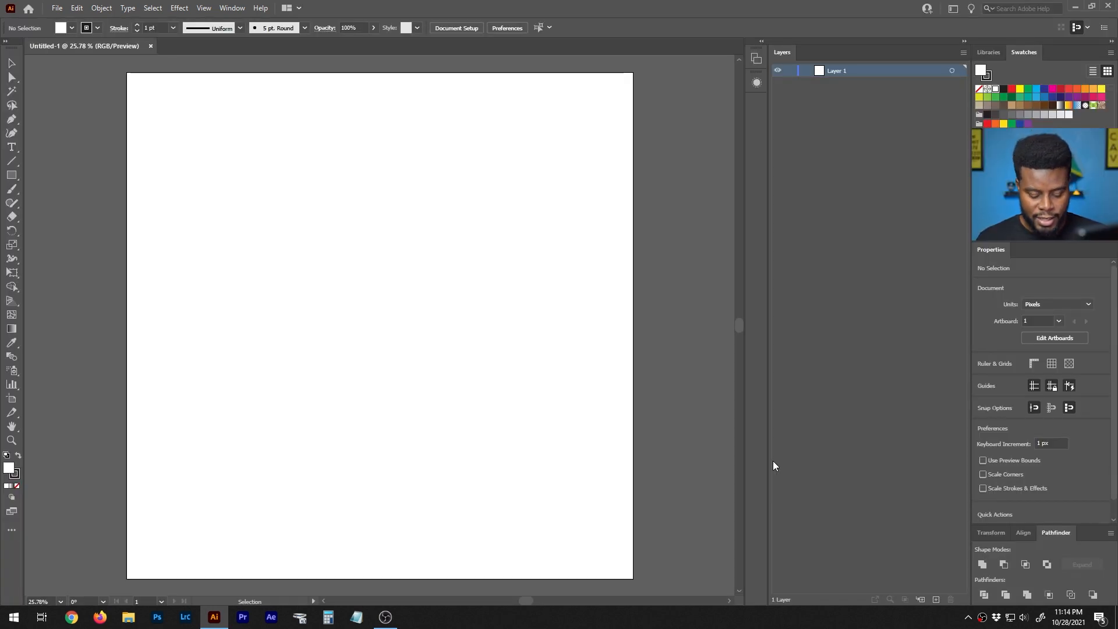
# Switch the document window to full-screen mode with the menu bar kept.
pyautogui.press('f')
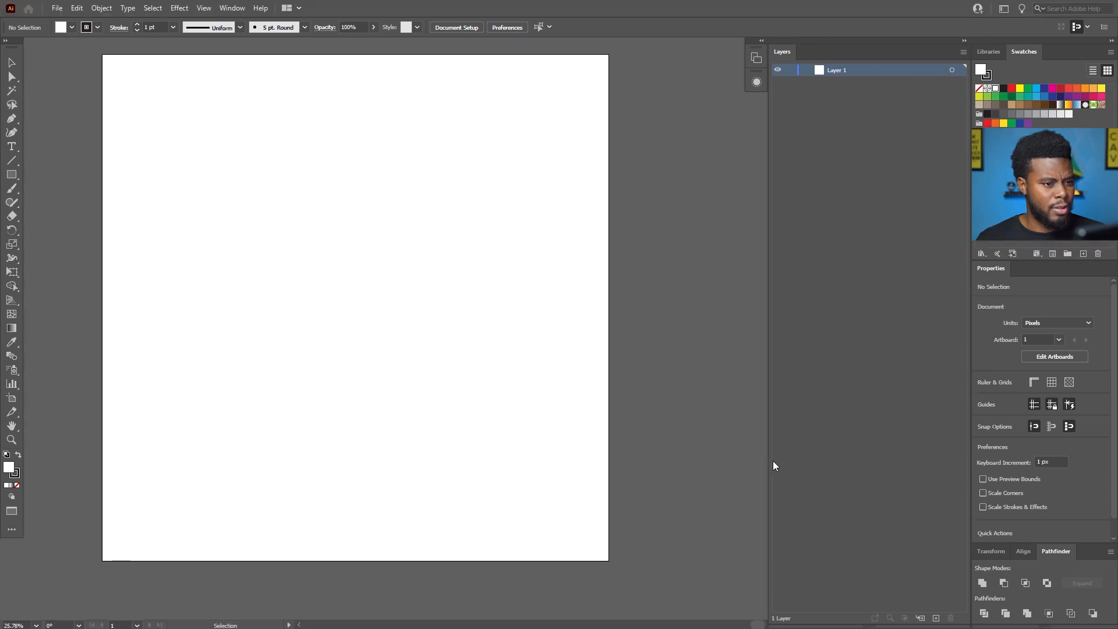
pyautogui.hscroll(-1, 700, 403)
pyautogui.scroll(1, 700, 403)
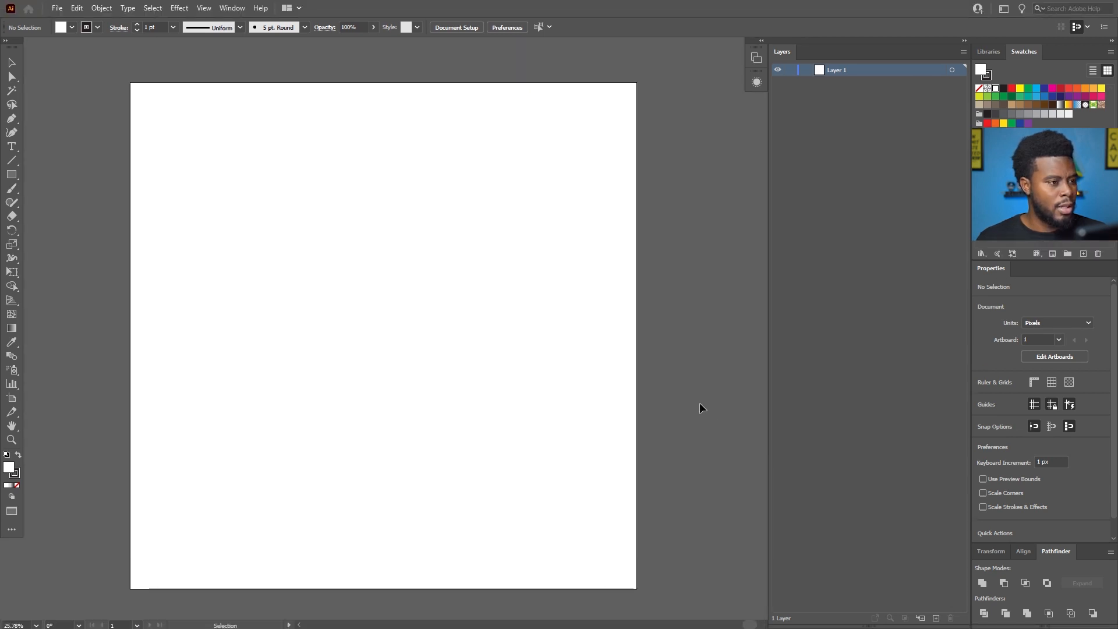
pyautogui.hscroll(1, 701, 408)
pyautogui.scroll(-2, 700, 407)
pyautogui.scroll(1, 700, 407)
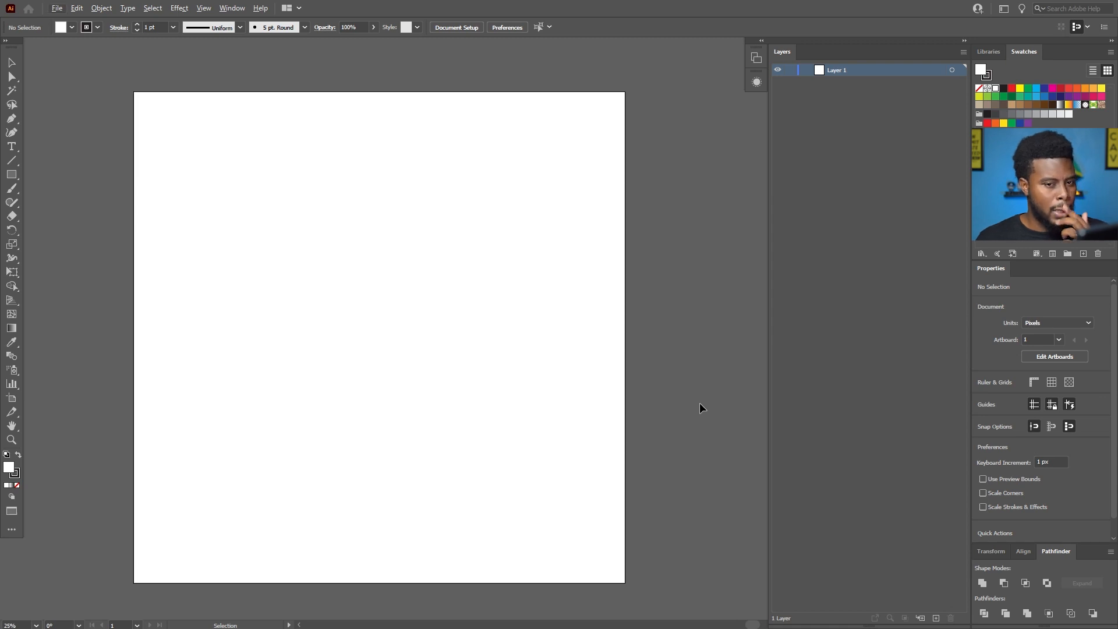
pyautogui.scroll(-1, 700, 404)
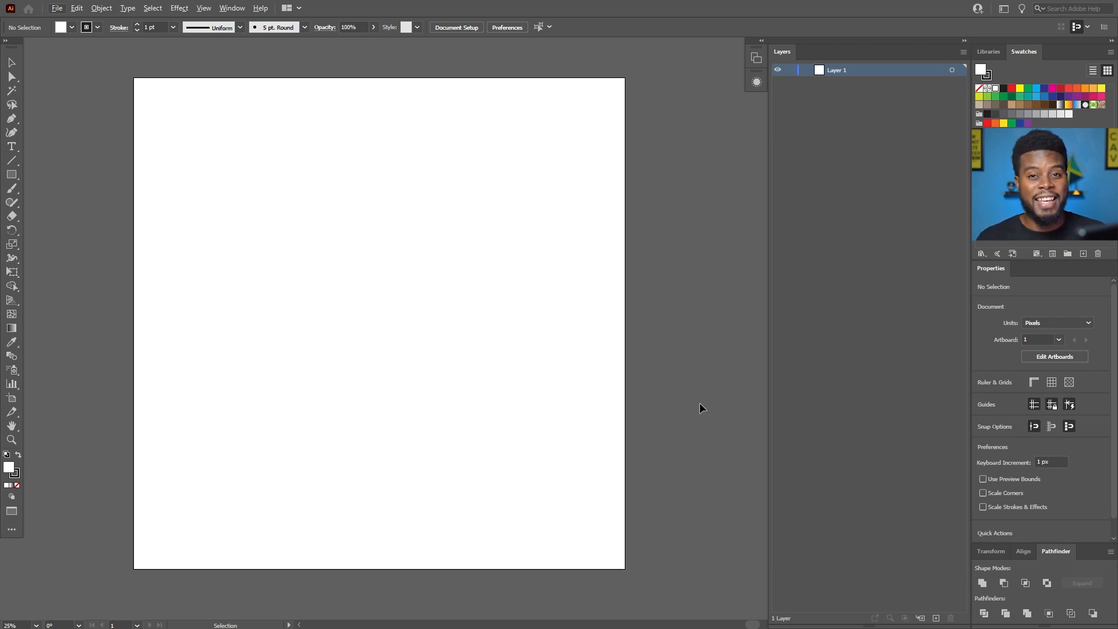
pyautogui.hscroll(-2, 320, 230)
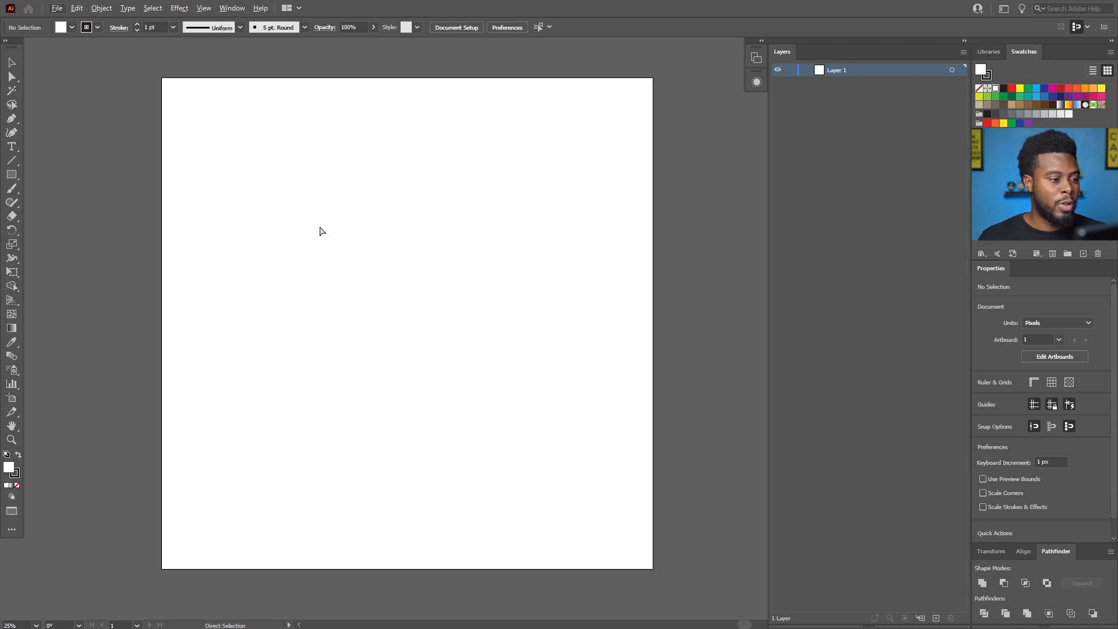
pyautogui.scroll(1, 323, 229)
pyautogui.scroll(-1, 325, 229)
pyautogui.hscroll(1, 325, 230)
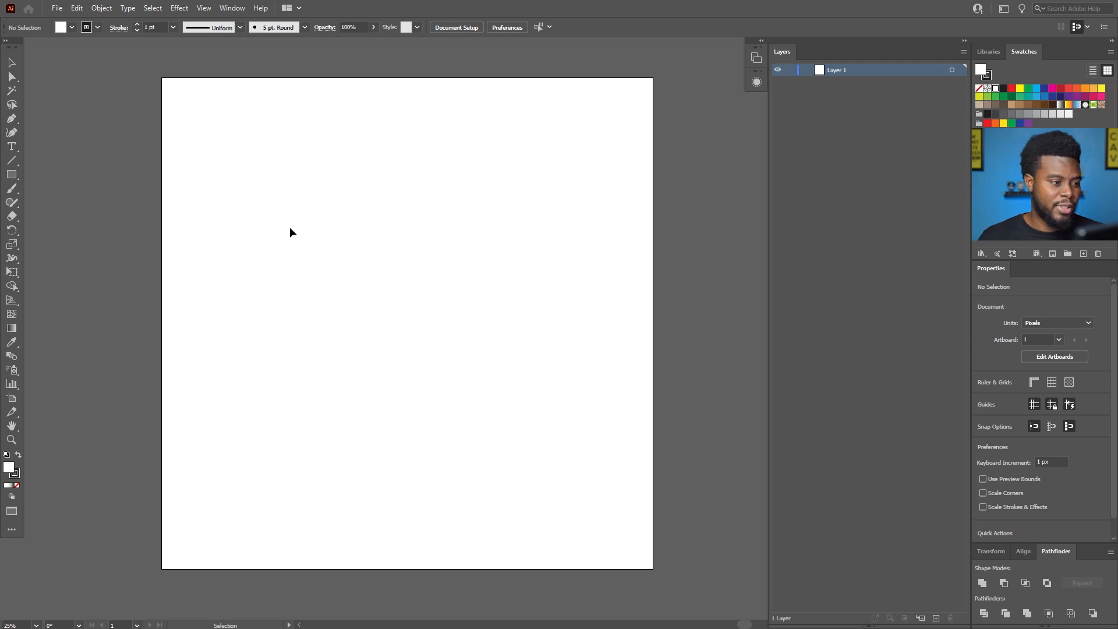
pyautogui.scroll(1, 282, 227)
pyautogui.scroll(-1, 282, 227)
# Draw a vertical ellipse about 451 px wide and 619 px high in the upper part of the artboard.
pyautogui.press('p')
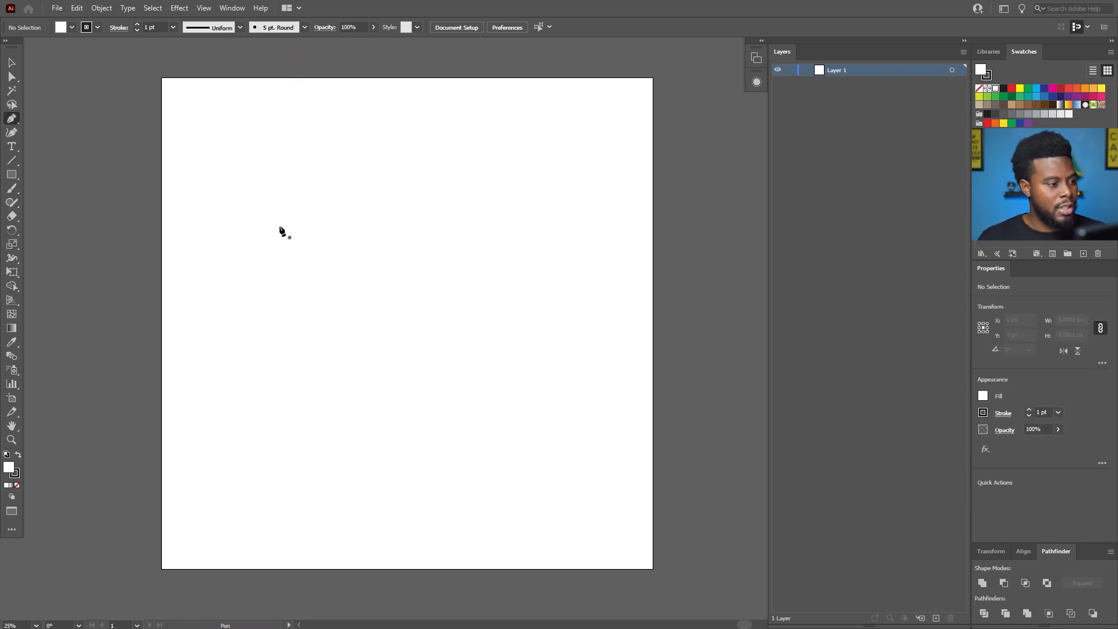
pyautogui.press('l')
pyautogui.scroll(1, 284, 190)
pyautogui.scroll(4, 311, 195)
pyautogui.scroll(-3, 373, 242)
pyautogui.moveTo(362, 174); pyautogui.dragTo(460, 309)
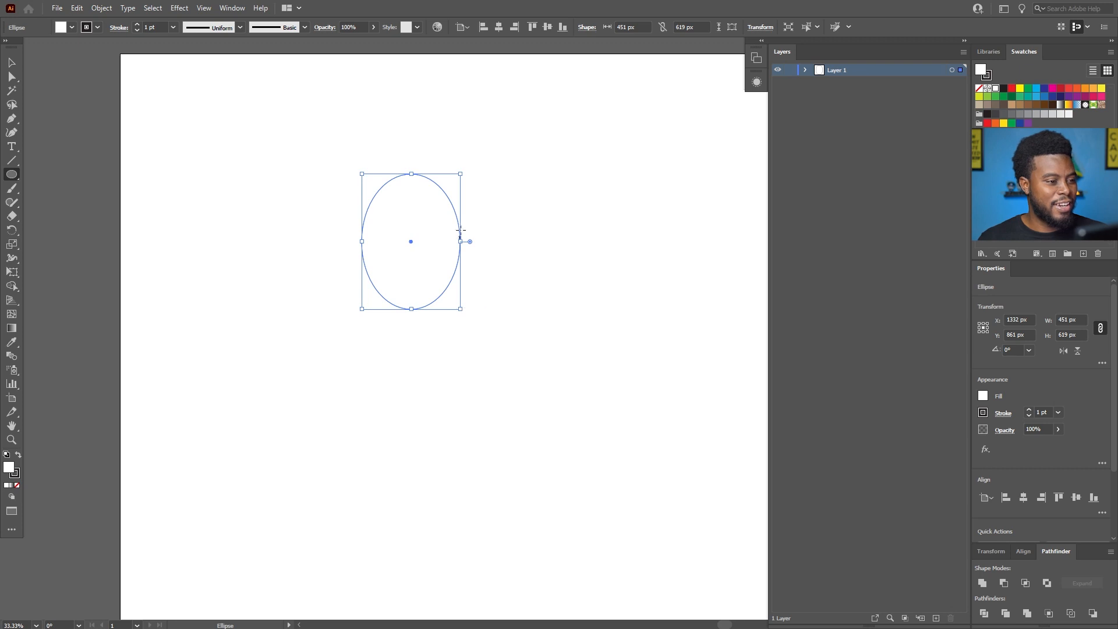
# Set the ellipse's stroke weight to 5 pt.
pyautogui.scroll(1, 424, 218)
pyautogui.scroll(1, 424, 218)
pyautogui.click(1043, 413)
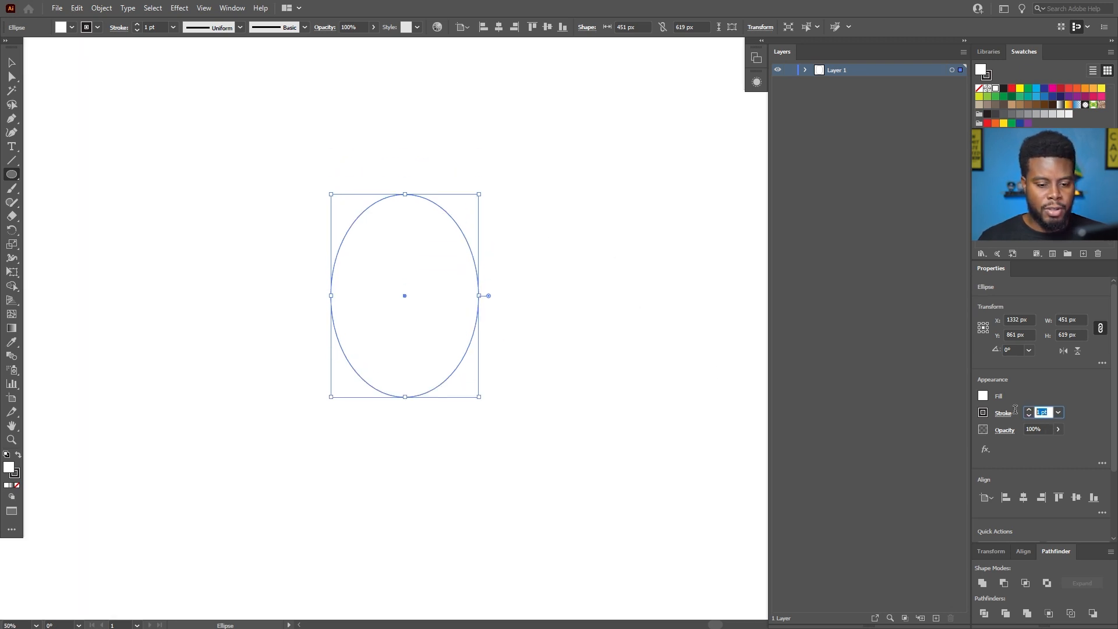
pyautogui.write('5')
pyautogui.press('Return')
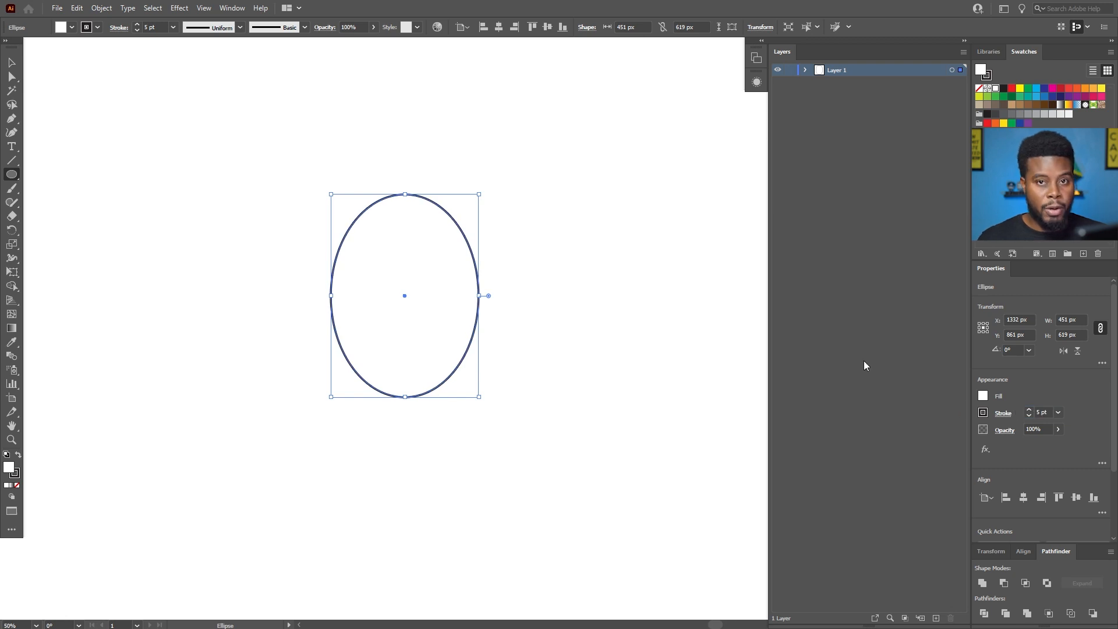
# Duplicate the ellipse in place and scale the copy proportionally around its centre to about 506 × 695 px.
pyautogui.scroll(-2, 492, 227)
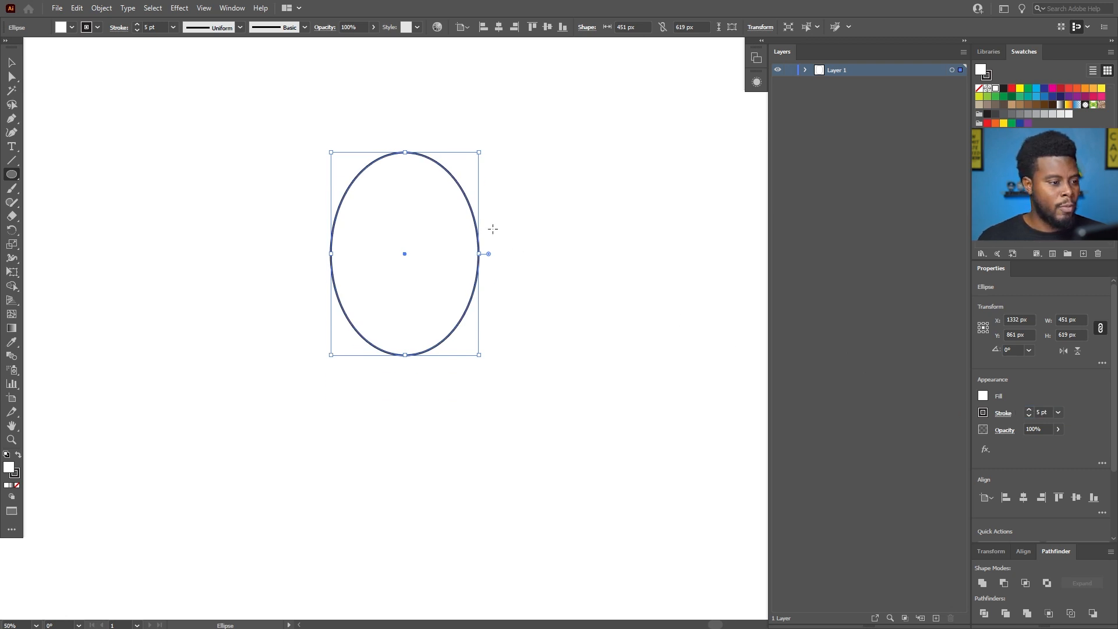
pyautogui.scroll(1, 491, 227)
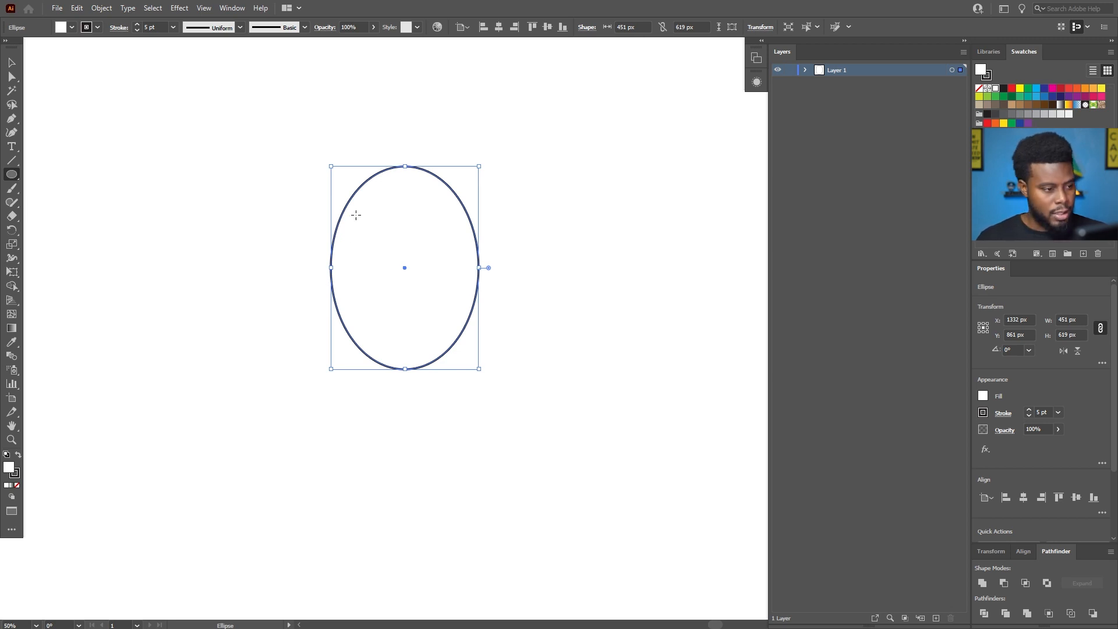
pyautogui.scroll(1, 381, 233)
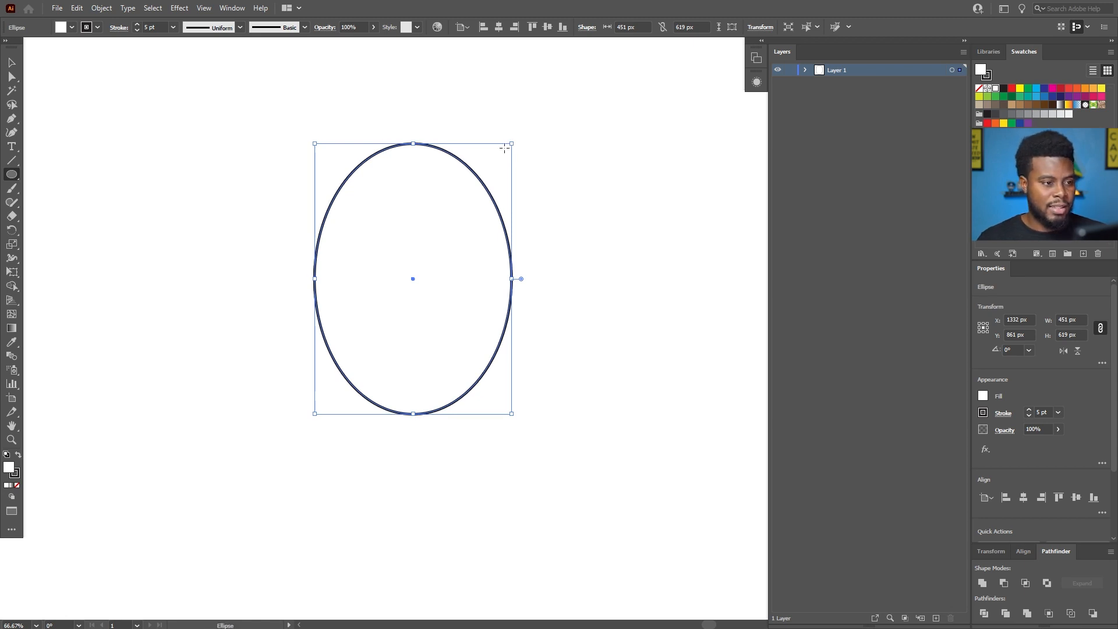
pyautogui.press('v')
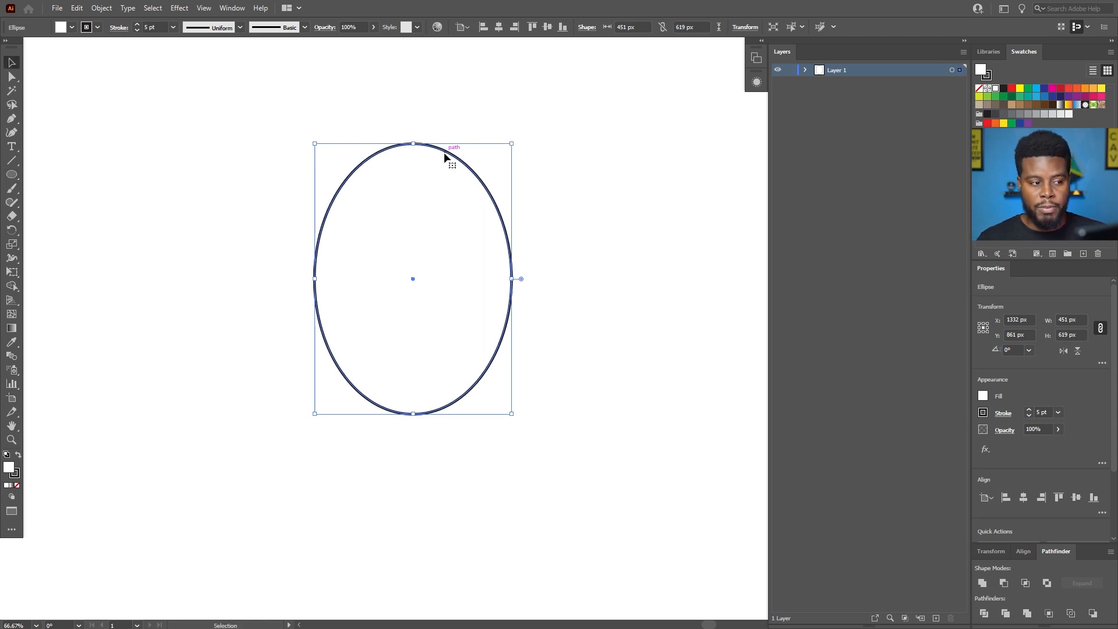
pyautogui.moveTo(446, 151); pyautogui.dragTo(390, 179)
pyautogui.hotkey('ctrl', 'z')
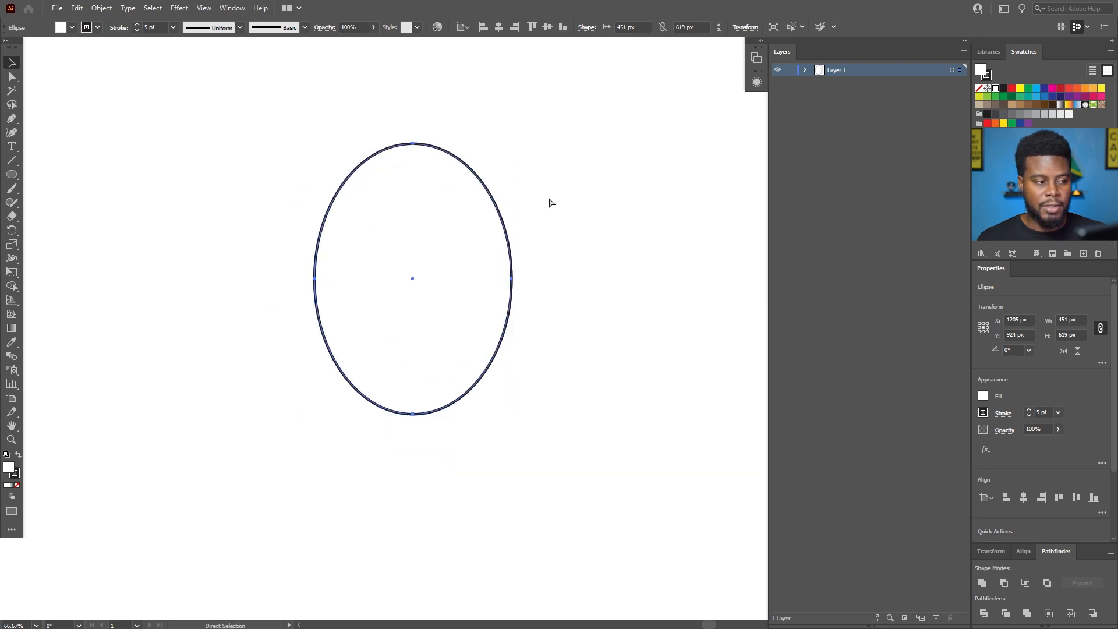
pyautogui.moveTo(512, 143); pyautogui.dragTo(532, 127)
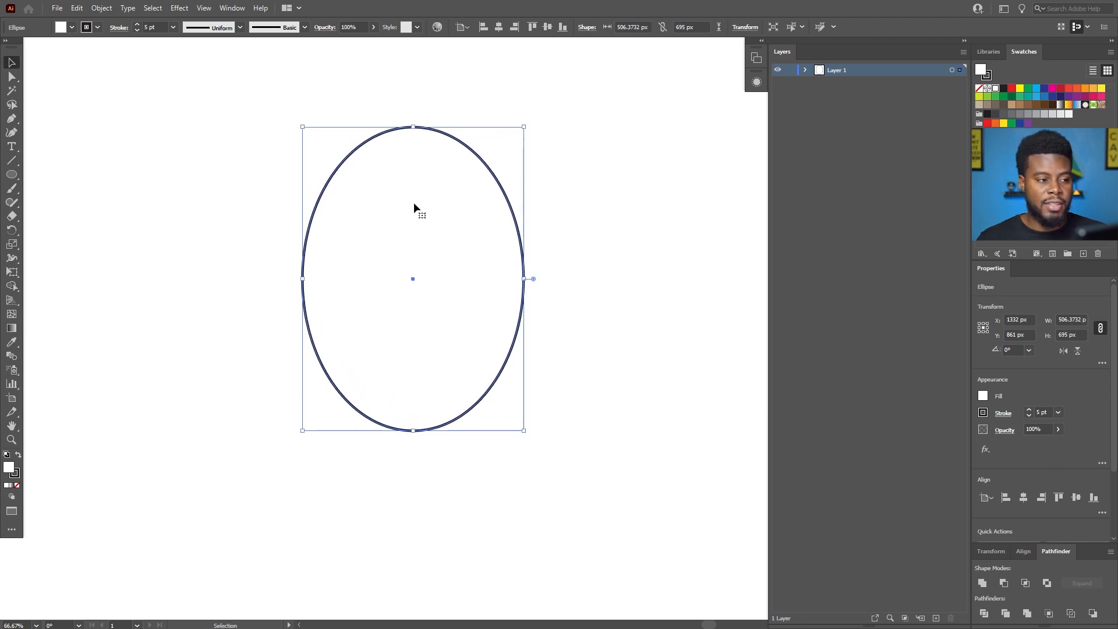
# Select both concentric ellipses and set their fill to None, keeping the black strokes.
pyautogui.click(574, 139)
pyautogui.moveTo(577, 106); pyautogui.dragTo(254, 447)
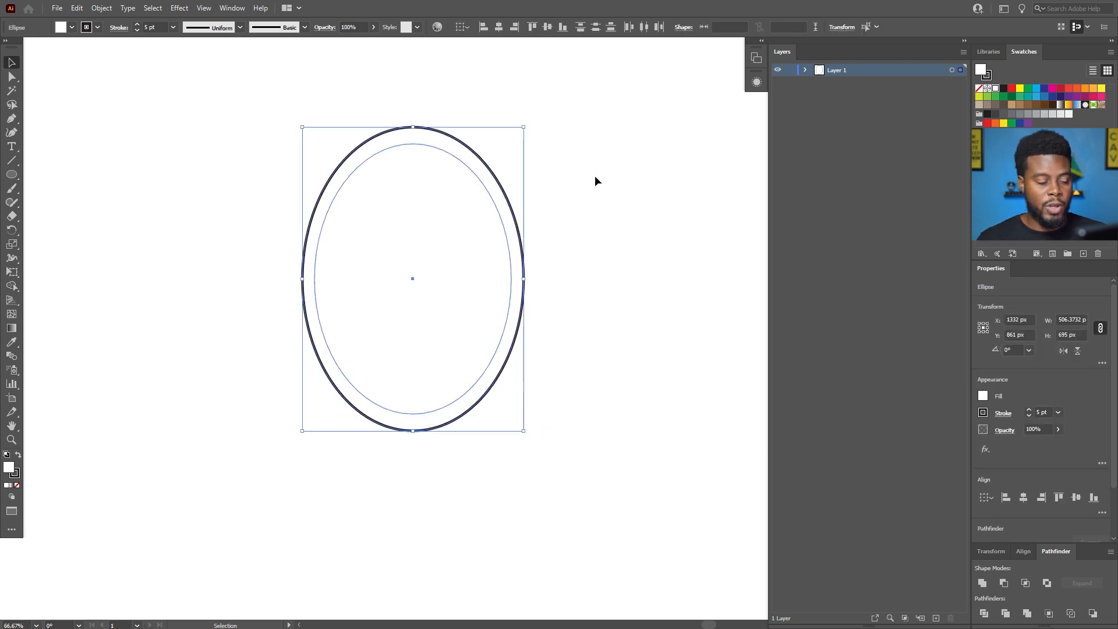
pyautogui.moveTo(586, 112); pyautogui.dragTo(271, 468)
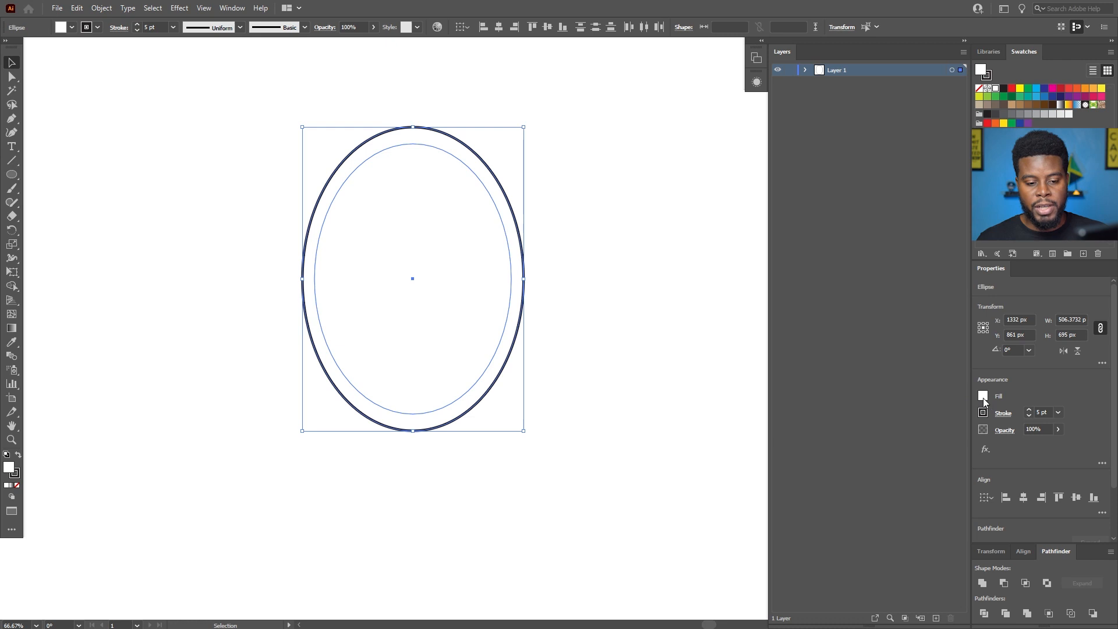
pyautogui.click(73, 28)
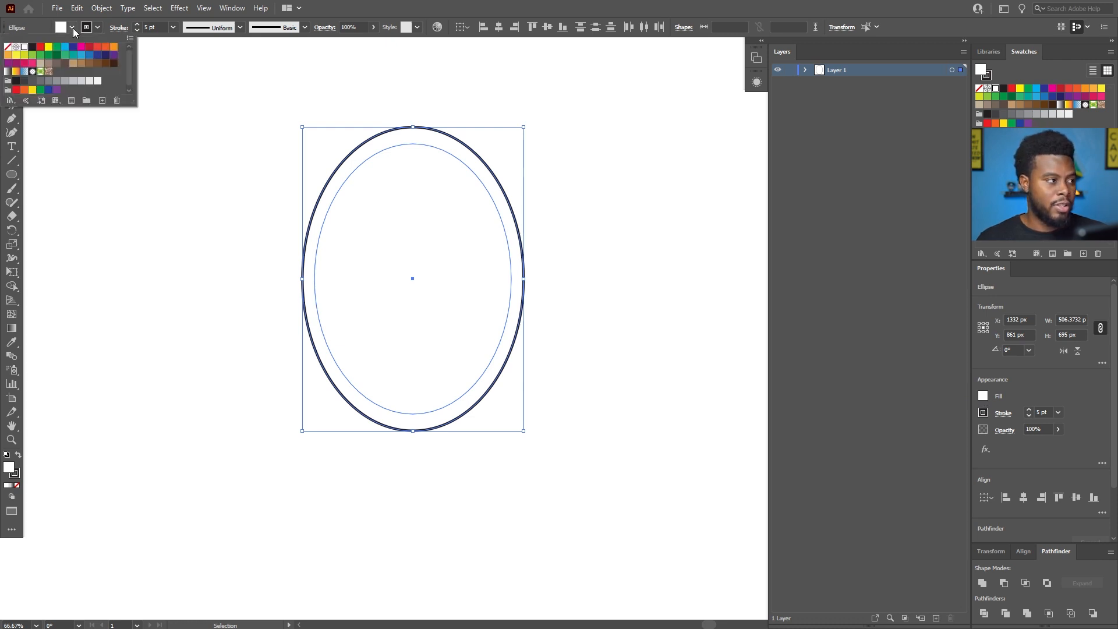
pyautogui.click(8, 48)
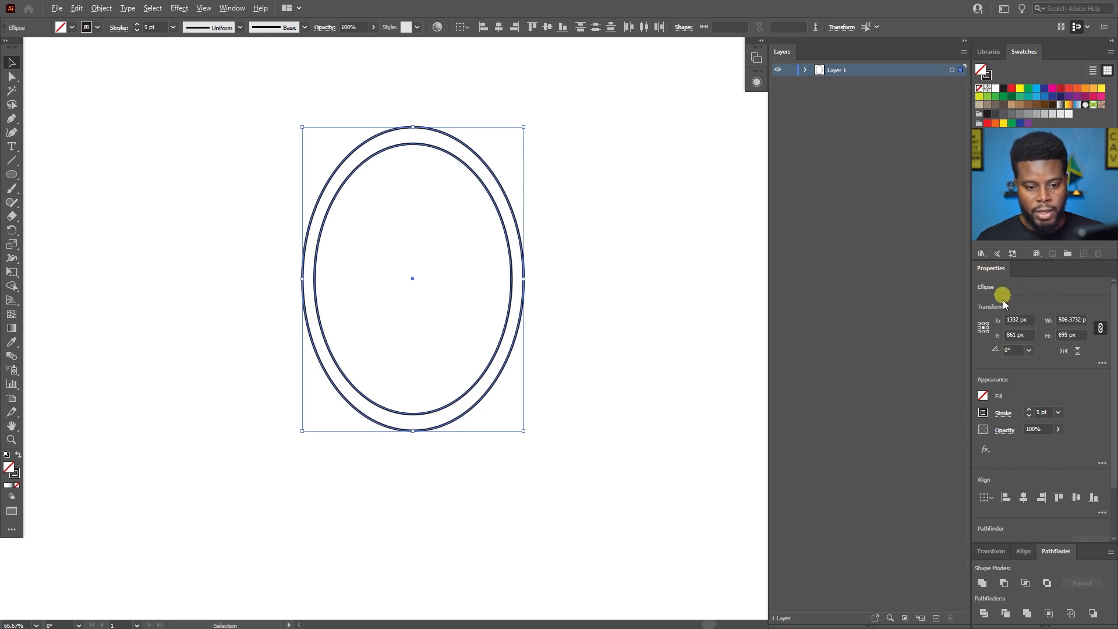
pyautogui.click(236, 7)
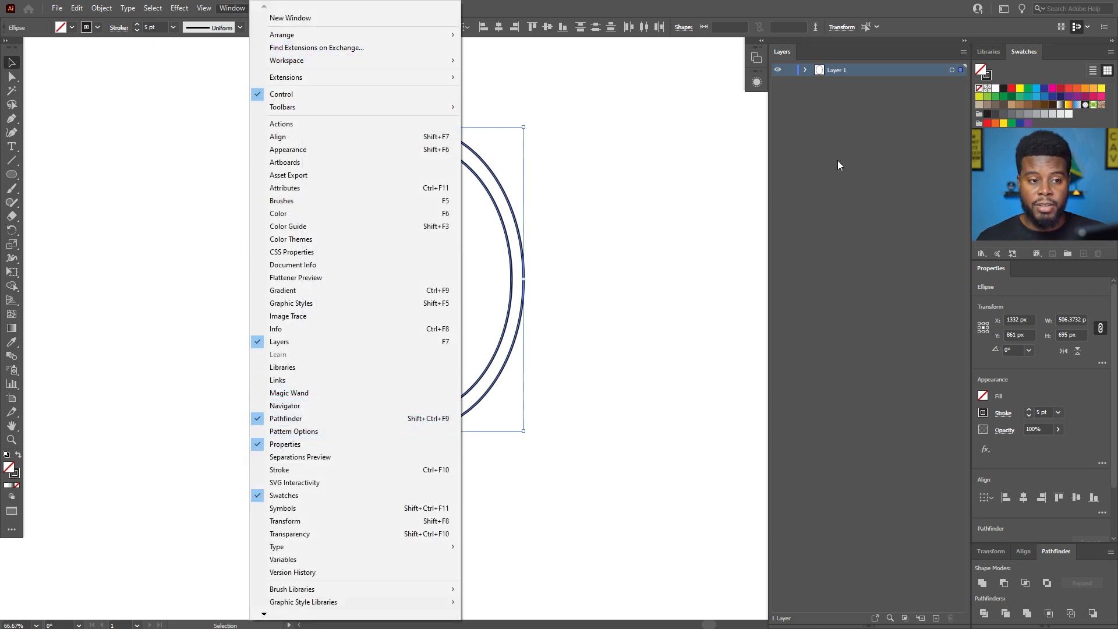
pyautogui.click(772, 7)
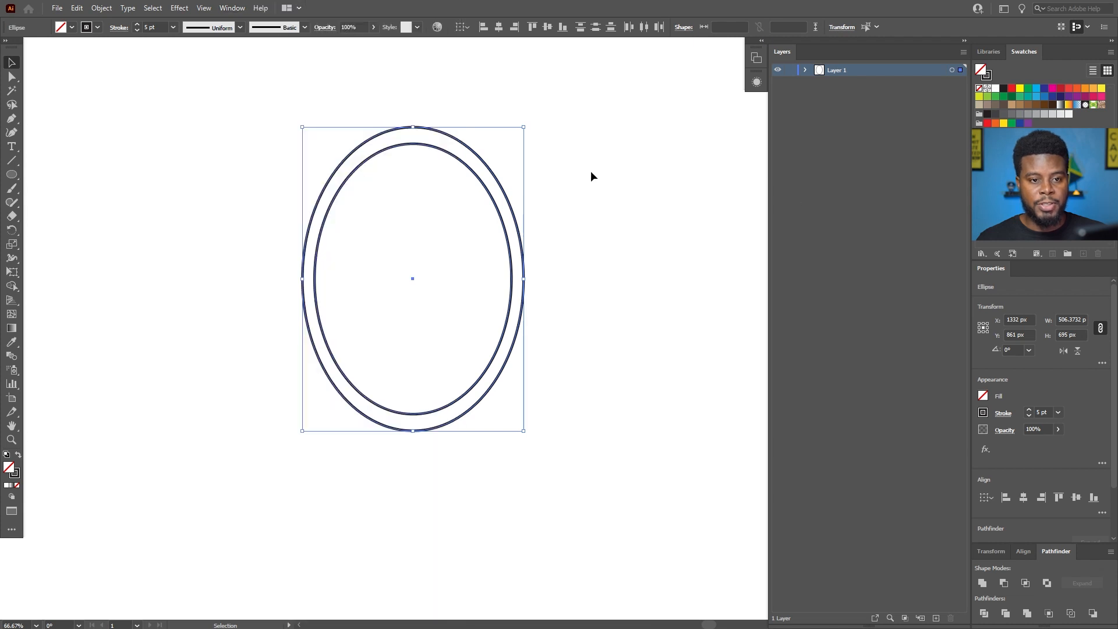
pyautogui.moveTo(997, 271)
pyautogui.mouseDown()
pyautogui.moveTo(589, 174)
pyautogui.moveTo(738, 197)
pyautogui.moveTo(968, 280)
pyautogui.moveTo(816, 285)
pyautogui.moveTo(998, 272)
pyautogui.mouseUp()
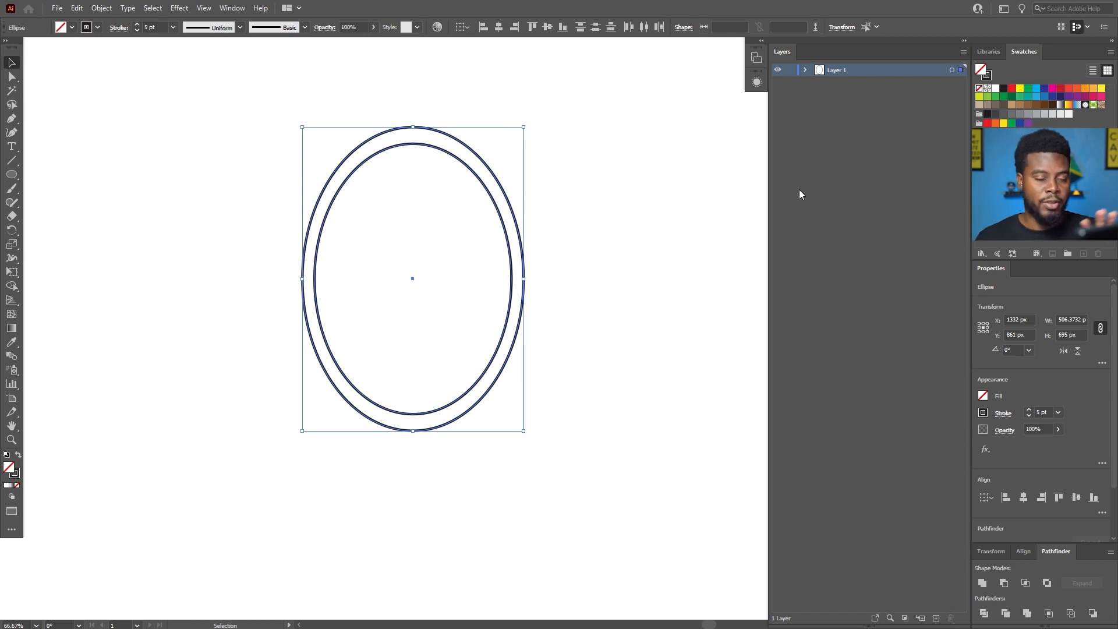
pyautogui.click(547, 183)
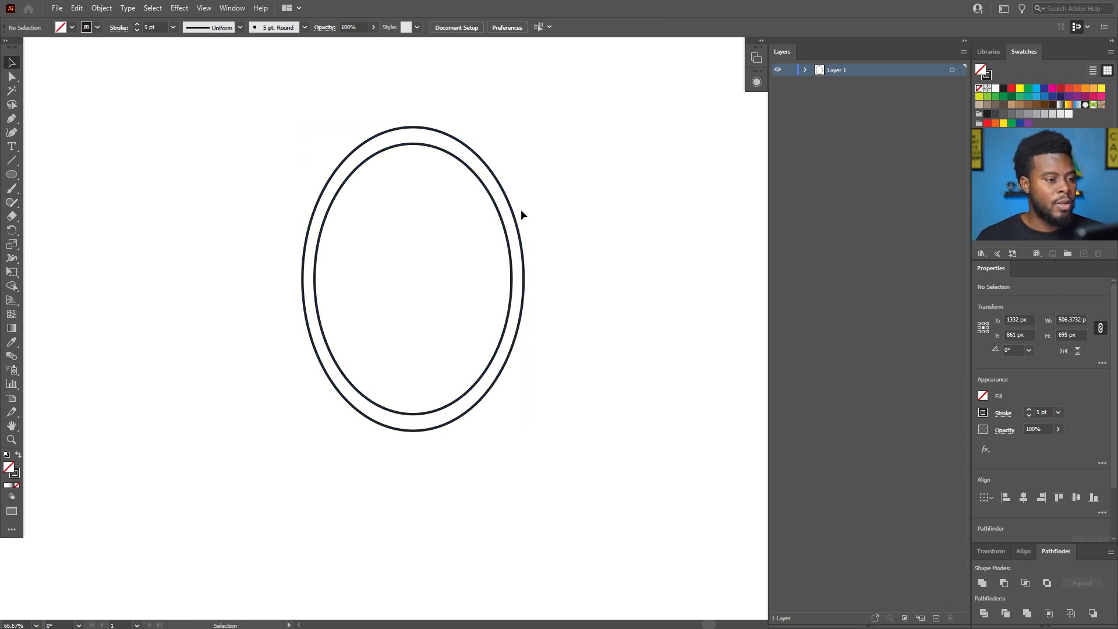
pyautogui.click(425, 149)
pyautogui.click(487, 147)
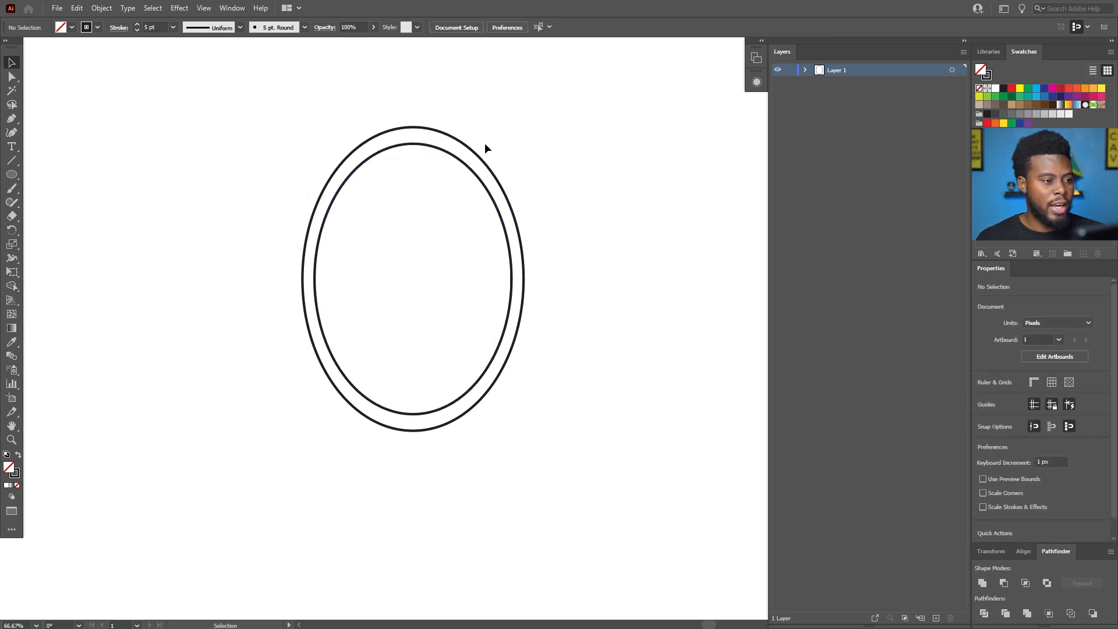
pyautogui.click(469, 149)
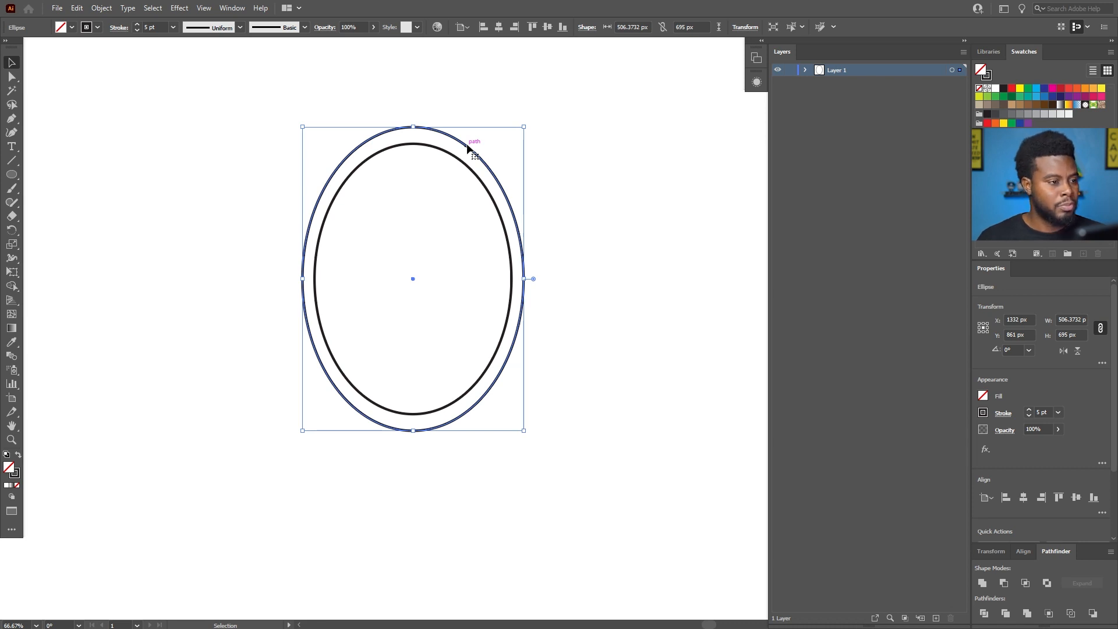
pyautogui.click(465, 166)
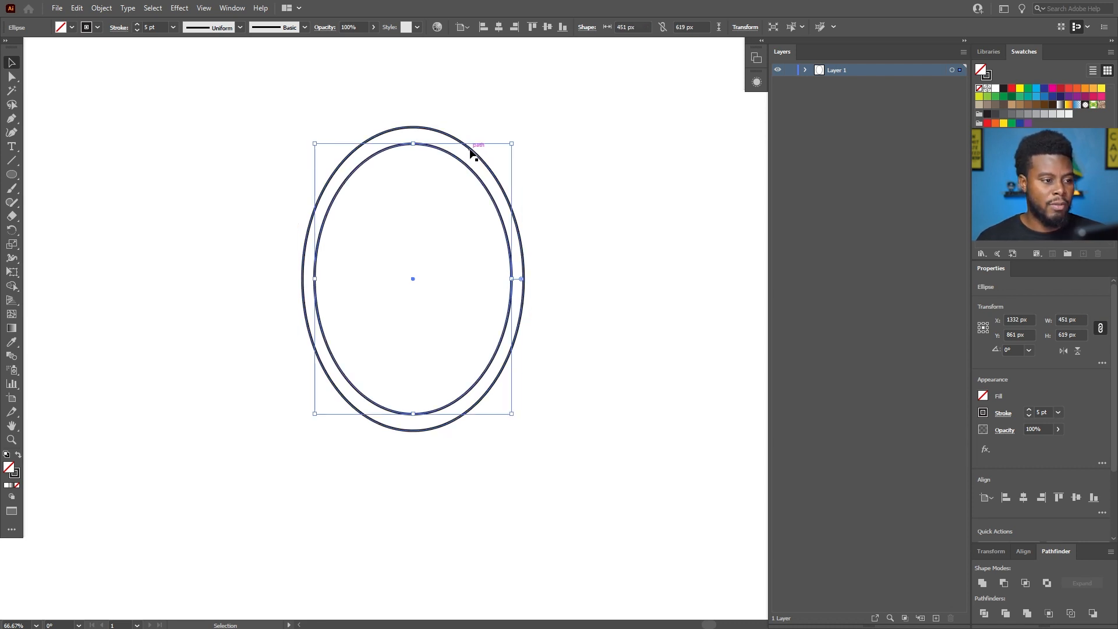
pyautogui.click(471, 152)
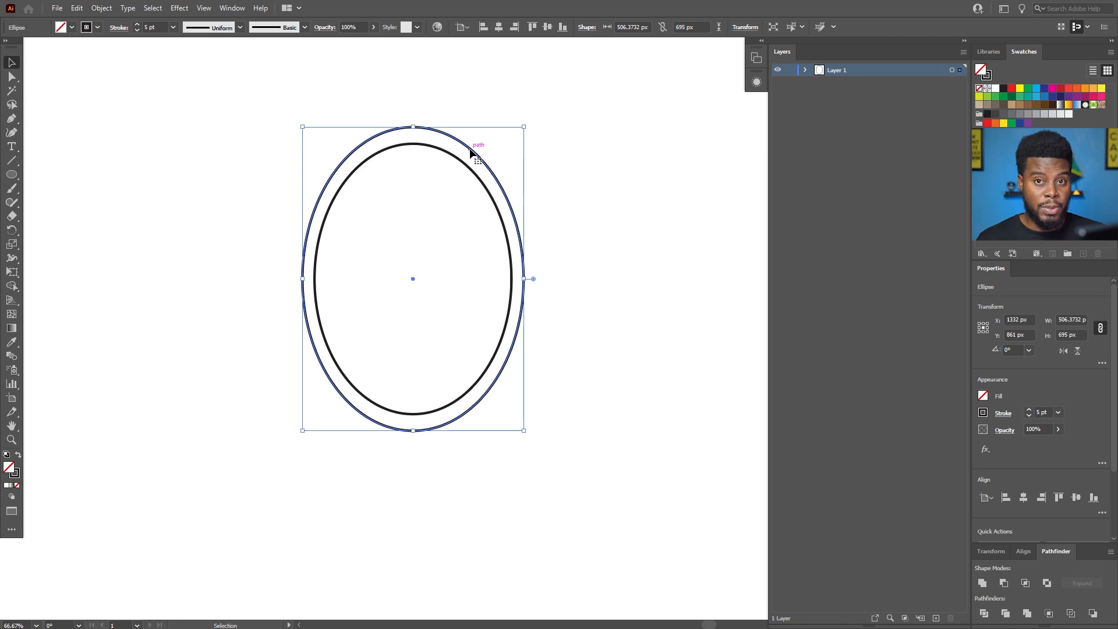
# Fill the smaller inner ellipse with the black swatch and deselect it.
pyautogui.scroll(1, 397, 193)
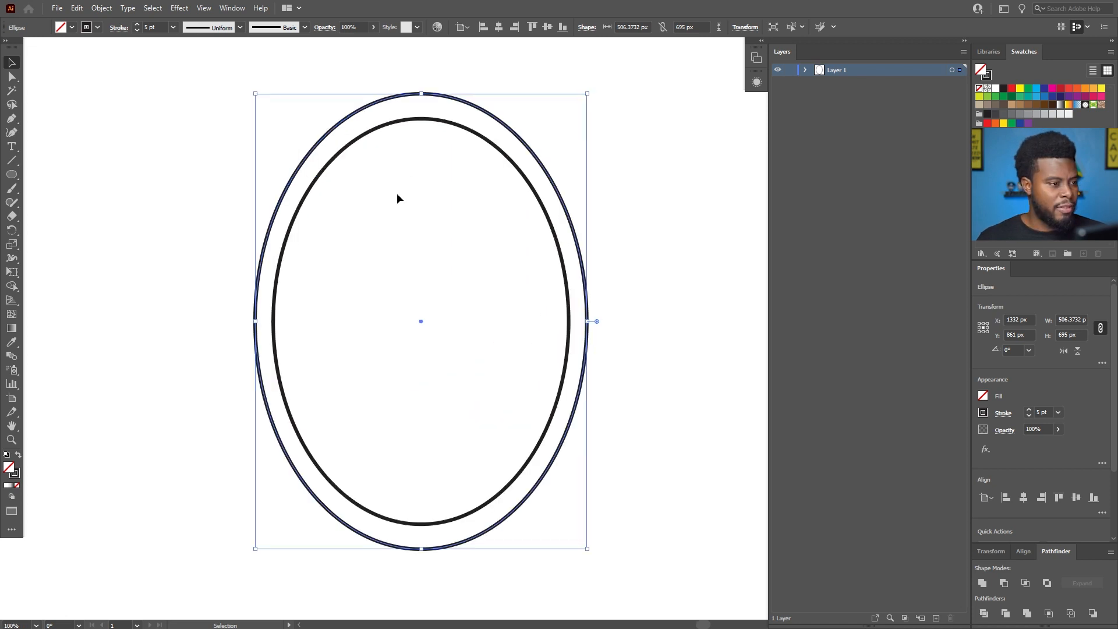
pyautogui.click(525, 196)
pyautogui.click(545, 205)
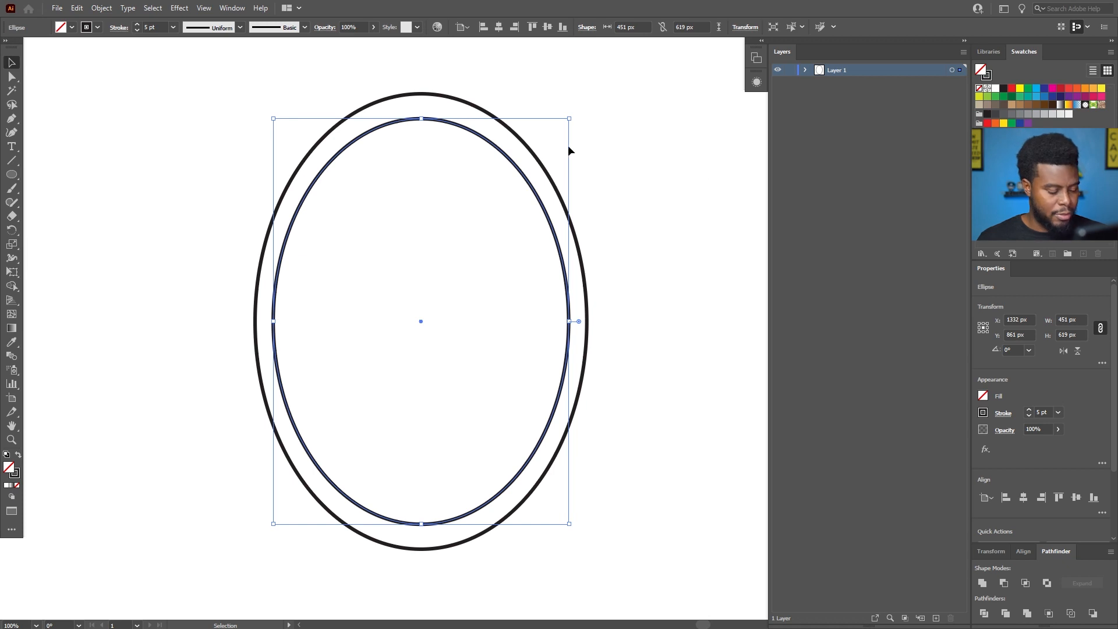
pyautogui.click(1004, 90)
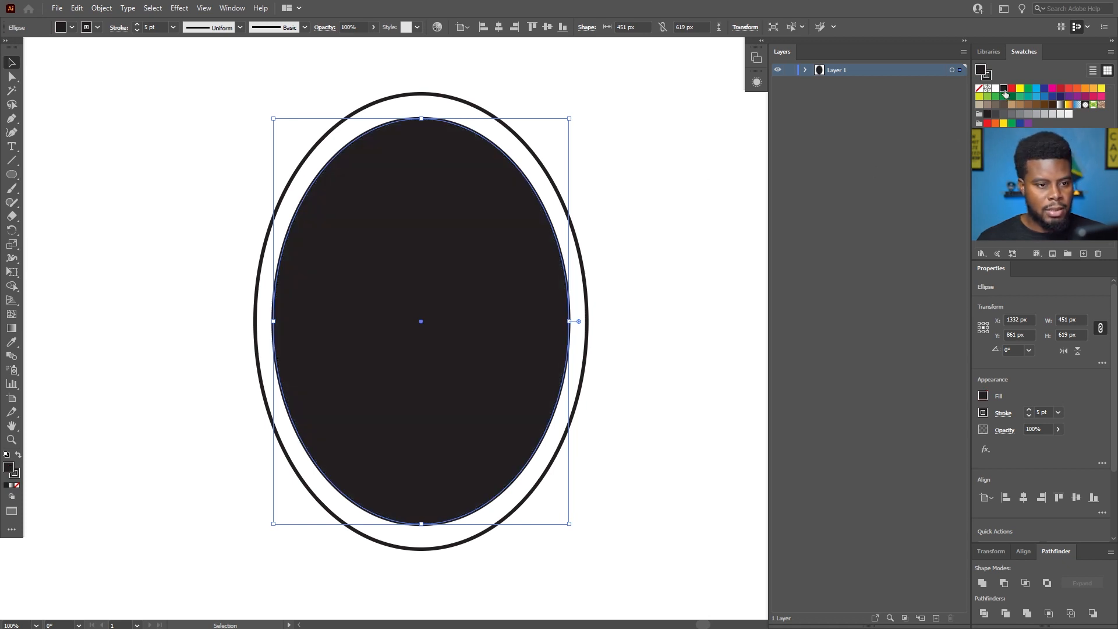
pyautogui.click(606, 117)
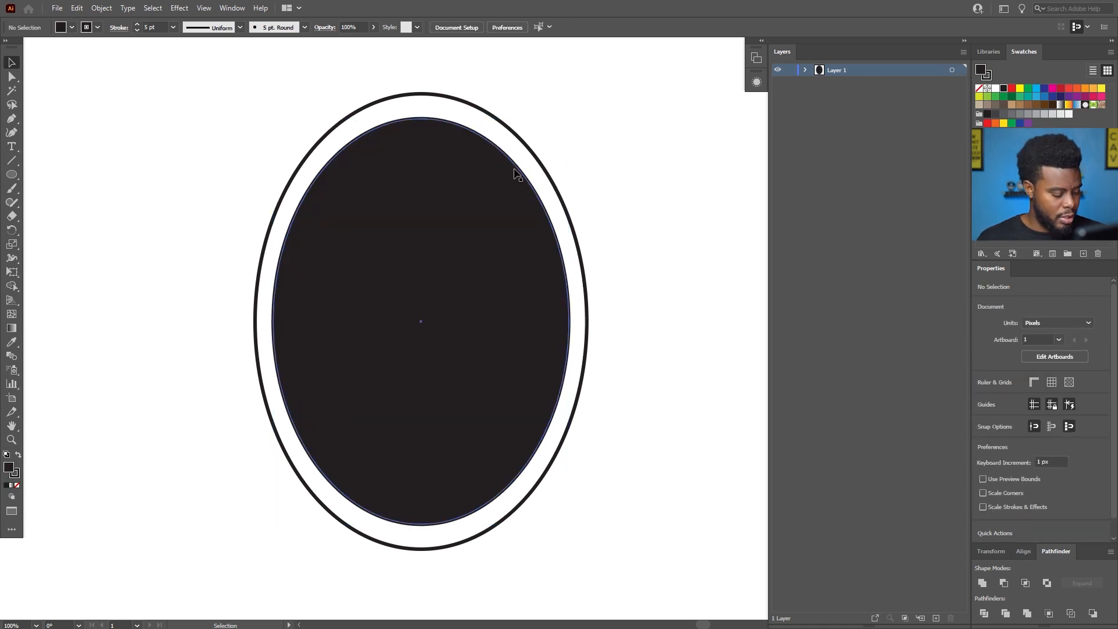
# Fill the outer ellipse with magenta and lighten the fill to a softer pink in the Color Picker.
pyautogui.click(520, 141)
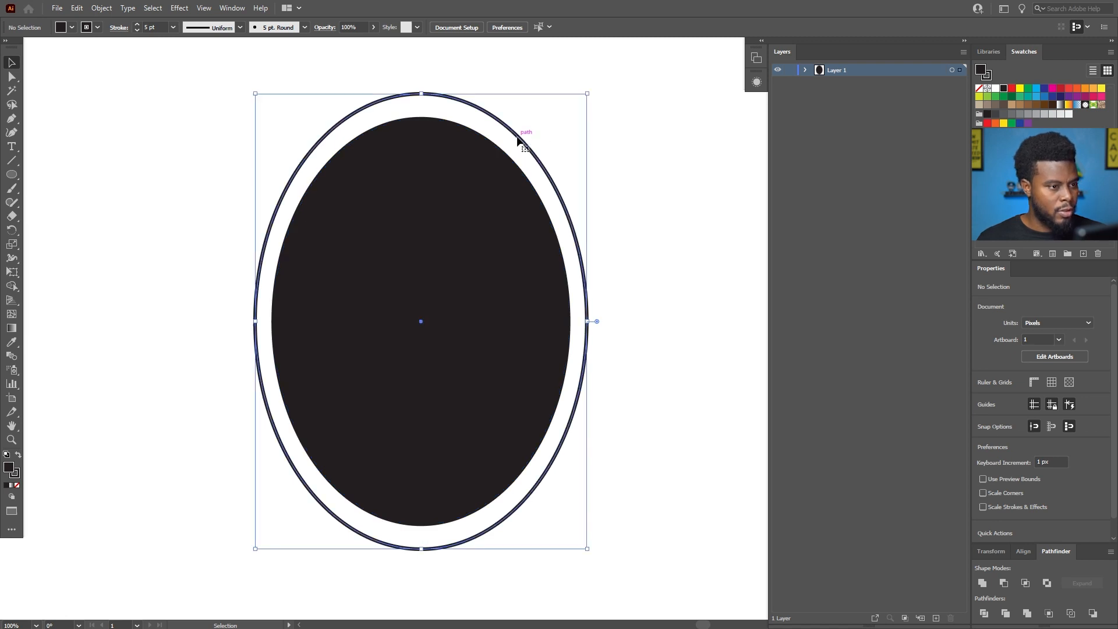
pyautogui.click(1052, 90)
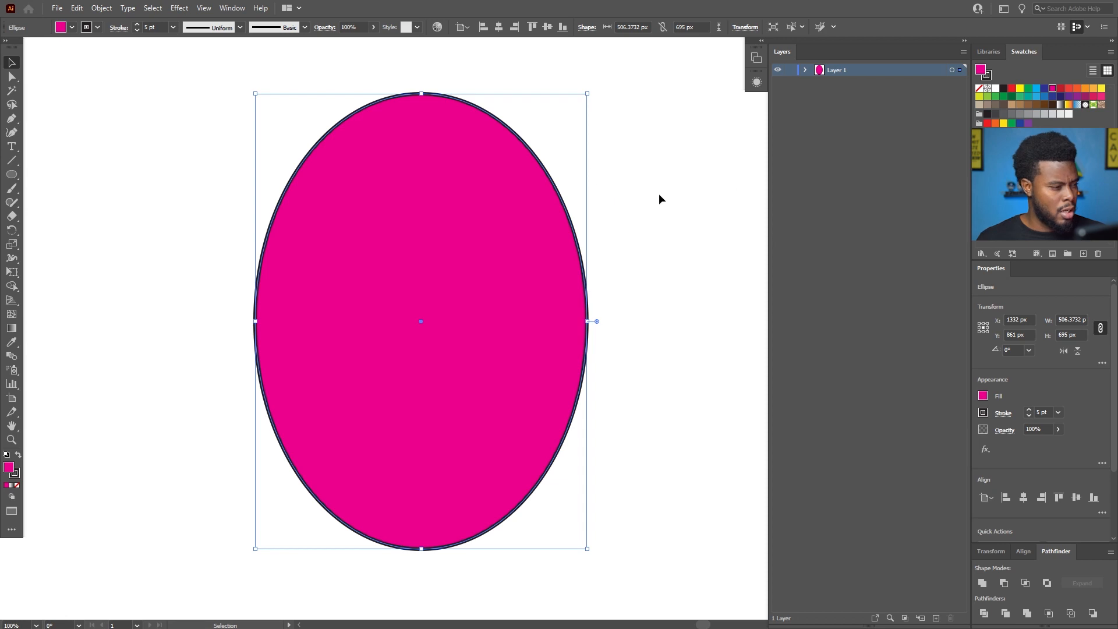
pyautogui.doubleClick(9, 468)
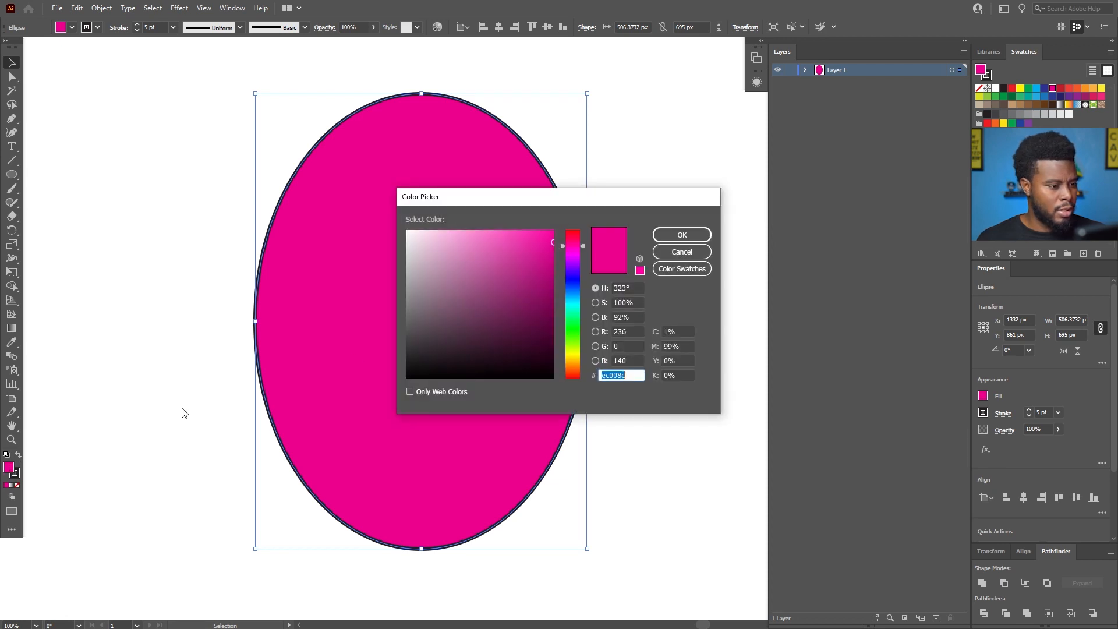
pyautogui.moveTo(500, 276)
pyautogui.mouseDown()
pyautogui.moveTo(507, 255)
pyautogui.moveTo(492, 240)
pyautogui.mouseUp()
pyautogui.click(686, 236)
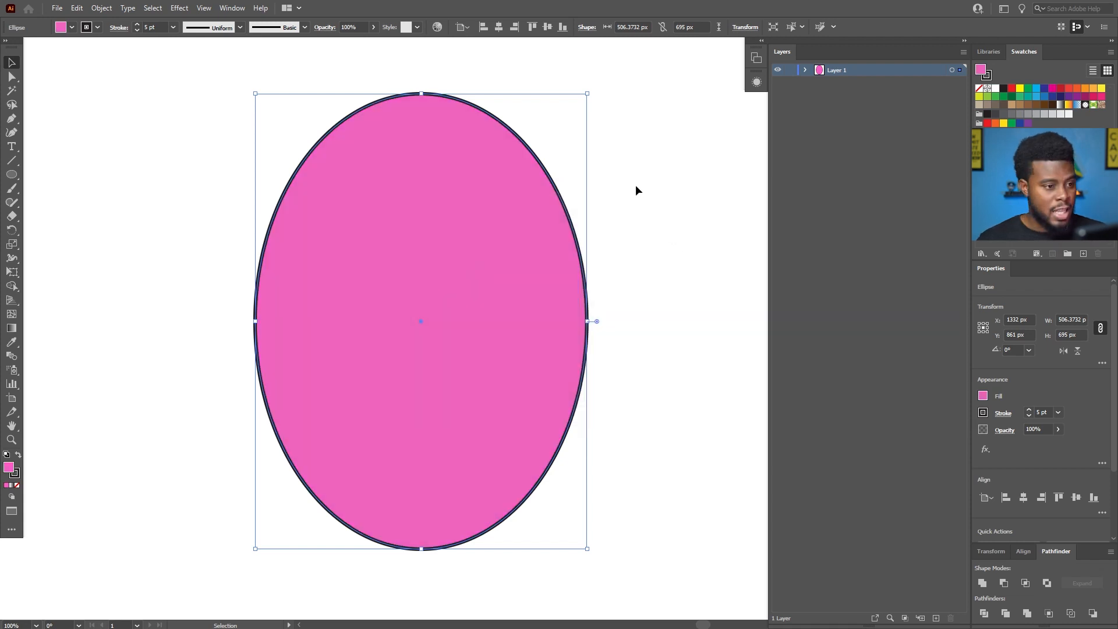
# Send the pink outer ellipse one level backward, behind the black inner ellipse.
pyautogui.press('a')
pyautogui.hotkey('ctrl', '[')
pyautogui.press('v')
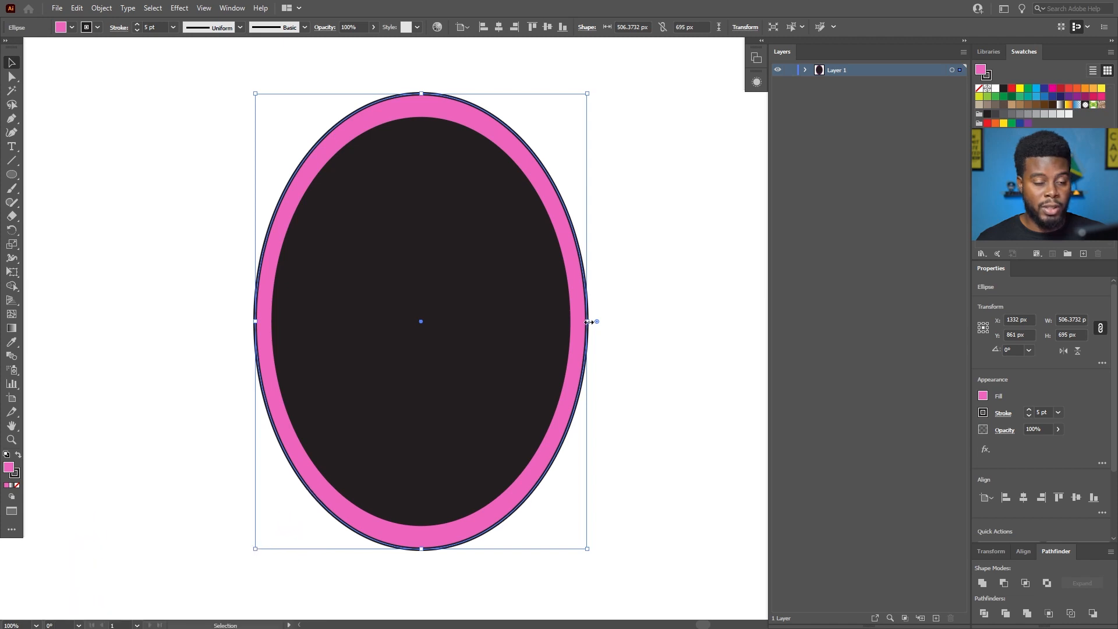
# Widen the pink ellipse evenly around its centre to about 587 px, keeping its height, and deselect it.
pyautogui.moveTo(589, 322); pyautogui.dragTo(619, 318)
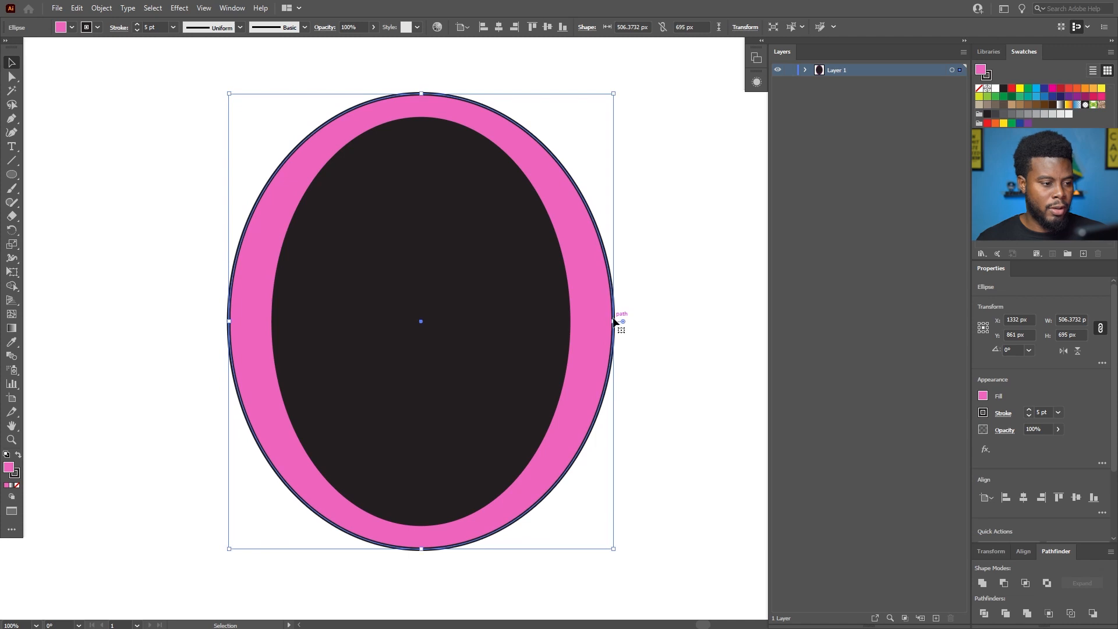
pyautogui.scroll(-1, 602, 319)
pyautogui.scroll(1, 607, 302)
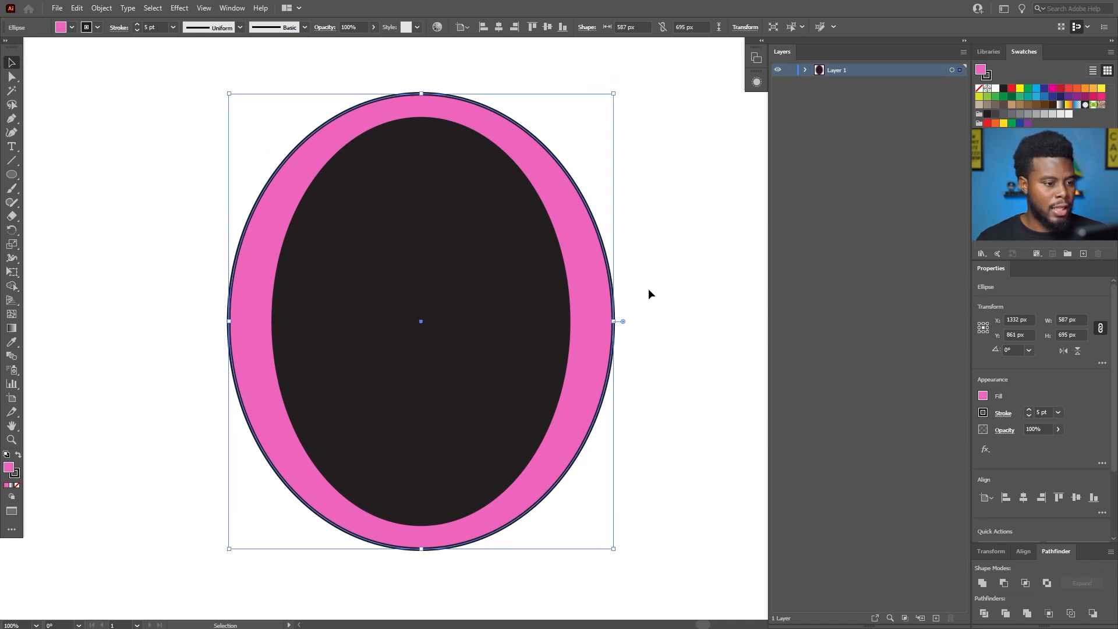
pyautogui.click(667, 288)
pyautogui.scroll(-1, 664, 279)
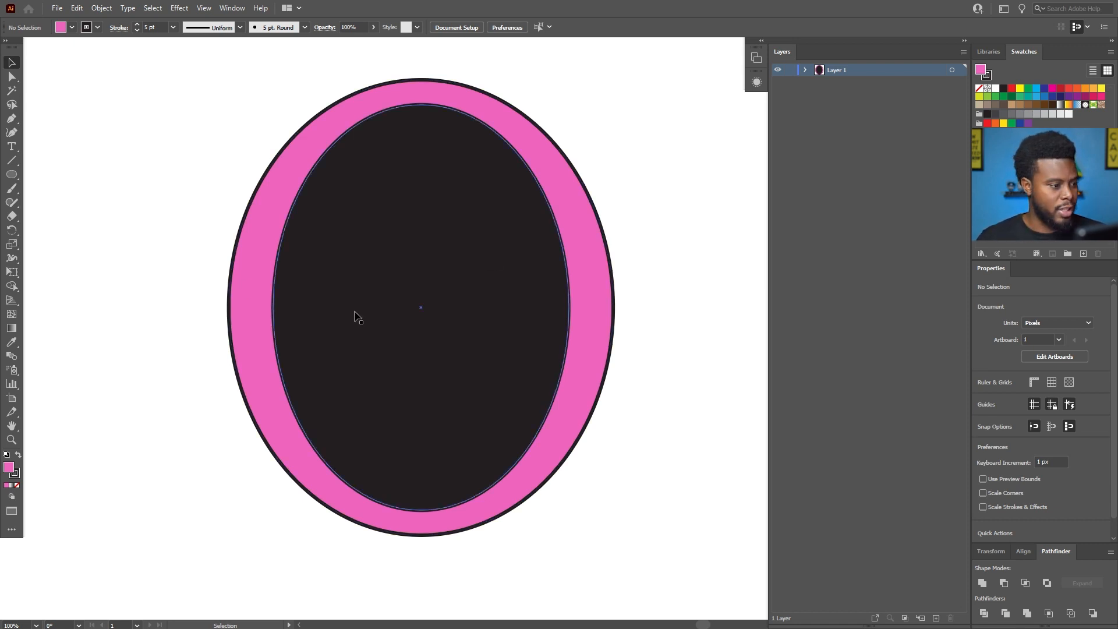
# Draw a straight horizontal line about 393 px long across the middle of the black ellipse with the Pen tool.
pyautogui.press('p')
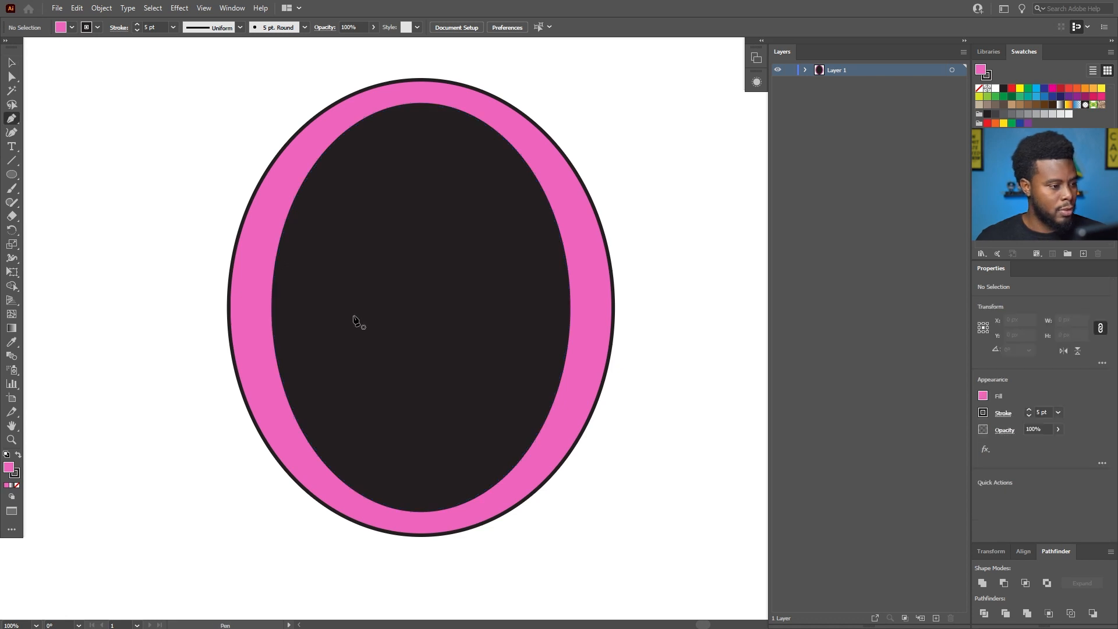
pyautogui.click(287, 307)
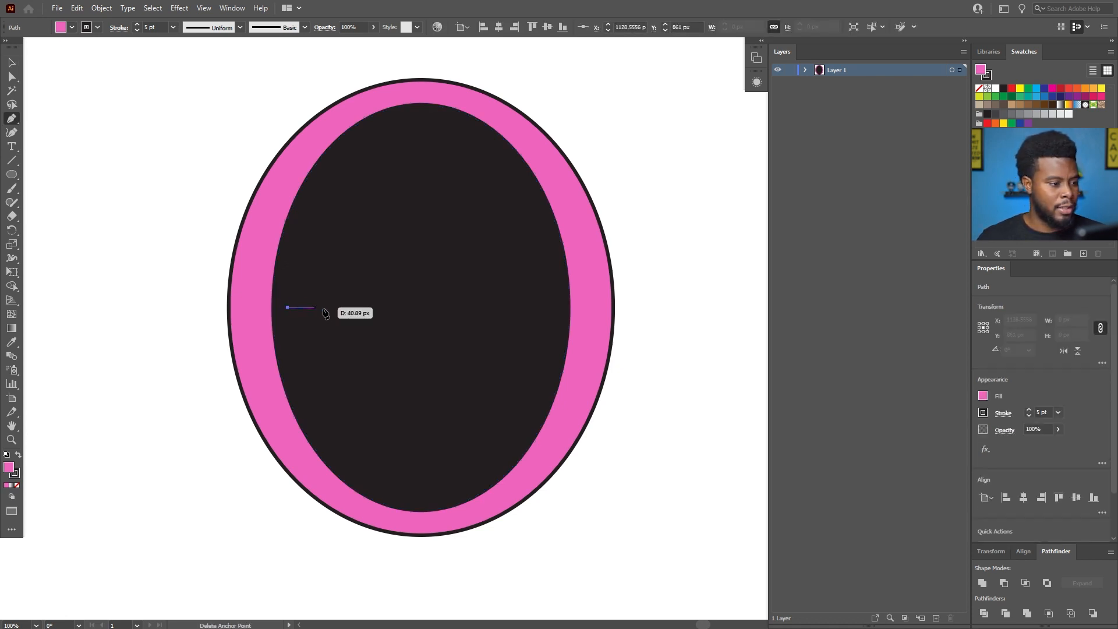
pyautogui.click(546, 307)
pyautogui.press('v')
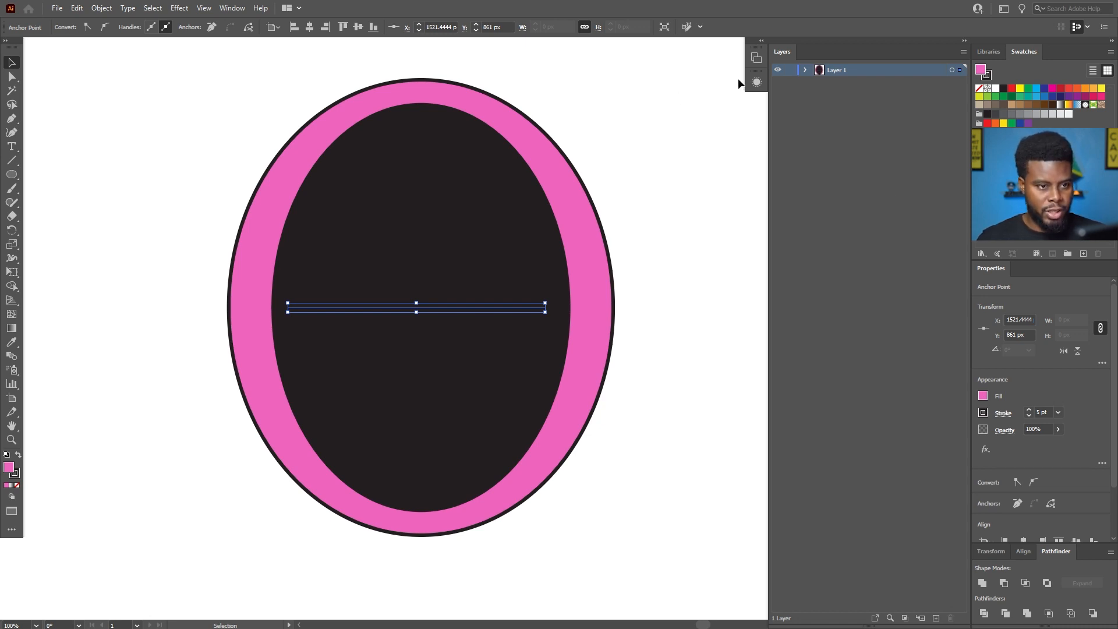
# Expand Layer 1, set the horizontal line's fill to None and its stroke to red, and deselect it.
pyautogui.click(806, 70)
pyautogui.click(857, 84)
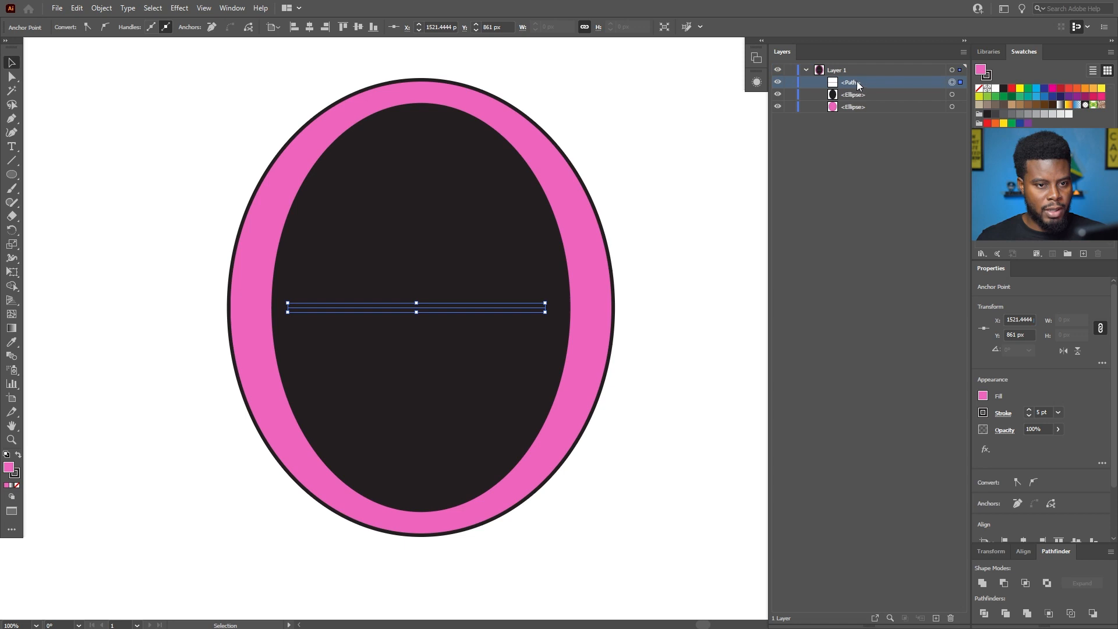
pyautogui.click(983, 396)
pyautogui.click(856, 437)
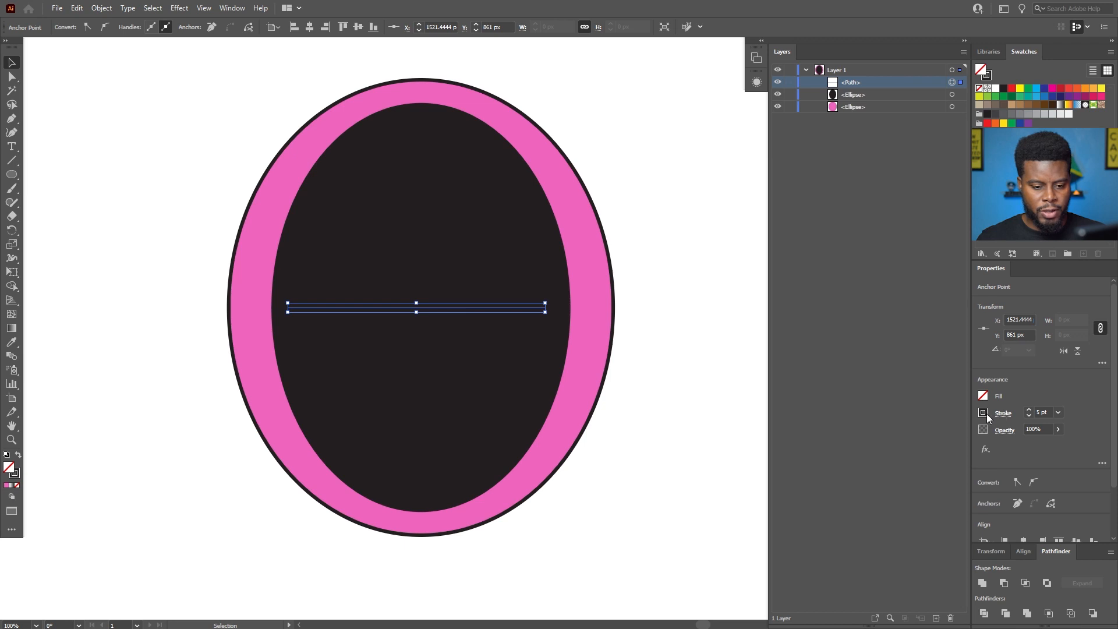
pyautogui.click(984, 413)
pyautogui.click(888, 456)
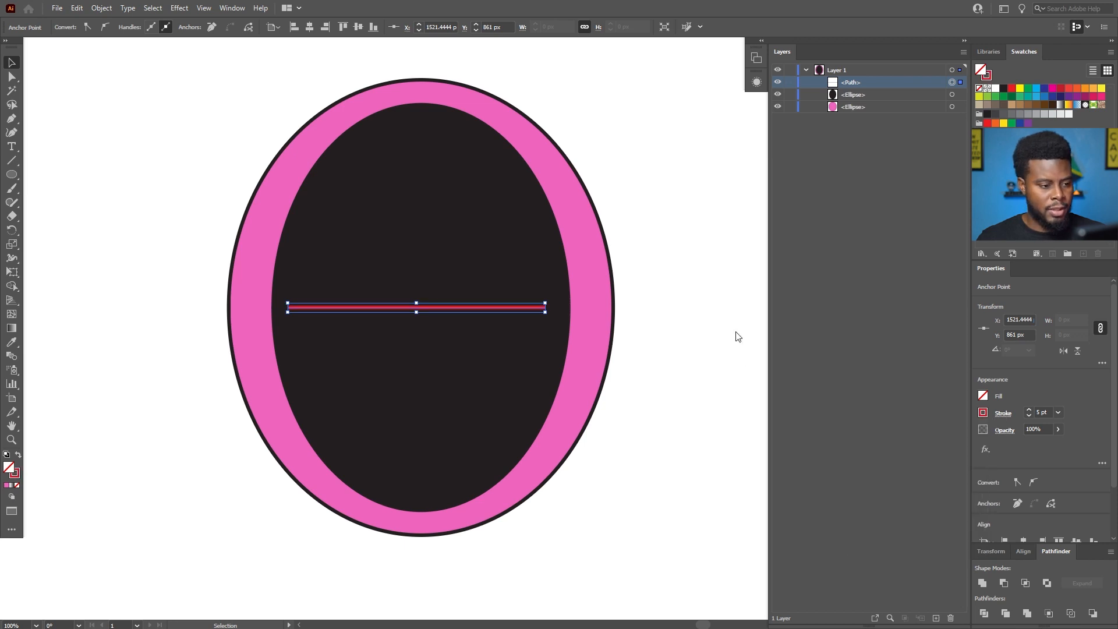
pyautogui.click(664, 314)
# Select the horizontal line and set its stroke colour to dark grey.
pyautogui.click(499, 307)
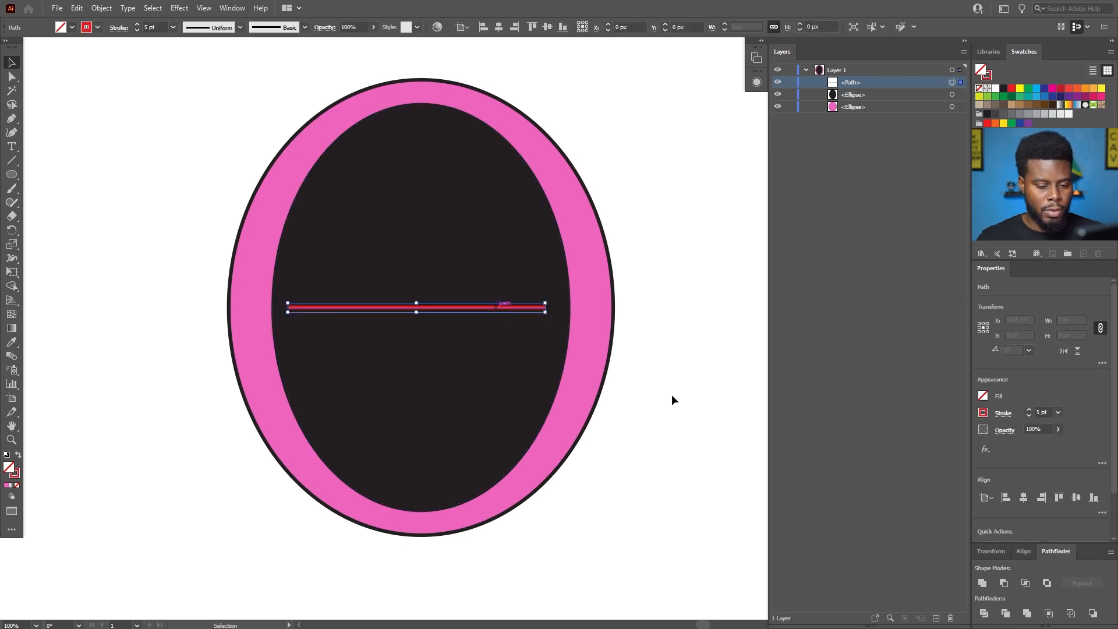
pyautogui.click(1000, 413)
pyautogui.click(990, 417)
pyautogui.click(983, 413)
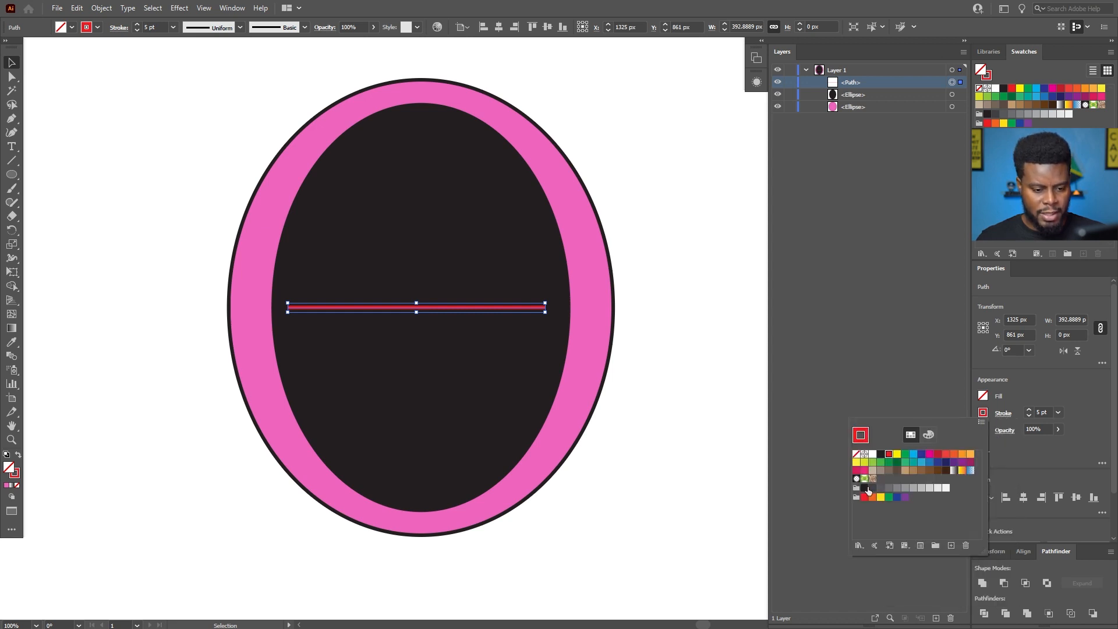
pyautogui.click(873, 489)
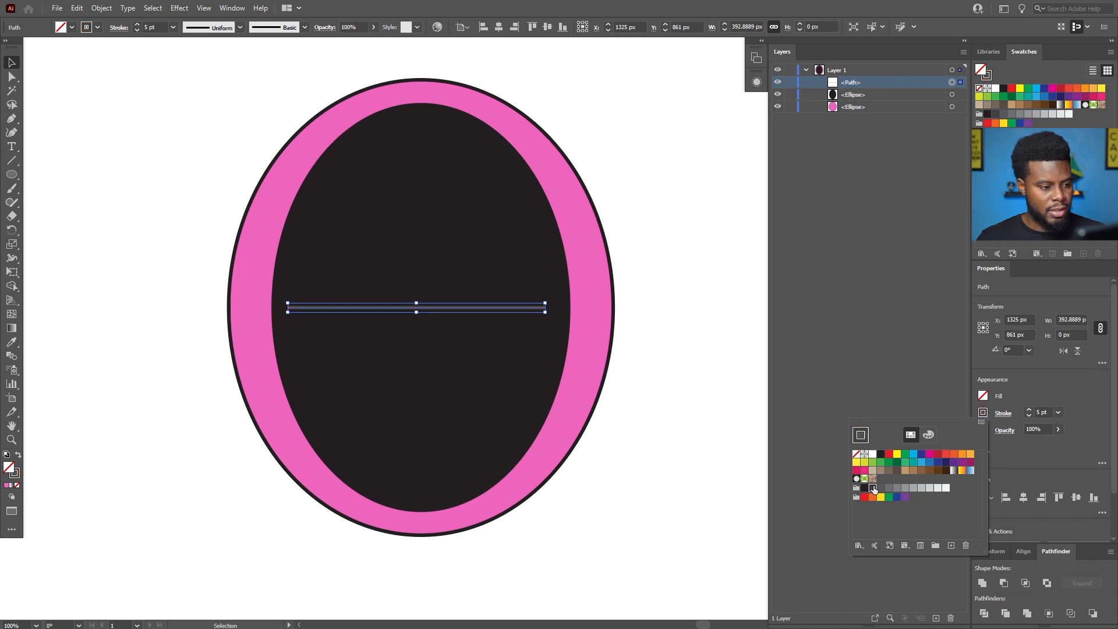
# Set the horizontal line's stroke weight to 30 pt and deselect it.
pyautogui.click(1047, 411)
pyautogui.click(1042, 411)
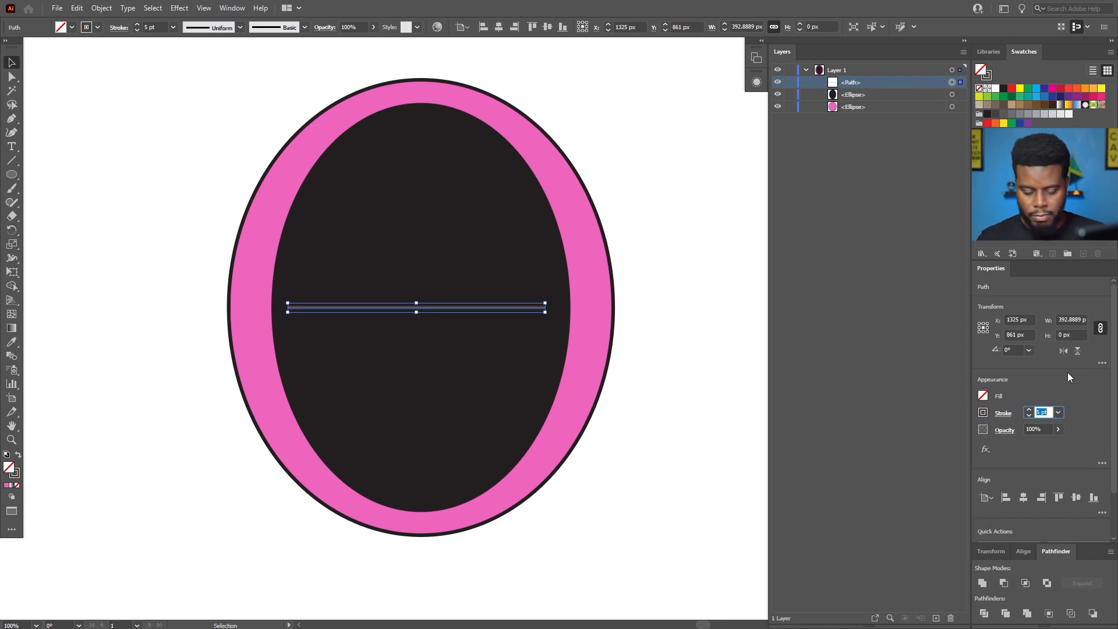
pyautogui.write('30')
pyautogui.press('Return')
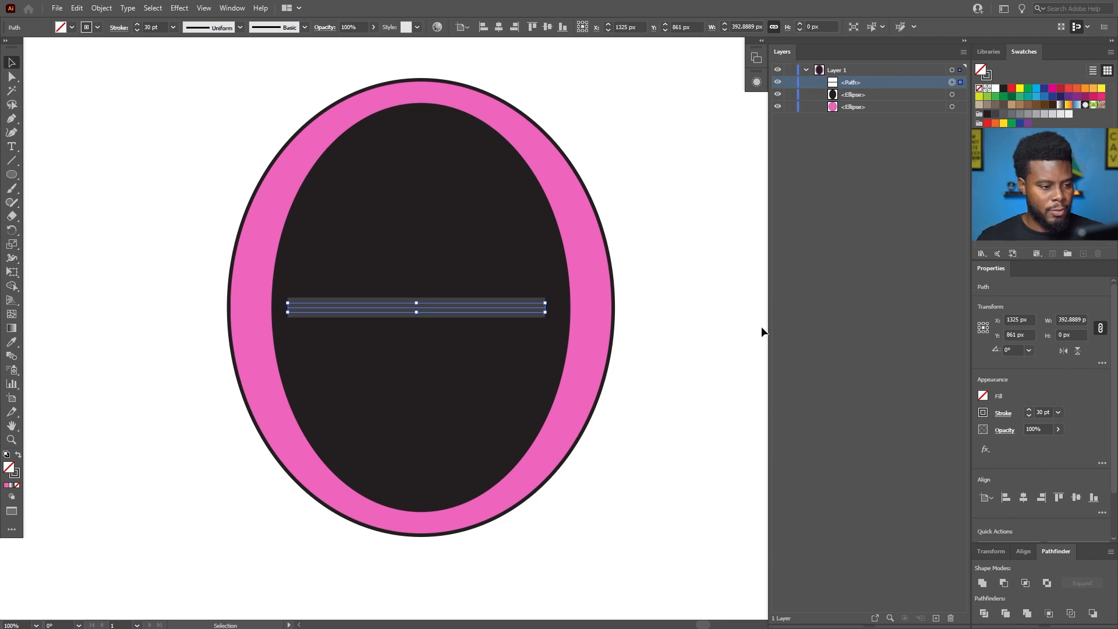
pyautogui.click(664, 310)
# Align both ellipses and the horizontal bar to each other by their horizontal centres.
pyautogui.moveTo(603, 133); pyautogui.dragTo(210, 521)
pyautogui.click(498, 27)
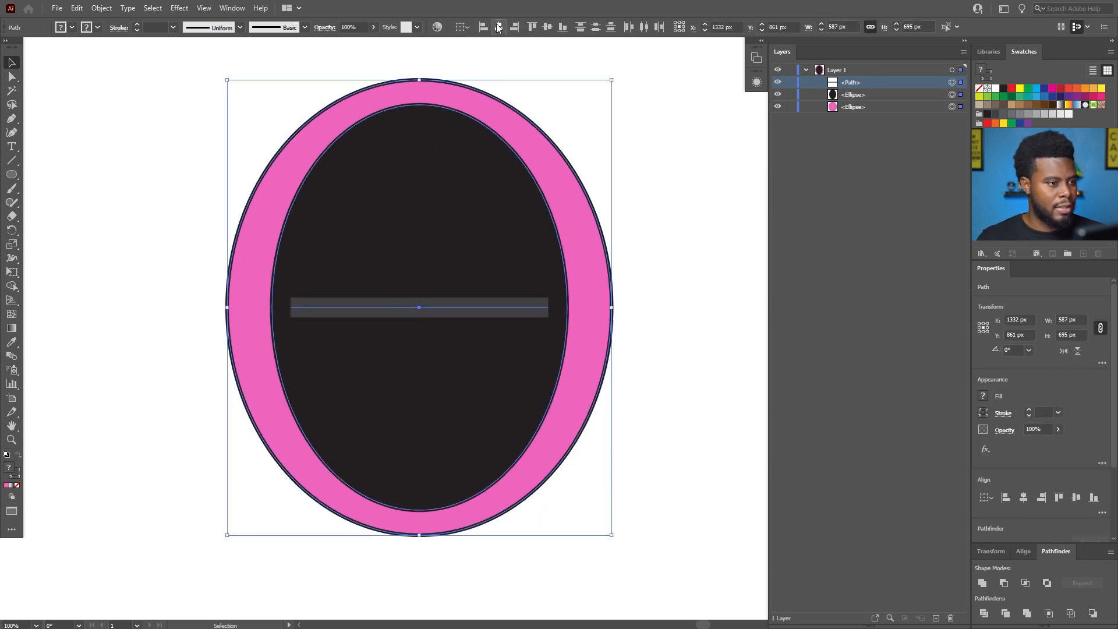
pyautogui.click(663, 260)
# Duplicate the grey horizontal bar in place and rotate the copy 90° so both bars form a cross.
pyautogui.hscroll(-1, 667, 260)
pyautogui.click(467, 313)
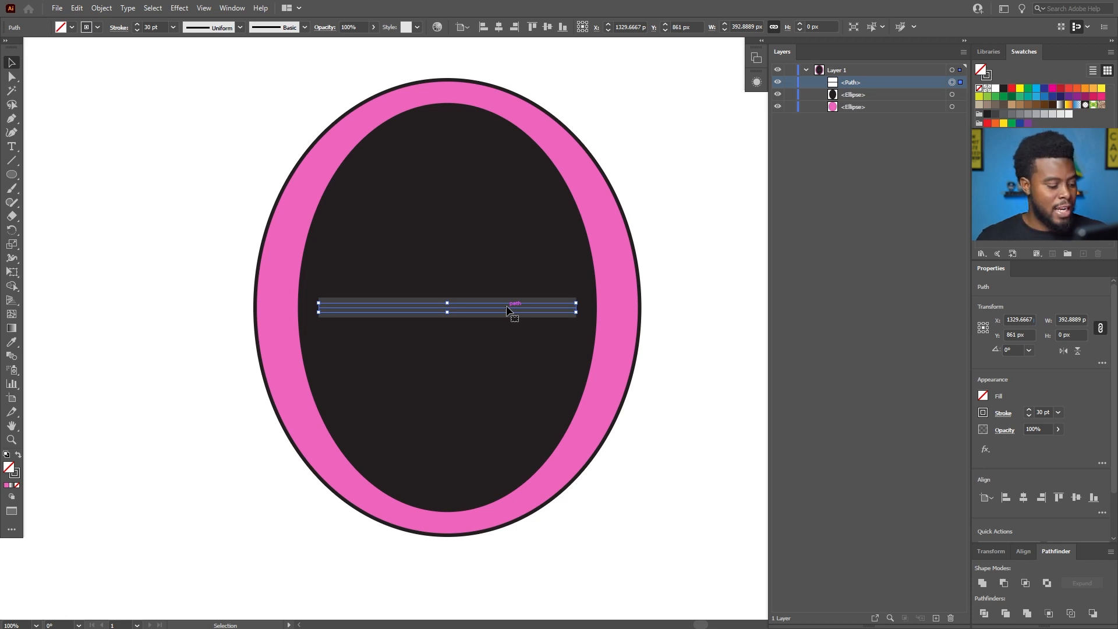
pyautogui.press('a')
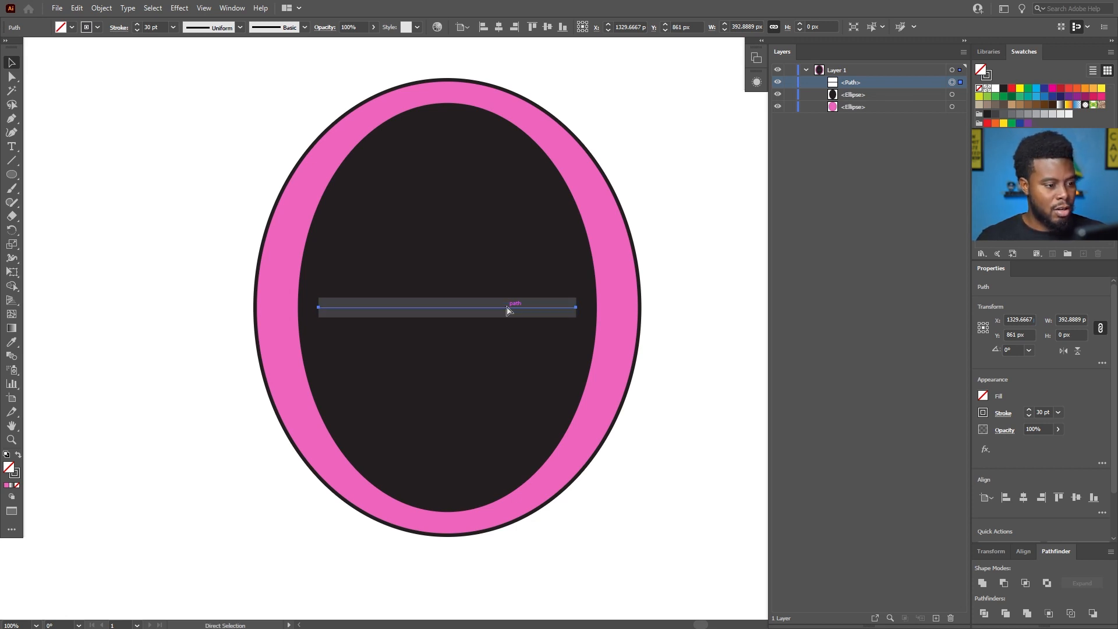
pyautogui.press('v')
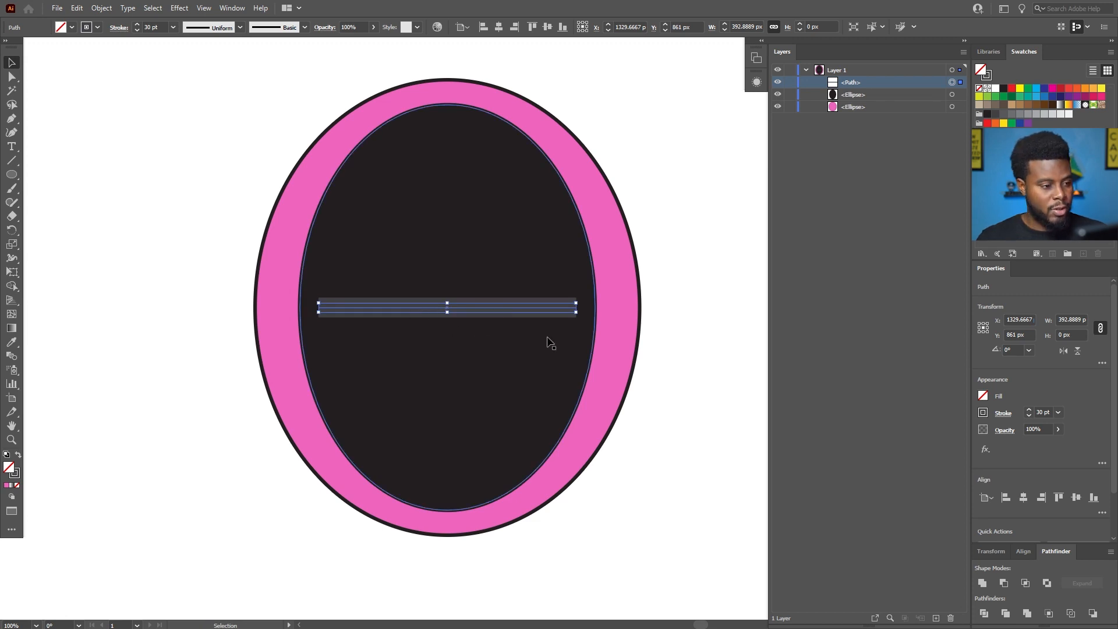
pyautogui.press('ctrl')
pyautogui.hotkey('ctrl', 'c')
pyautogui.hotkey('ctrl', 'f')
pyautogui.moveTo(581, 312); pyautogui.dragTo(581, 316)
pyautogui.scroll(1, 530, 322)
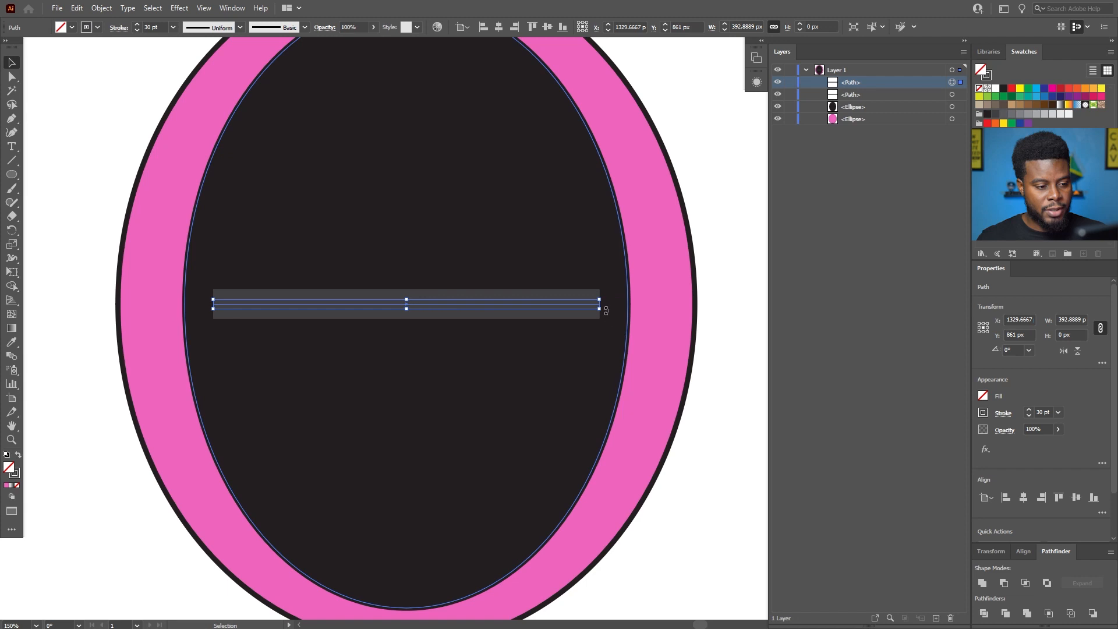
pyautogui.moveTo(606, 311); pyautogui.dragTo(411, 503)
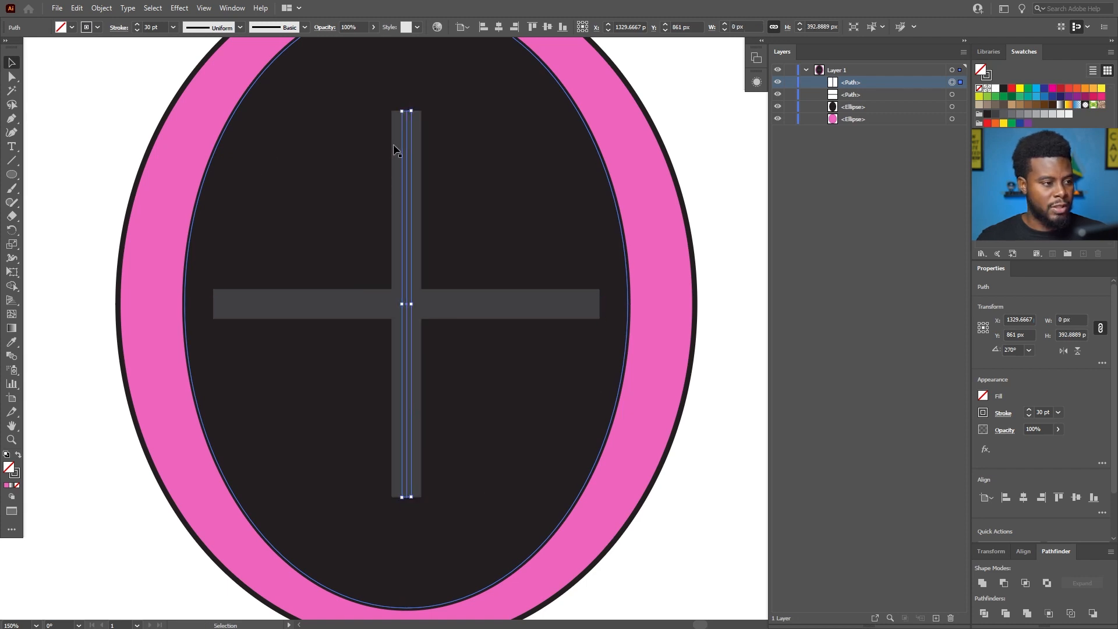
# Shorten the vertical bar from its upper end to the horizontal bar's centre line, leaving it about 196 px long.
pyautogui.scroll(2, 408, 111)
pyautogui.click(407, 110)
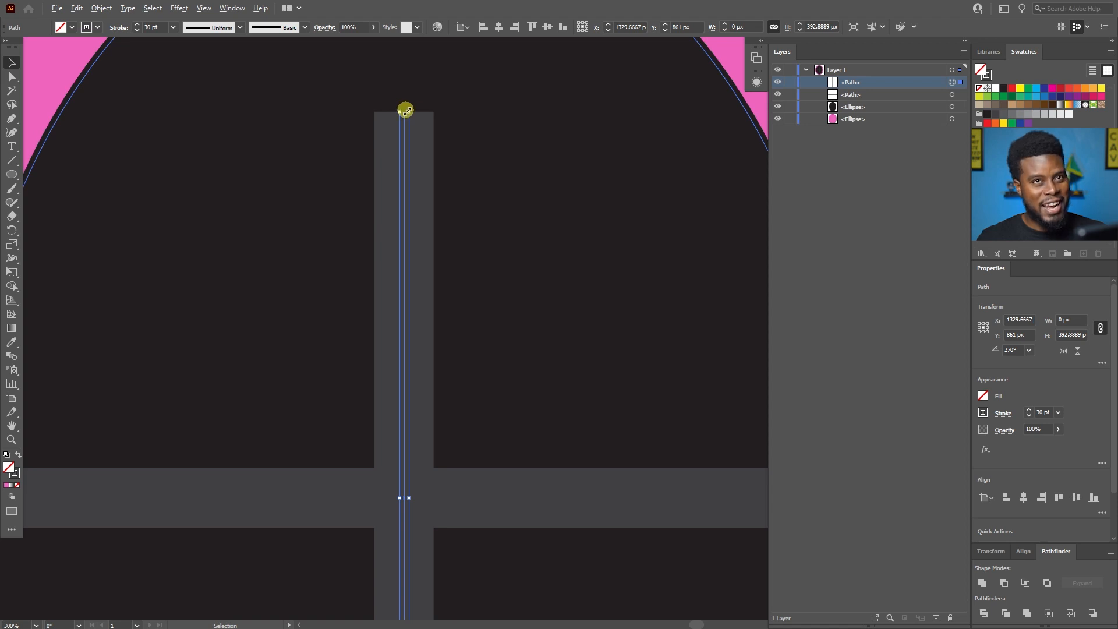
pyautogui.scroll(-1, 406, 110)
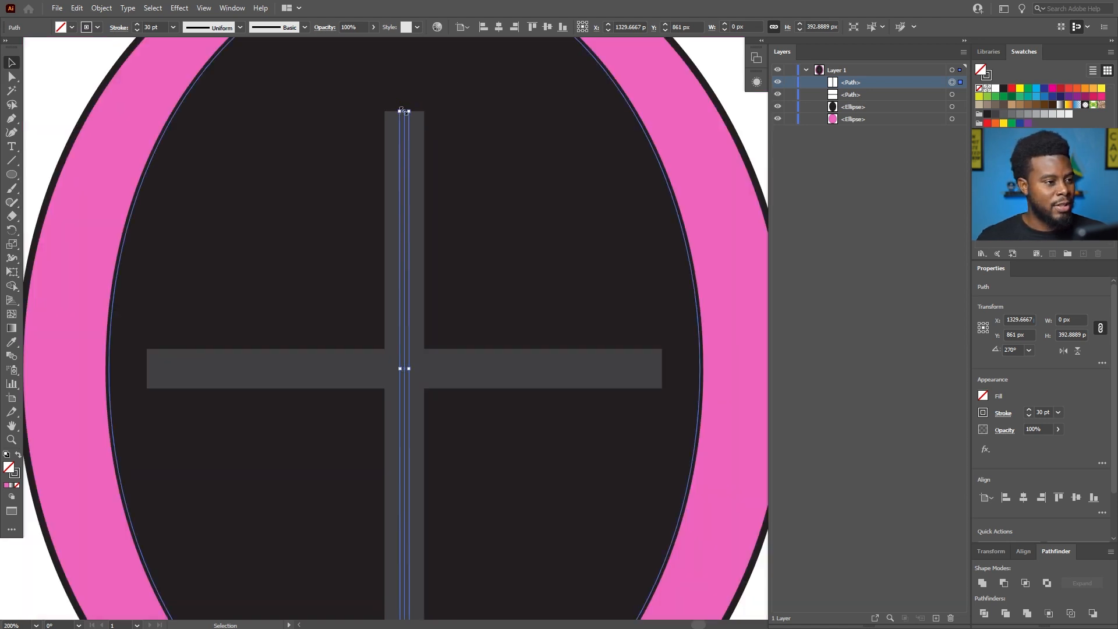
pyautogui.moveTo(406, 111); pyautogui.dragTo(399, 368)
pyautogui.scroll(-5, 393, 342)
pyautogui.scroll(-2, 391, 337)
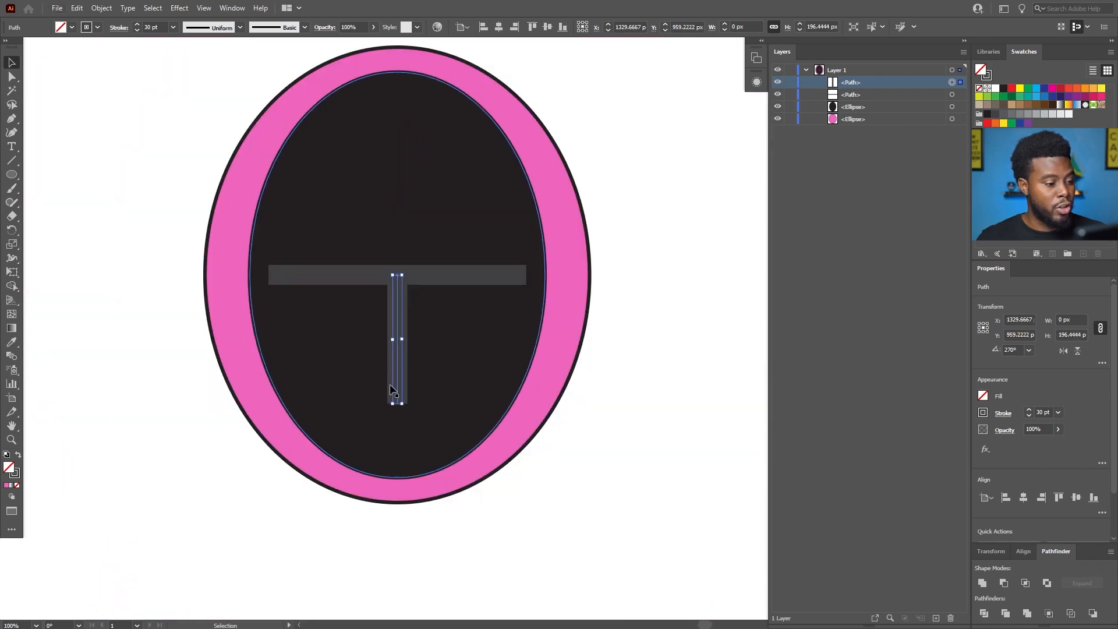
# Stretch the vertical bar's lower end down to make it about 272 px long, and deselect it.
pyautogui.scroll(1, 391, 422)
pyautogui.moveTo(404, 395); pyautogui.dragTo(403, 469)
pyautogui.scroll(-1, 397, 415)
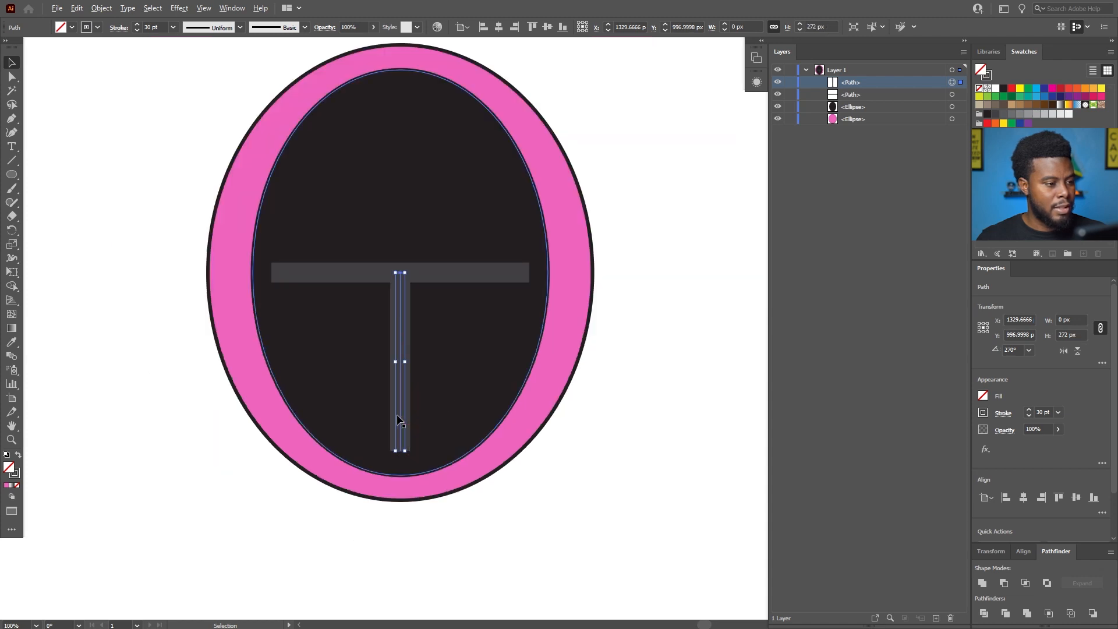
pyautogui.click(677, 345)
pyautogui.scroll(-1, 656, 329)
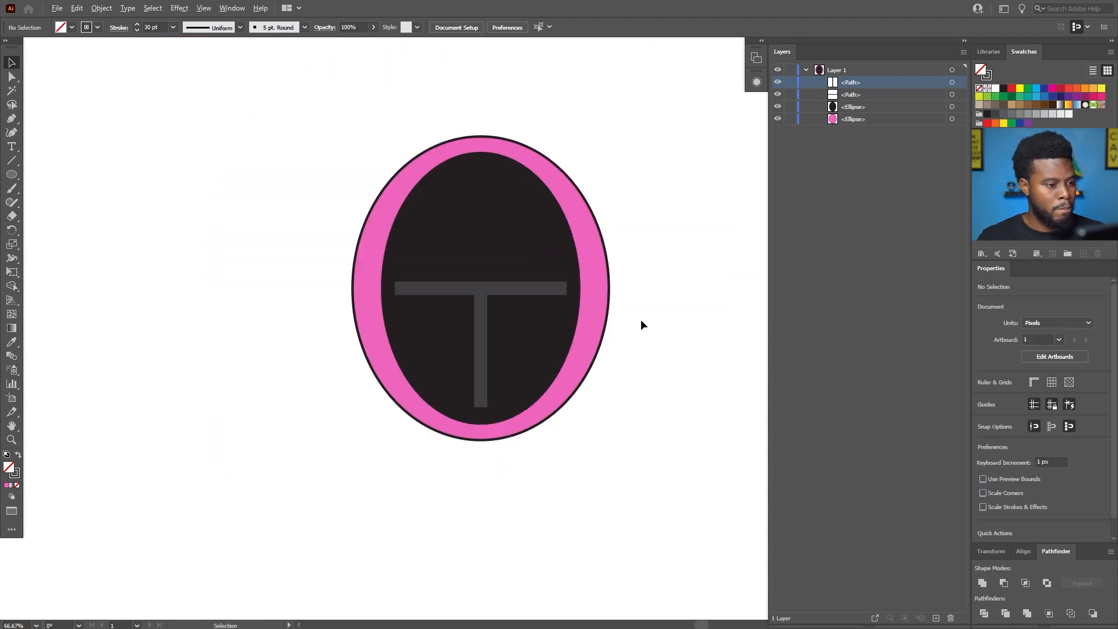
pyautogui.scroll(1, 627, 262)
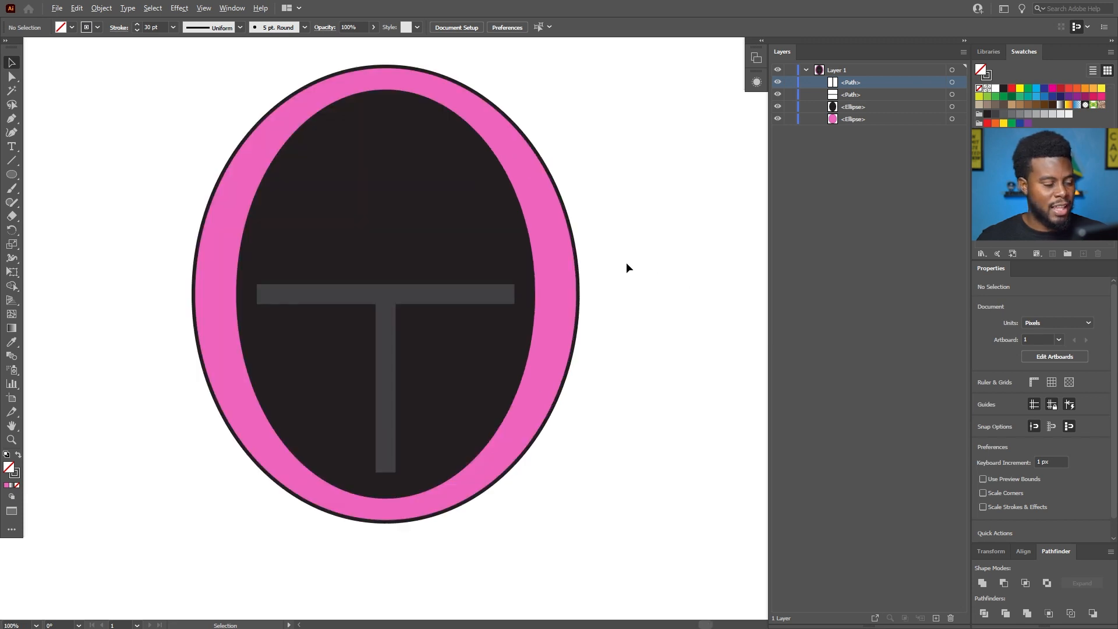
pyautogui.scroll(-1, 611, 259)
pyautogui.scroll(1, 592, 246)
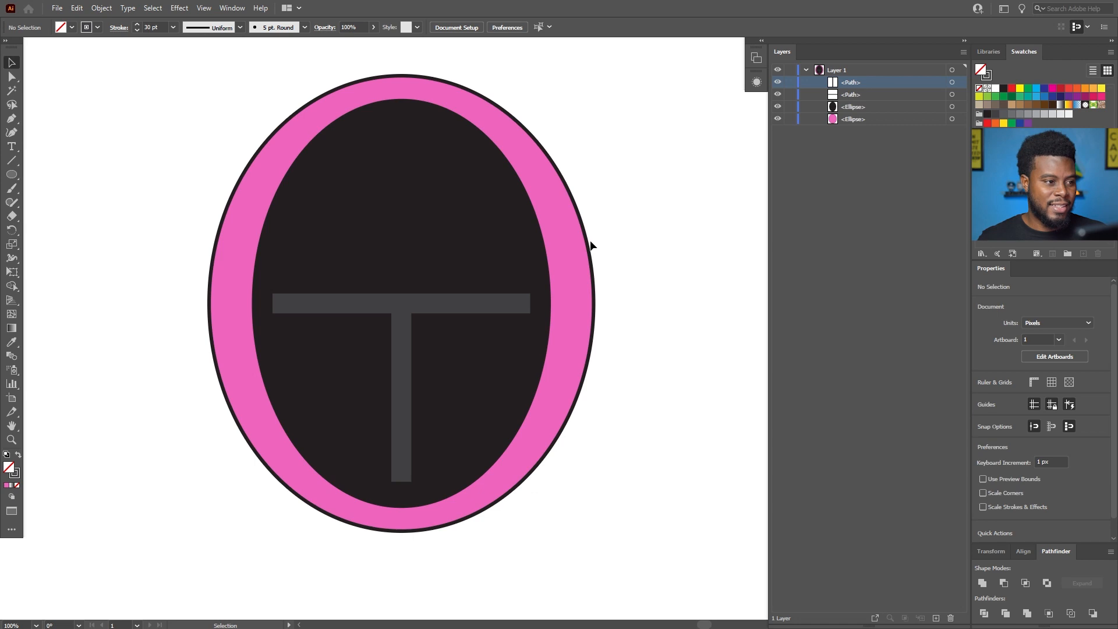
# Move the horizontal bar slightly down inside the black ellipse and bring the vertical bar's upper end down to meet it.
pyautogui.scroll(3, 589, 240)
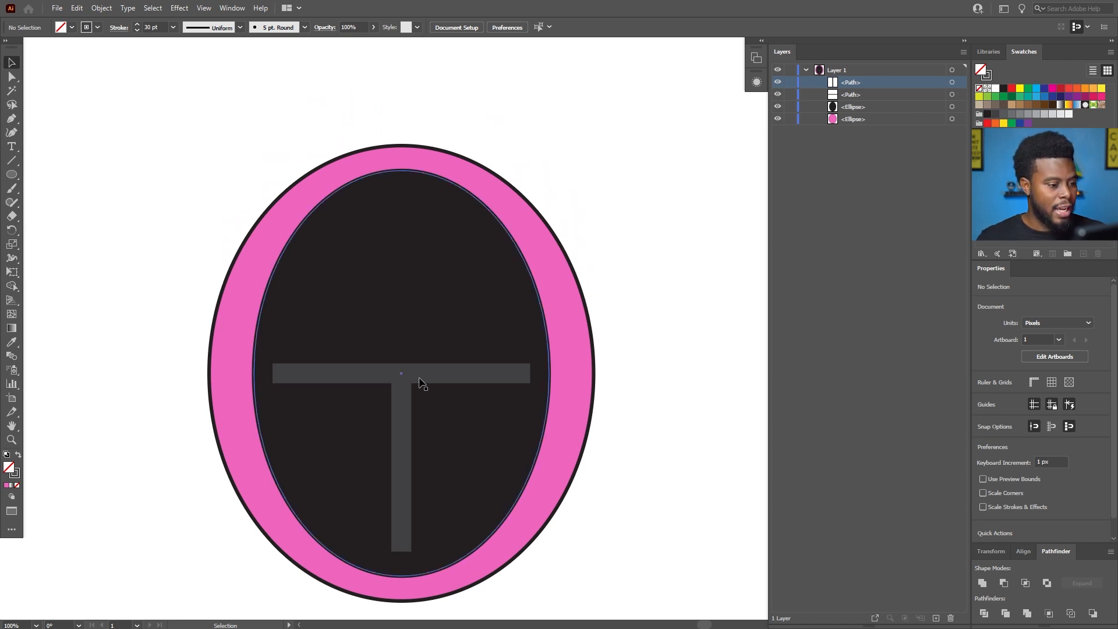
pyautogui.click(406, 378)
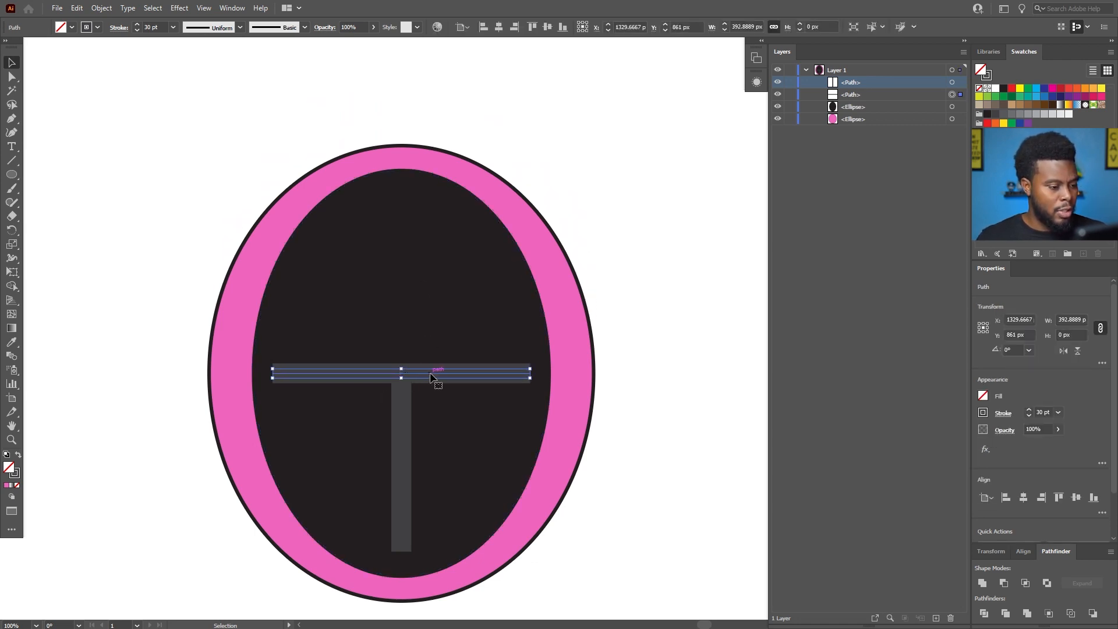
pyautogui.moveTo(430, 373); pyautogui.dragTo(400, 396)
pyautogui.click(402, 373)
pyautogui.click(673, 393)
pyautogui.scroll(-1, 627, 379)
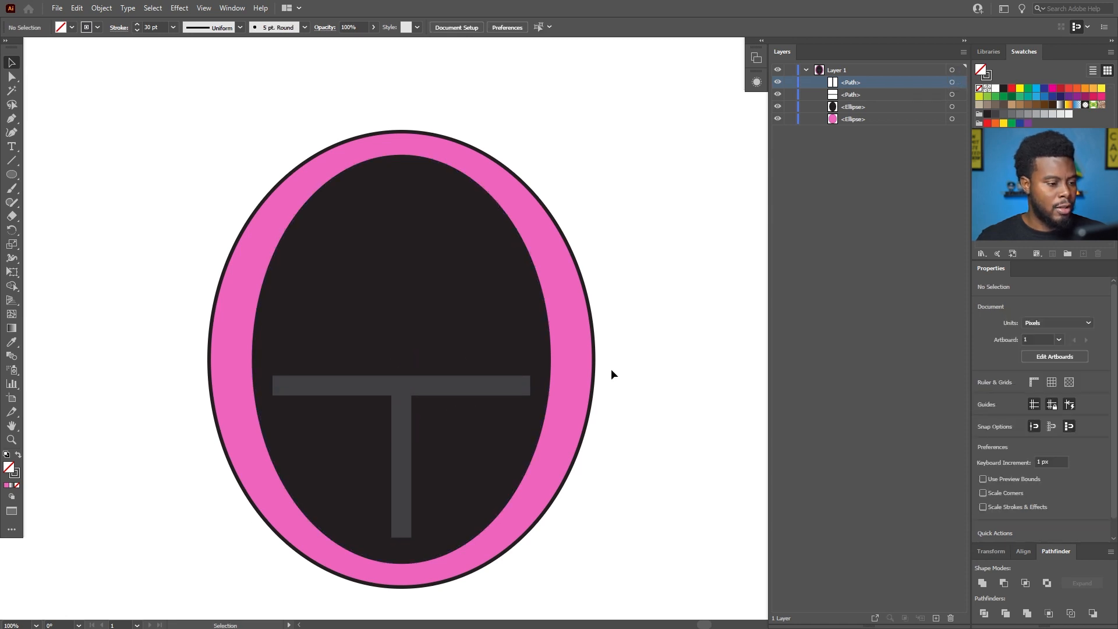
# Draw an outlined square about 228 px wide inside the black ellipse, above the T-shaped bars.
pyautogui.hscroll(-1, 606, 367)
pyautogui.scroll(1, 627, 295)
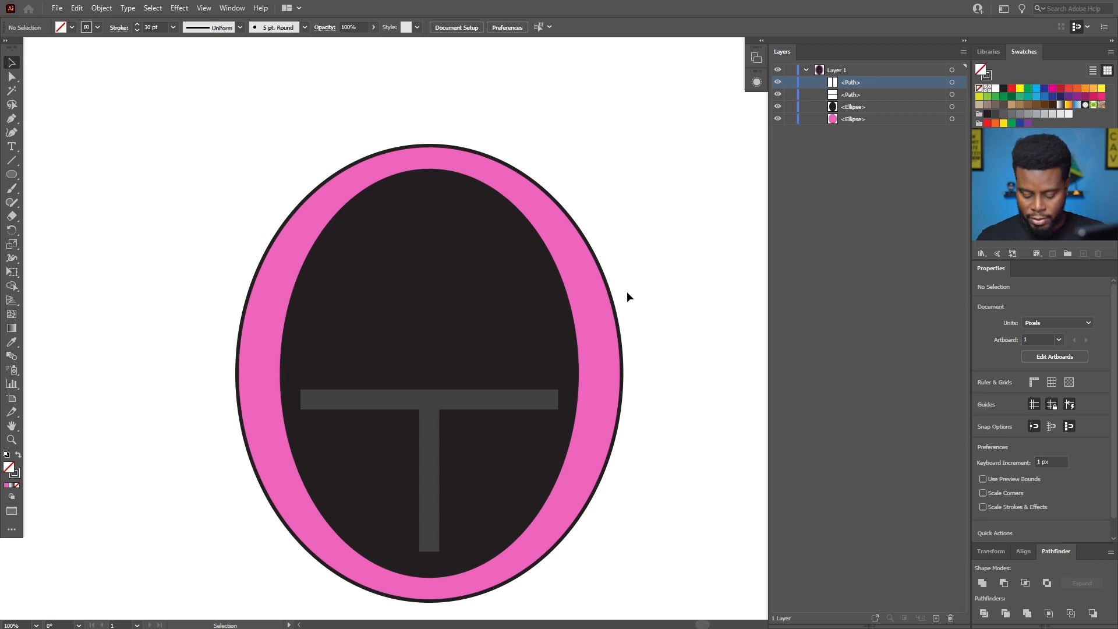
pyautogui.press('m')
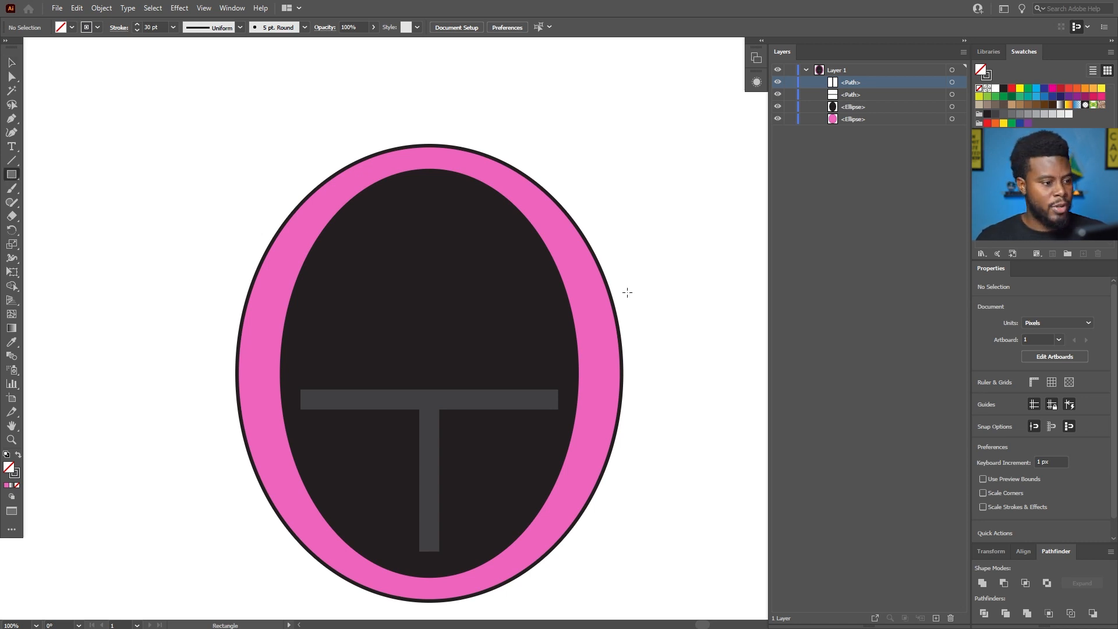
pyautogui.moveTo(346, 216); pyautogui.dragTo(495, 364)
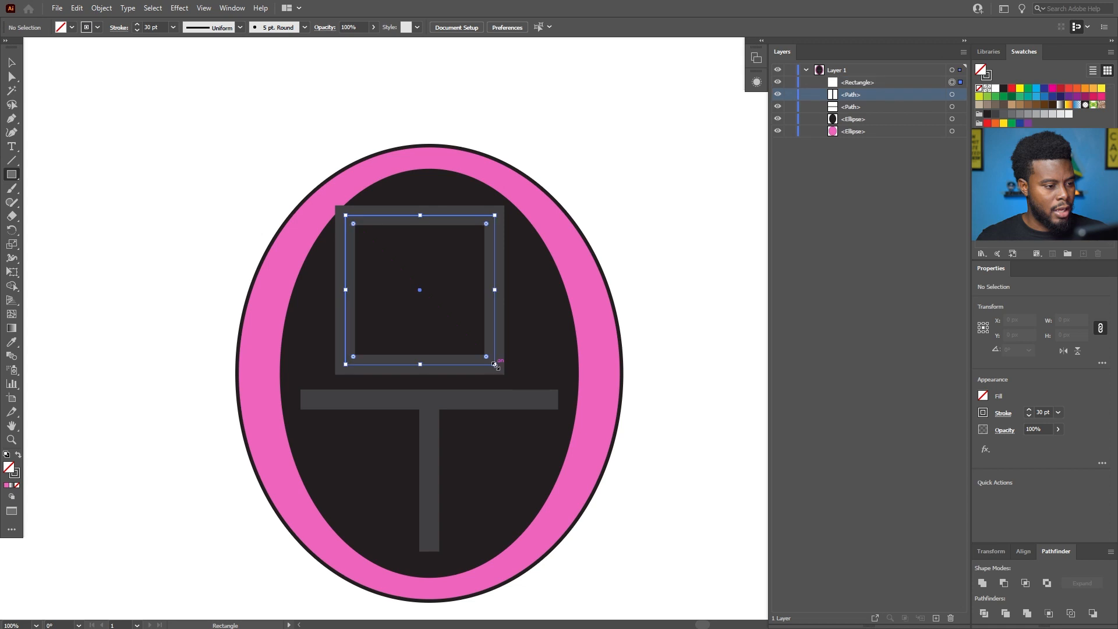
# Select all shapes of the artwork, center them horizontally on the artboard, and deselect them.
pyautogui.click(499, 29)
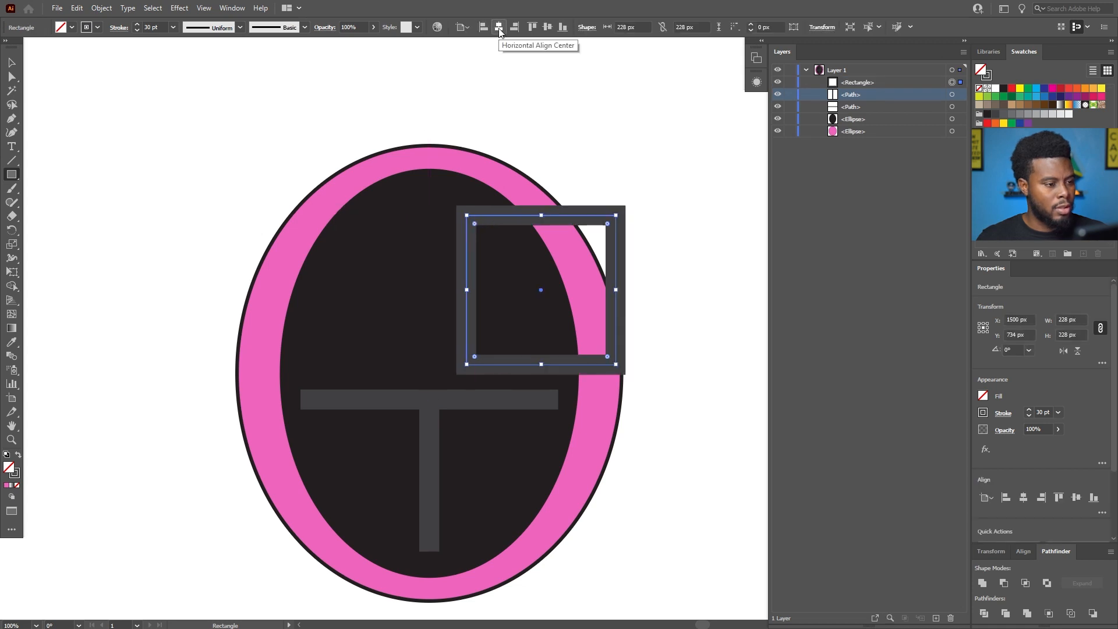
pyautogui.hotkey('ctrl', 'z')
pyautogui.scroll(-2, 606, 120)
pyautogui.press('v')
pyautogui.moveTo(626, 80); pyautogui.dragTo(227, 556)
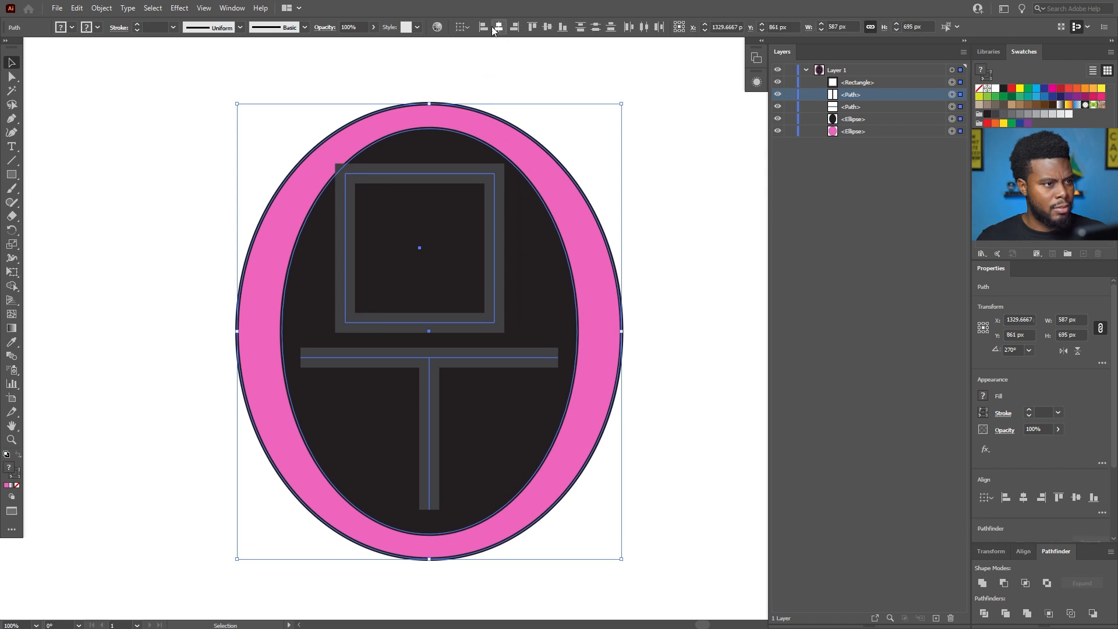
pyautogui.click(463, 28)
pyautogui.click(489, 65)
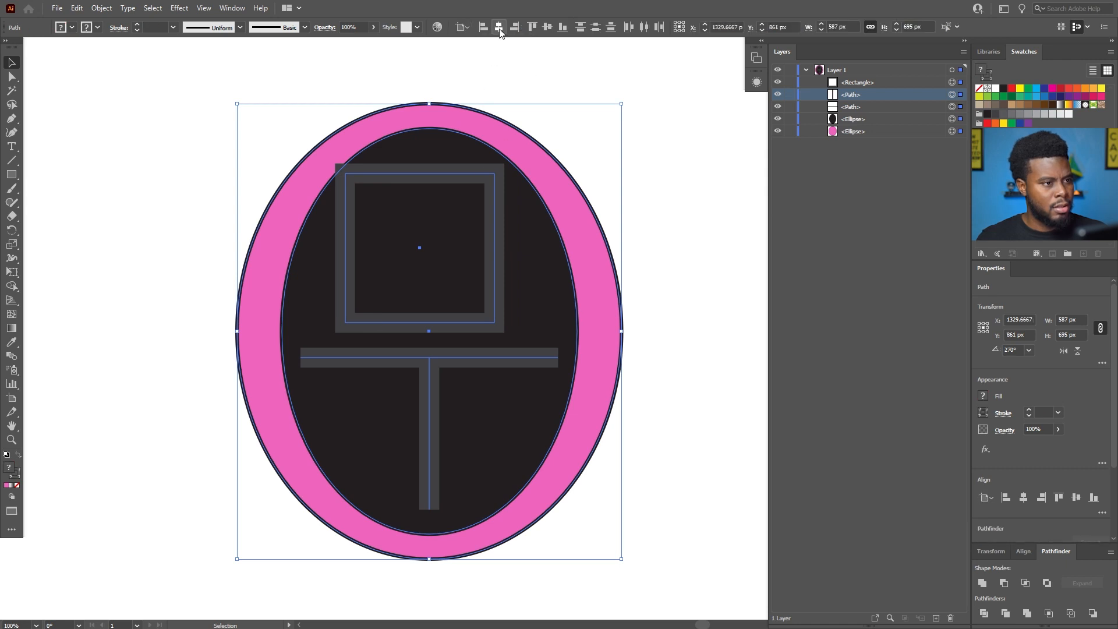
pyautogui.click(499, 28)
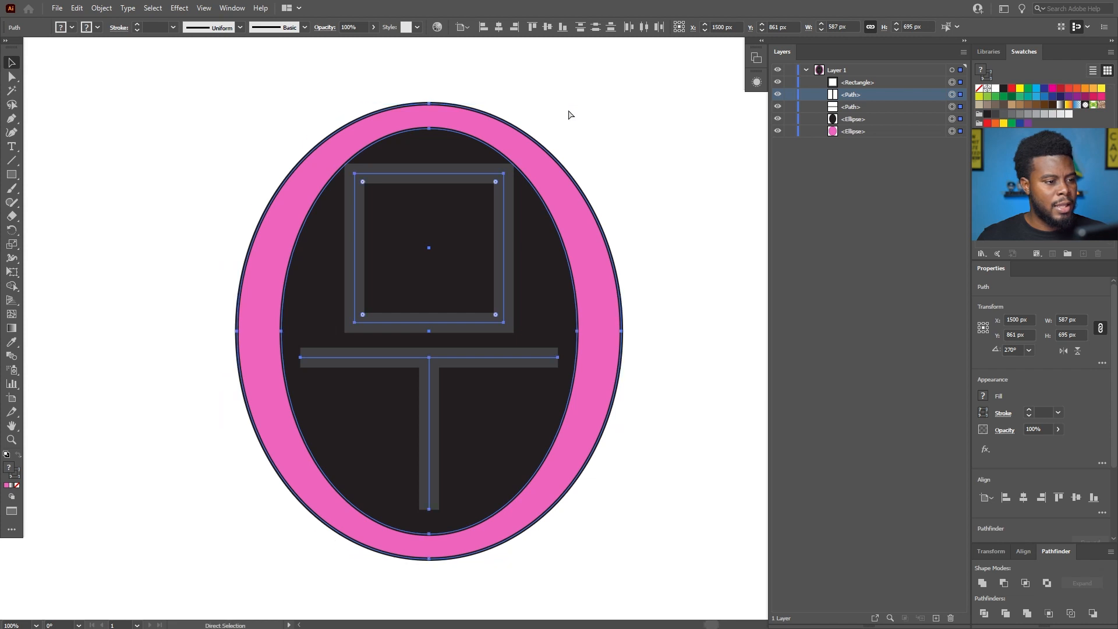
pyautogui.click(578, 111)
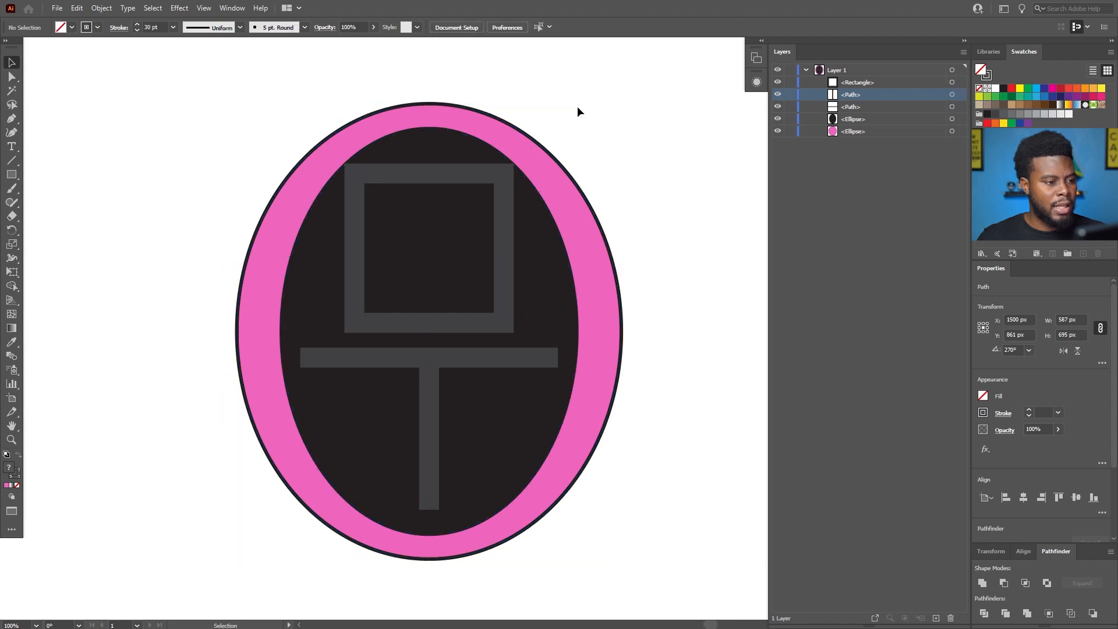
# Shrink the square to about 218 px and nudge it down slightly toward the horizontal bar.
pyautogui.click(450, 174)
pyautogui.moveTo(431, 174); pyautogui.dragTo(430, 177)
pyautogui.hotkey('shift', 'Down')
pyautogui.press('Up')
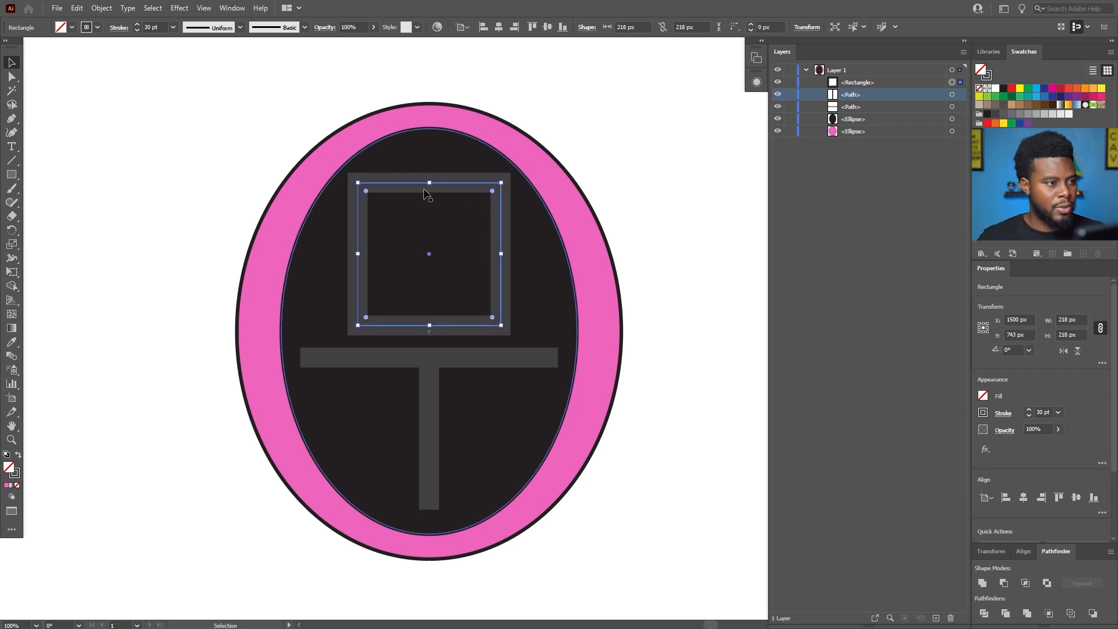
# Change the square's stroke colour to white and deselect it.
pyautogui.click(983, 413)
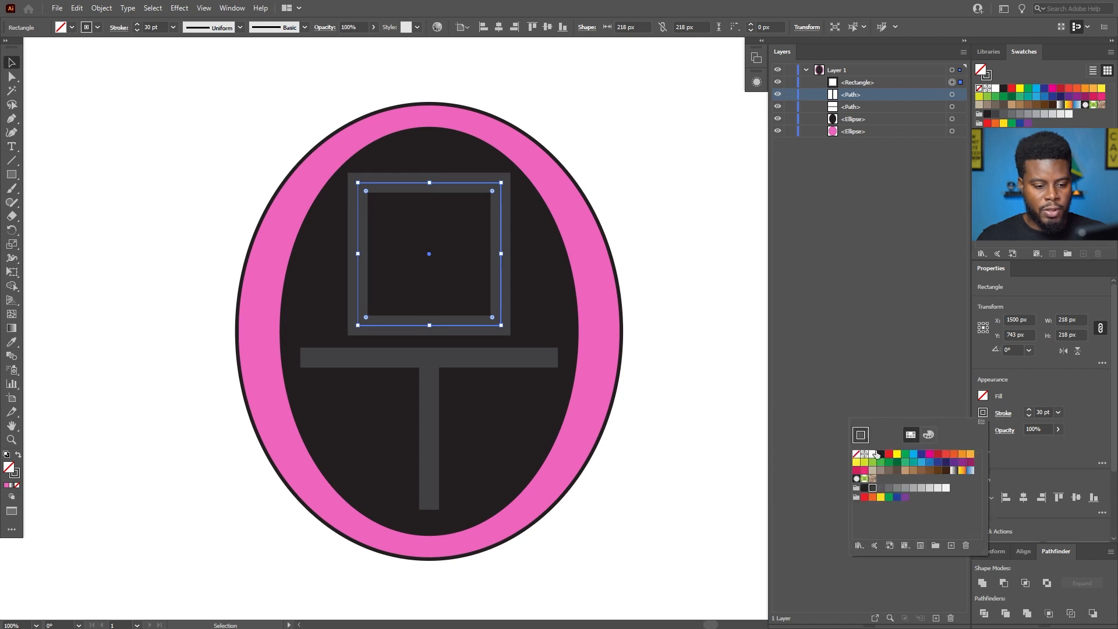
pyautogui.click(1004, 413)
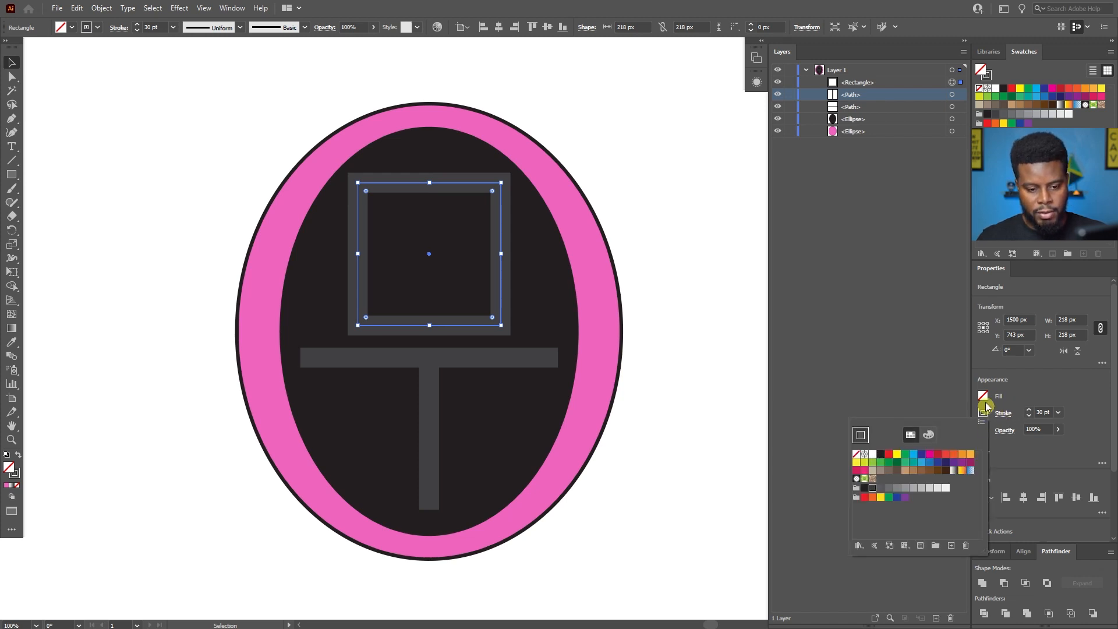
pyautogui.click(874, 453)
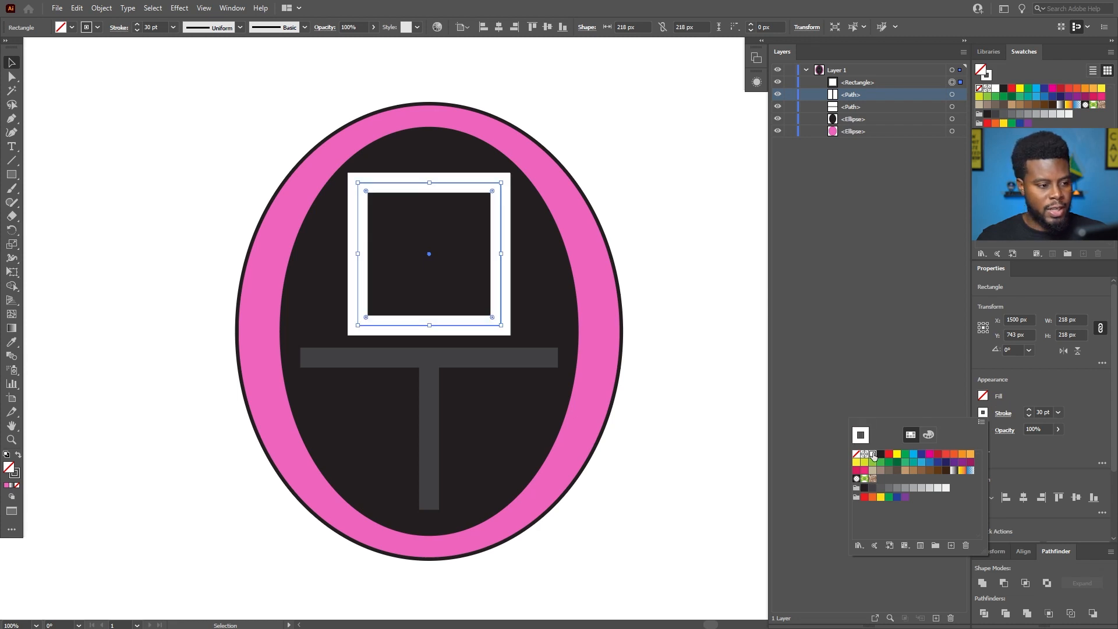
pyautogui.click(681, 211)
pyautogui.scroll(-2, 634, 200)
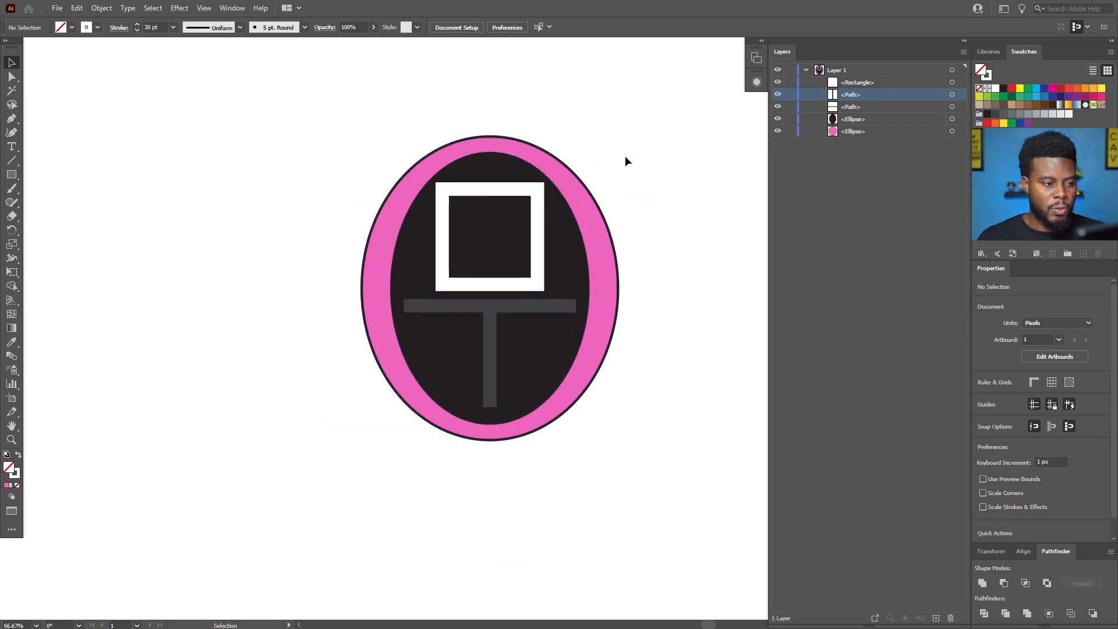
pyautogui.scroll(-1, 602, 149)
pyautogui.scroll(1, 588, 158)
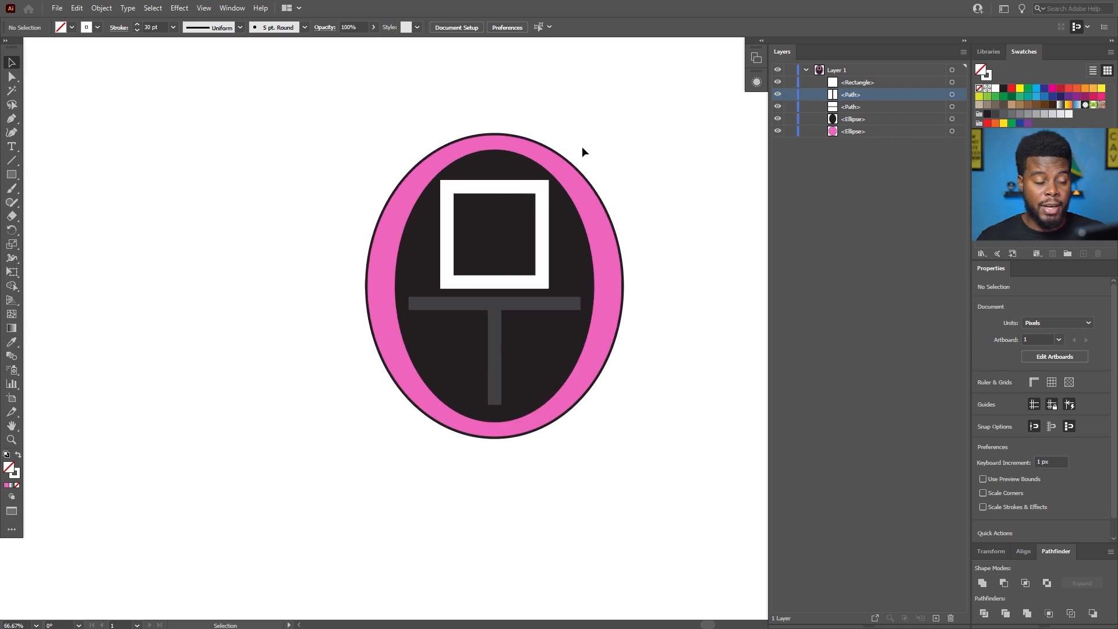
pyautogui.scroll(-1, 588, 154)
pyautogui.scroll(-2, 599, 155)
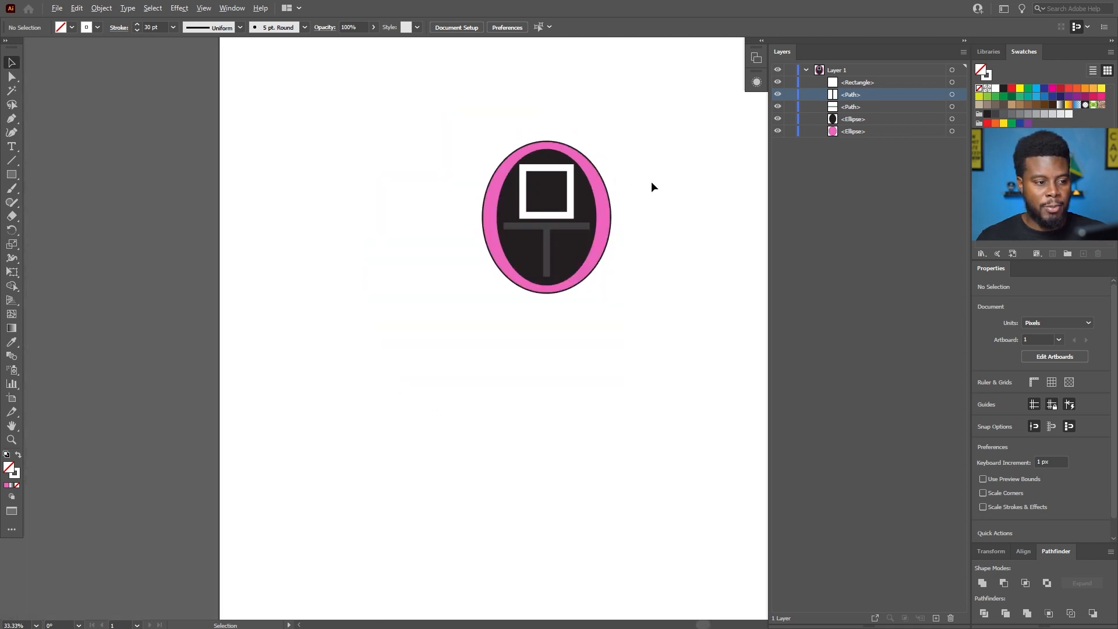
pyautogui.scroll(1, 643, 181)
pyautogui.scroll(-1, 623, 163)
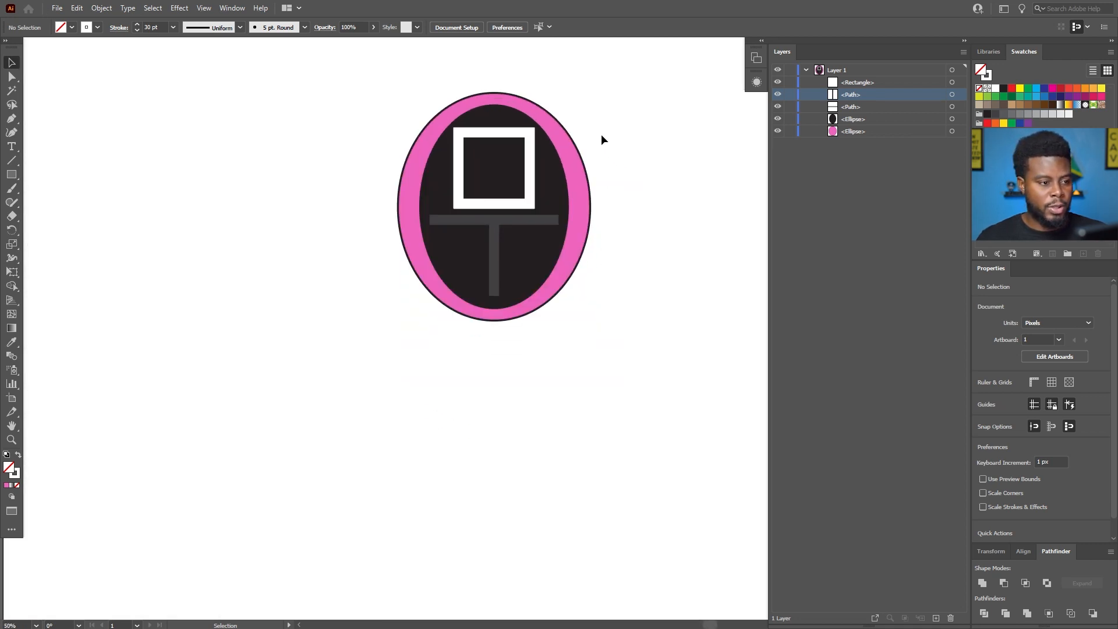
pyautogui.scroll(-1, 602, 140)
# Copy and paste the large pink ellipse, placing the copy directly below the head and overlapping its lower edge.
pyautogui.click(584, 144)
pyautogui.moveTo(584, 143); pyautogui.dragTo(644, 152)
pyautogui.hotkey('ctrl', 'z')
pyautogui.press('a')
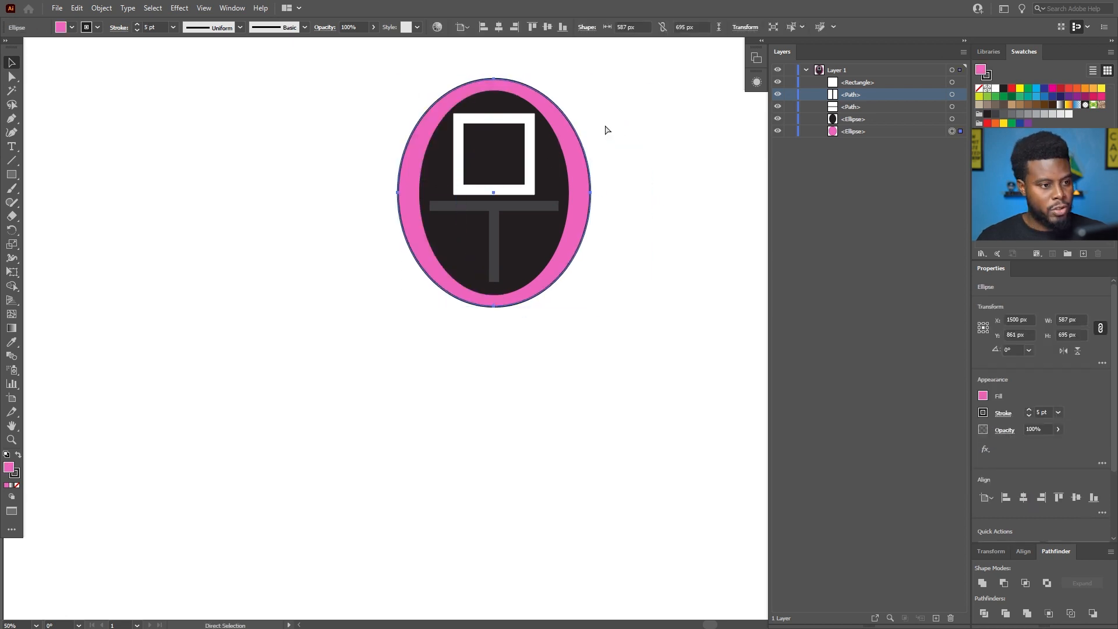
pyautogui.press('v')
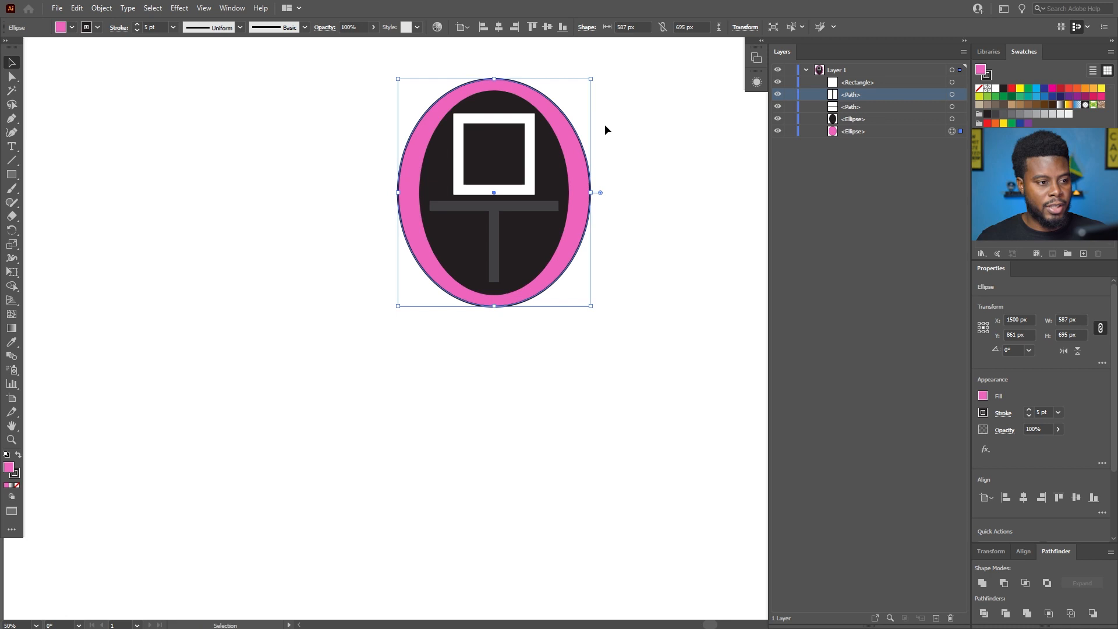
pyautogui.scroll(2, 606, 129)
pyautogui.hotkey('ctrl', 'c')
pyautogui.hotkey('ctrl', 'v')
pyautogui.moveTo(586, 260); pyautogui.dragTo(526, 360)
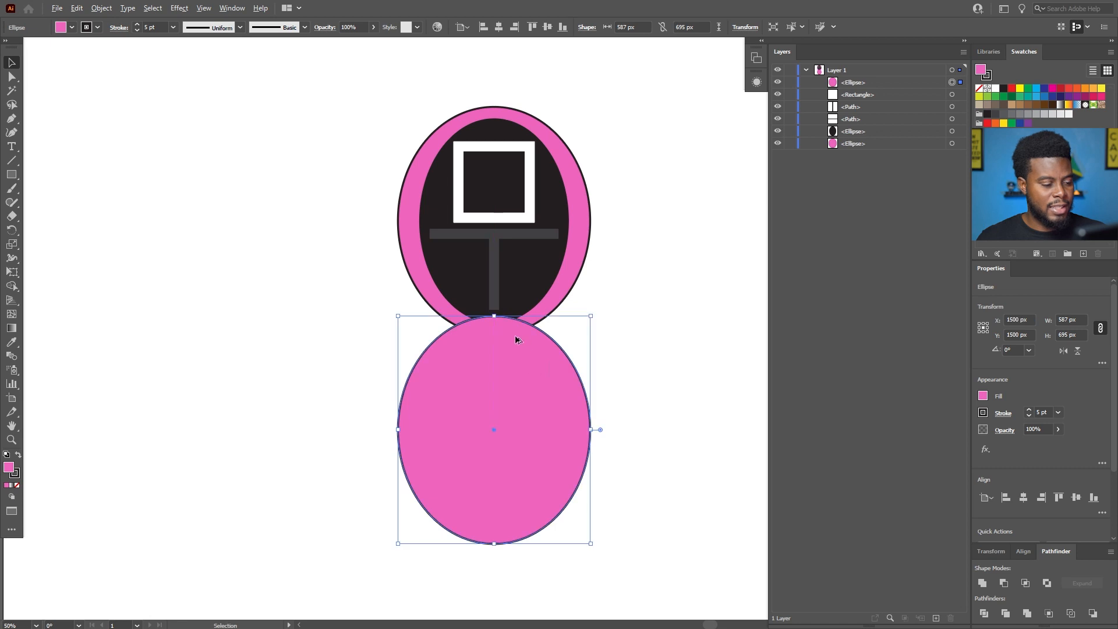
# Try enlarging the lower pink ellipse proportionally to about 663 px wide, and undo the resize.
pyautogui.scroll(-2, 517, 333)
pyautogui.scroll(-2, 518, 337)
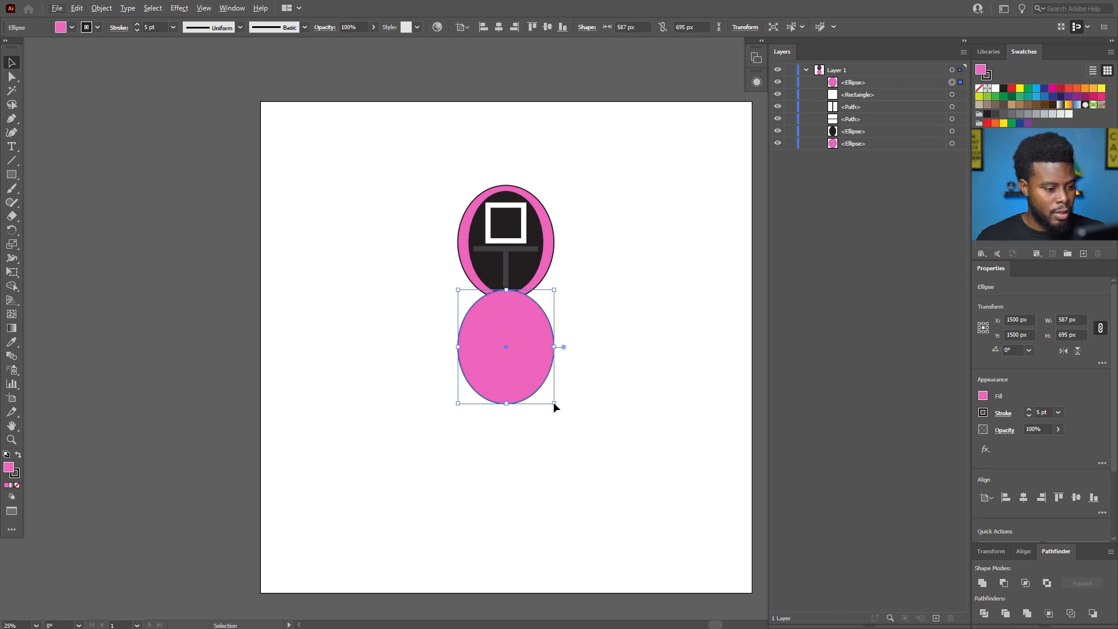
pyautogui.moveTo(554, 403); pyautogui.dragTo(560, 411)
pyautogui.scroll(2, 578, 322)
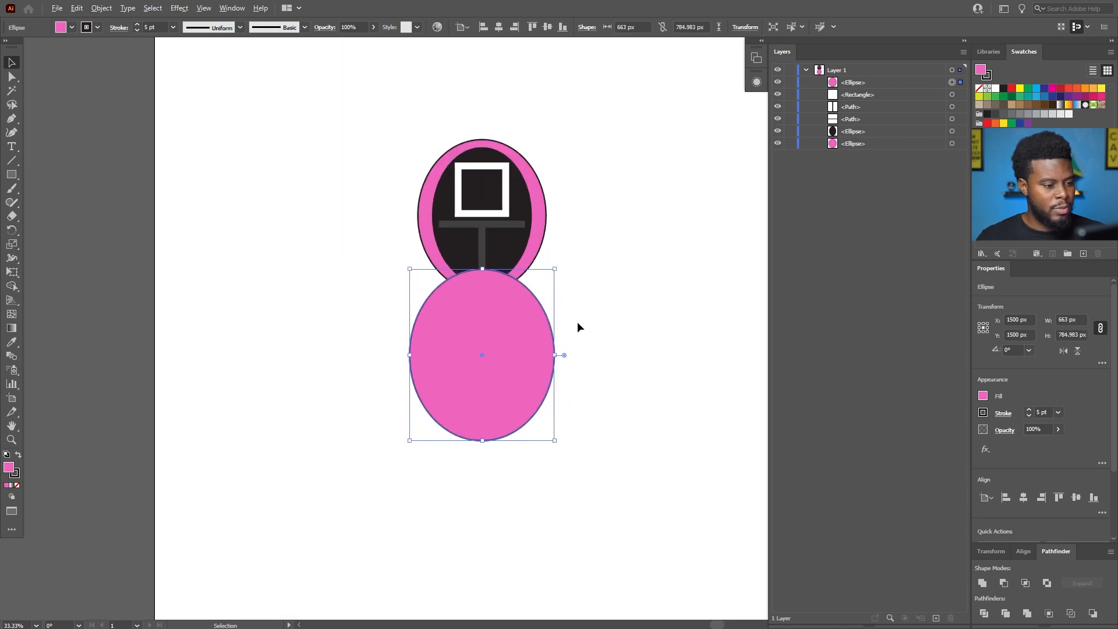
pyautogui.hotkey('ctrl', 'z')
pyautogui.scroll(3, 564, 313)
pyautogui.scroll(-3, 564, 313)
pyautogui.hscroll(-5, 564, 314)
pyautogui.scroll(4, 564, 313)
pyautogui.hscroll(3, 623, 302)
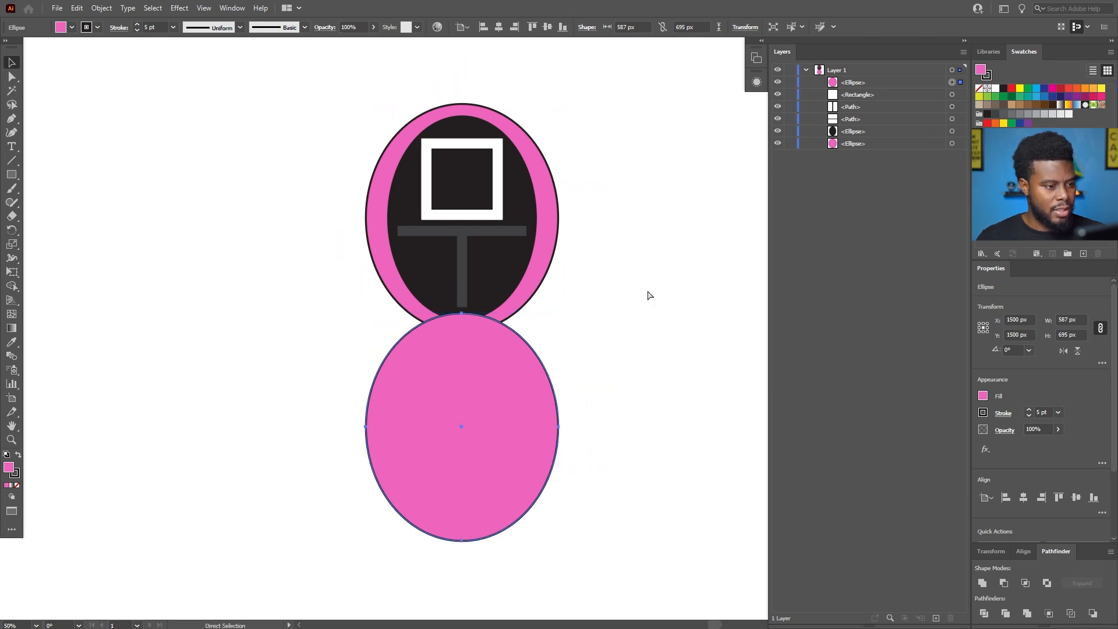
pyautogui.scroll(-4, 614, 290)
pyautogui.scroll(2, 604, 283)
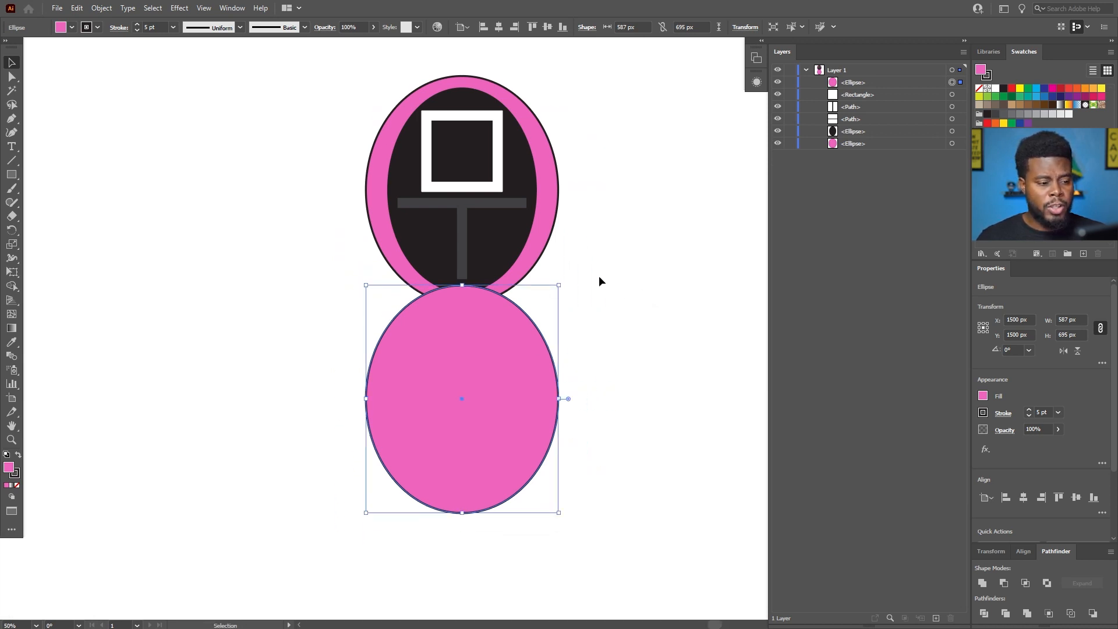
pyautogui.click(598, 275)
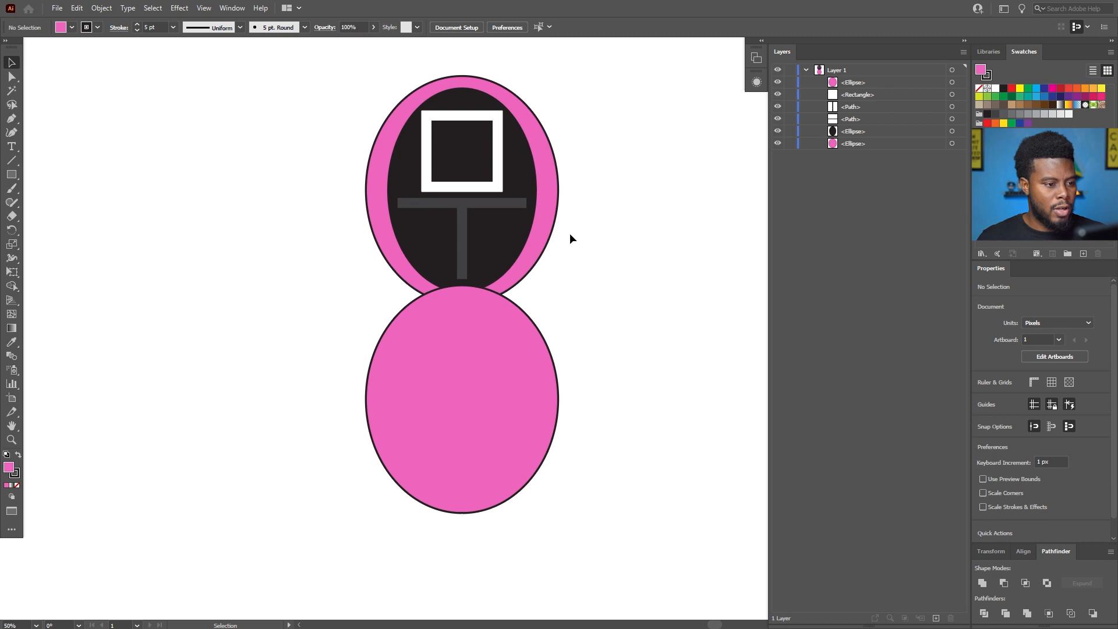
# Select both large pink ellipses together and set their stroke weight to 30 pt.
pyautogui.scroll(1, 569, 232)
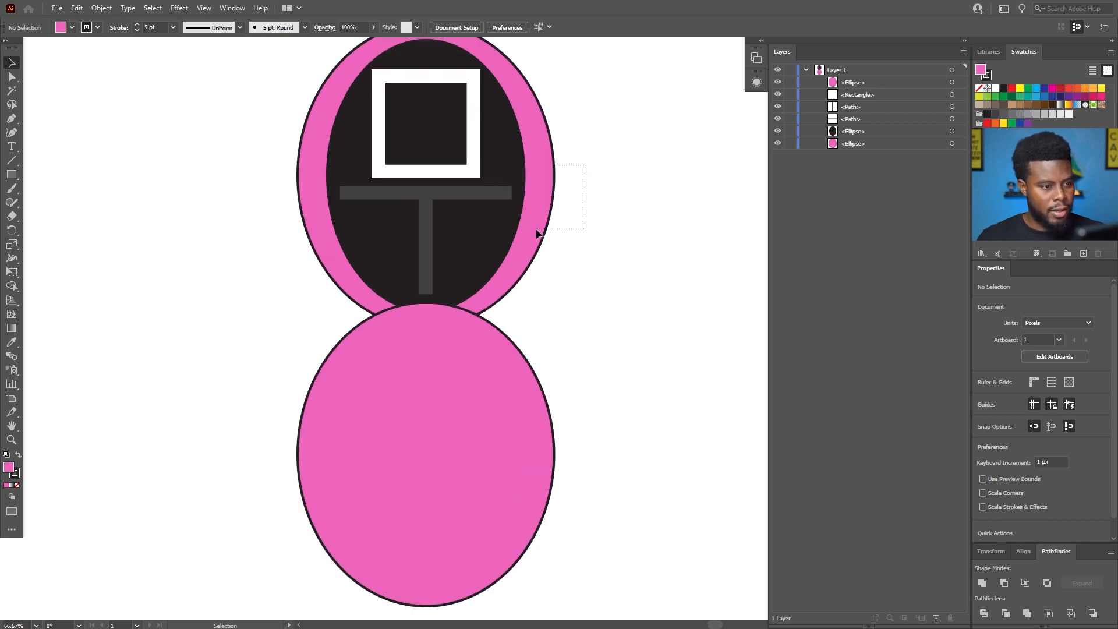
pyautogui.click(537, 233)
pyautogui.click(582, 208)
pyautogui.scroll(2, 524, 206)
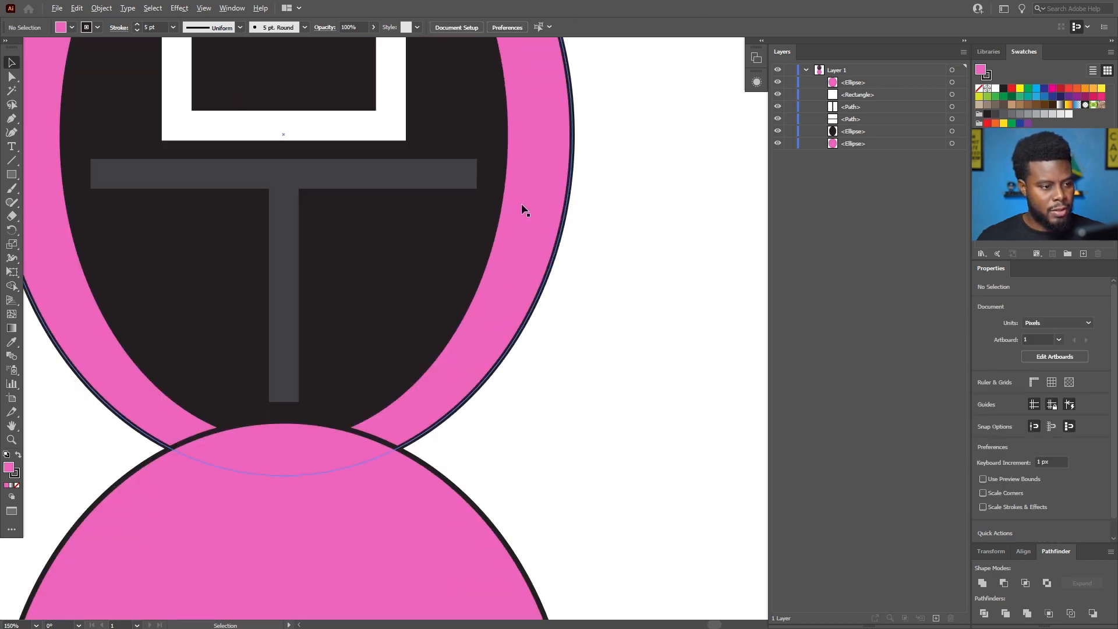
pyautogui.scroll(1, 521, 210)
pyautogui.scroll(-2, 623, 217)
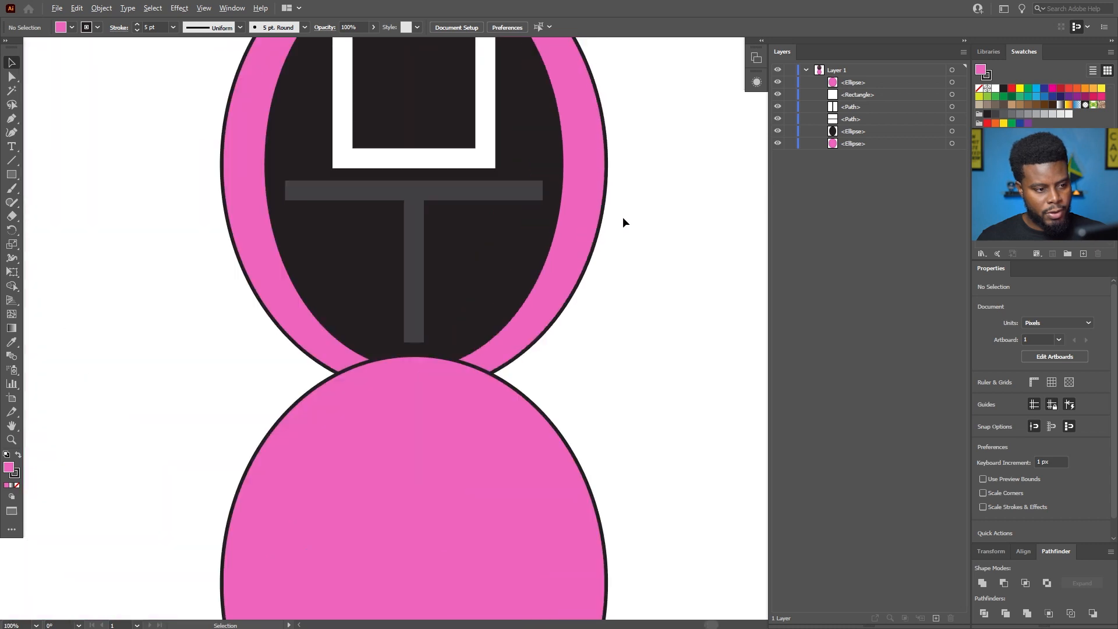
pyautogui.moveTo(603, 386); pyautogui.dragTo(533, 455)
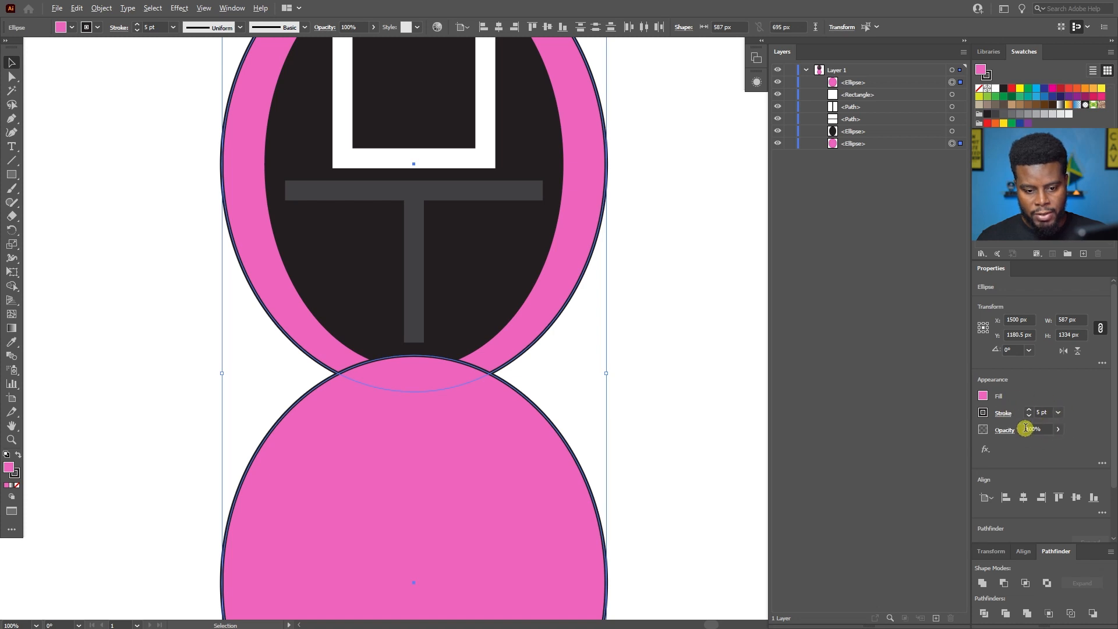
pyautogui.click(1046, 412)
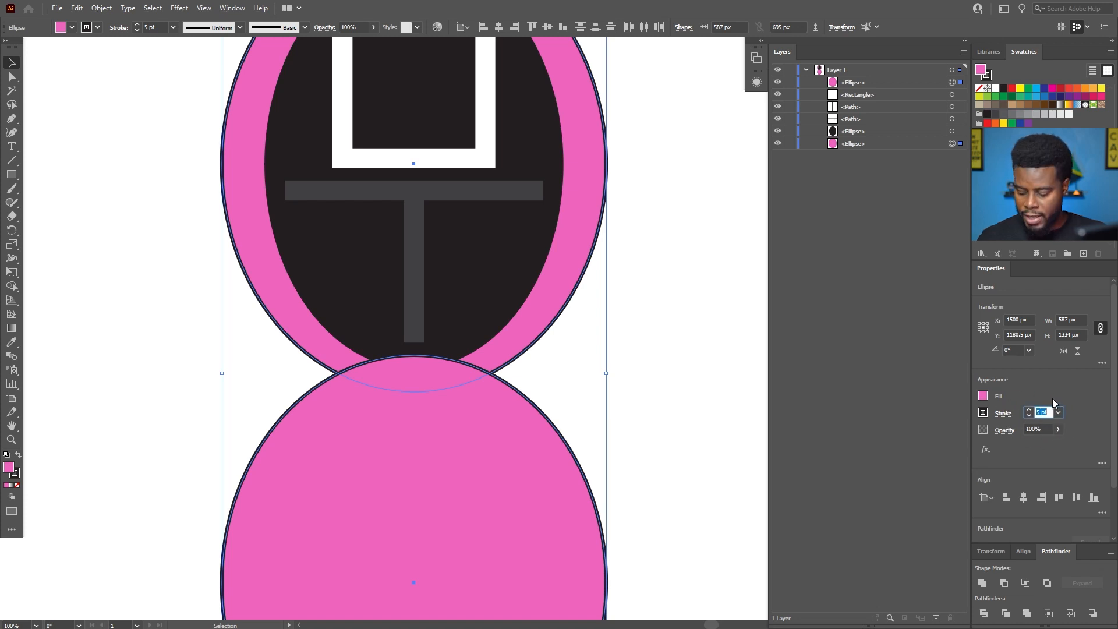
pyautogui.write('30')
pyautogui.press('Return')
pyautogui.click(702, 319)
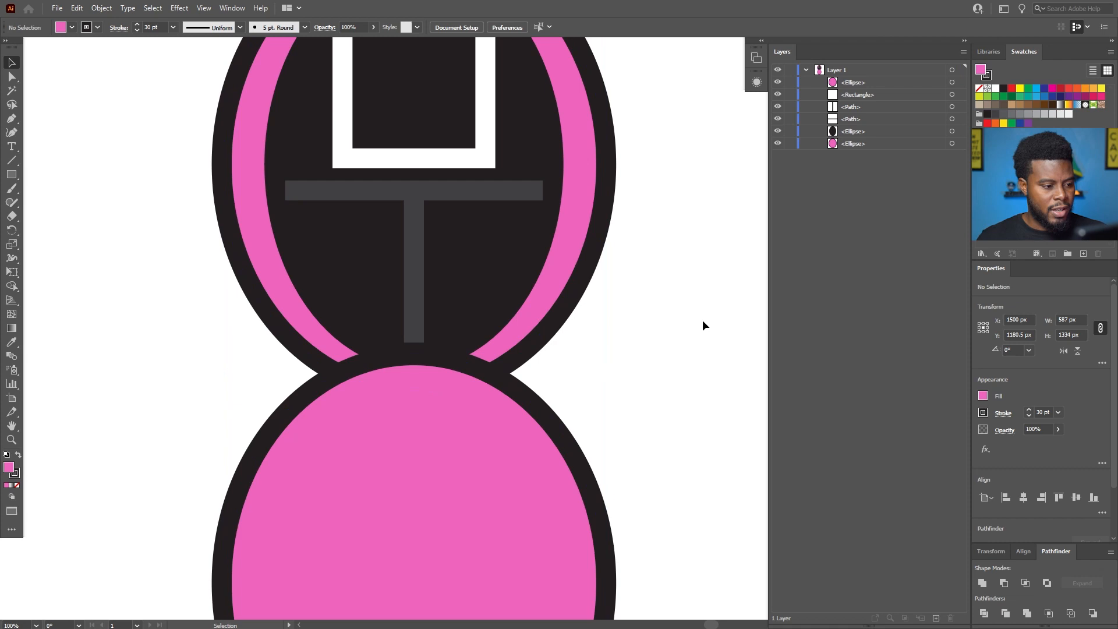
# Group all the head shapes, leaving the lower pink ellipse out of the group.
pyautogui.scroll(-1, 690, 280)
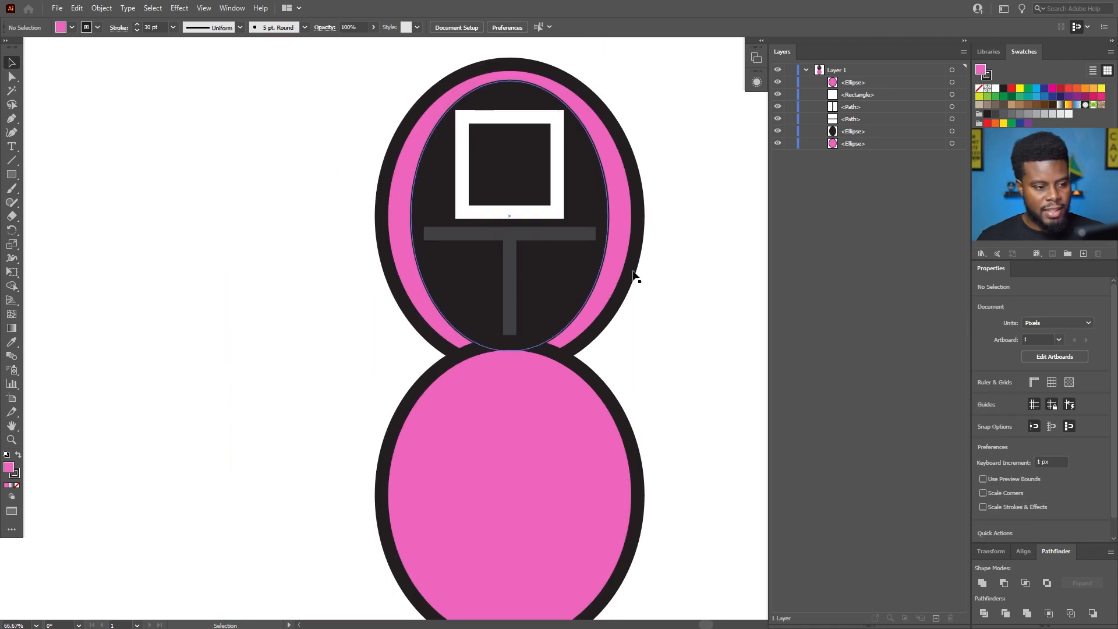
pyautogui.scroll(-1, 653, 283)
pyautogui.scroll(-1, 653, 278)
pyautogui.moveTo(659, 305); pyautogui.dragTo(618, 339)
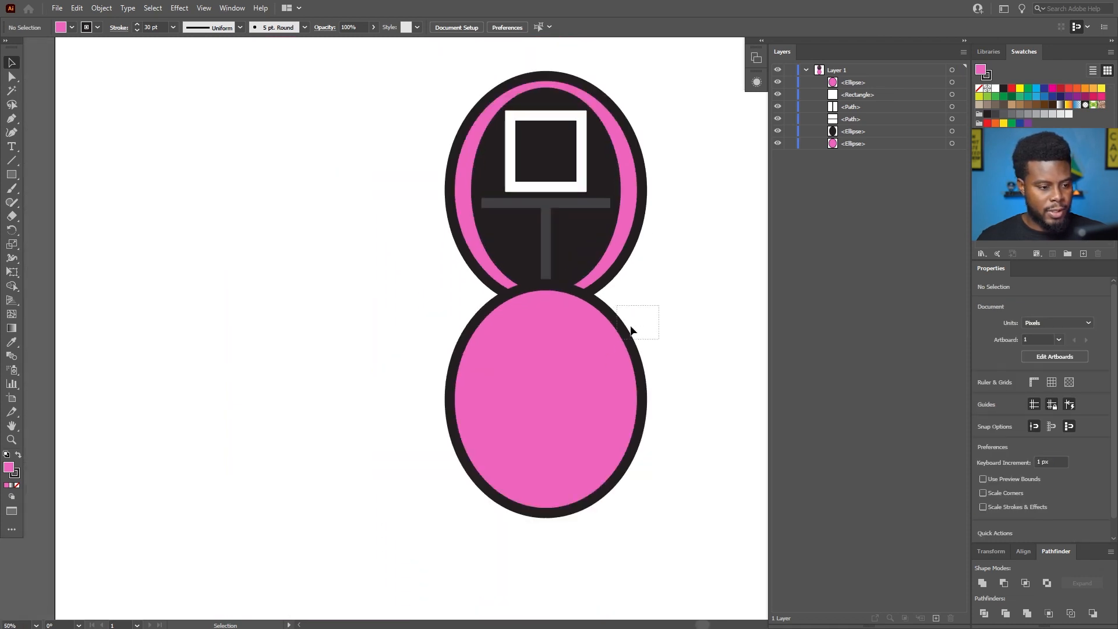
pyautogui.moveTo(697, 260); pyautogui.dragTo(391, 100)
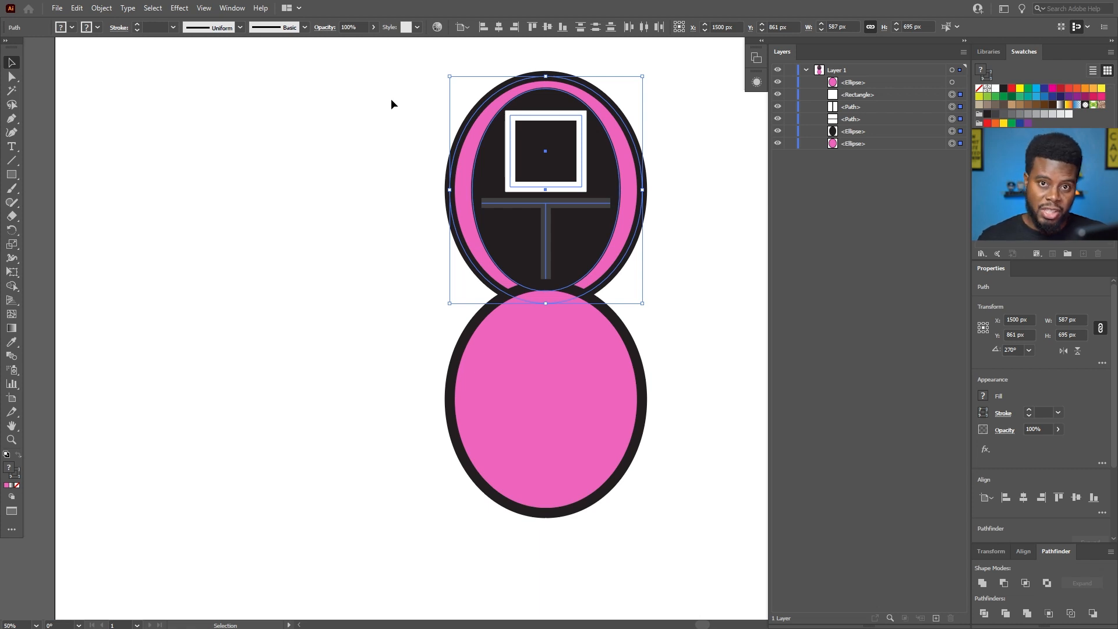
pyautogui.press('a')
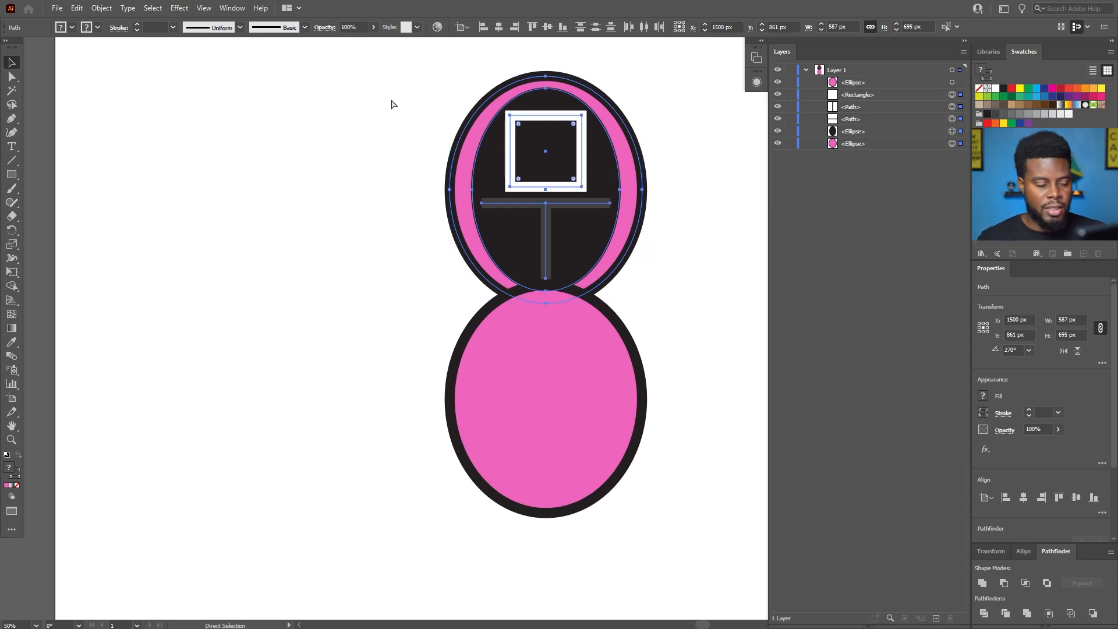
pyautogui.hotkey('ctrl', 'g')
pyautogui.press('v')
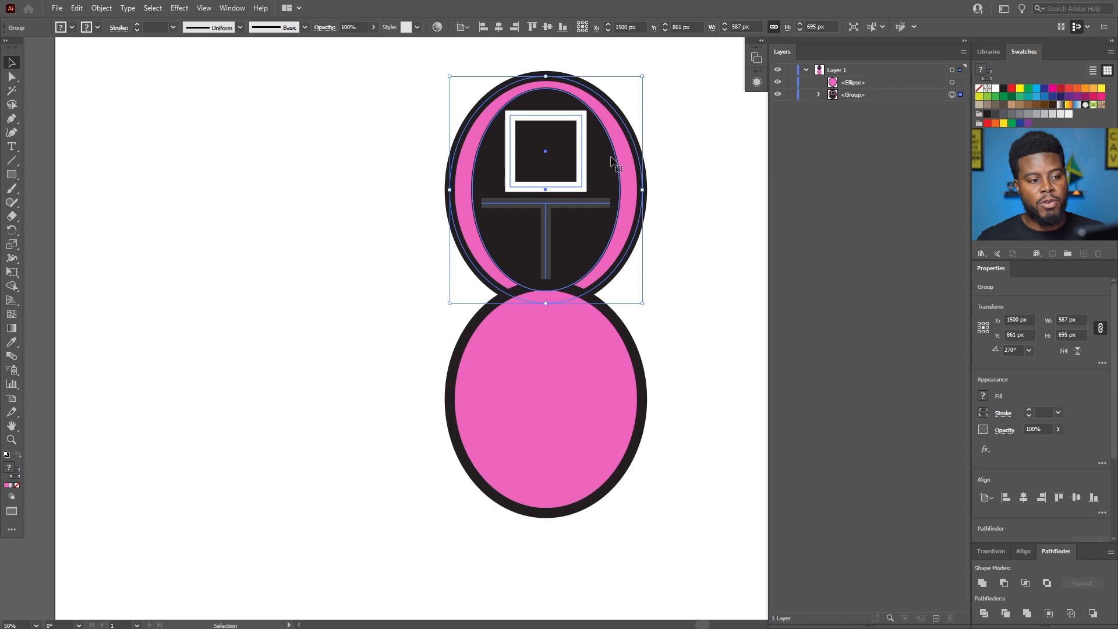
# Try moving the head group away from the lower ellipse, undo the moves, and deselect everything.
pyautogui.scroll(1, 608, 156)
pyautogui.hscroll(2, 611, 189)
pyautogui.scroll(1, 600, 186)
pyautogui.moveTo(520, 177); pyautogui.dragTo(588, 168)
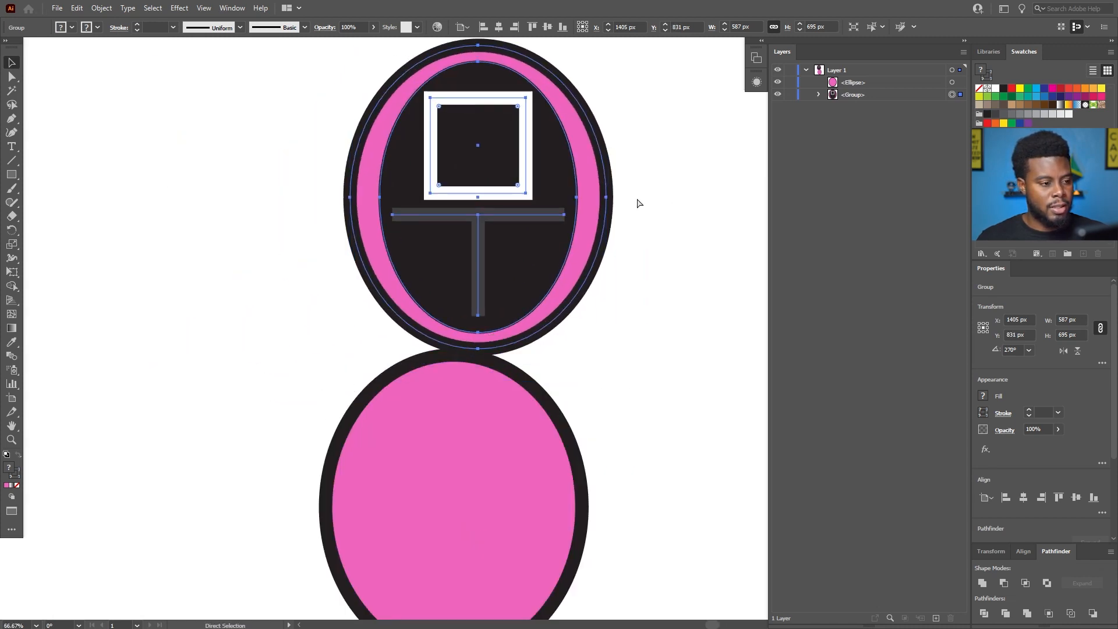
pyautogui.scroll(-1, 633, 194)
pyautogui.hotkey('ctrl', 'z')
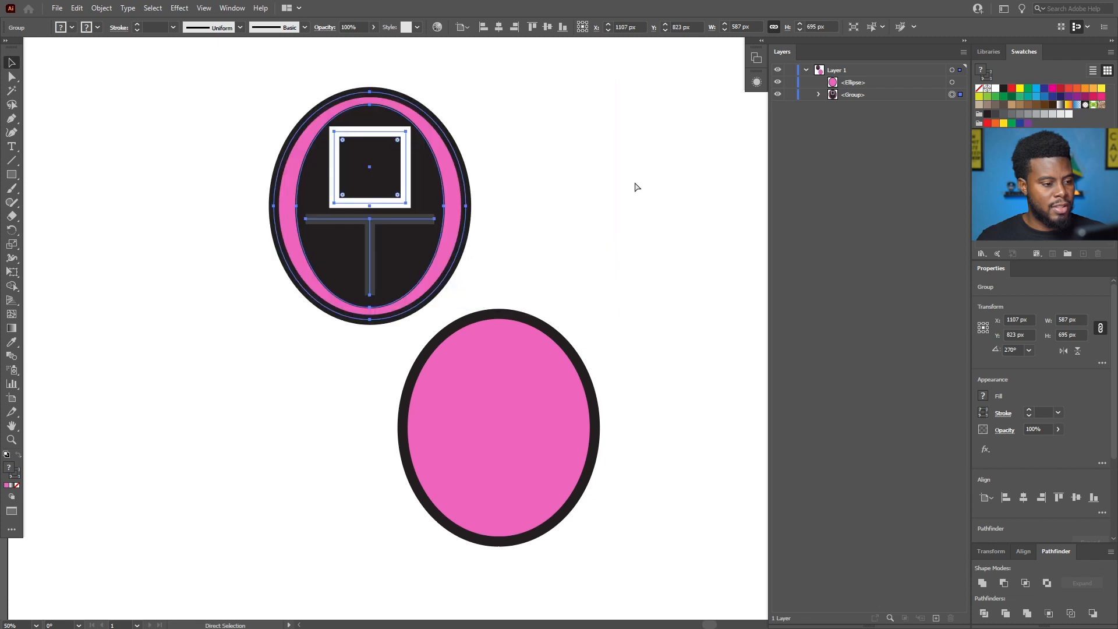
pyautogui.hotkey('ctrl', 'z')
pyautogui.click(635, 184)
pyautogui.hscroll(1, 636, 183)
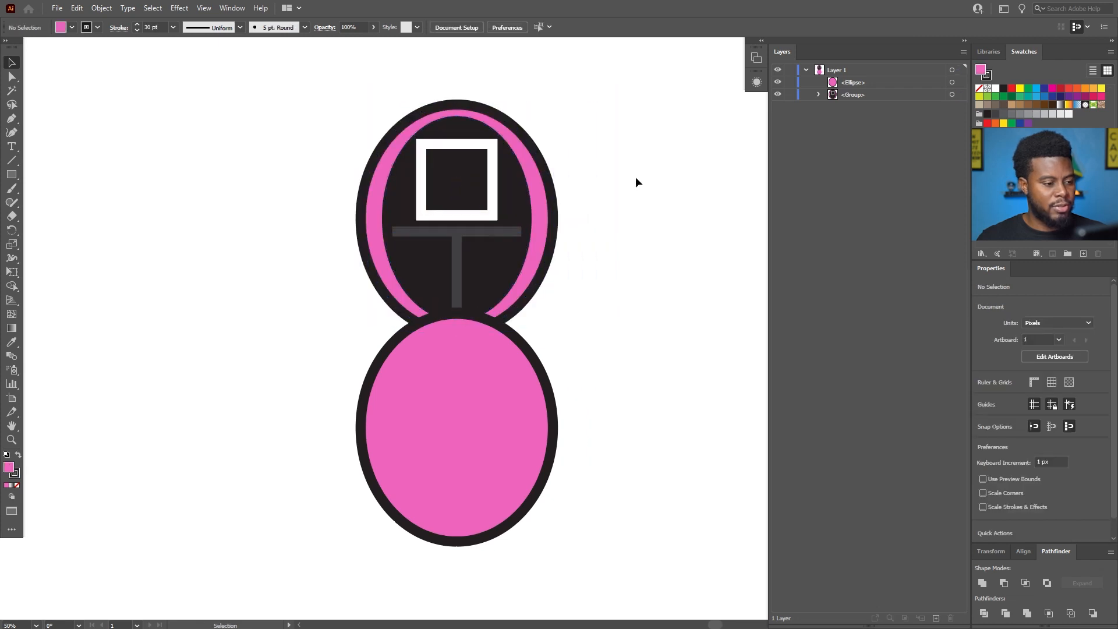
# Draw a horizontal line about 587 px long with the Pen tool, joining the lower ellipse's left and right anchor points.
pyautogui.scroll(1, 633, 368)
pyautogui.scroll(-1, 633, 368)
pyautogui.scroll(1, 631, 367)
pyautogui.hscroll(-2, 632, 367)
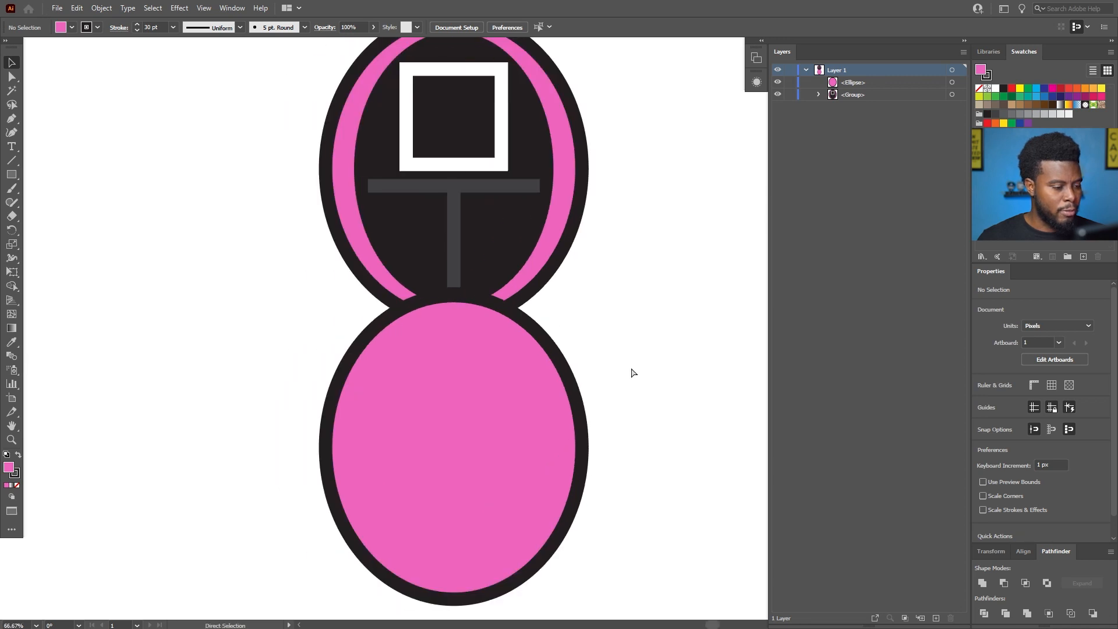
pyautogui.press('p')
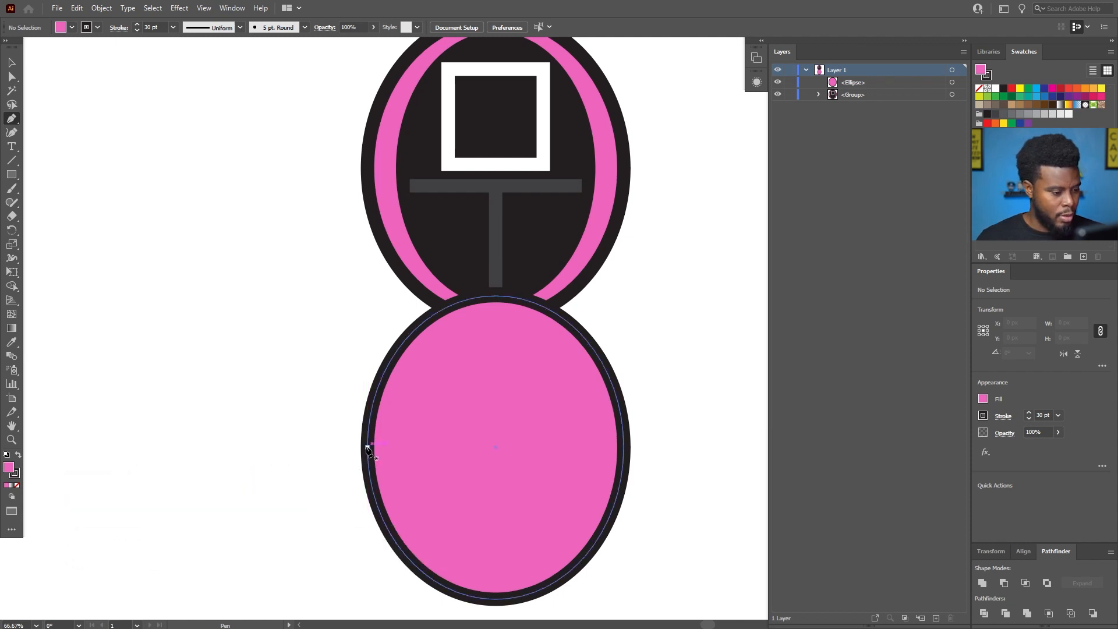
pyautogui.scroll(1, 367, 452)
pyautogui.scroll(-2, 367, 450)
pyautogui.hscroll(9, 369, 452)
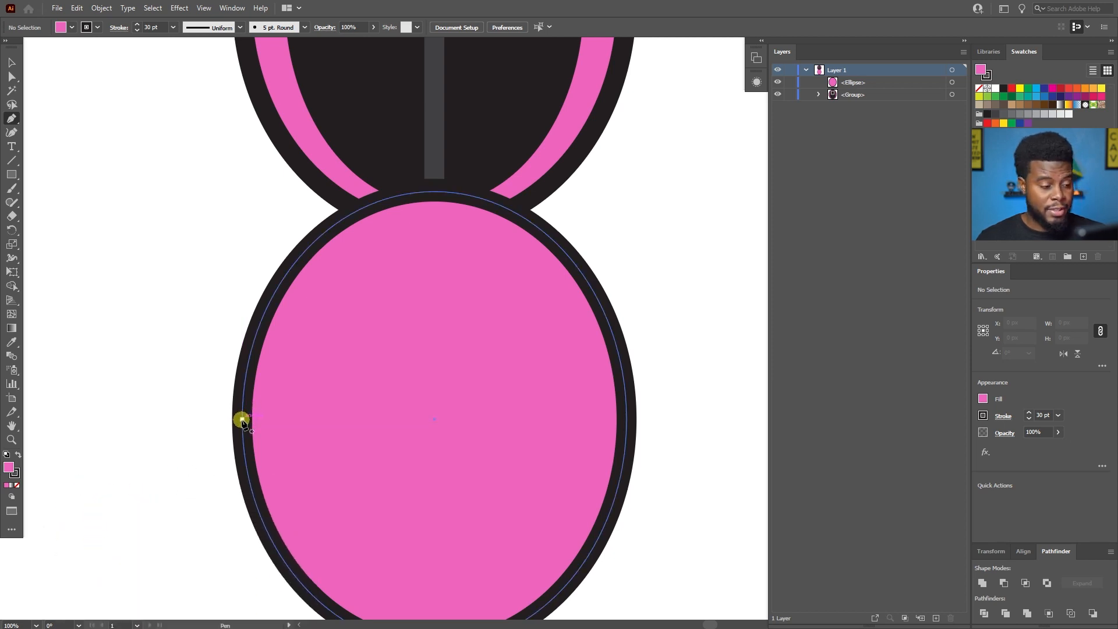
pyautogui.scroll(-3, 242, 420)
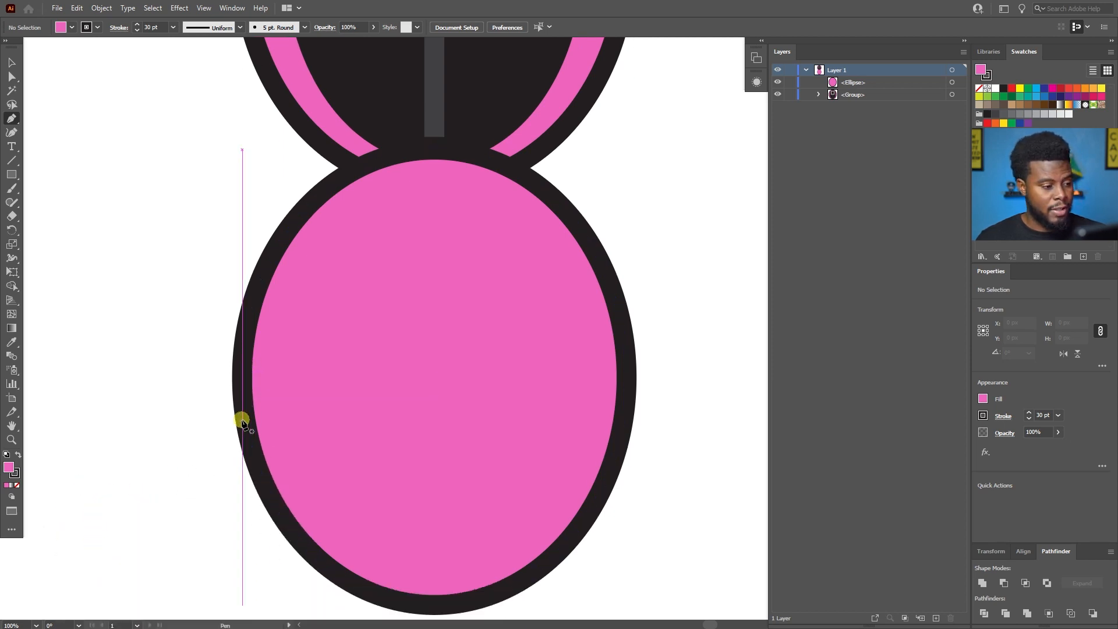
pyautogui.click(242, 377)
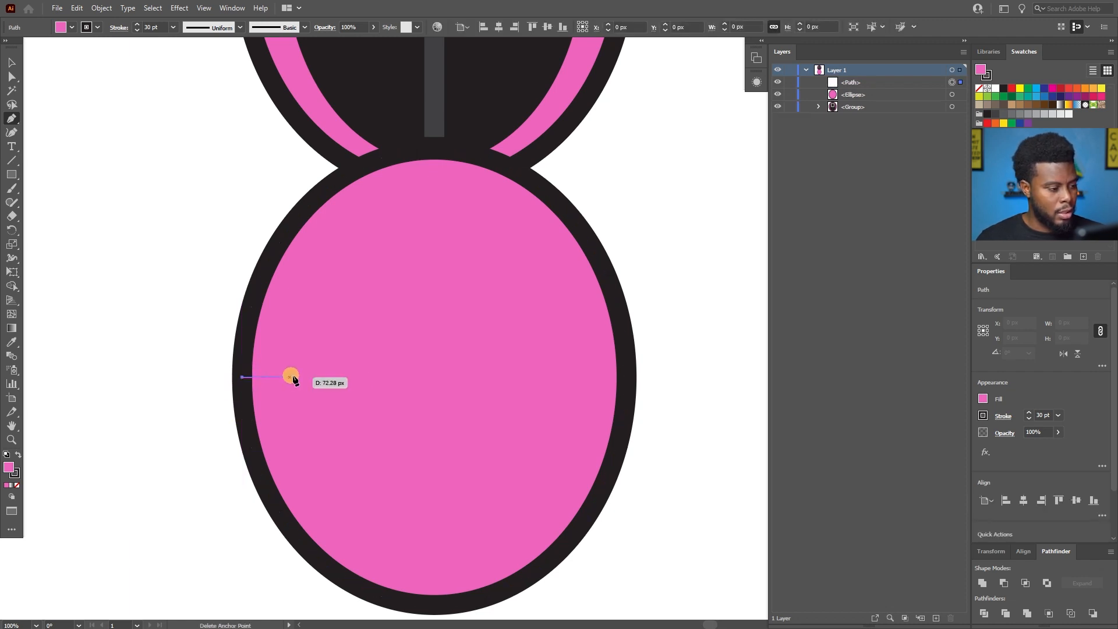
pyautogui.click(626, 377)
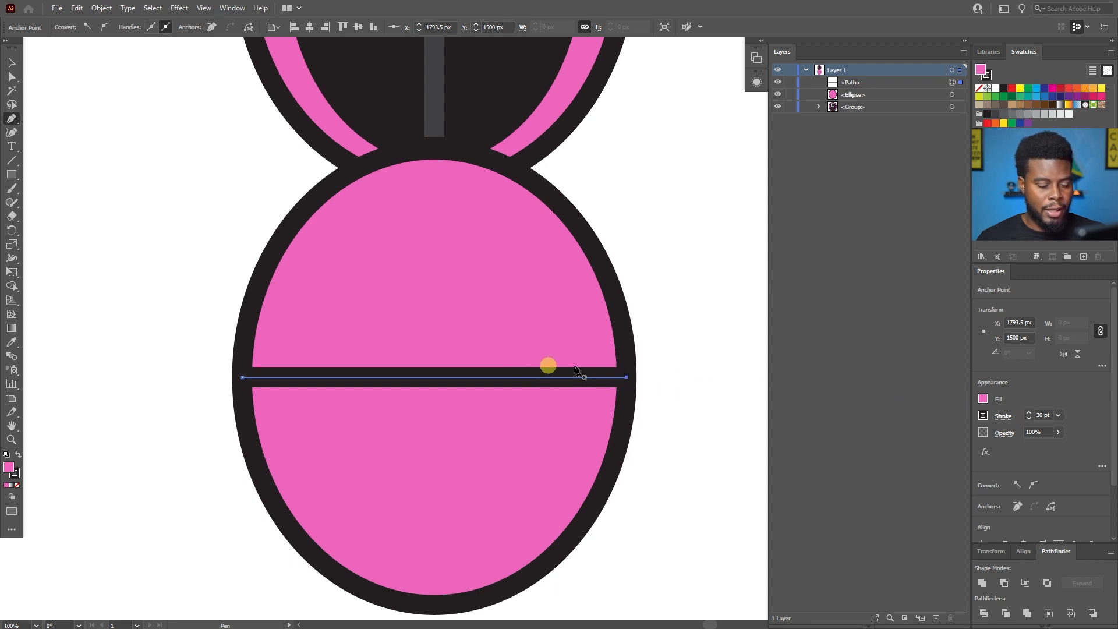
# Set the horizontal line's stroke weight to 60 pt and deselect it.
pyautogui.click(1045, 415)
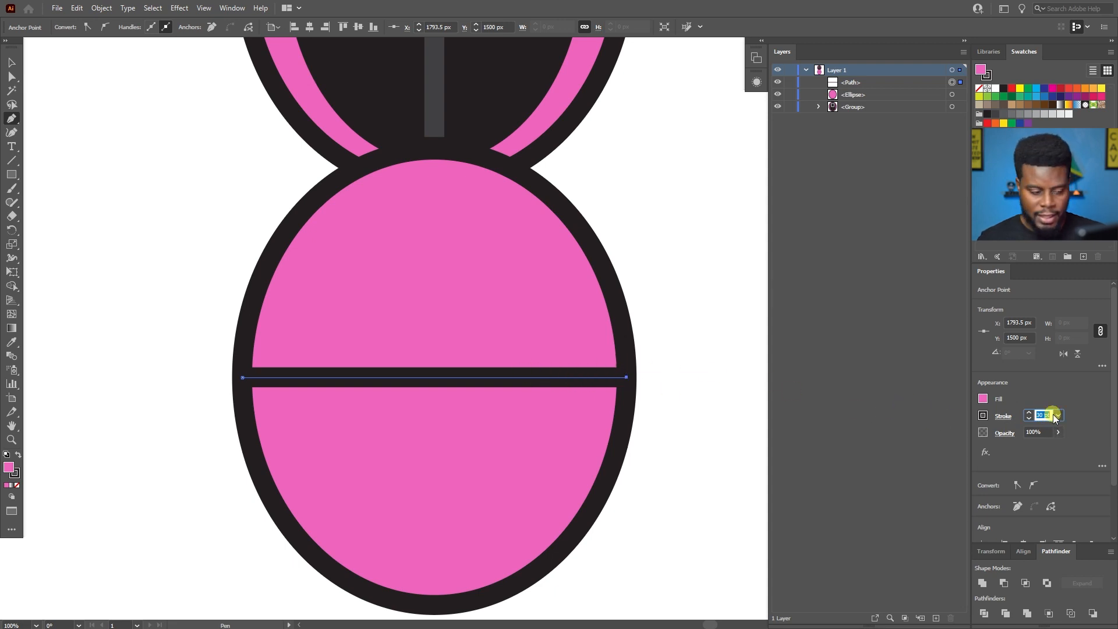
pyautogui.write('50')
pyautogui.press('Return')
pyautogui.click(1044, 415)
pyautogui.write('60')
pyautogui.press('Return')
pyautogui.press('v')
pyautogui.click(693, 321)
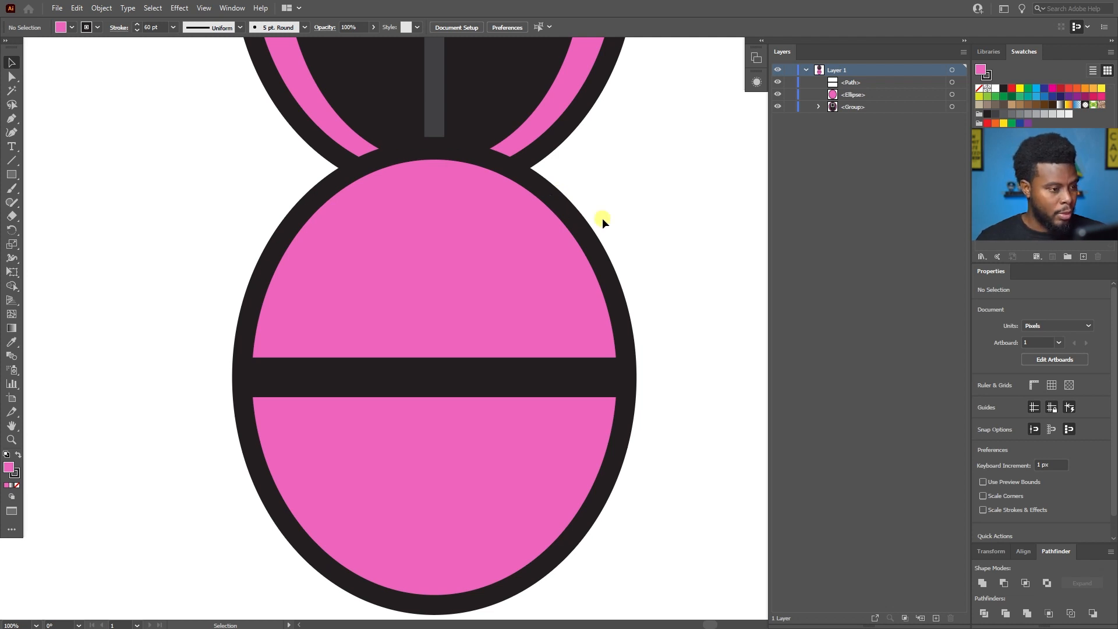
# Draw a vertical line about 347.5 px long from the lower ellipse's top anchor down to the middle of the horizontal bar.
pyautogui.press('p')
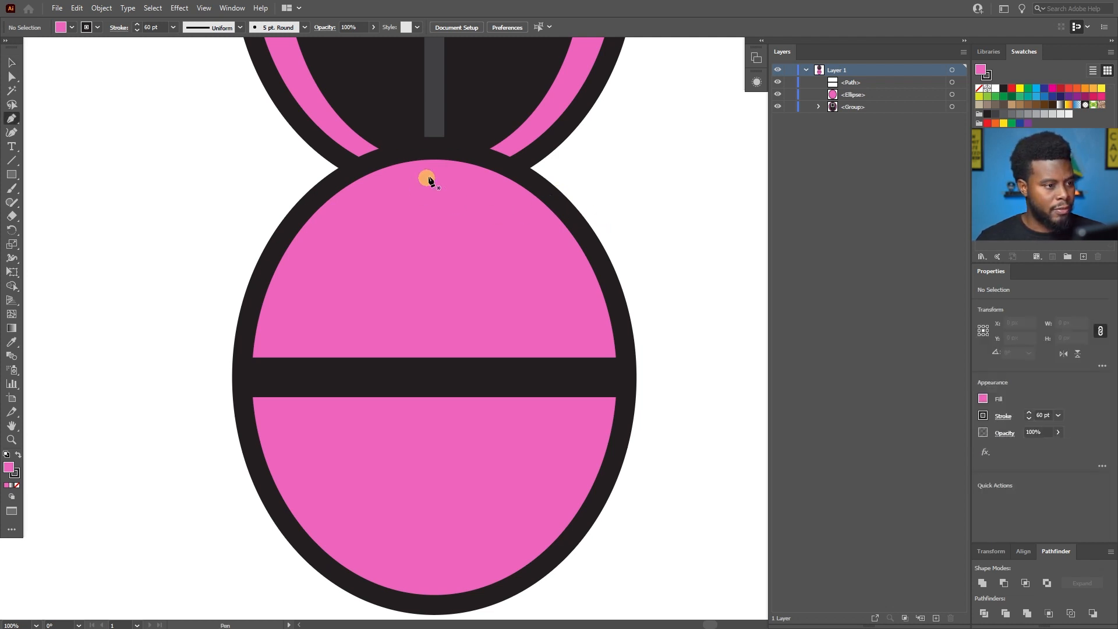
pyautogui.click(433, 150)
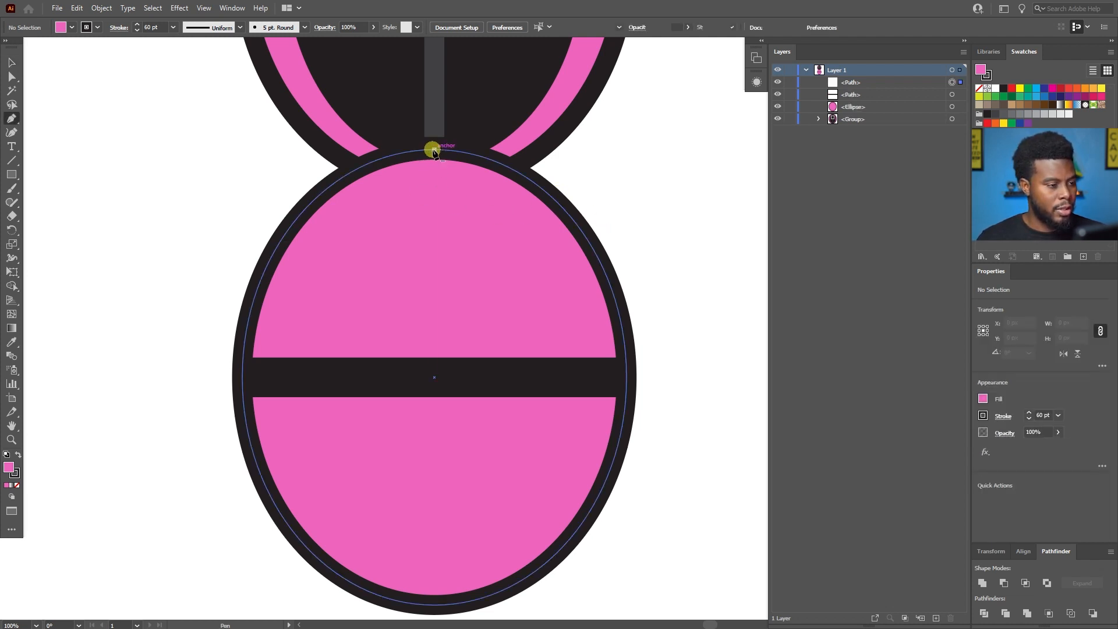
pyautogui.click(434, 377)
pyautogui.press('v')
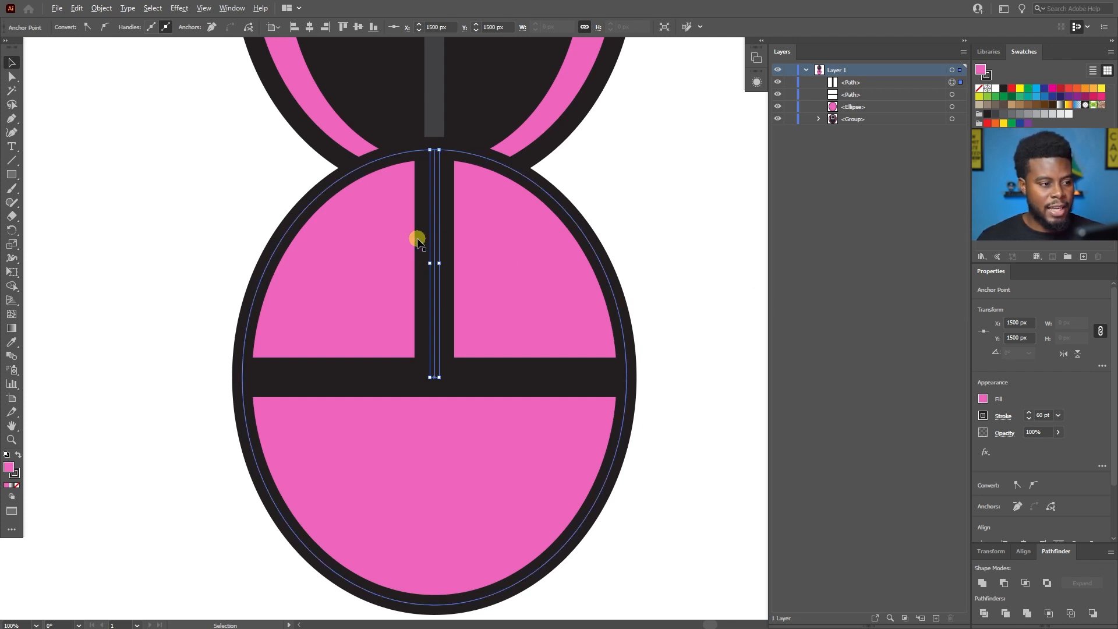
# Set the vertical line's stroke weight to 30 pt and deselect it.
pyautogui.scroll(1, 387, 228)
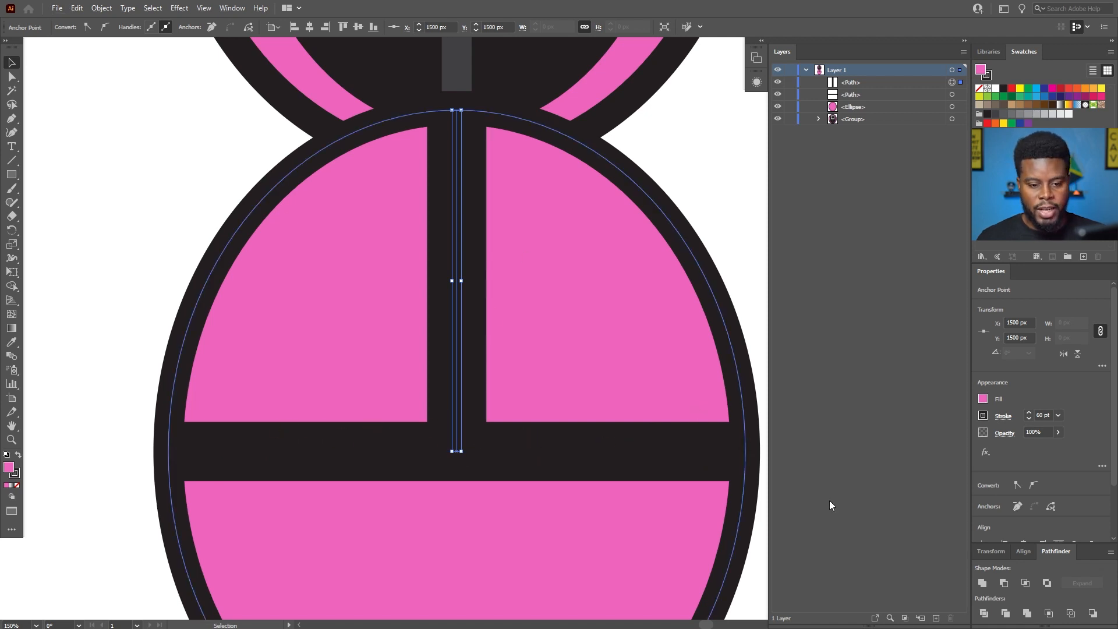
pyautogui.click(1044, 414)
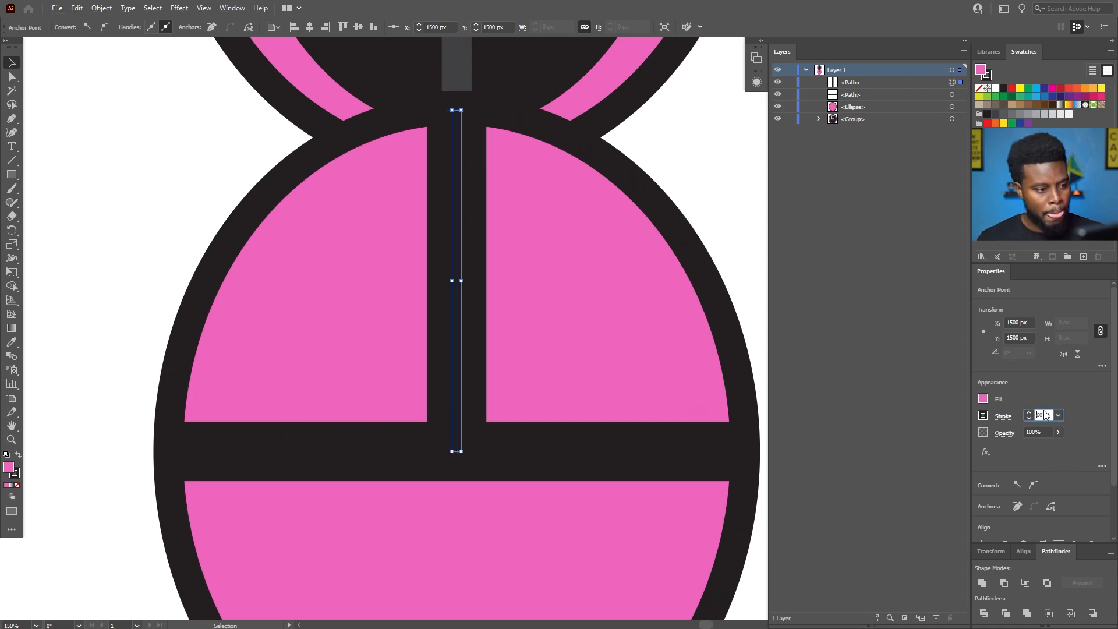
pyautogui.write('30')
pyautogui.press('Return')
pyautogui.scroll(-1, 584, 273)
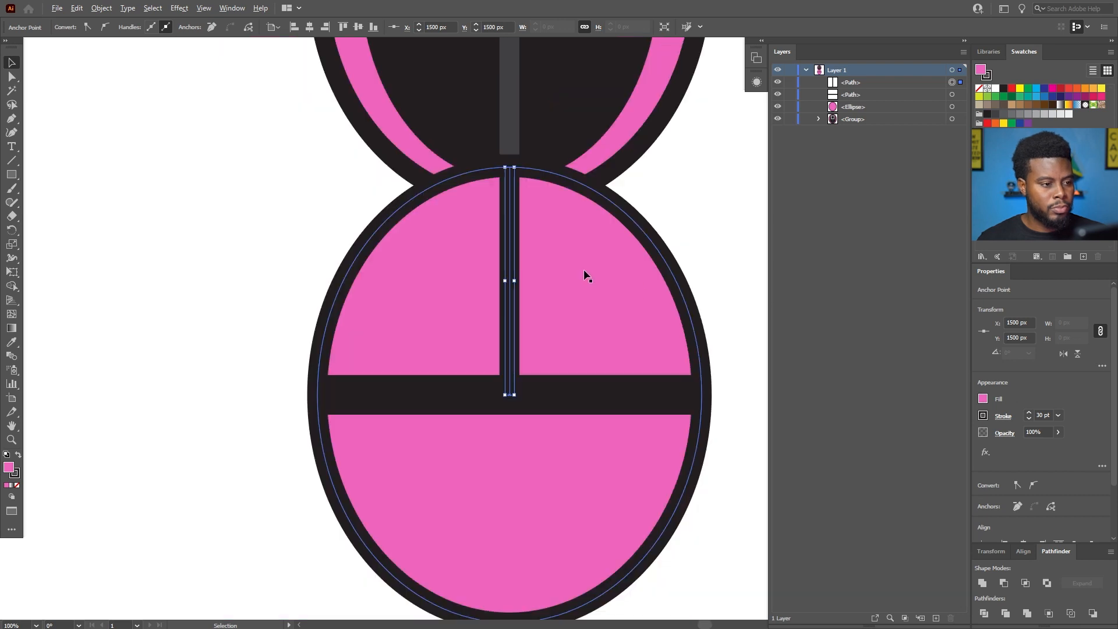
pyautogui.click(686, 211)
# Duplicate the vertical line into the body's lower half, and shorten the copy from its upper end to about 149 px.
pyautogui.hscroll(1, 681, 210)
pyautogui.scroll(-1, 681, 209)
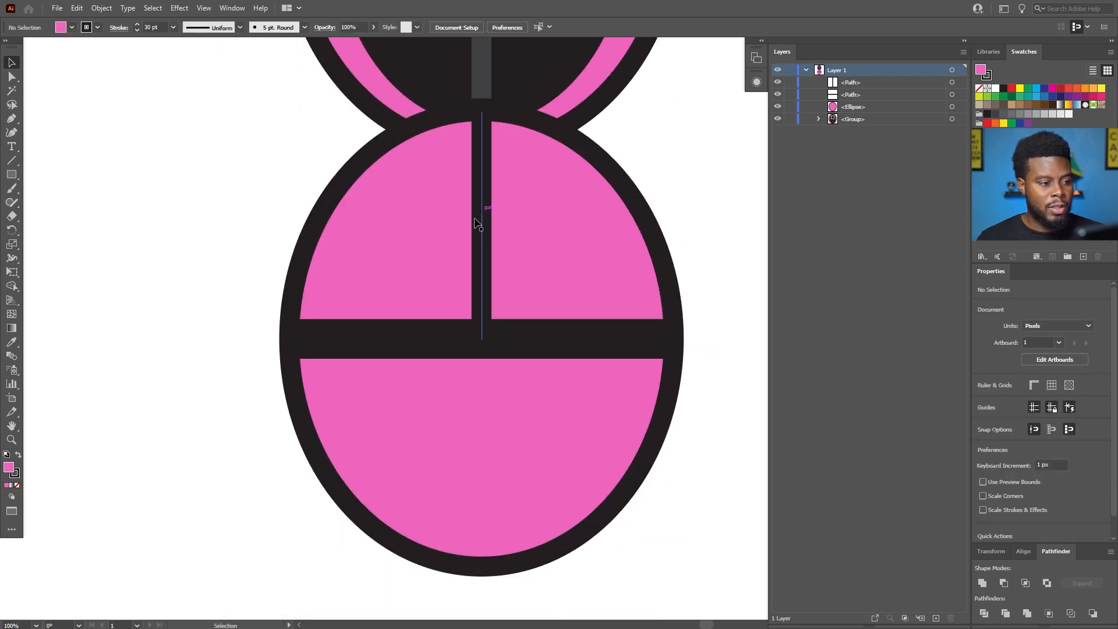
pyautogui.scroll(1, 477, 262)
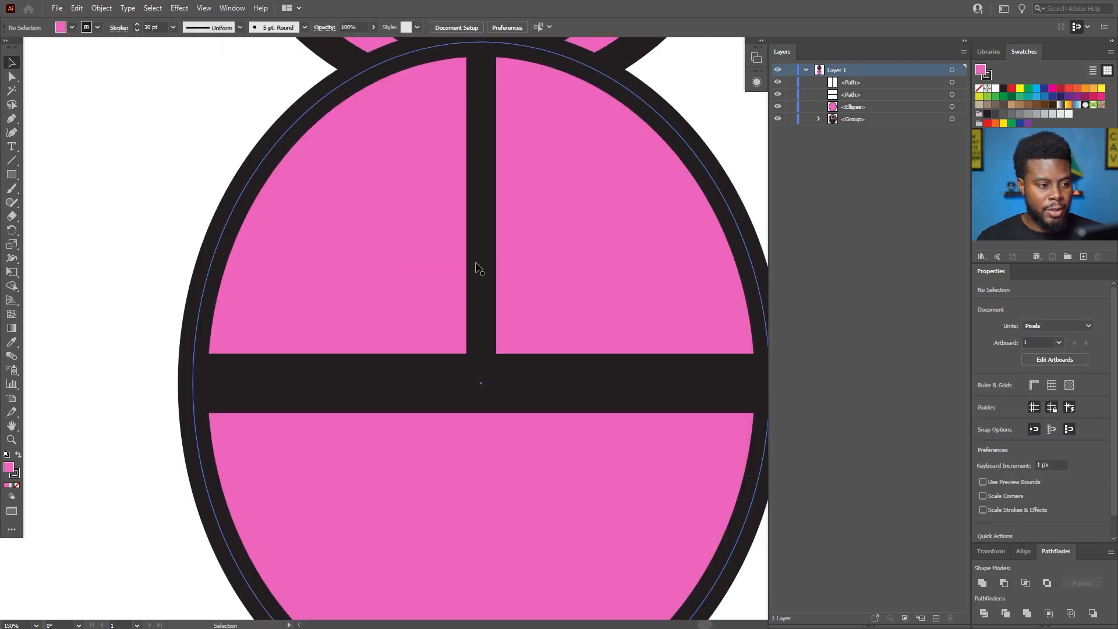
pyautogui.scroll(-1, 474, 268)
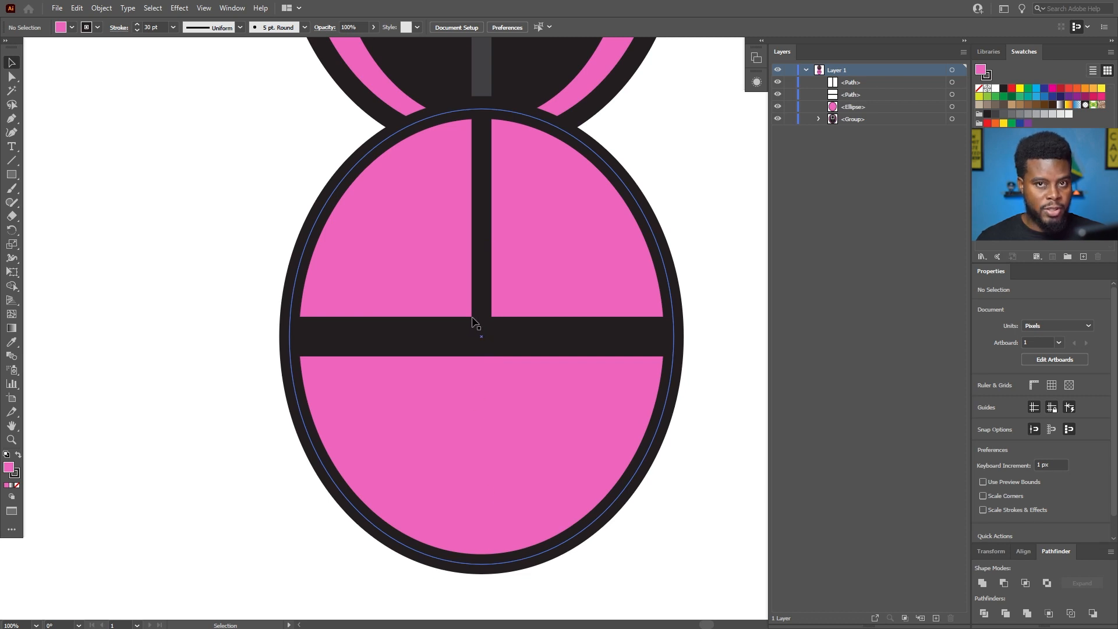
pyautogui.moveTo(482, 206); pyautogui.dragTo(473, 428)
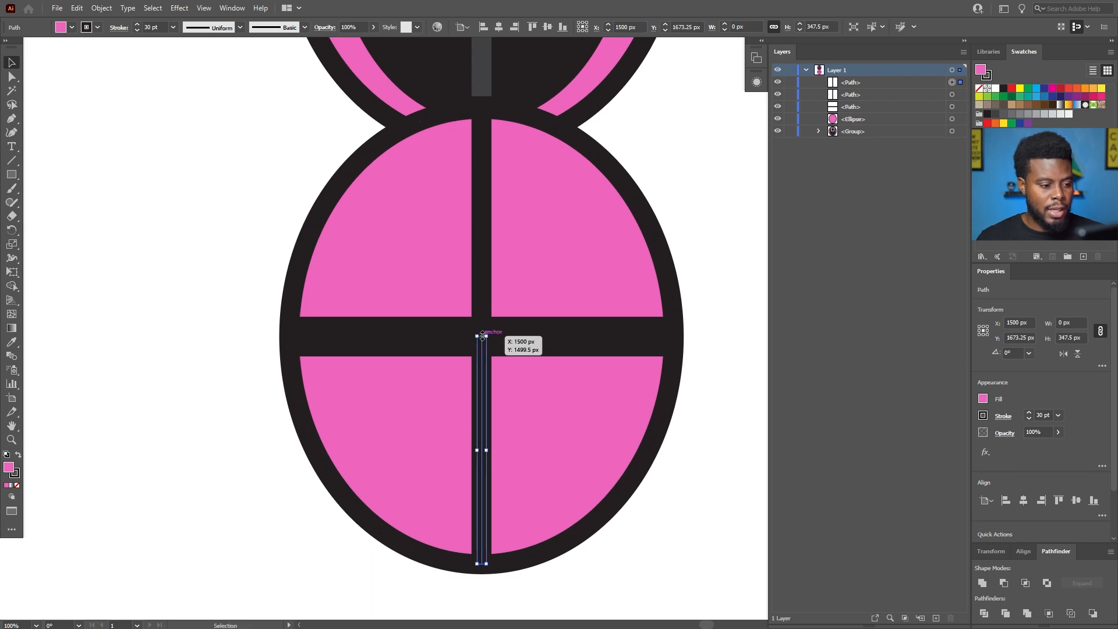
pyautogui.moveTo(483, 336); pyautogui.dragTo(478, 458)
pyautogui.moveTo(480, 401); pyautogui.dragTo(474, 467)
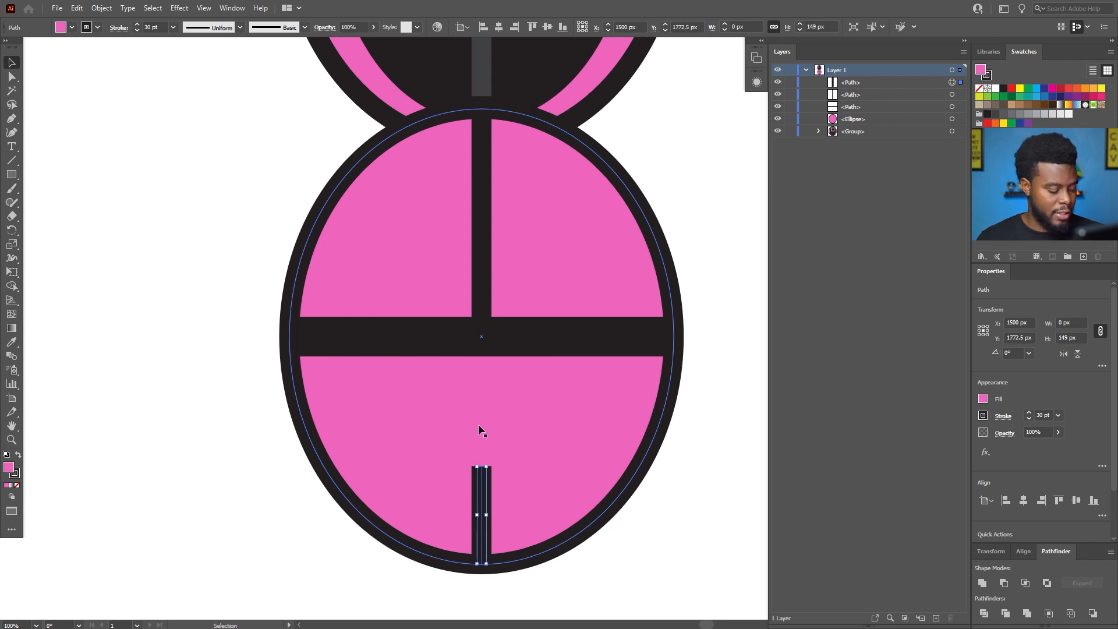
pyautogui.scroll(-3, 477, 425)
pyautogui.click(593, 522)
pyautogui.scroll(-2, 578, 474)
pyautogui.hscroll(4, 578, 474)
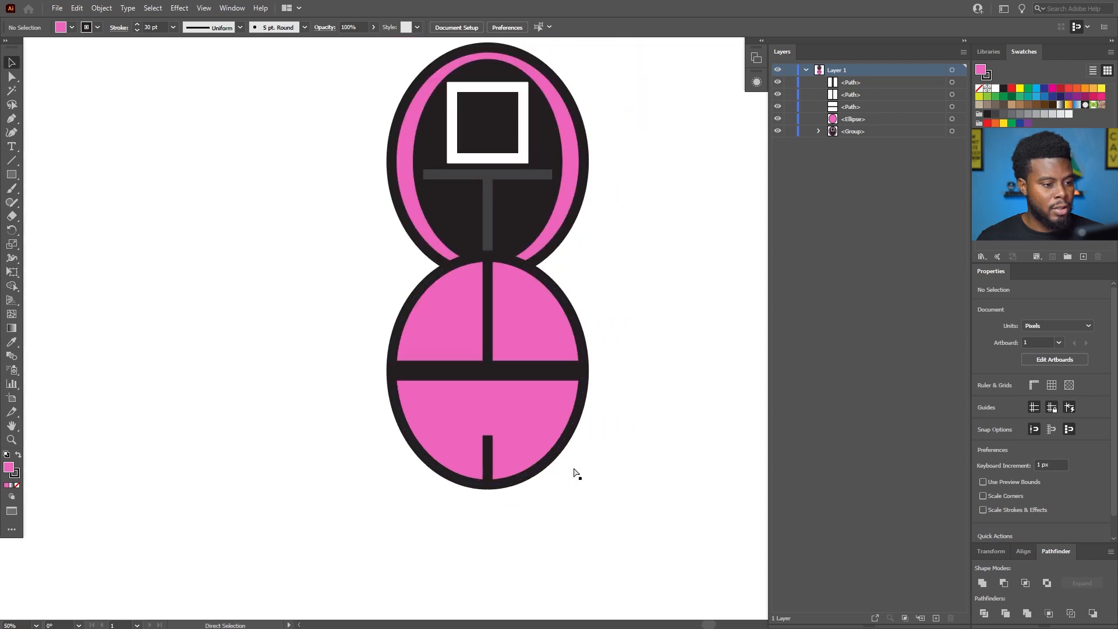
# Copy the lower pink ellipse, paste the copy in front in the same place, and send it behind all other objects.
pyautogui.click(549, 298)
pyautogui.press('a')
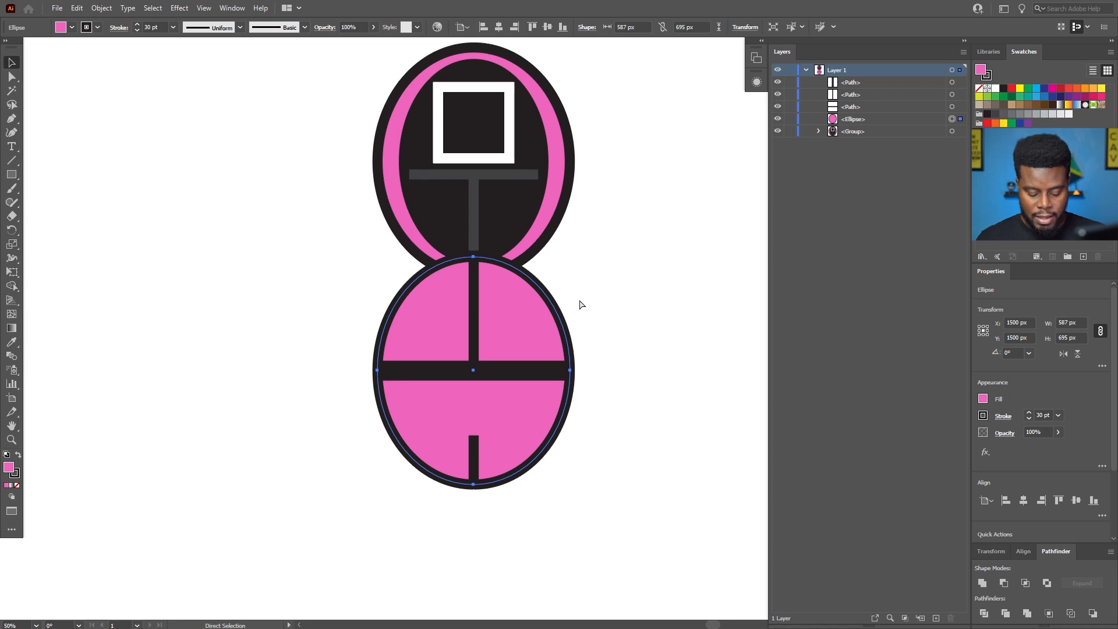
pyautogui.hotkey('ctrl', 'c')
pyautogui.hotkey('ctrl', 'f')
pyautogui.press('v')
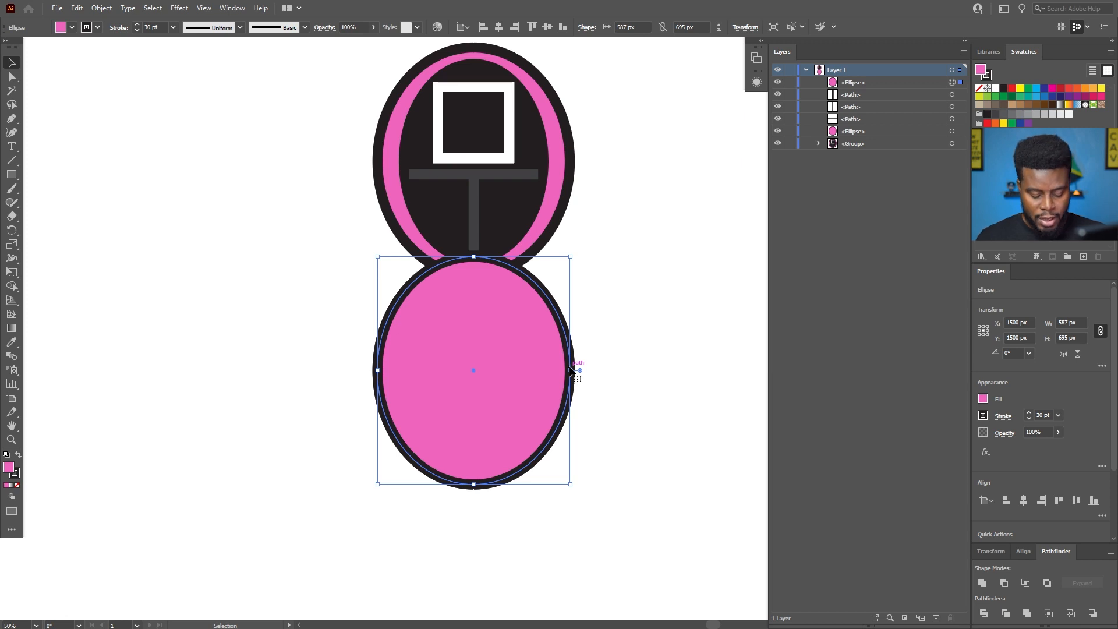
pyautogui.press('a')
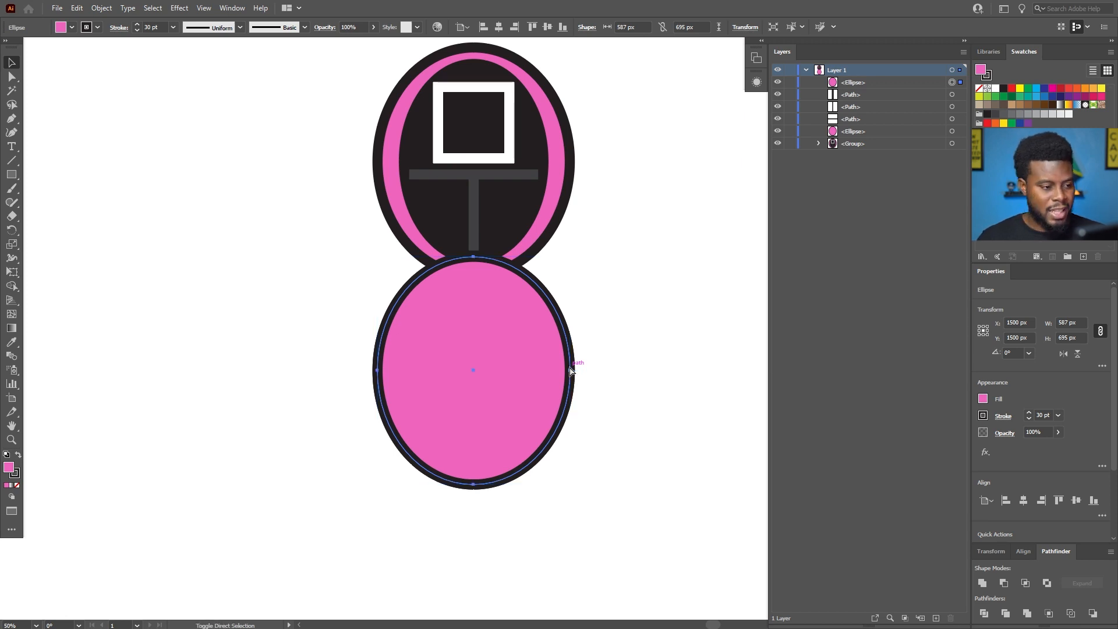
pyautogui.hotkey('ctrl', 'shift', '[')
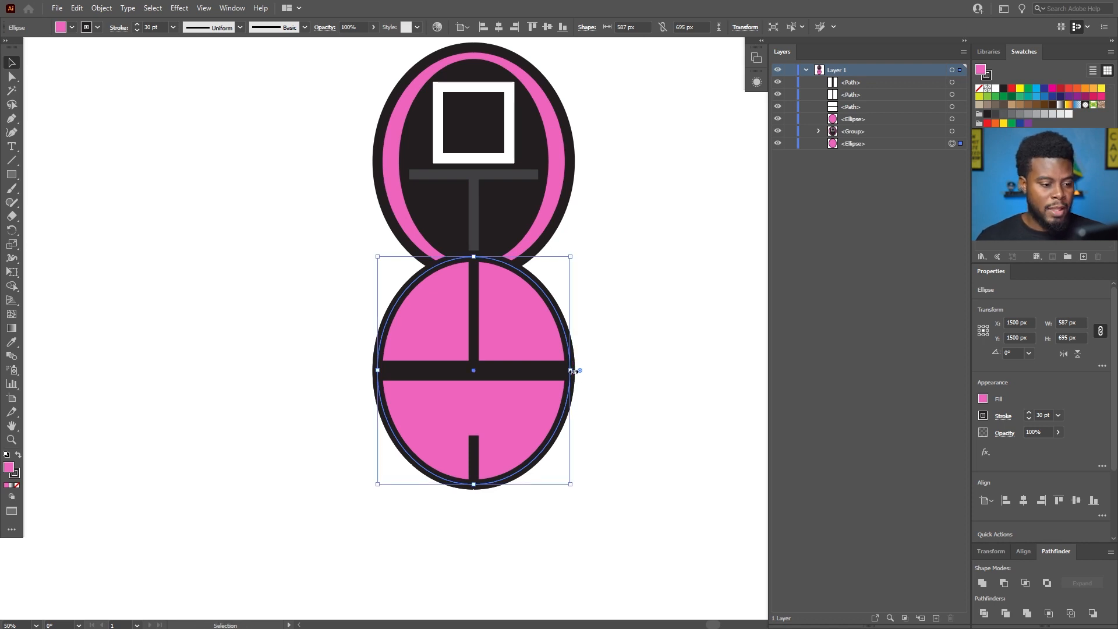
# Widen the rearmost ellipse symmetrically about its centre to about 752 px, so it extends past both sides of the body.
pyautogui.scroll(2, 558, 378)
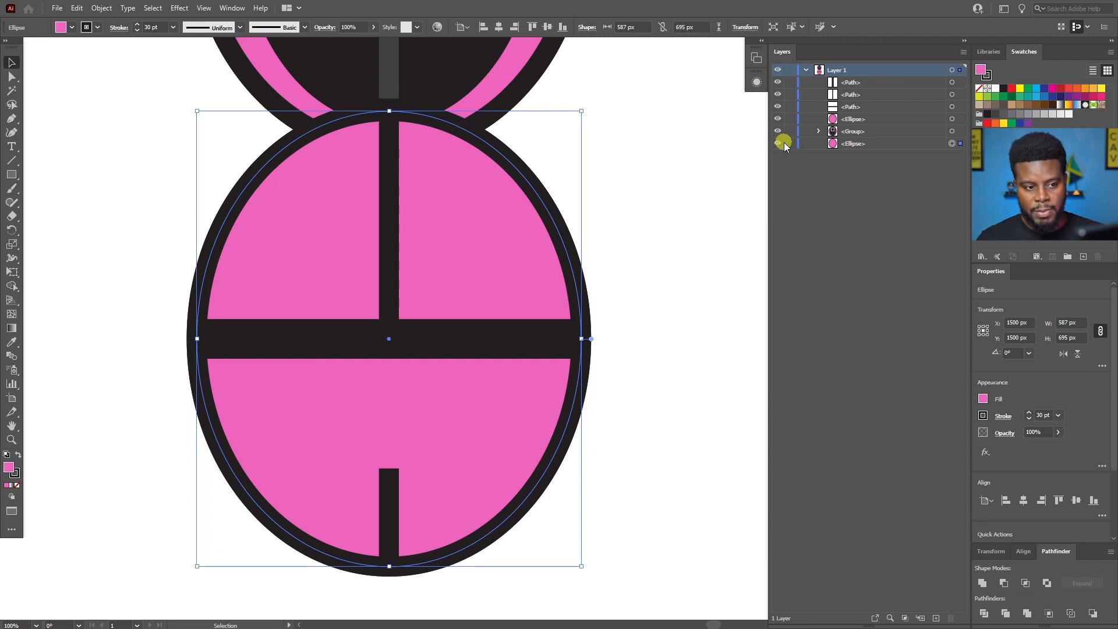
pyautogui.hotkey('ctrl', 'shift', 'a')
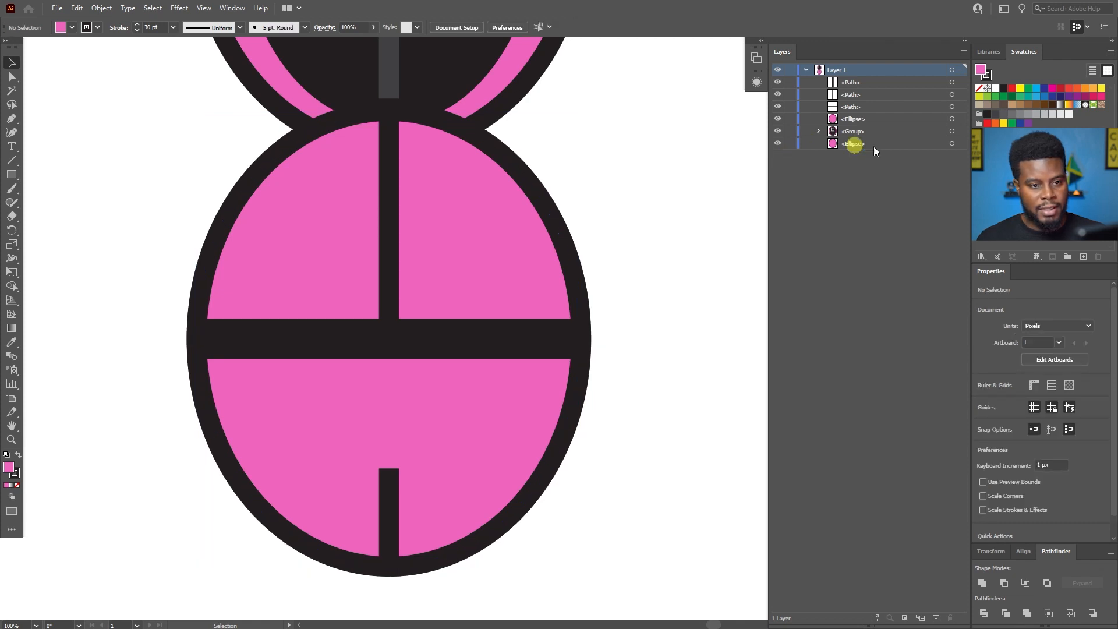
pyautogui.click(953, 144)
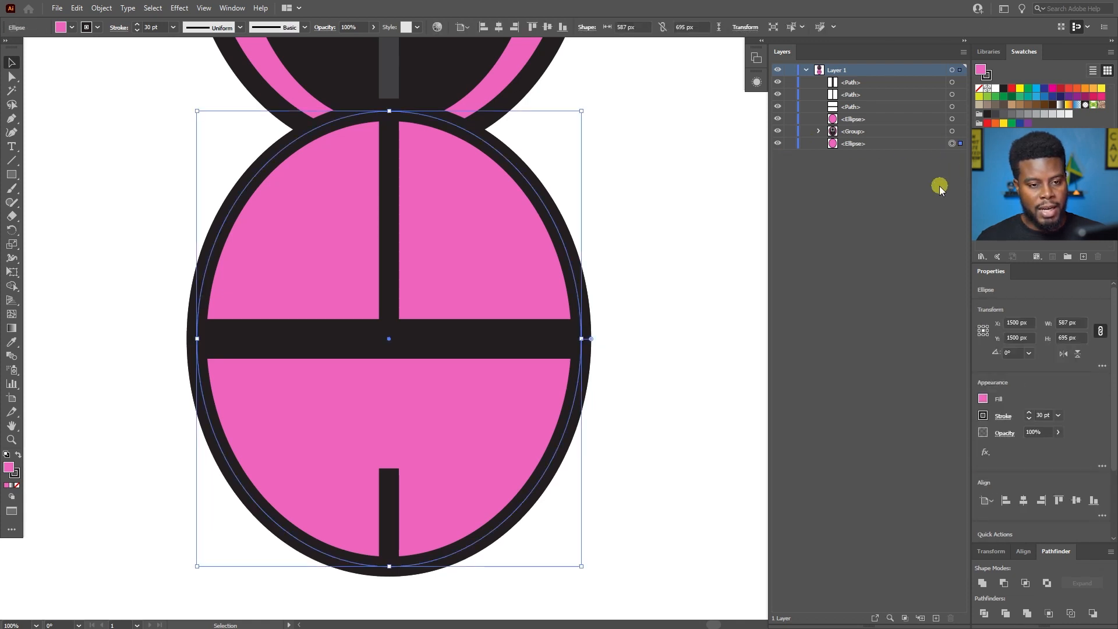
pyautogui.click(953, 133)
pyautogui.click(953, 120)
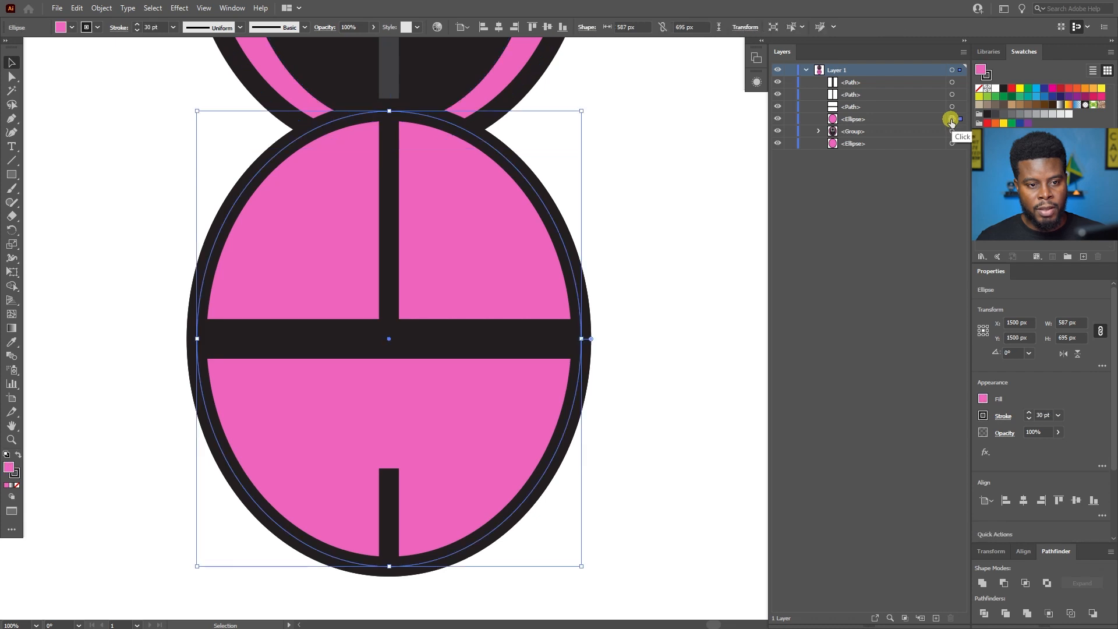
pyautogui.click(952, 106)
pyautogui.click(953, 144)
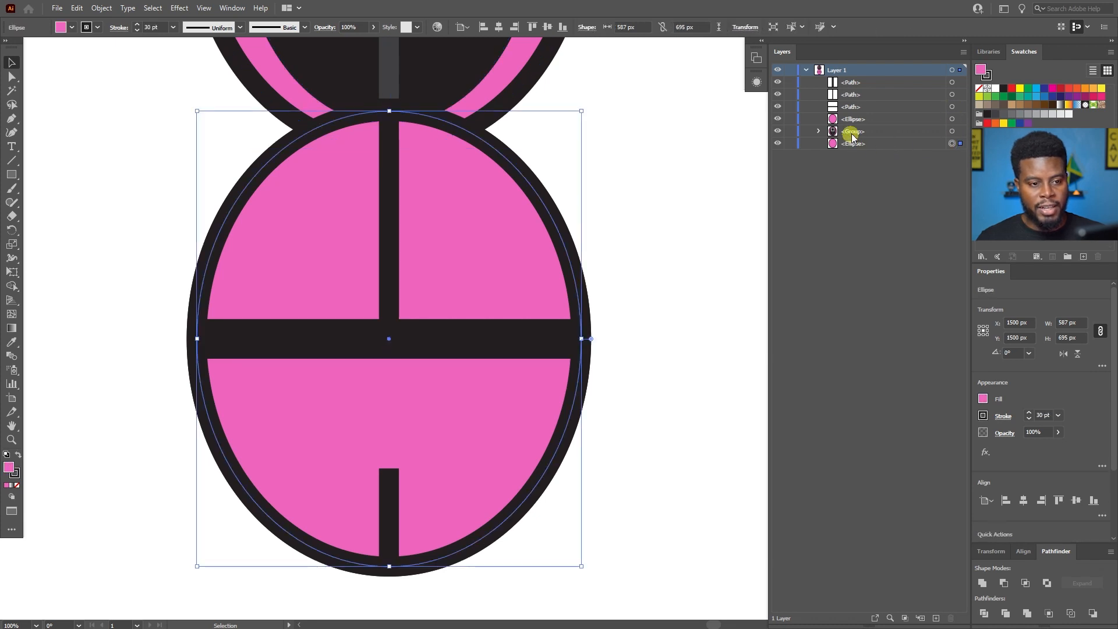
pyautogui.click(864, 143)
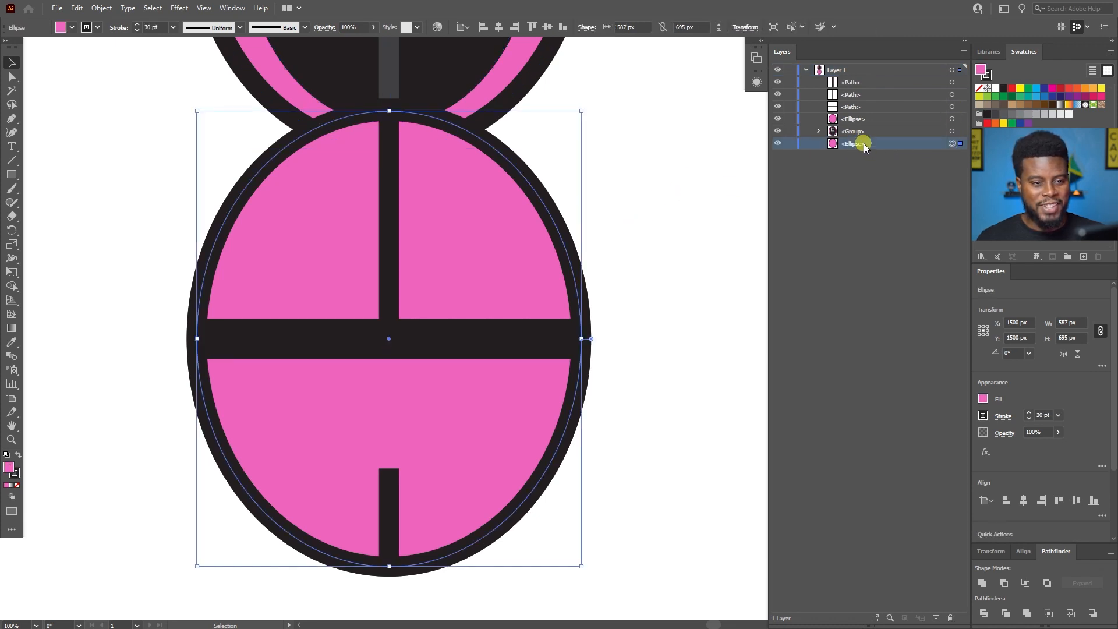
pyautogui.rightClick(585, 342)
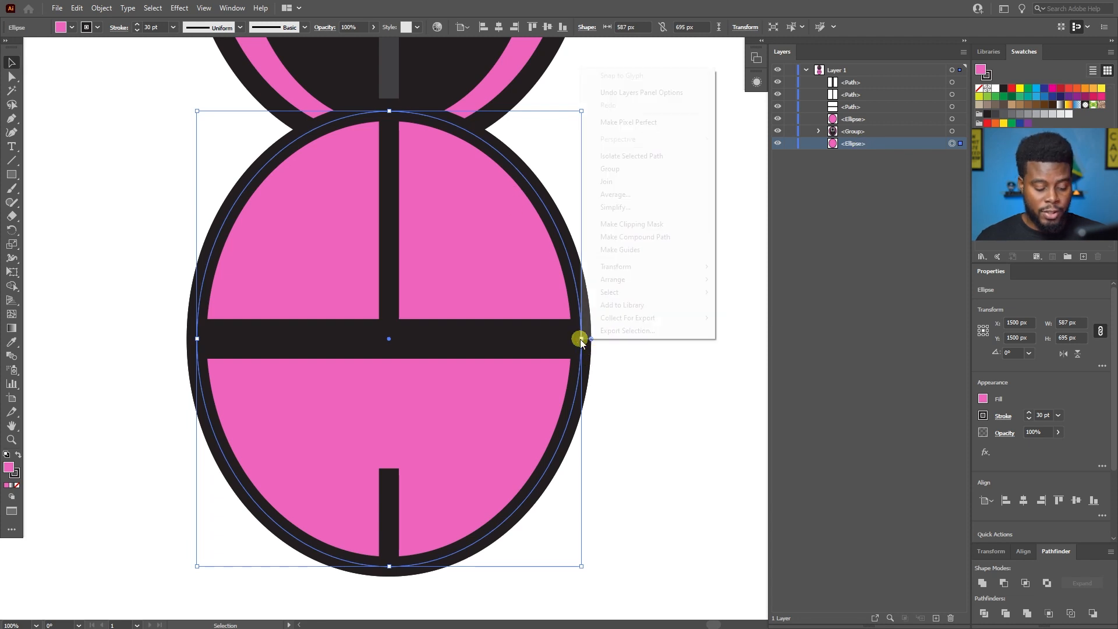
pyautogui.click(596, 2)
pyautogui.moveTo(582, 340); pyautogui.dragTo(595, 341)
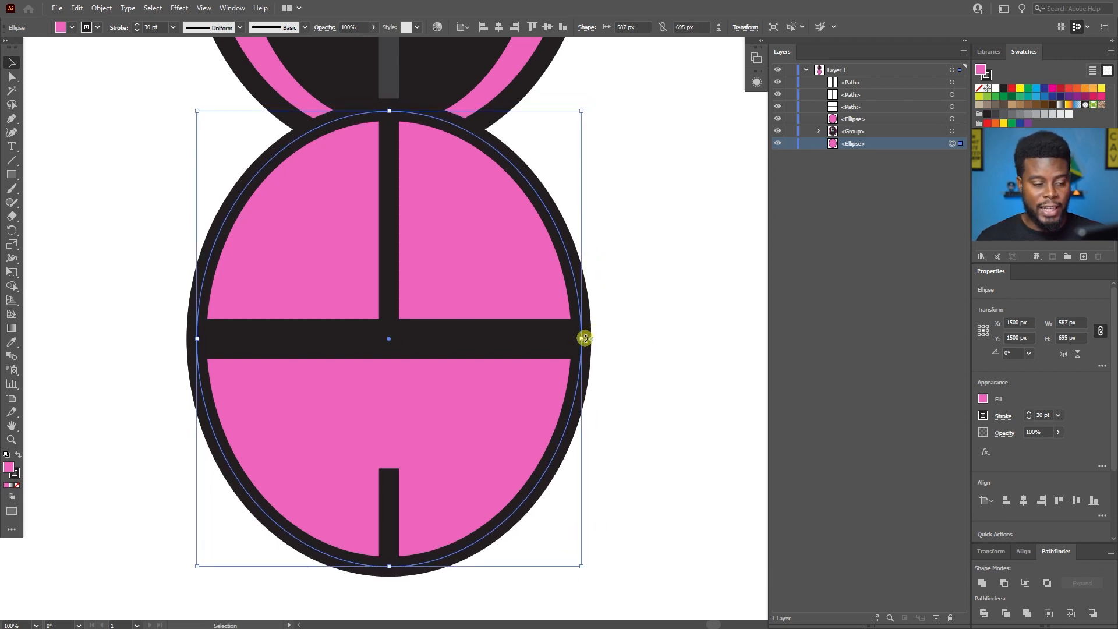
pyautogui.moveTo(582, 339); pyautogui.dragTo(636, 338)
pyautogui.scroll(-1, 621, 333)
pyautogui.scroll(-1, 619, 332)
pyautogui.hscroll(2, 605, 306)
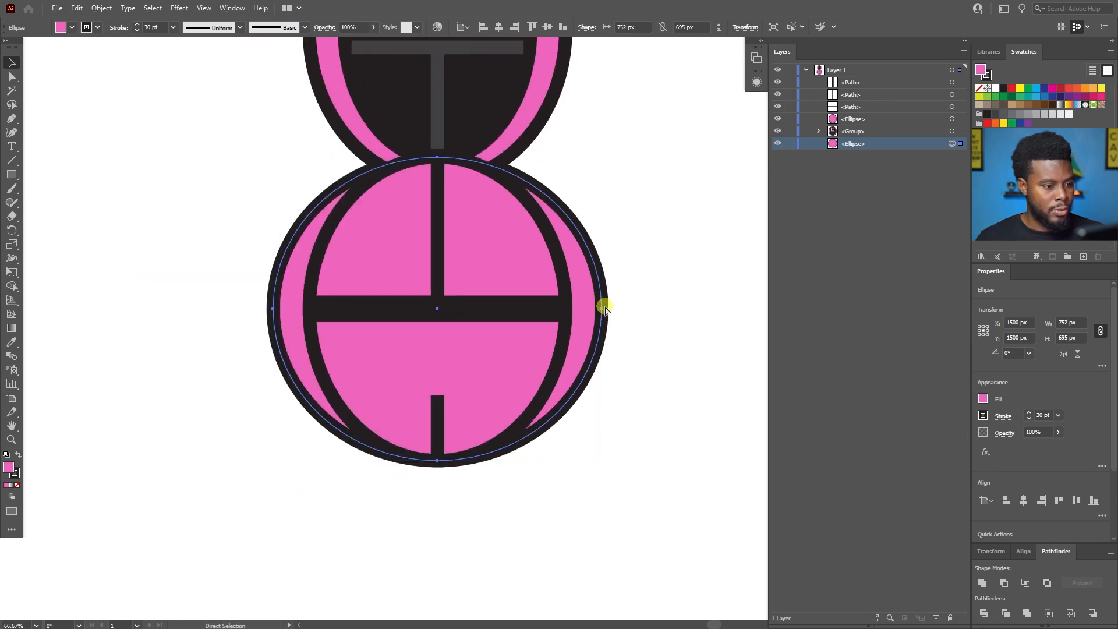
pyautogui.press('v')
# Erase the lower half of the widened rear ellipse, leaving an upper half about 345 px high behind the body.
pyautogui.scroll(1, 542, 303)
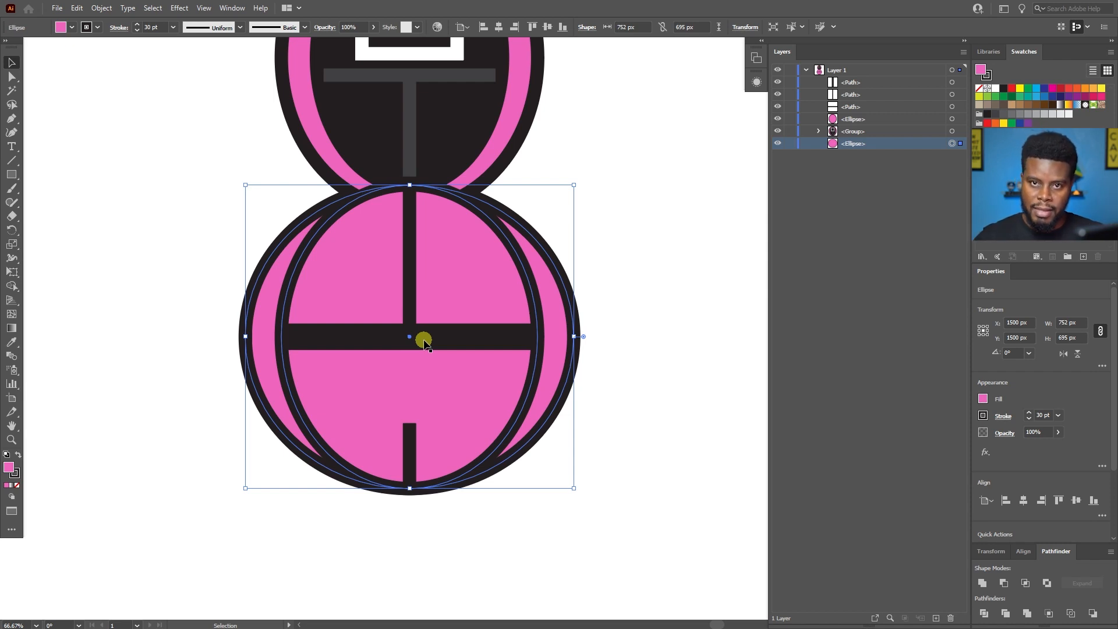
pyautogui.scroll(1, 361, 387)
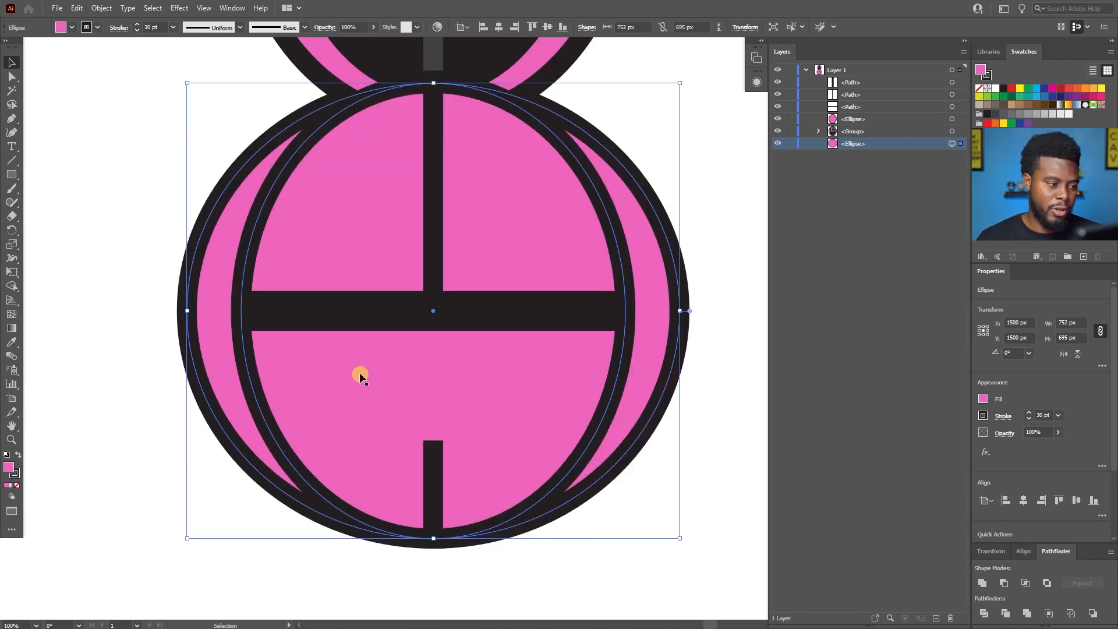
pyautogui.hscroll(2, 361, 376)
pyautogui.scroll(1, 355, 376)
pyautogui.scroll(-1, 348, 379)
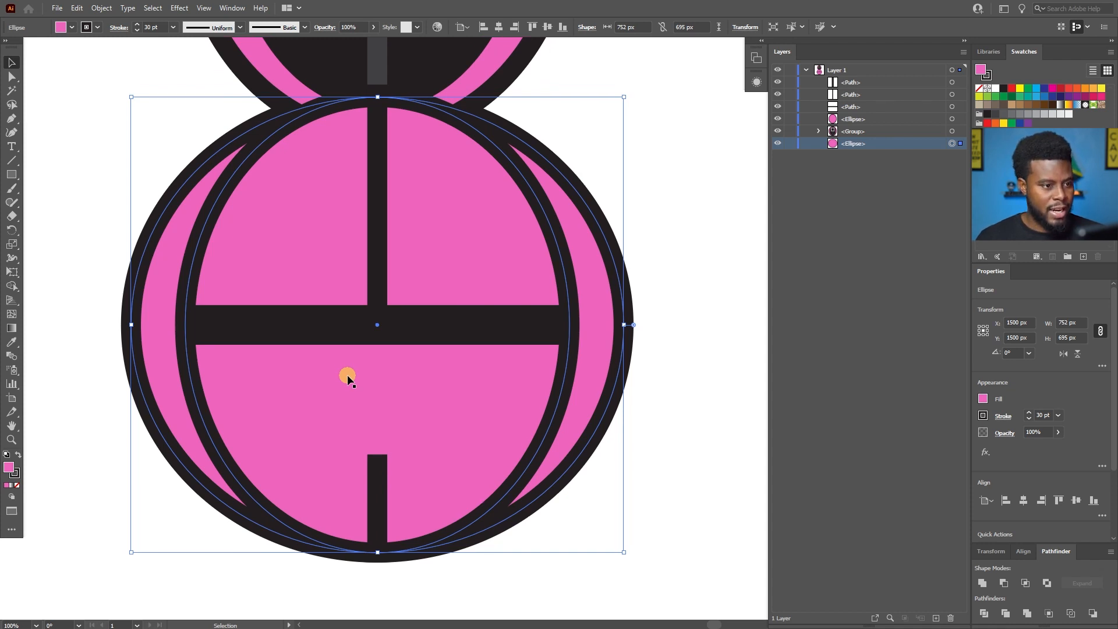
pyautogui.hotkey('shift', 'e')
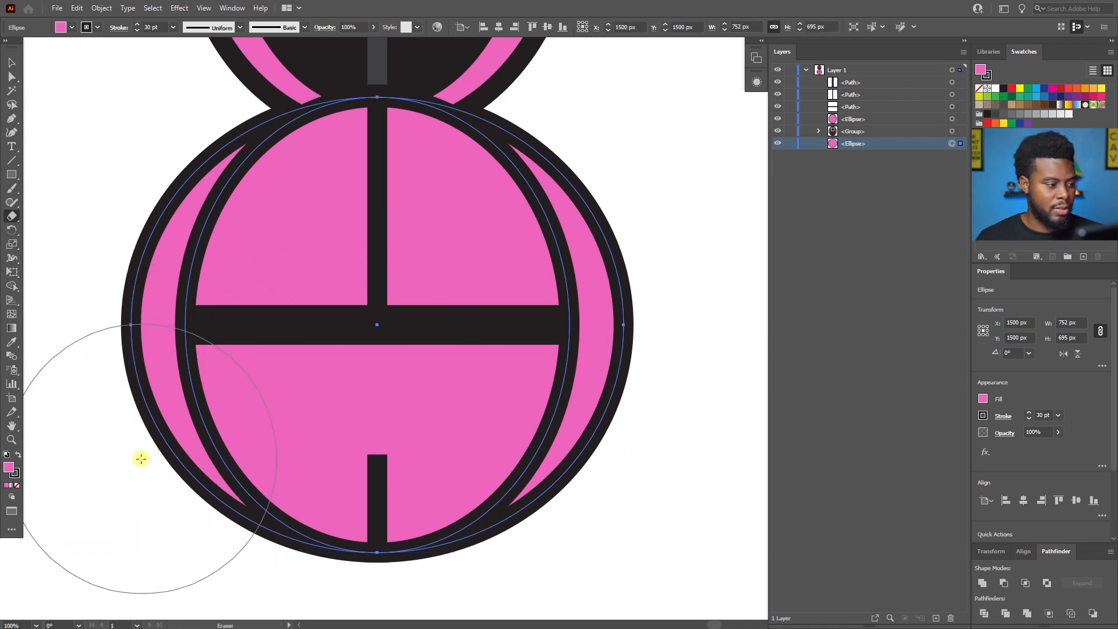
pyautogui.moveTo(140, 458)
pyautogui.mouseDown()
pyautogui.moveTo(655, 459)
pyautogui.moveTo(71, 458)
pyautogui.mouseUp()
pyautogui.press('v')
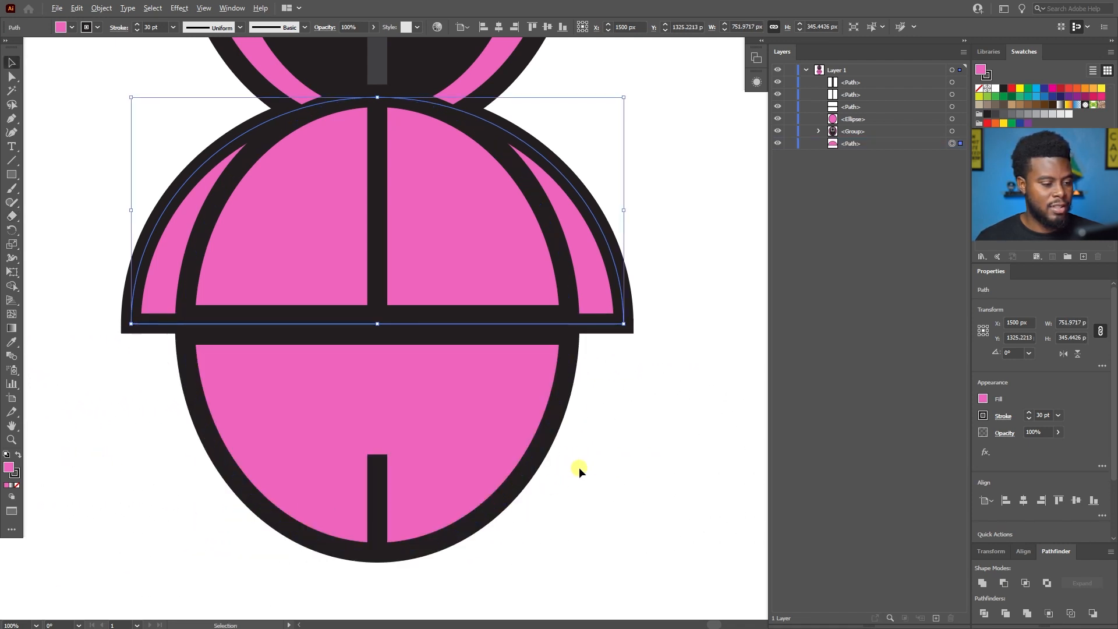
pyautogui.scroll(-1, 579, 468)
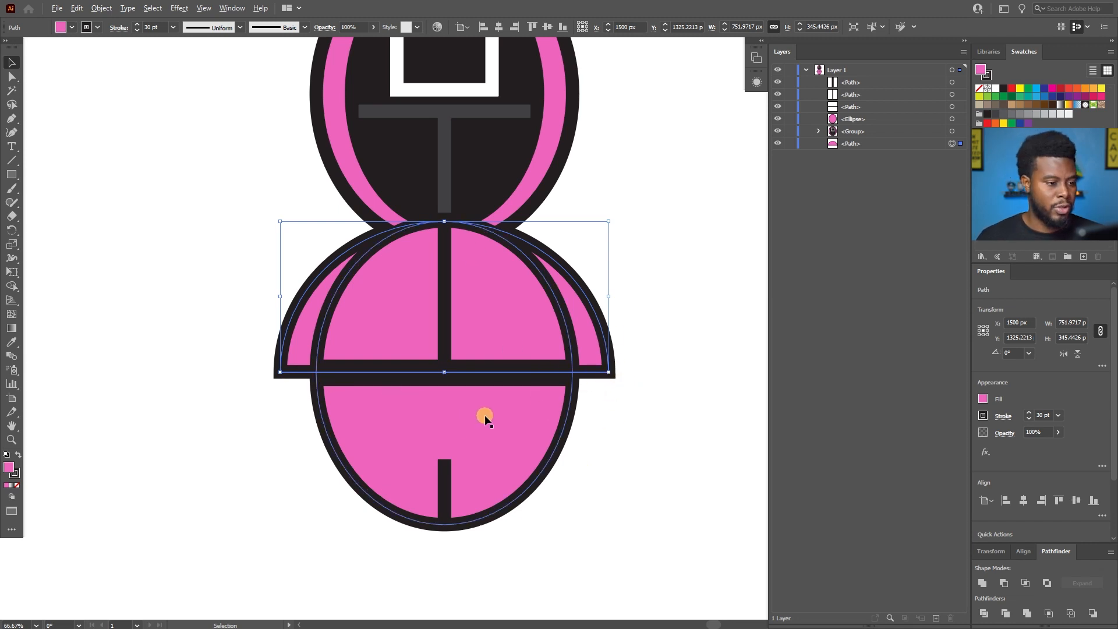
pyautogui.scroll(1, 485, 415)
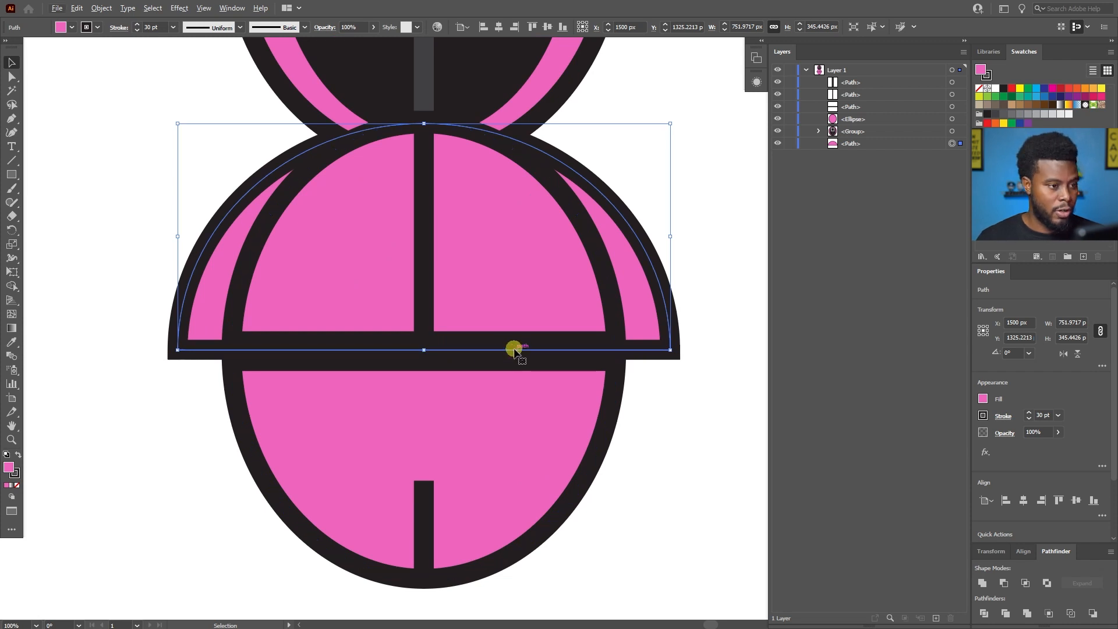
pyautogui.press('v')
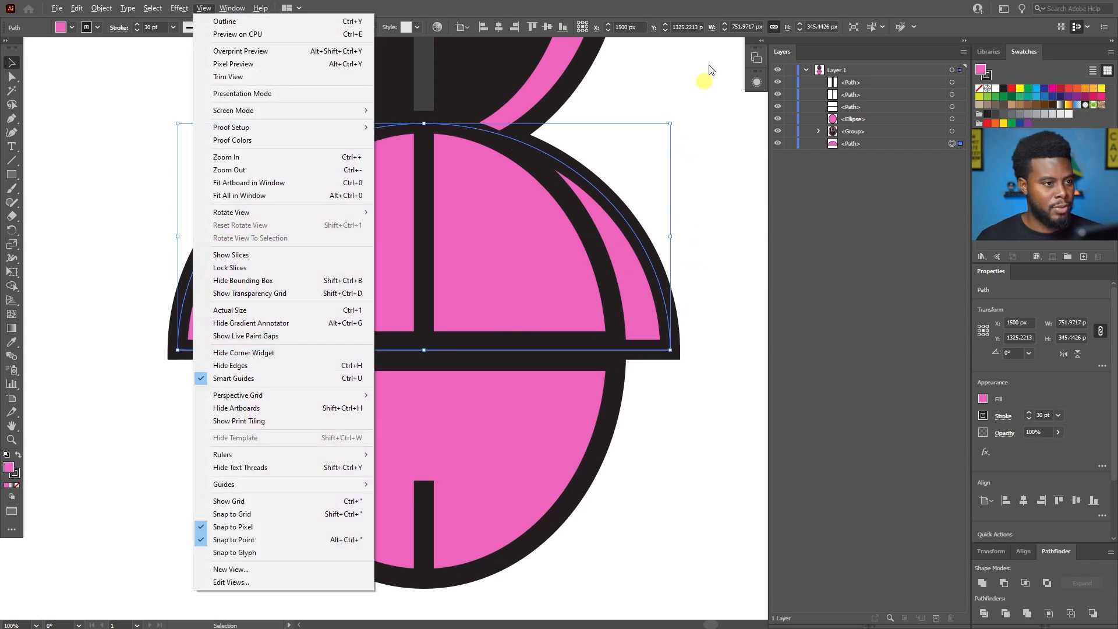
pyautogui.click(676, 5)
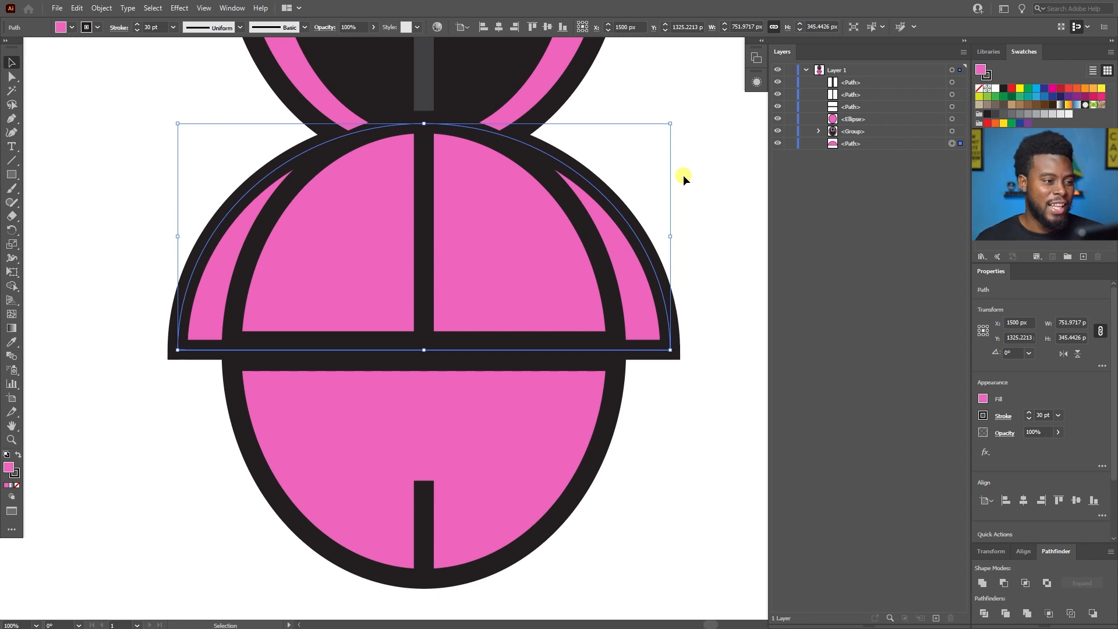
pyautogui.press('a')
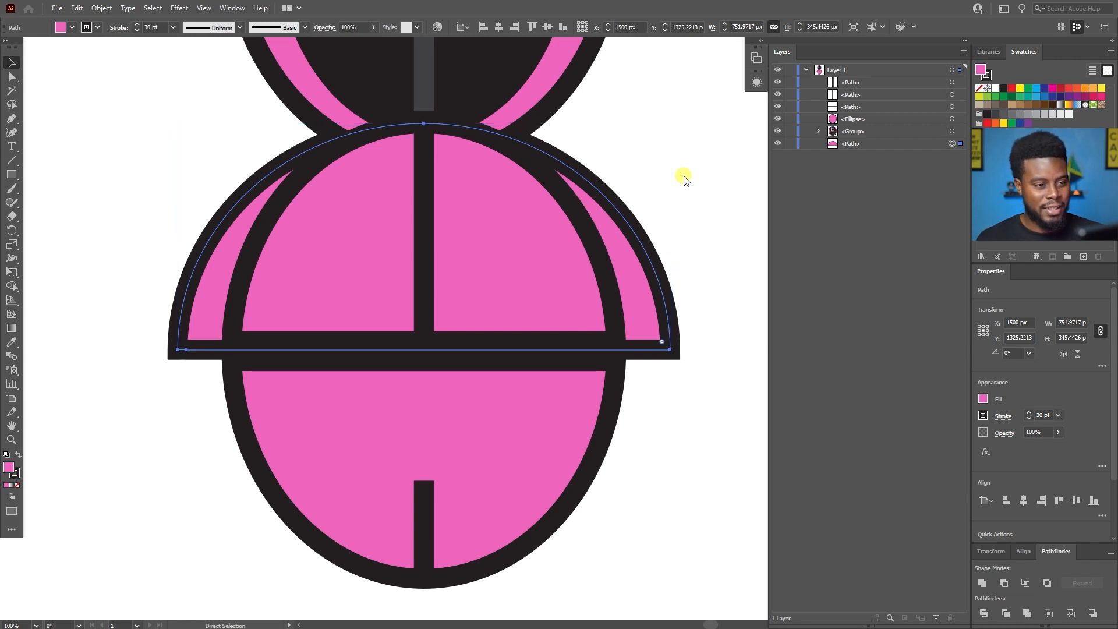
# Save the document as an Adobe Illustrator file named "LSPV Squid Game Tutorial" in the Desktop folder LSPV 062, keeping the default Illustrator options.
pyautogui.hotkey('ctrl', 's')
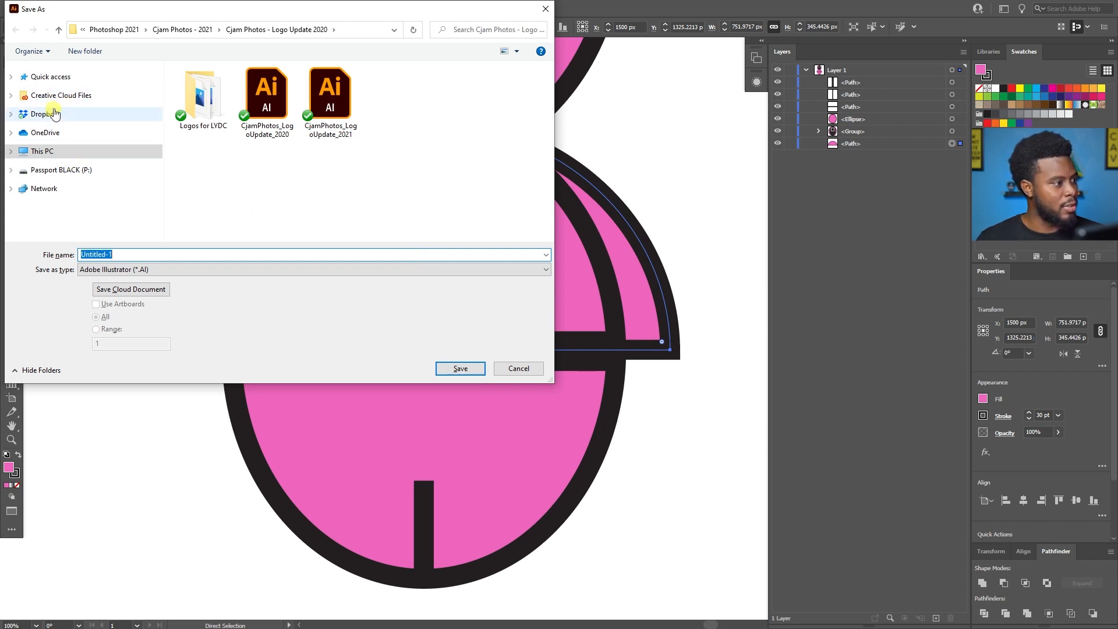
pyautogui.click(83, 29)
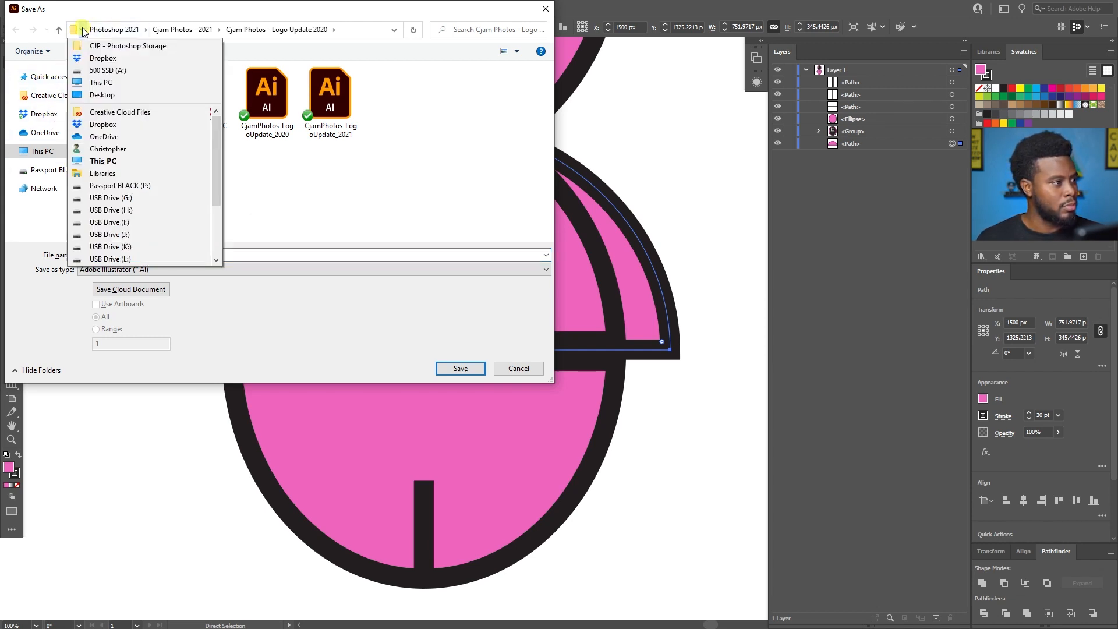
pyautogui.click(105, 161)
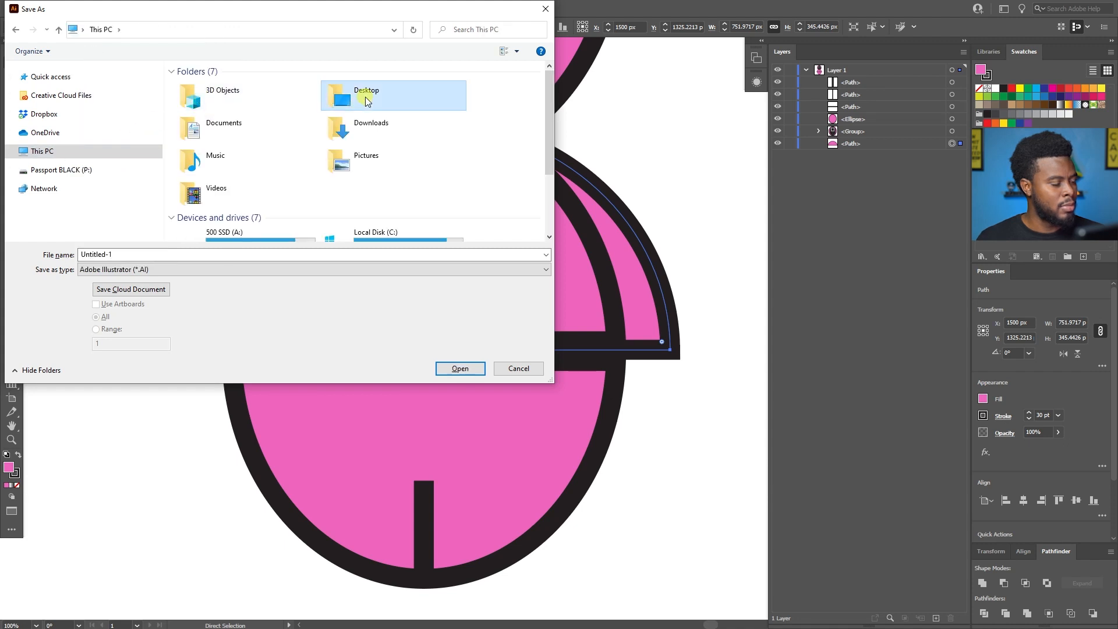
pyautogui.doubleClick(365, 97)
pyautogui.doubleClick(265, 97)
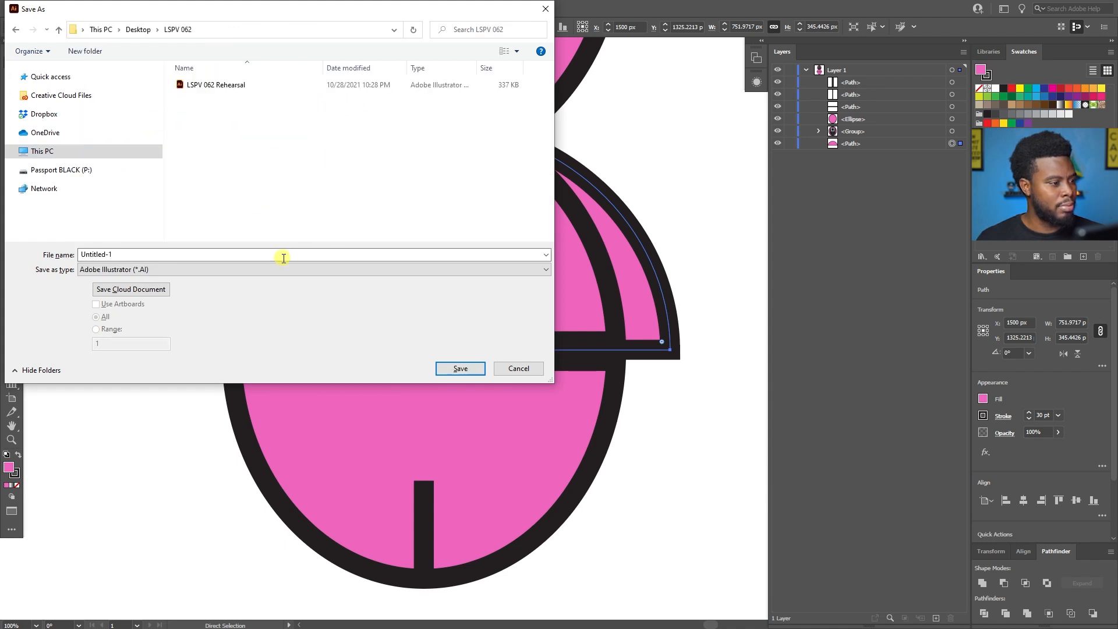
pyautogui.write('LSPV Squid Game Tutorial')
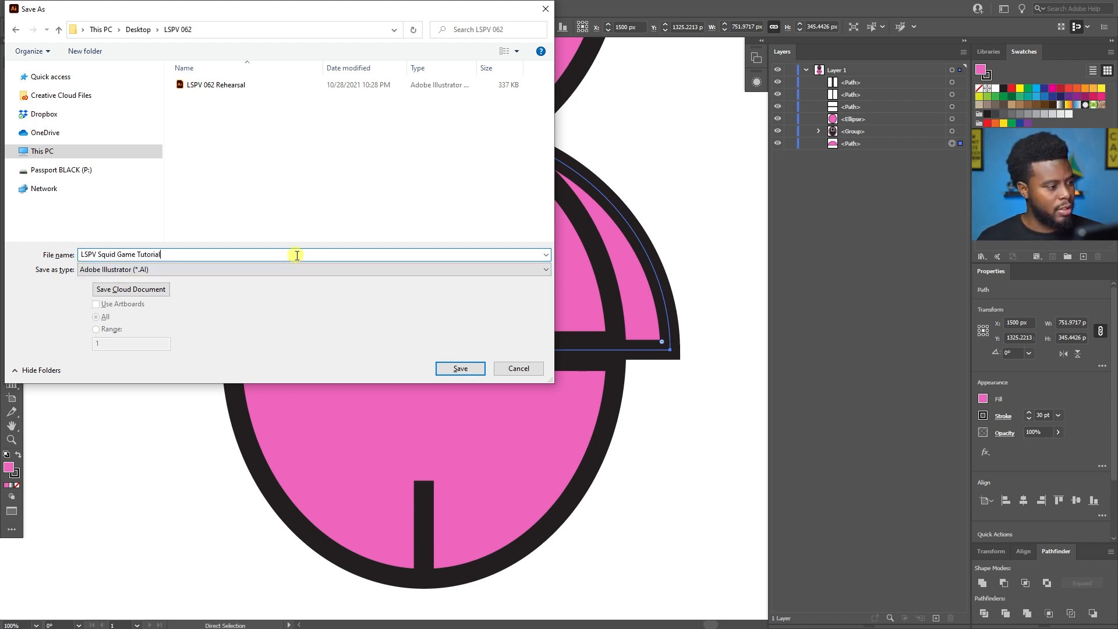
pyautogui.click(467, 369)
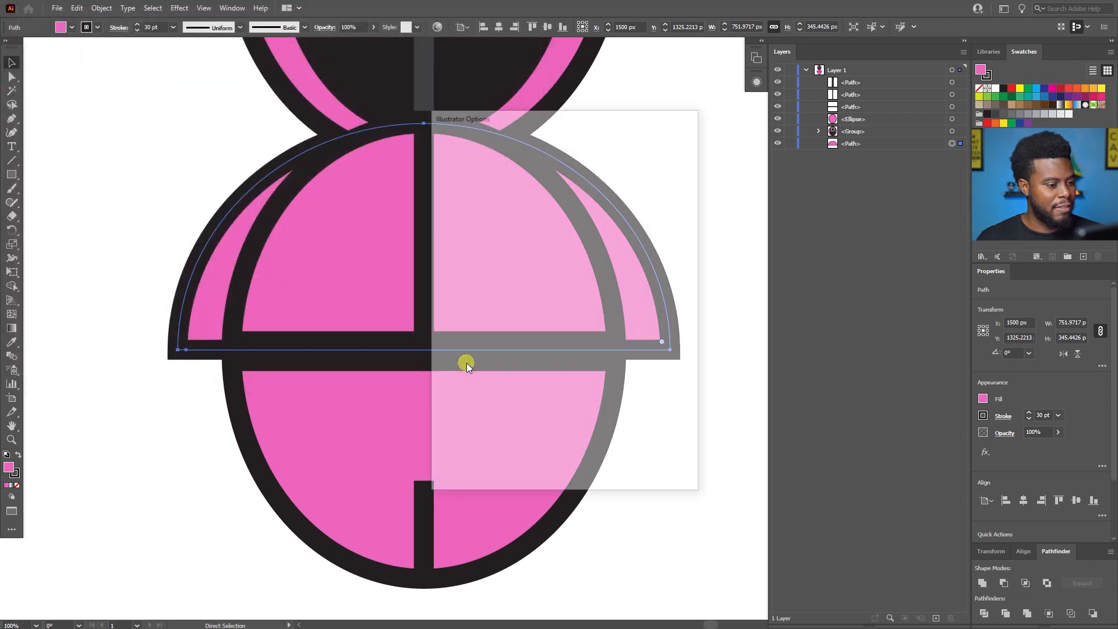
pyautogui.click(610, 471)
# Deselect the half-ellipse behind the body.
pyautogui.press('v')
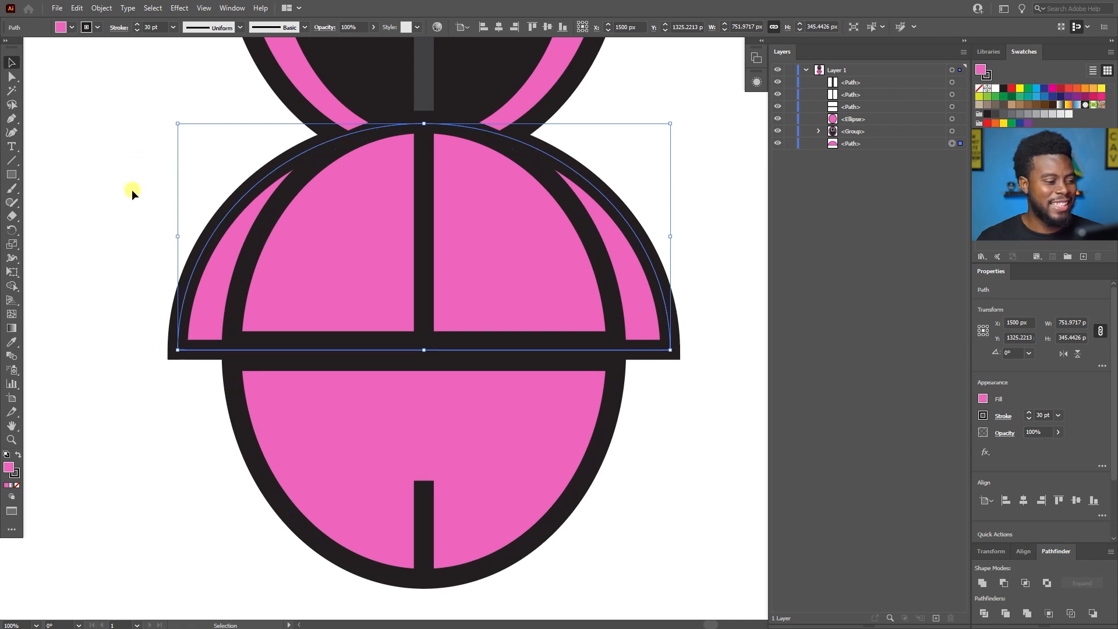
pyautogui.click(133, 189)
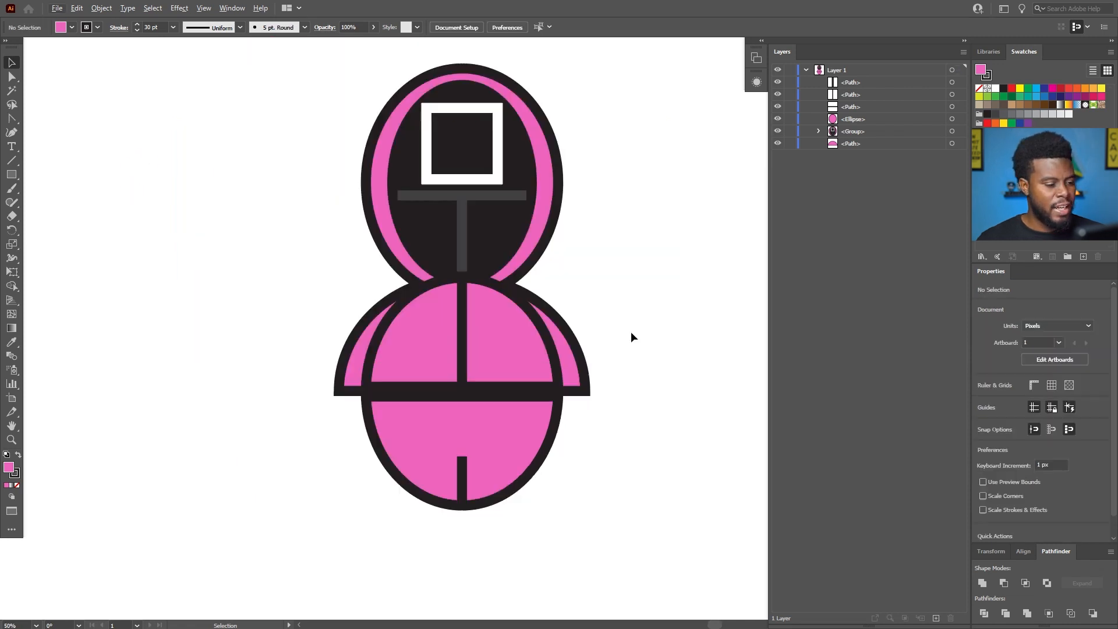
pyautogui.scroll(1, 606, 324)
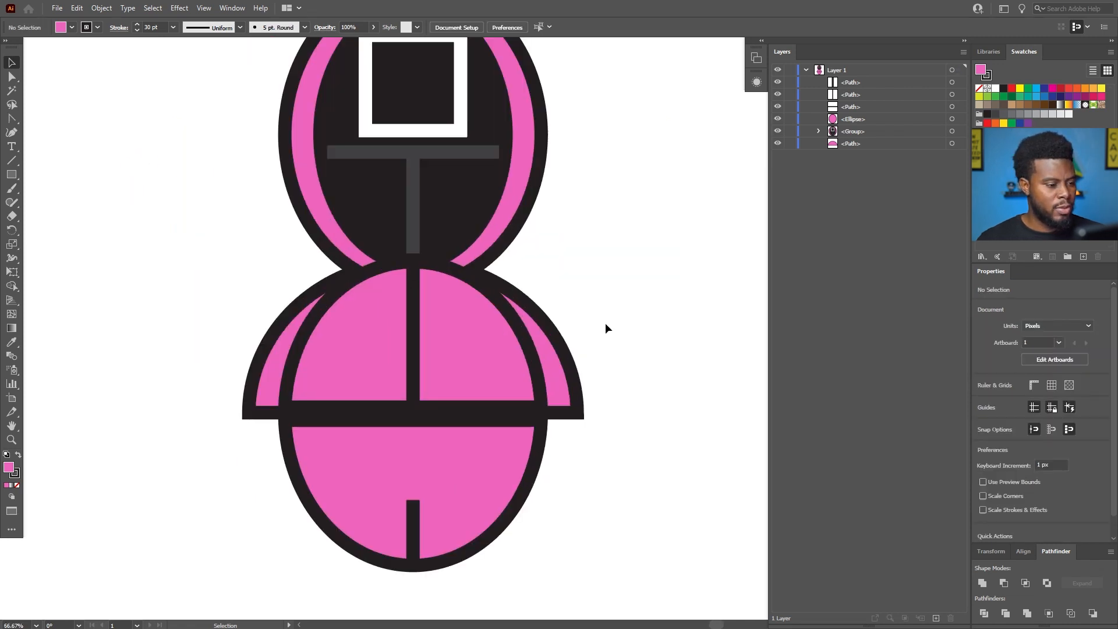
pyautogui.hscroll(-1, 606, 324)
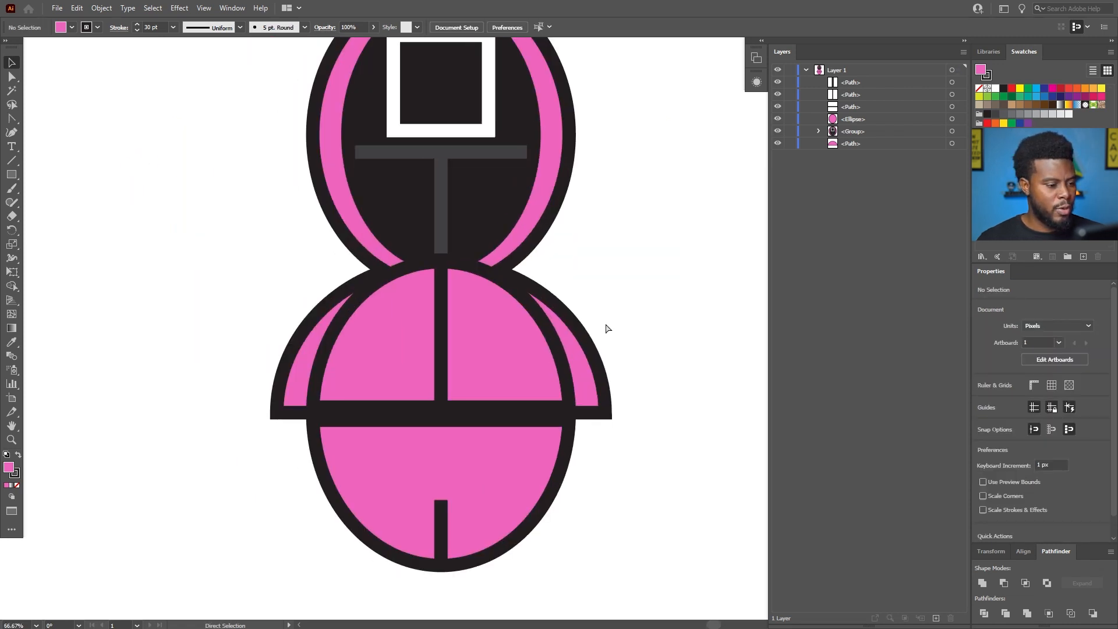
pyautogui.scroll(-3, 606, 328)
pyautogui.scroll(1, 384, 486)
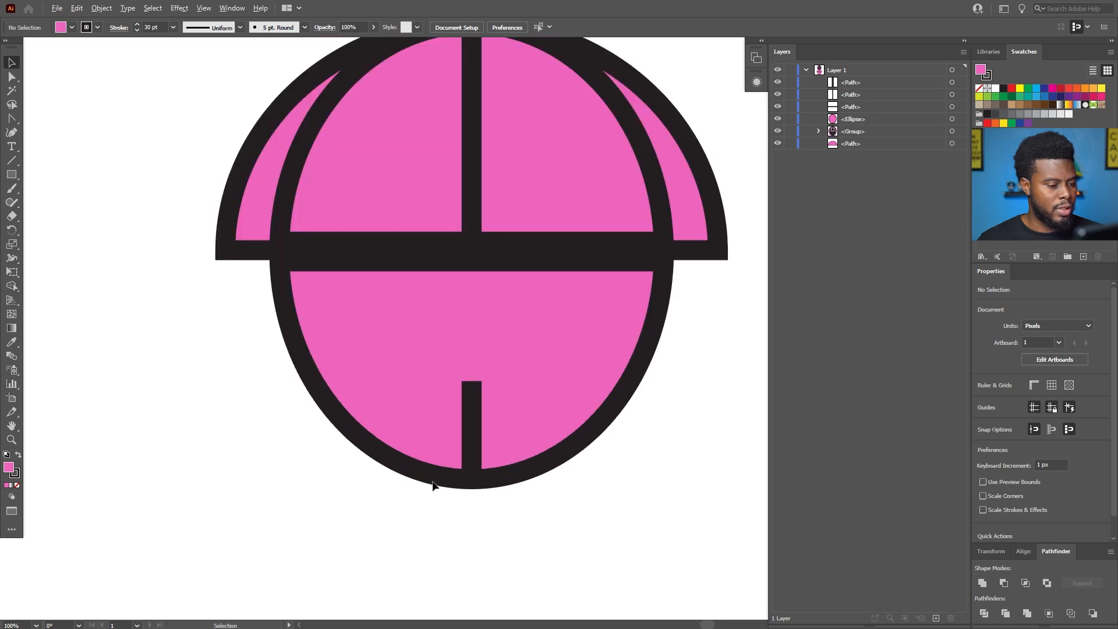
pyautogui.hscroll(1, 443, 481)
pyautogui.scroll(-1, 469, 456)
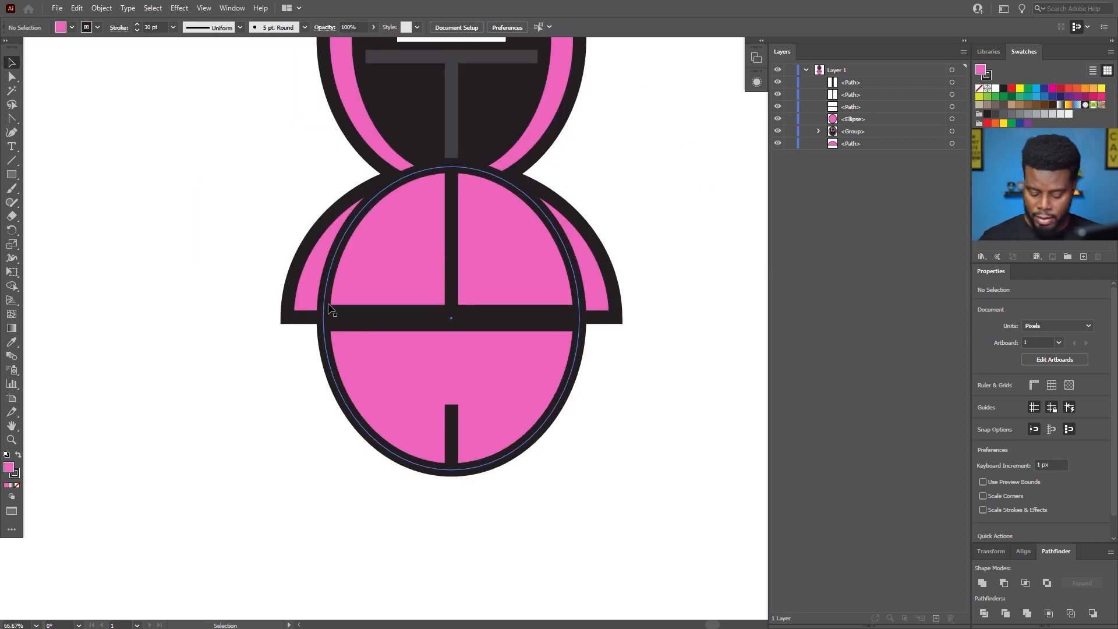
# Draw an open arc about 162 px wide and 83 px high just below the body with the Arc tool.
pyautogui.click(12, 163)
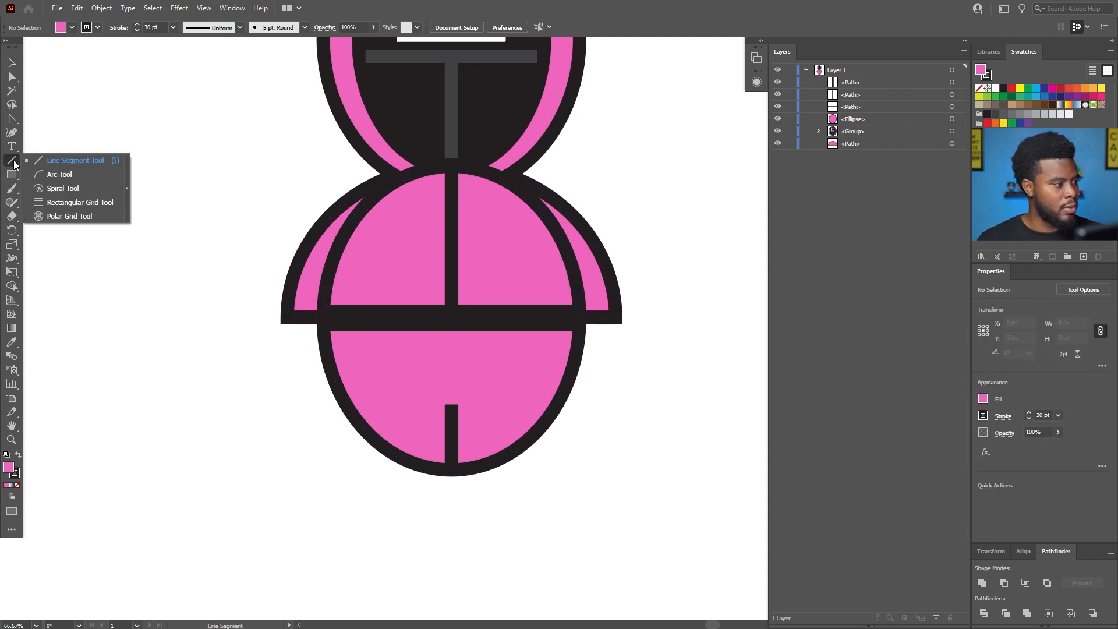
pyautogui.click(59, 174)
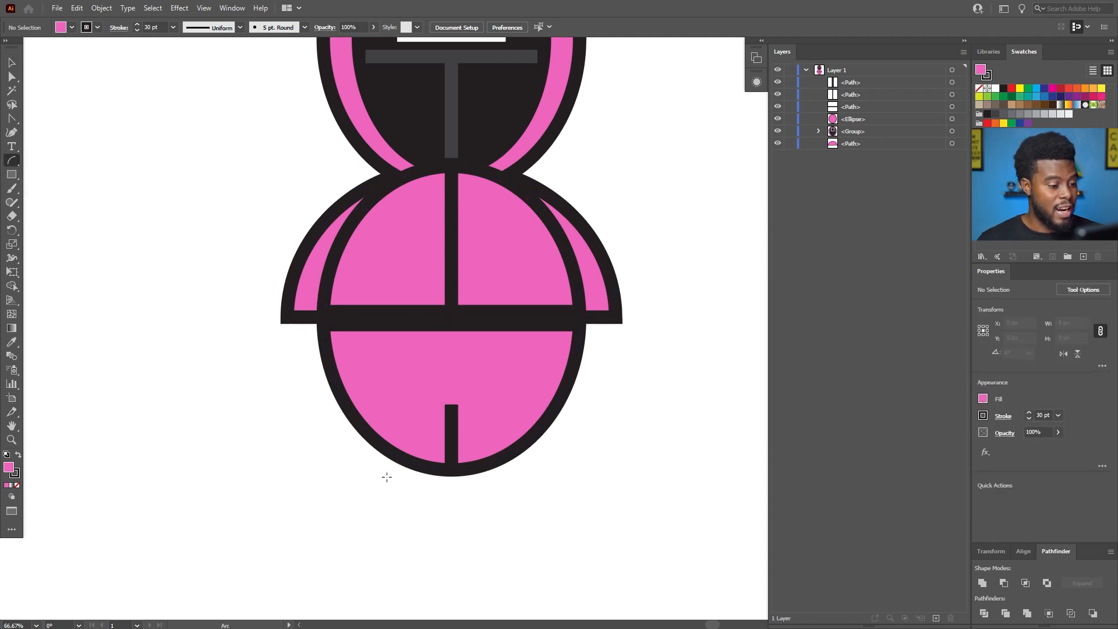
pyautogui.click(451, 482)
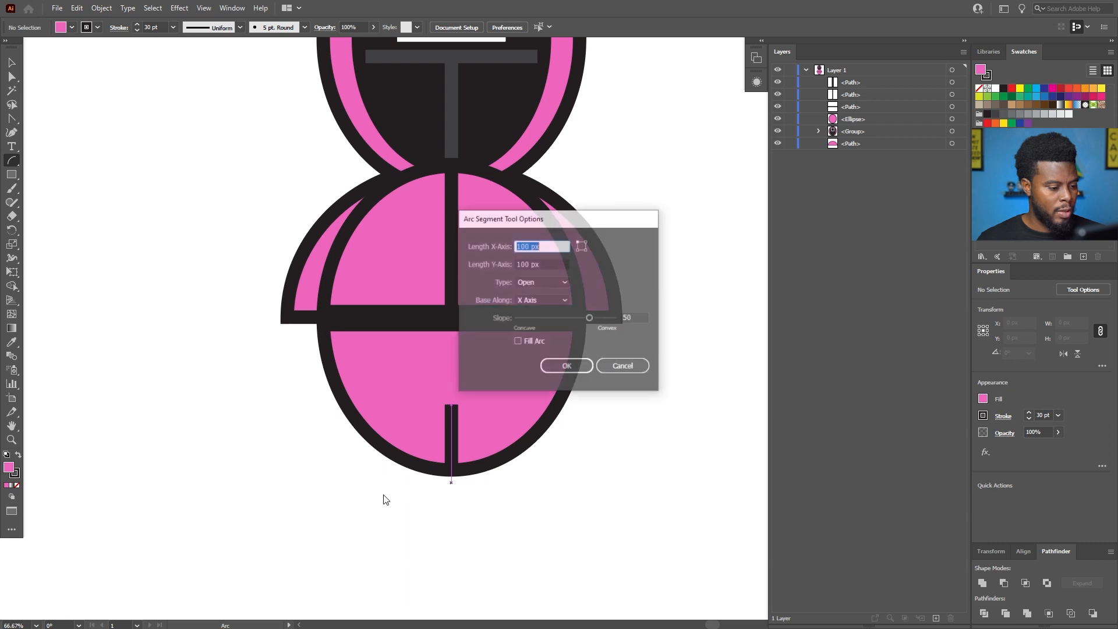
pyautogui.click(616, 368)
pyautogui.moveTo(452, 487); pyautogui.dragTo(424, 463)
pyautogui.press('v')
pyautogui.click(428, 483)
pyautogui.moveTo(454, 482); pyautogui.dragTo(512, 528)
# Copy the arc below the body and paste the copy in front in the same place.
pyautogui.scroll(1, 480, 530)
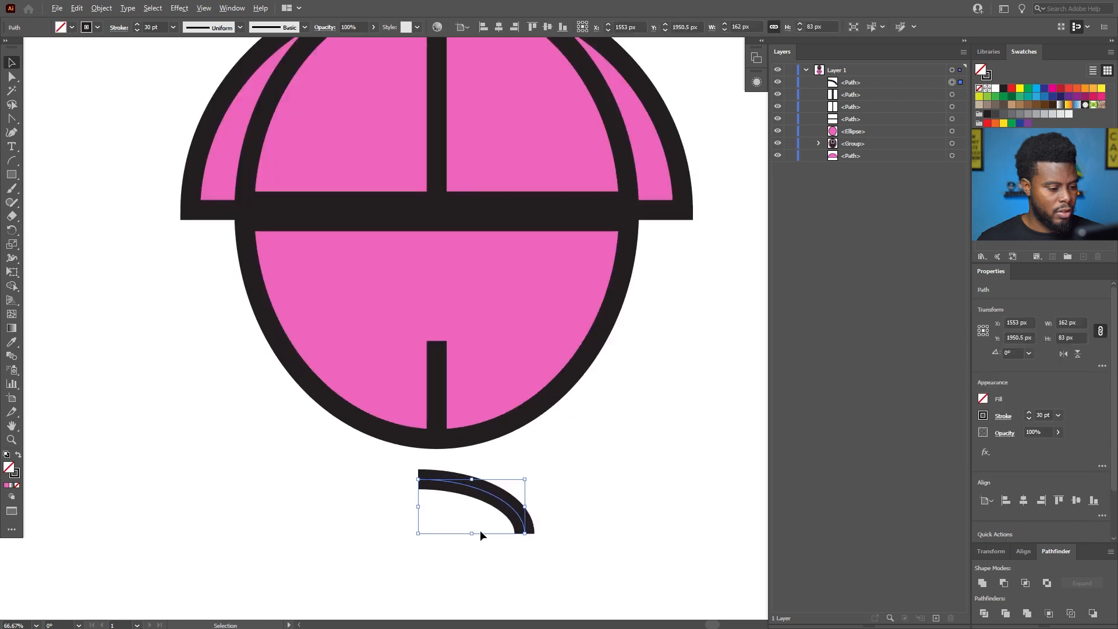
pyautogui.scroll(1, 480, 530)
pyautogui.scroll(-2, 483, 466)
pyautogui.press('a')
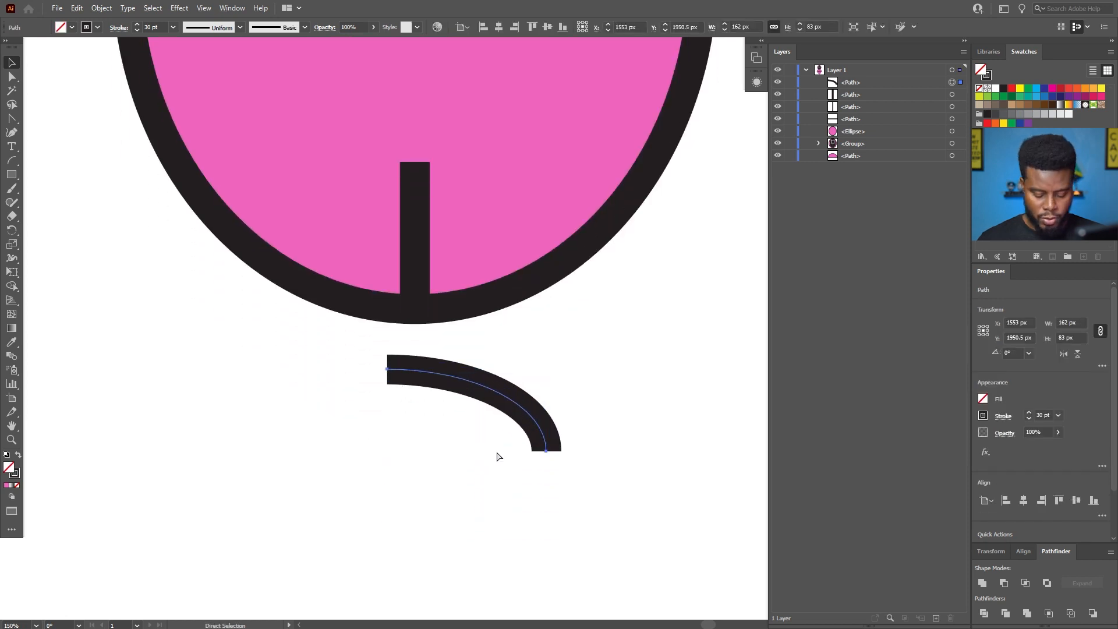
pyautogui.press('v')
pyautogui.hotkey('ctrl', 'c')
pyautogui.hotkey('ctrl', 'f')
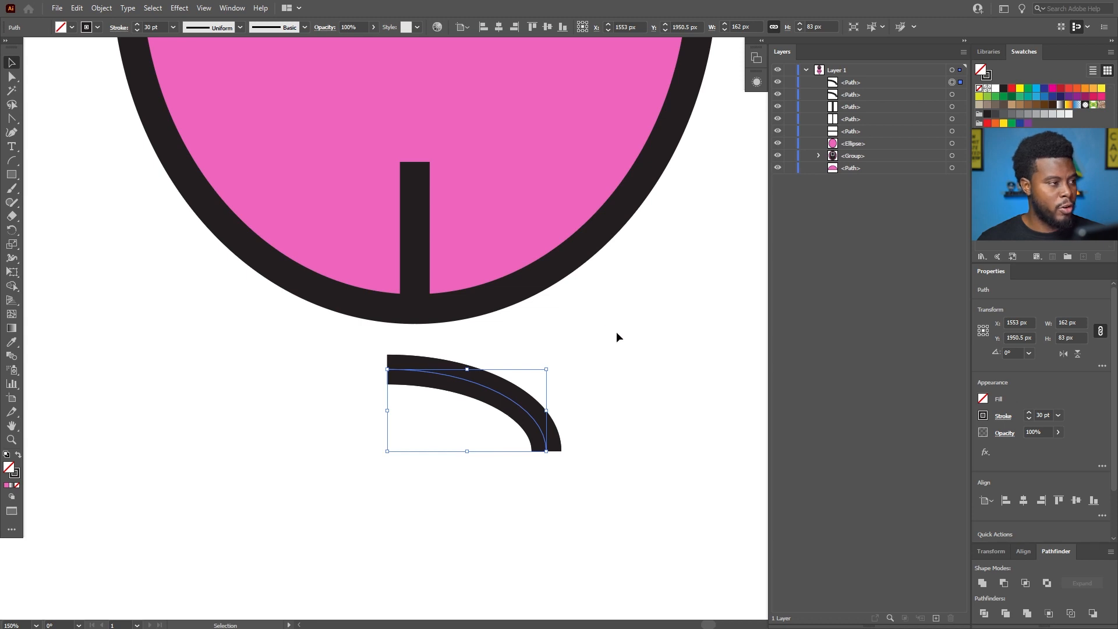
# Reflect the copied arc across the Vertical axis and place it beside the original so the two form one symmetrical arch.
pyautogui.hscroll(-2, 611, 336)
pyautogui.click(102, 8)
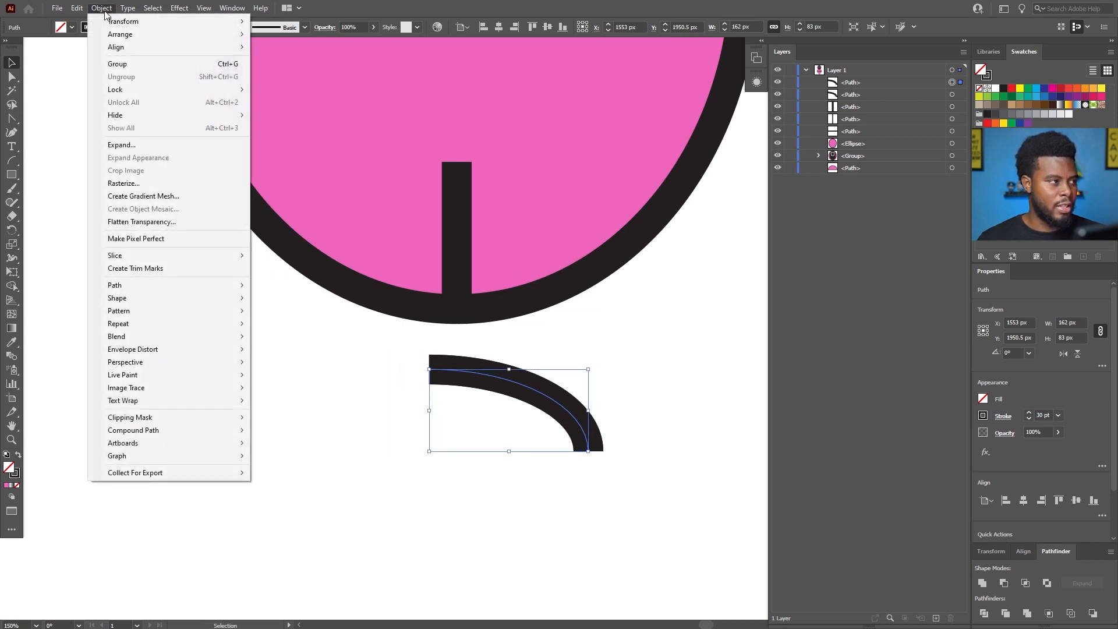
pyautogui.moveTo(139, 23)
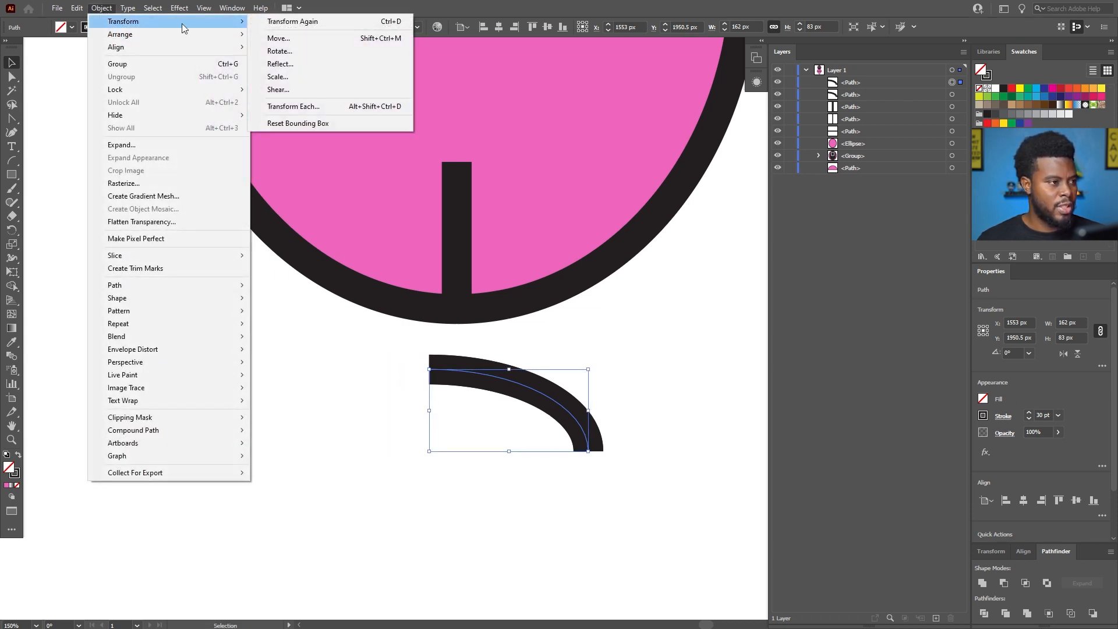
pyautogui.click(309, 68)
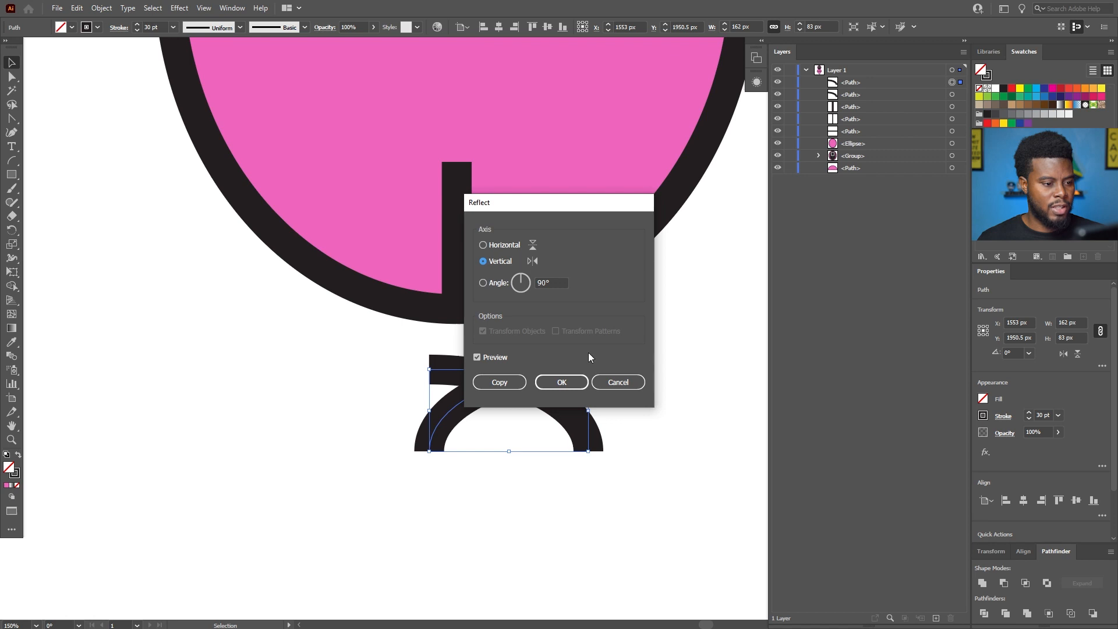
pyautogui.click(567, 381)
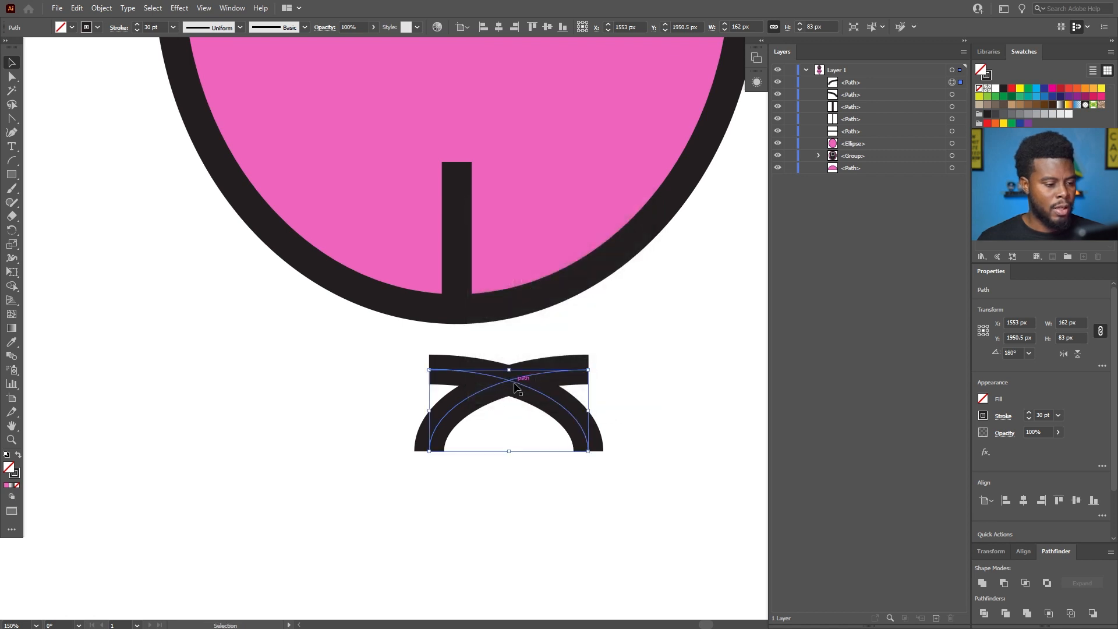
pyautogui.moveTo(514, 393); pyautogui.dragTo(347, 391)
# Join both arcs into one path and close its open base with a straight edge.
pyautogui.moveTo(638, 490); pyautogui.dragTo(209, 344)
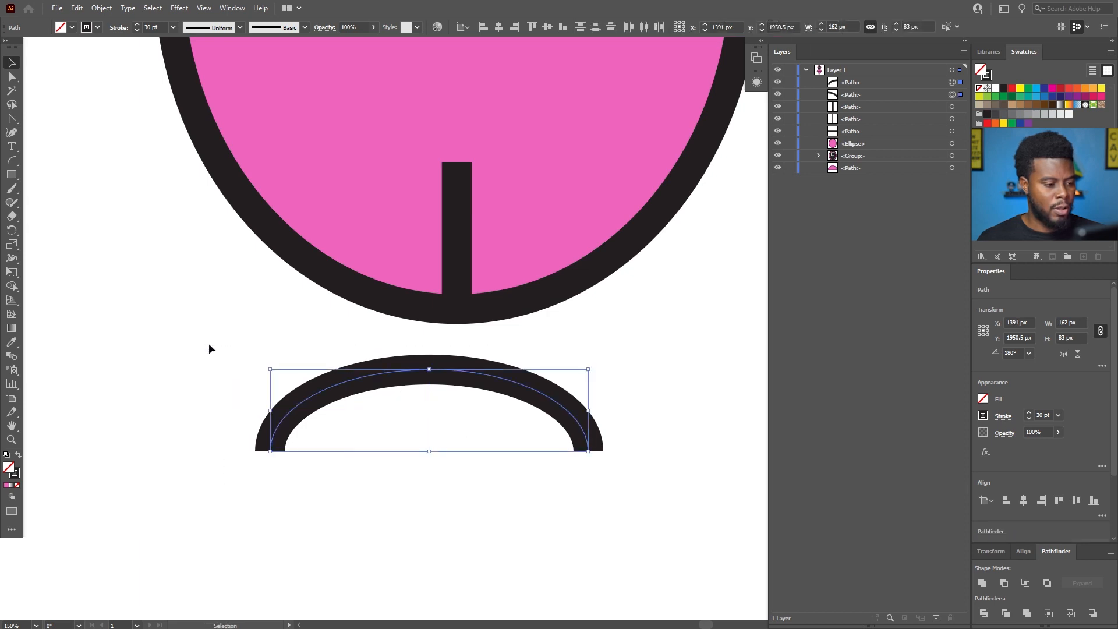
pyautogui.rightClick(449, 377)
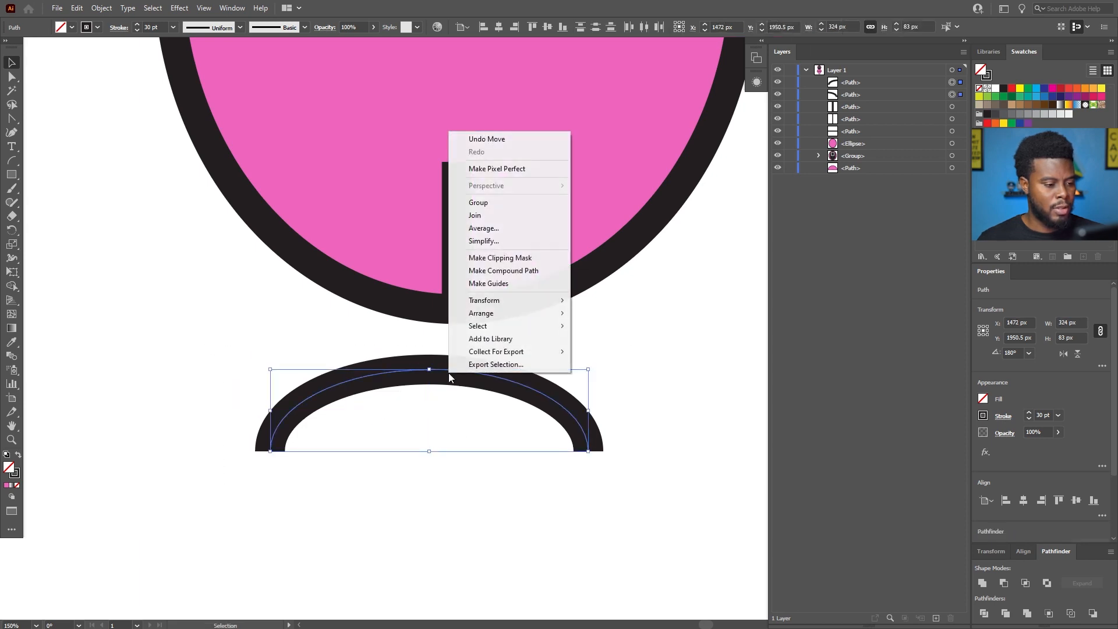
pyautogui.click(501, 214)
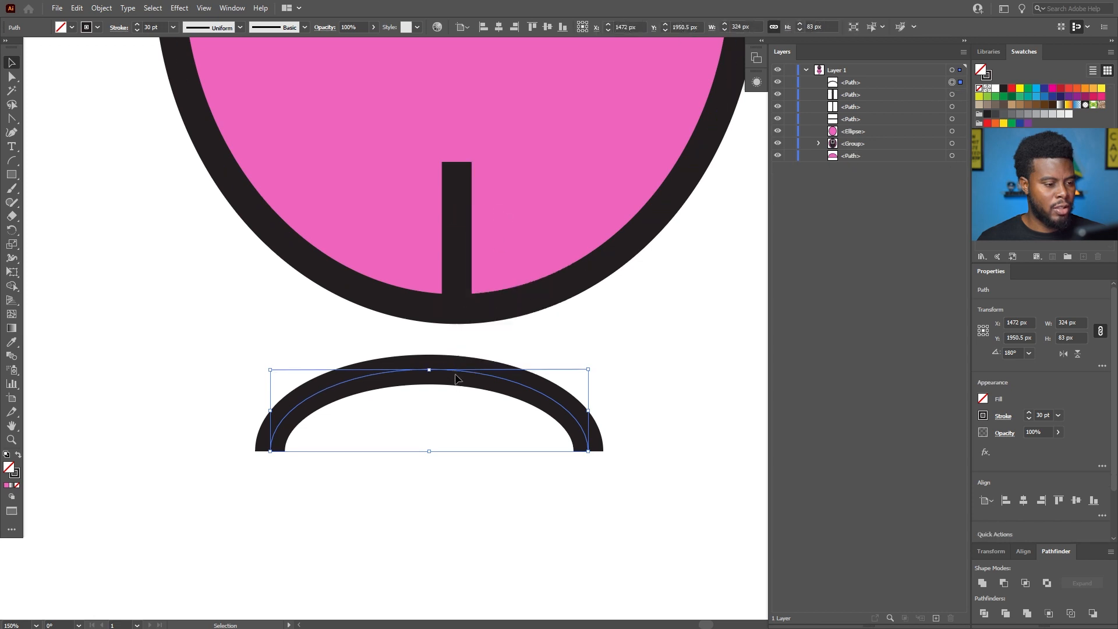
pyautogui.rightClick(455, 375)
pyautogui.click(490, 219)
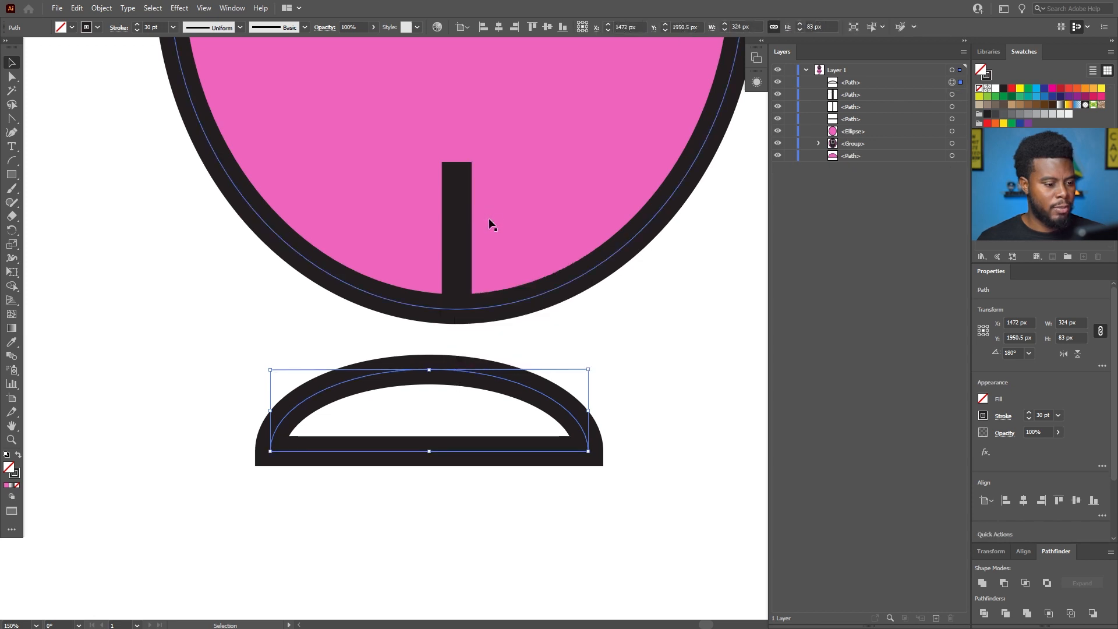
# Center the closed arch shape horizontally on the artboard and move it up until its top overlaps the body's bottom outline.
pyautogui.click(639, 441)
pyautogui.press('a')
pyautogui.click(515, 385)
pyautogui.press('v')
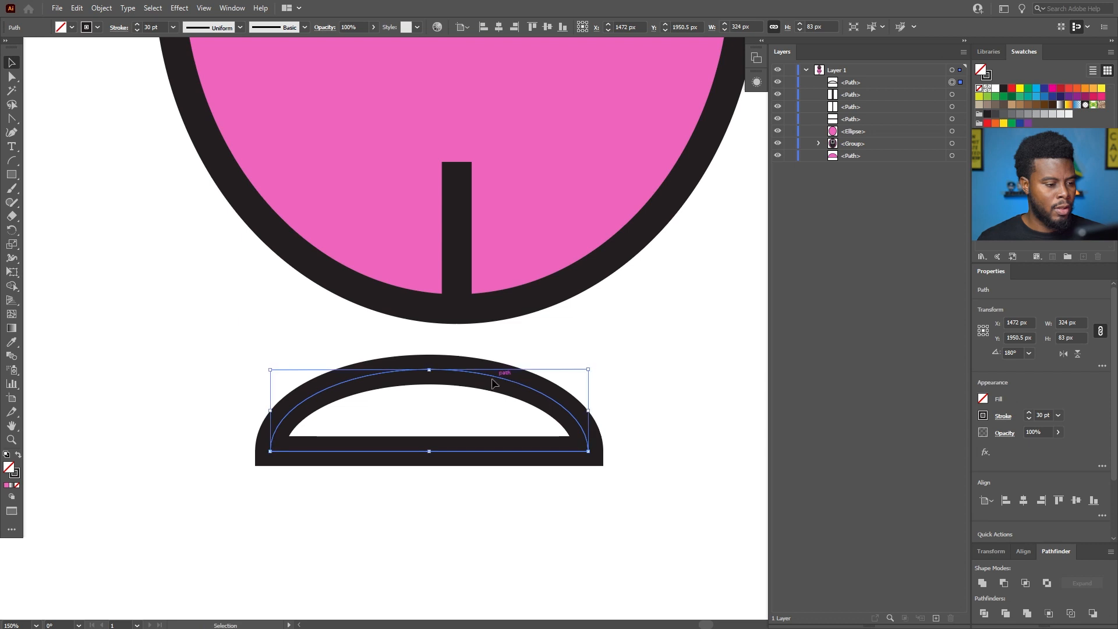
pyautogui.click(499, 27)
pyautogui.moveTo(476, 373); pyautogui.dragTo(473, 297)
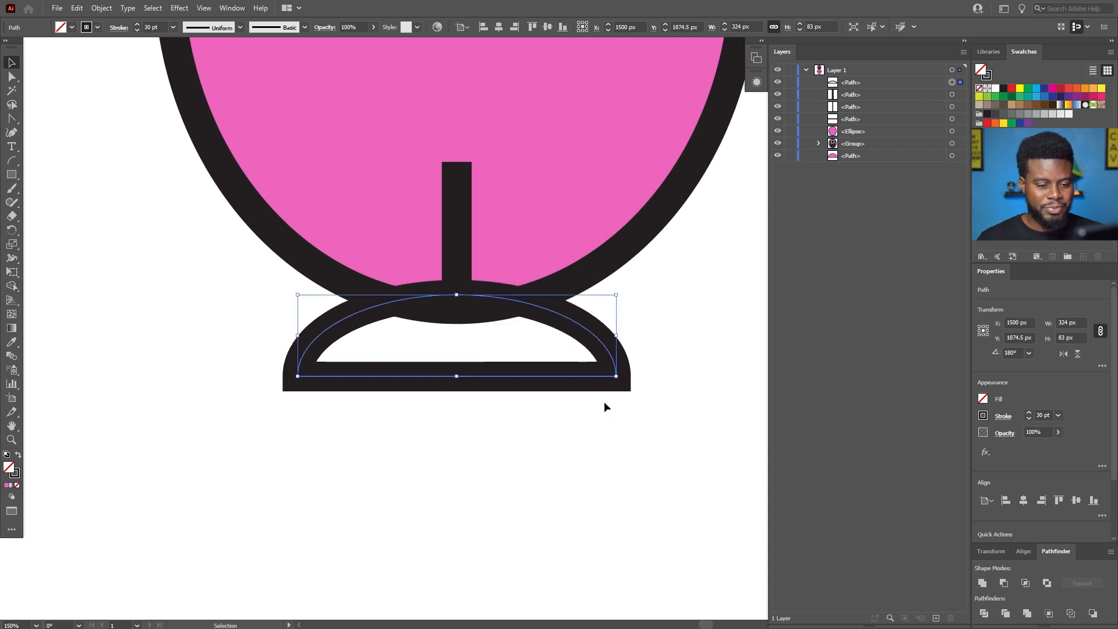
# Remove the stroke from the arch shape under the body and fill it with black.
pyautogui.scroll(1, 638, 365)
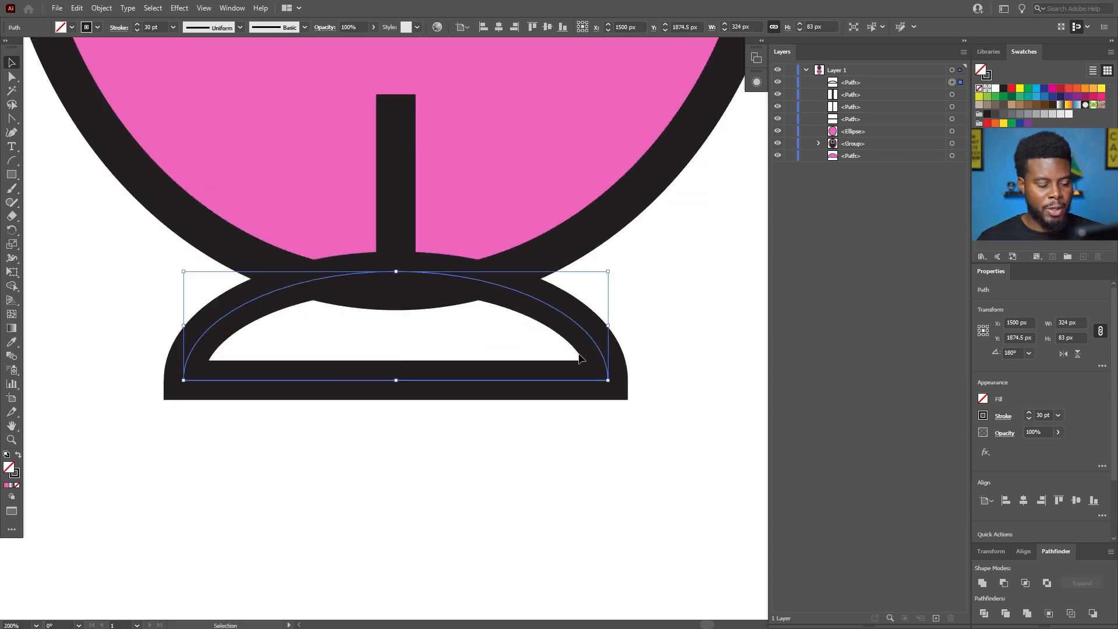
pyautogui.scroll(1, 575, 357)
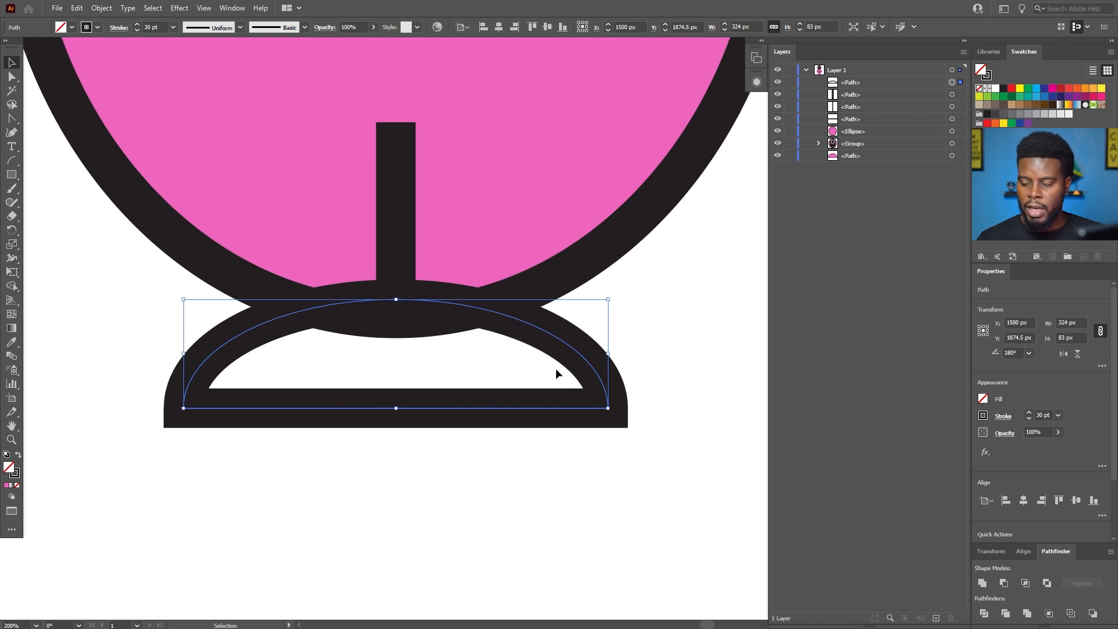
pyautogui.click(988, 416)
pyautogui.click(864, 458)
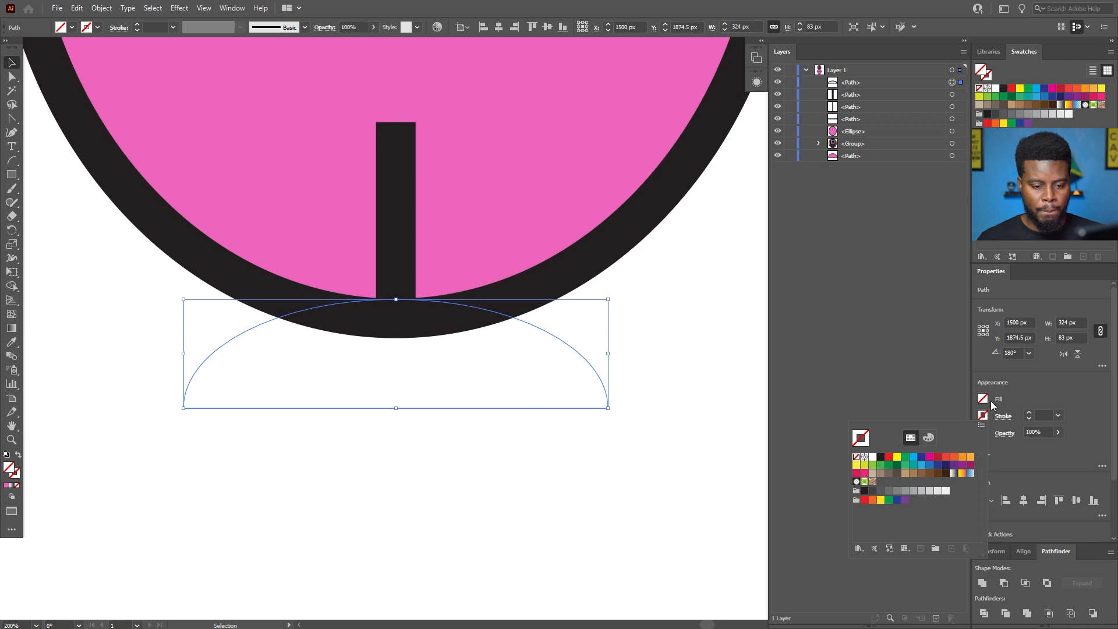
pyautogui.click(982, 400)
pyautogui.click(881, 440)
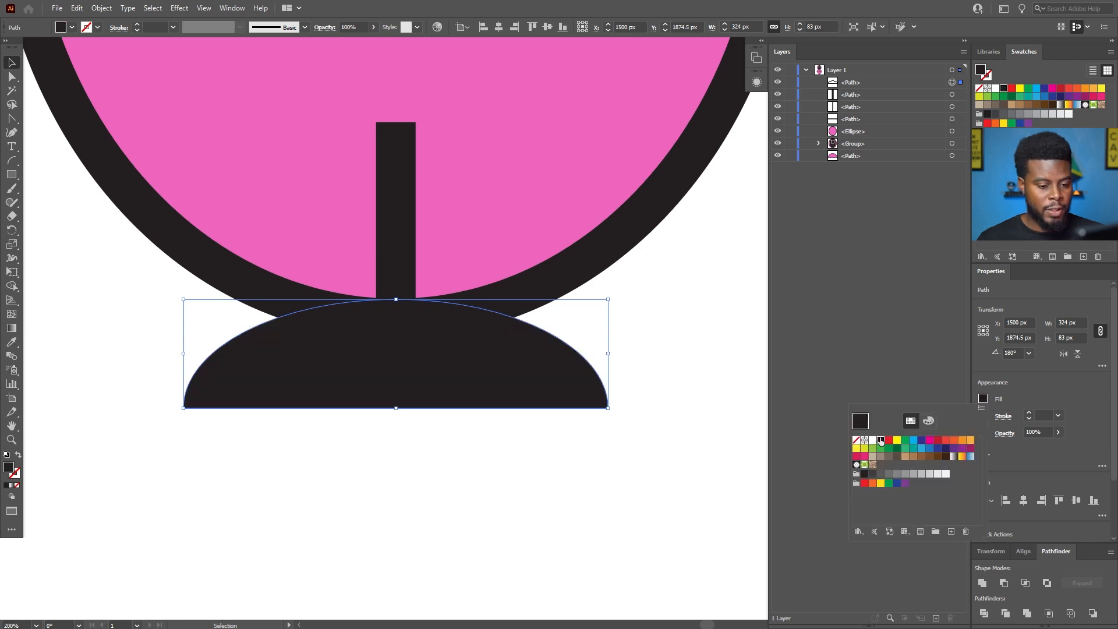
pyautogui.click(440, 457)
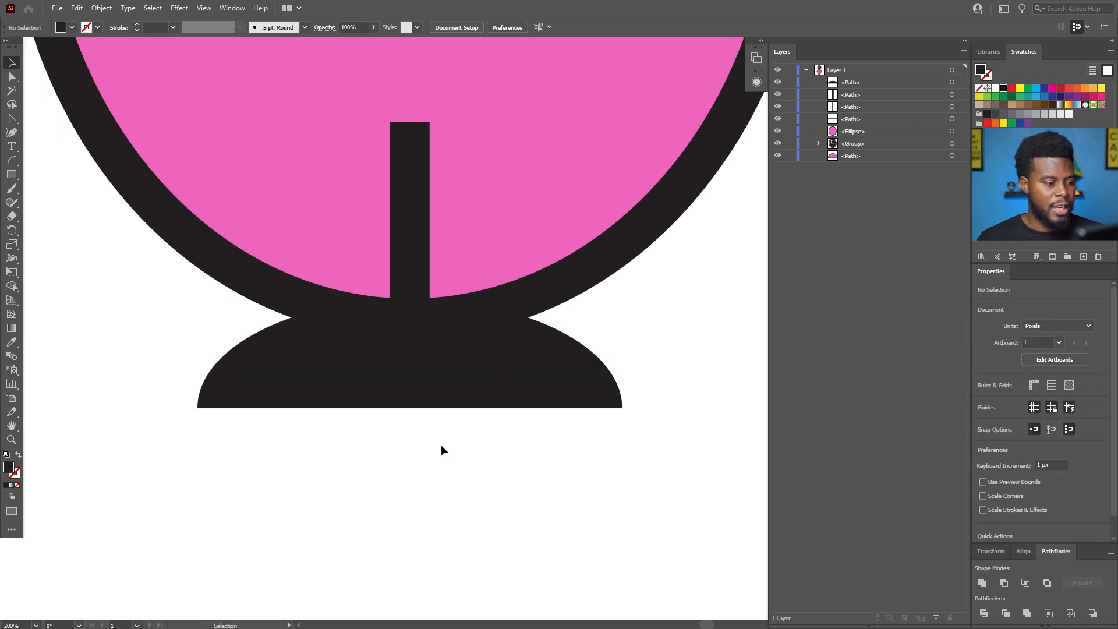
# Round the two lower corners of the black feet shape using its live corners.
pyautogui.scroll(1, 441, 442)
pyautogui.click(407, 324)
pyautogui.press('a')
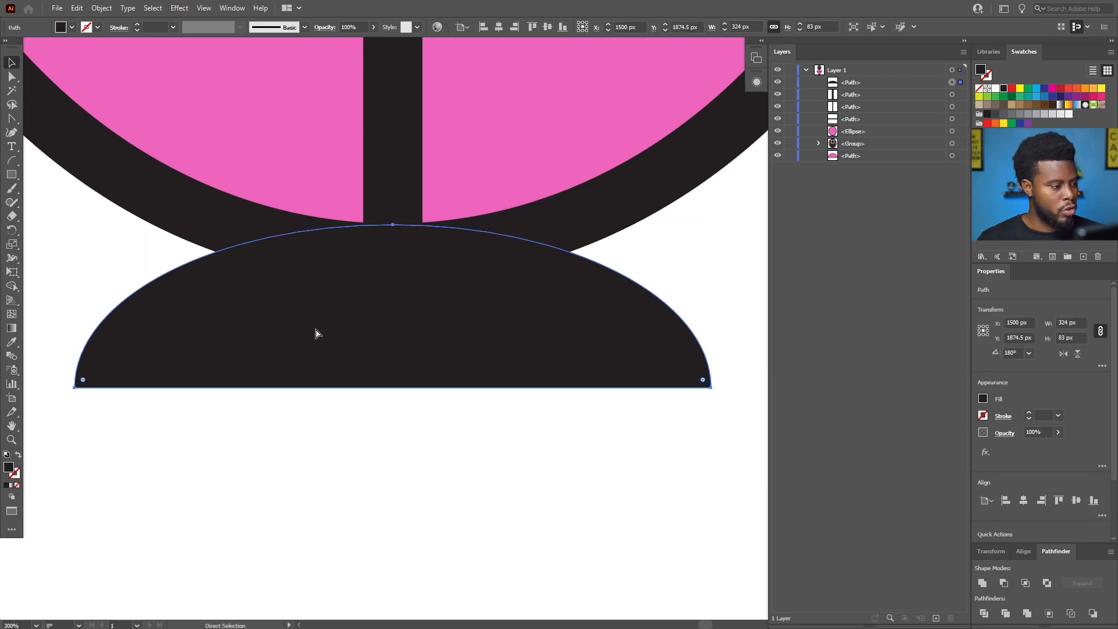
pyautogui.press('v')
pyautogui.click(703, 387)
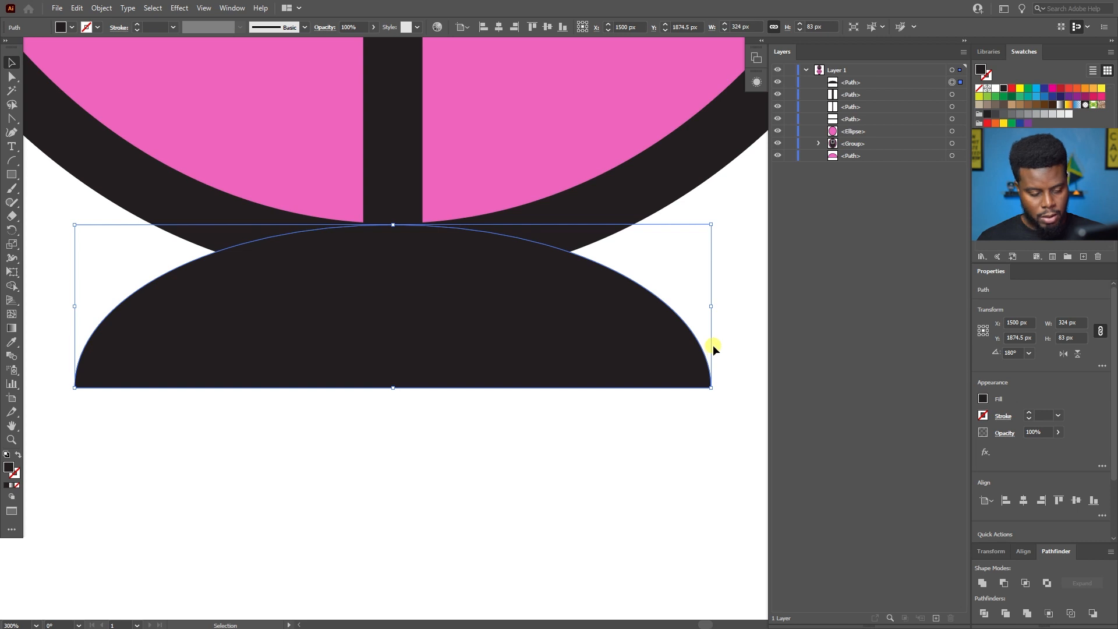
pyautogui.press('a')
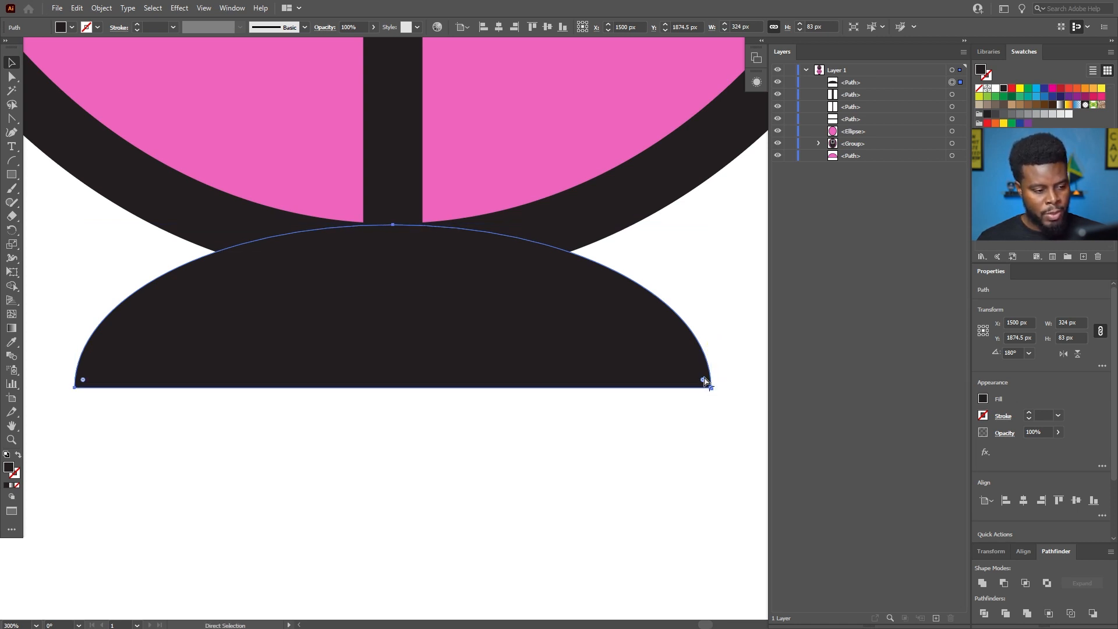
pyautogui.moveTo(703, 381); pyautogui.dragTo(662, 363)
pyautogui.press('v')
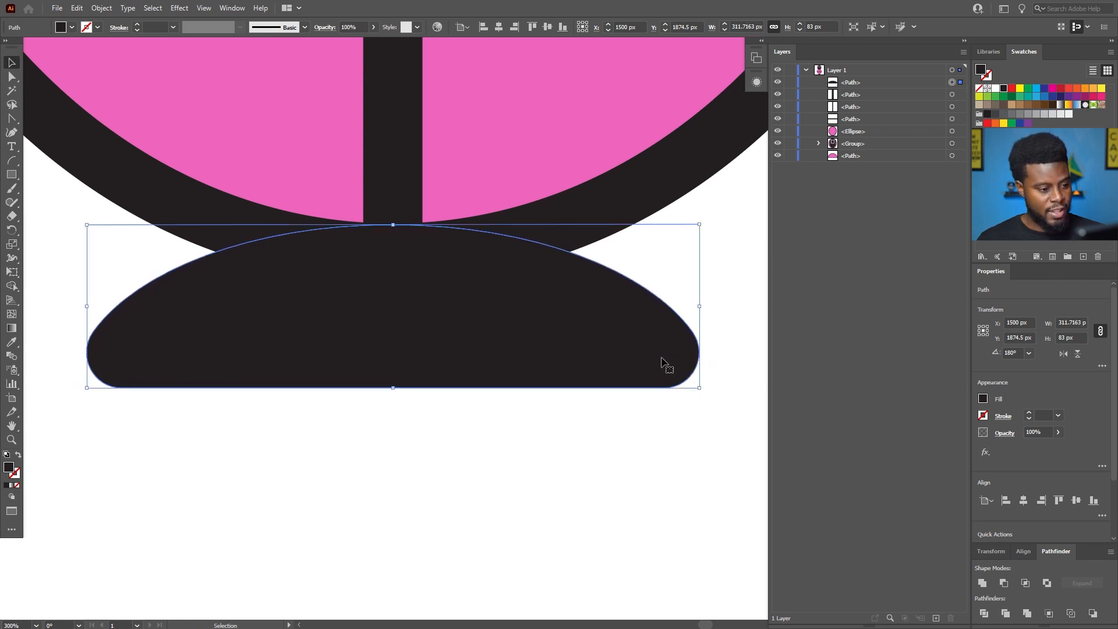
pyautogui.scroll(-3, 583, 368)
pyautogui.click(593, 448)
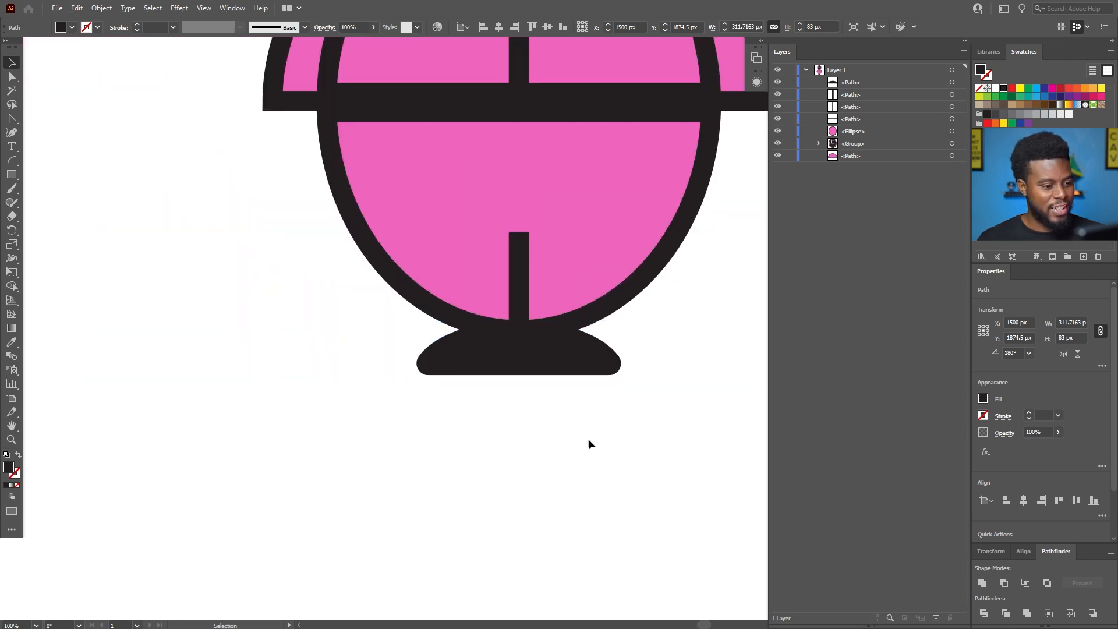
# Enlarge the black feet shape proportionally about its center.
pyautogui.hscroll(1, 593, 447)
pyautogui.scroll(-2, 522, 359)
pyautogui.scroll(4, 522, 360)
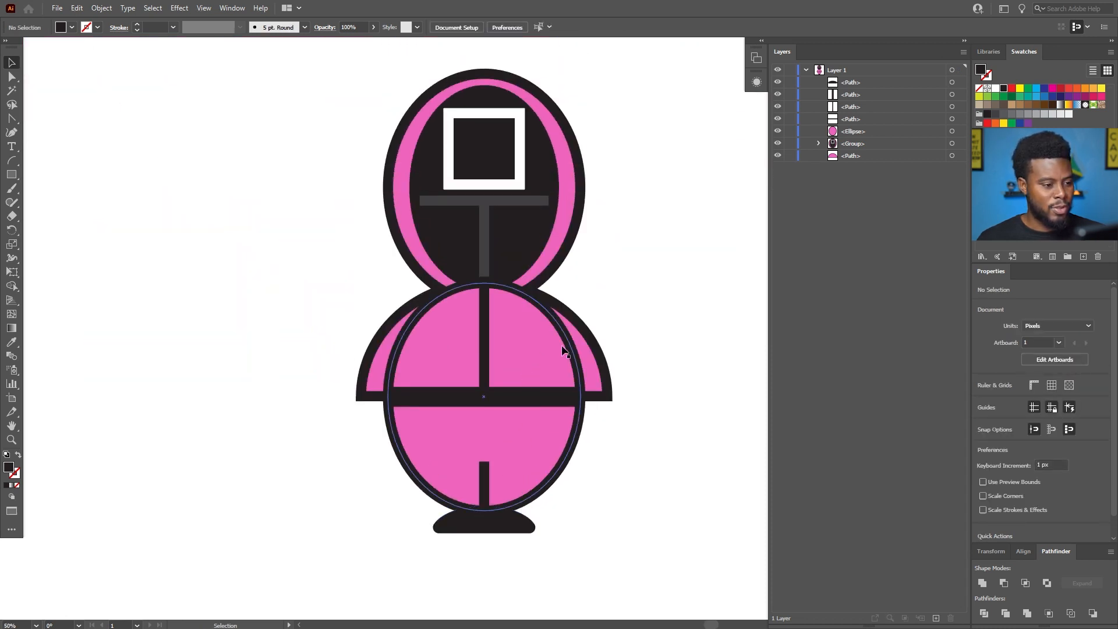
pyautogui.scroll(-3, 620, 513)
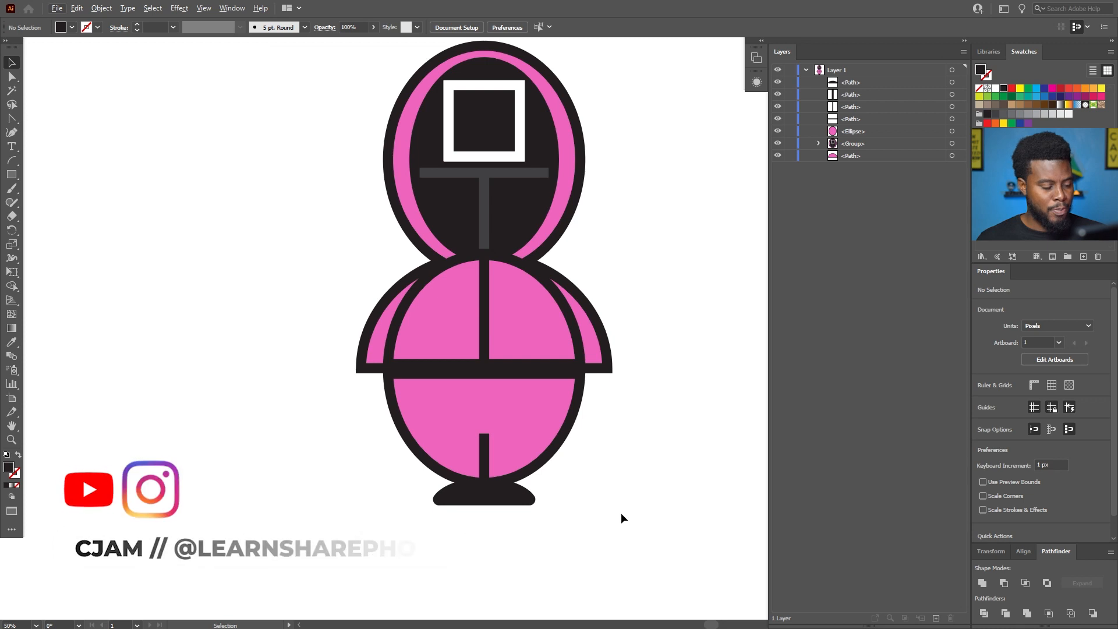
pyautogui.click(509, 487)
pyautogui.scroll(4, 508, 489)
pyautogui.scroll(-1, 533, 466)
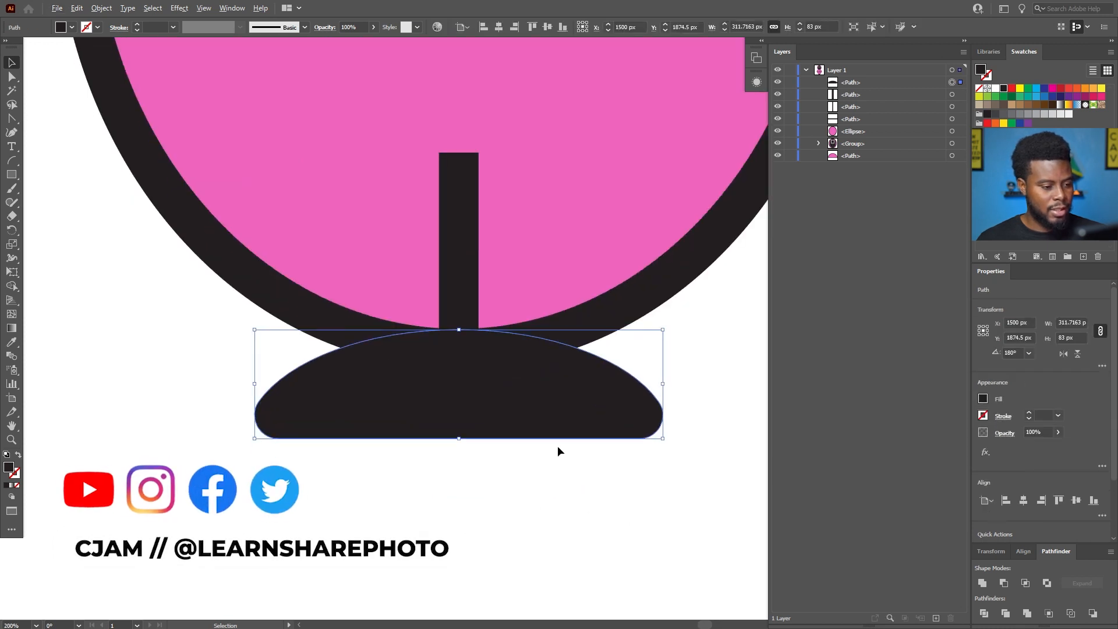
pyautogui.hscroll(1, 658, 396)
pyautogui.moveTo(621, 384); pyautogui.dragTo(655, 383)
pyautogui.hotkey('ctrl', 'z')
pyautogui.press('v')
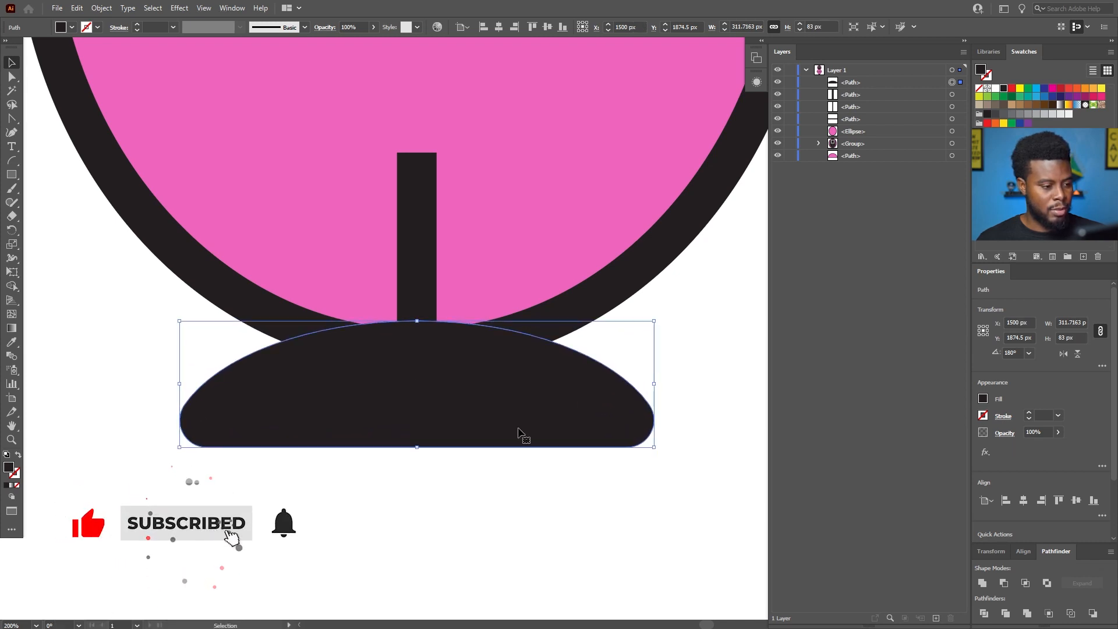
pyautogui.click(459, 501)
pyautogui.scroll(-5, 459, 501)
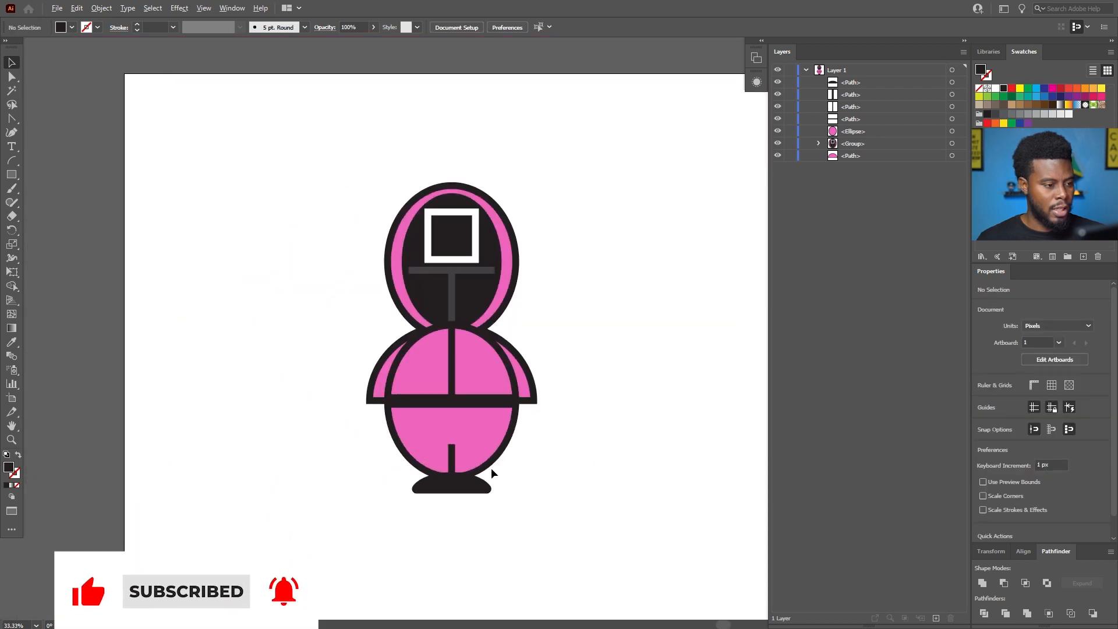
pyautogui.scroll(1, 491, 474)
pyautogui.scroll(2, 491, 474)
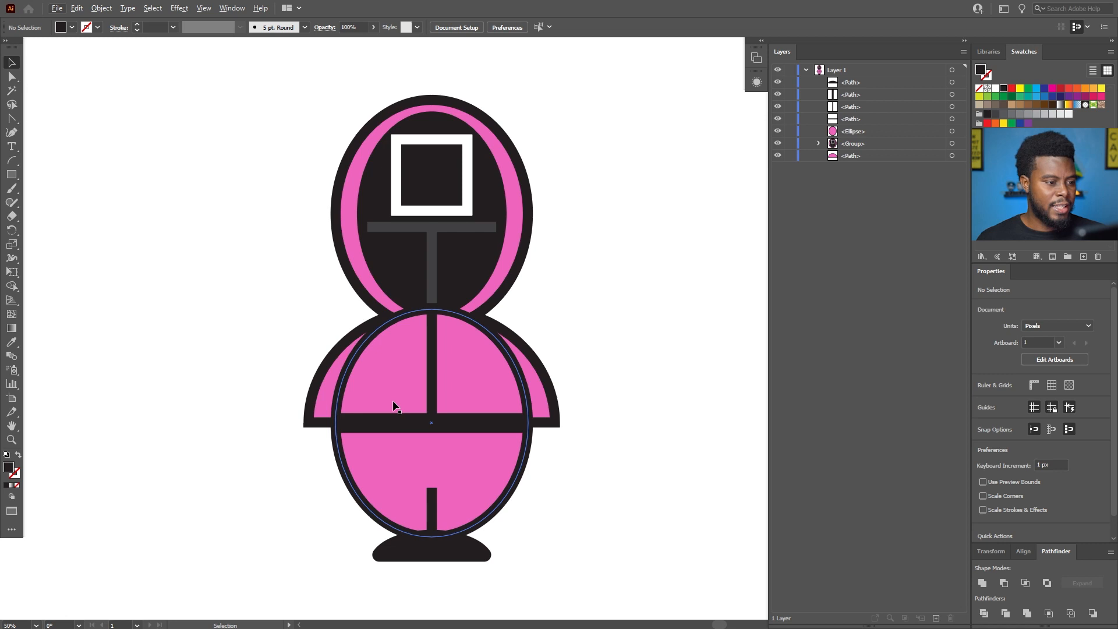
pyautogui.scroll(1, 564, 214)
pyautogui.scroll(-1, 565, 214)
pyautogui.hscroll(-2, 565, 215)
pyautogui.moveTo(542, 149); pyautogui.dragTo(494, 114)
pyautogui.hotkey('ctrl', 'z')
pyautogui.click(610, 145)
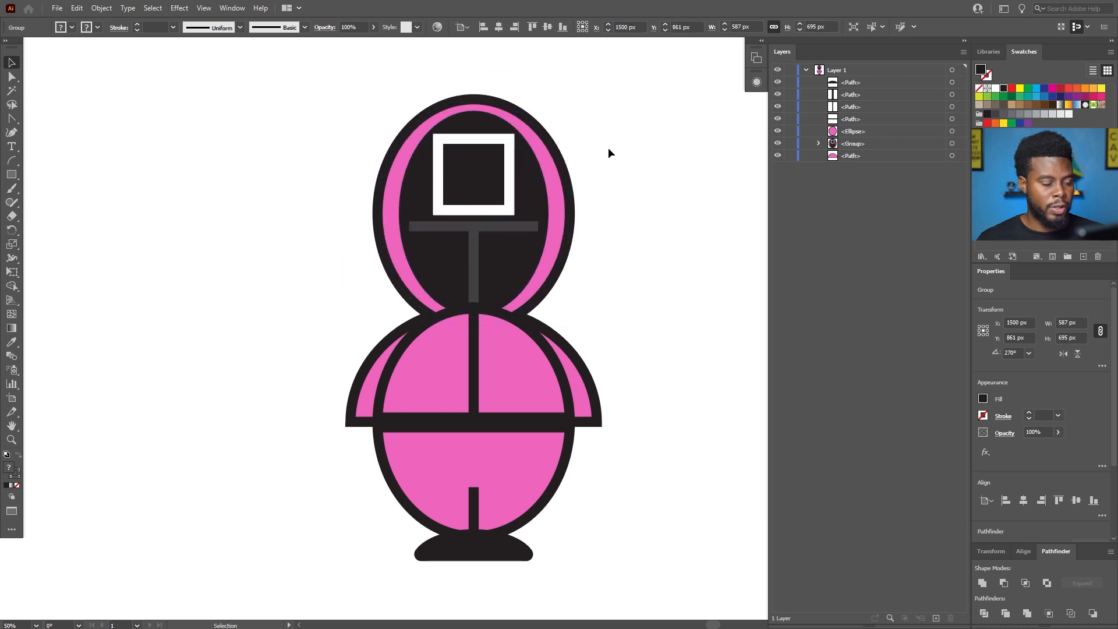
# Bring the hooded head group forward one level so it sits in front of the body ellipse.
pyautogui.scroll(1, 607, 150)
pyautogui.click(522, 180)
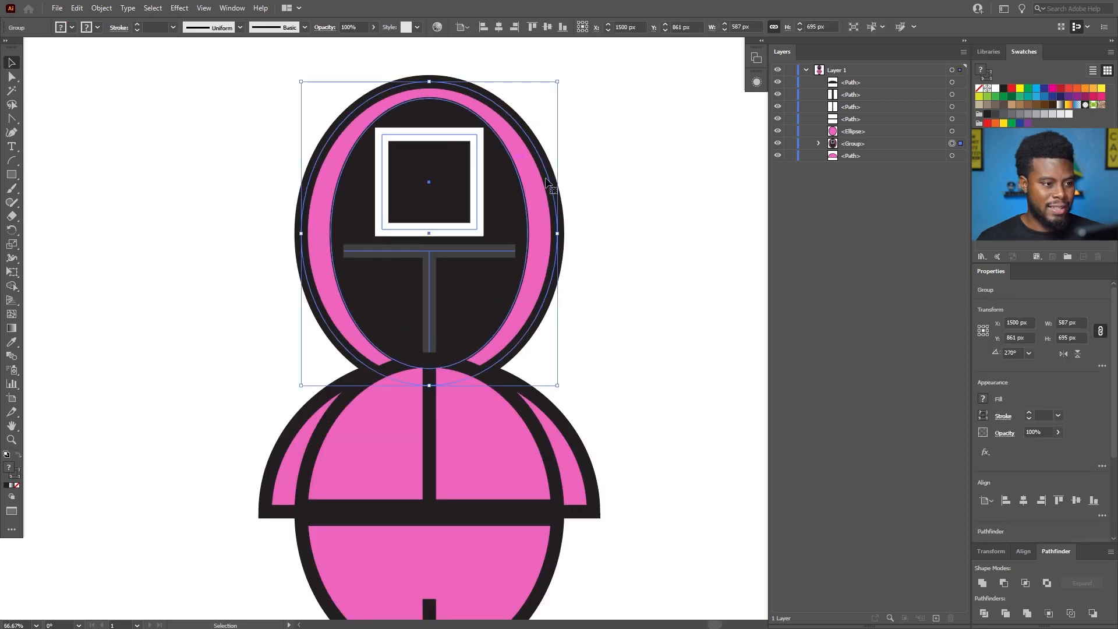
pyautogui.press('a')
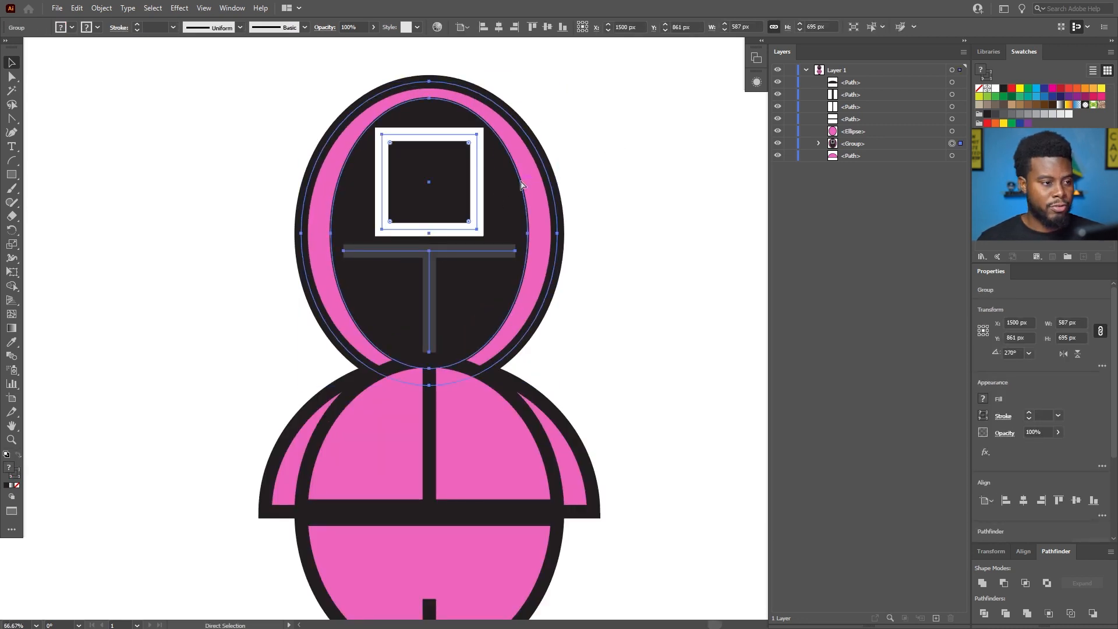
pyautogui.hotkey('ctrl', ']')
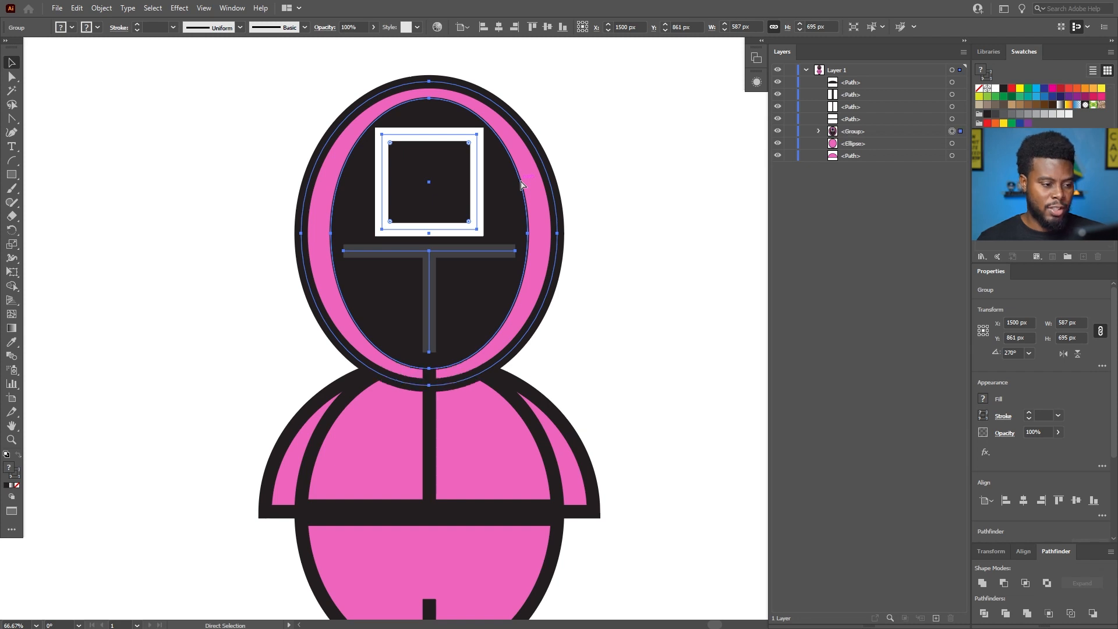
# Nudge the hooded head group straight up to a Y position of 831 px.
pyautogui.scroll(1, 382, 286)
pyautogui.scroll(-1, 427, 285)
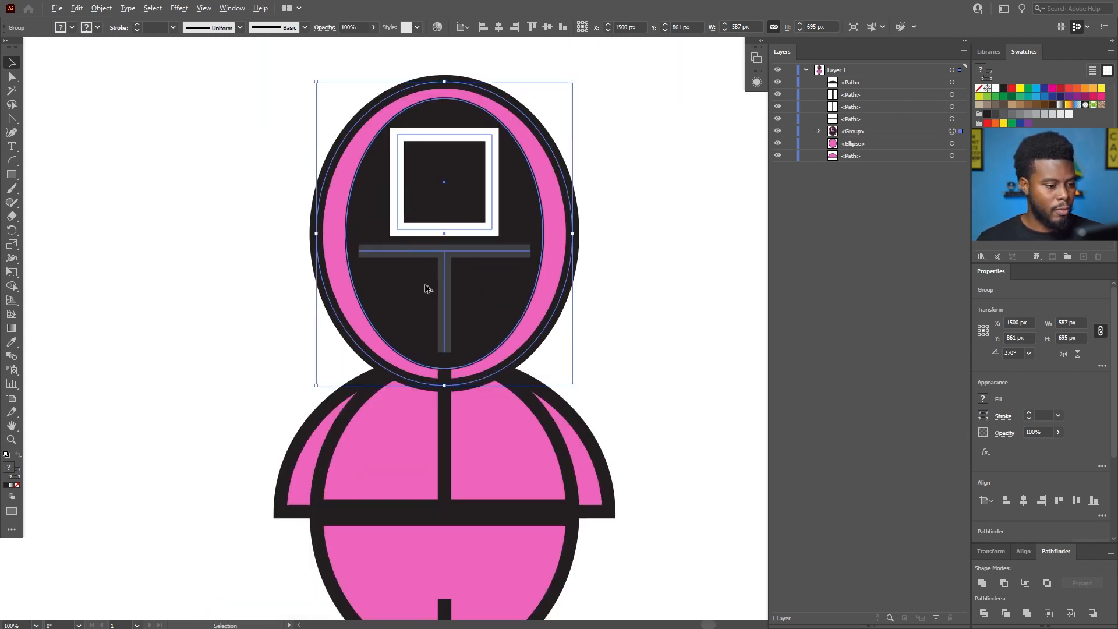
pyautogui.click(654, 334)
pyautogui.click(527, 319)
pyautogui.hotkey('shift', 'Up')
pyautogui.hotkey('shift', 'Up')
pyautogui.hotkey('shift', 'Up')
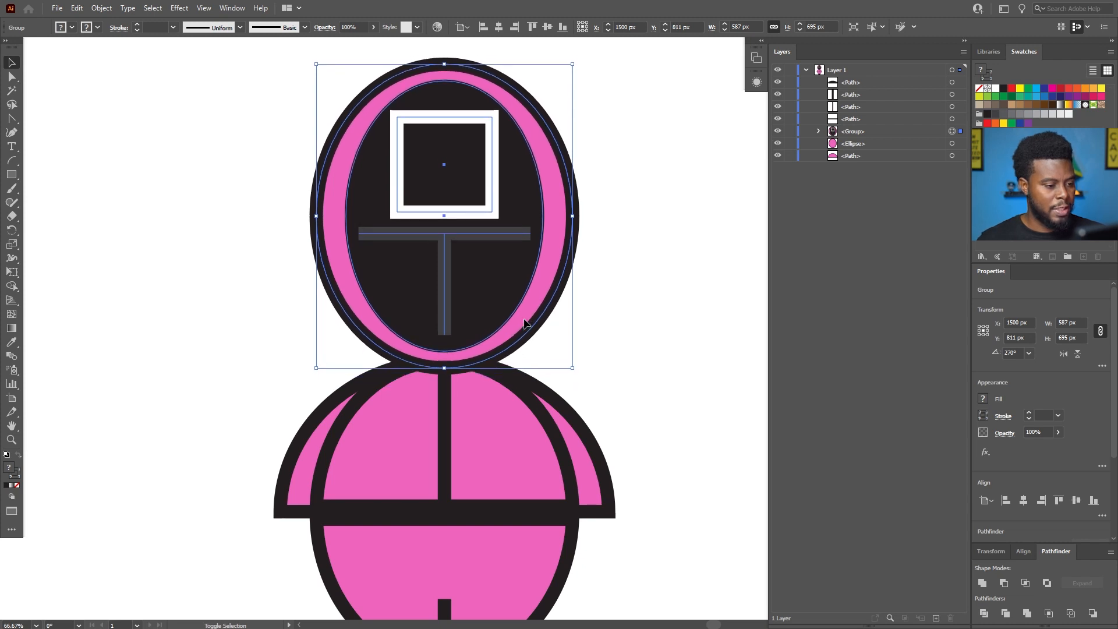
pyautogui.hotkey('shift', 'Up')
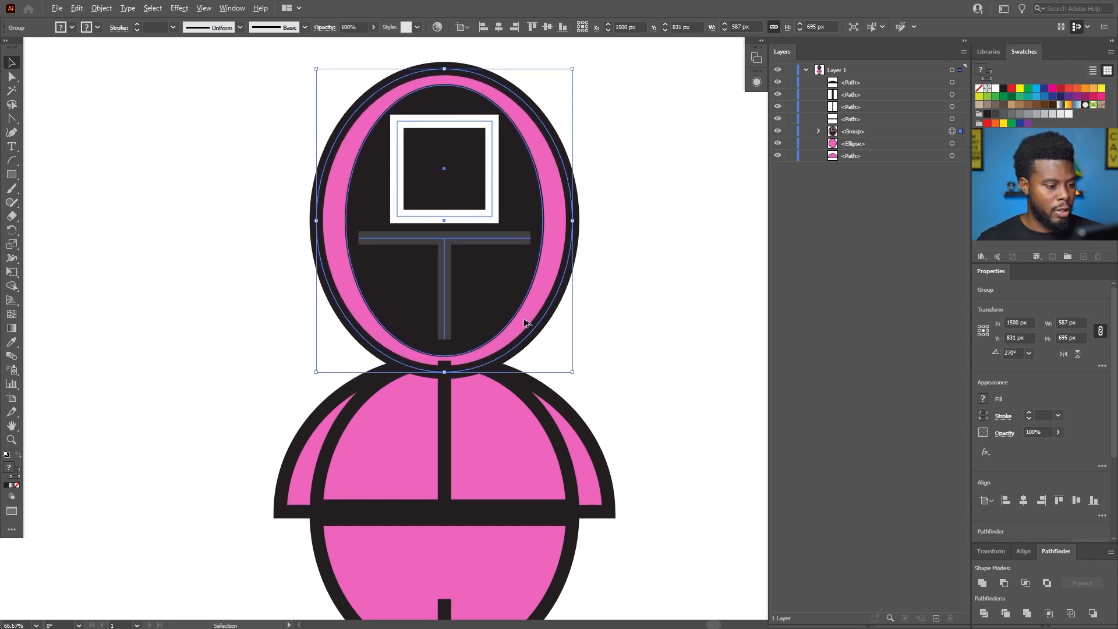
pyautogui.scroll(1, 524, 320)
pyautogui.scroll(-7, 396, 317)
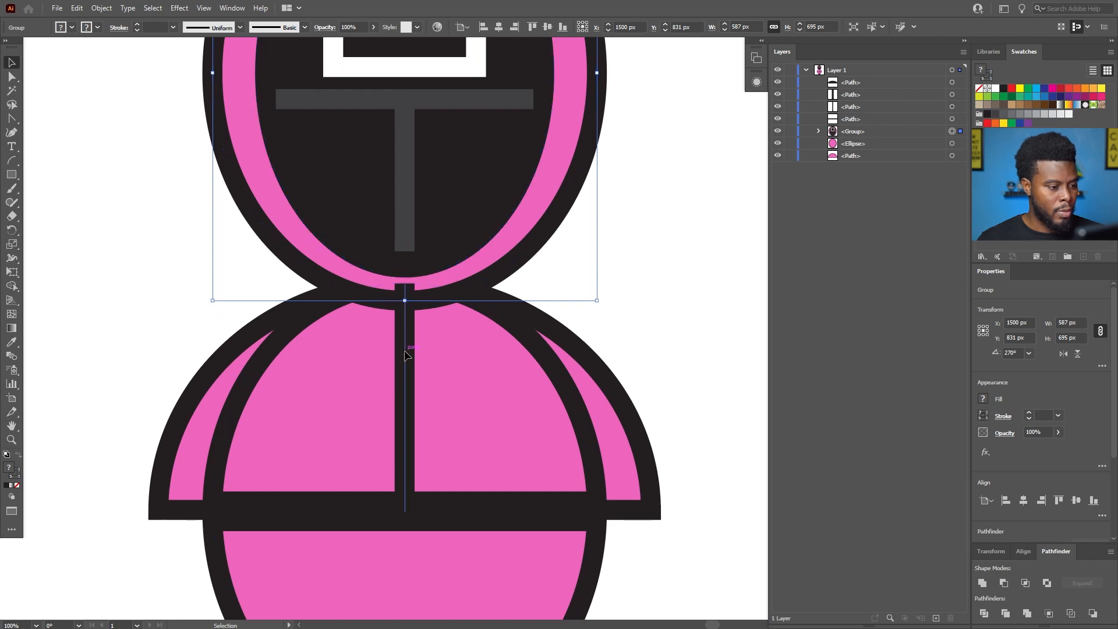
pyautogui.click(402, 356)
pyautogui.press('a')
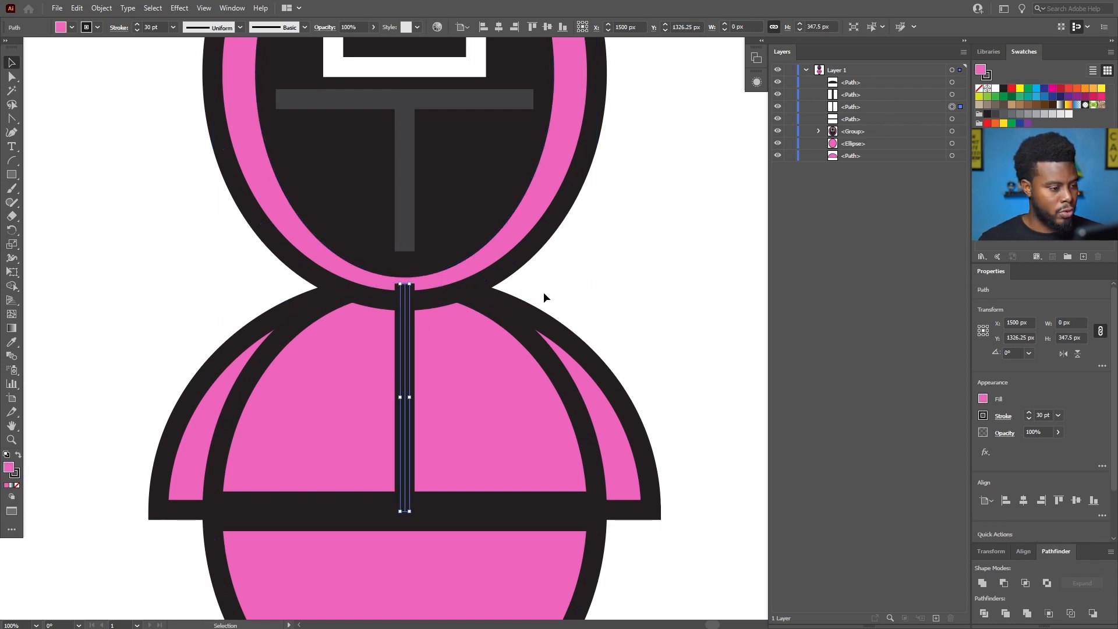
pyautogui.scroll(1, 527, 303)
pyautogui.scroll(-3, 530, 309)
pyautogui.hscroll(-2, 532, 312)
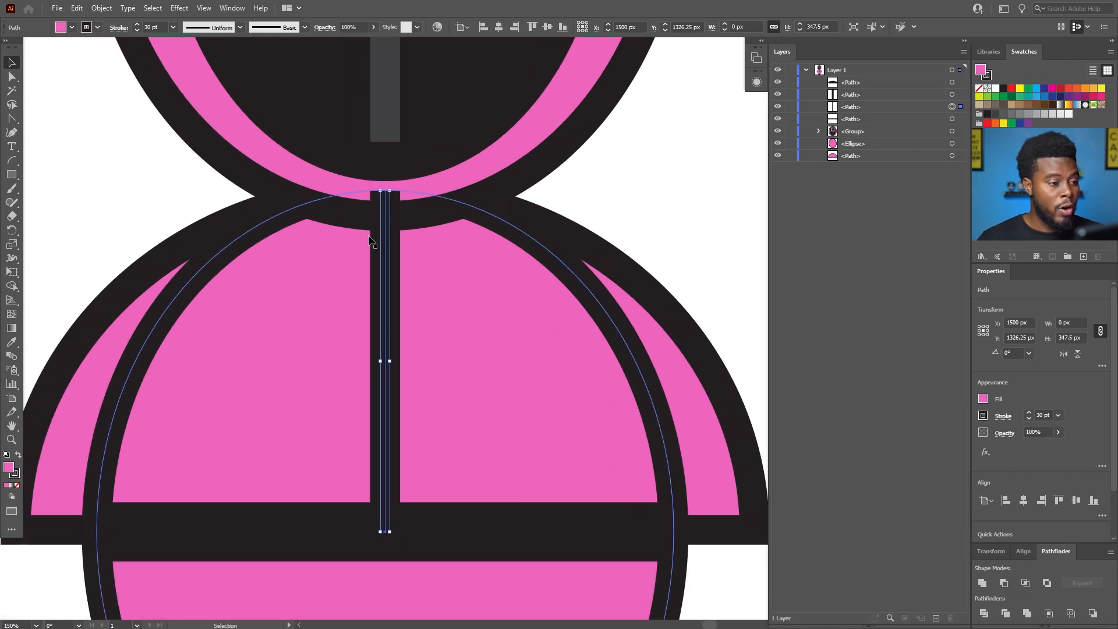
pyautogui.rightClick(384, 246)
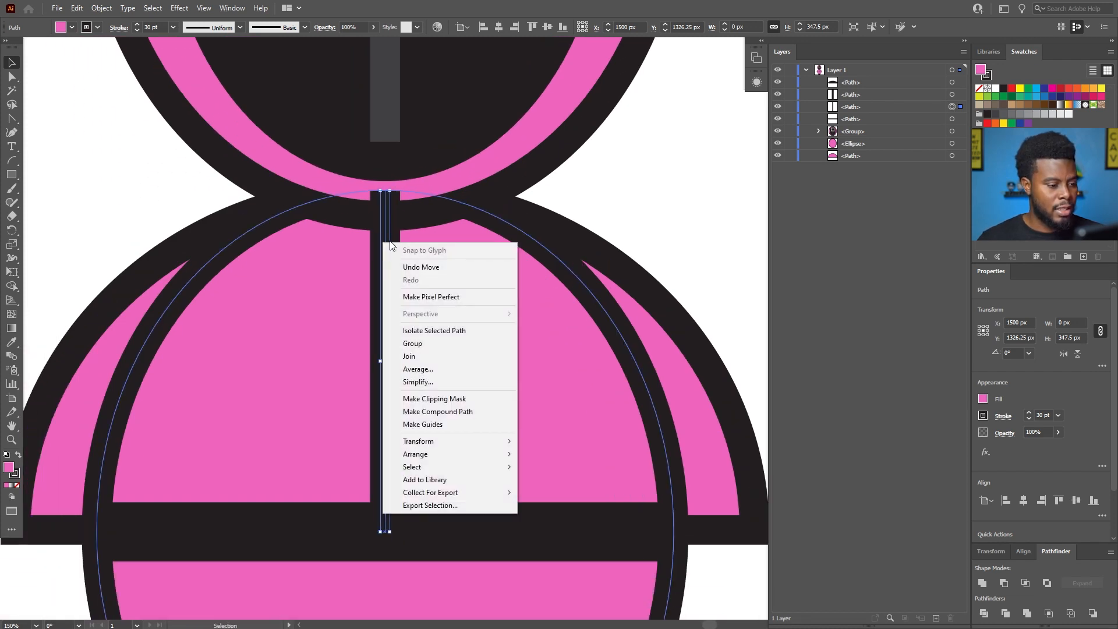
pyautogui.moveTo(487, 457)
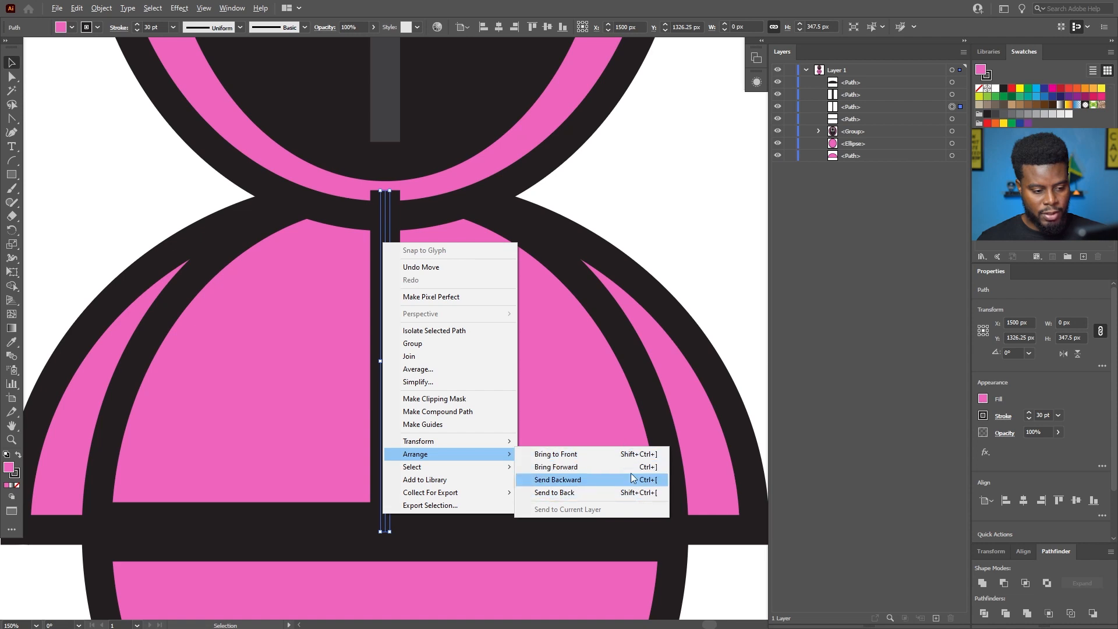
pyautogui.click(676, 230)
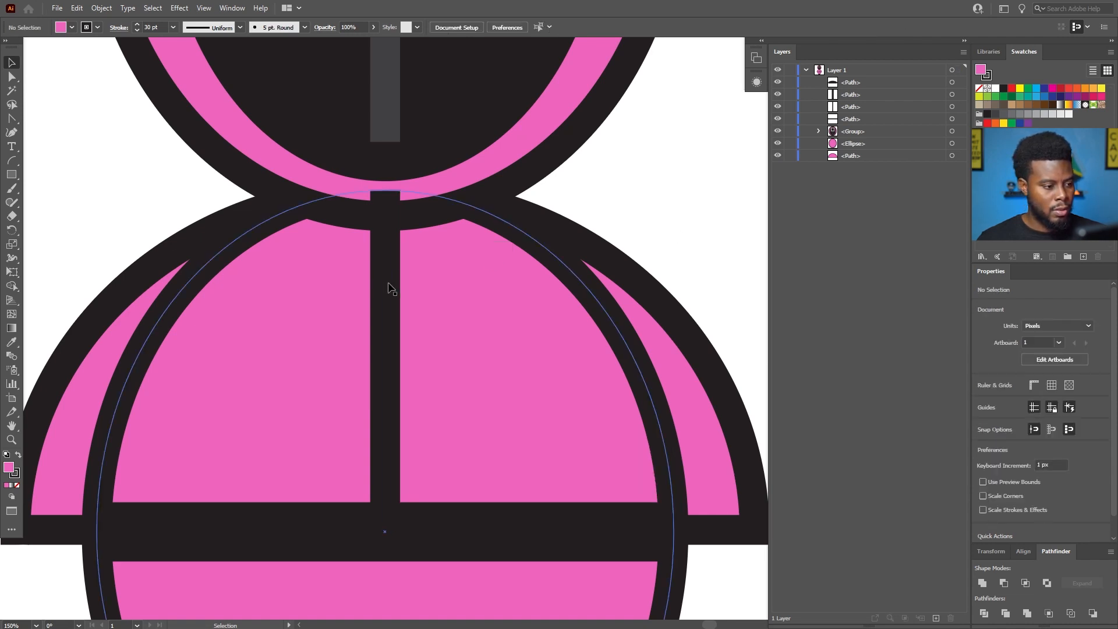
# Try sending the body's vertical center line behind the hooded head group, and return it to its place in front.
pyautogui.click(384, 285)
pyautogui.press('a')
pyautogui.hotkey('ctrl', '[')
pyautogui.hotkey('ctrl', '[')
pyautogui.hotkey('ctrl', '[')
pyautogui.hotkey('ctrl', ']')
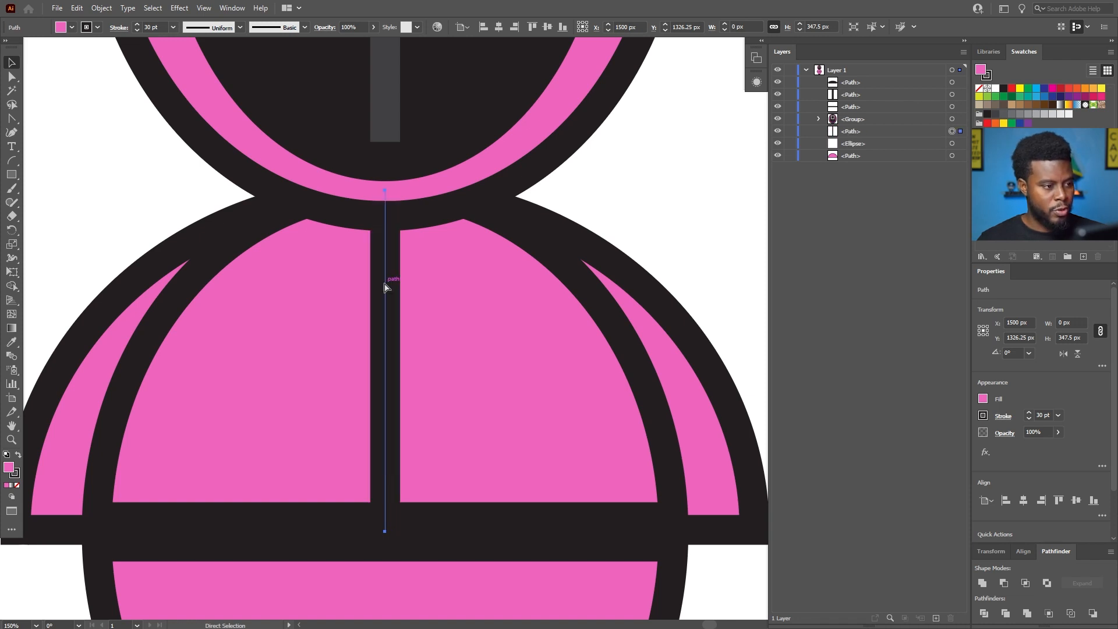
pyautogui.hotkey('ctrl', '[')
pyautogui.hotkey('ctrl', ']')
pyautogui.hotkey('ctrl', ']')
pyautogui.hotkey('ctrl', ']')
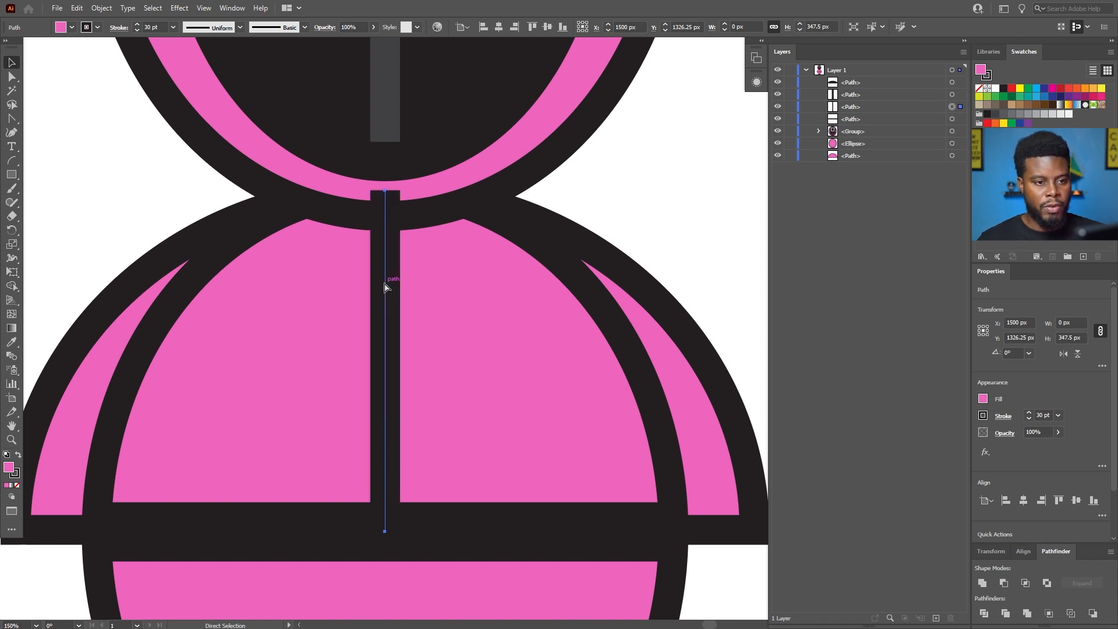
pyautogui.click(903, 109)
pyautogui.press('v')
pyautogui.press('a')
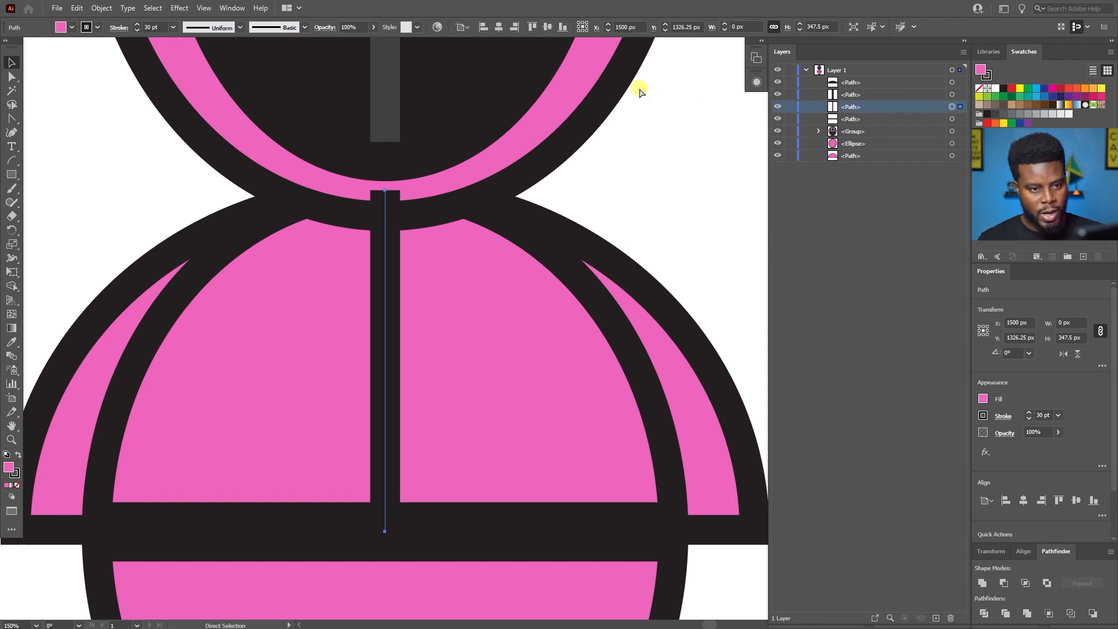
# Send the body's vertical center line backward until it sits behind the hooded head group and in front of the body ellipse, and deselect it.
pyautogui.hotkey('ctrl', '[')
pyautogui.hotkey('ctrl', '[')
pyautogui.hotkey('ctrl', ']')
pyautogui.hotkey('ctrl', '[')
pyautogui.press('v')
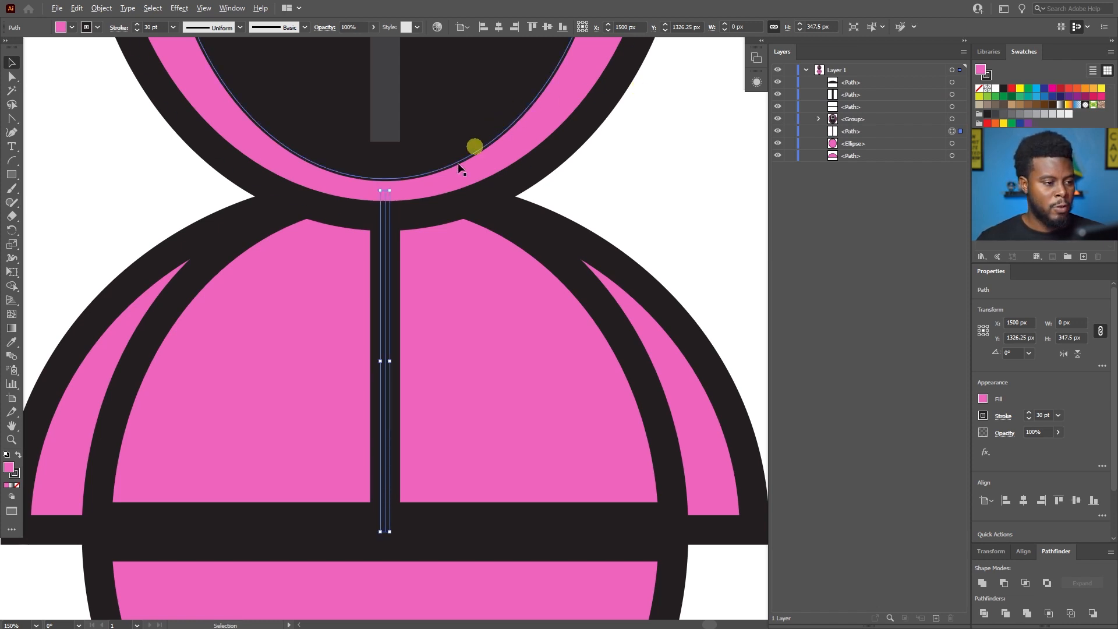
pyautogui.scroll(-1, 390, 239)
pyautogui.click(236, 198)
pyautogui.scroll(2, 314, 251)
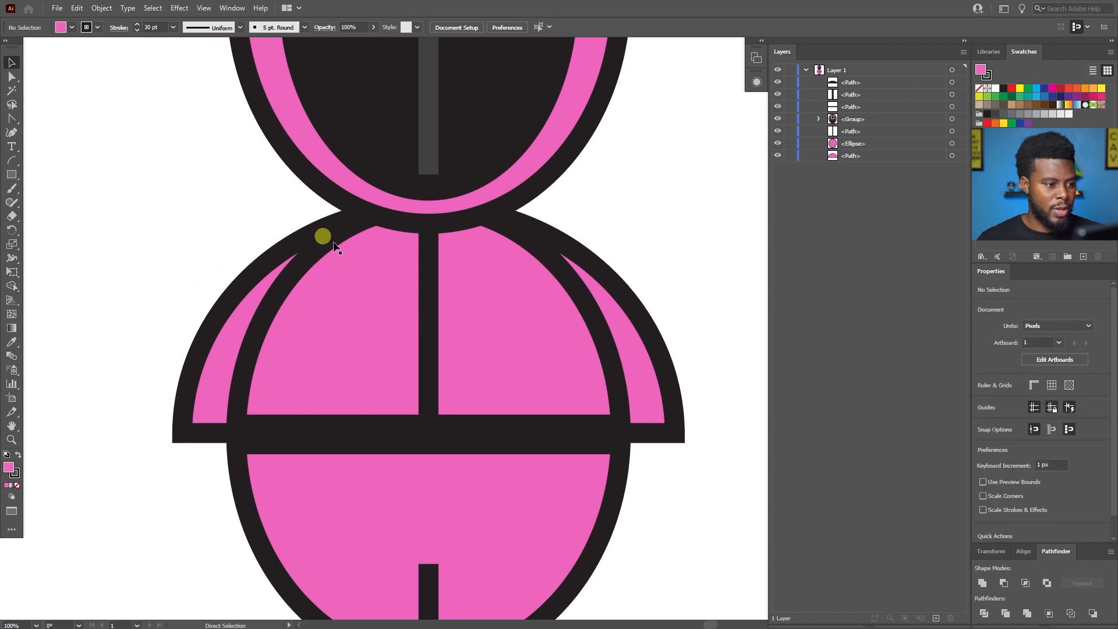
# Draw a straight horizontal line about 63 px long with the Pen tool across the upper part of the body's vertical center line.
pyautogui.scroll(-1, 264, 211)
pyautogui.hscroll(4, 350, 225)
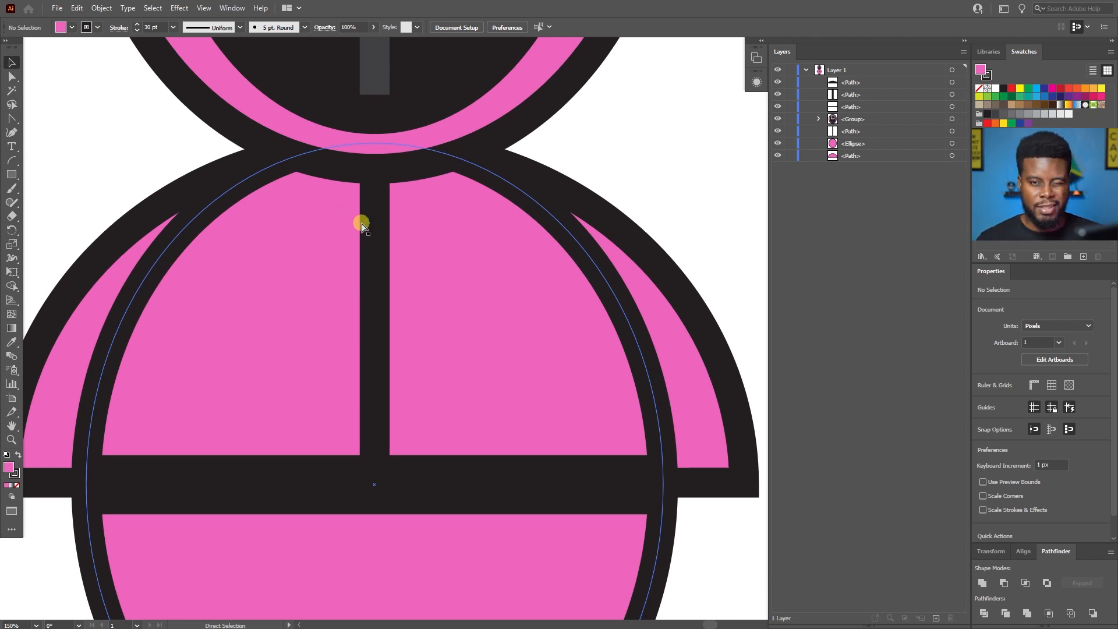
pyautogui.scroll(2, 360, 222)
pyautogui.hscroll(1, 357, 222)
pyautogui.scroll(-1, 361, 222)
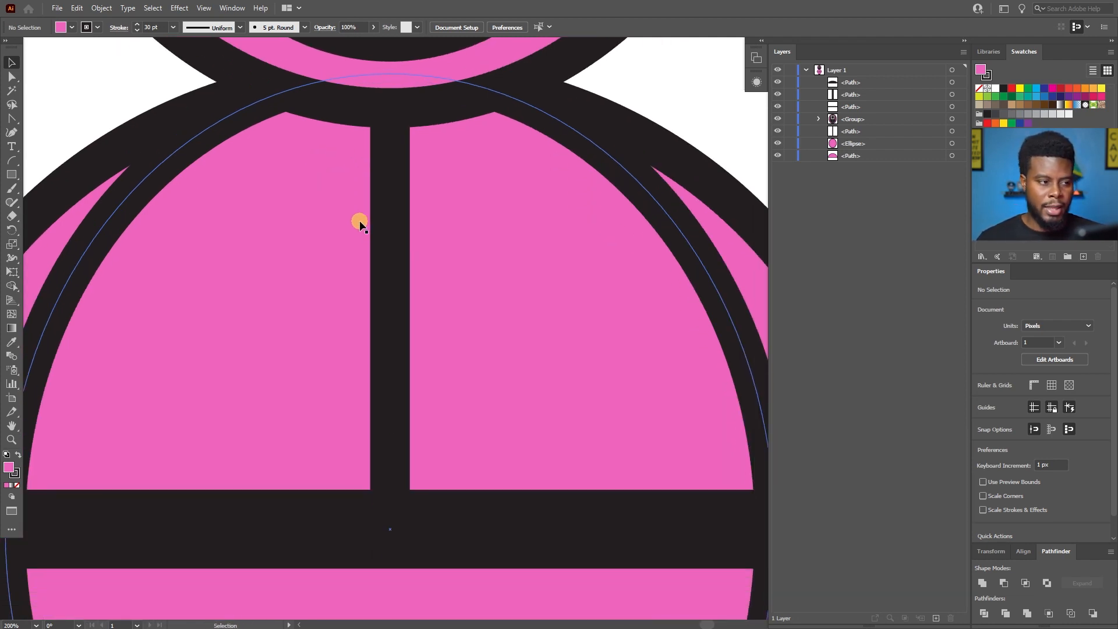
pyautogui.press('p')
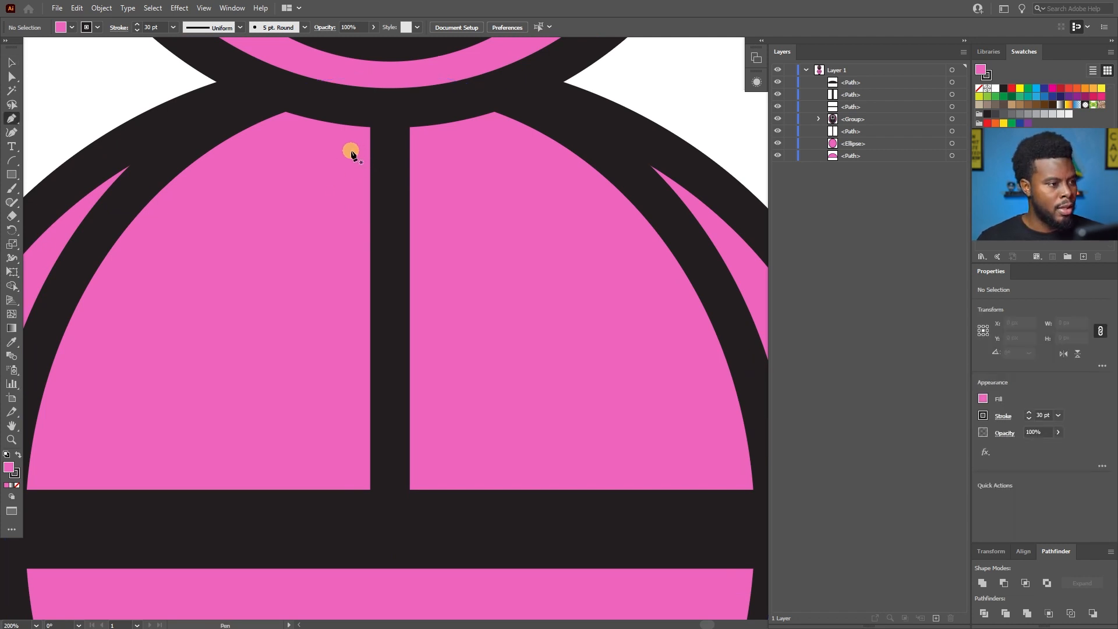
pyautogui.click(350, 151)
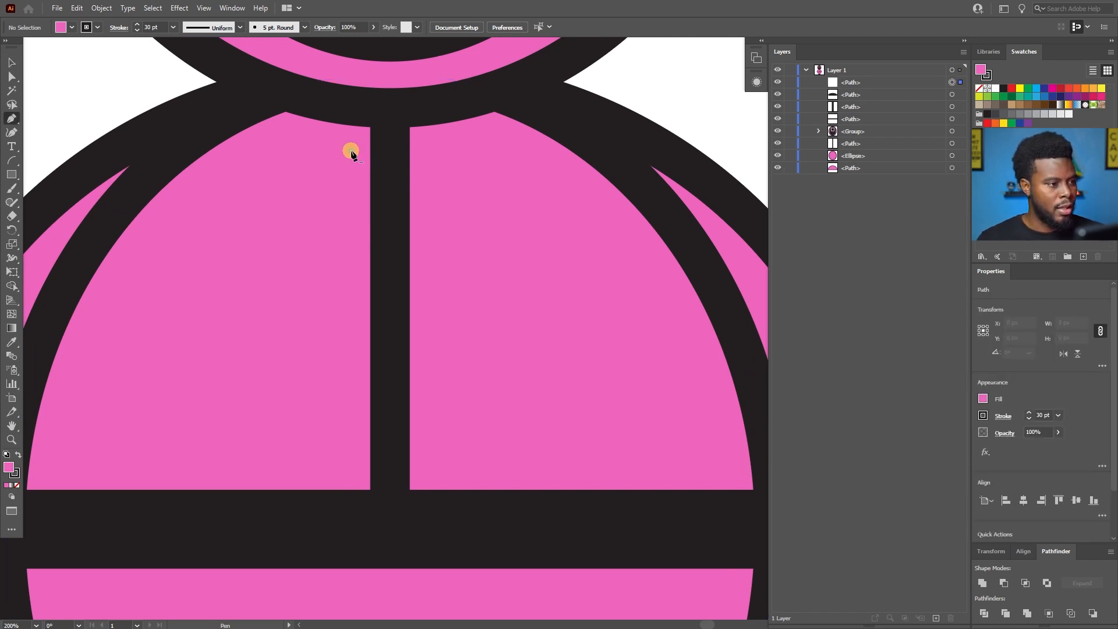
pyautogui.click(424, 150)
pyautogui.press('ctrl')
pyautogui.moveTo(427, 152); pyautogui.dragTo(432, 146)
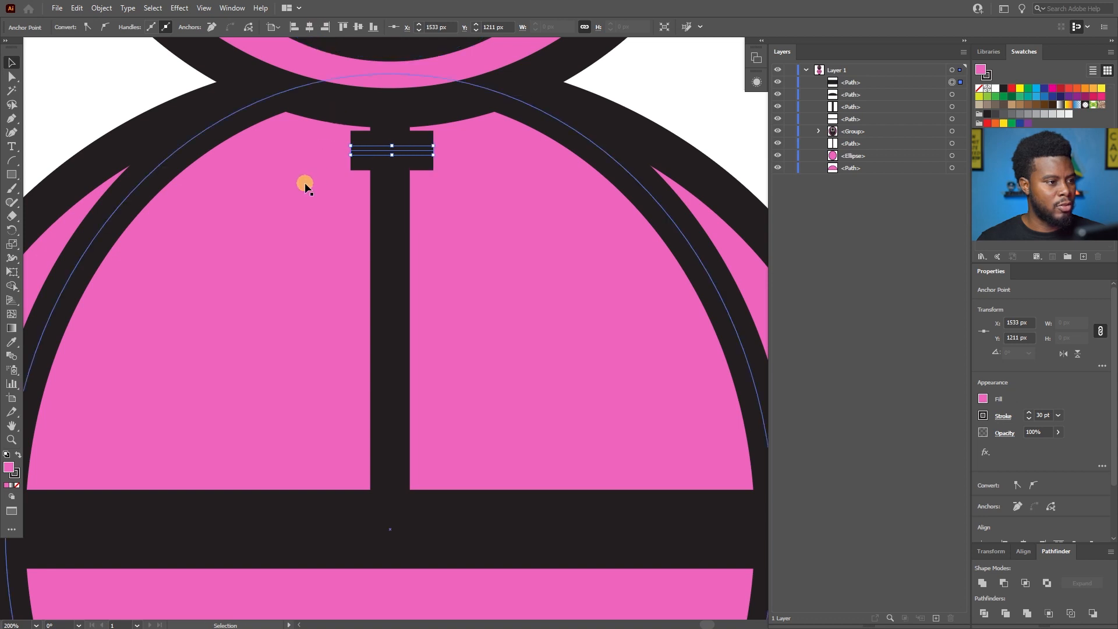
# Center the short horizontal line horizontally at X 1500 px and nudge it down to a Y position of 1221 px.
pyautogui.click(364, 163)
pyautogui.click(391, 150)
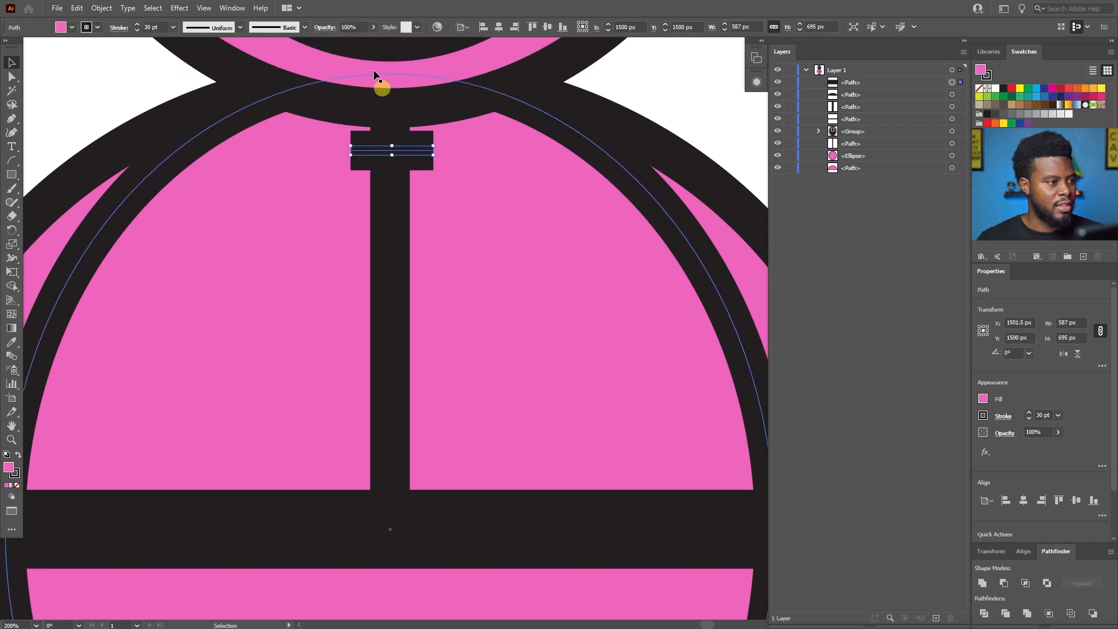
pyautogui.click(499, 27)
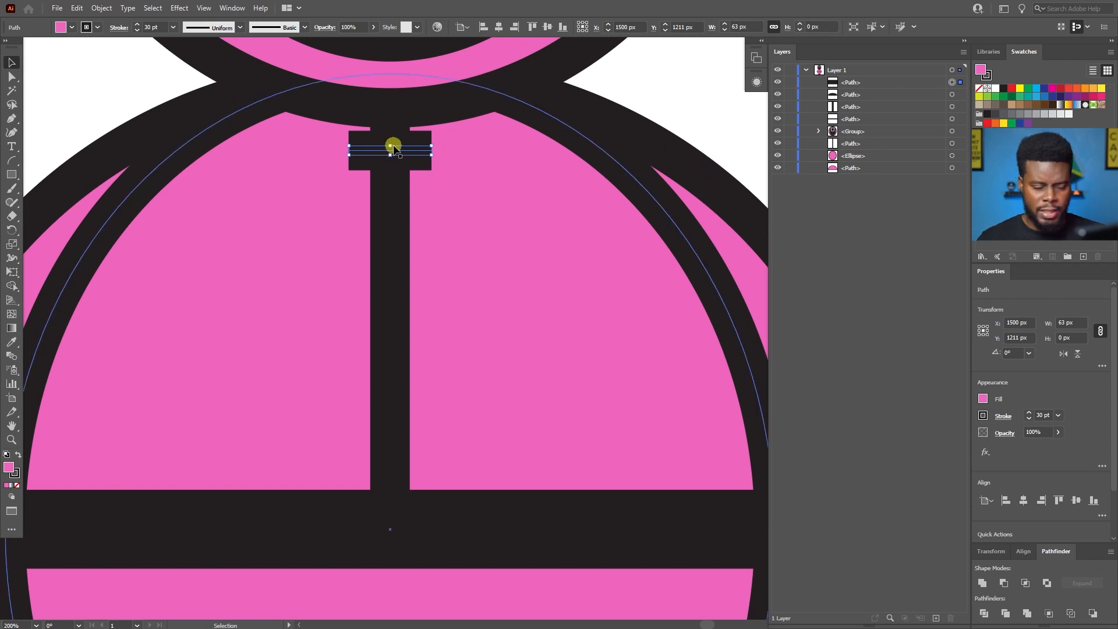
pyautogui.hotkey('shift', 'Down')
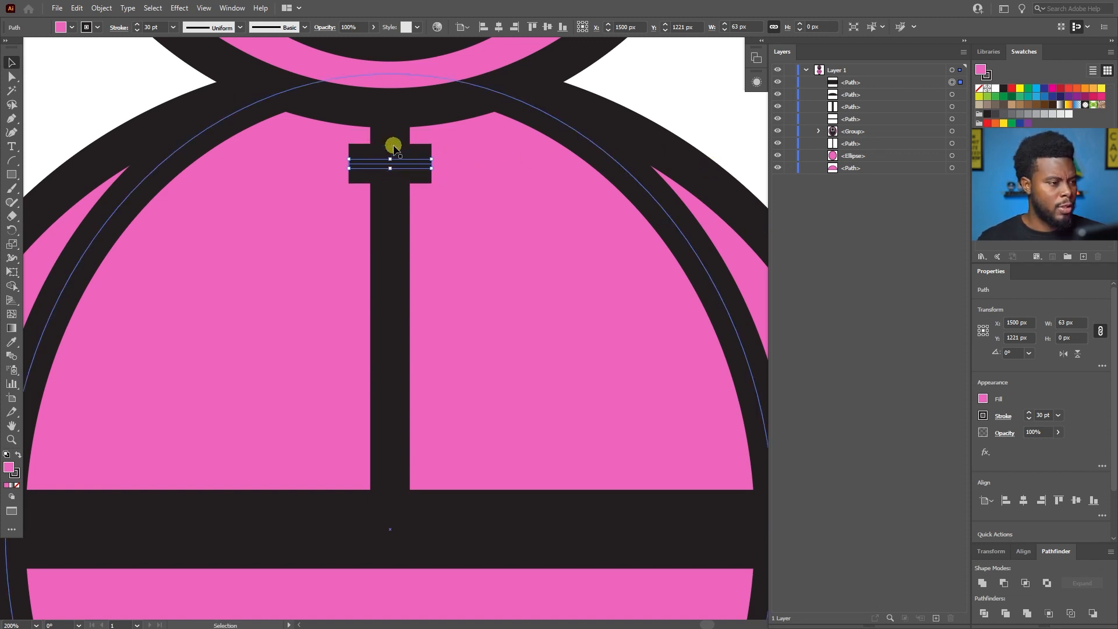
# Duplicate the short horizontal zipper tooth straight down, placing the copy at a Y position of 1261 px.
pyautogui.scroll(-2, 394, 149)
pyautogui.scroll(1, 259, 128)
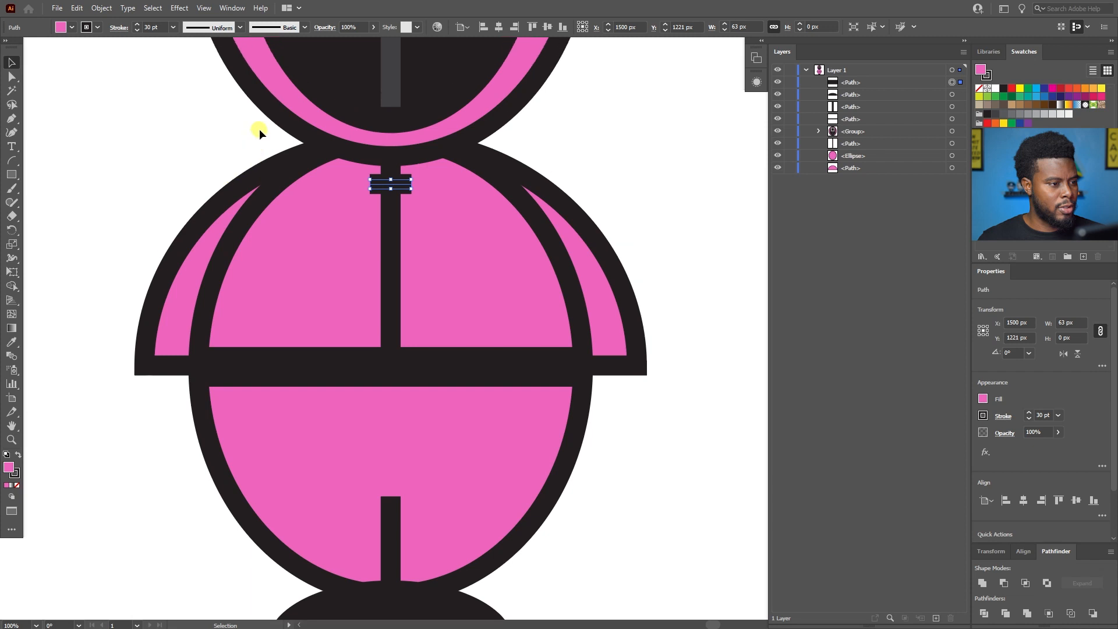
pyautogui.scroll(1, 370, 204)
pyautogui.scroll(2, 376, 204)
pyautogui.scroll(-1, 438, 169)
pyautogui.scroll(-1, 450, 125)
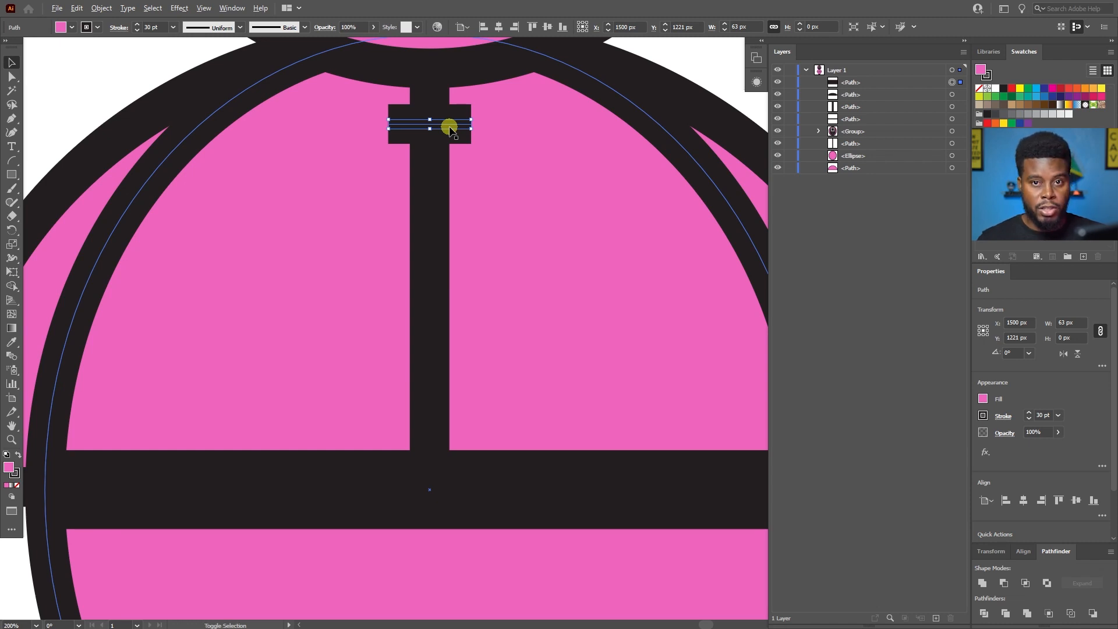
pyautogui.hotkey('alt', 'shift', 'Down')
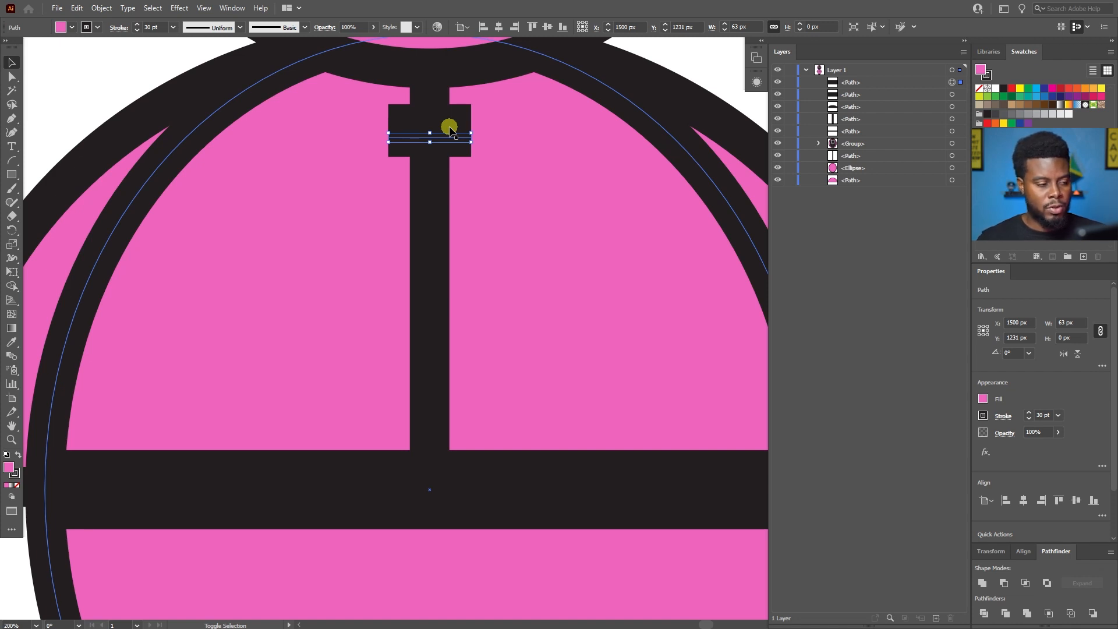
pyautogui.hotkey('shift', 'Down')
pyautogui.hotkey('shift', 'Down')
pyautogui.hotkey('shift', 'Down')
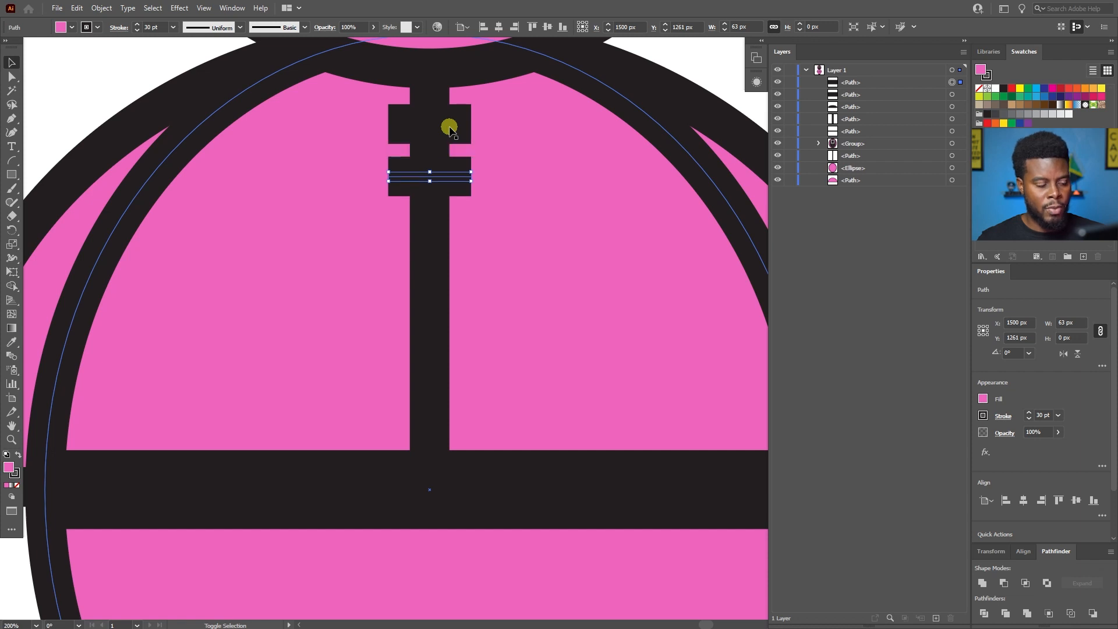
# Add a third and a fourth zipper tooth below by duplicating downward at 40 px spacing, ending at Y 1341 px.
pyautogui.hotkey('alt', 'shift', 'Down')
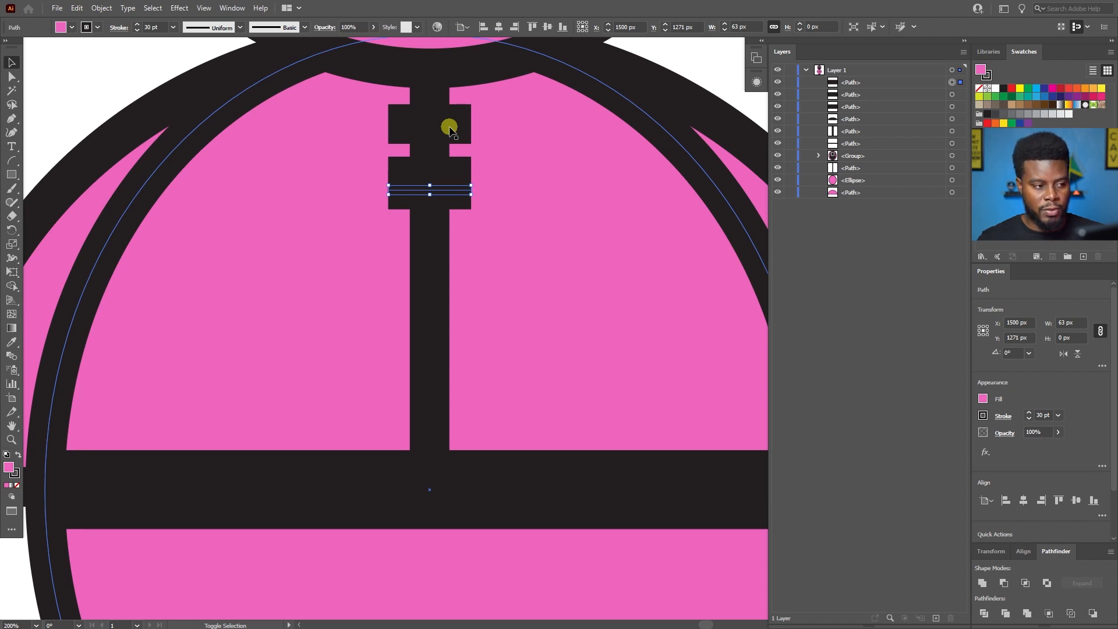
pyautogui.hotkey('alt', 'shift', 'Down')
pyautogui.hotkey('alt', 'shift', 'Down')
pyautogui.hotkey('alt', 'shift', 'Down')
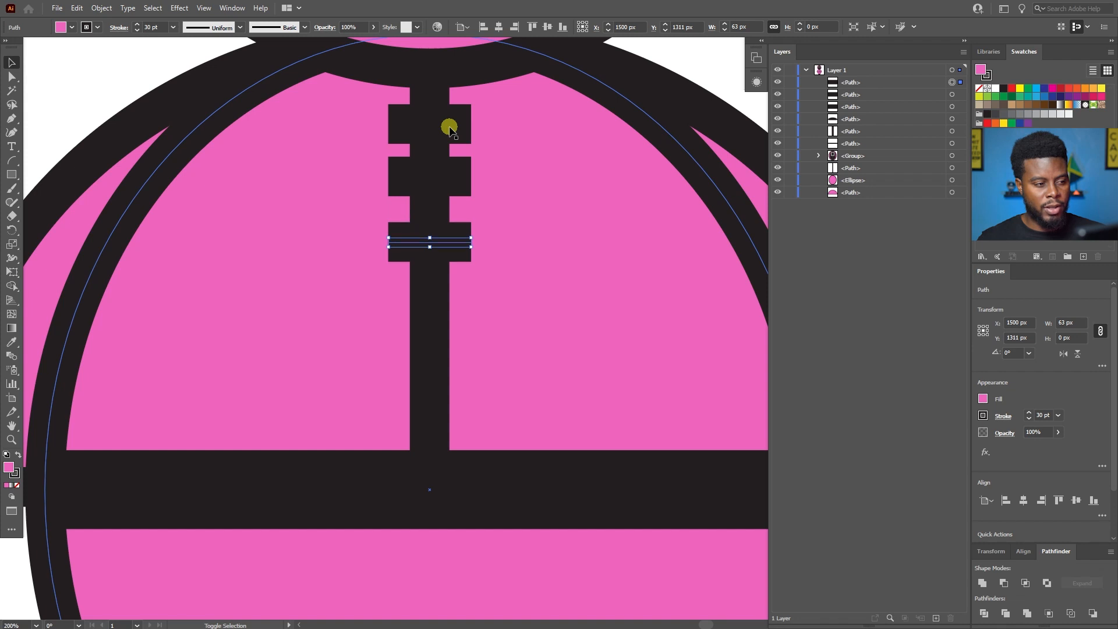
pyautogui.hotkey('alt', 'shift', 'Down')
pyautogui.hotkey('shift', 'Down')
pyautogui.hotkey('shift', 'Down')
pyautogui.hotkey('shift', 'Down')
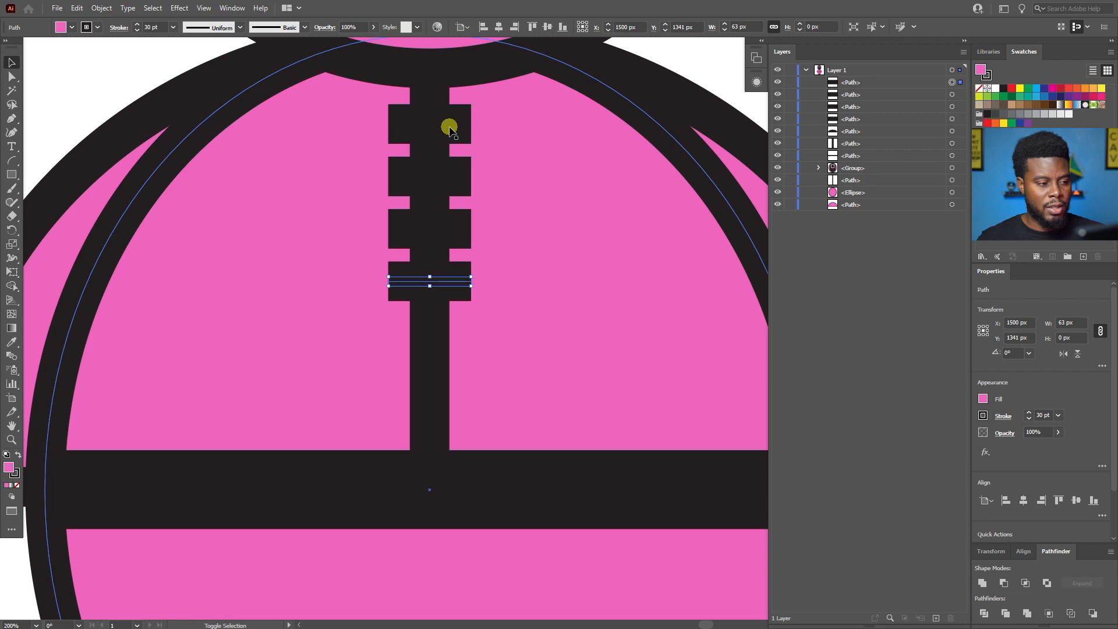
# Duplicate the lowest zipper tooth downward two more times, placing the copies at Y 1381 px and Y 1421 px.
pyautogui.hotkey('alt', 'shift', 'Down')
pyautogui.hotkey('shift', 'Down')
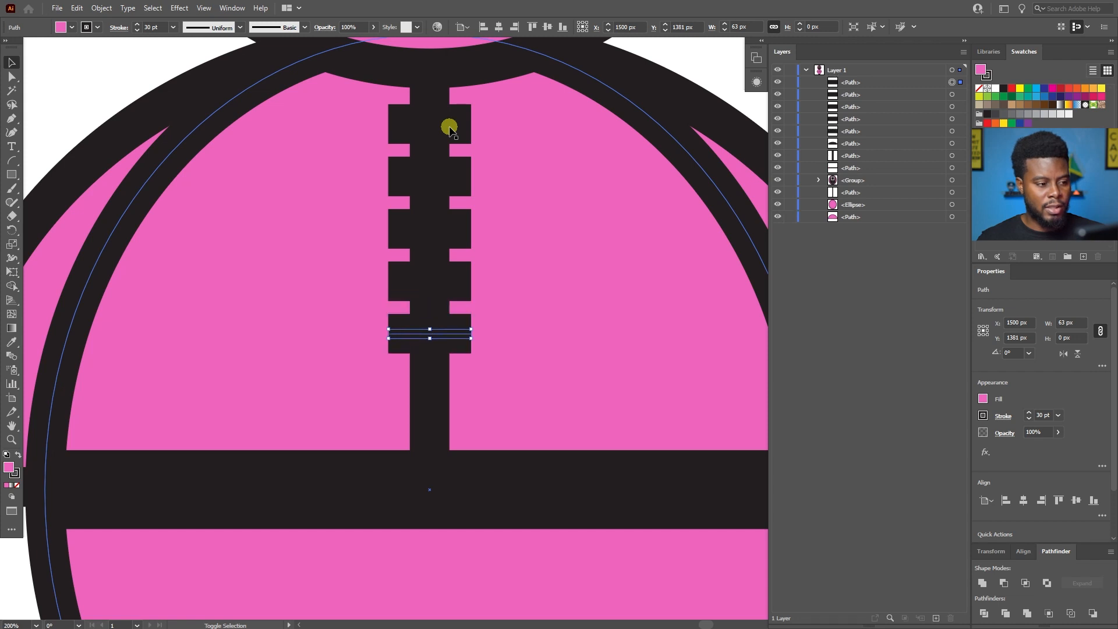
pyautogui.hotkey('alt', 'shift', 'Down')
pyautogui.hotkey('shift', 'Down')
pyautogui.hotkey('shift', 'Down')
pyautogui.hotkey('shift', 'Down')
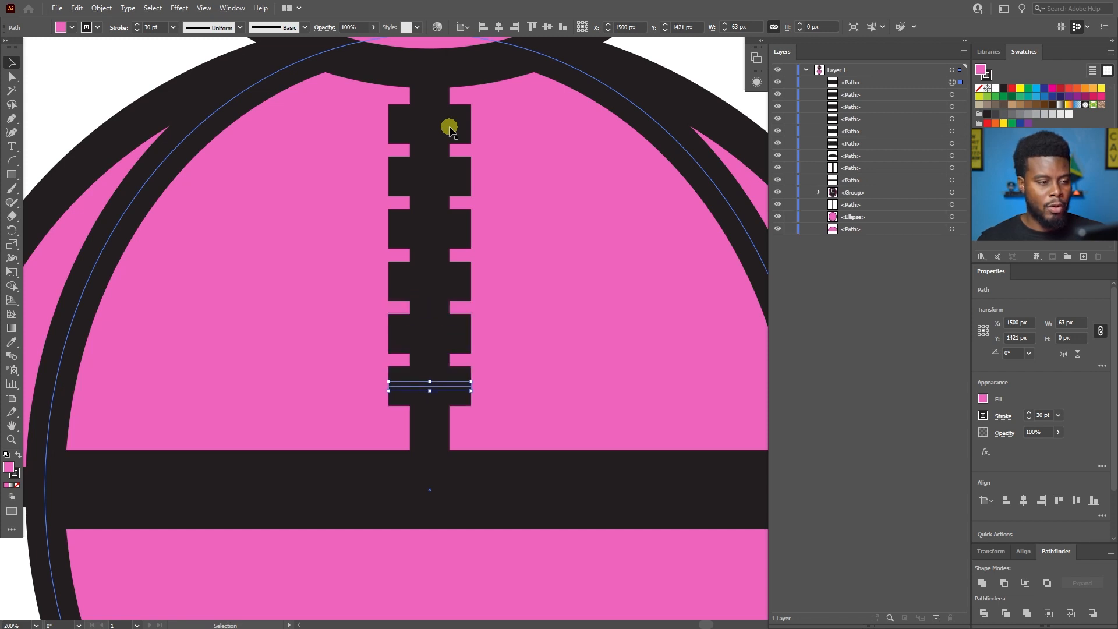
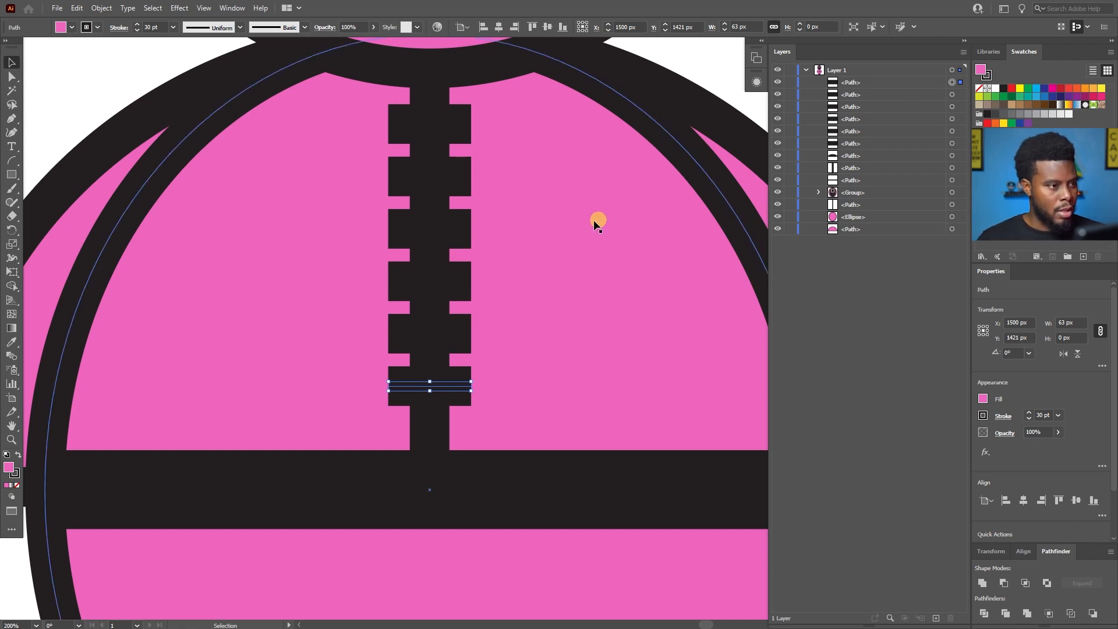
# Select all six short horizontal zipper teeth and group them.
pyautogui.keyDown('shift'); pyautogui.click(457, 123); pyautogui.keyUp('shift')
pyautogui.keyDown('shift'); pyautogui.click(459, 231); pyautogui.keyUp('shift')
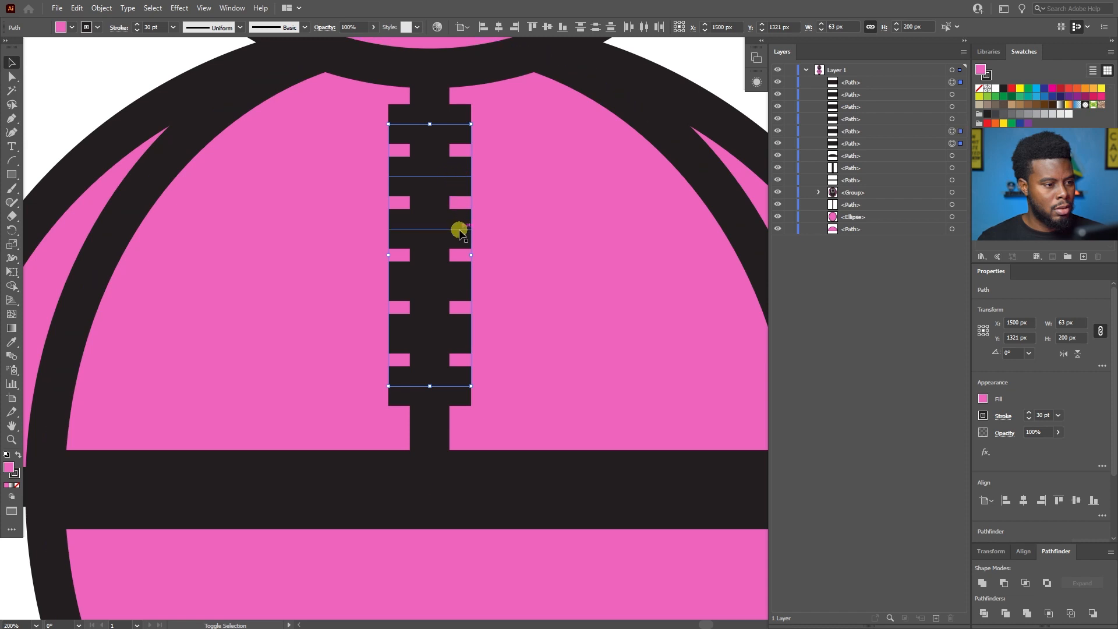
pyautogui.keyDown('shift'); pyautogui.click(459, 282); pyautogui.keyUp('shift')
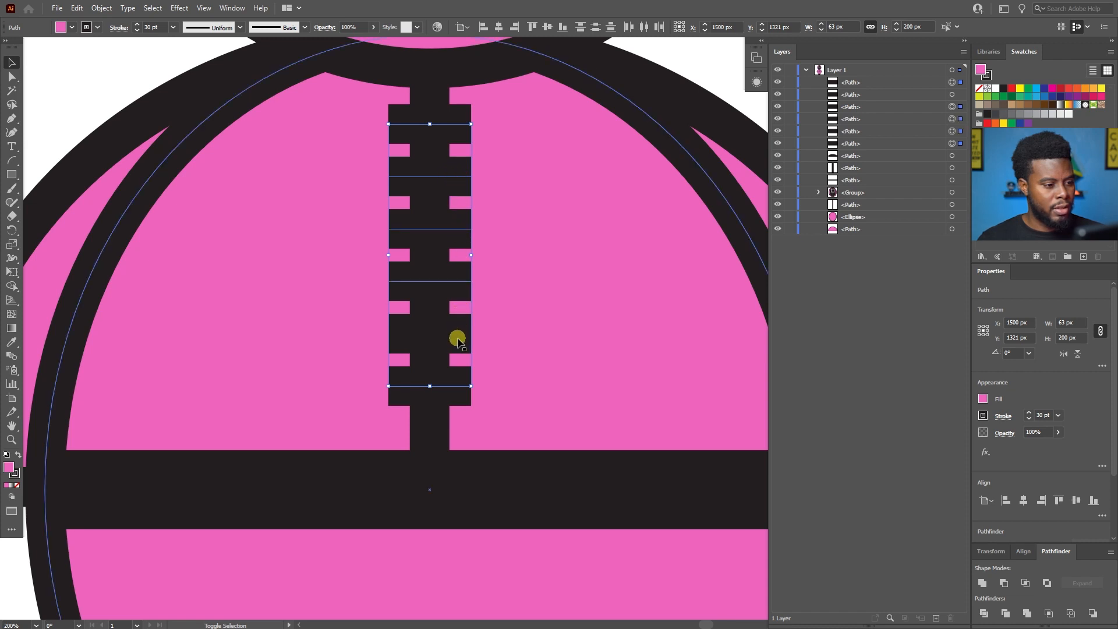
pyautogui.press('a')
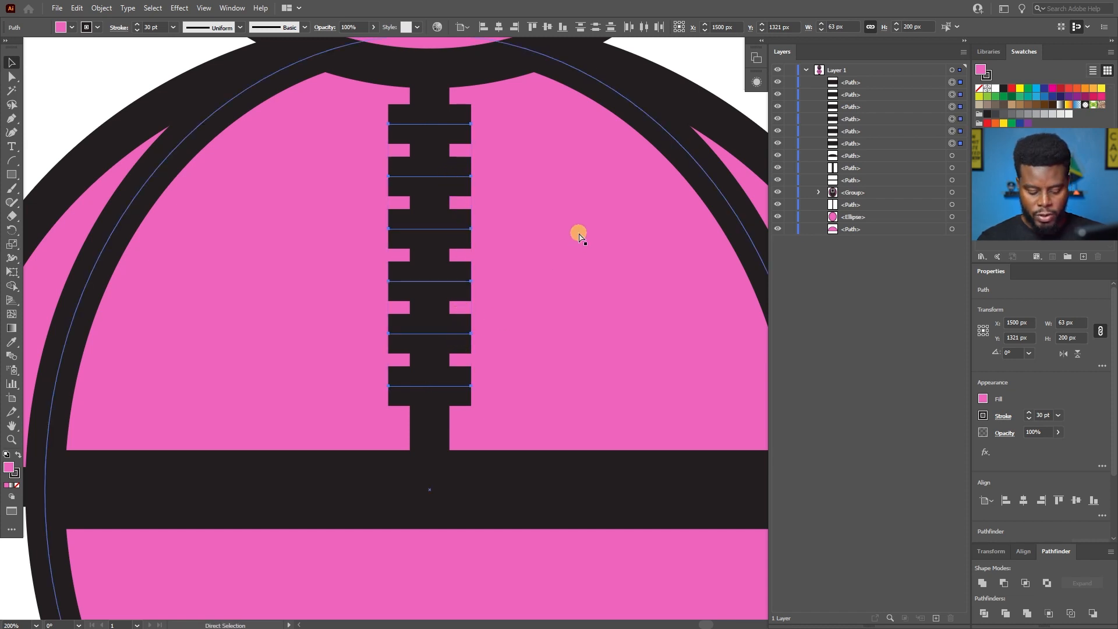
pyautogui.hotkey('ctrl', 'g')
pyautogui.press('v')
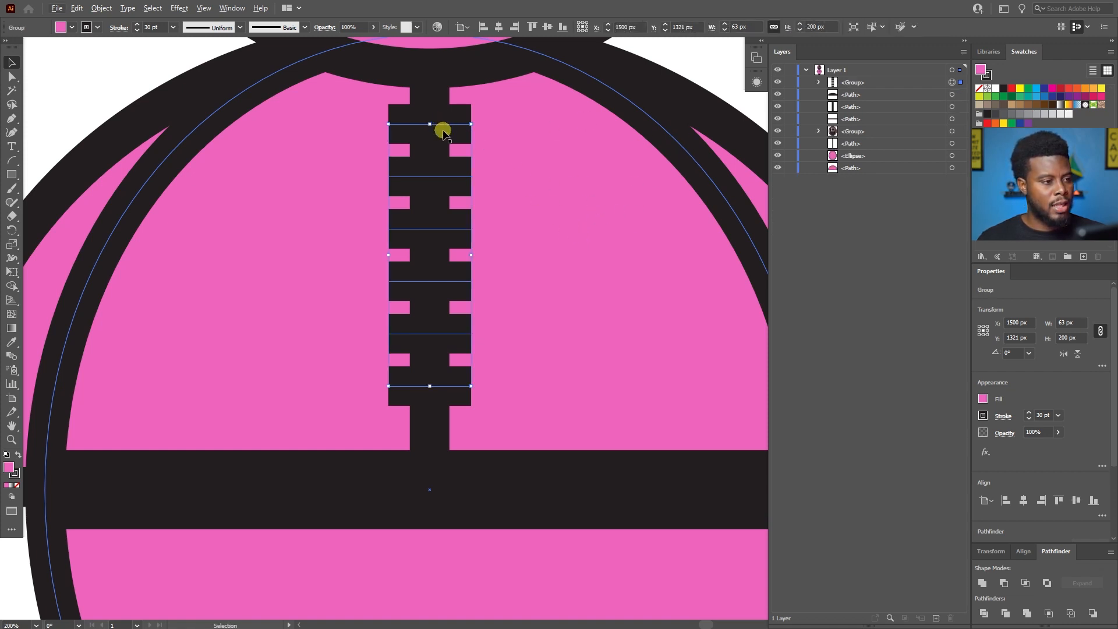
# Nudge the zipper teeth group down to a Y position of 1329 px, then deselect it.
pyautogui.press('Down')
pyautogui.press('Down')
pyautogui.press('Down')
pyautogui.press('Down')
pyautogui.press('Down')
pyautogui.press('Down')
pyautogui.press('Down')
pyautogui.press('Down')
pyautogui.press('Down')
pyautogui.press('Down')
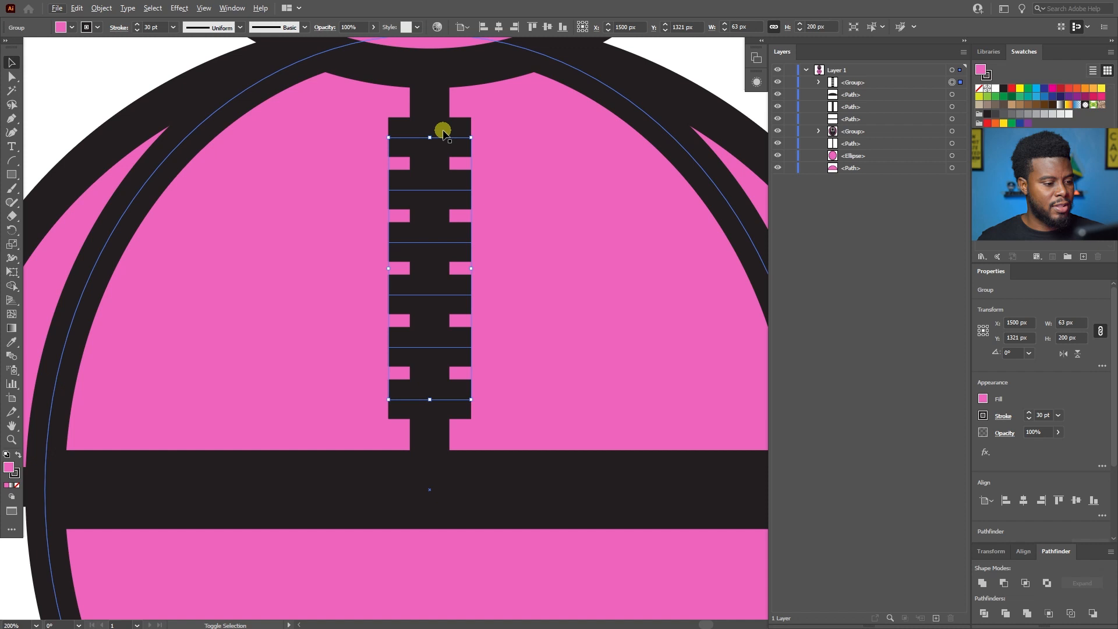
pyautogui.press('Up')
pyautogui.scroll(-3, 462, 148)
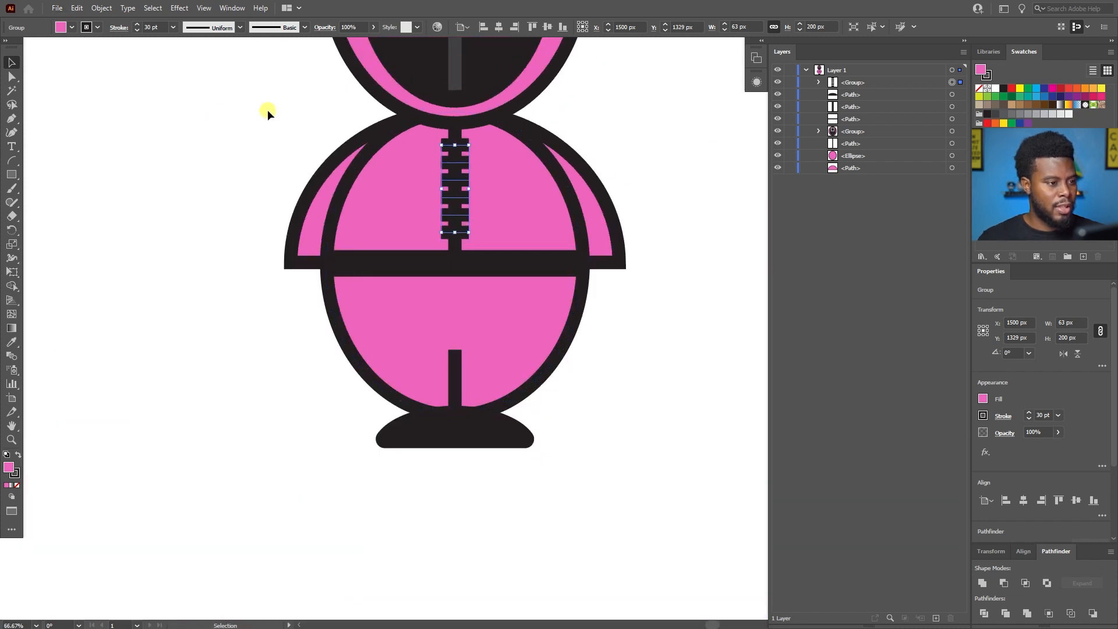
pyautogui.click(267, 109)
# Examine the character's masked head, zipper, belt, arms and feet to check how the drawing looks so far.
pyautogui.scroll(1, 288, 124)
pyautogui.scroll(2, 290, 127)
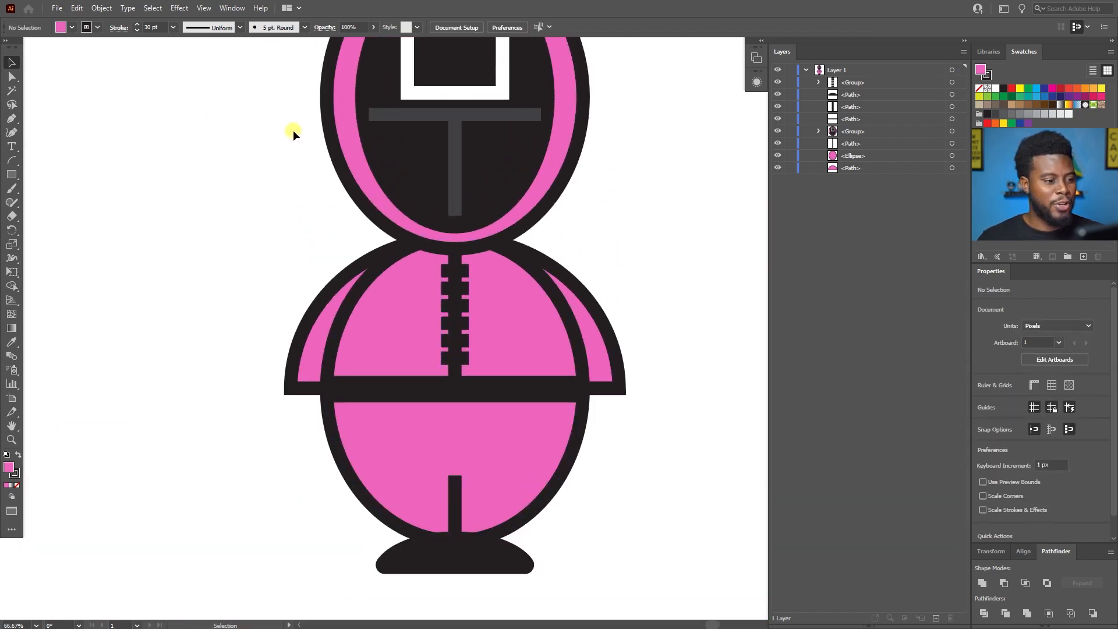
pyautogui.scroll(3, 293, 131)
pyautogui.scroll(-1, 294, 130)
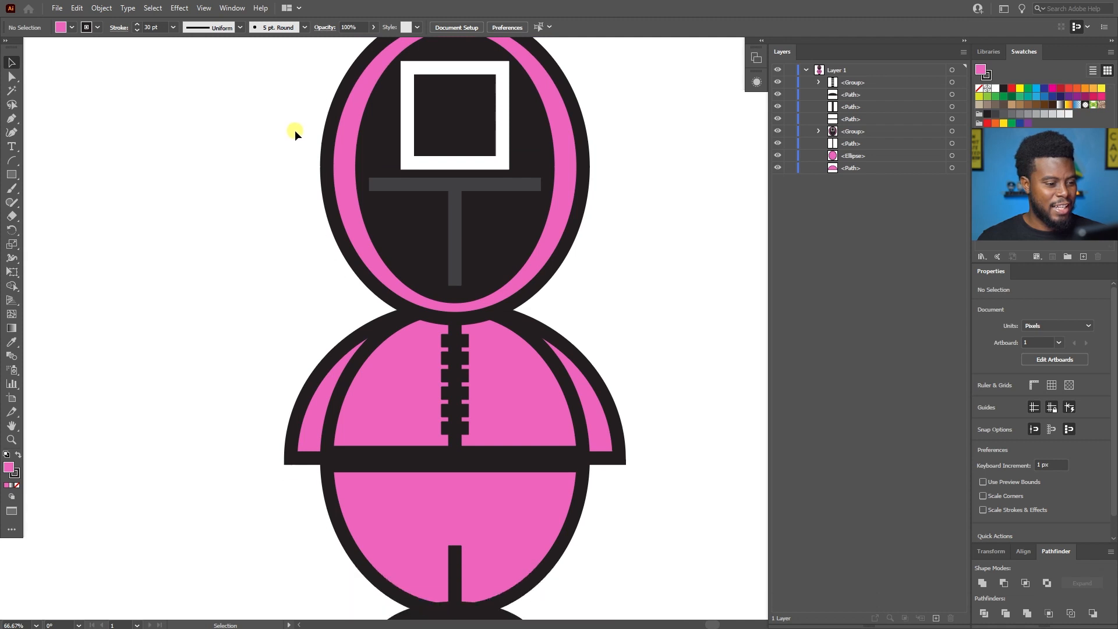
pyautogui.scroll(-1, 295, 130)
pyautogui.click(459, 299)
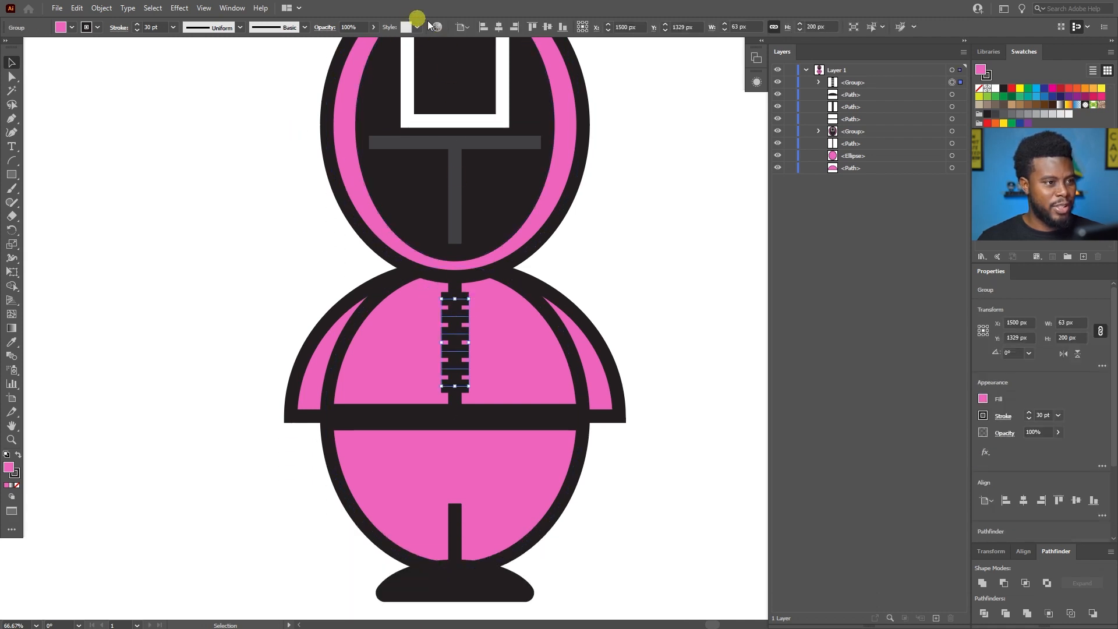
pyautogui.click(629, 249)
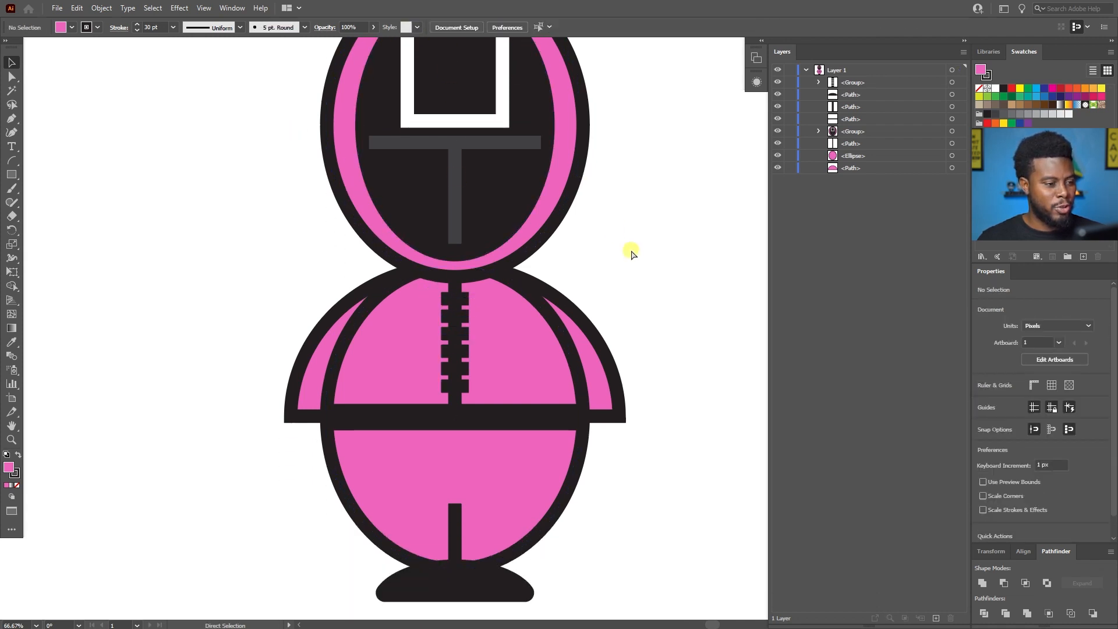
pyautogui.scroll(-1, 631, 249)
pyautogui.scroll(2, 623, 248)
pyautogui.scroll(-2, 623, 249)
pyautogui.scroll(1, 619, 330)
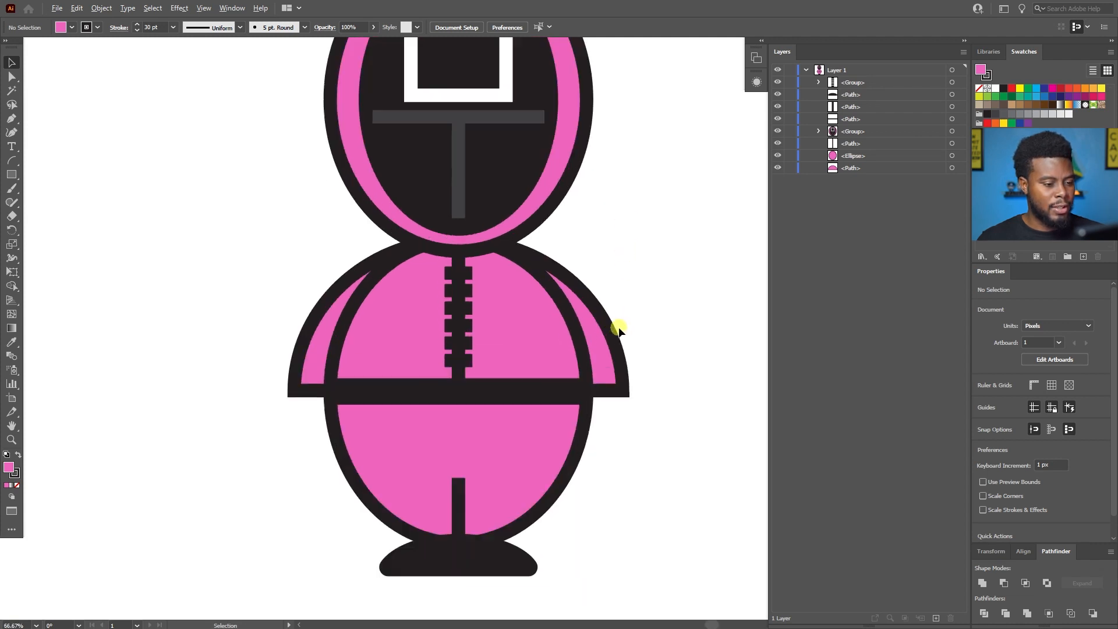
pyautogui.scroll(-1, 620, 326)
pyautogui.scroll(1, 620, 324)
pyautogui.scroll(-1, 621, 317)
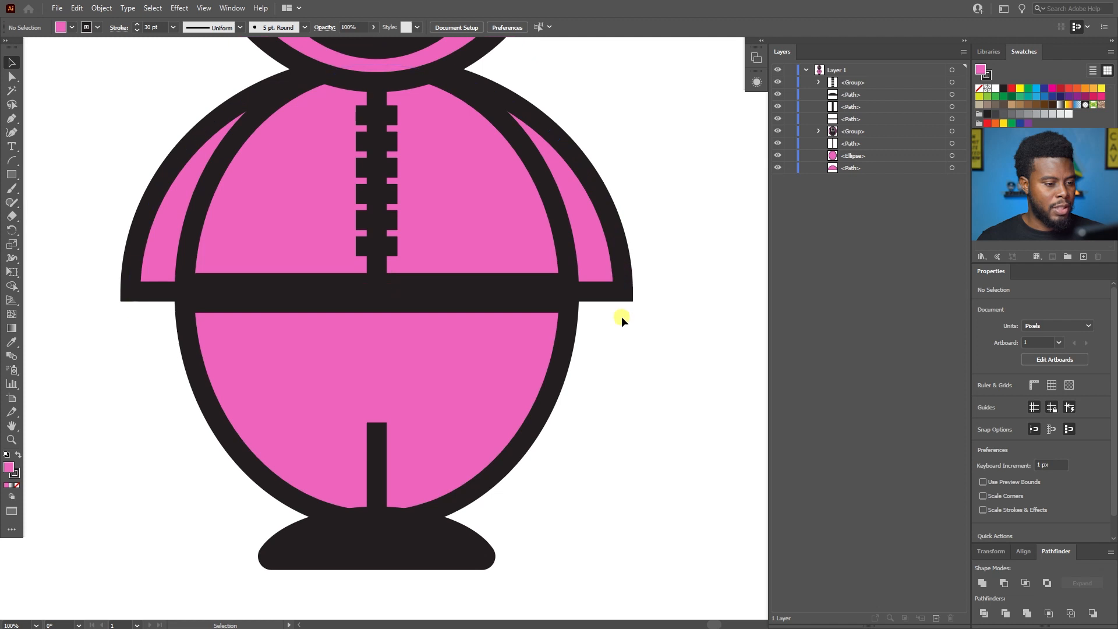
# Draw a quarter-circle arc about 78 px wide and high from the left arm's lower end to the body outline.
pyautogui.hscroll(-1, 620, 317)
pyautogui.press('a')
pyautogui.hscroll(-1, 622, 320)
pyautogui.click(13, 163)
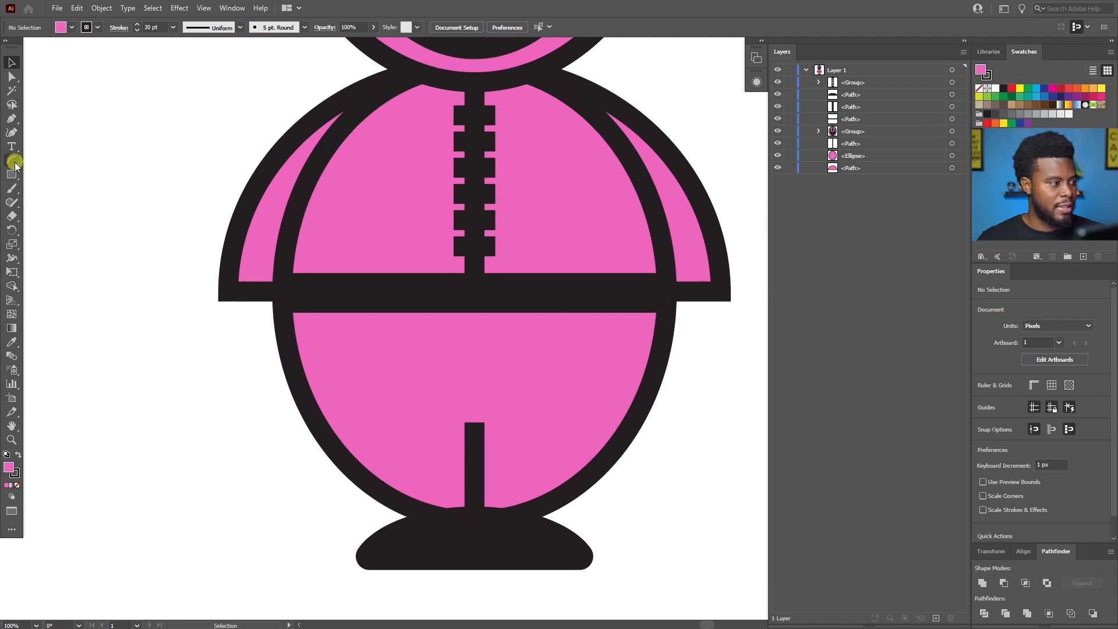
pyautogui.scroll(1, 179, 308)
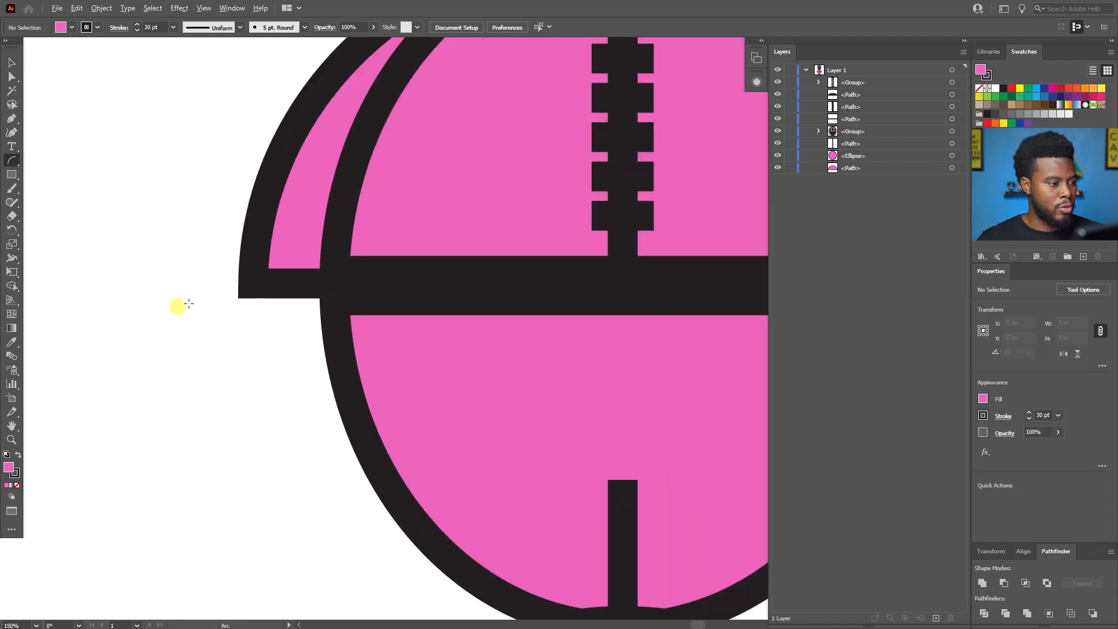
pyautogui.click(266, 283)
pyautogui.click(622, 368)
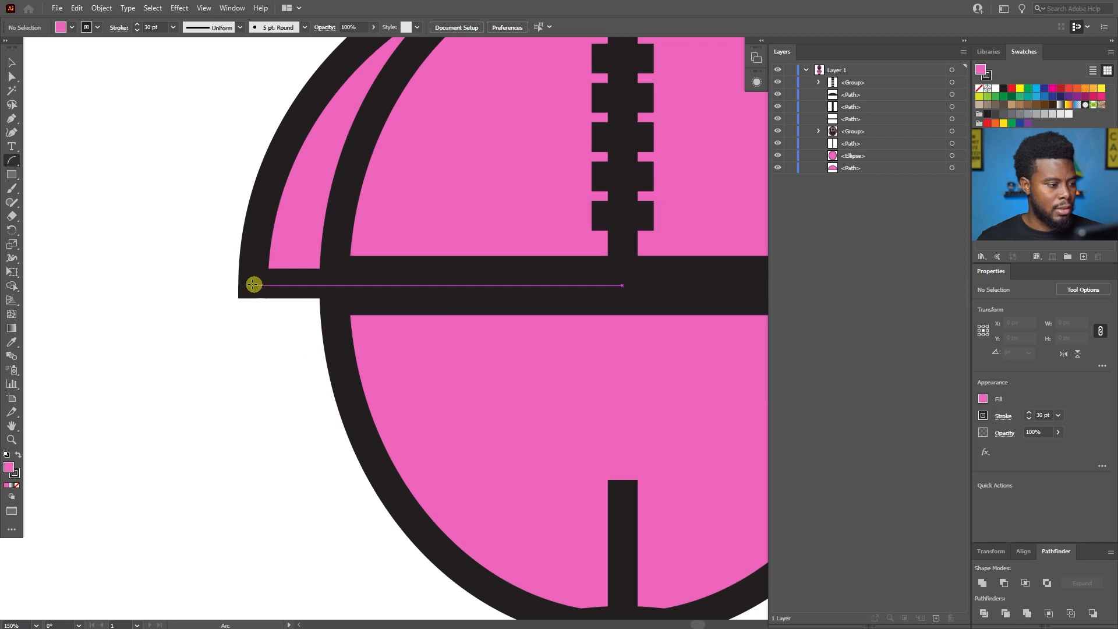
pyautogui.moveTo(267, 284); pyautogui.dragTo(341, 349)
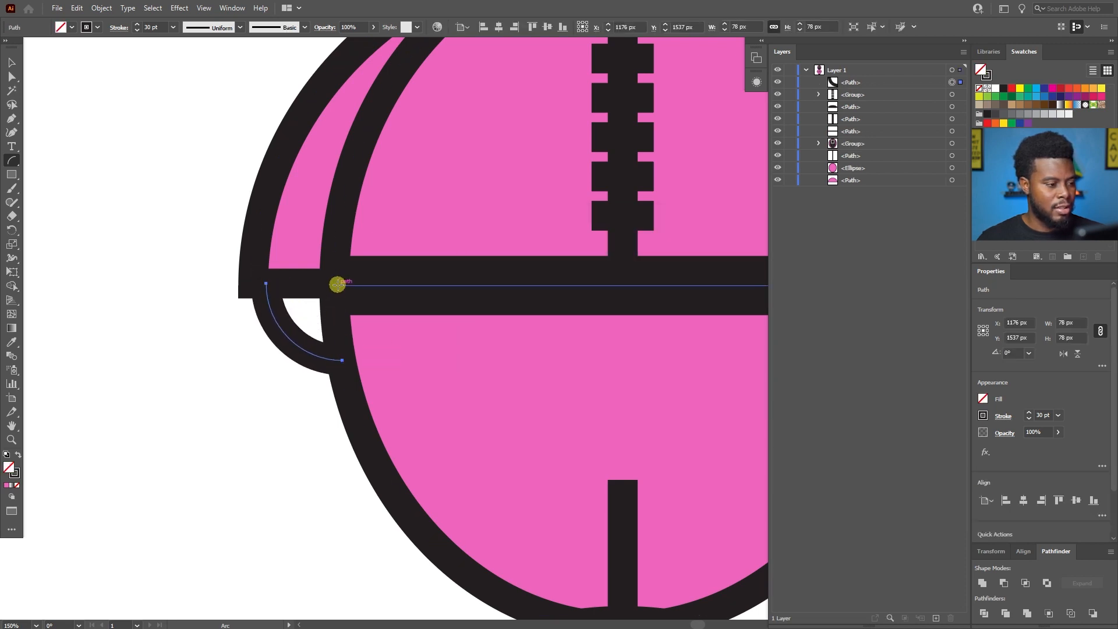
# Close the arc into a quarter-circle shape by adding straight edges with the Pen tool, up to the belt and back to its start.
pyautogui.press('p')
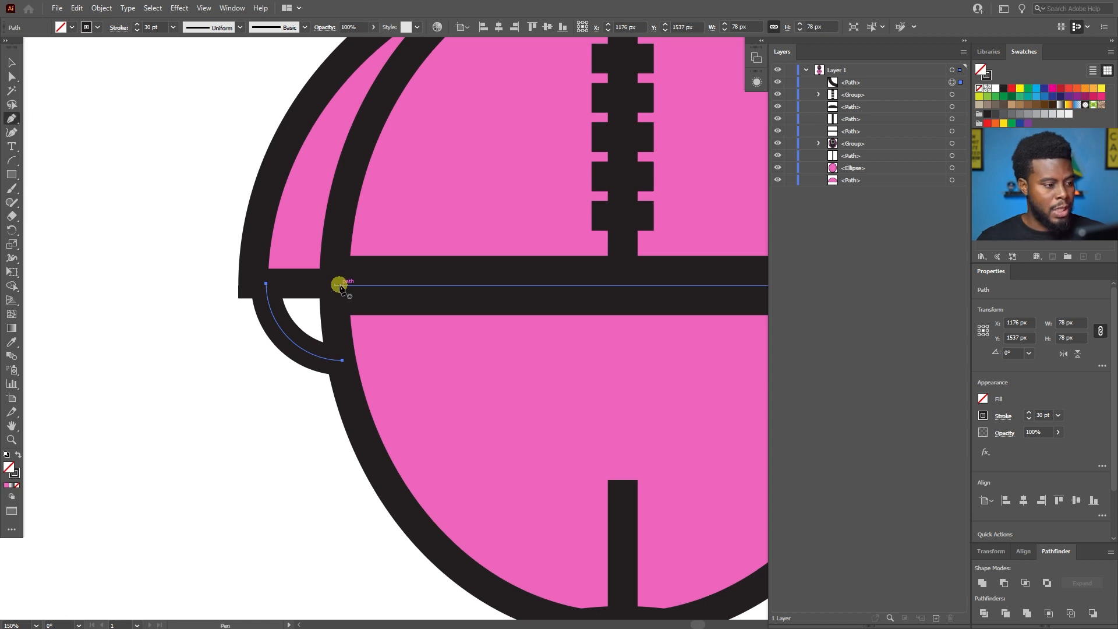
pyautogui.click(342, 361)
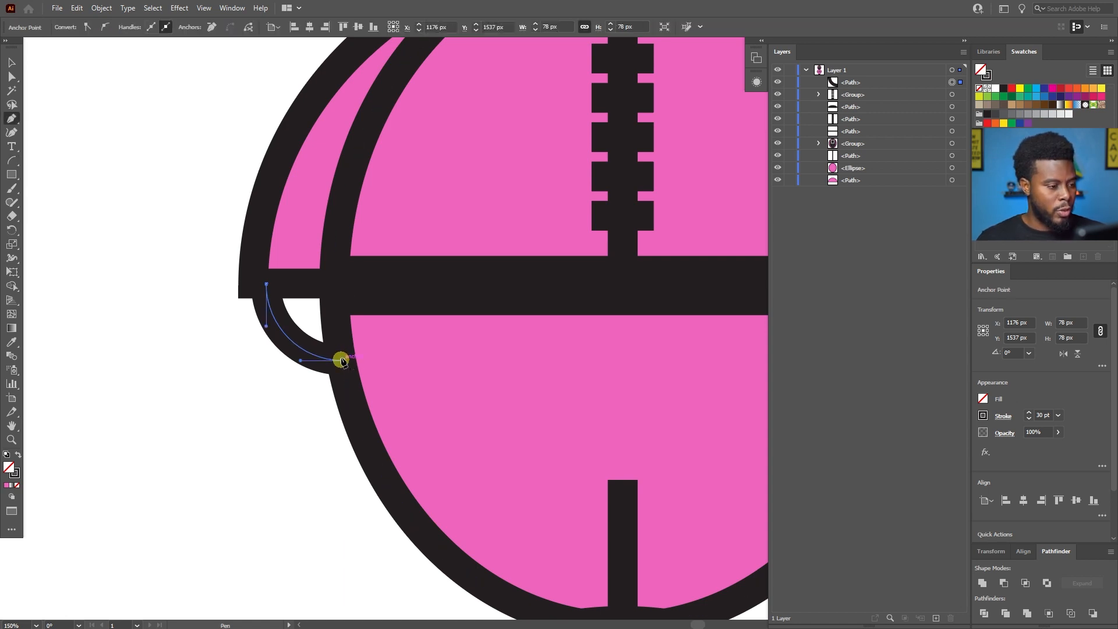
pyautogui.click(342, 284)
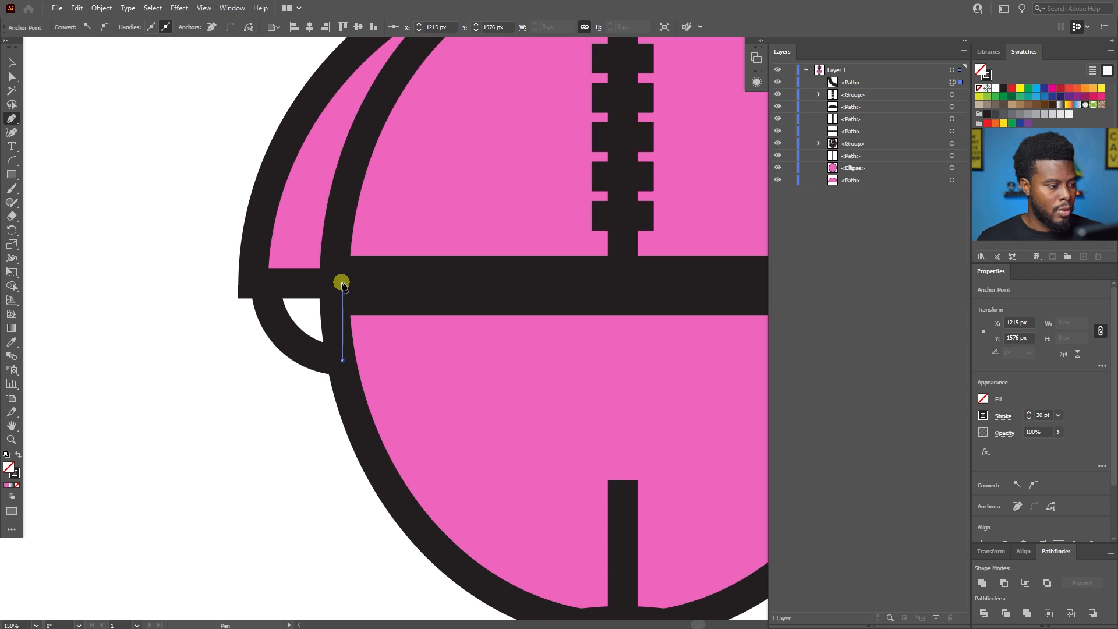
pyautogui.click(266, 285)
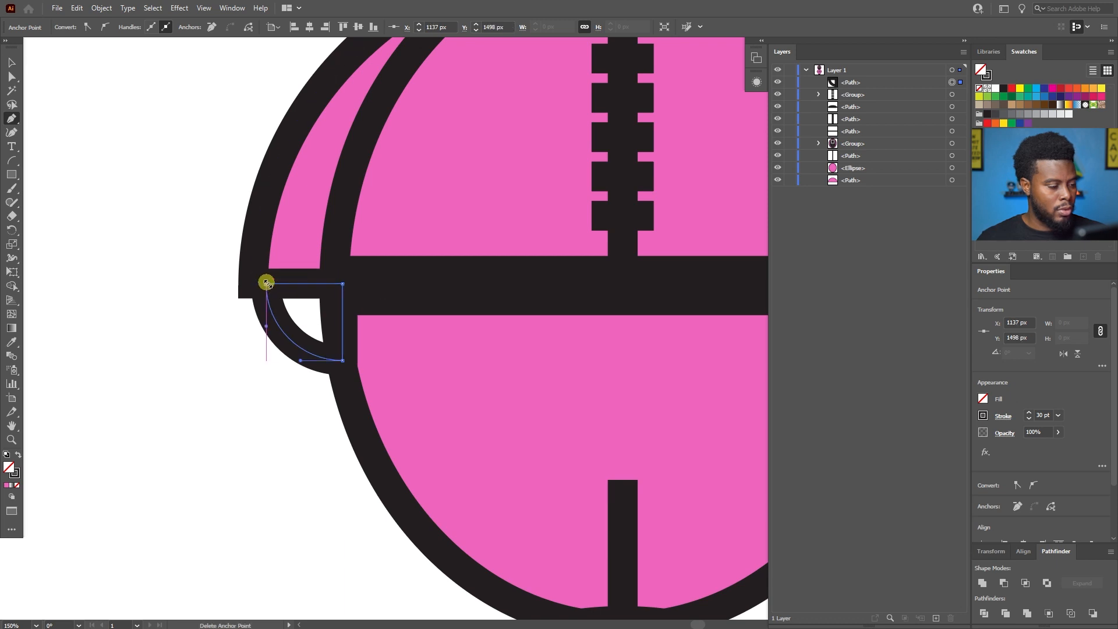
# Remove the stroke from the quarter-circle hand and fill it with black.
pyautogui.press('v')
pyautogui.scroll(1, 287, 304)
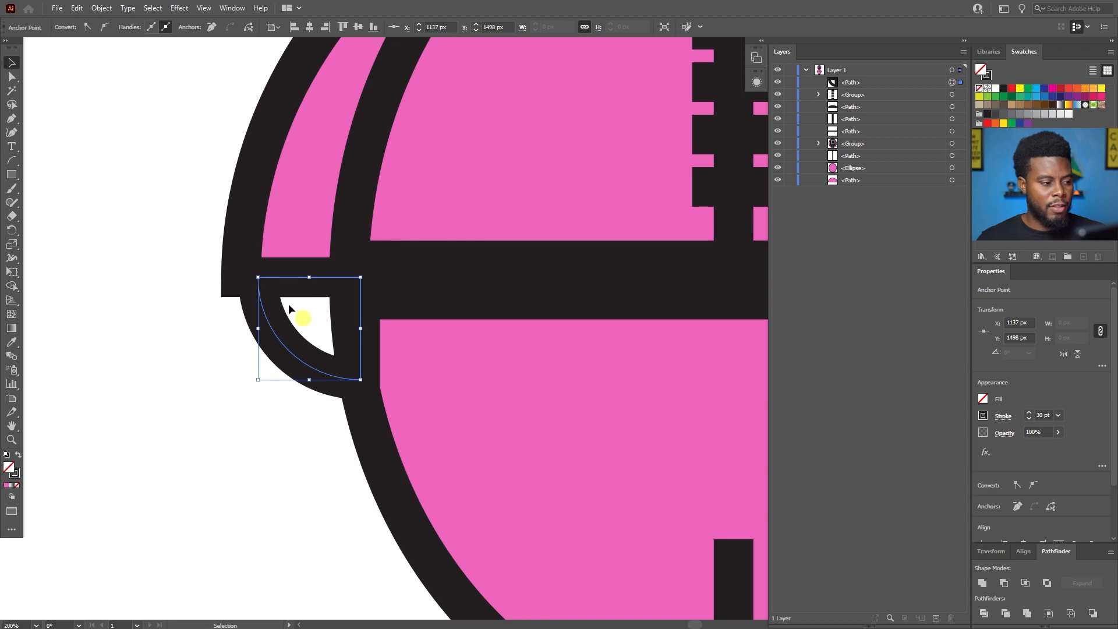
pyautogui.click(984, 416)
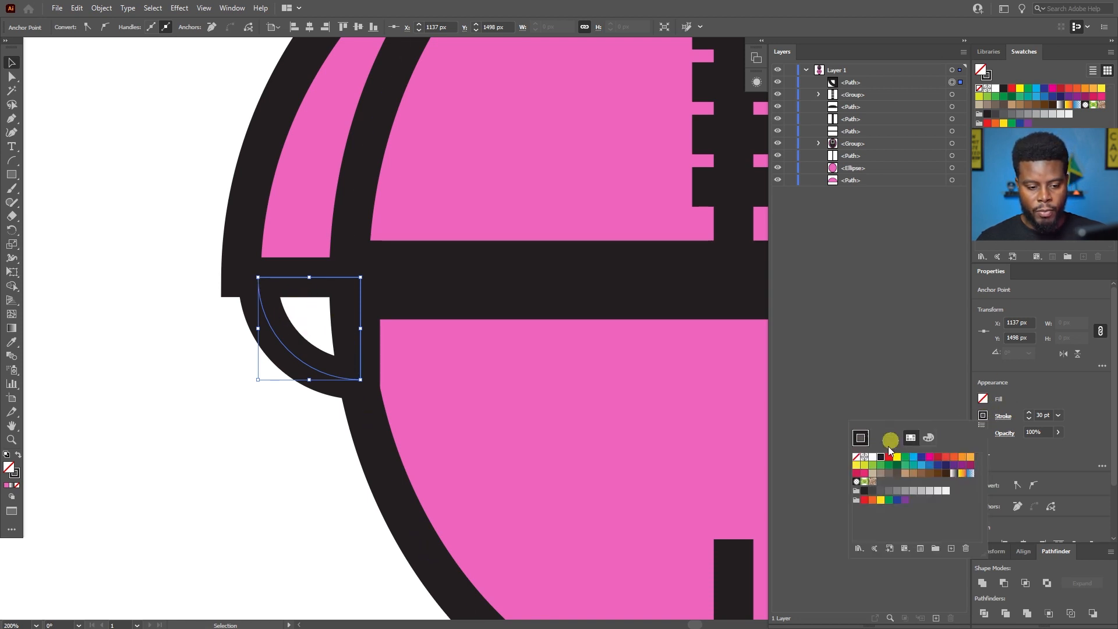
pyautogui.click(857, 457)
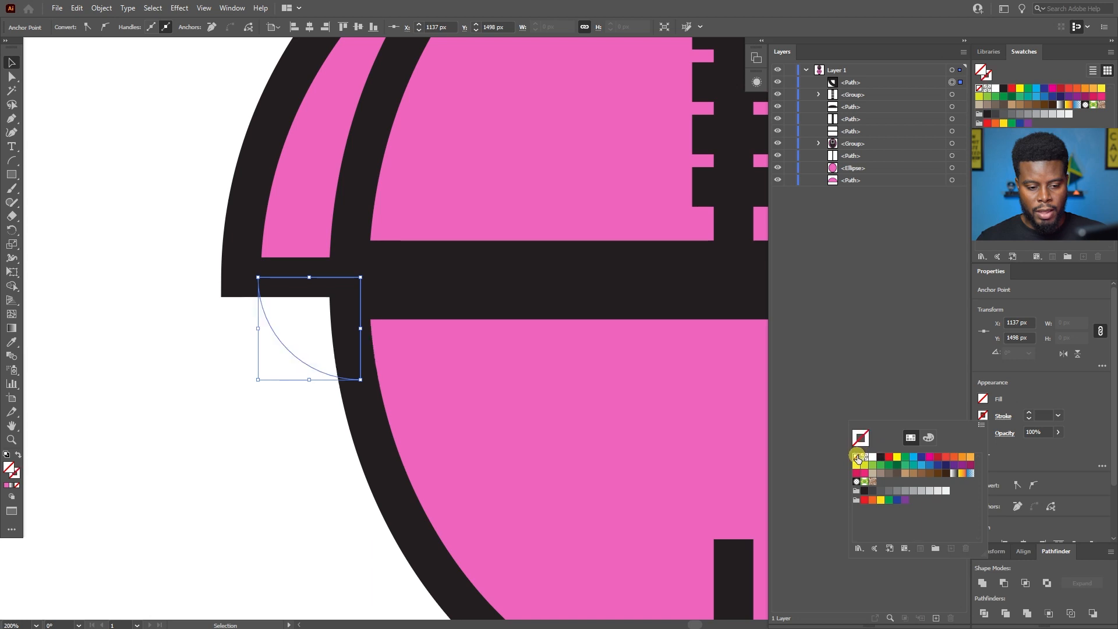
pyautogui.click(984, 399)
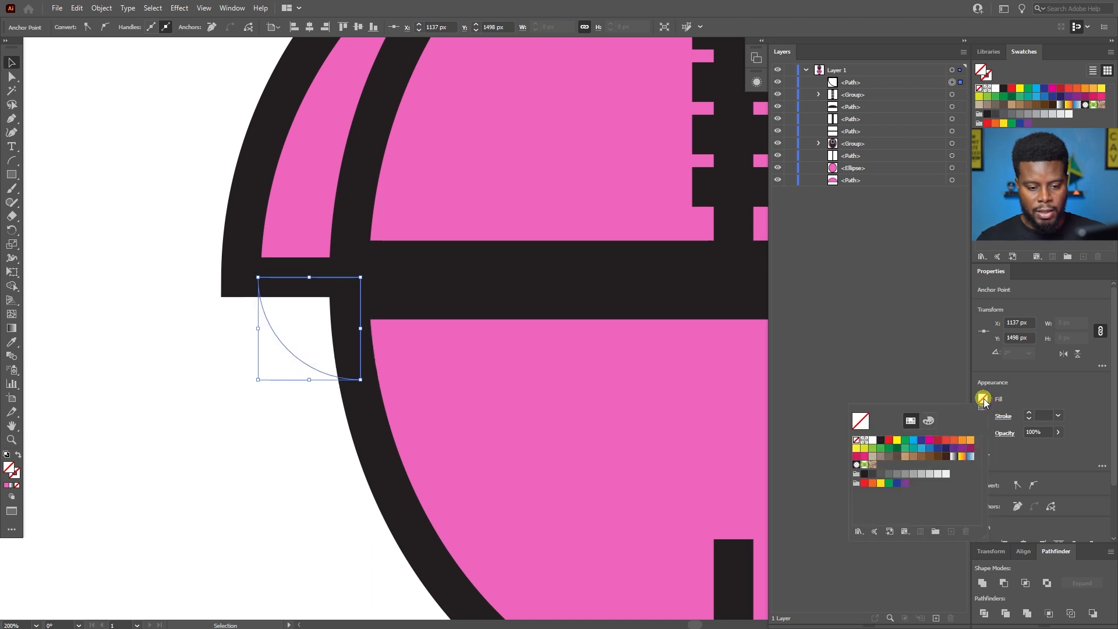
pyautogui.click(881, 440)
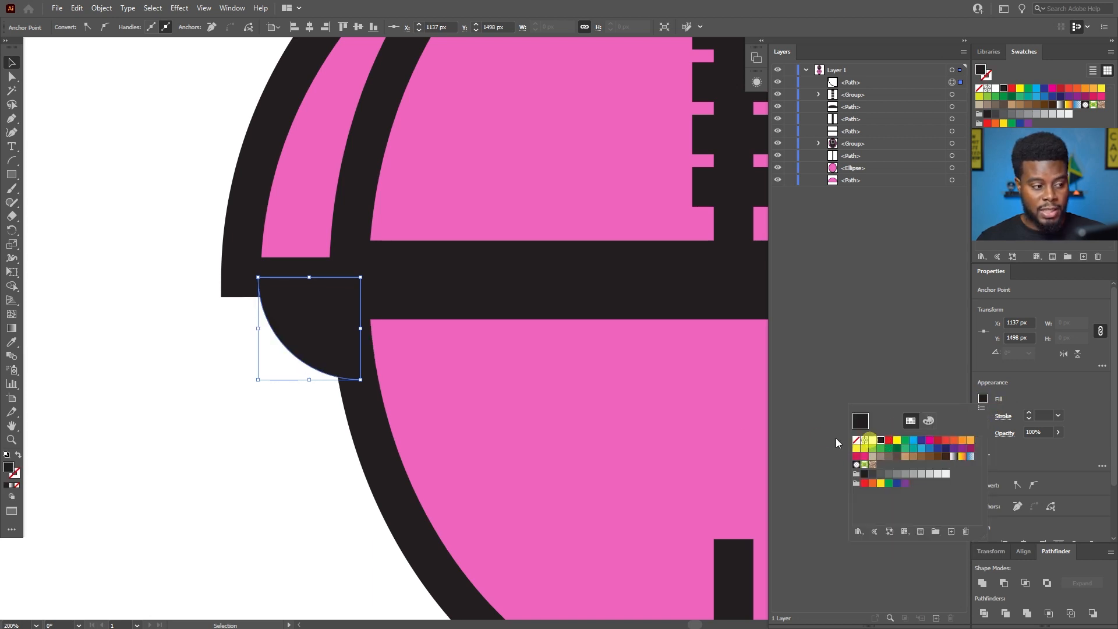
pyautogui.click(257, 404)
# Copy the black quarter-circle hand under the left arm and paste the copy in front at the same place.
pyautogui.scroll(-1, 270, 365)
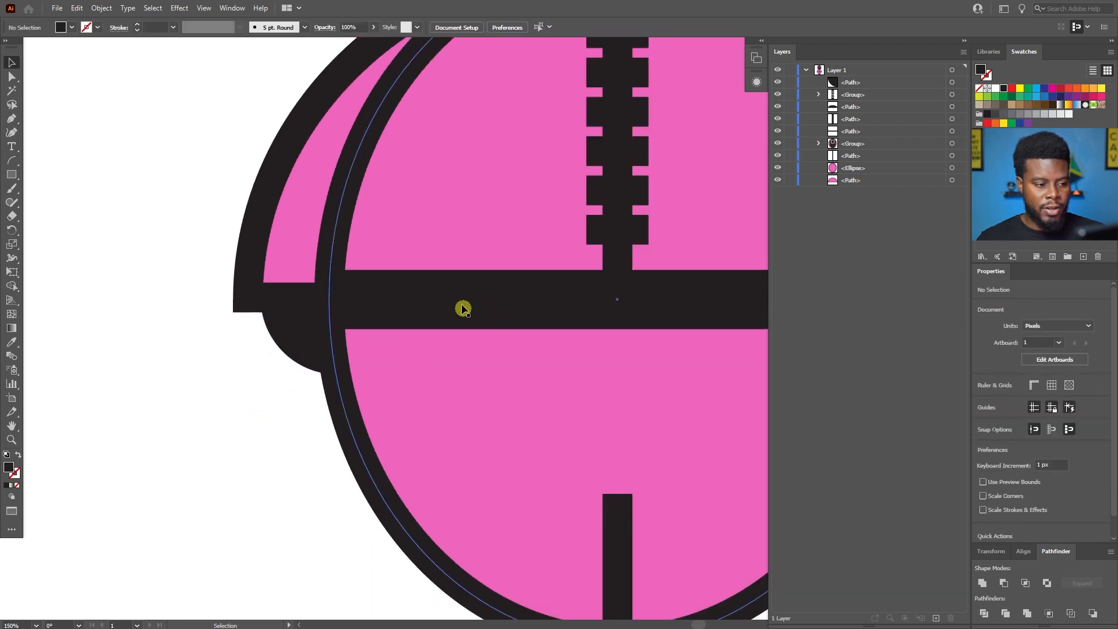
pyautogui.scroll(3, 525, 304)
pyautogui.scroll(-2, 524, 303)
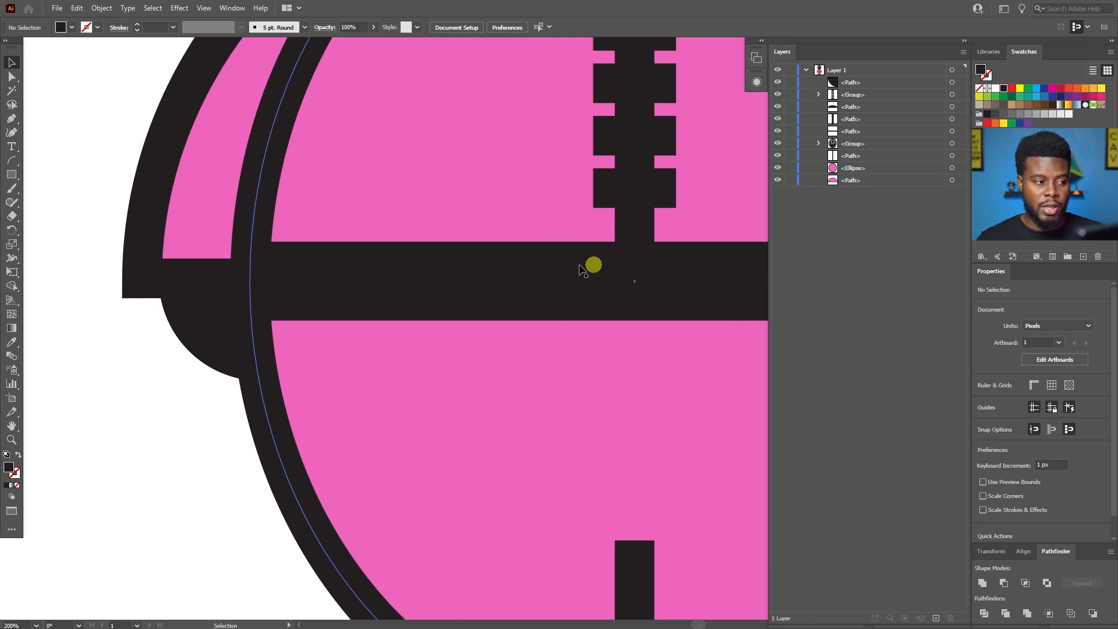
pyautogui.scroll(1, 487, 237)
pyautogui.scroll(-1, 442, 254)
pyautogui.click(193, 315)
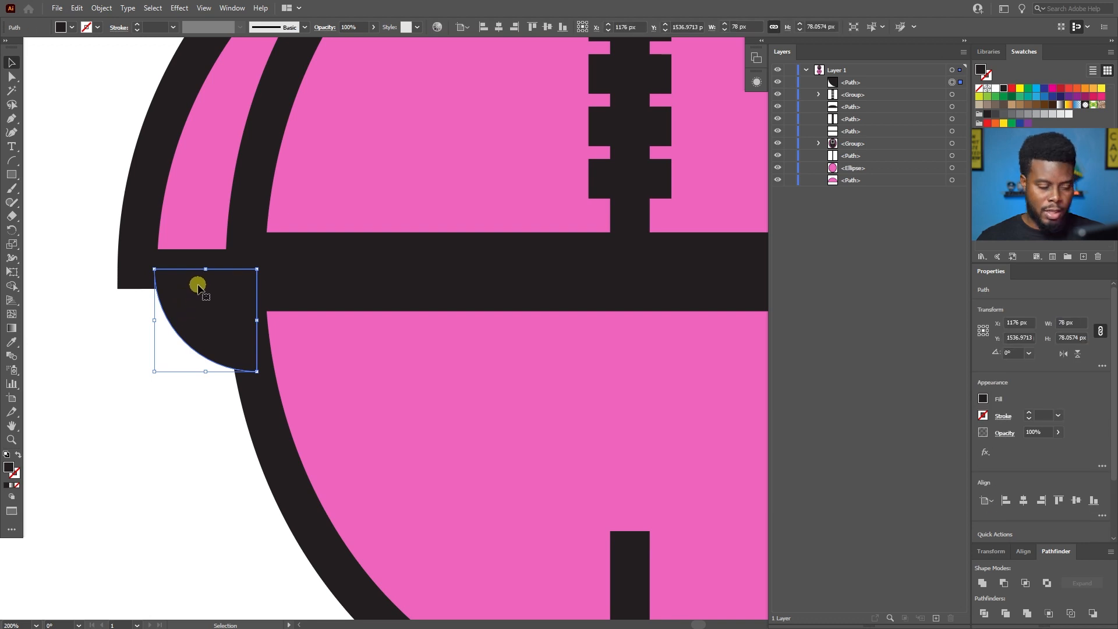
pyautogui.scroll(-2, 198, 287)
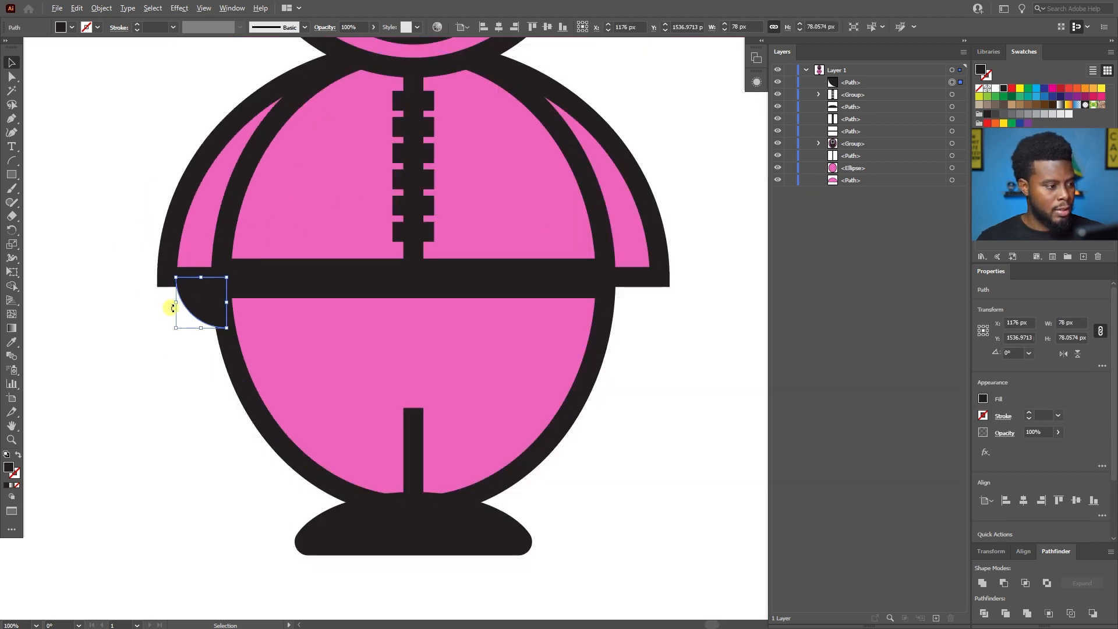
pyautogui.scroll(1, 173, 307)
pyautogui.press('a')
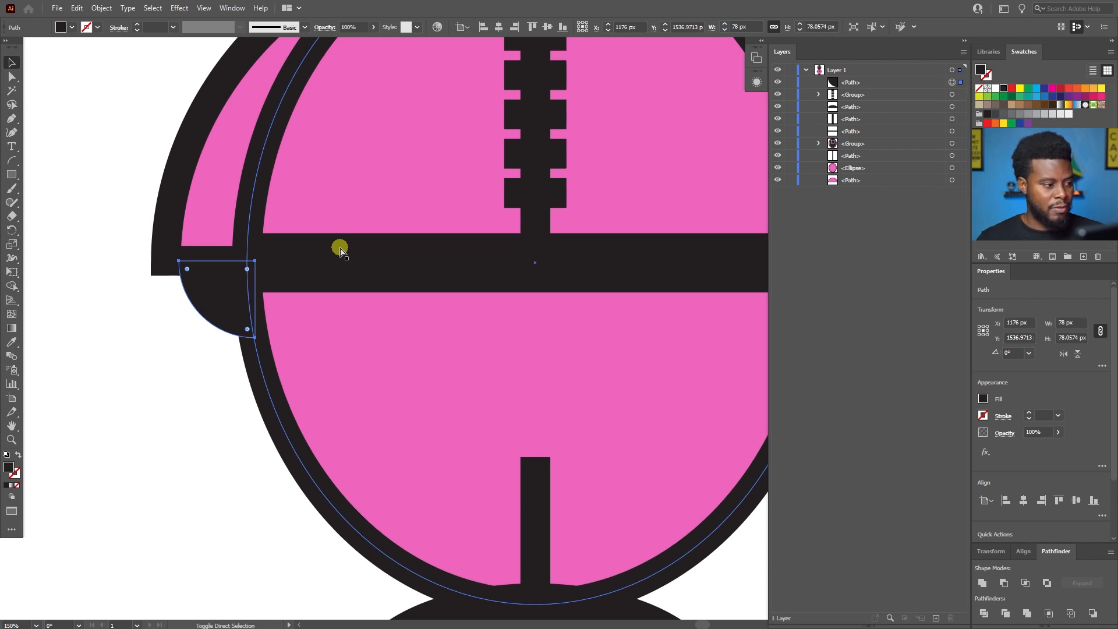
pyautogui.hotkey('ctrl', 'c')
pyautogui.hotkey('ctrl', 'f')
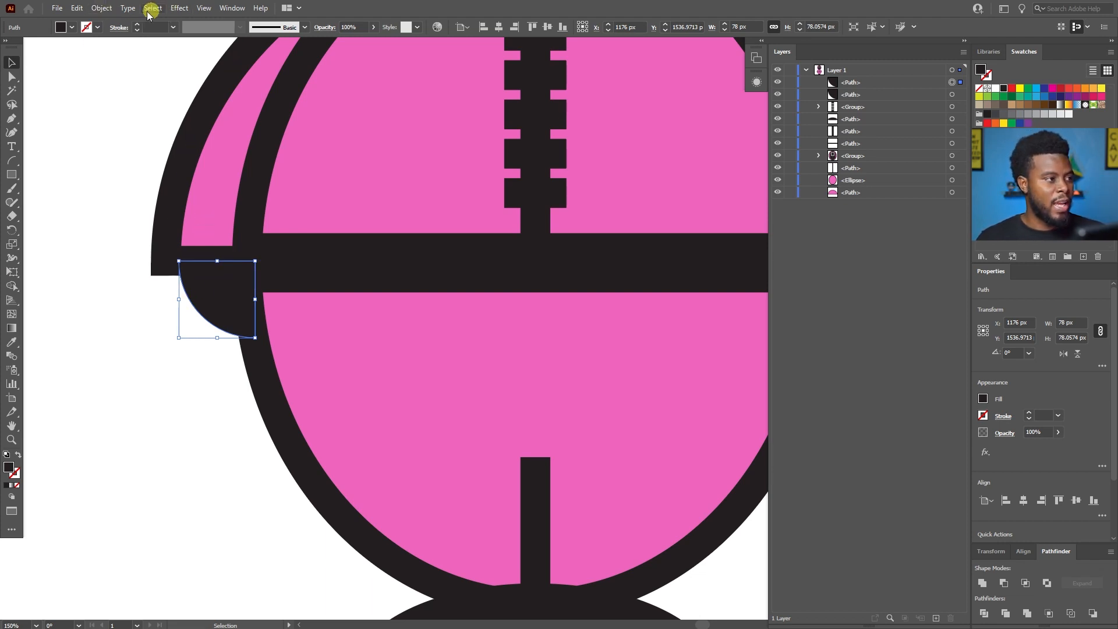
# Reflect the pasted hand copy across the vertical axis.
pyautogui.click(102, 8)
pyautogui.moveTo(170, 20)
pyautogui.click(297, 65)
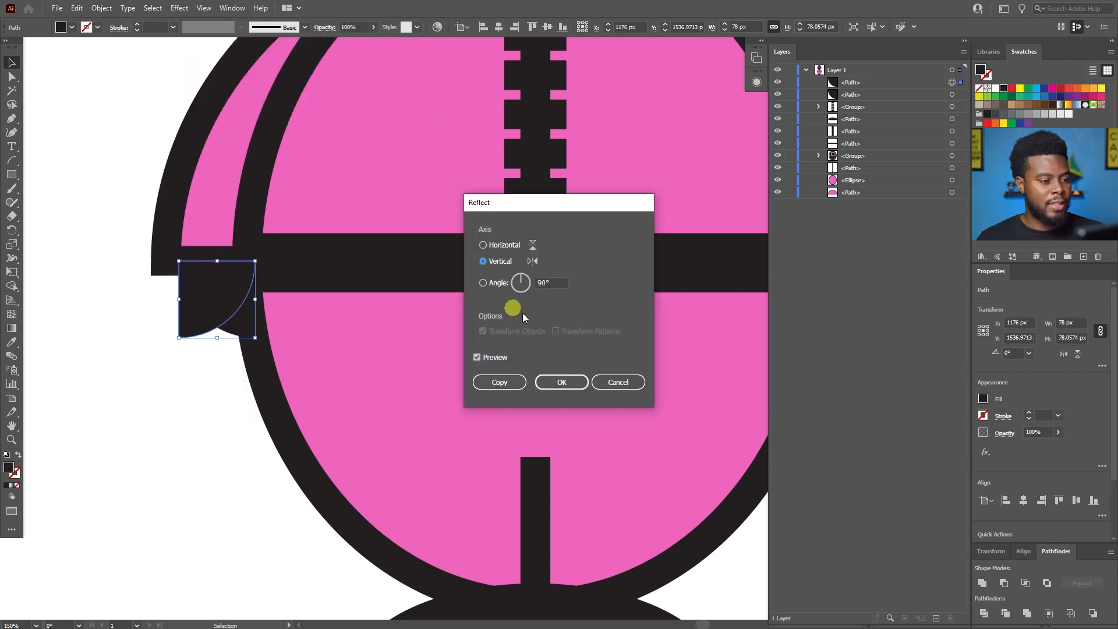
pyautogui.click(565, 384)
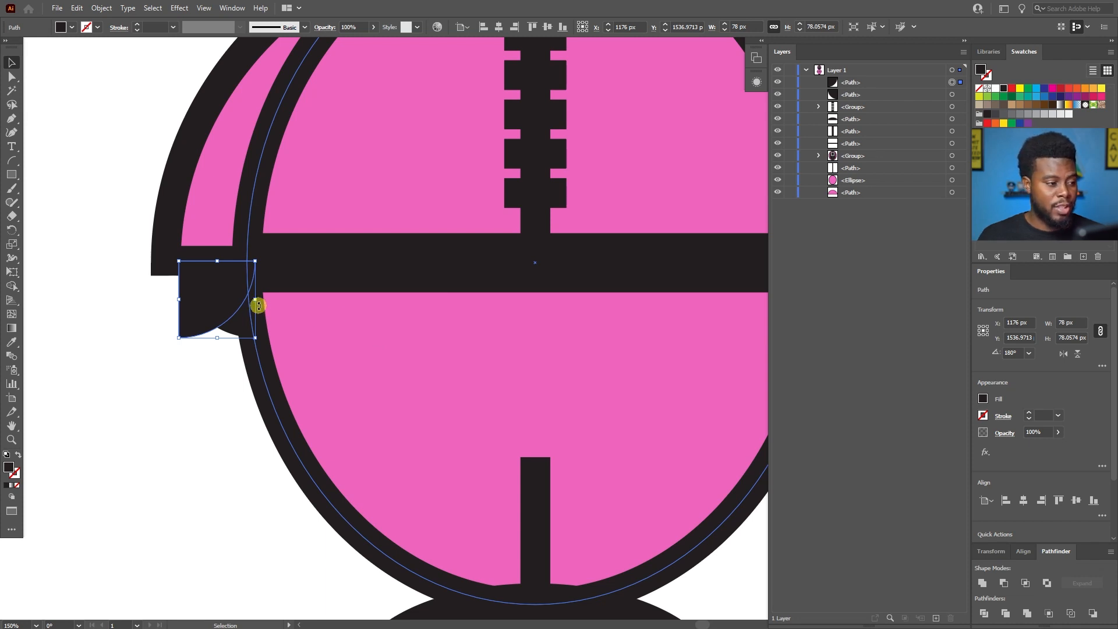
# Move the mirrored black hand copy horizontally under the right arm, to X 1826 px, and deselect it.
pyautogui.hscroll(3, 257, 305)
pyautogui.scroll(-1, 257, 305)
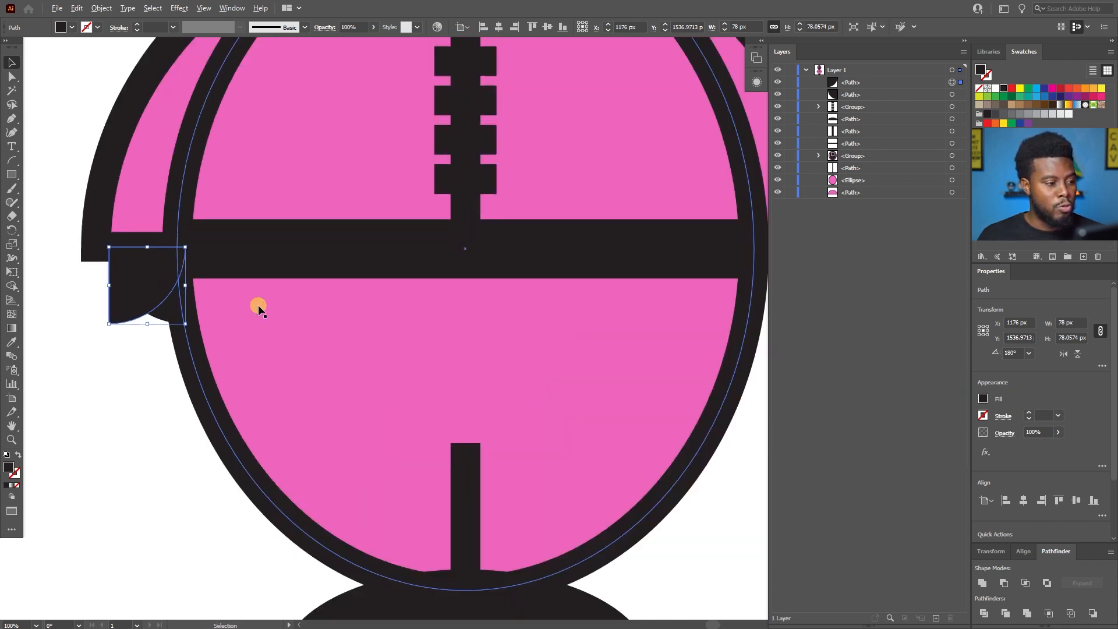
pyautogui.hscroll(1, 257, 305)
pyautogui.press('v')
pyautogui.hotkey('shift', 'Right')
pyautogui.hotkey('shift', 'Right')
pyautogui.hotkey('shift', 'Right')
pyautogui.hotkey('shift', 'Right')
pyautogui.hotkey('shift', 'Right')
pyautogui.hotkey('shift', 'Right')
pyautogui.hotkey('shift', 'Right')
pyautogui.hotkey('shift', 'Right')
pyautogui.hotkey('shift', 'Right')
pyautogui.hotkey('shift', 'Right')
pyautogui.hotkey('shift', 'Right')
pyautogui.hotkey('shift', 'Right')
pyautogui.hotkey('shift', 'Right')
pyautogui.hotkey('shift', 'Right')
pyautogui.hotkey('shift', 'Right')
pyautogui.hotkey('shift', 'Right')
pyautogui.hotkey('shift', 'Right')
pyautogui.hotkey('shift', 'Right')
pyautogui.hotkey('shift', 'Right')
pyautogui.hotkey('shift', 'Right')
pyautogui.hotkey('shift', 'Right')
pyautogui.hotkey('shift', 'Right')
pyautogui.hotkey('shift', 'Right')
pyautogui.hotkey('shift', 'Right')
pyautogui.hotkey('shift', 'Right')
pyautogui.hotkey('shift', 'Right')
pyautogui.hotkey('shift', 'Right')
pyautogui.hotkey('shift', 'Right')
pyautogui.hotkey('shift', 'Right')
pyautogui.hotkey('shift', 'Right')
pyautogui.hotkey('shift', 'Right')
pyautogui.hotkey('shift', 'Right')
pyautogui.hotkey('shift', 'Right')
pyautogui.hotkey('shift', 'Right')
pyautogui.hotkey('shift', 'Right')
pyautogui.hotkey('shift', 'Right')
pyautogui.hotkey('shift', 'Right')
pyautogui.hotkey('shift', 'Right')
pyautogui.hotkey('shift', 'Right')
pyautogui.hotkey('shift', 'Right')
pyautogui.hotkey('shift', 'Right')
pyautogui.hotkey('shift', 'Right')
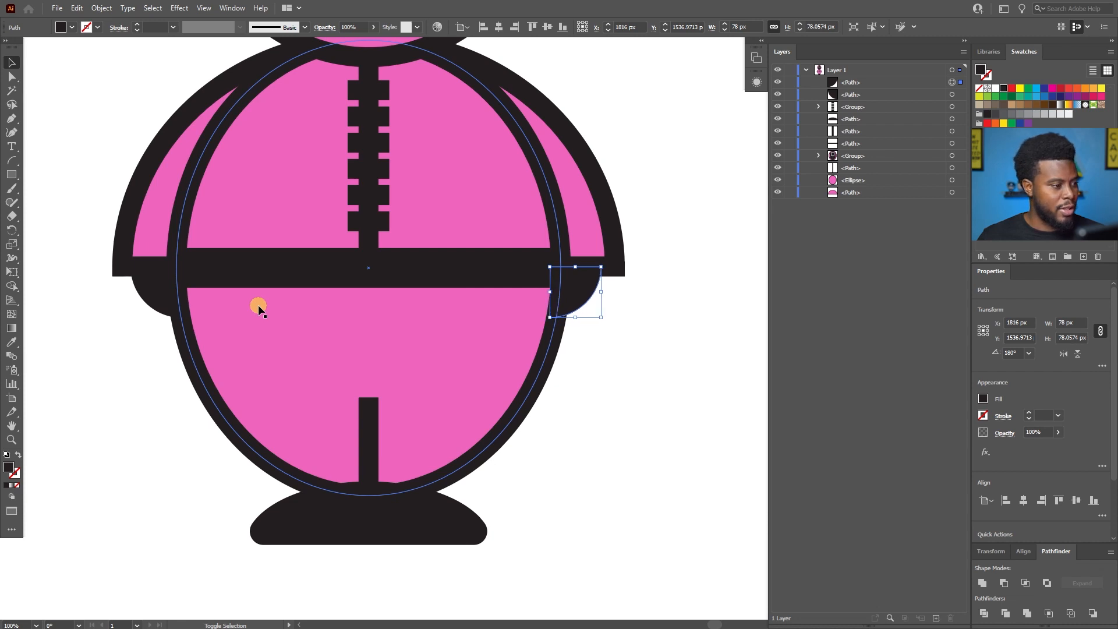
pyautogui.hotkey('shift', 'Right')
pyautogui.hotkey('shift', 'Left')
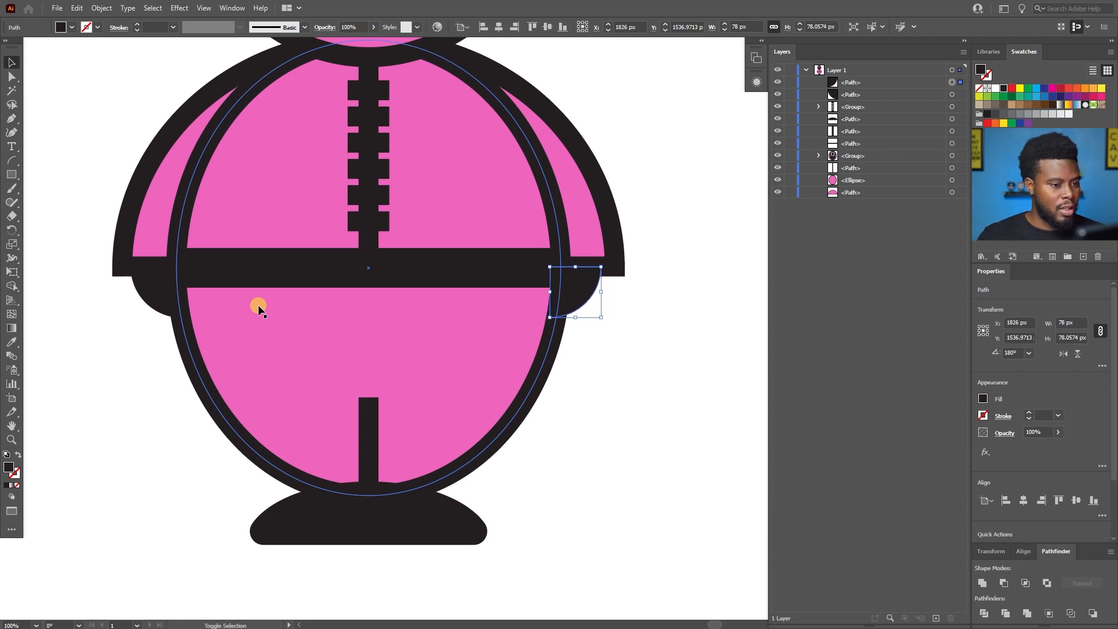
pyautogui.hotkey('shift', 'Right')
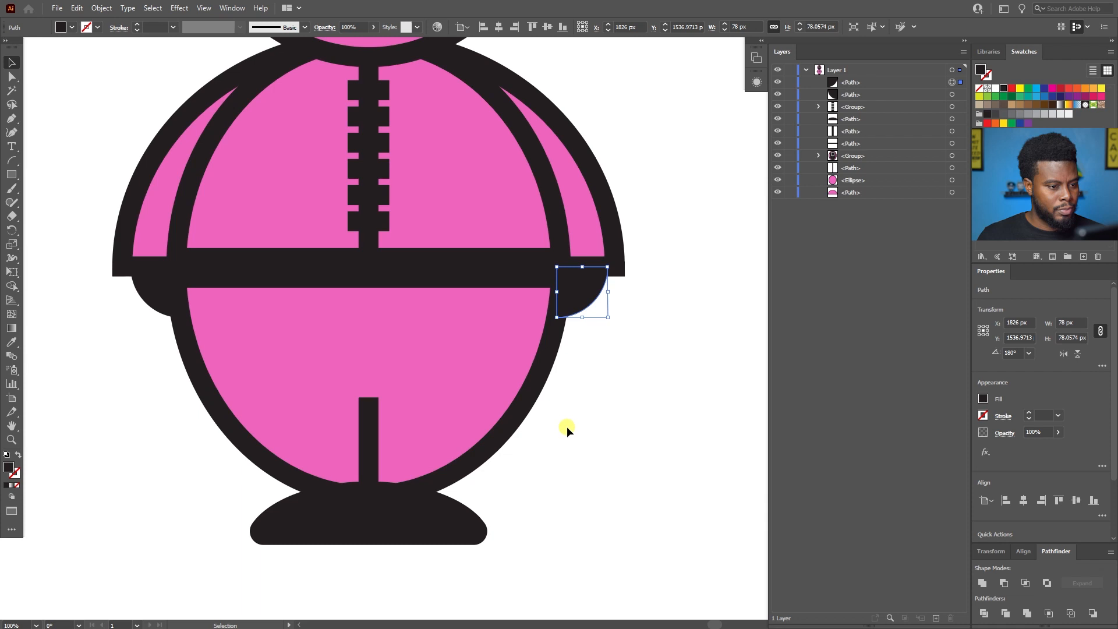
pyautogui.click(619, 401)
# Examine the whole character, checking how both hands, the arms and the belt line up.
pyautogui.hscroll(-2, 609, 397)
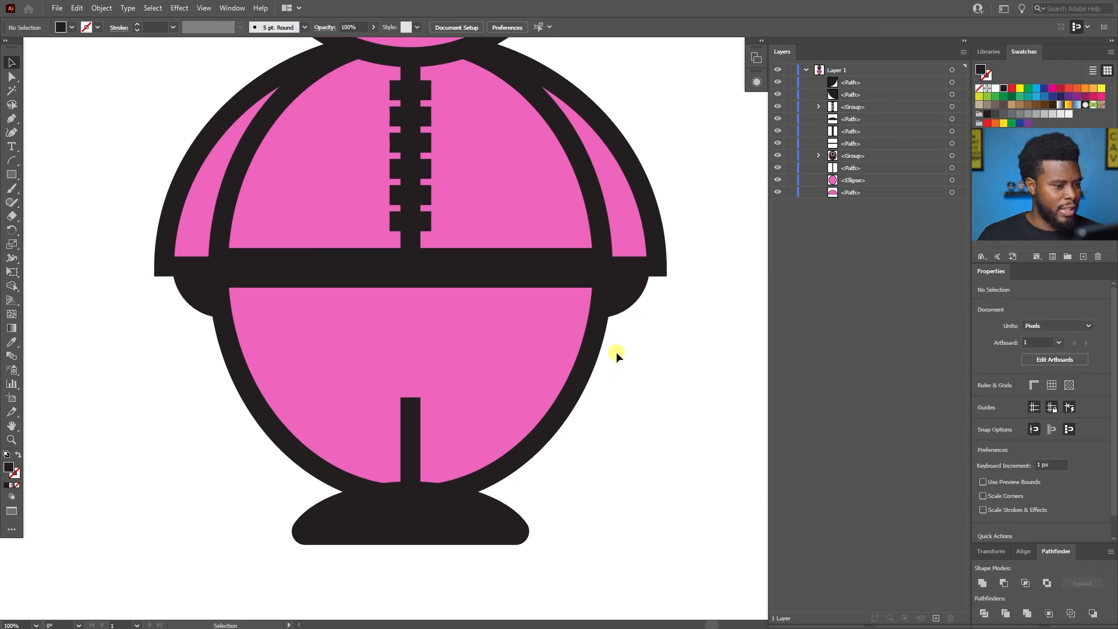
pyautogui.scroll(-3, 616, 352)
pyautogui.hscroll(2, 655, 346)
pyautogui.scroll(2, 641, 339)
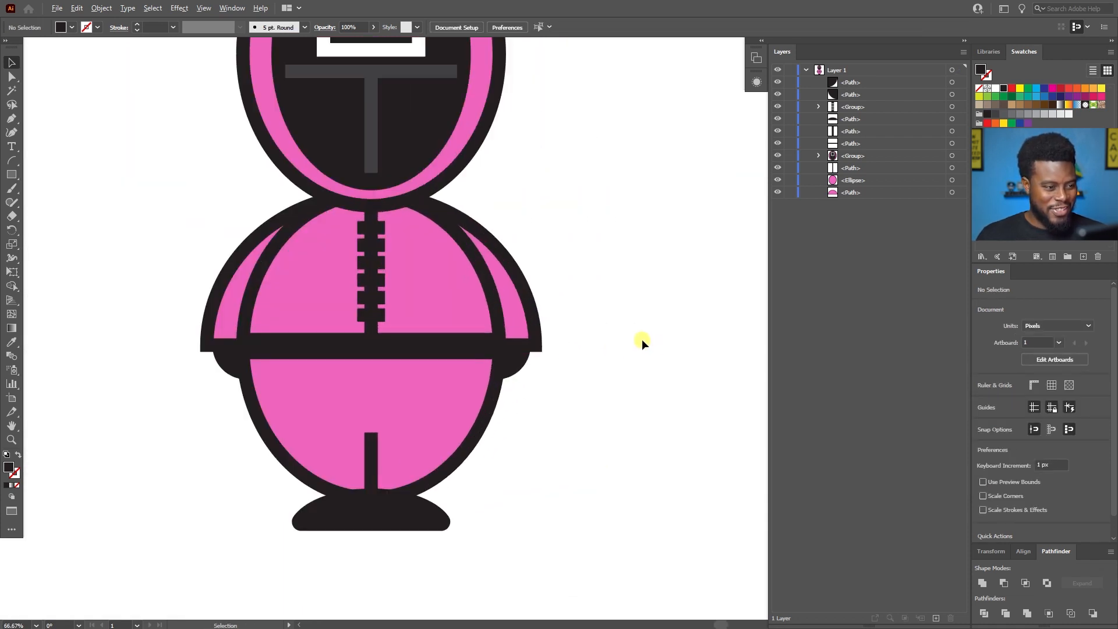
pyautogui.scroll(4, 586, 323)
pyautogui.scroll(-1, 590, 323)
pyautogui.scroll(1, 590, 324)
pyautogui.scroll(-1, 590, 324)
pyautogui.scroll(1, 589, 324)
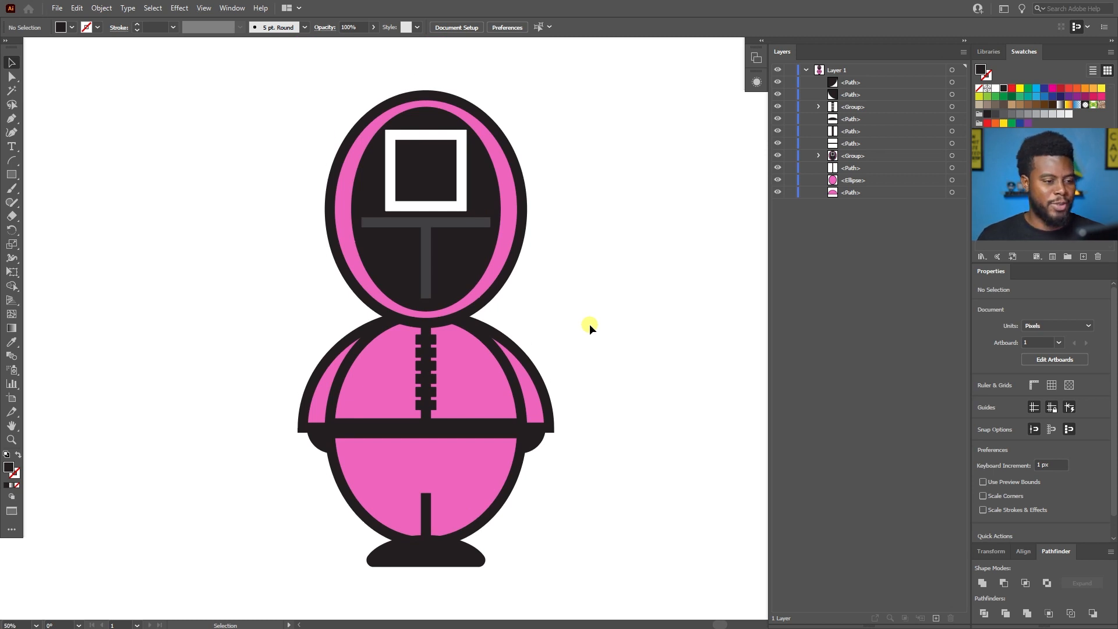
pyautogui.scroll(-1, 585, 314)
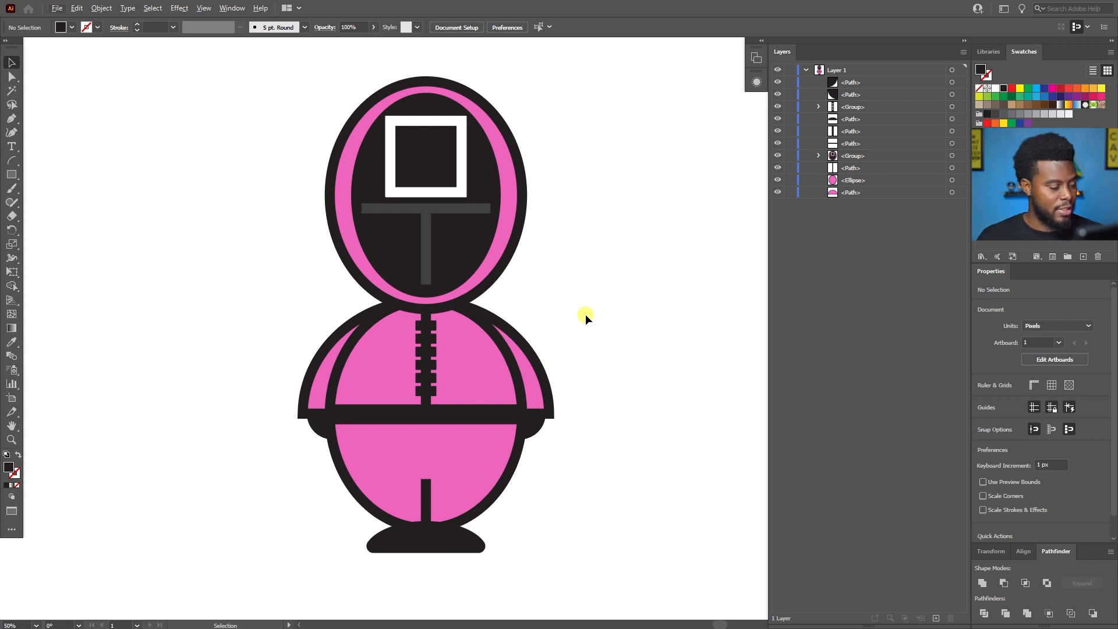
# Draw a black downward-pointing triangle 100 px wide and about 35 px high on the right chest with the Pen tool.
pyautogui.scroll(1, 567, 321)
pyautogui.scroll(2, 565, 321)
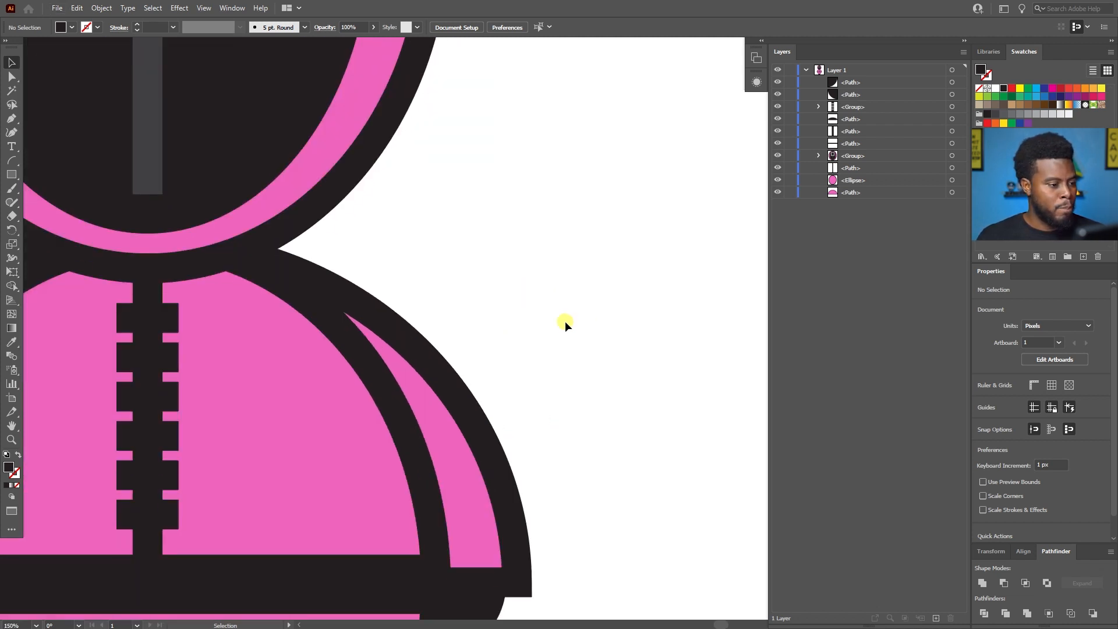
pyautogui.hscroll(-5, 565, 320)
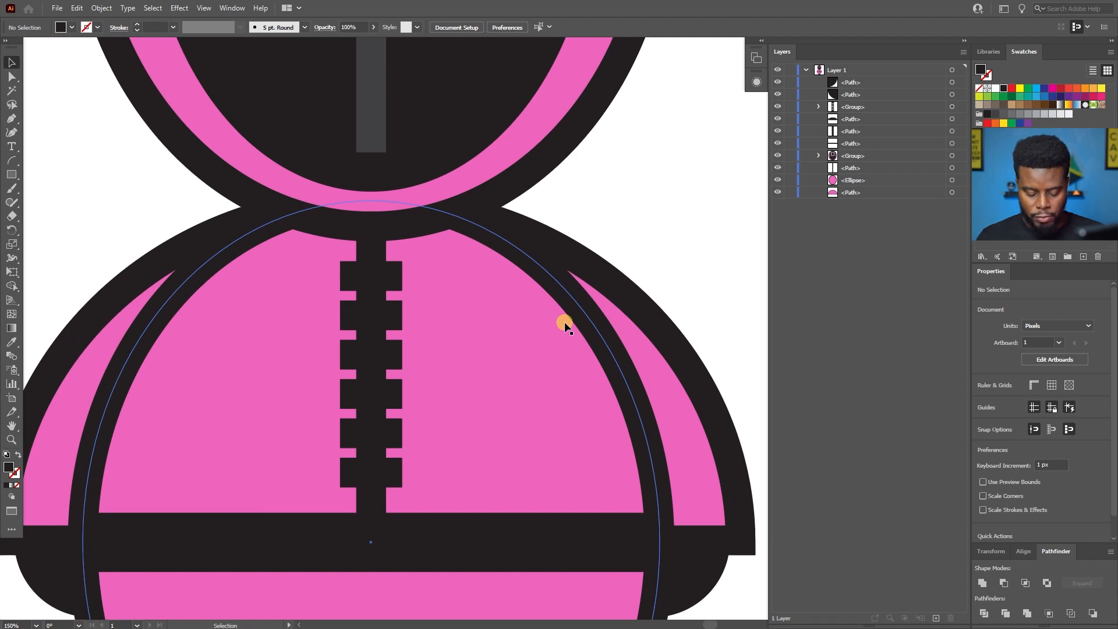
pyautogui.press('p')
pyautogui.scroll(1, 467, 351)
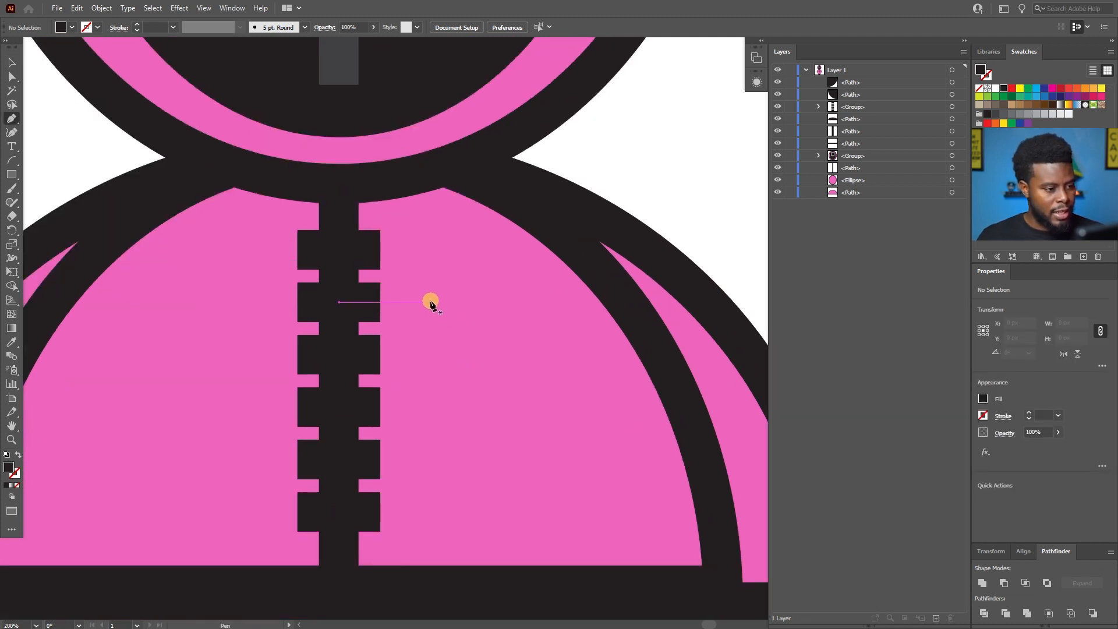
pyautogui.click(430, 302)
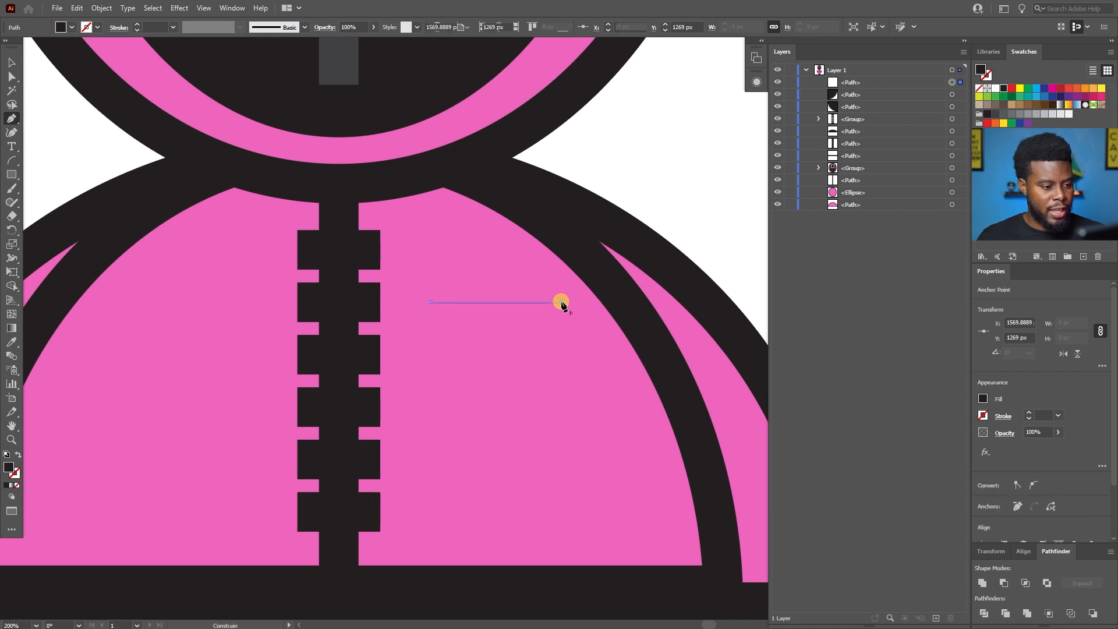
pyautogui.click(561, 302)
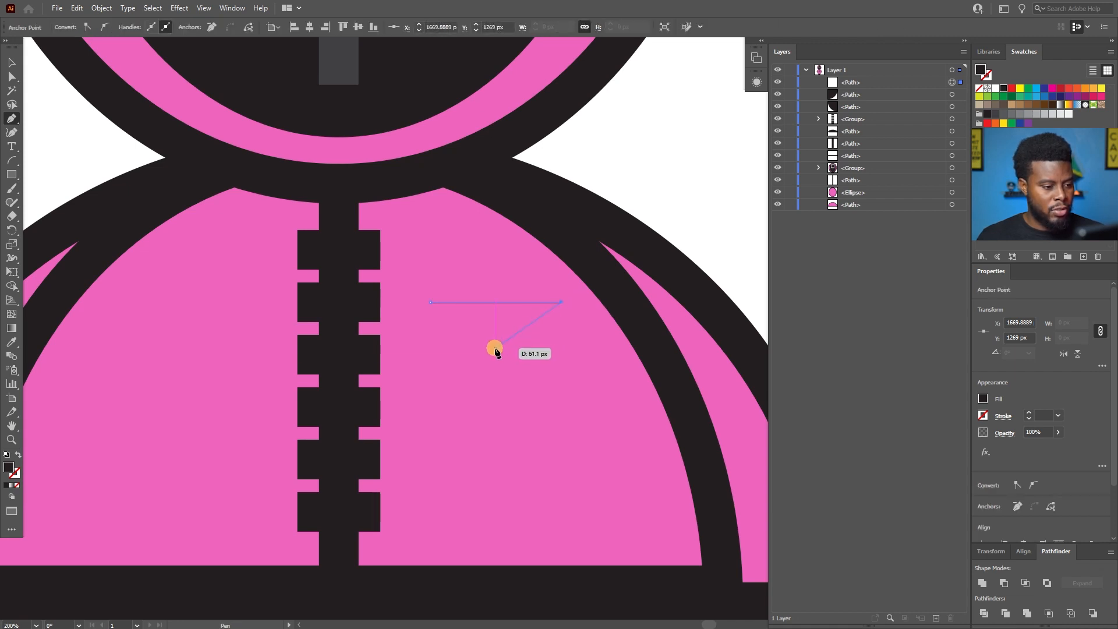
pyautogui.click(496, 349)
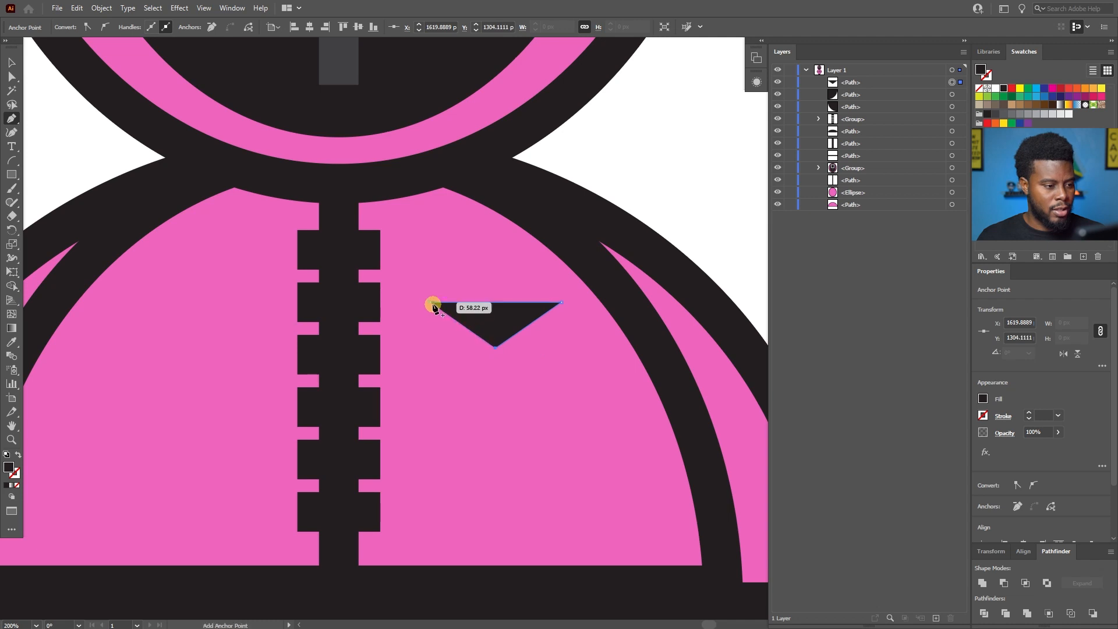
pyautogui.click(432, 303)
pyautogui.press('v')
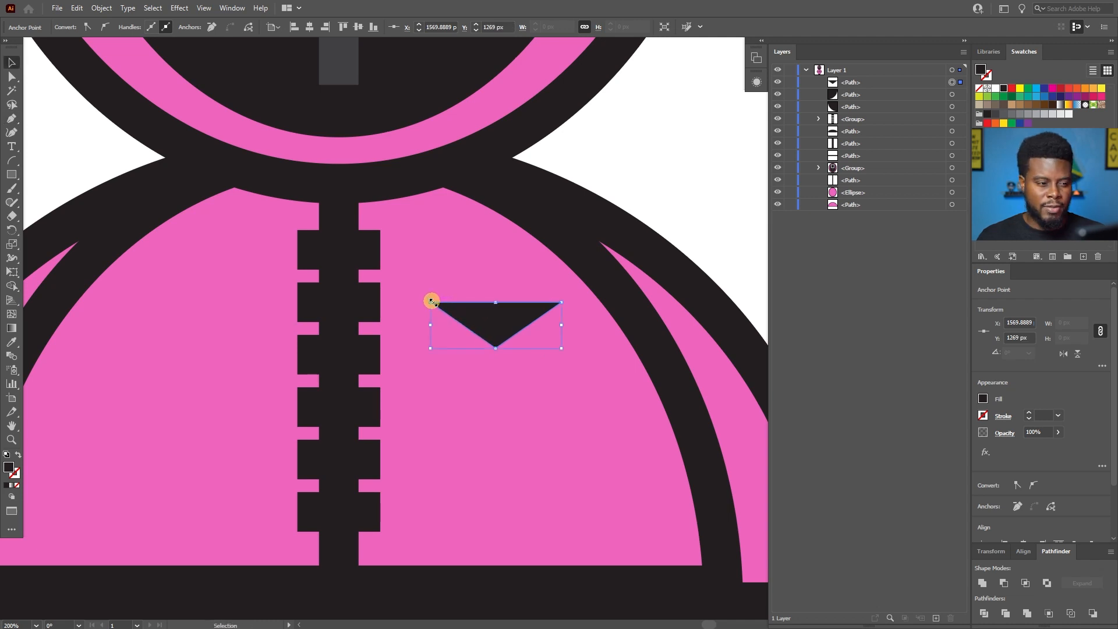
pyautogui.scroll(-3, 431, 302)
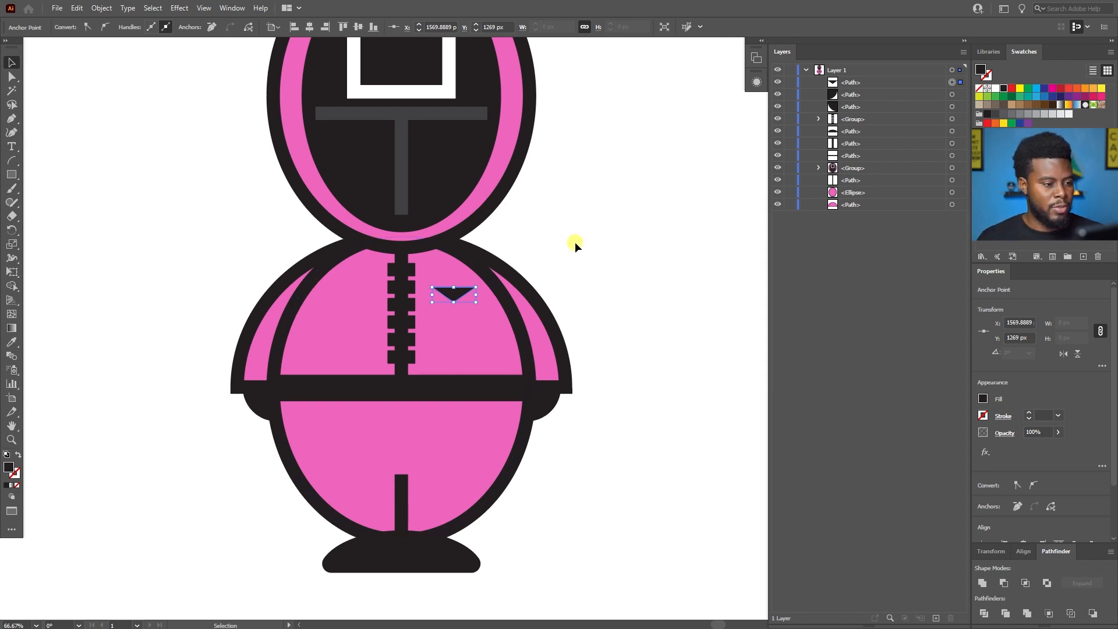
pyautogui.click(560, 245)
# Review the full character, checking the chest triangle, zipper teeth, mask lines and other straight stroke ends.
pyautogui.scroll(-1, 561, 234)
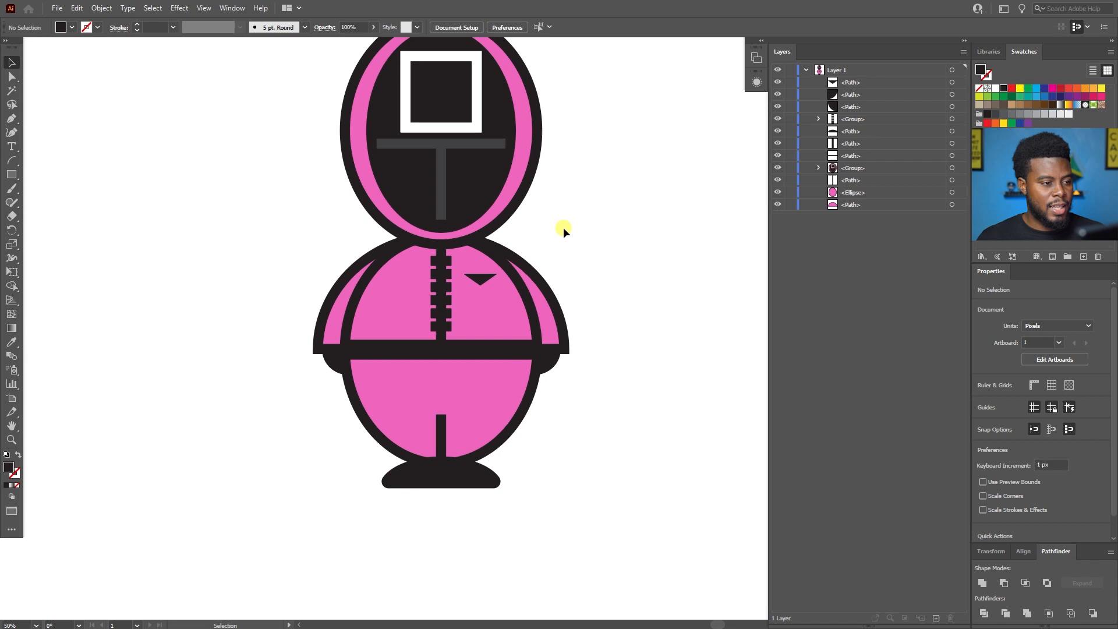
pyautogui.scroll(3, 564, 227)
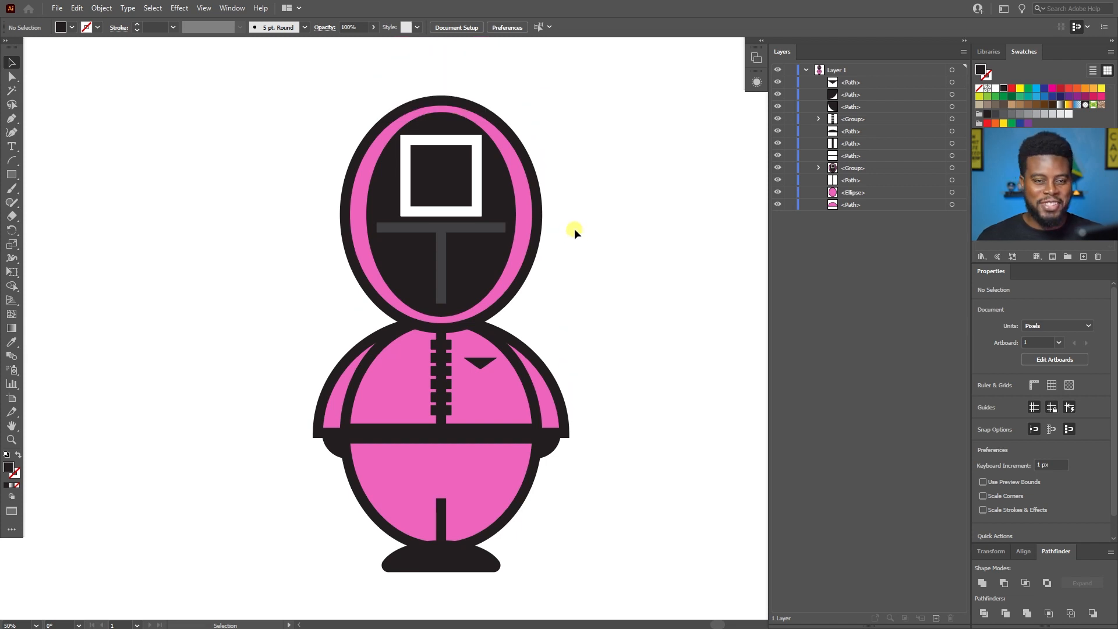
pyautogui.scroll(1, 574, 230)
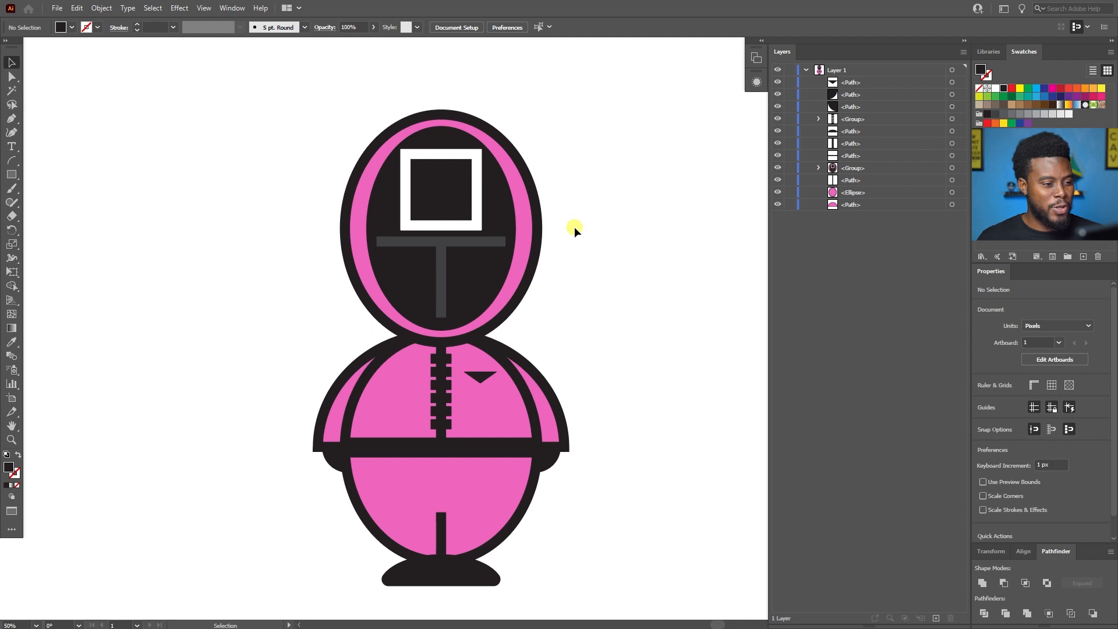
pyautogui.scroll(-2, 574, 230)
pyautogui.scroll(1, 578, 237)
pyautogui.scroll(-1, 578, 238)
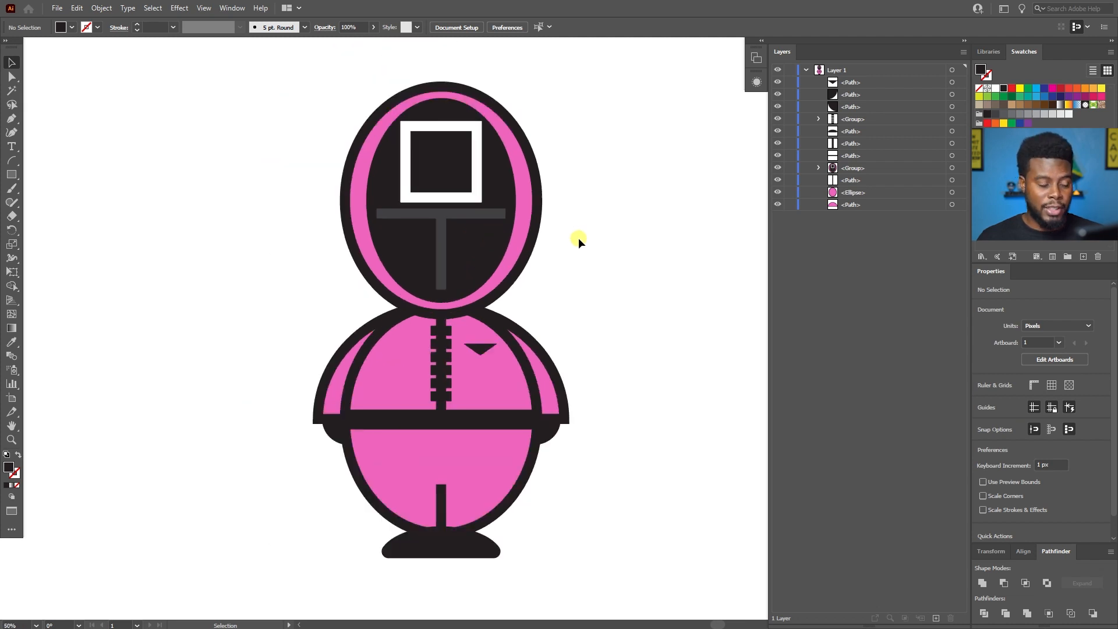
pyautogui.scroll(1, 578, 238)
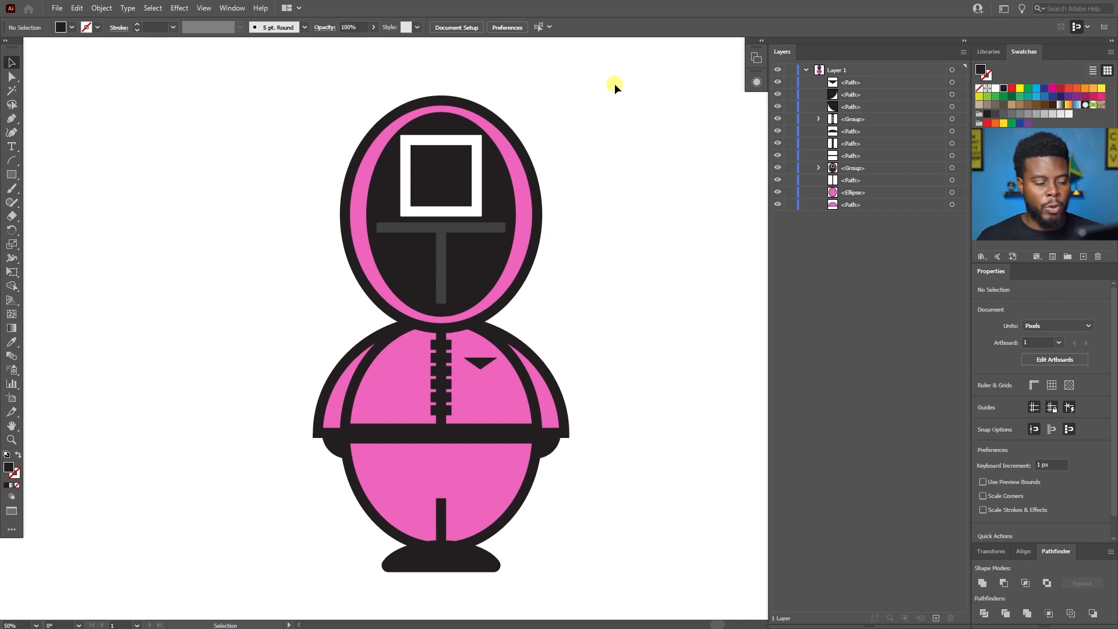
pyautogui.scroll(2, 482, 399)
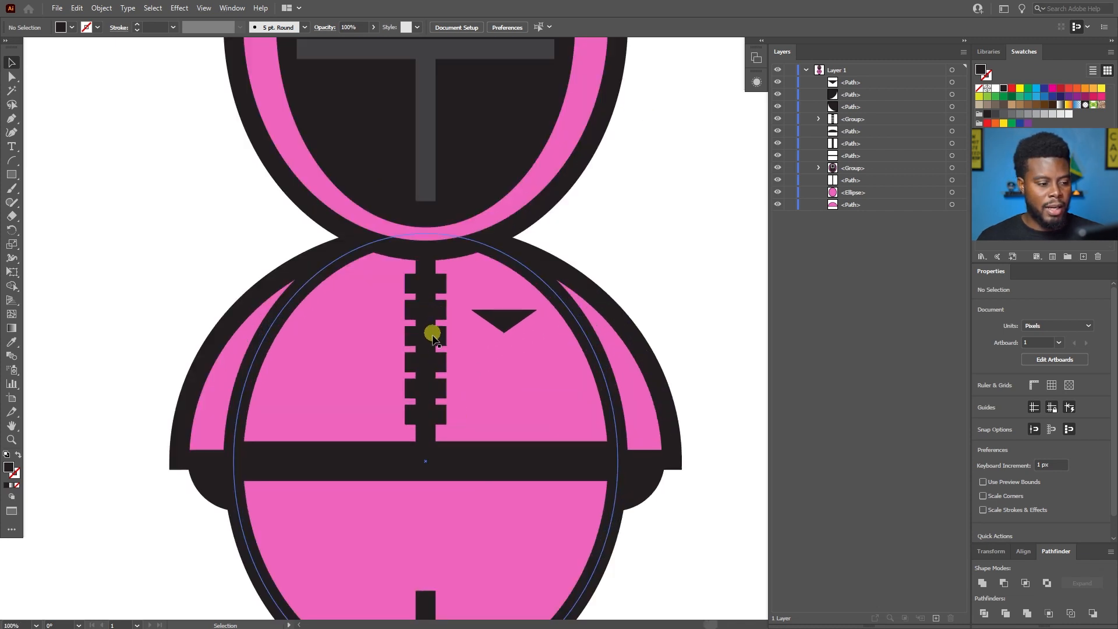
pyautogui.scroll(3, 433, 327)
pyautogui.scroll(-2, 554, 161)
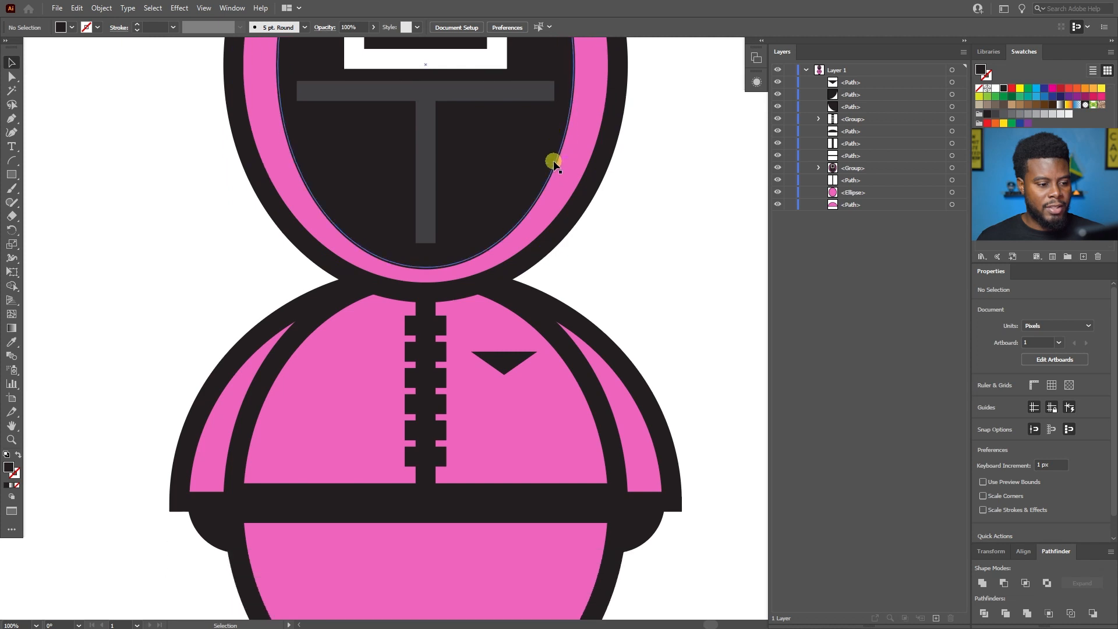
pyautogui.scroll(-1, 600, 270)
pyautogui.scroll(-1, 599, 269)
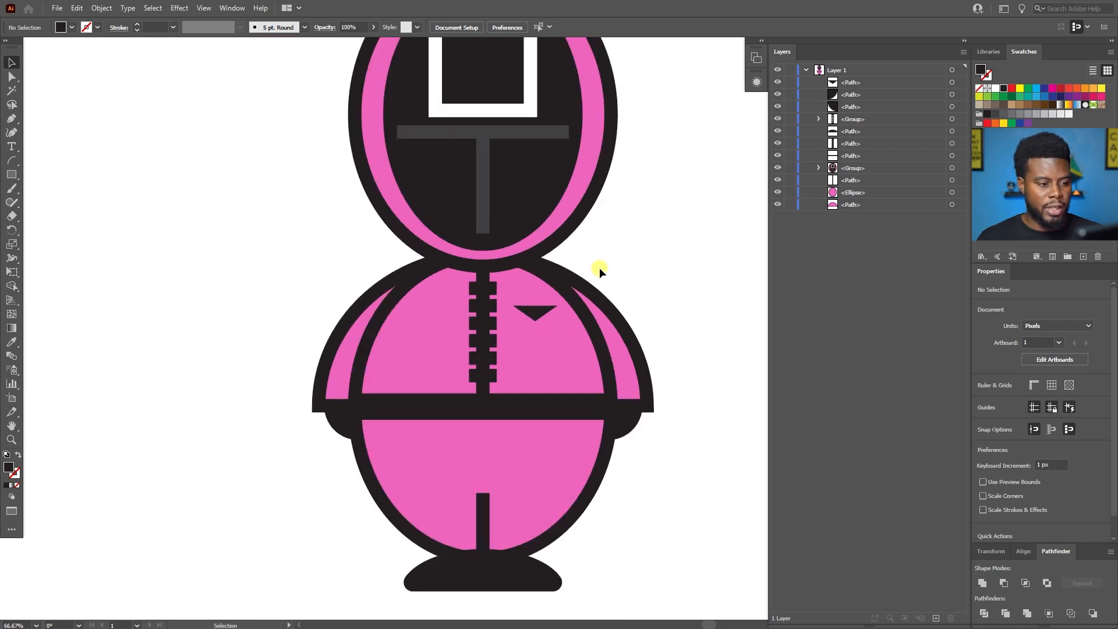
pyautogui.scroll(-1, 600, 270)
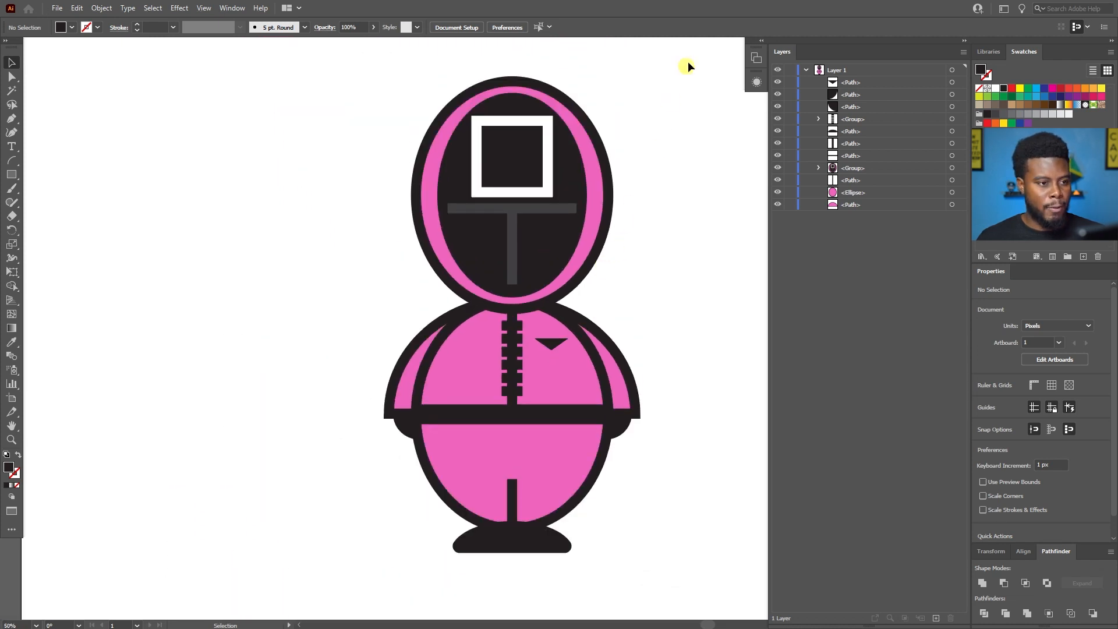
# Select the entire character, give its strokes round caps, and deselect everything.
pyautogui.moveTo(687, 61); pyautogui.dragTo(351, 575)
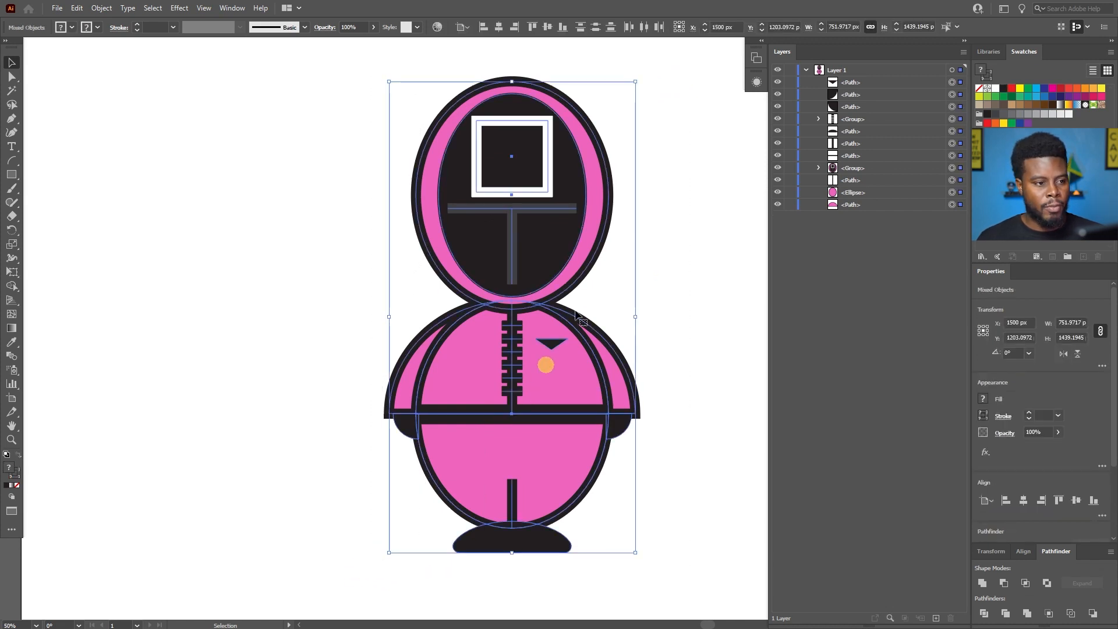
pyautogui.click(1003, 417)
pyautogui.click(942, 248)
pyautogui.click(944, 249)
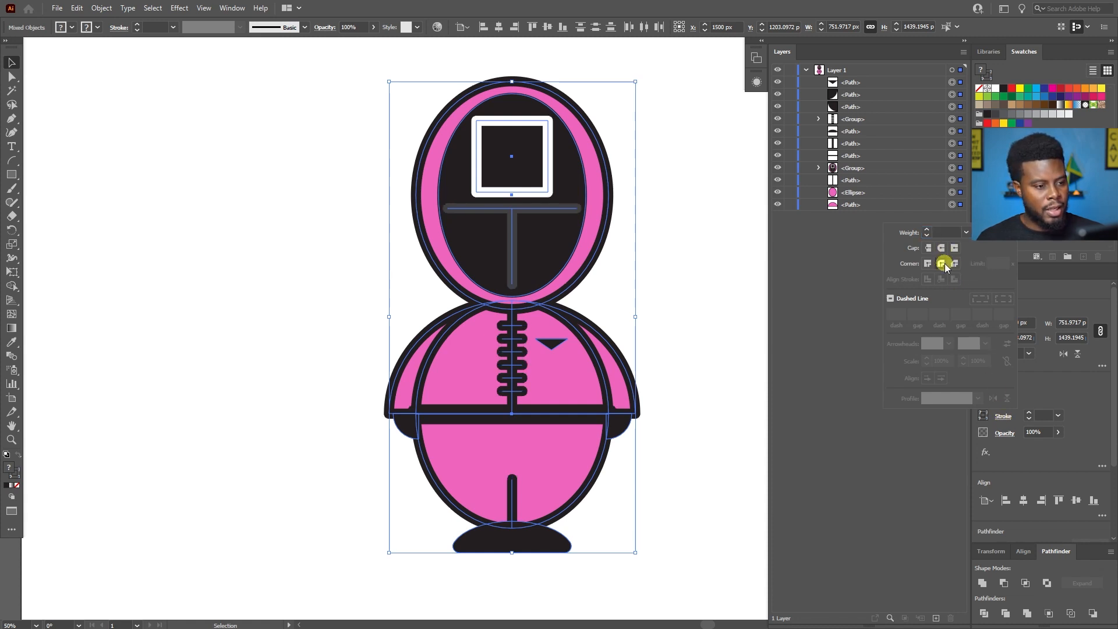
pyautogui.press('a')
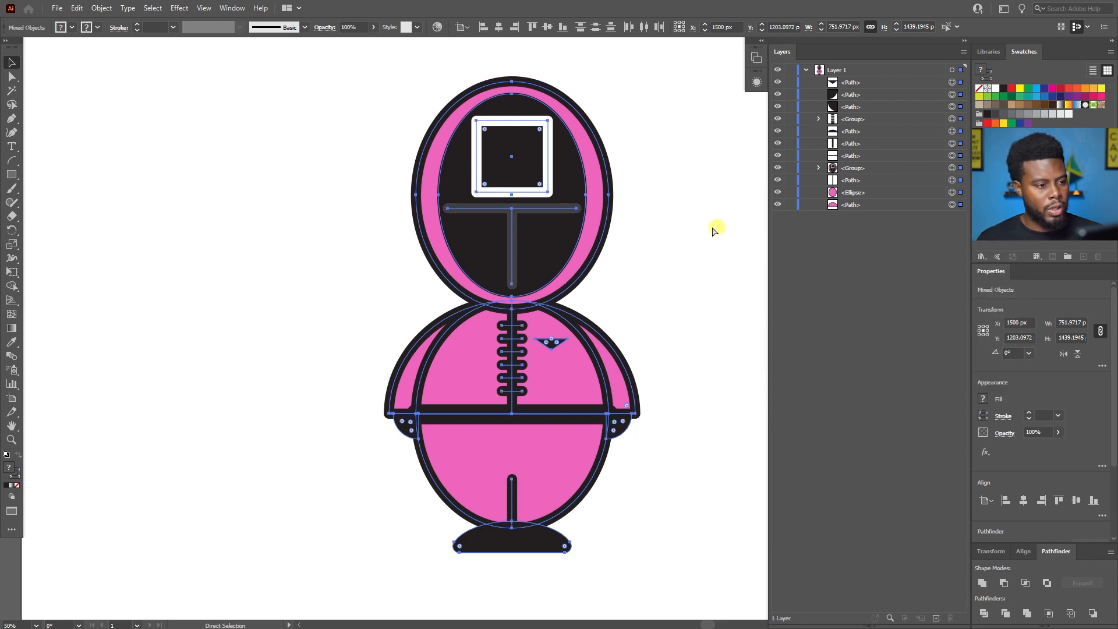
pyautogui.click(707, 221)
pyautogui.press('v')
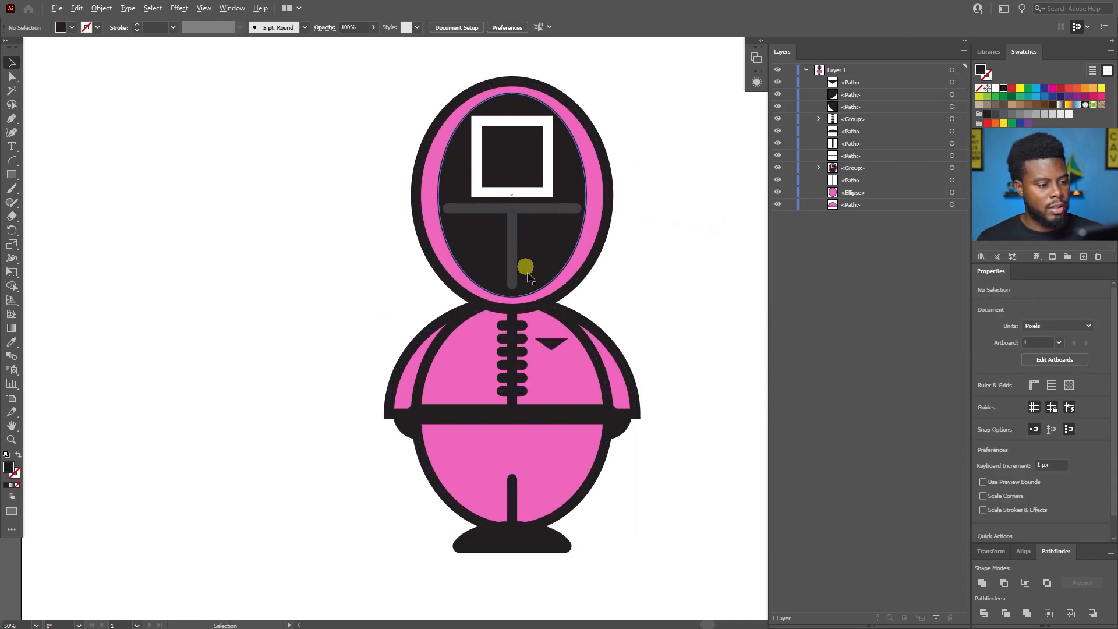
# Inspect the mask lines and zipper teeth up close, undoing and redoing the round caps to compare the stroke ends.
pyautogui.scroll(1, 533, 274)
pyautogui.scroll(1, 525, 153)
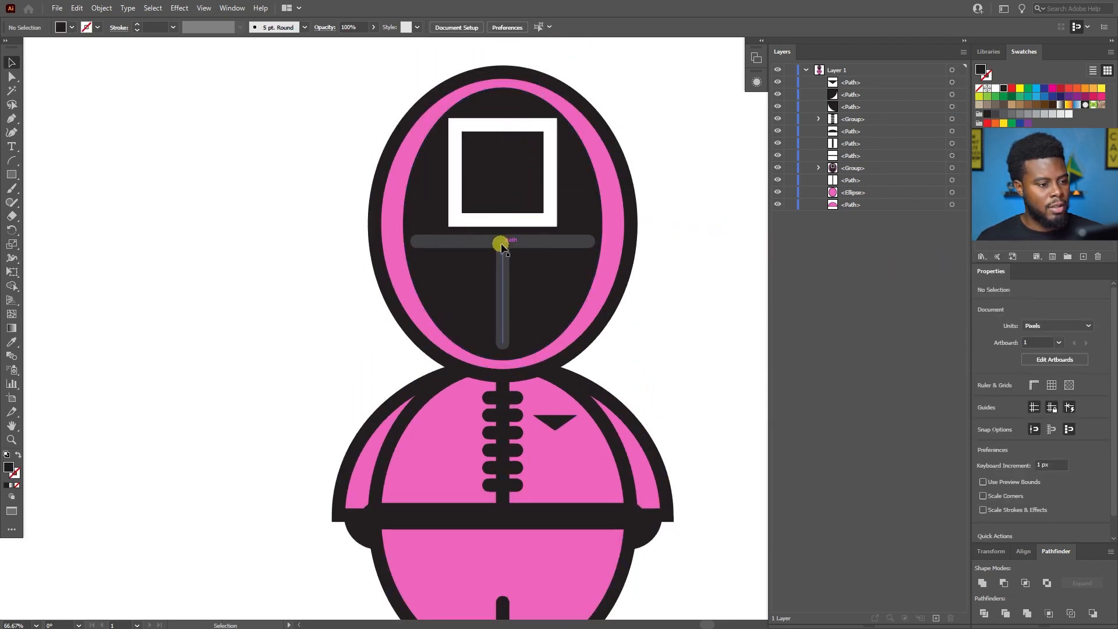
pyautogui.scroll(-2, 507, 256)
pyautogui.scroll(-1, 509, 265)
pyautogui.scroll(4, 475, 292)
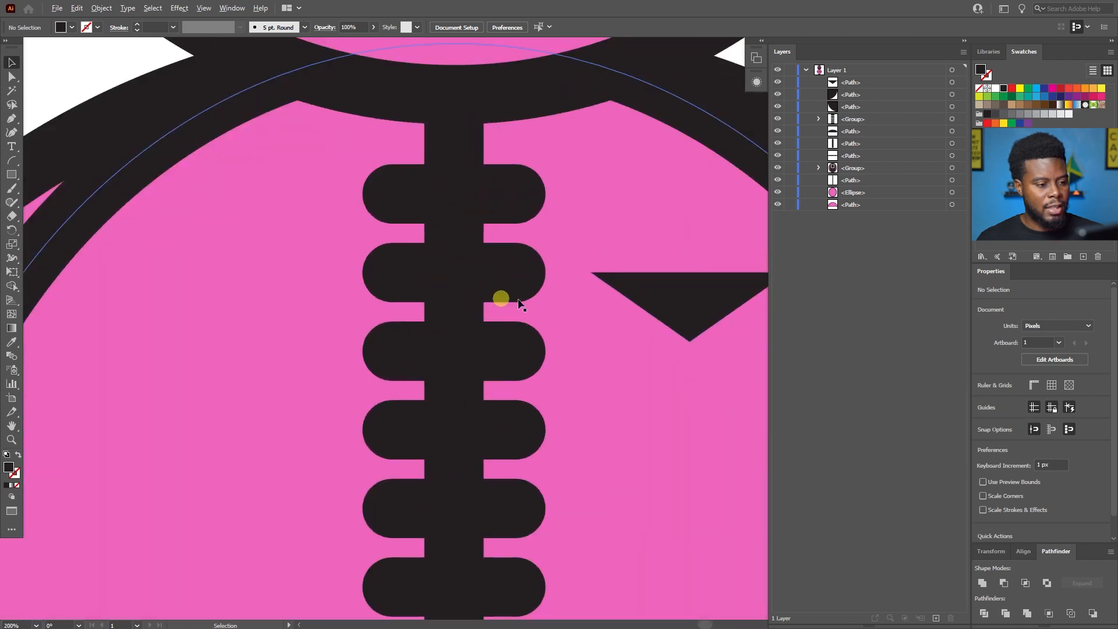
pyautogui.scroll(-1, 631, 330)
pyautogui.press('a')
pyautogui.hotkey('ctrl', 'z')
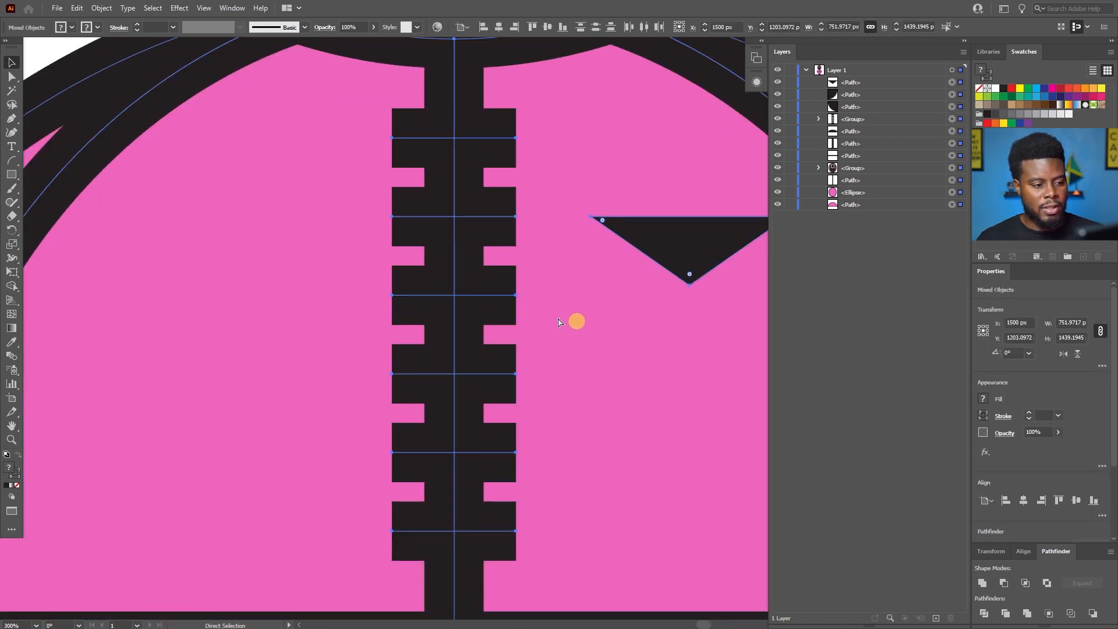
pyautogui.hotkey('ctrl', 'shift', 'z')
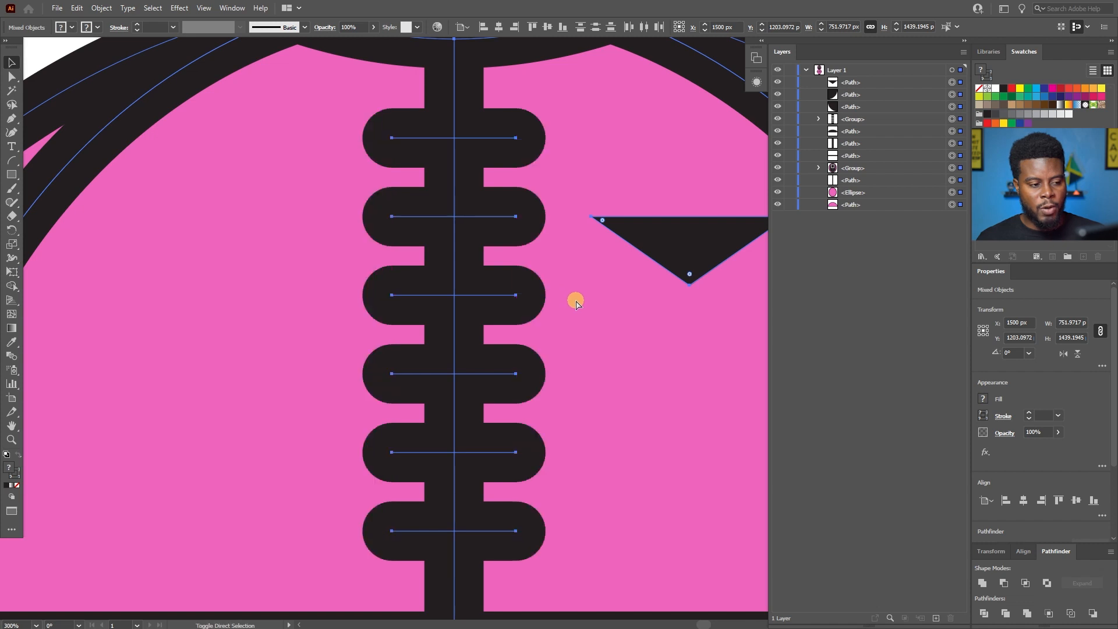
pyautogui.press('v')
pyautogui.scroll(-4, 609, 287)
pyautogui.scroll(-2, 611, 288)
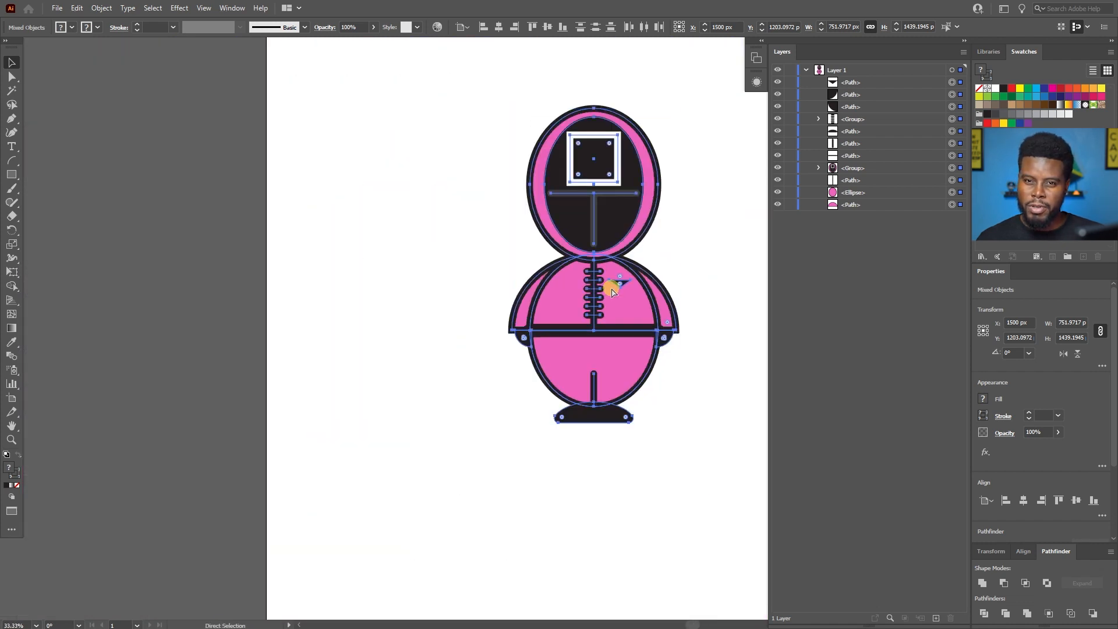
pyautogui.scroll(3, 577, 284)
pyautogui.scroll(4, 543, 287)
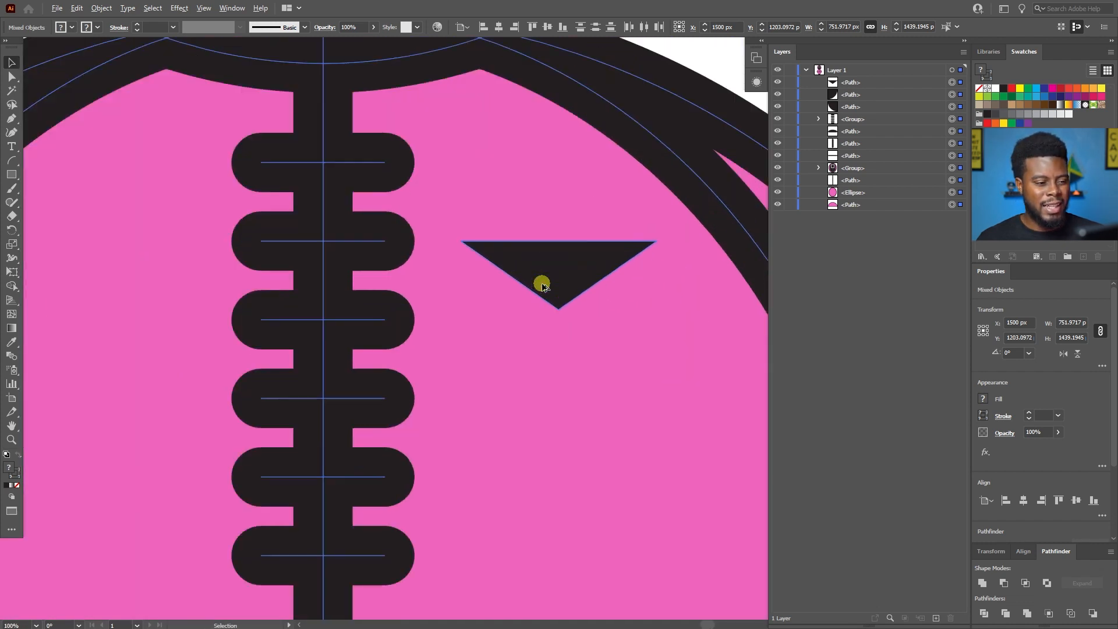
# Select the chest triangle on its own and round its three corners to a radius of about 6 px.
pyautogui.hotkey('ctrl', 'shift', 'a')
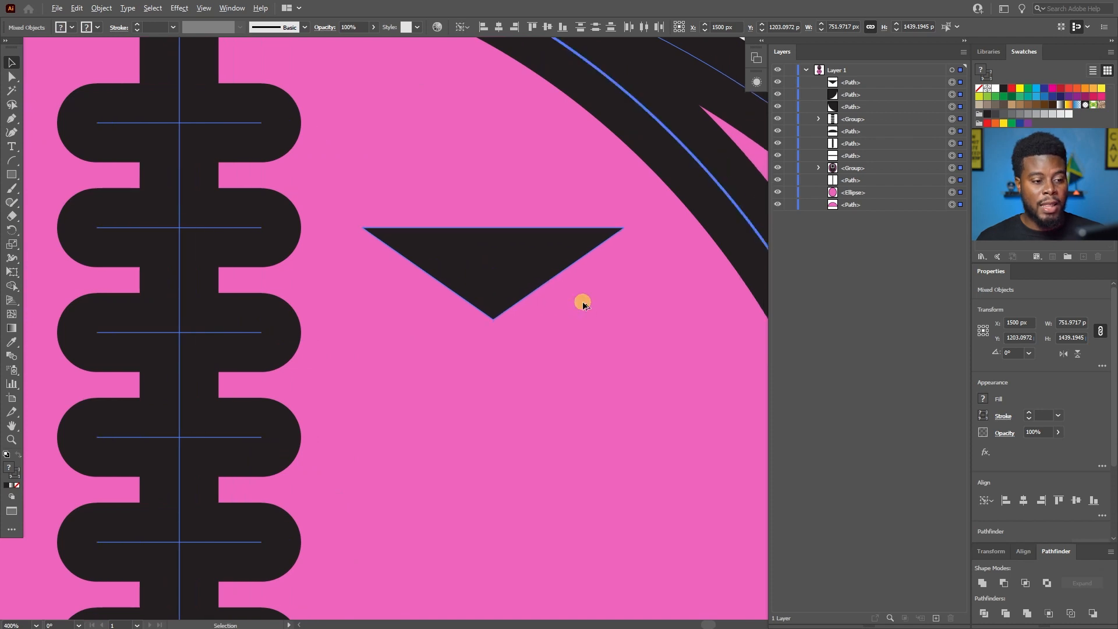
pyautogui.scroll(-4, 583, 303)
pyautogui.scroll(3, 571, 312)
pyautogui.scroll(3, 569, 275)
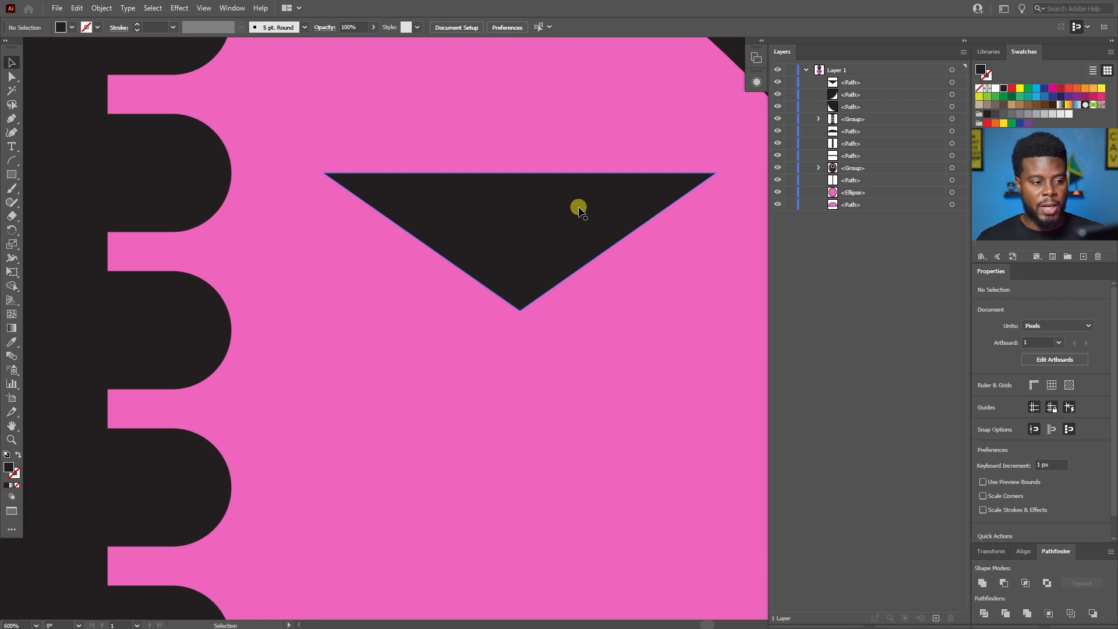
pyautogui.click(578, 208)
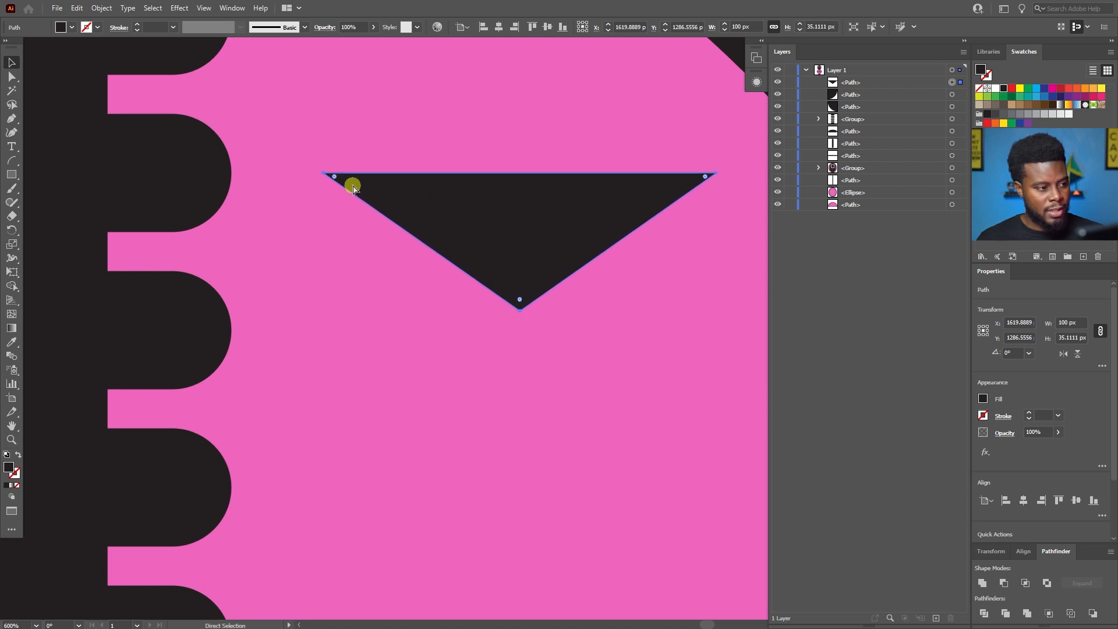
pyautogui.moveTo(522, 304); pyautogui.dragTo(524, 285)
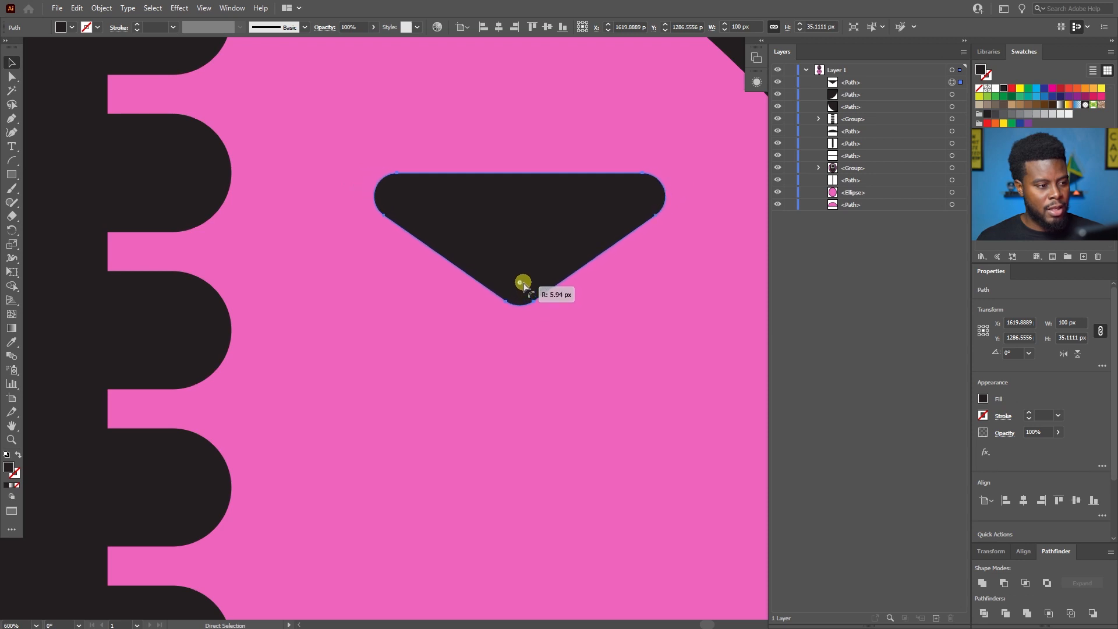
pyautogui.scroll(-6, 523, 284)
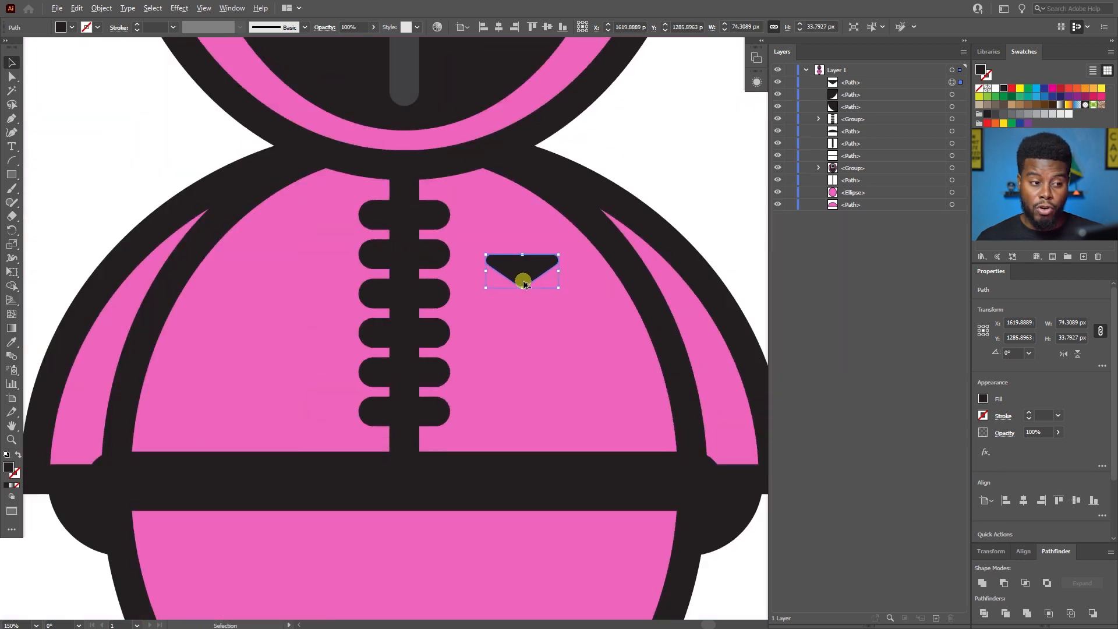
# Increase the corner rounding of the chest triangle further and deselect it.
pyautogui.scroll(3, 542, 259)
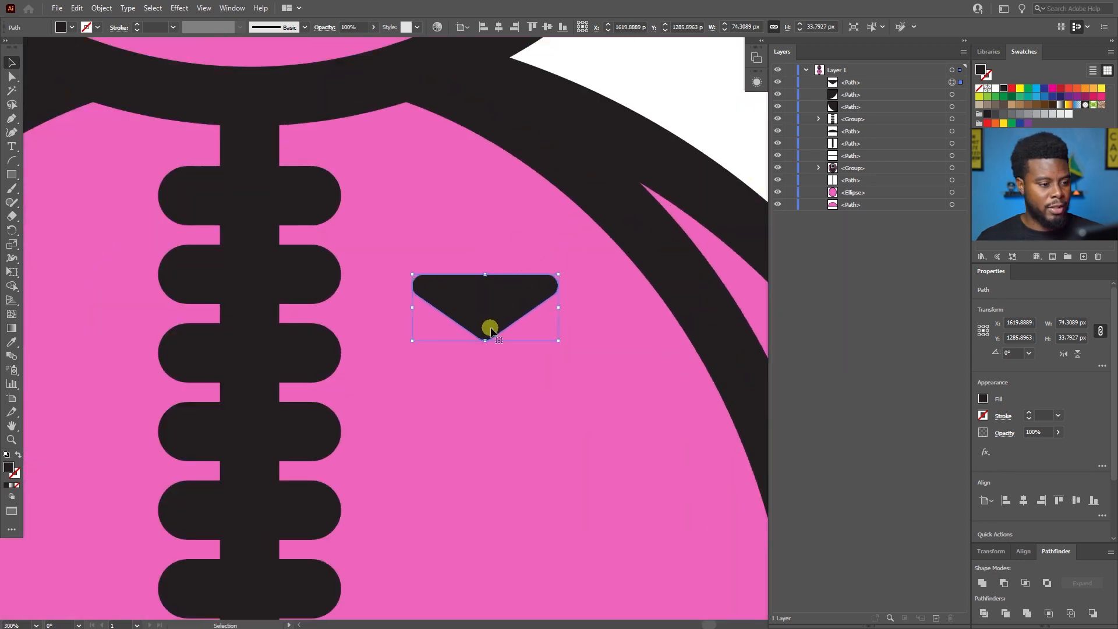
pyautogui.scroll(3, 524, 283)
pyautogui.moveTo(476, 338); pyautogui.dragTo(475, 319)
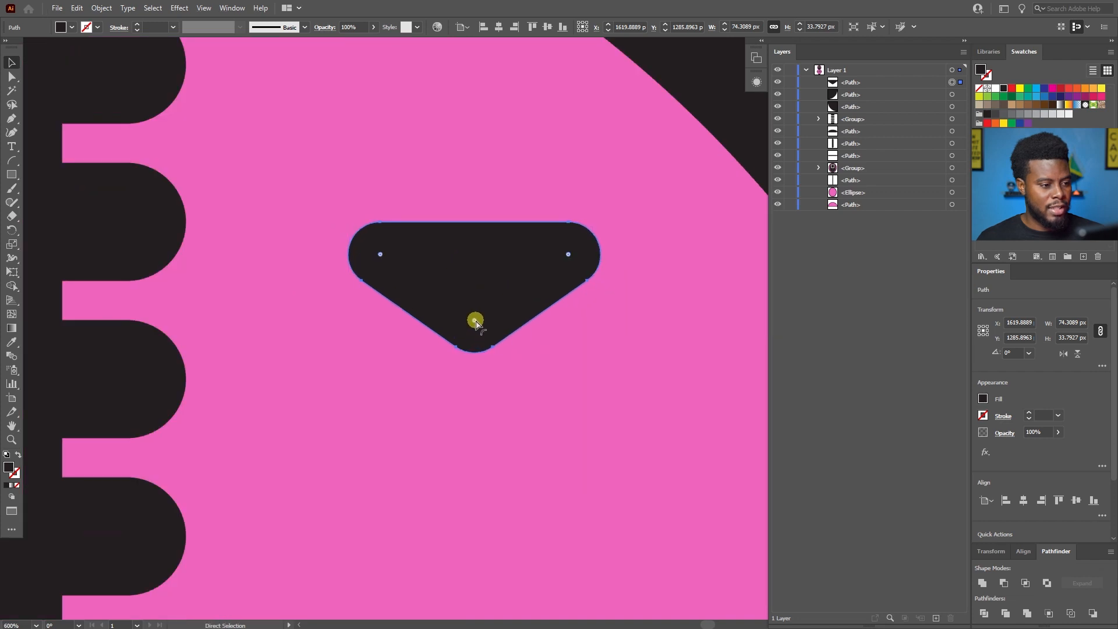
pyautogui.scroll(-6, 475, 321)
pyautogui.scroll(-1, 477, 322)
pyautogui.click(582, 268)
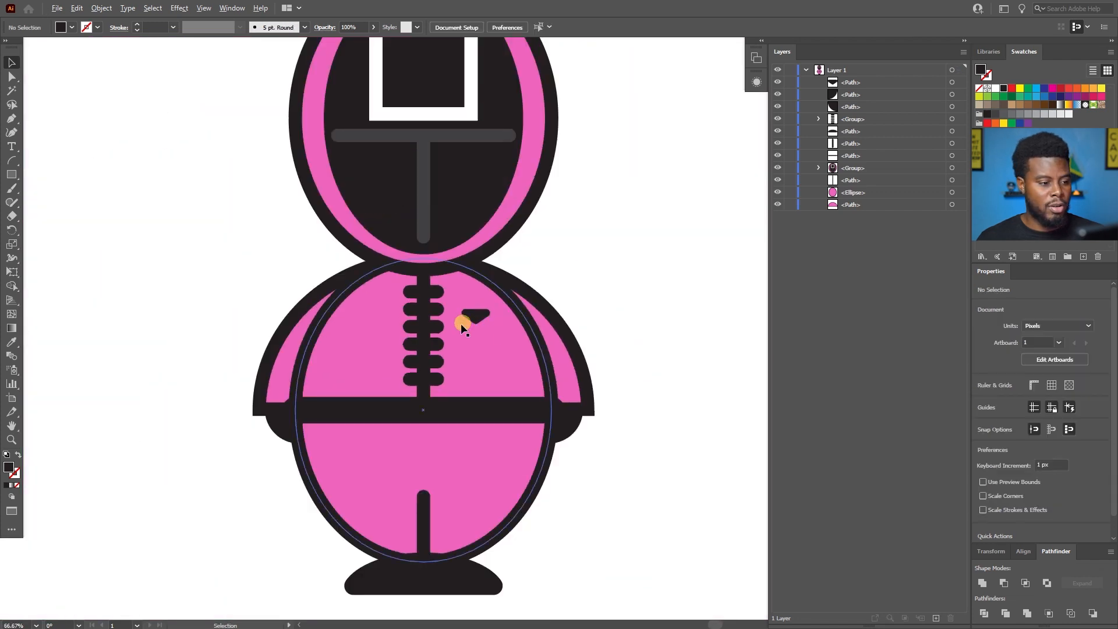
# Enlarge the rounded chest triangle about its center to about 84 px wide and 44 px high, and deselect it.
pyautogui.scroll(3, 489, 307)
pyautogui.scroll(2, 420, 286)
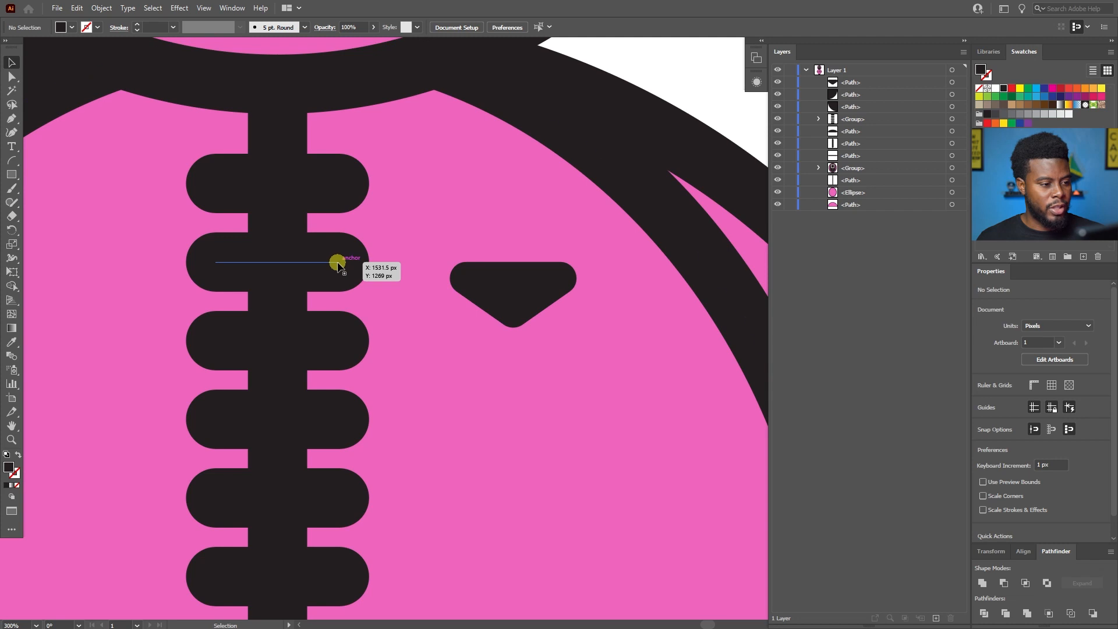
pyautogui.click(527, 282)
pyautogui.moveTo(579, 263); pyautogui.dragTo(595, 243)
pyautogui.scroll(-4, 574, 252)
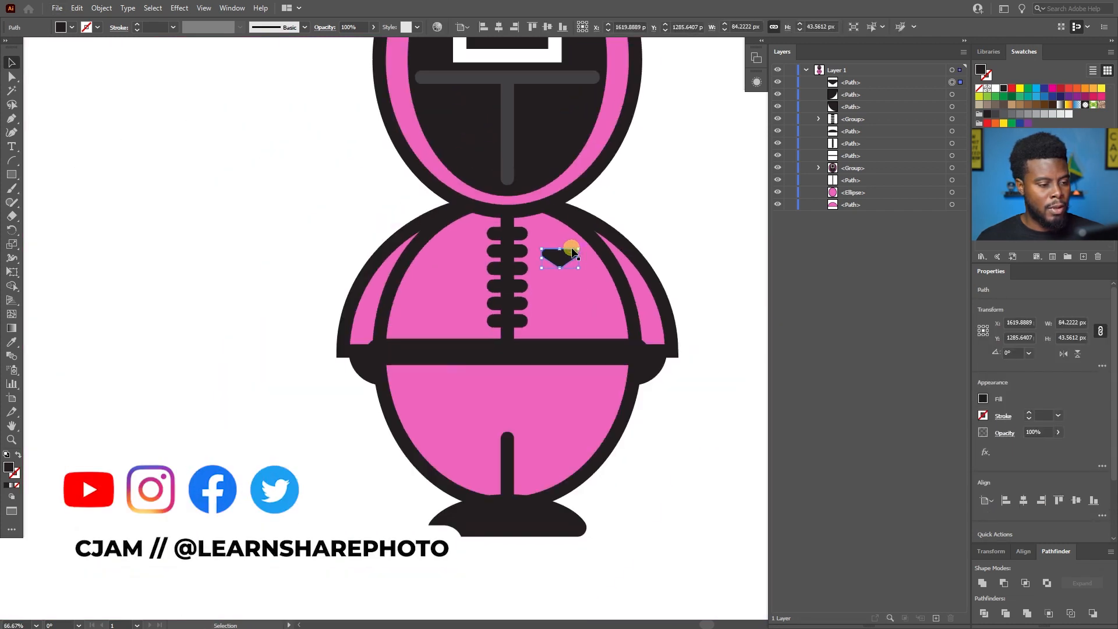
pyautogui.scroll(-1, 571, 252)
pyautogui.click(658, 220)
# Review the full character, checking the chest triangle's size and the proportions of the mask details.
pyautogui.hscroll(4, 641, 225)
pyautogui.scroll(9, 612, 242)
pyautogui.scroll(-3, 599, 267)
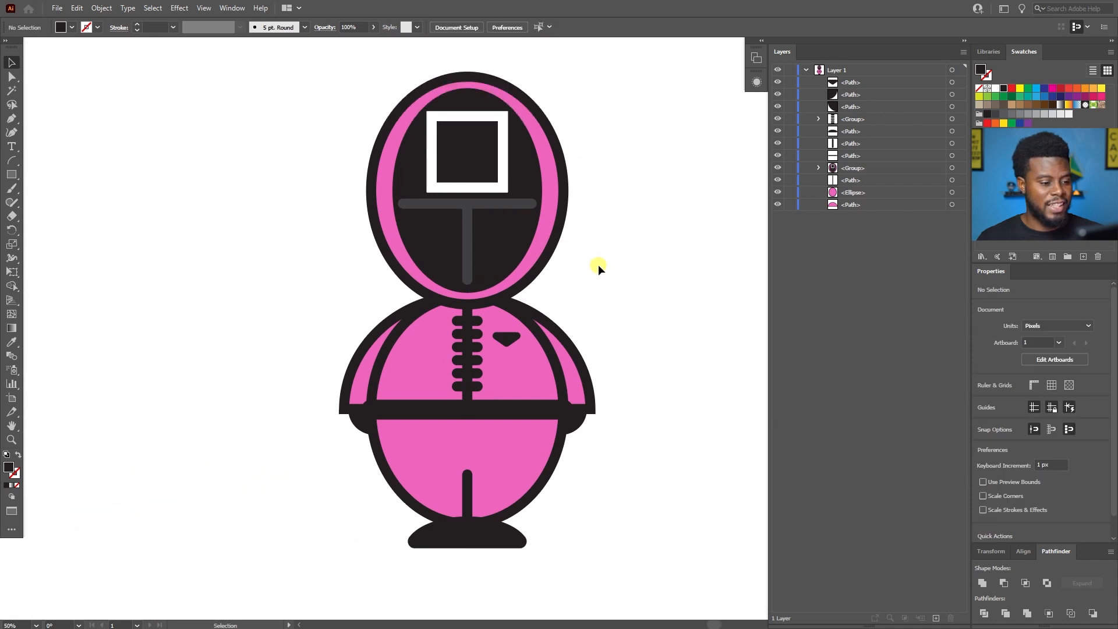
pyautogui.scroll(1, 599, 265)
pyautogui.scroll(-2, 599, 267)
pyautogui.scroll(3, 599, 267)
pyautogui.scroll(-1, 598, 268)
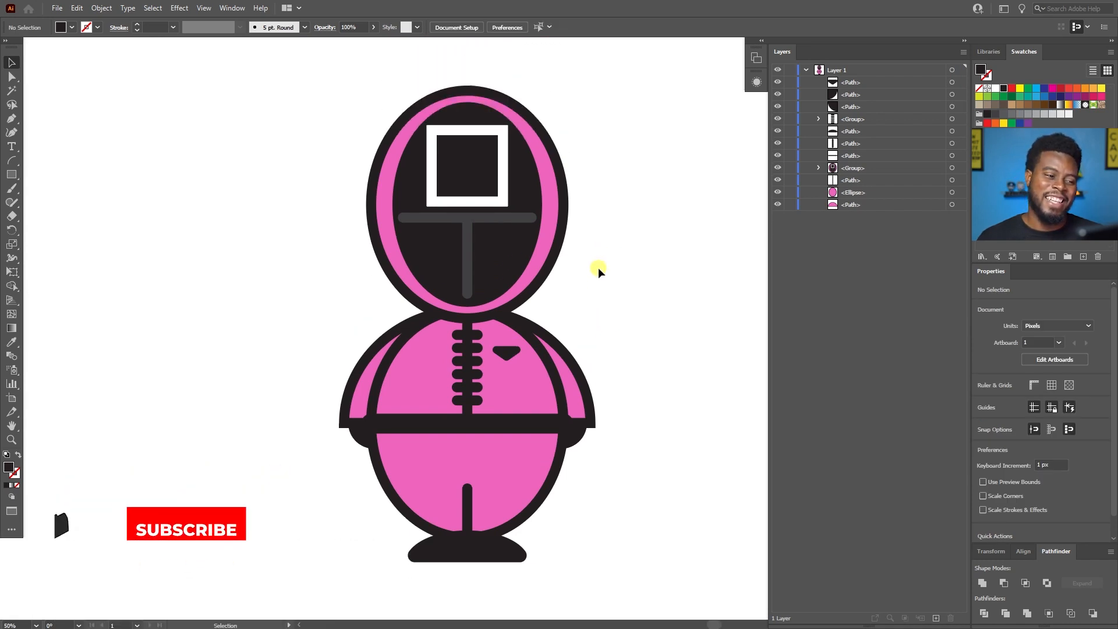
pyautogui.hscroll(2, 599, 267)
# Ungroup the head so the hood, face, mask lines and white square can be edited separately, and clear the selection.
pyautogui.scroll(2, 419, 181)
pyautogui.scroll(2, 419, 194)
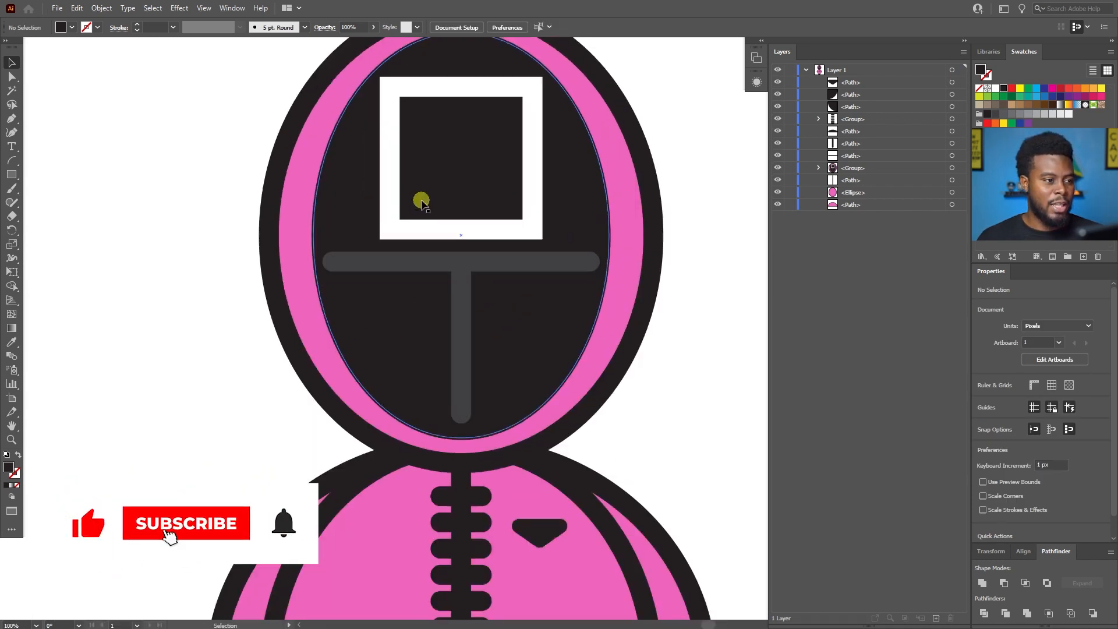
pyautogui.scroll(1, 455, 307)
pyautogui.click(464, 283)
pyautogui.click(135, 247)
pyautogui.click(200, 235)
pyautogui.press('a')
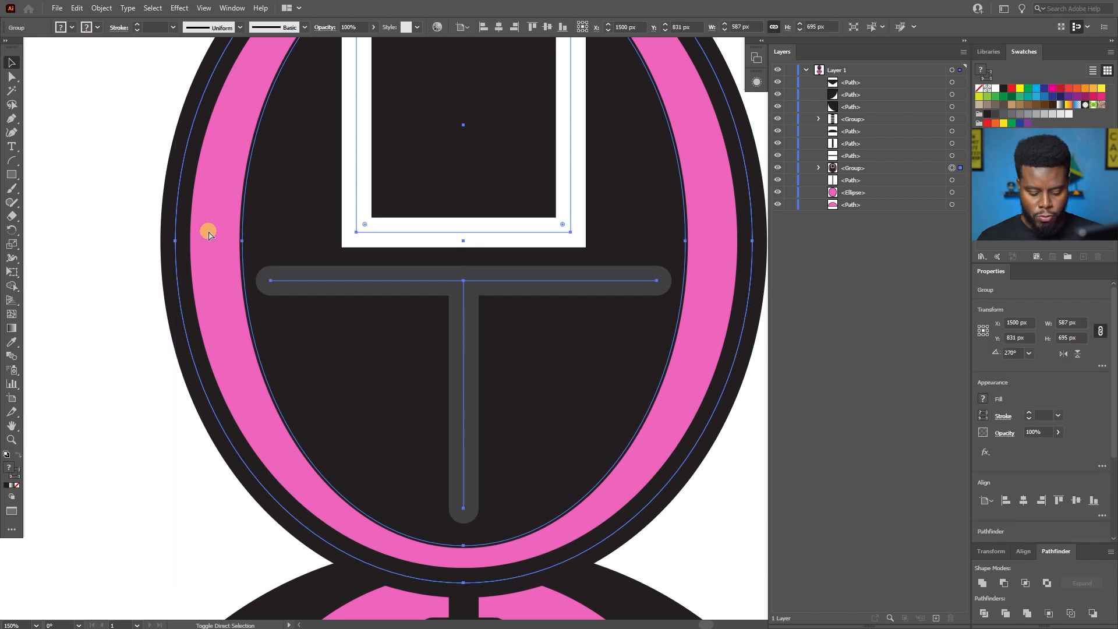
pyautogui.hotkey('ctrl', 'shift', 'g')
pyautogui.click(120, 186)
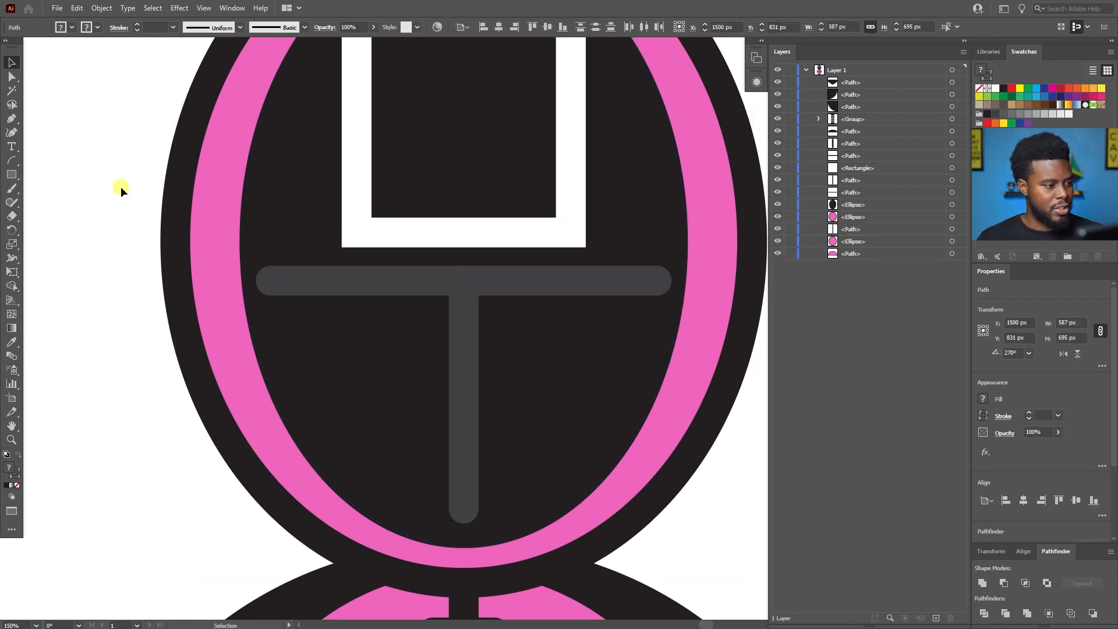
# Move the horizontal mask line down 40 px to Y 911 px.
pyautogui.click(409, 281)
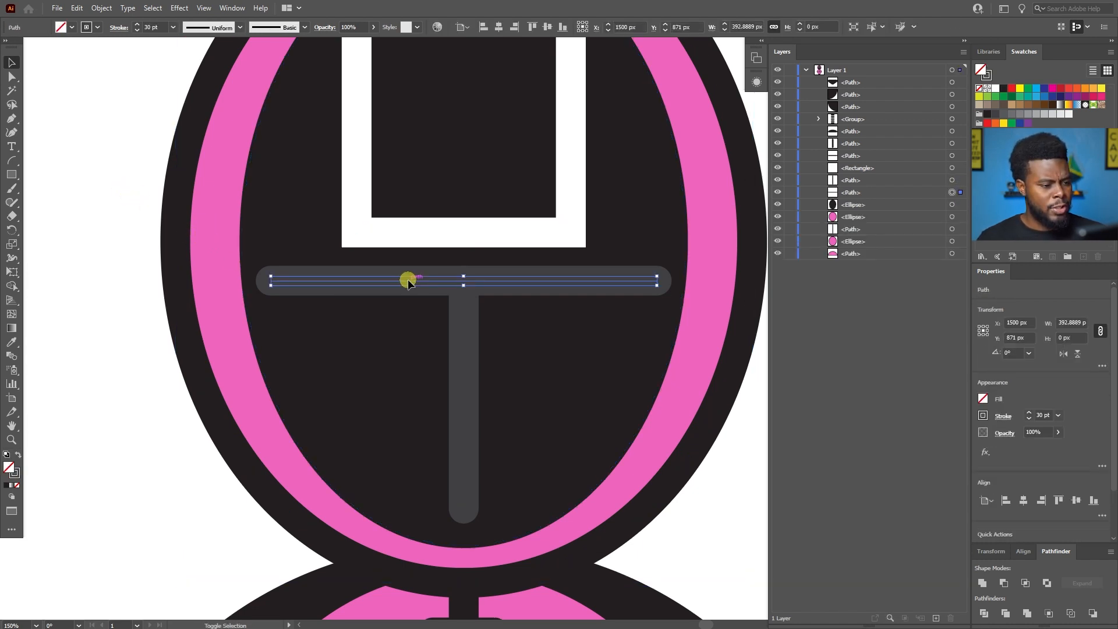
pyautogui.press('Down')
pyautogui.press('Down')
pyautogui.press('Down')
pyautogui.press('Down')
pyautogui.press('Down')
pyautogui.press('Down')
pyautogui.press('Down')
pyautogui.press('Down')
pyautogui.press('Down')
pyautogui.press('Down')
pyautogui.press('Down')
pyautogui.press('Down')
pyautogui.press('Down')
pyautogui.press('Down')
pyautogui.press('Down')
pyautogui.press('Down')
pyautogui.press('Down')
pyautogui.press('Down')
pyautogui.press('Down')
pyautogui.press('Down')
pyautogui.press('Down')
pyautogui.press('Down')
pyautogui.press('Down')
pyautogui.press('Down')
pyautogui.press('Down')
pyautogui.press('Down')
pyautogui.press('Down')
pyautogui.press('Down')
pyautogui.press('Down')
pyautogui.press('Down')
pyautogui.press('Down')
pyautogui.press('Down')
pyautogui.press('Down')
pyautogui.press('Down')
pyautogui.press('Down')
pyautogui.press('Down')
pyautogui.press('Down')
pyautogui.press('Down')
pyautogui.press('Down')
pyautogui.press('Down')
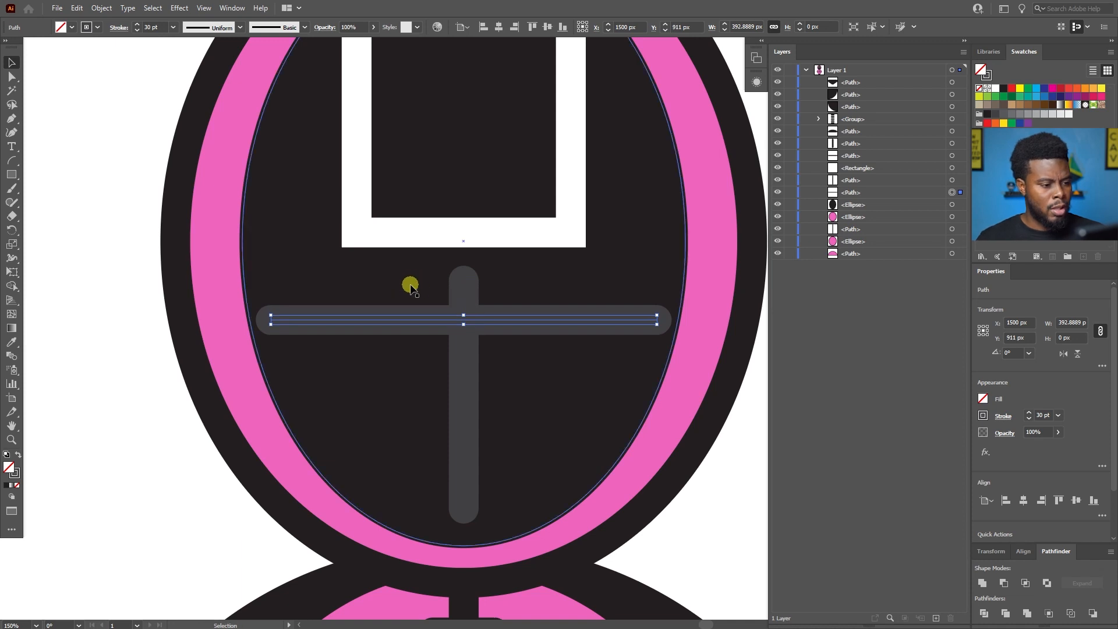
# Shorten the vertical mask line from its upper end to meet the horizontal line, about 192 px long, and deselect it.
pyautogui.click(462, 379)
pyautogui.moveTo(466, 282); pyautogui.dragTo(464, 320)
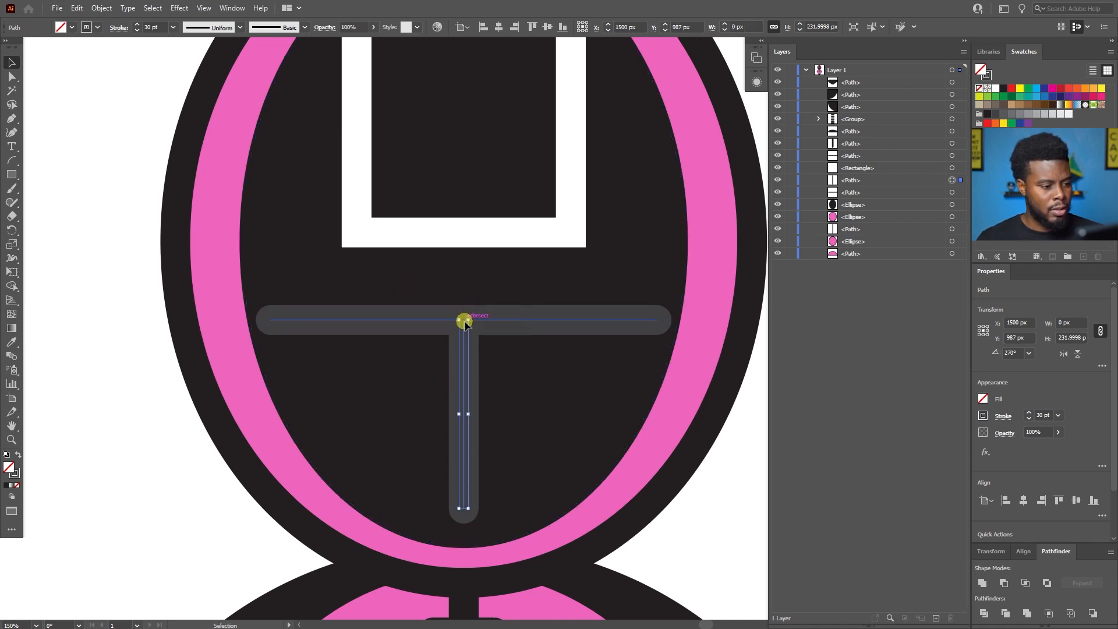
pyautogui.click(87, 233)
# Enlarge the white square on the mask about its center to 248 × 248 px.
pyautogui.scroll(1, 512, 343)
pyautogui.scroll(5, 495, 318)
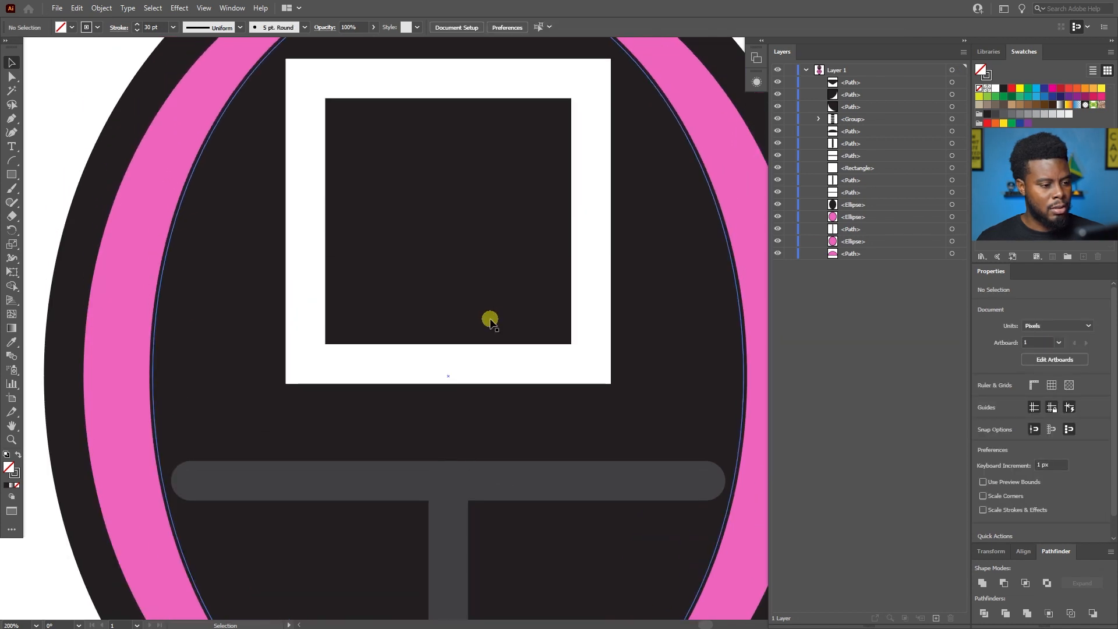
pyautogui.scroll(1, 490, 322)
pyautogui.scroll(-1, 497, 250)
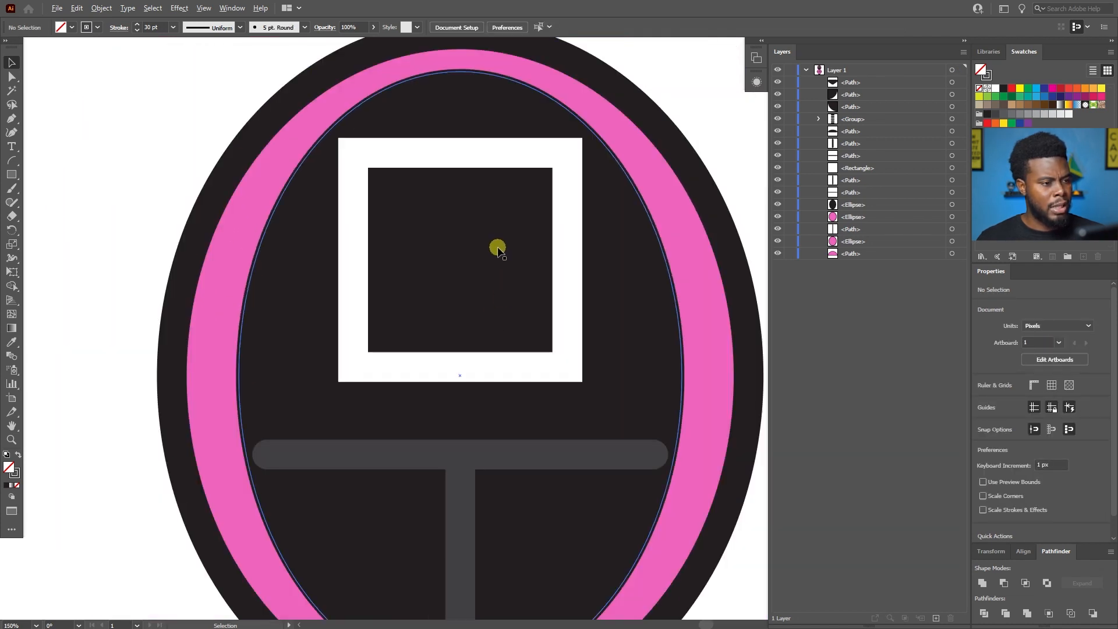
pyautogui.click(473, 368)
pyautogui.moveTo(569, 368); pyautogui.dragTo(582, 382)
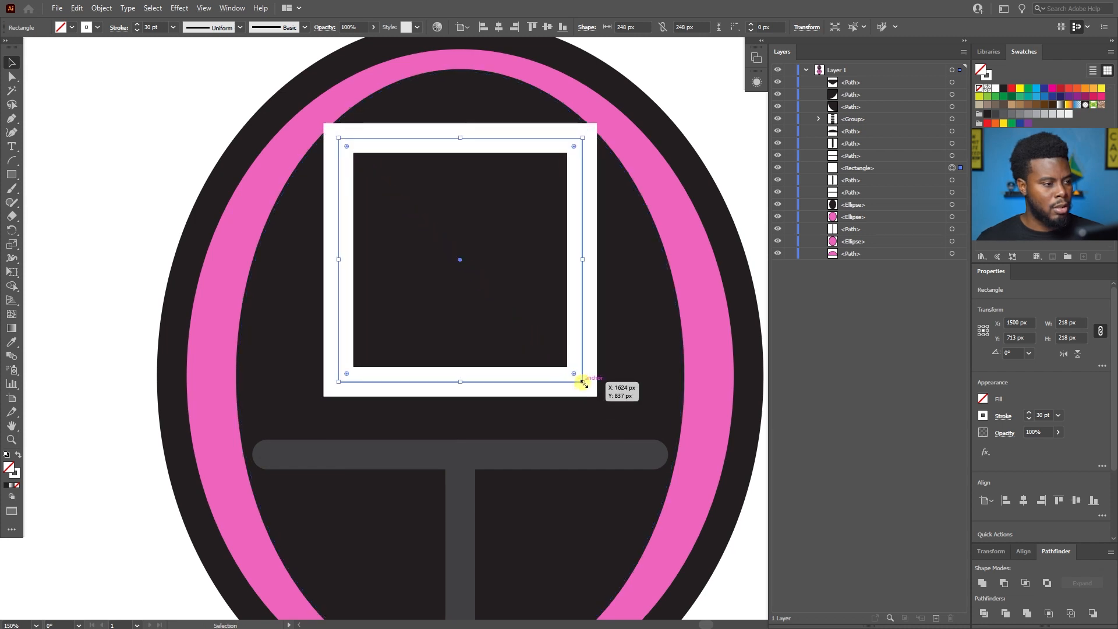
# Move the white mask square down to Y 740 px and deselect it.
pyautogui.hotkey('shift', 'Down')
pyautogui.hotkey('shift', 'Down')
pyautogui.hotkey('shift', 'Down')
pyautogui.press('Down')
pyautogui.press('Down')
pyautogui.press('Down')
pyautogui.press('Down')
pyautogui.press('Down')
pyautogui.press('Down')
pyautogui.press('Down')
pyautogui.scroll(-3, 500, 343)
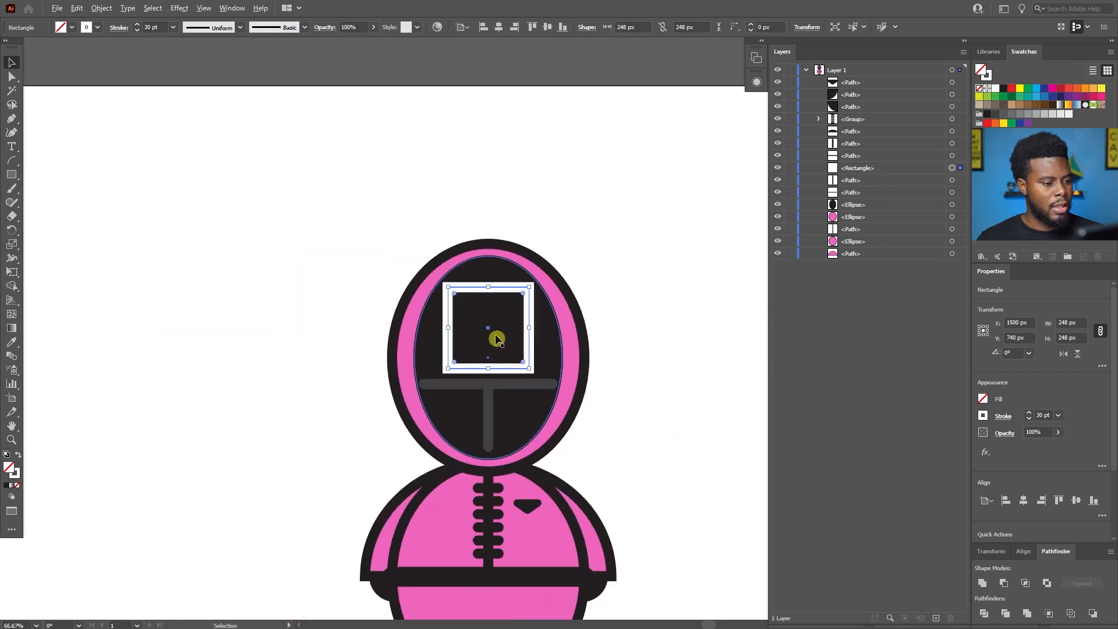
pyautogui.click(350, 261)
pyautogui.scroll(-3, 466, 274)
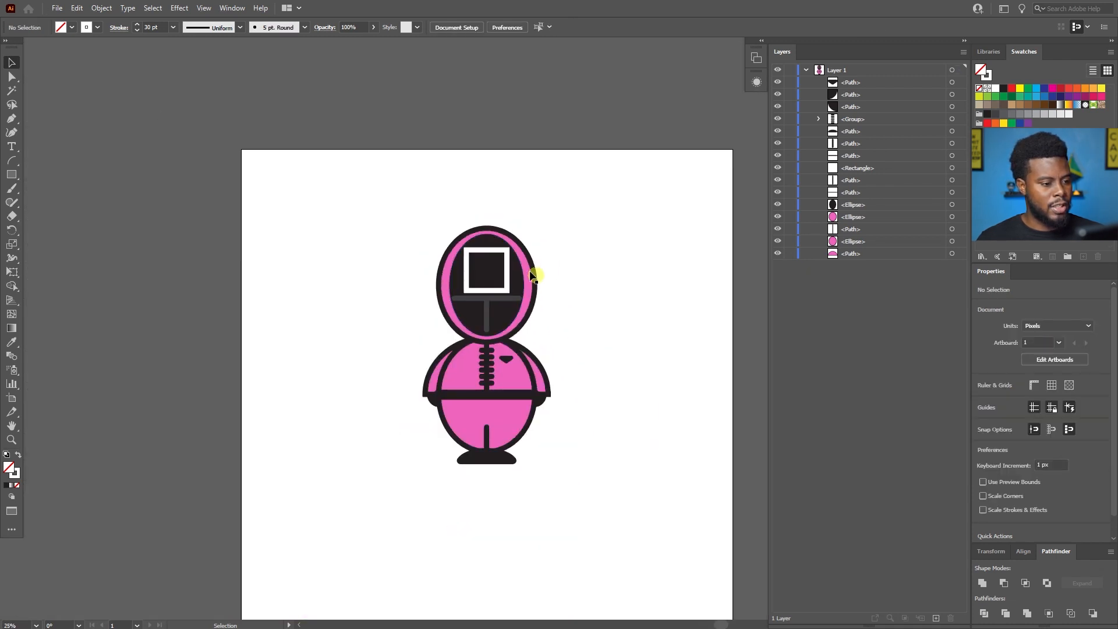
# Reduce the white mask square about its center to 240 × 240 px and deselect it.
pyautogui.scroll(4, 534, 276)
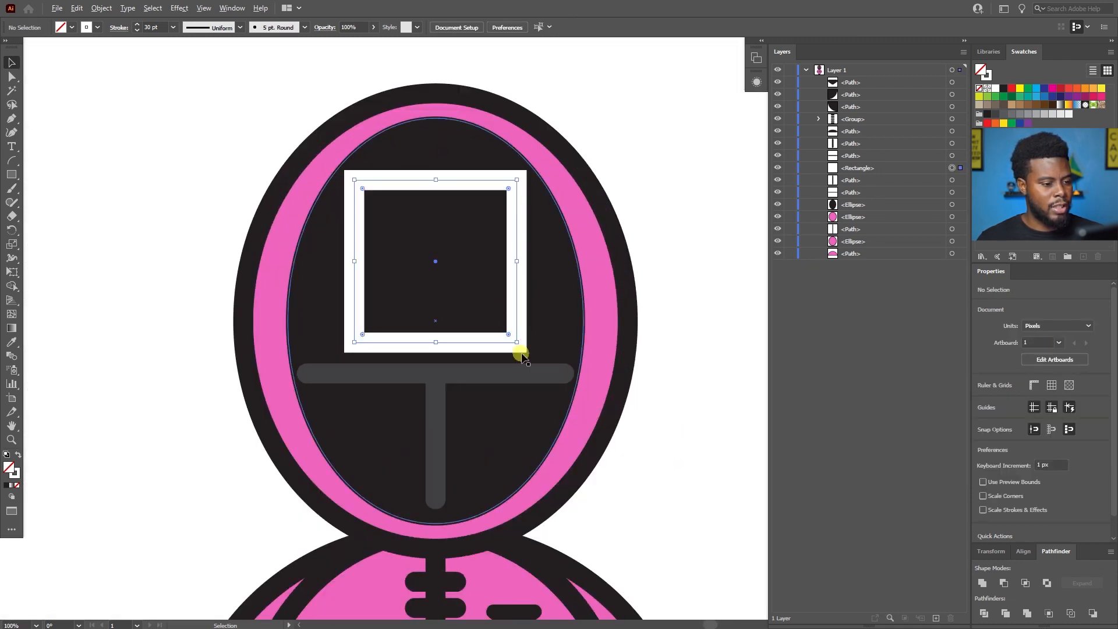
pyautogui.click(520, 353)
pyautogui.moveTo(516, 340); pyautogui.dragTo(514, 340)
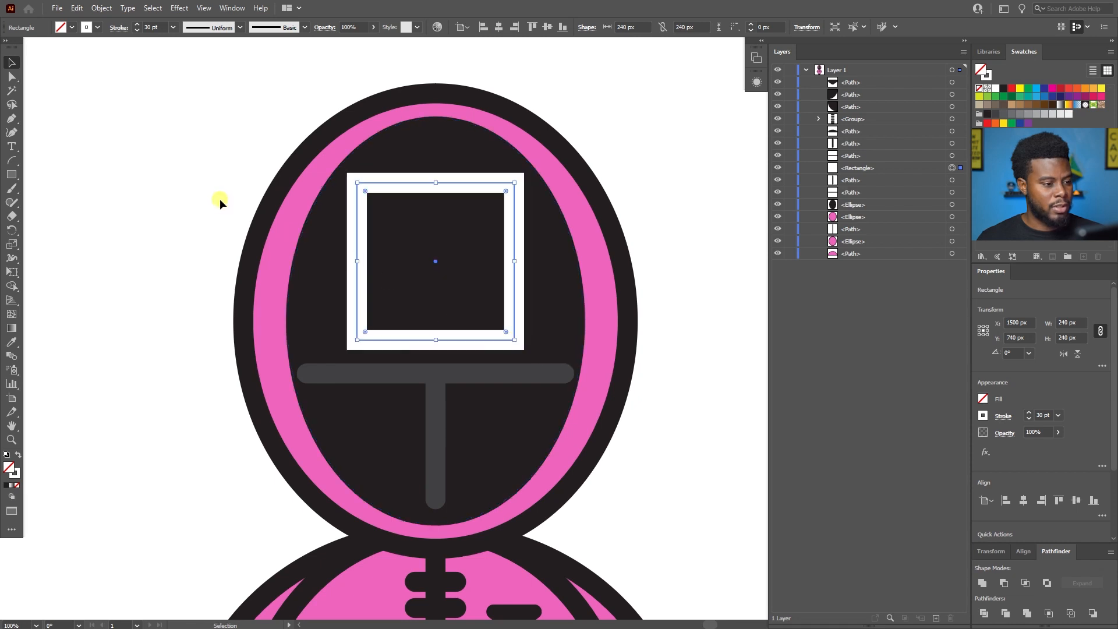
pyautogui.click(214, 190)
# Review the whole character, checking the mask layout, the arms and the shapes around the belt.
pyautogui.scroll(-2, 214, 190)
pyautogui.hscroll(-2, 215, 191)
pyautogui.hscroll(-2, 214, 193)
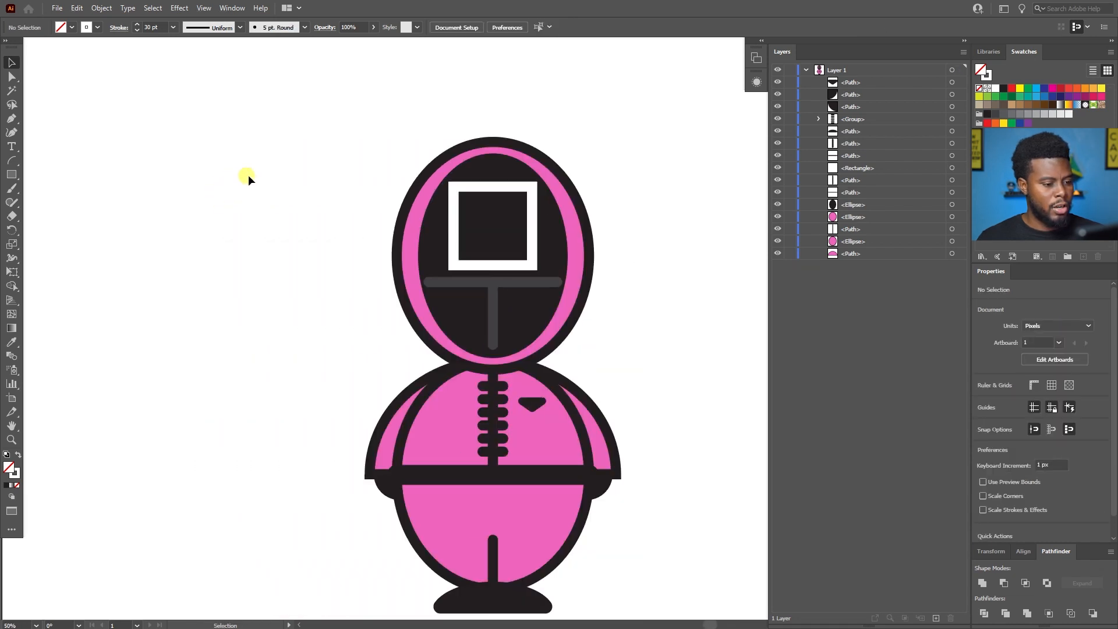
pyautogui.scroll(-1, 239, 176)
pyautogui.hscroll(-2, 251, 175)
pyautogui.hscroll(4, 251, 175)
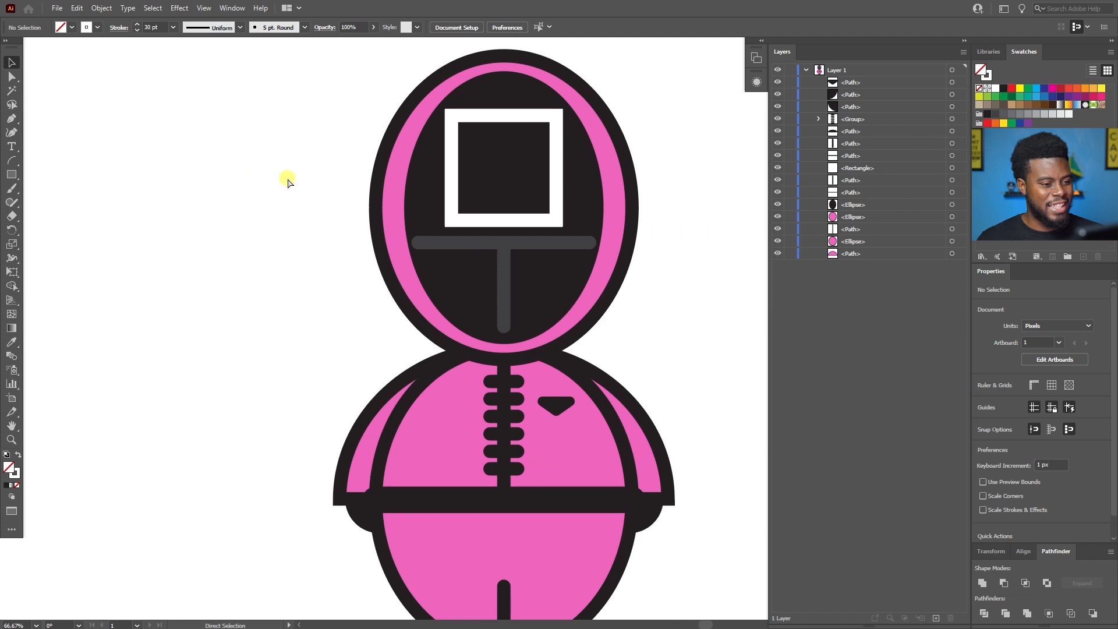
pyautogui.hscroll(-3, 277, 177)
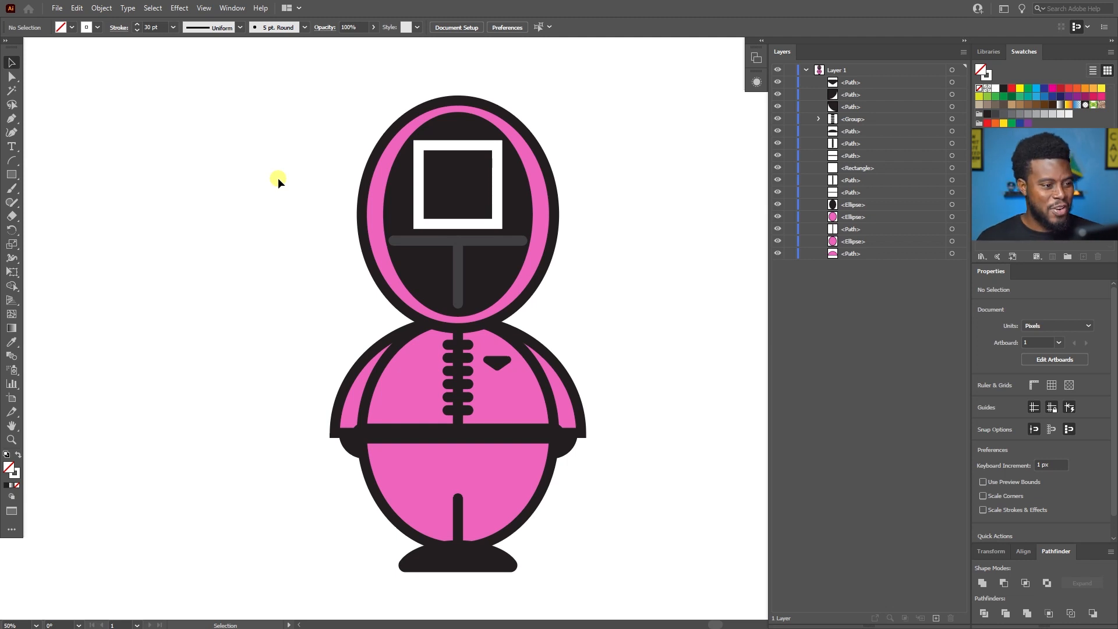
pyautogui.scroll(1, 278, 177)
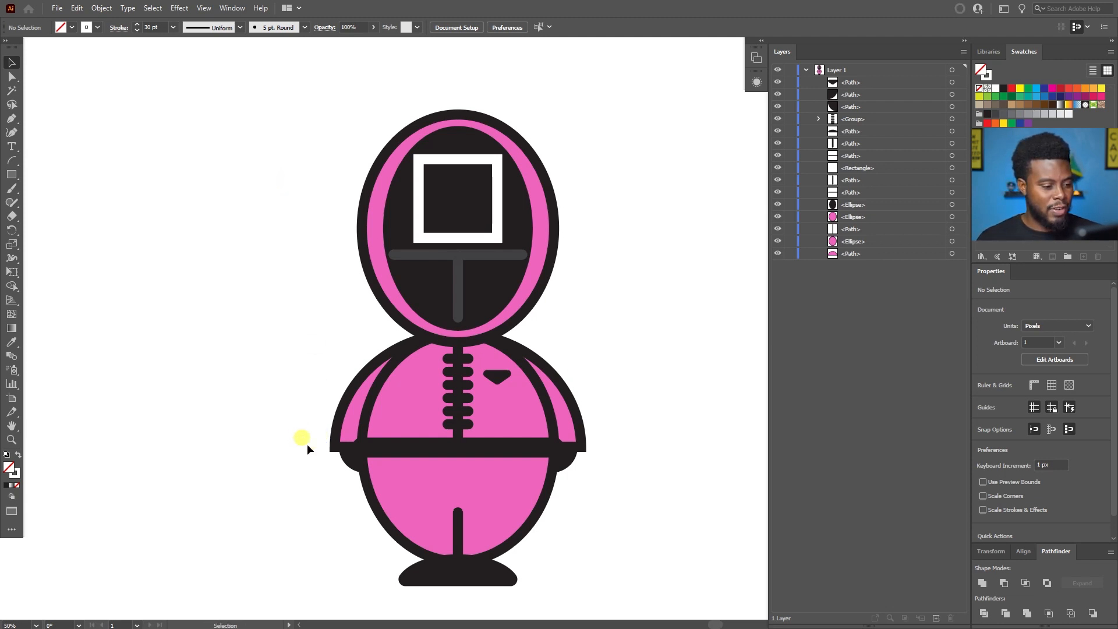
# Try moving the hand on the character's left side away from the sleeve to check the shapes behind it.
pyautogui.scroll(6, 308, 445)
pyautogui.moveTo(419, 402); pyautogui.dragTo(374, 448)
pyautogui.press('a')
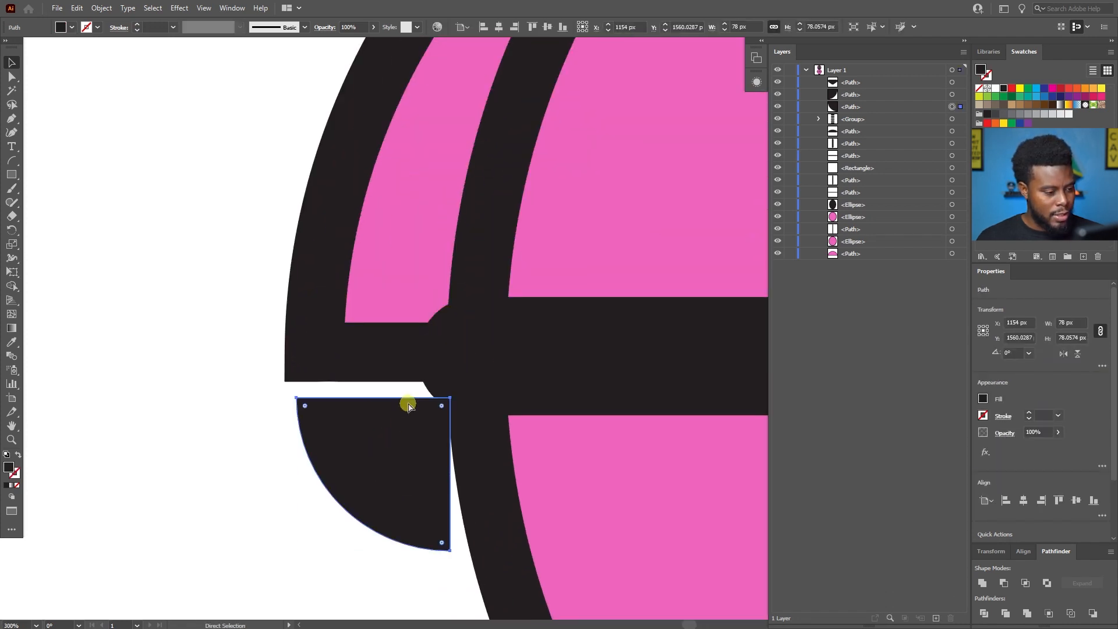
pyautogui.hotkey('ctrl', 'z')
pyautogui.hotkey('ctrl', 'z')
pyautogui.hotkey('ctrl', 'shift', 'z')
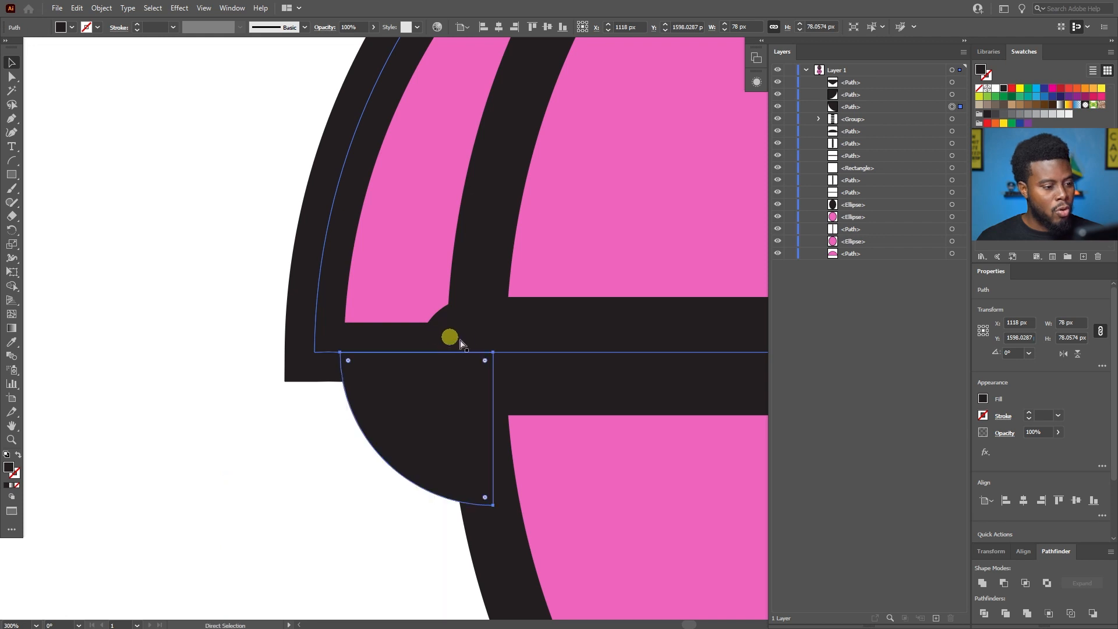
# Shorten the black belt line symmetrically about its center to 560 px.
pyautogui.scroll(-4, 460, 343)
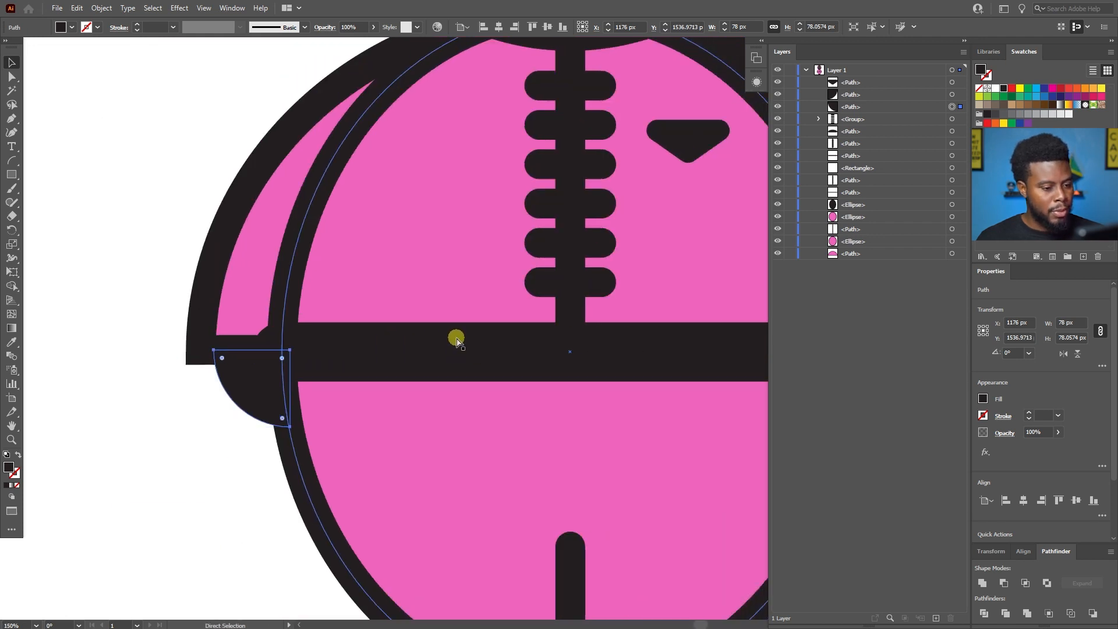
pyautogui.scroll(-2, 457, 338)
pyautogui.scroll(3, 514, 354)
pyautogui.hscroll(3, 510, 350)
pyautogui.scroll(-1, 510, 349)
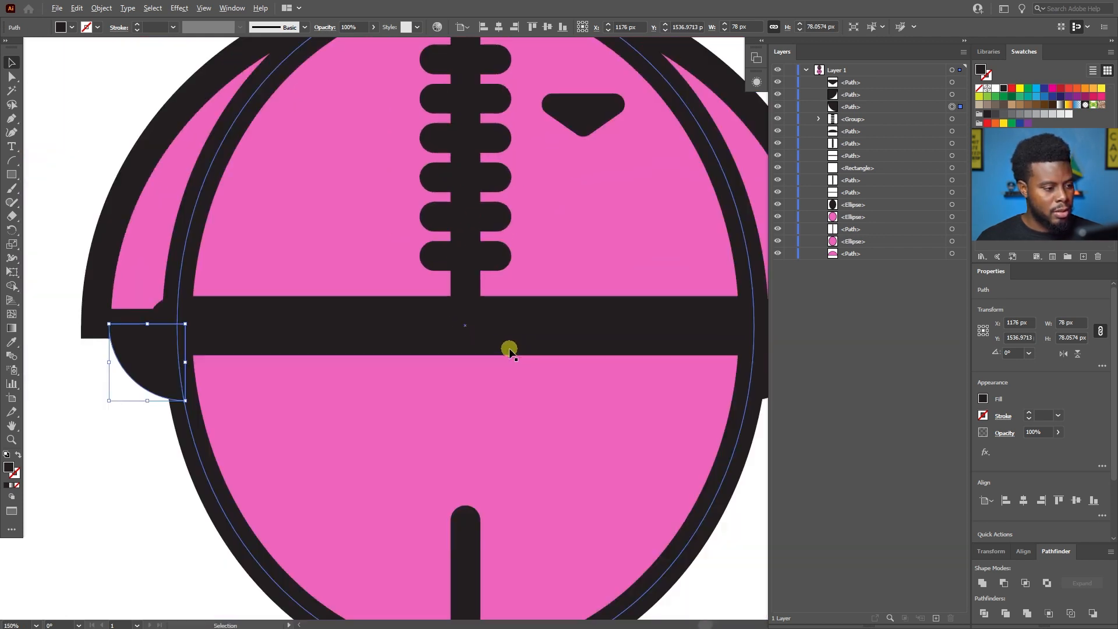
pyautogui.click(418, 327)
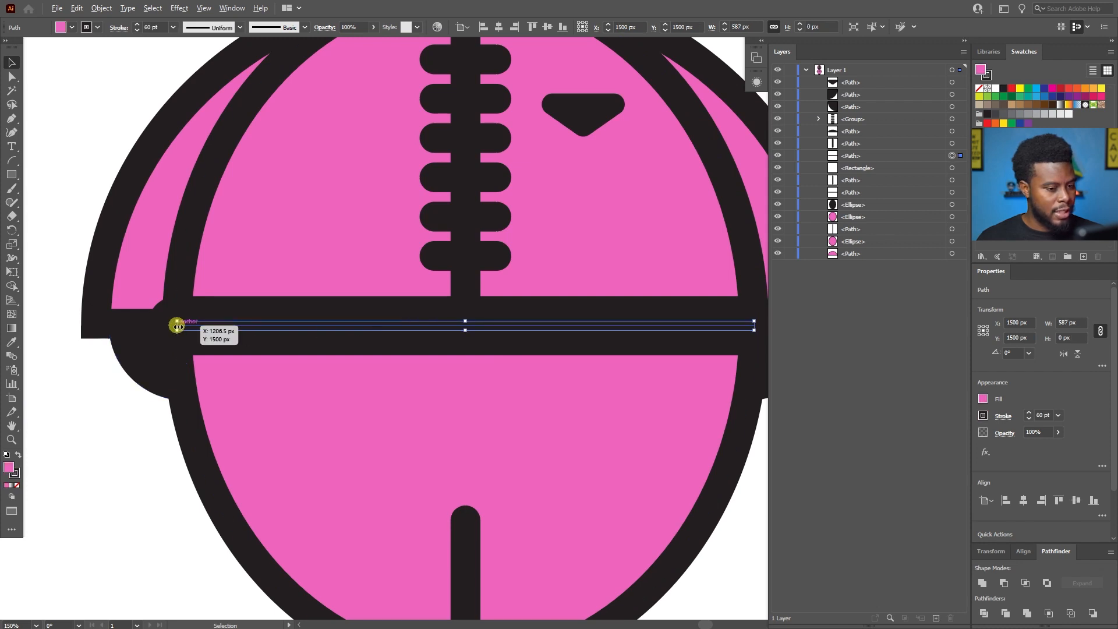
pyautogui.moveTo(178, 326); pyautogui.dragTo(191, 324)
pyautogui.scroll(-2, 140, 310)
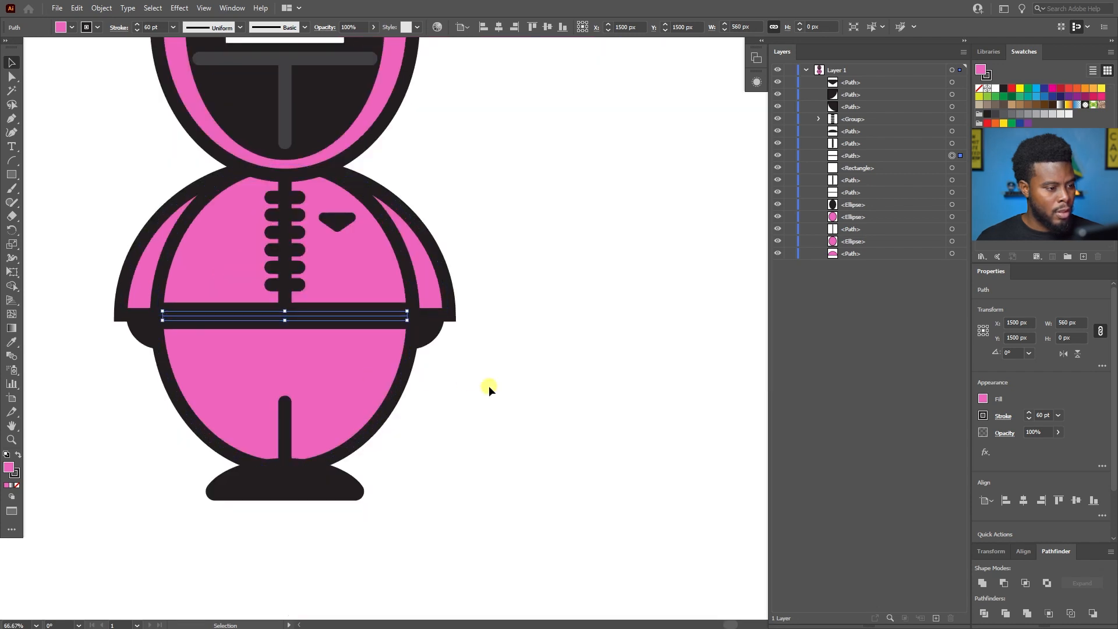
# Shorten the mask's horizontal gray bar symmetrically about its center to 364 px.
pyautogui.click(489, 386)
pyautogui.hscroll(-3, 460, 366)
pyautogui.scroll(2, 401, 315)
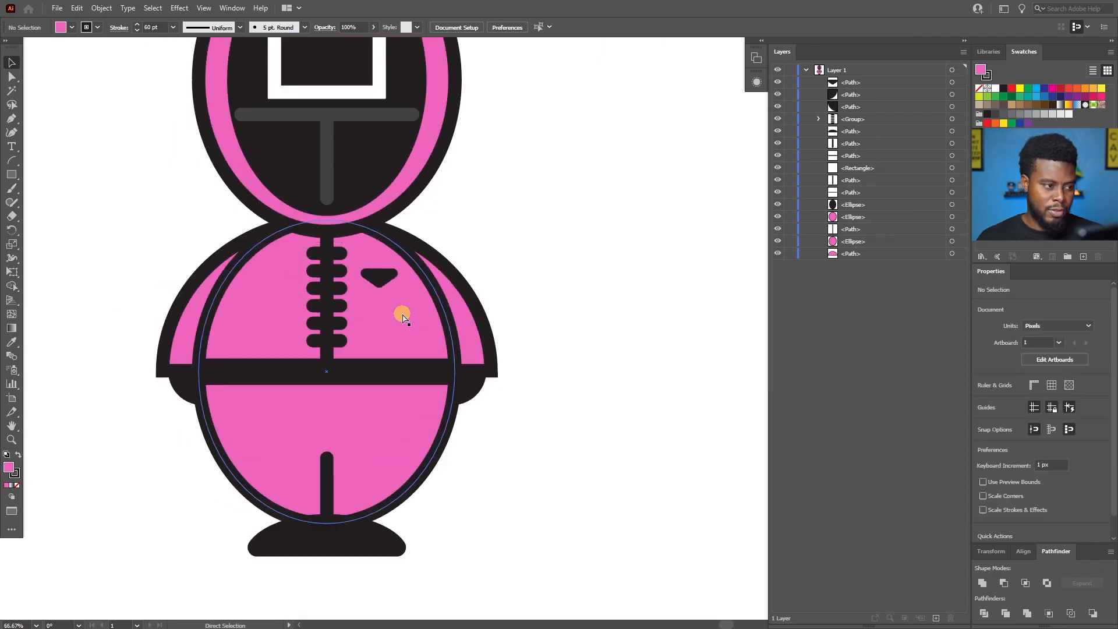
pyautogui.hscroll(-4, 544, 229)
pyautogui.scroll(4, 558, 227)
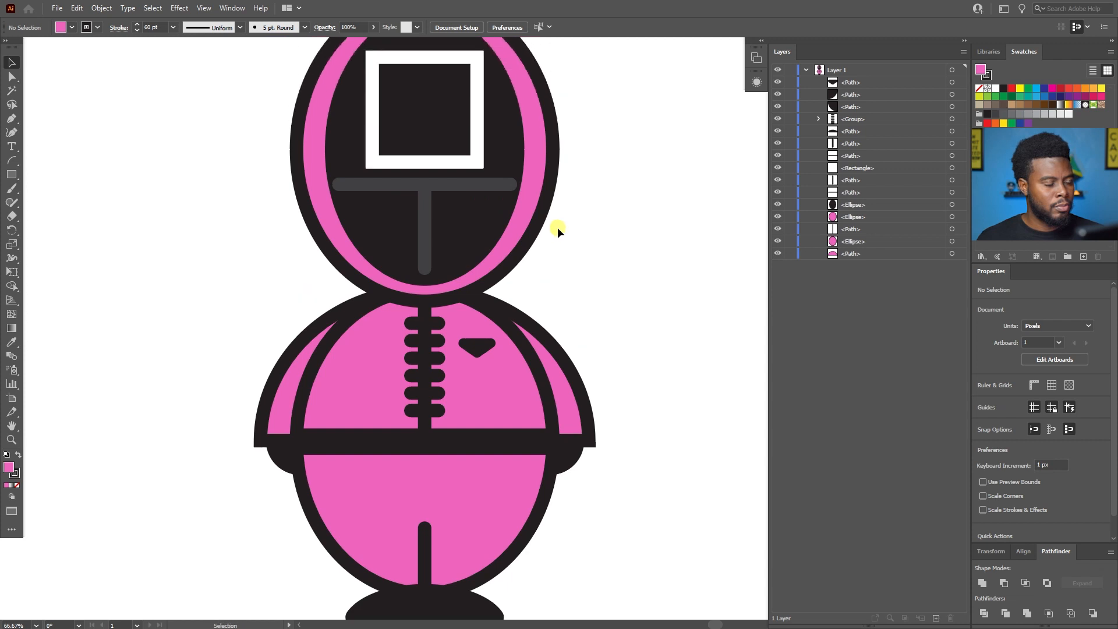
pyautogui.scroll(2, 459, 274)
pyautogui.scroll(1, 449, 222)
pyautogui.click(441, 167)
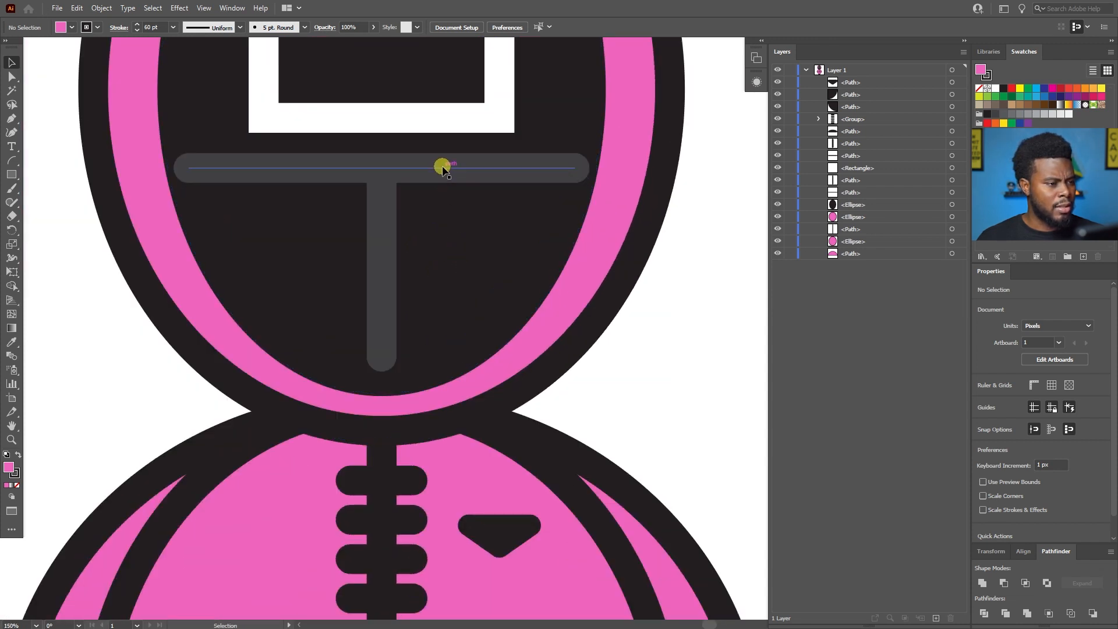
pyautogui.moveTo(188, 168); pyautogui.dragTo(199, 169)
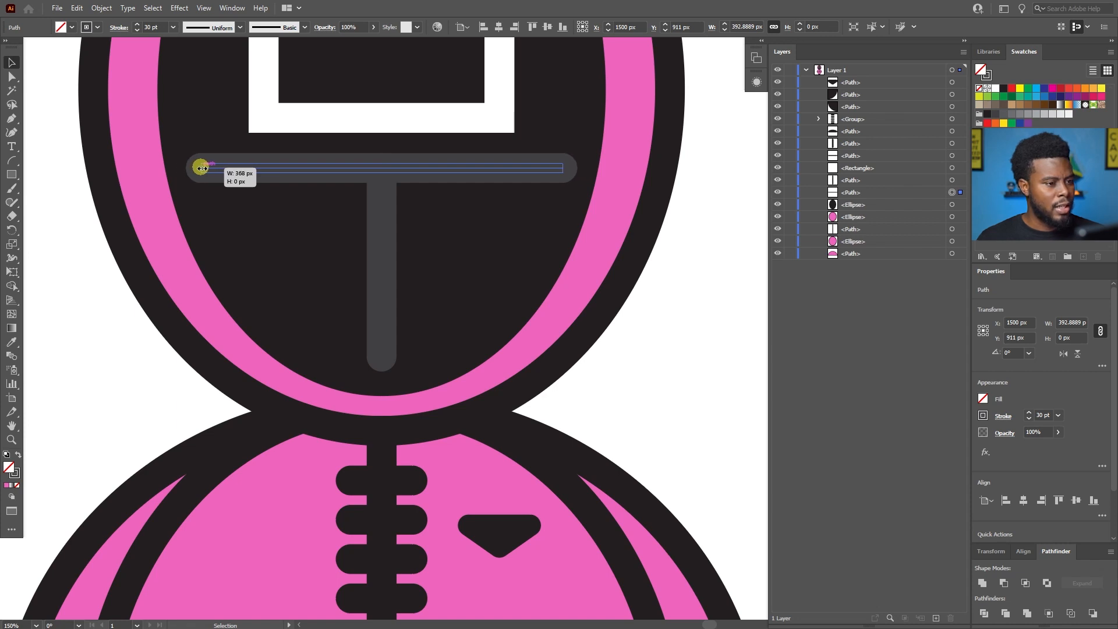
pyautogui.moveTo(203, 168); pyautogui.dragTo(202, 168)
pyautogui.scroll(-1, 202, 168)
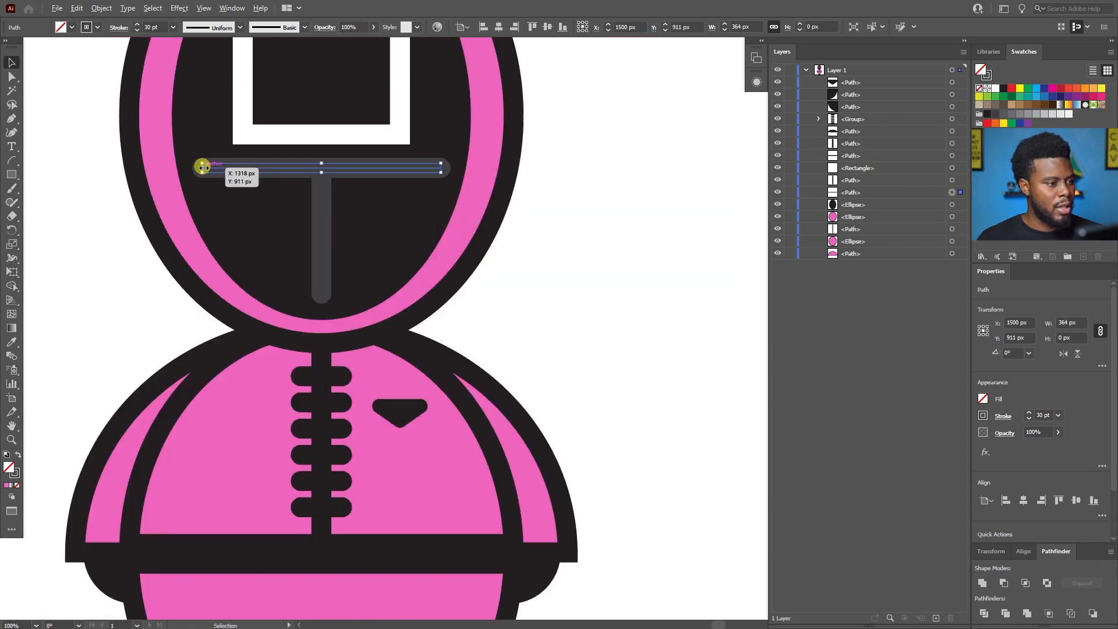
pyautogui.click(584, 246)
# Check the alignment and proportions of the mask's horizontal and vertical gray bars.
pyautogui.hscroll(-1, 585, 246)
pyautogui.hscroll(-1, 585, 245)
pyautogui.hotkey('alt', 'v')
pyautogui.click(482, 167)
pyautogui.scroll(2, 482, 168)
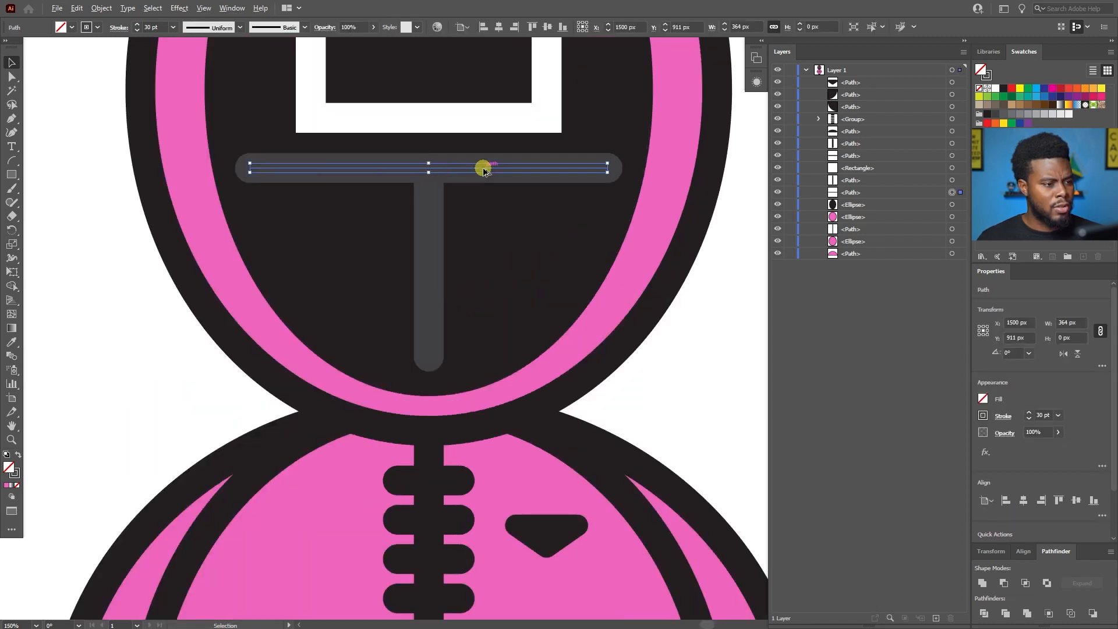
pyautogui.click(431, 230)
pyautogui.click(501, 168)
pyautogui.click(429, 224)
pyautogui.click(142, 323)
# Review the whole character, checking the mask, the zipper, the belt and the sleeve ends.
pyautogui.scroll(-2, 145, 320)
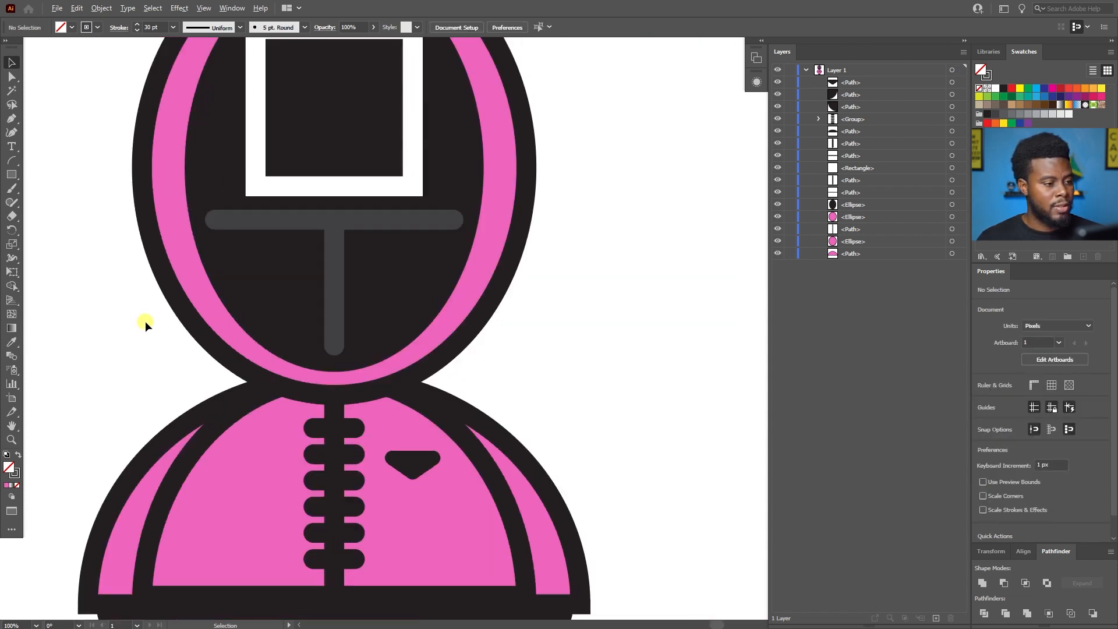
pyautogui.scroll(-1, 145, 321)
pyautogui.hscroll(-4, 146, 321)
pyautogui.scroll(-1, 146, 321)
pyautogui.hscroll(-3, 147, 322)
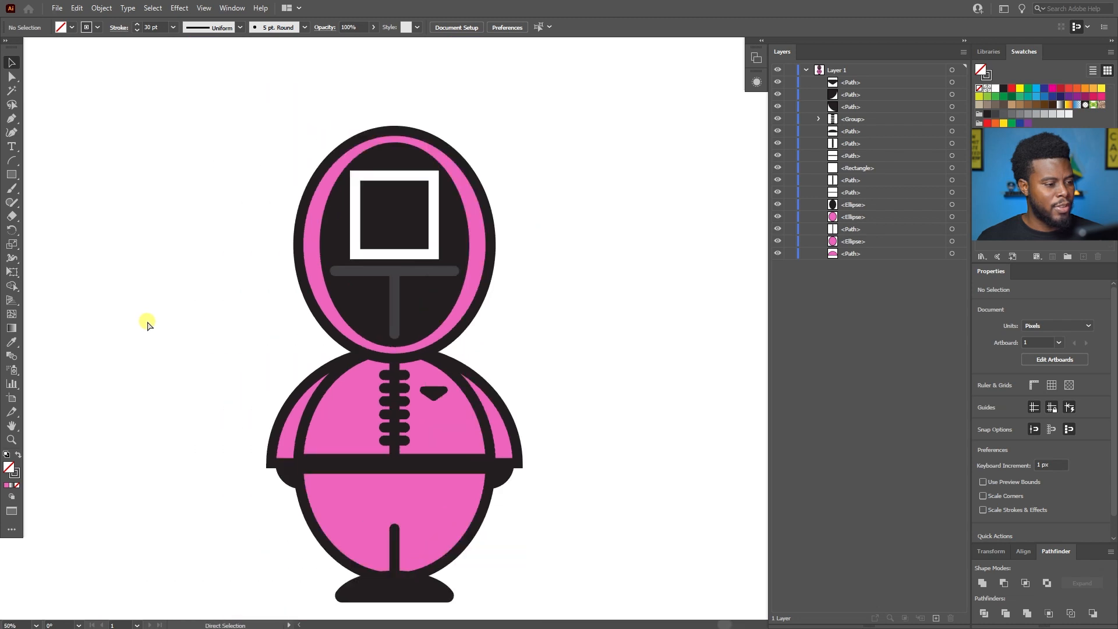
pyautogui.hscroll(-2, 147, 321)
pyautogui.scroll(-2, 148, 320)
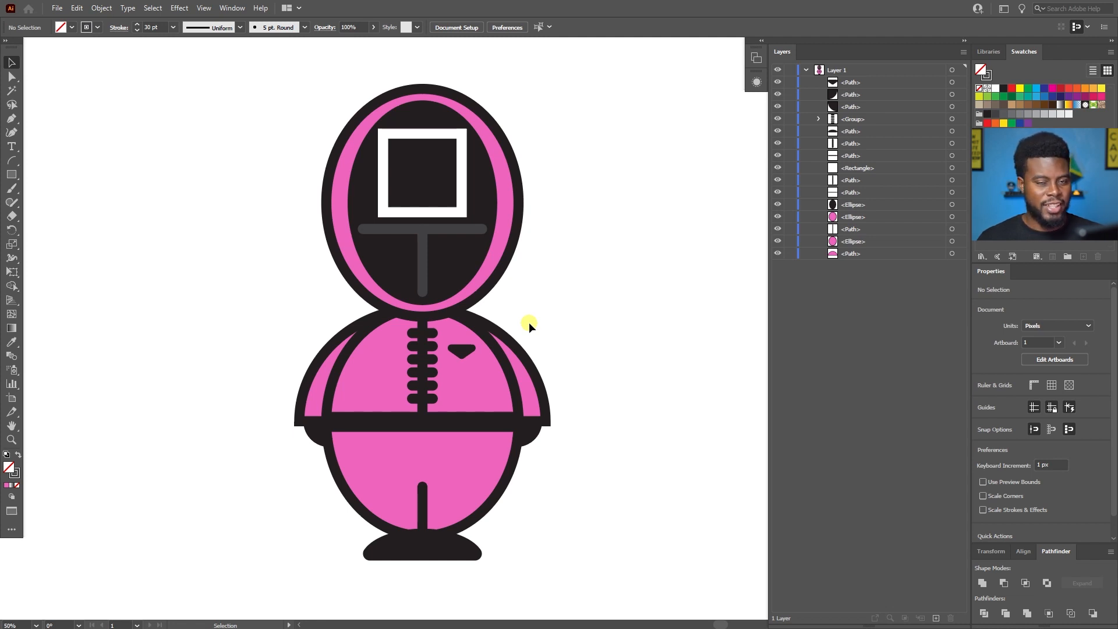
pyautogui.hscroll(2, 529, 321)
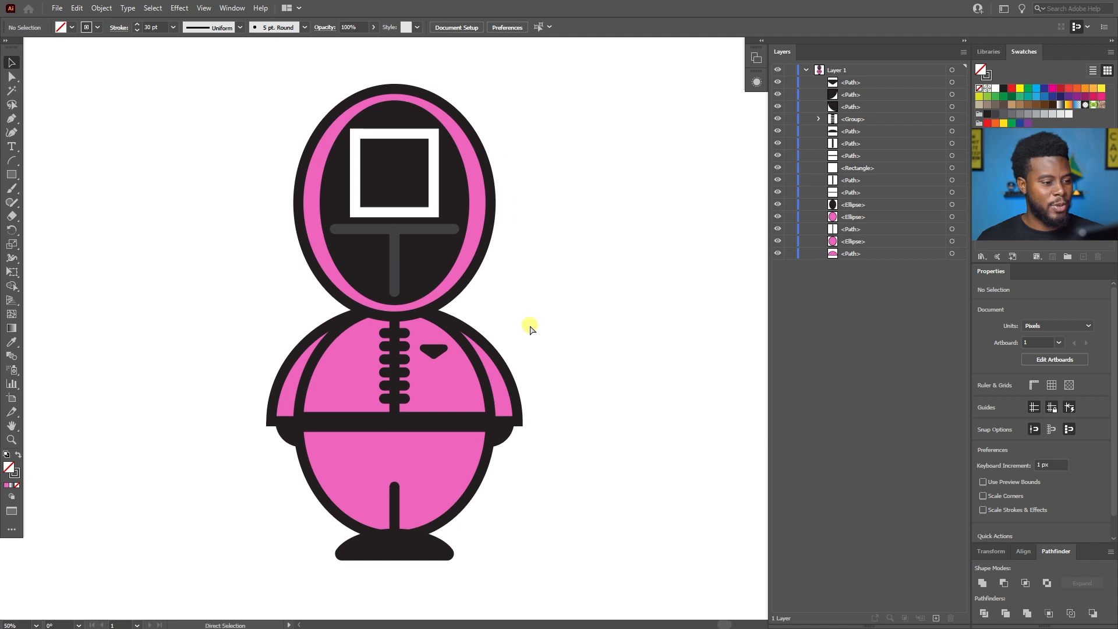
pyautogui.scroll(-1, 530, 321)
pyautogui.scroll(1, 529, 324)
pyautogui.hscroll(4, 529, 323)
pyautogui.hscroll(-2, 529, 324)
pyautogui.hscroll(-3, 529, 326)
pyautogui.scroll(1, 394, 437)
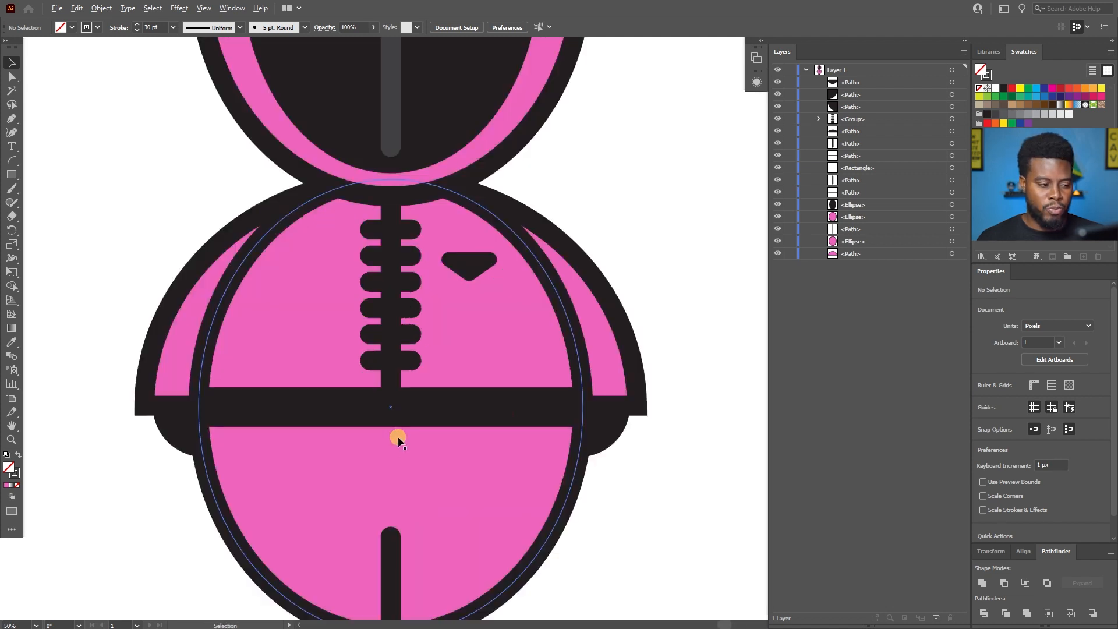
pyautogui.scroll(1, 542, 412)
pyautogui.scroll(-1, 533, 329)
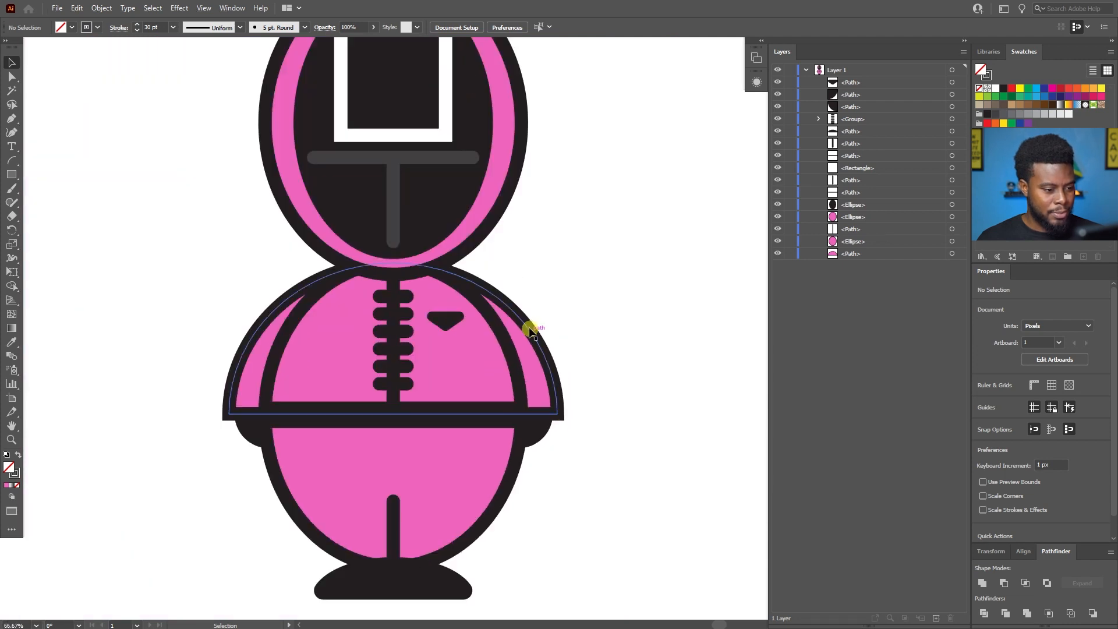
# Try rounding the outer bottom corner of the arm shape beside the chest badge.
pyautogui.scroll(2, 553, 425)
pyautogui.click(556, 400)
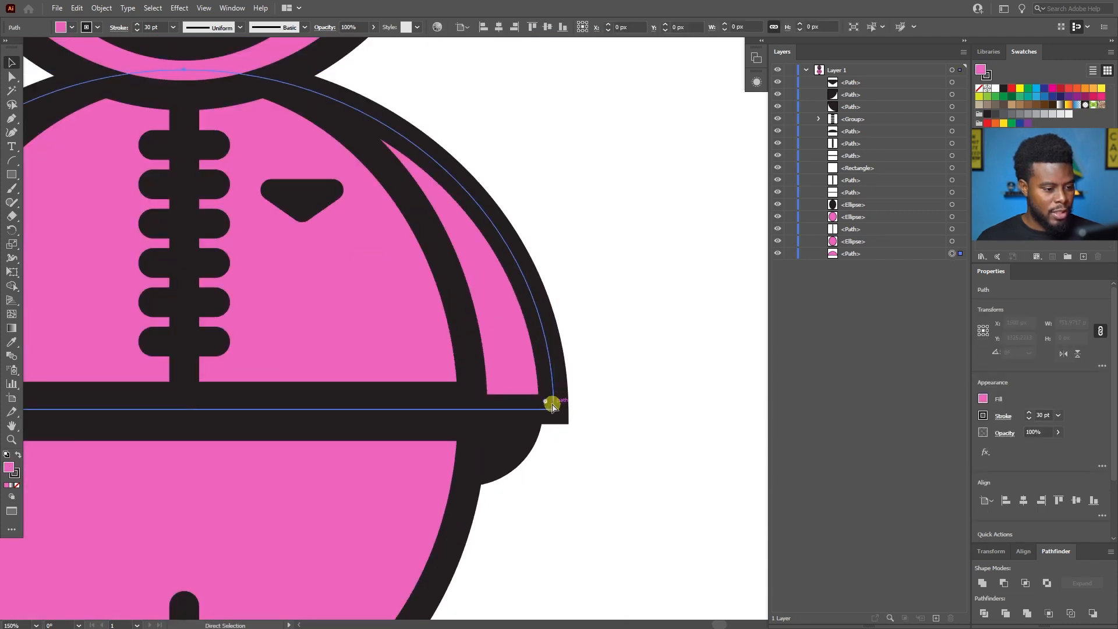
pyautogui.scroll(1, 577, 397)
pyautogui.press('a')
pyautogui.click(534, 402)
pyautogui.moveTo(536, 407); pyautogui.dragTo(514, 399)
pyautogui.scroll(-3, 516, 398)
pyautogui.click(576, 382)
pyautogui.hscroll(-3, 576, 382)
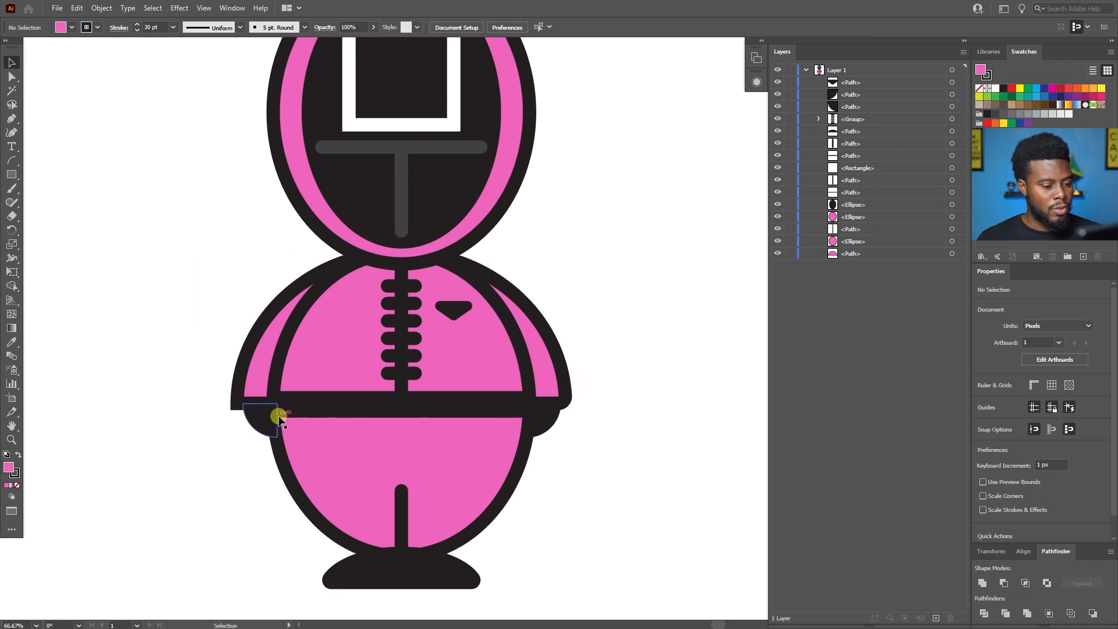
pyautogui.click(239, 402)
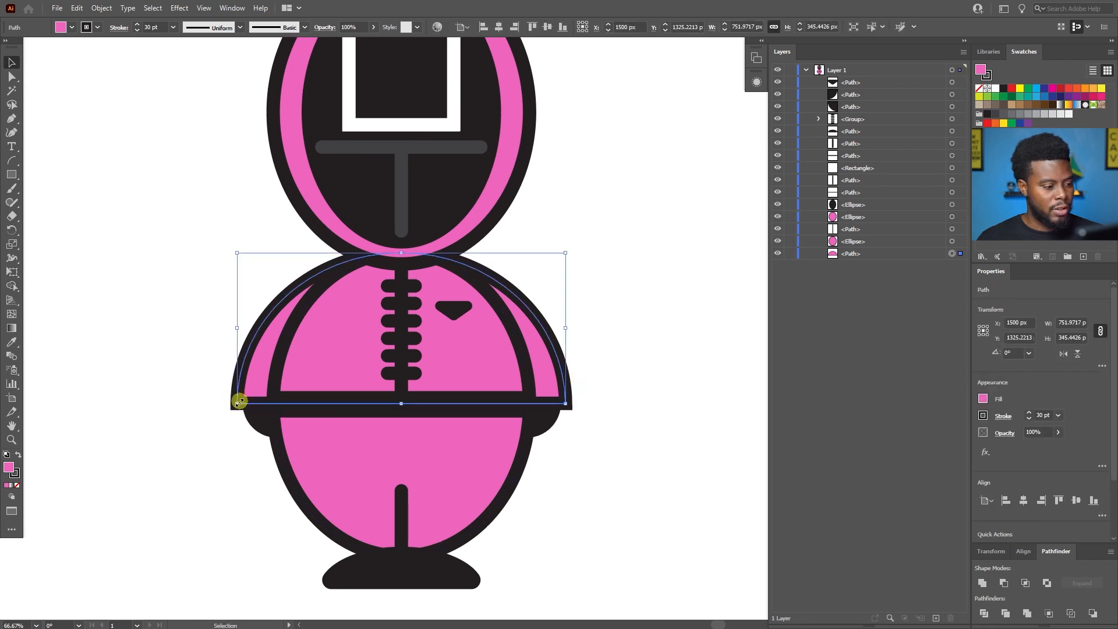
pyautogui.click(624, 393)
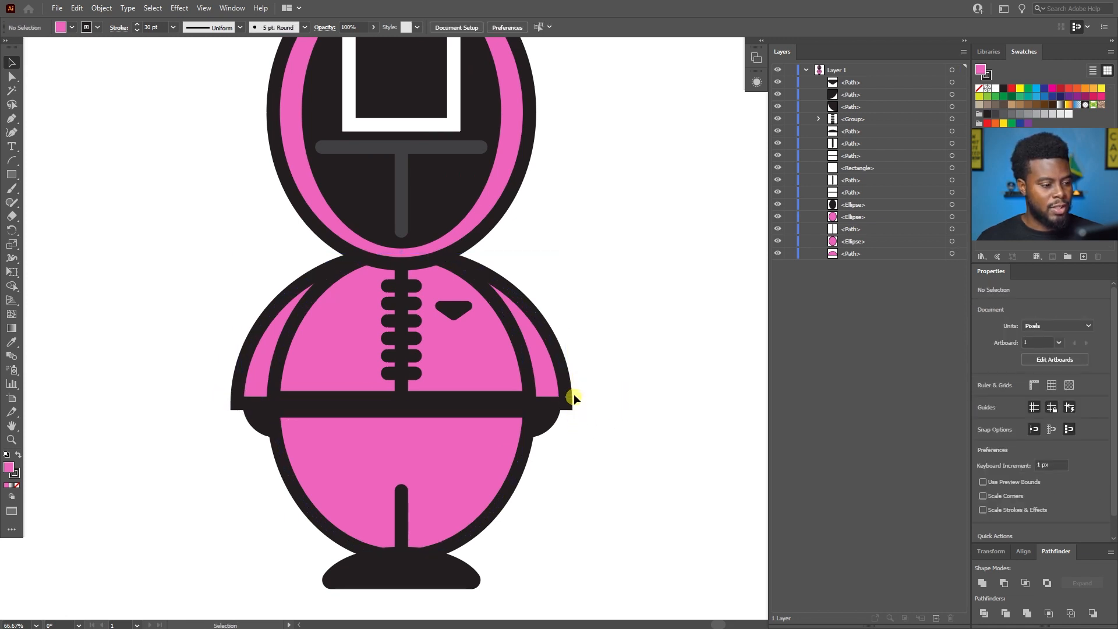
# Select the whole character and move it to the left half of the artboard, at about X 748, Y 1429 px.
pyautogui.scroll(-2, 563, 242)
pyautogui.scroll(1, 568, 247)
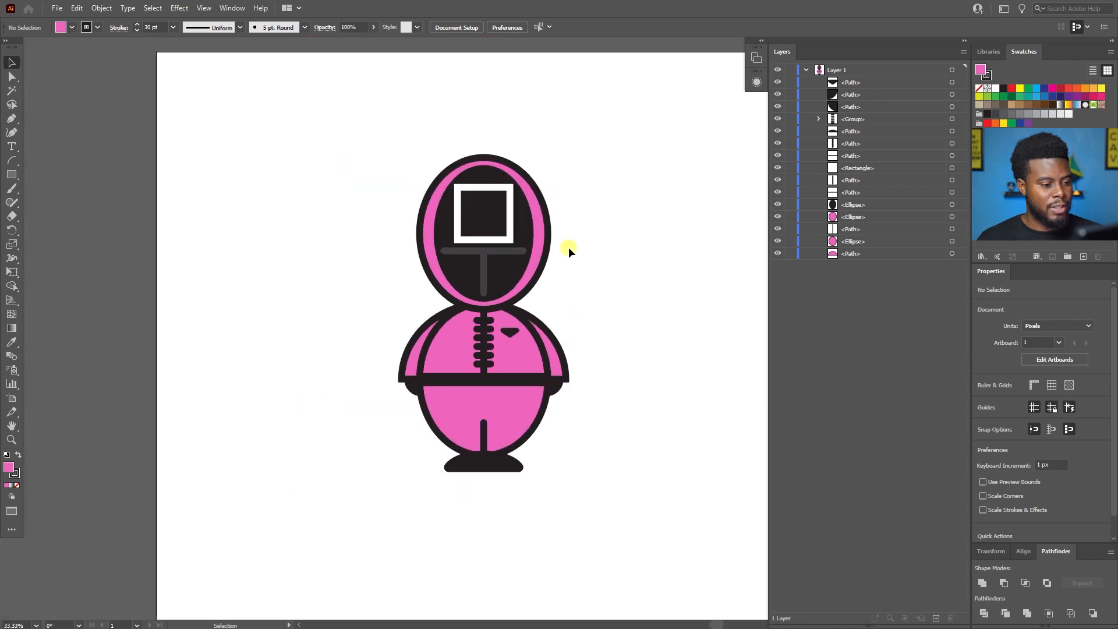
pyautogui.hscroll(1, 600, 233)
pyautogui.scroll(-1, 548, 216)
pyautogui.press('v')
pyautogui.moveTo(545, 165); pyautogui.dragTo(388, 399)
pyautogui.scroll(-1, 435, 328)
pyautogui.press('a')
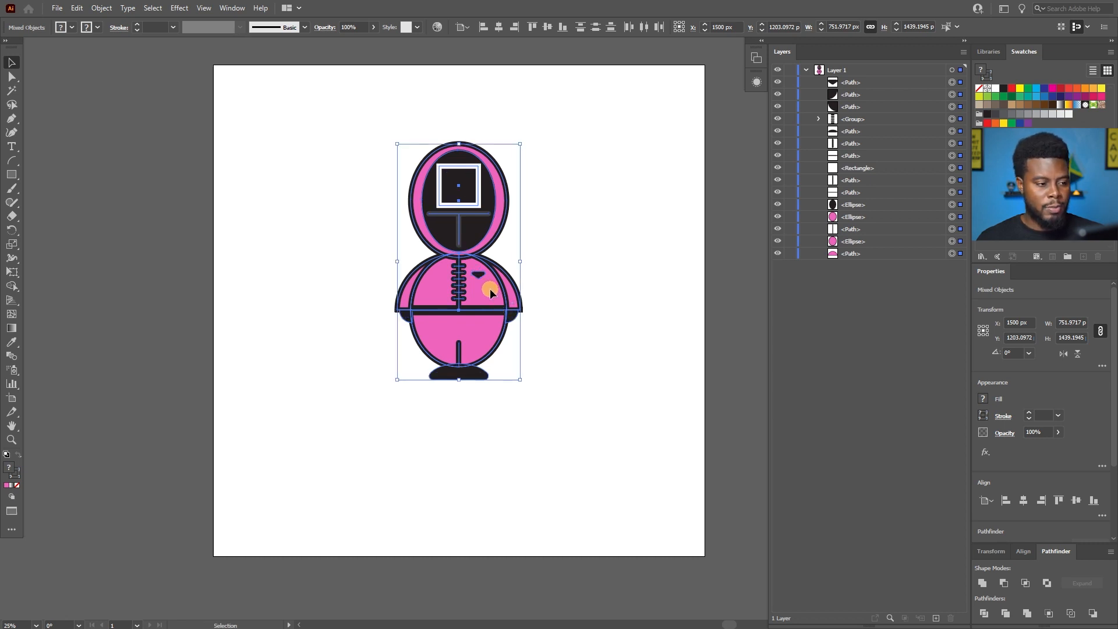
pyautogui.moveTo(491, 293); pyautogui.dragTo(368, 331)
# Try placing a copy of the ungrouped character beside the original.
pyautogui.moveTo(400, 237); pyautogui.dragTo(265, 439)
pyautogui.moveTo(345, 334); pyautogui.dragTo(531, 317)
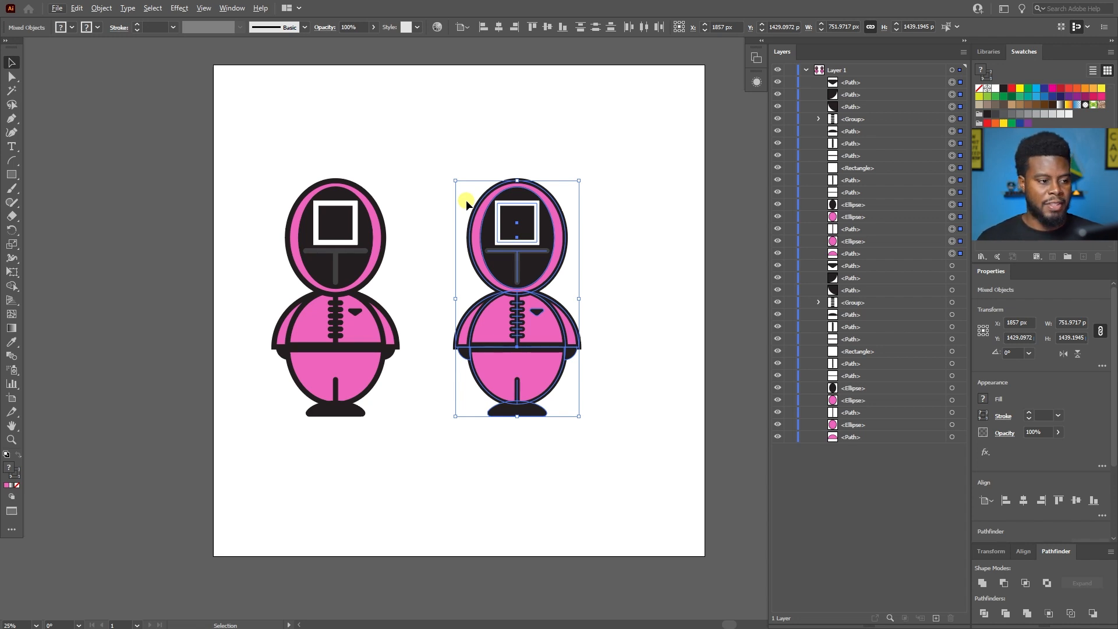
pyautogui.hotkey('ctrl', 'z')
# Group all parts of the character into one object.
pyautogui.moveTo(464, 141); pyautogui.dragTo(240, 475)
pyautogui.scroll(1, 268, 427)
pyautogui.scroll(4, 408, 370)
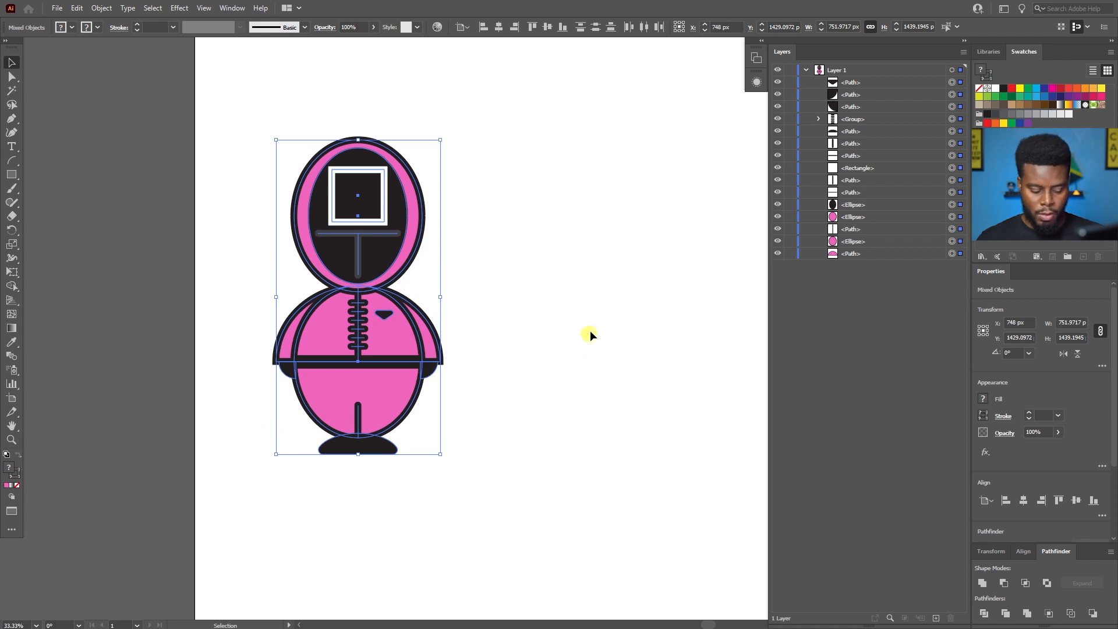
pyautogui.hotkey('ctrl', 'g')
pyautogui.hscroll(3, 557, 320)
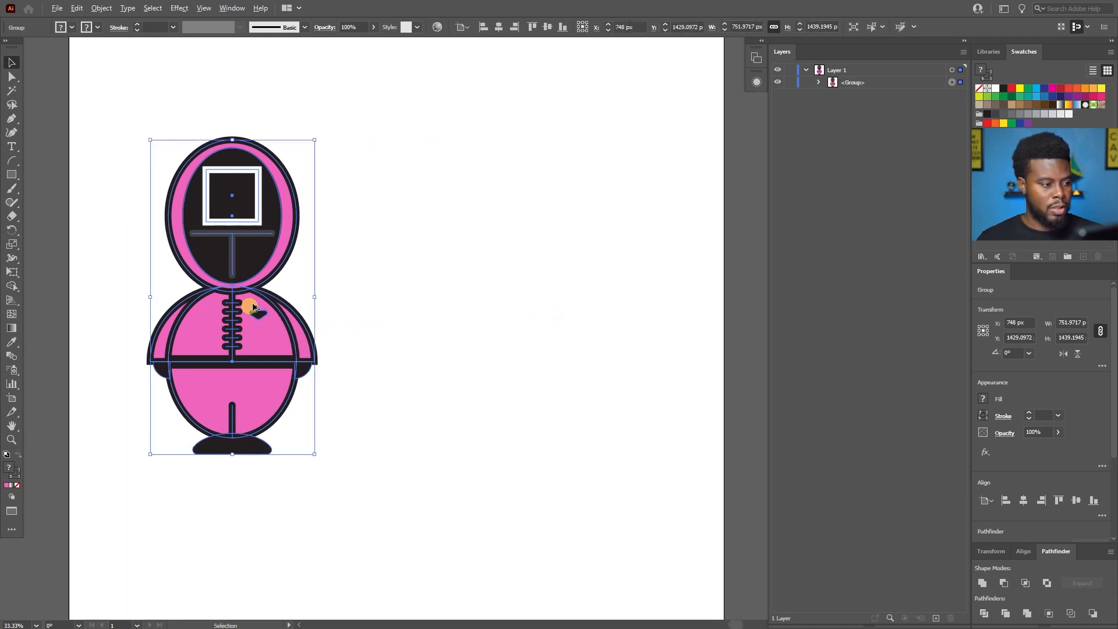
# Duplicate the grouped character and place the copy level with the original in the right half of the artboard, at about X 2059 px.
pyautogui.press('a')
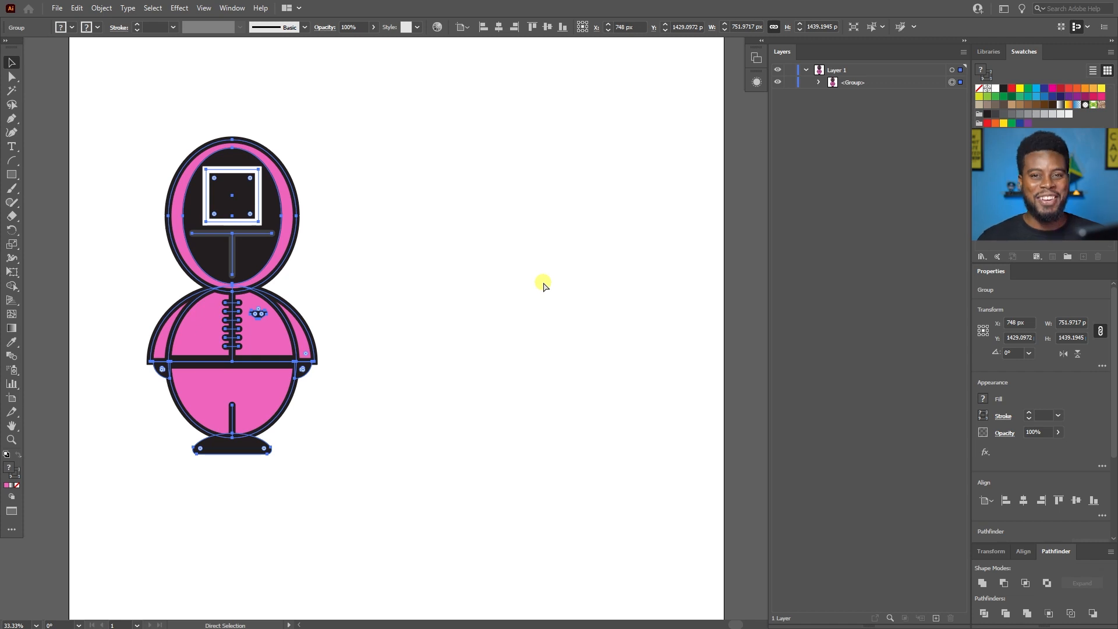
pyautogui.hotkey('ctrl', 'c')
pyautogui.hotkey('ctrl', 'v')
pyautogui.press('v')
pyautogui.moveTo(596, 254); pyautogui.dragTo(560, 222)
# Center both characters vertically on the artboard so they stand at the same height.
pyautogui.click(548, 28)
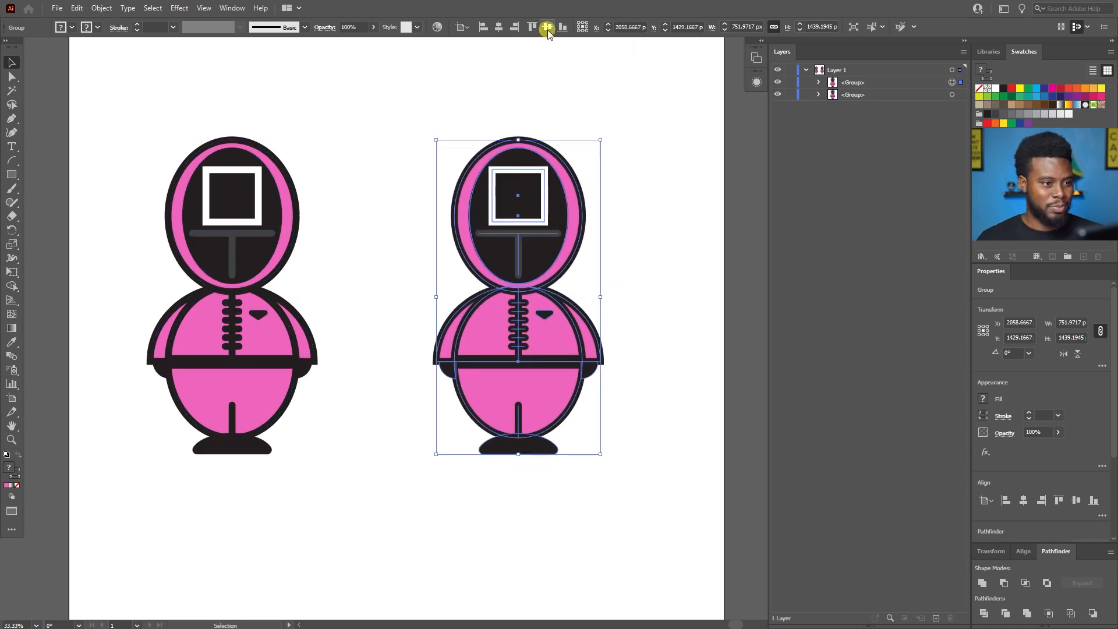
pyautogui.click(275, 180)
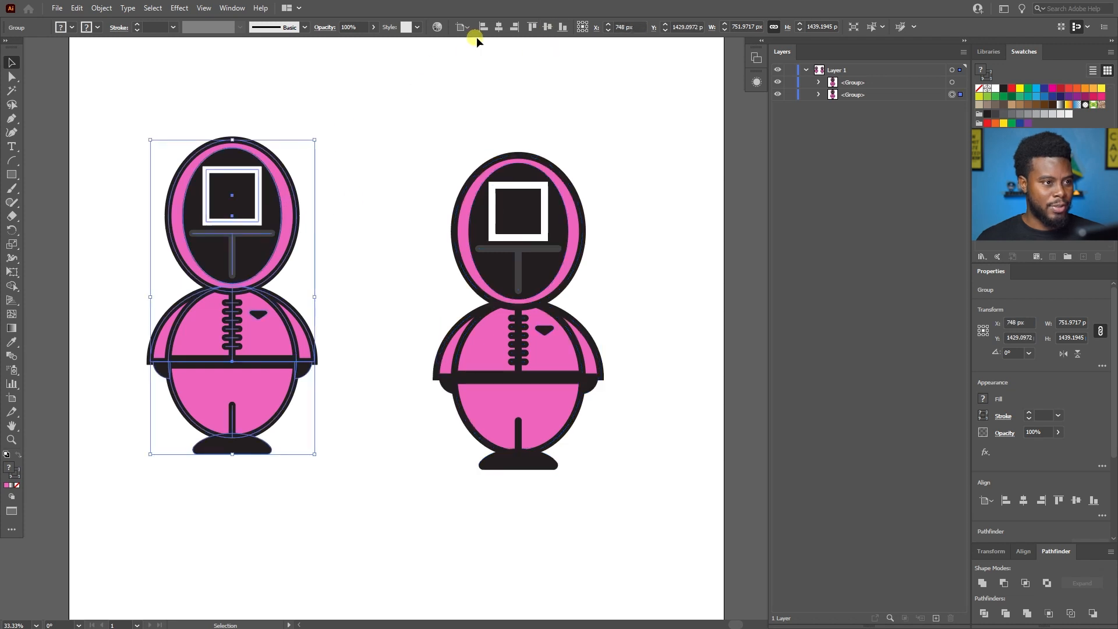
pyautogui.click(534, 27)
pyautogui.click(522, 134)
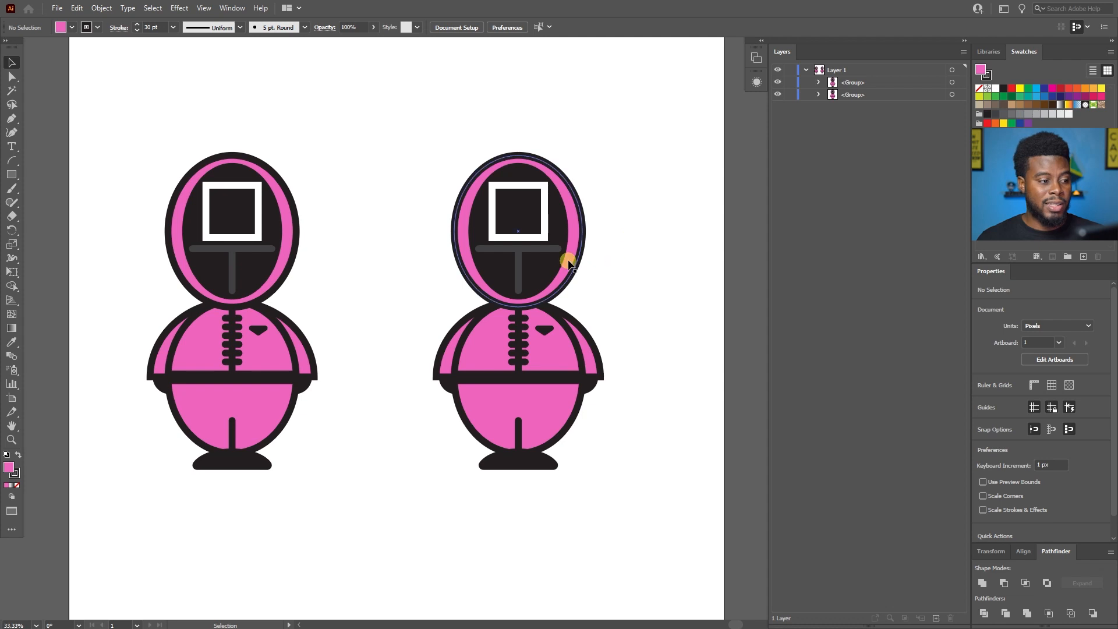
# Ungroup the character copy on the right so its parts can be recolored individually.
pyautogui.scroll(1, 568, 259)
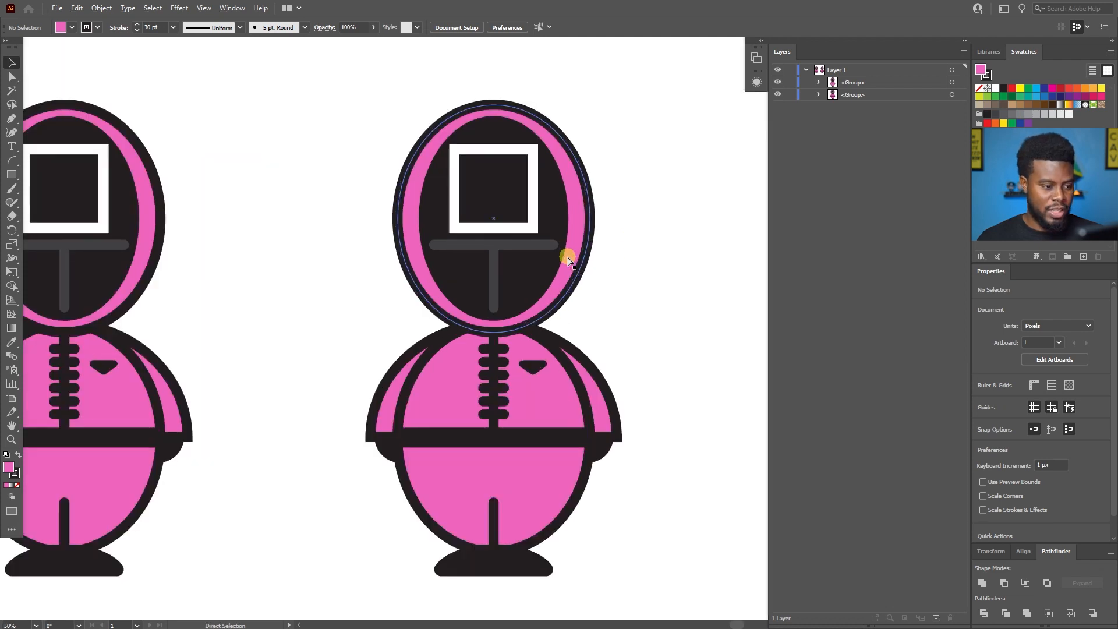
pyautogui.hscroll(-1, 568, 257)
pyautogui.scroll(-1, 569, 256)
pyautogui.scroll(1, 569, 255)
pyautogui.scroll(-3, 569, 255)
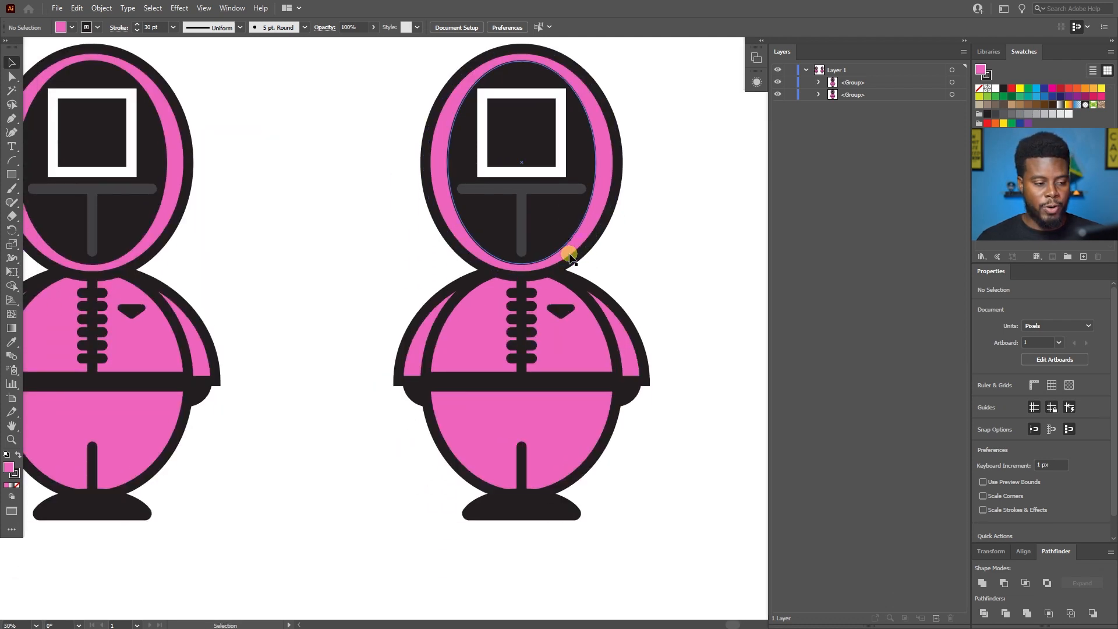
pyautogui.scroll(2, 569, 256)
pyautogui.scroll(1, 570, 268)
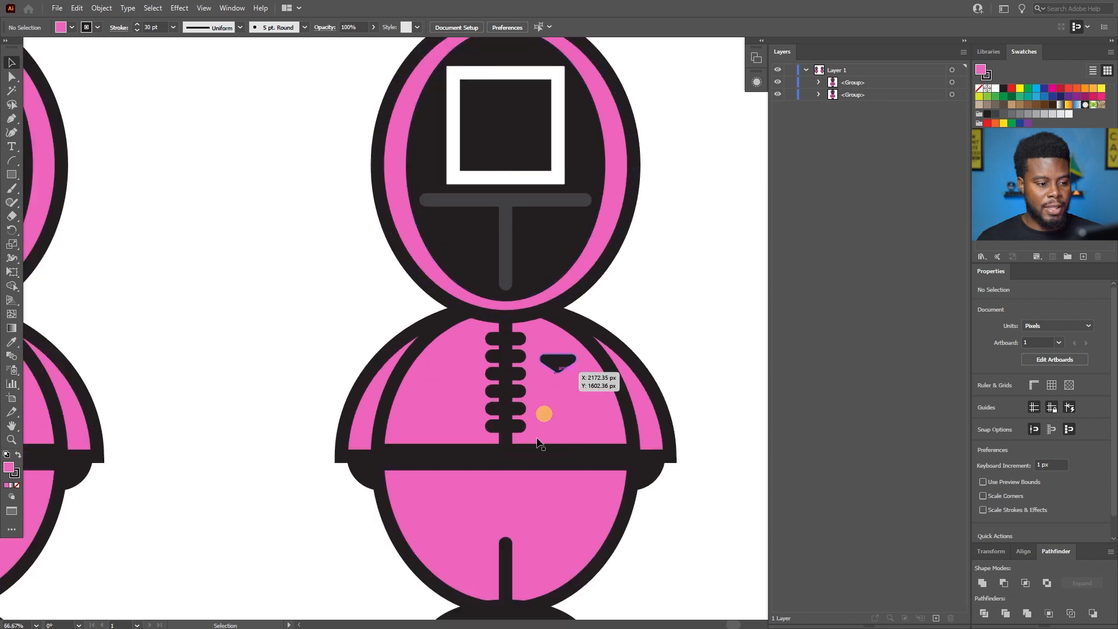
pyautogui.click(600, 225)
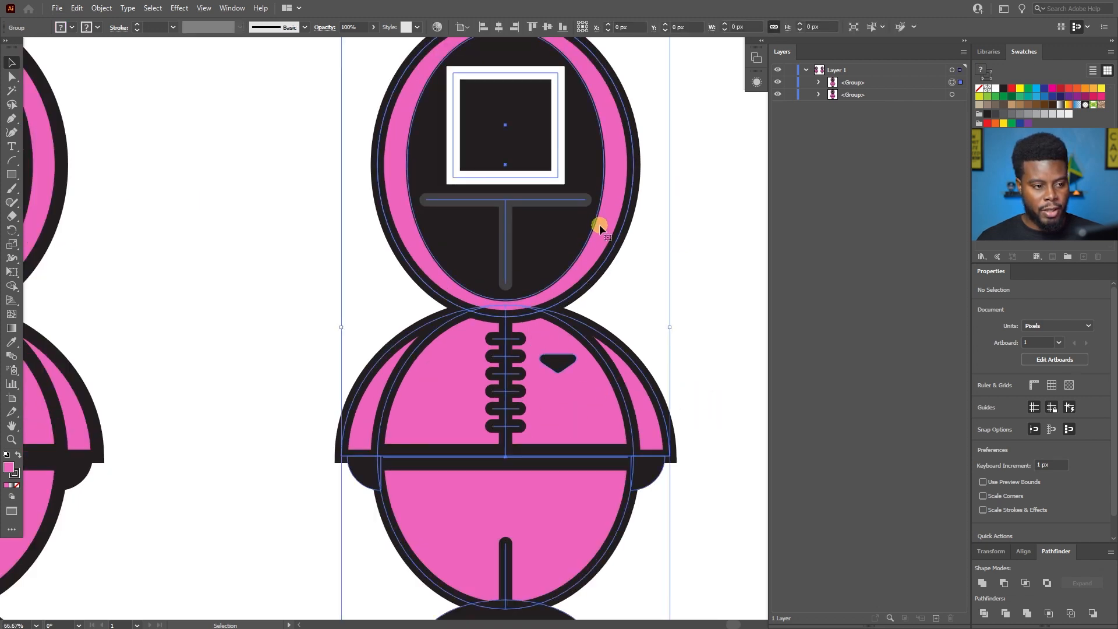
pyautogui.press('ctrl')
pyautogui.hotkey('ctrl', 'shift', 'g')
pyautogui.click(664, 216)
# Fill the copy's hood ellipse with green and apply the same green to its body ellipse.
pyautogui.click(607, 172)
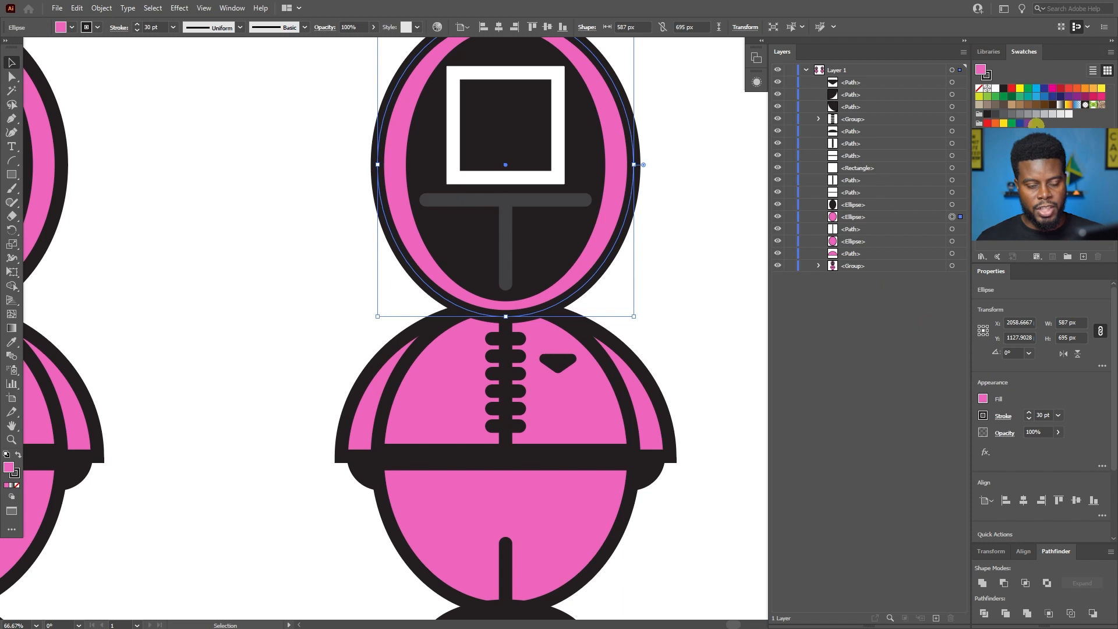
pyautogui.click(1020, 99)
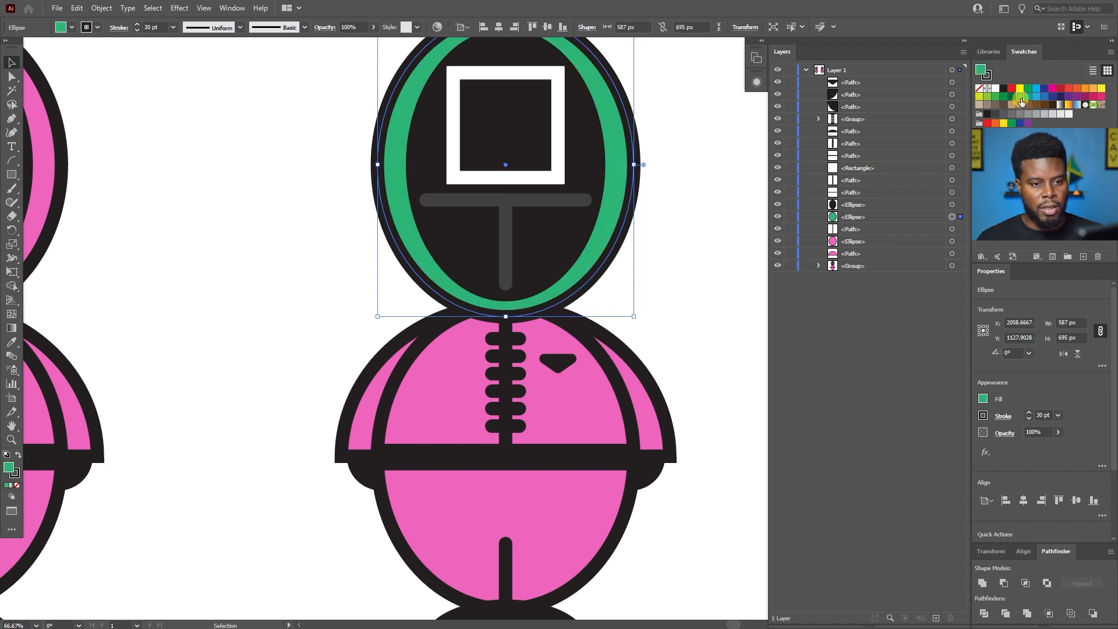
pyautogui.click(596, 413)
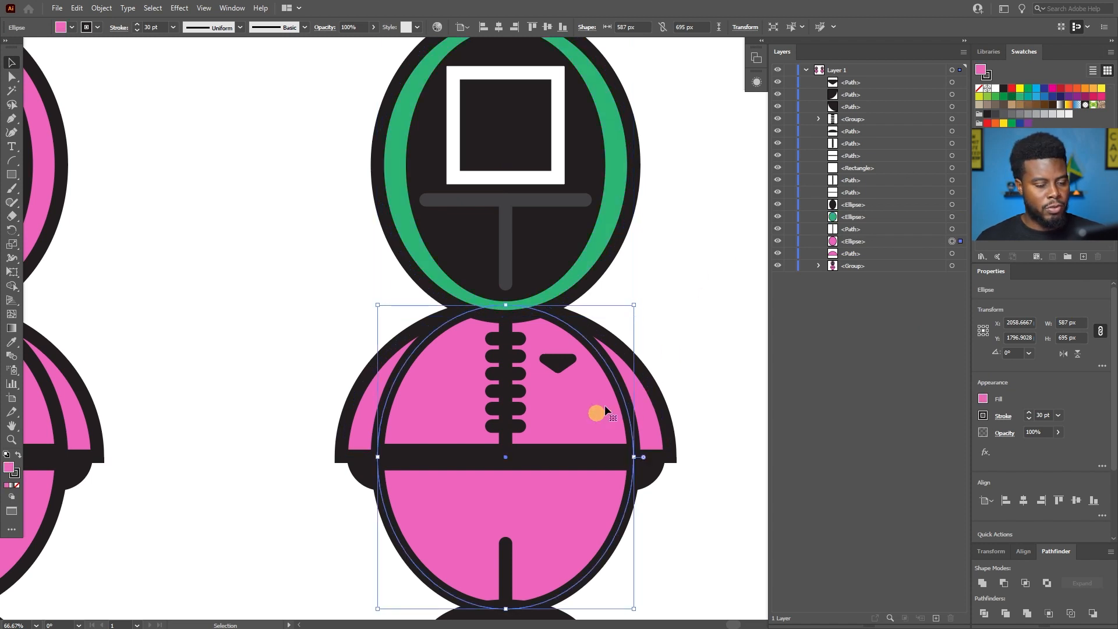
pyautogui.press('i')
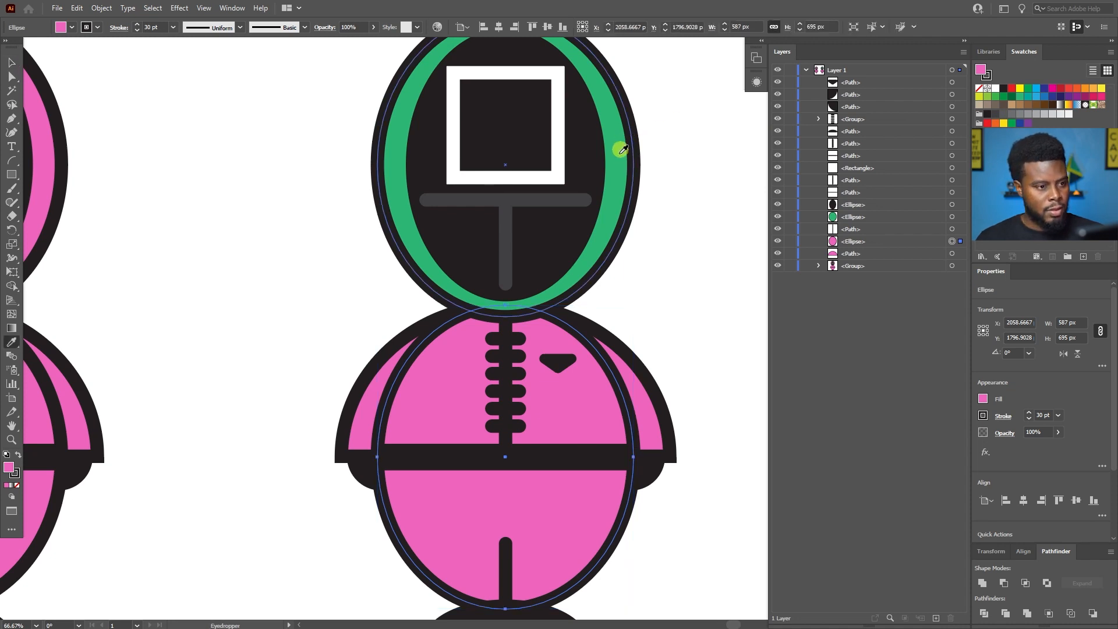
pyautogui.click(619, 149)
pyautogui.press('v')
# Fill the green character's arm shape with the same green as its body and deselect it.
pyautogui.click(646, 416)
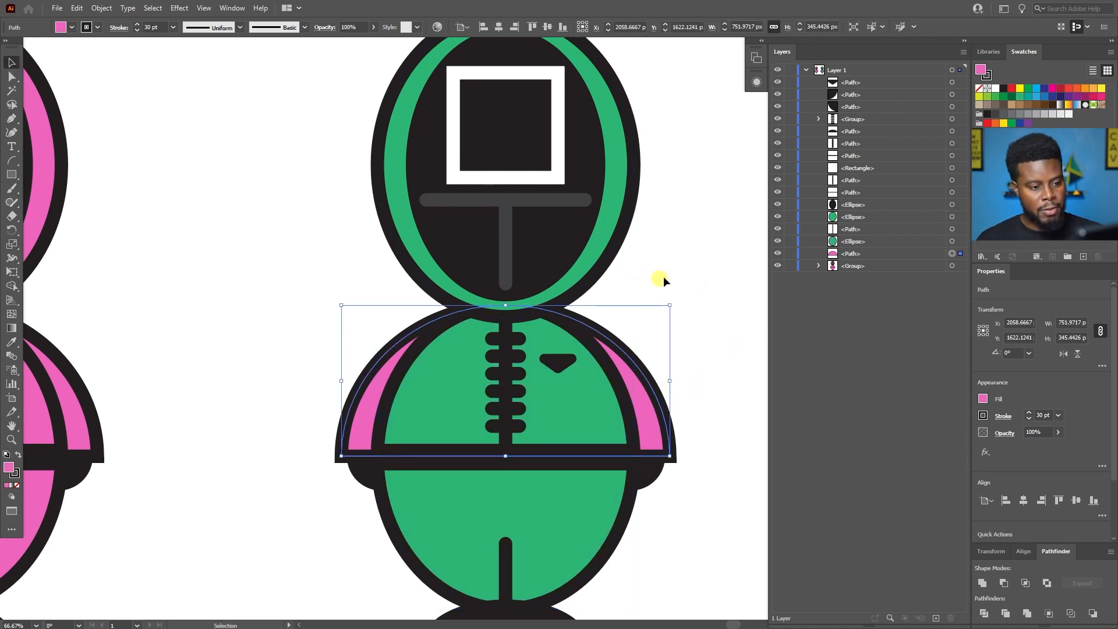
pyautogui.press('i')
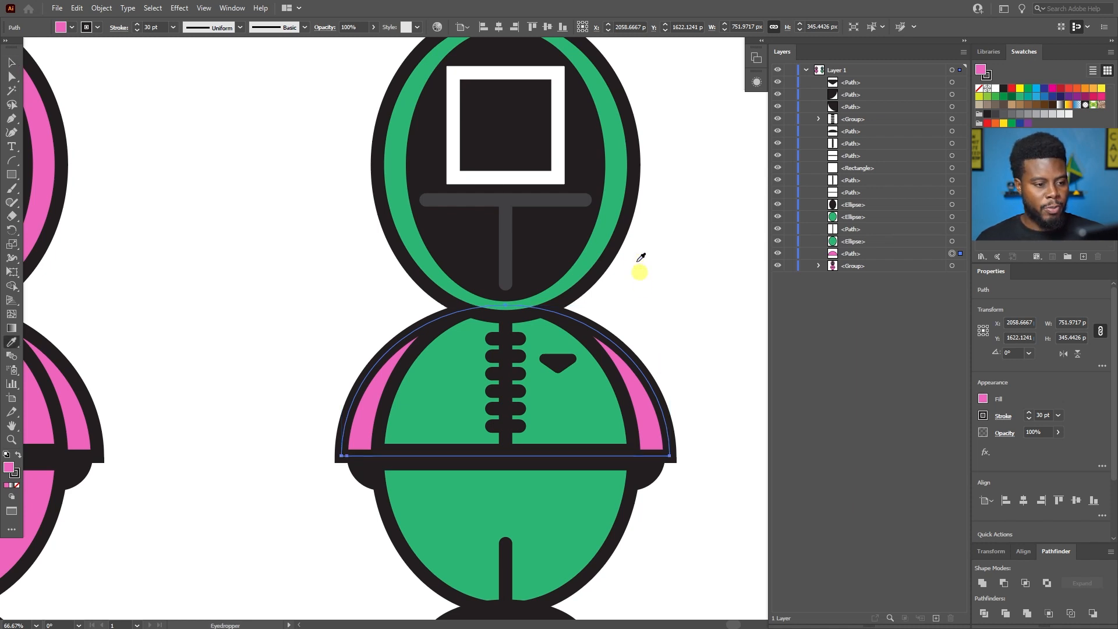
pyautogui.click(581, 391)
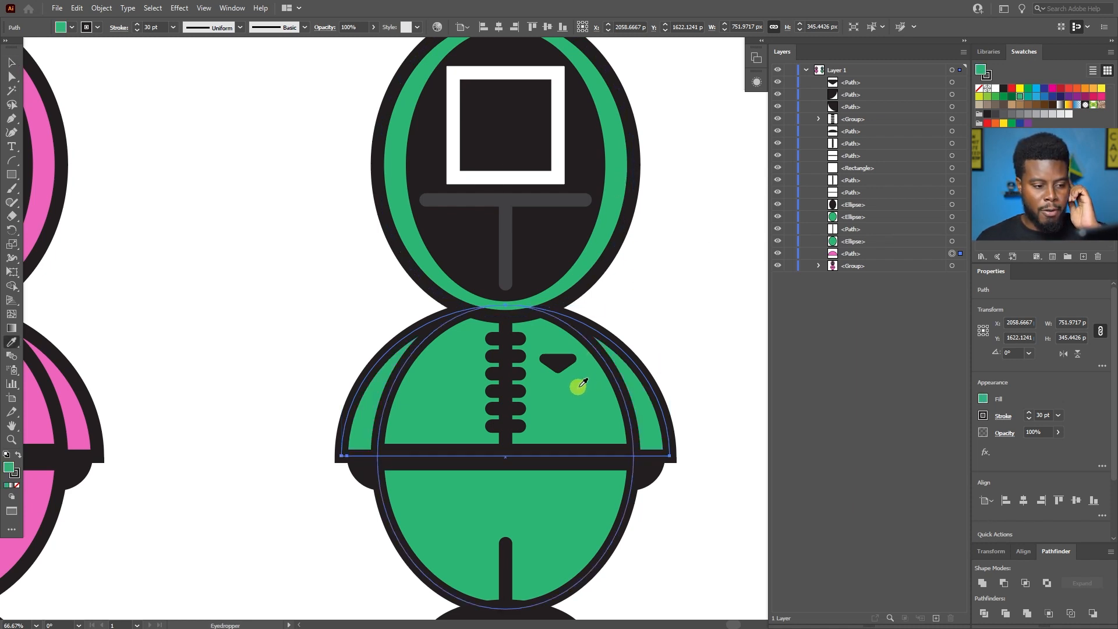
pyautogui.press('v')
pyautogui.click(688, 266)
pyautogui.scroll(-2, 688, 266)
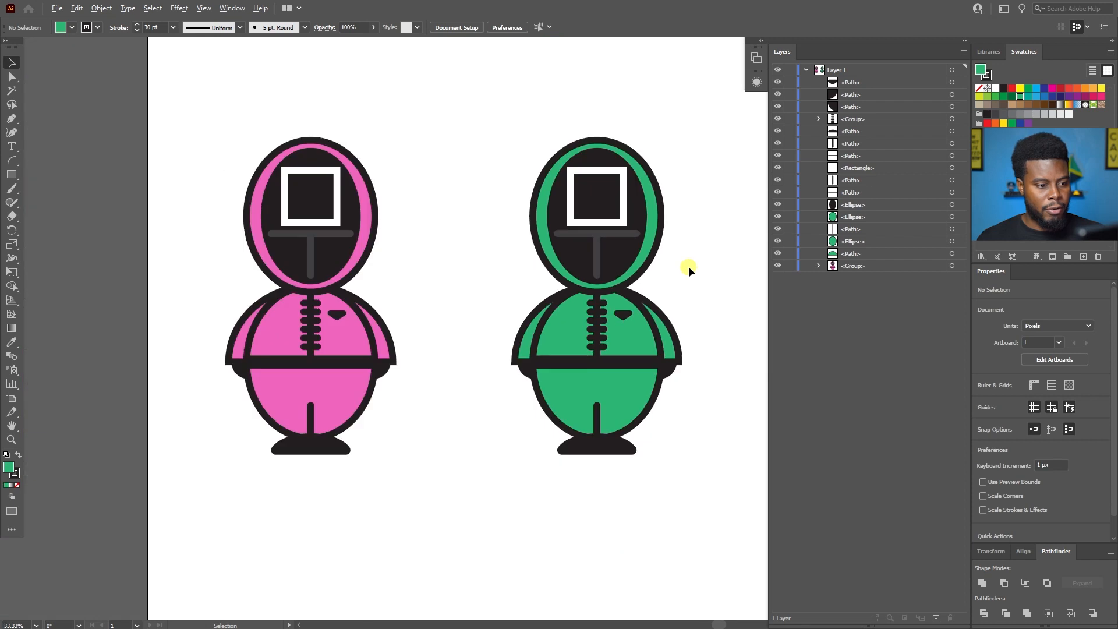
# Add the text 218 on the green character's chest, just below the dark pocket shape.
pyautogui.scroll(1, 689, 267)
pyautogui.scroll(1, 645, 316)
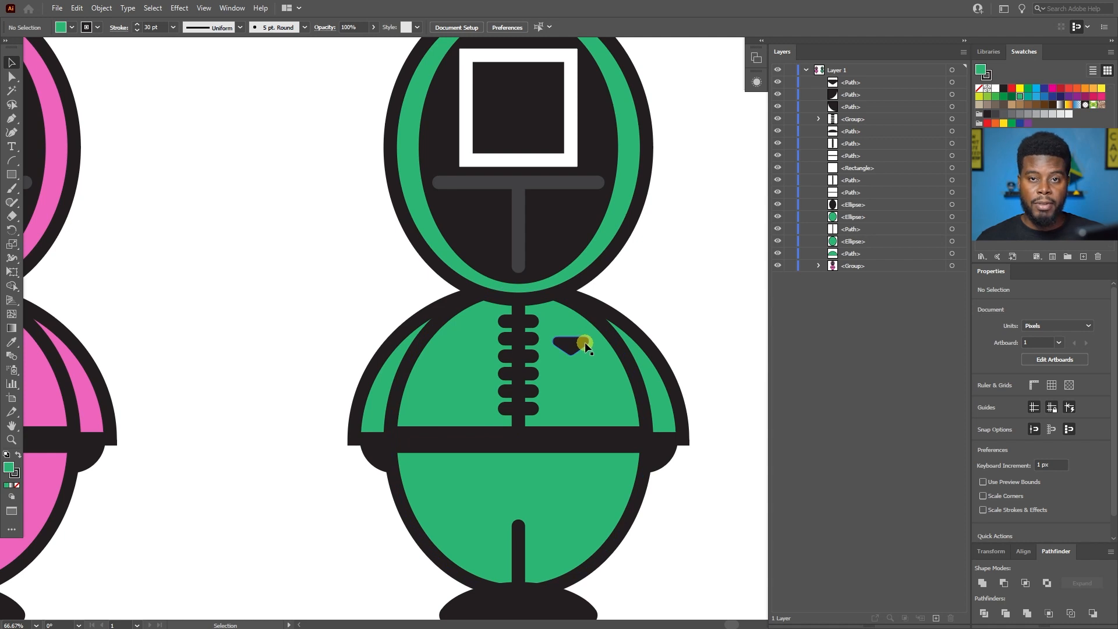
pyautogui.scroll(1, 587, 346)
pyautogui.scroll(-1, 586, 341)
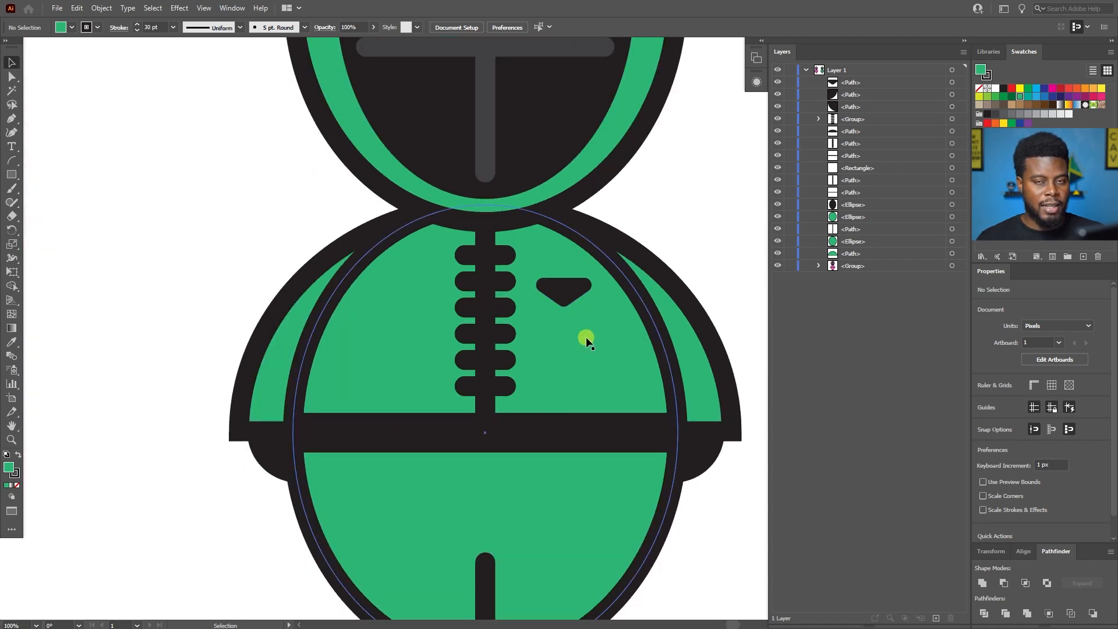
pyautogui.hscroll(1, 586, 342)
pyautogui.scroll(1, 586, 341)
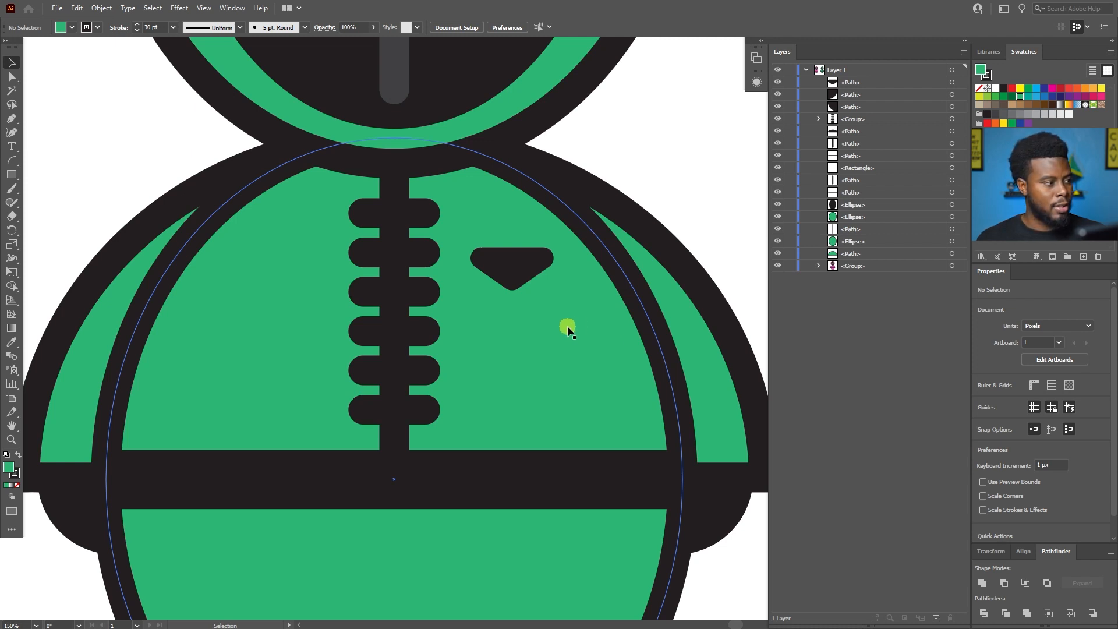
pyautogui.press('t')
pyautogui.click(503, 325)
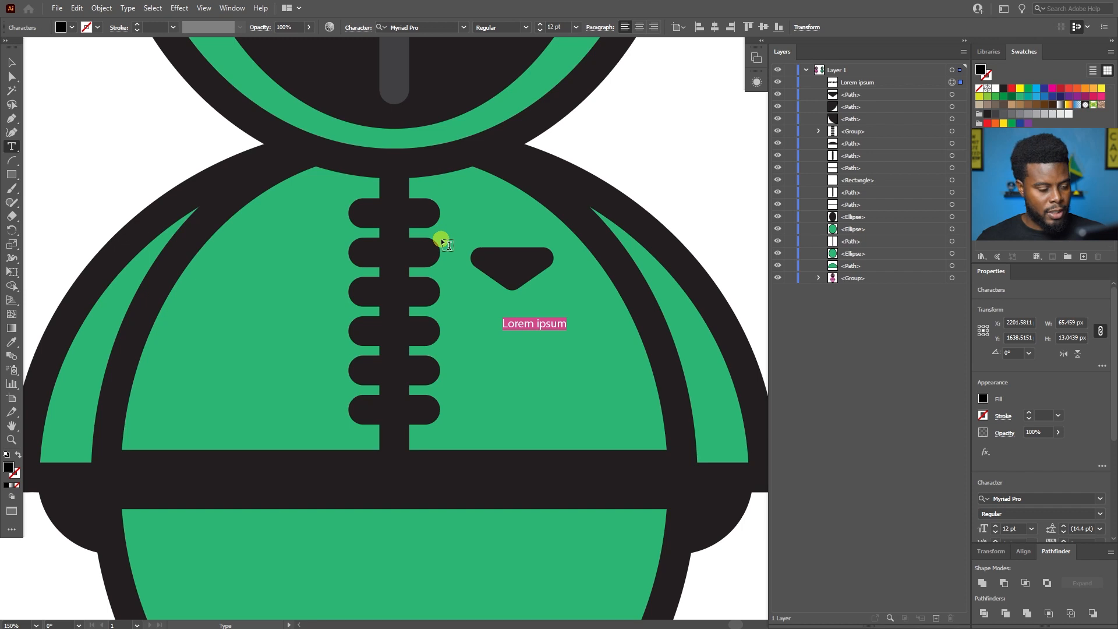
pyautogui.write('218')
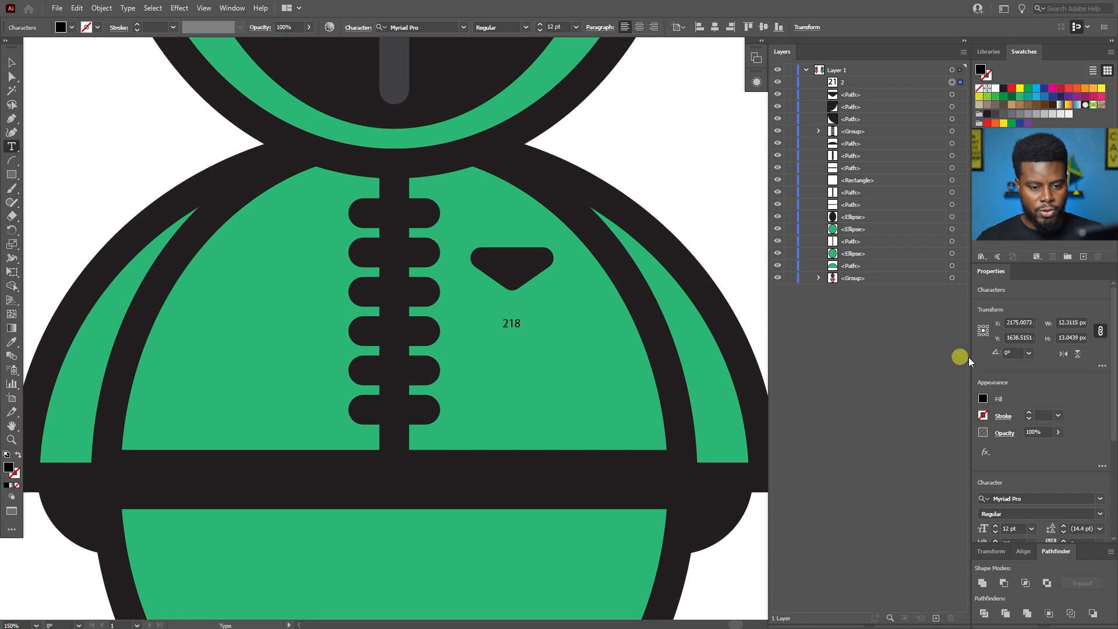
# Format the whole 218 text as Arial Bold at 40 pt.
pyautogui.hotkey('ctrl', 'a')
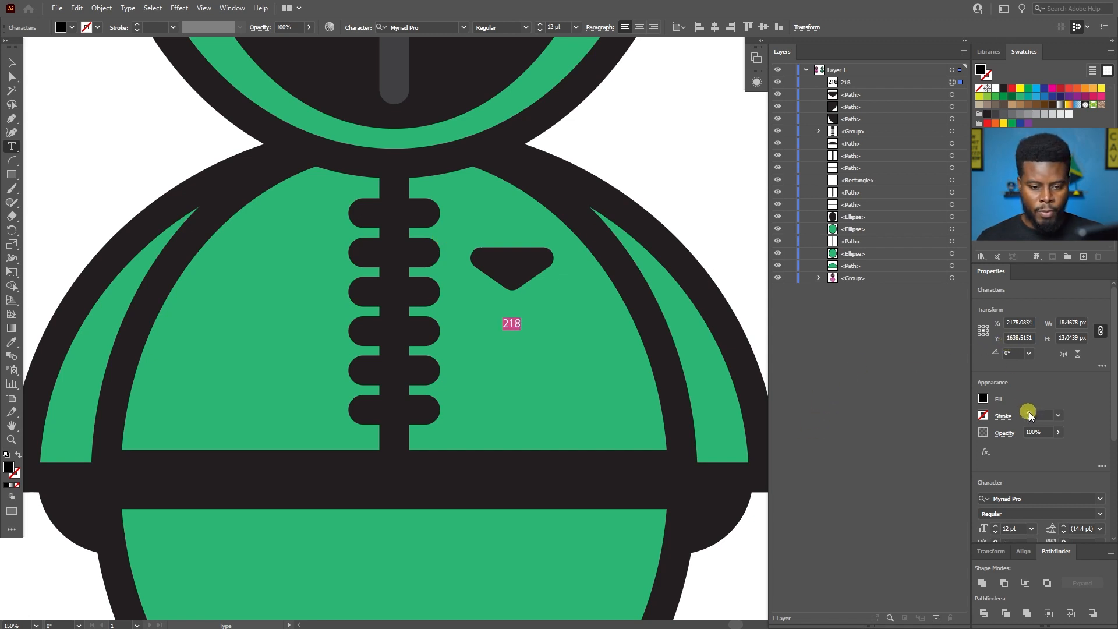
pyautogui.scroll(-5, 1036, 512)
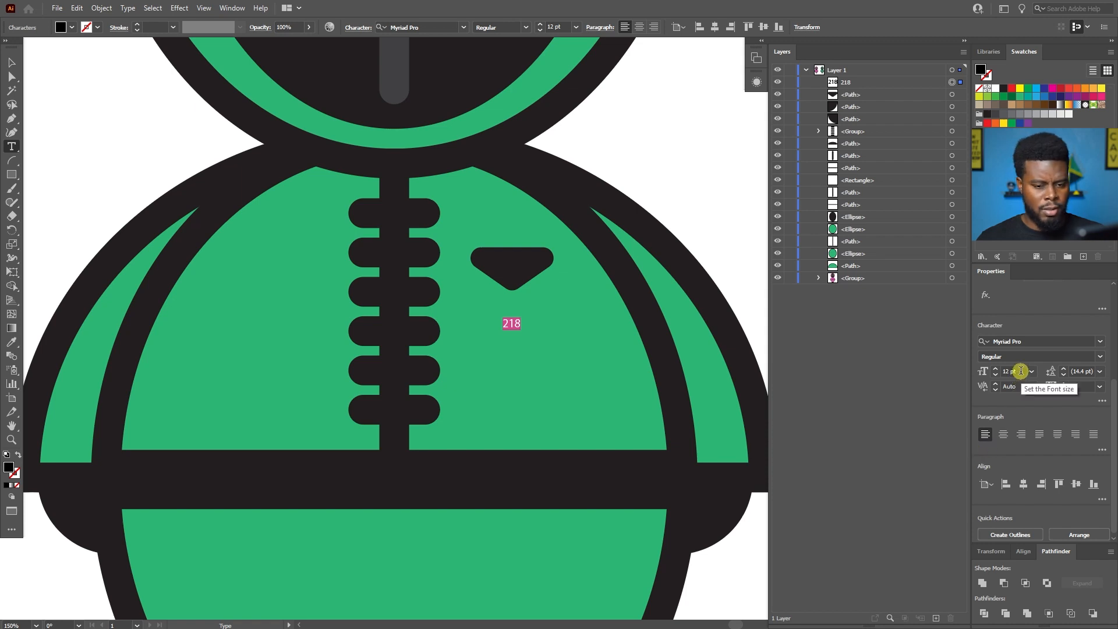
pyautogui.moveTo(1021, 370); pyautogui.dragTo(983, 369)
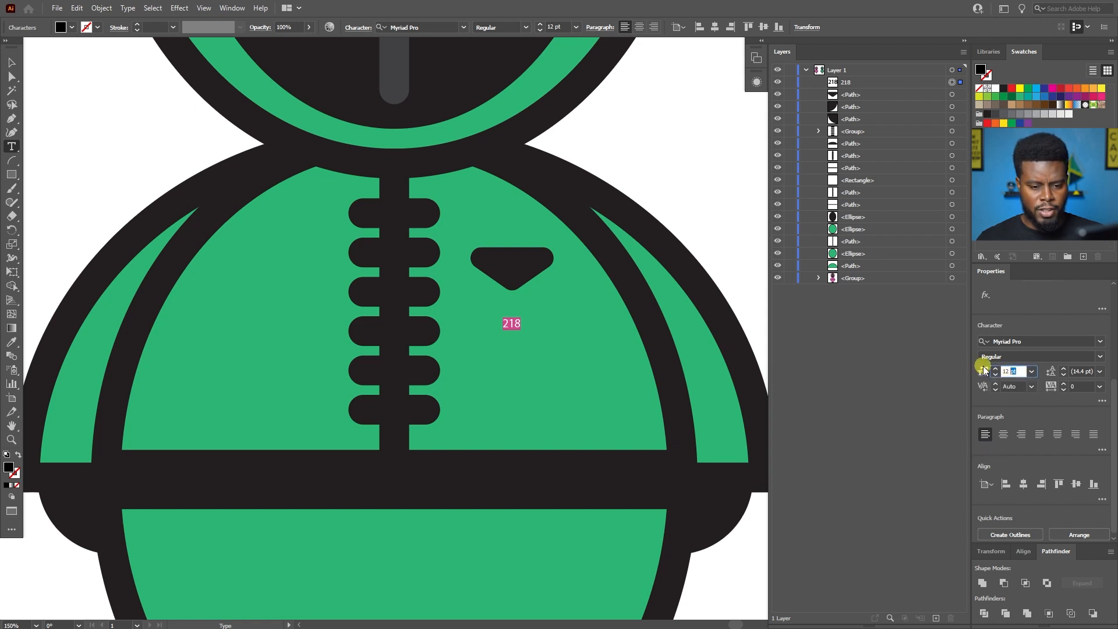
pyautogui.click(1026, 373)
pyautogui.press('Return')
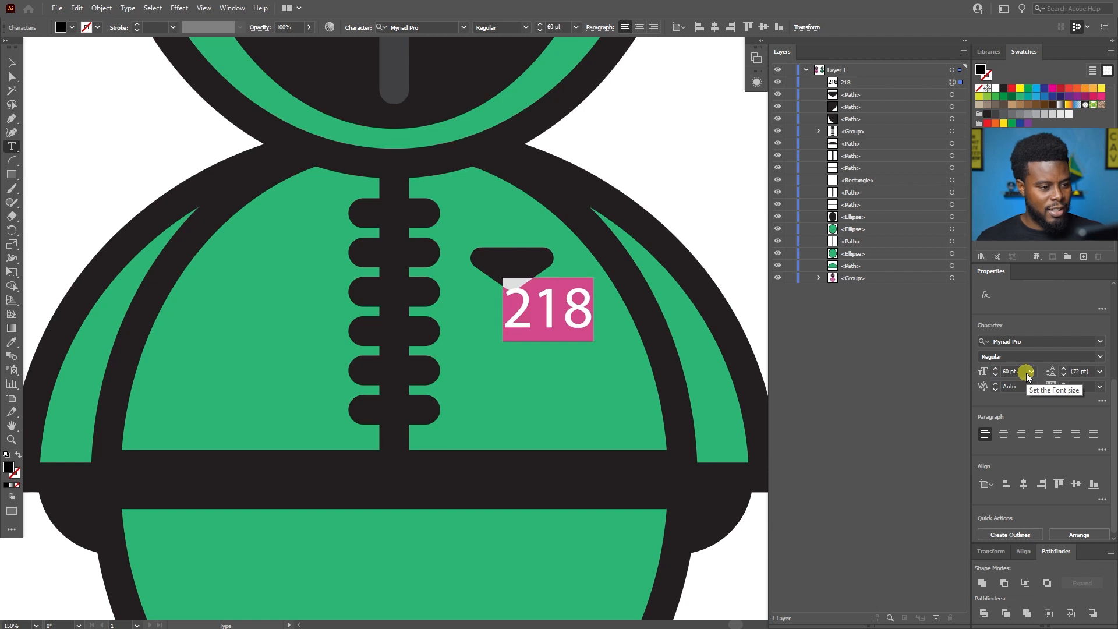
pyautogui.press('Return')
pyautogui.click(1100, 357)
pyautogui.click(1100, 356)
pyautogui.click(1083, 343)
pyautogui.write('arial')
pyautogui.click(874, 504)
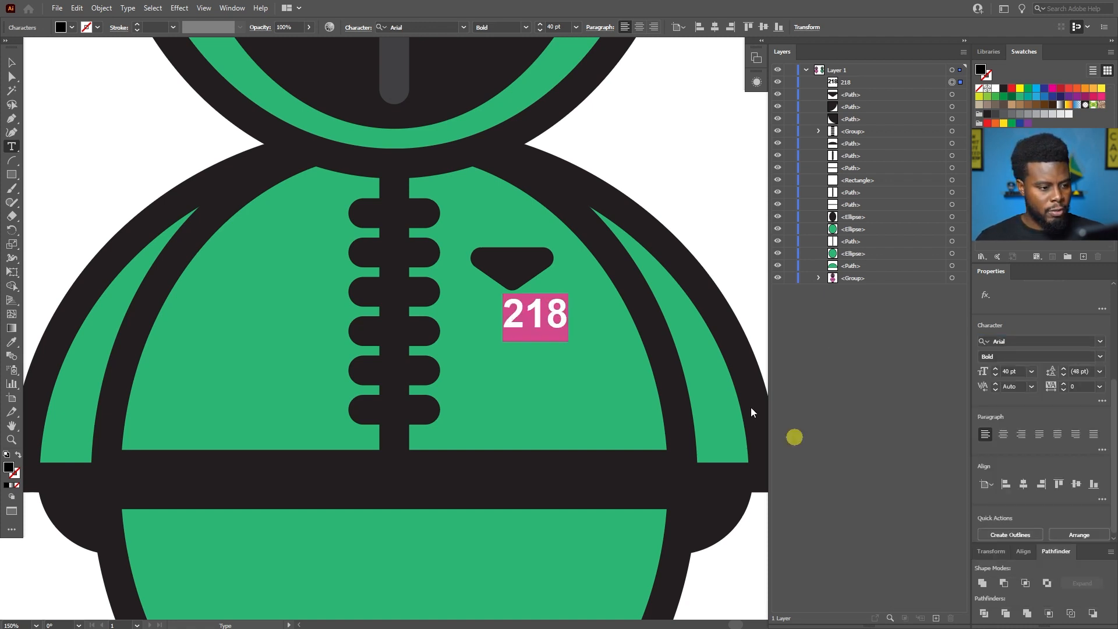
# Fill the 218 text with white and move it slightly lower beneath the pocket shape.
pyautogui.click(11, 62)
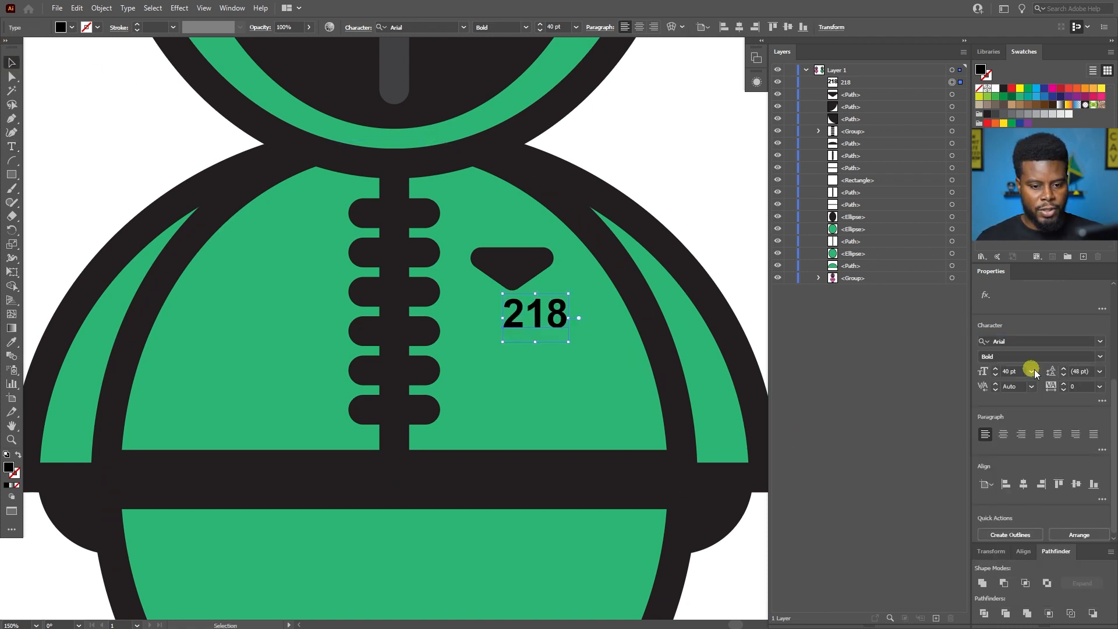
pyautogui.scroll(-1, 990, 333)
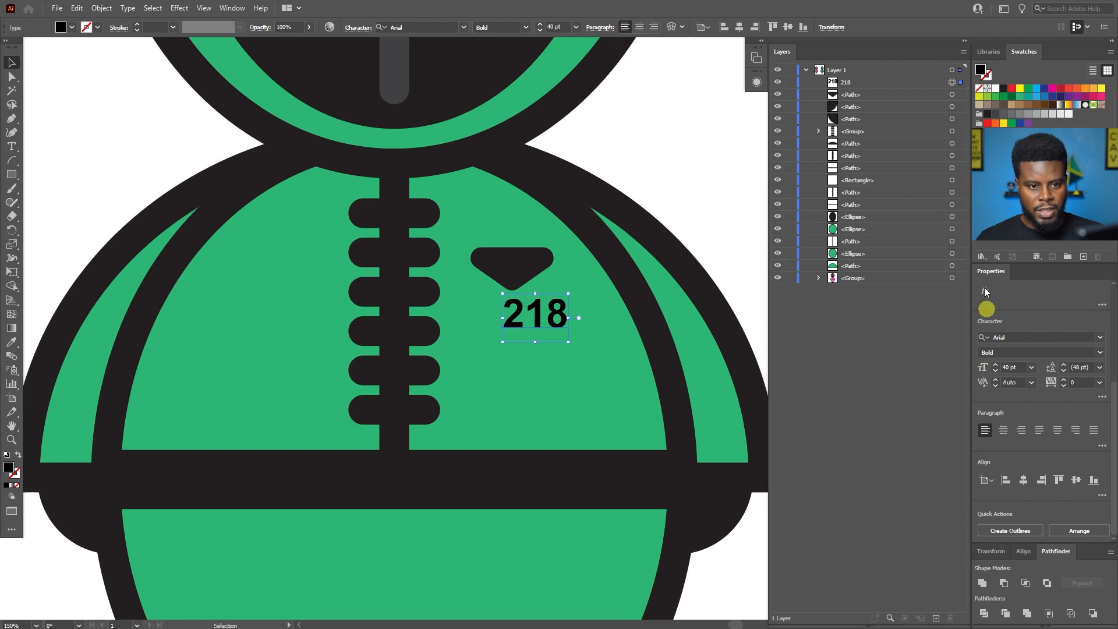
pyautogui.click(996, 89)
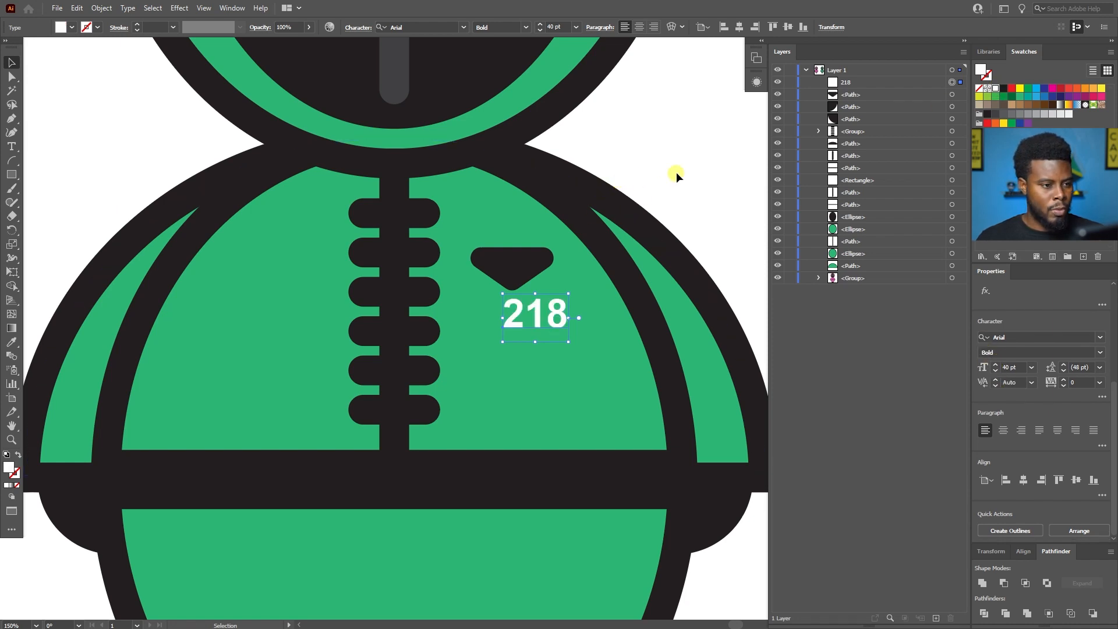
pyautogui.scroll(1, 633, 209)
pyautogui.moveTo(511, 350); pyautogui.dragTo(503, 380)
# Draw a rectangle about 86 by 43 px over the 218 text and fill it with the suit's green.
pyautogui.press('m')
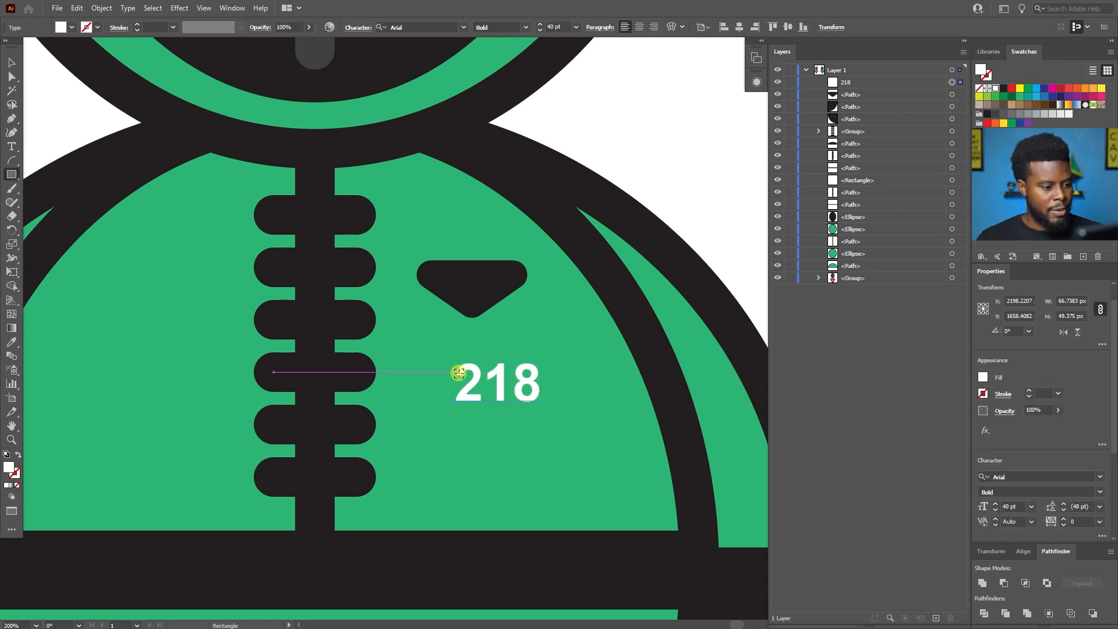
pyautogui.scroll(1, 459, 373)
pyautogui.moveTo(433, 348)
pyautogui.mouseDown()
pyautogui.moveTo(554, 394)
pyautogui.moveTo(602, 431)
pyautogui.mouseUp()
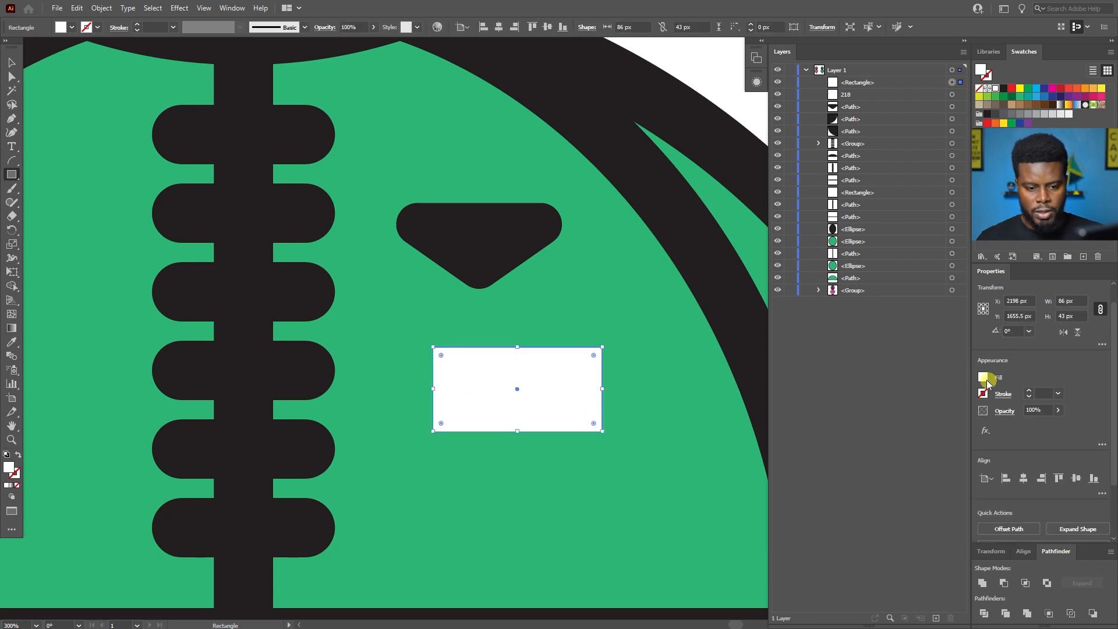
pyautogui.click(983, 378)
pyautogui.click(906, 427)
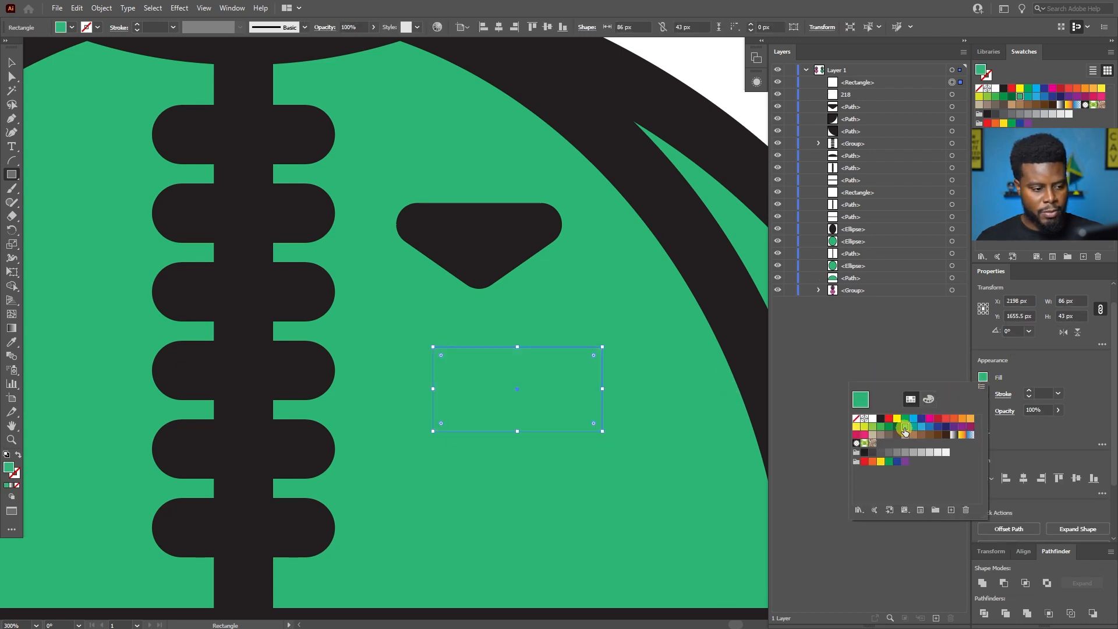
pyautogui.click(1017, 391)
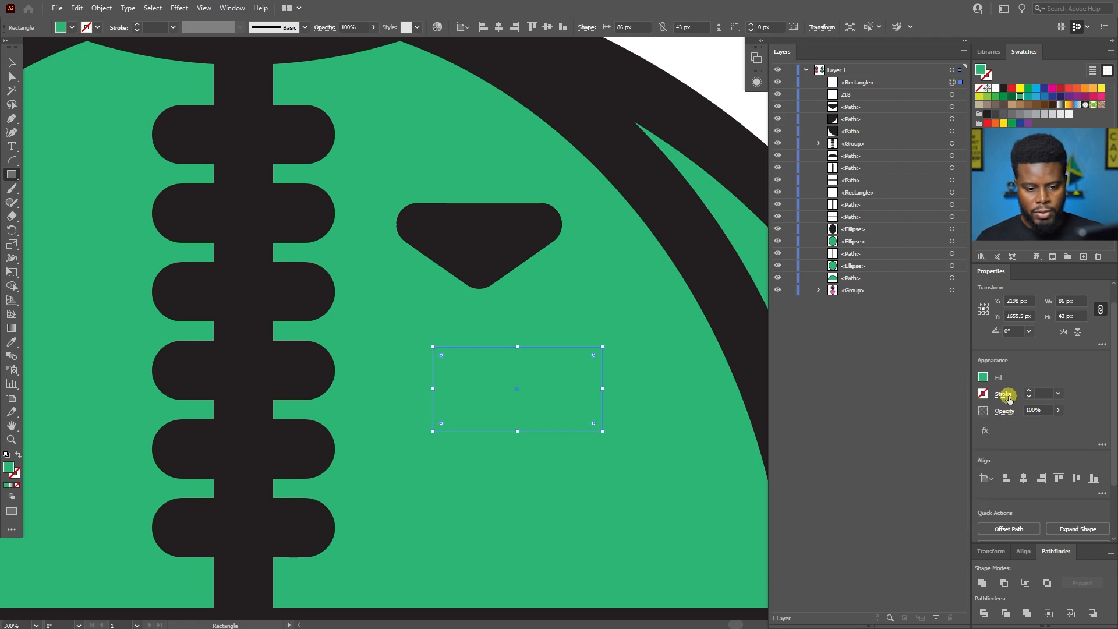
# Give the badge rectangle a dark outline, trying 1 pt and 10 pt before settling on a 5 pt stroke.
pyautogui.click(1003, 394)
pyautogui.click(1043, 394)
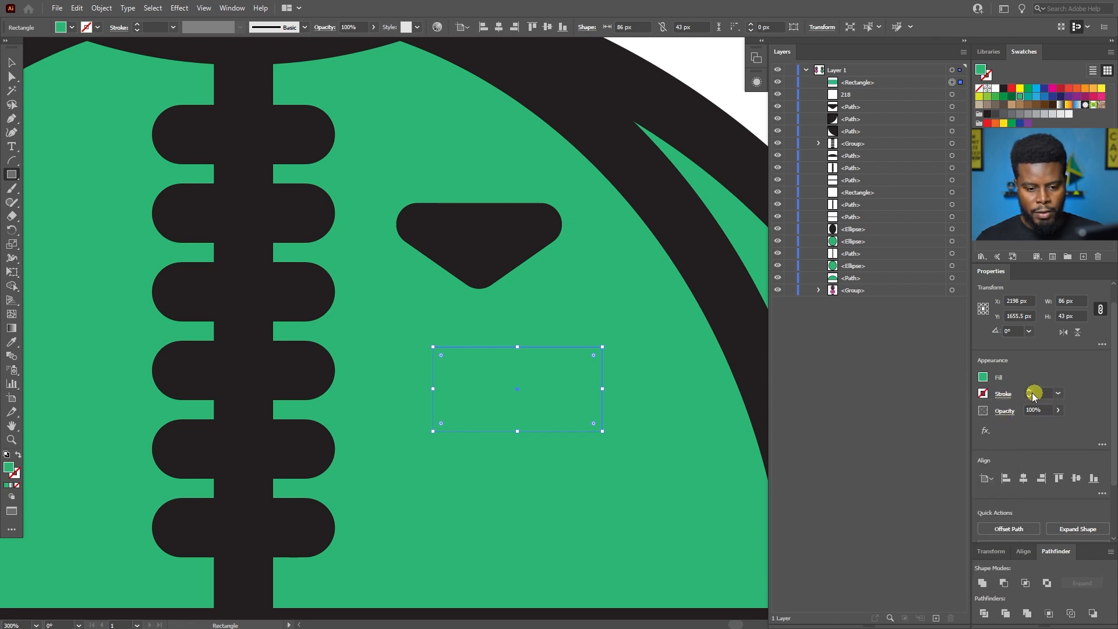
pyautogui.write('1')
pyautogui.press('Return')
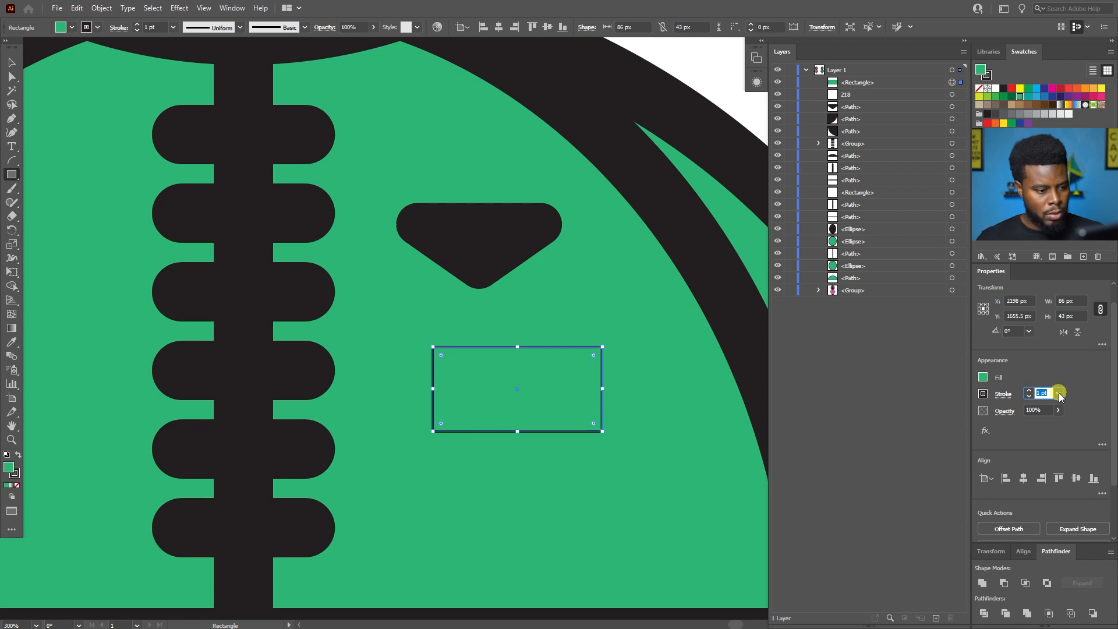
pyautogui.write('10')
pyautogui.press('Return')
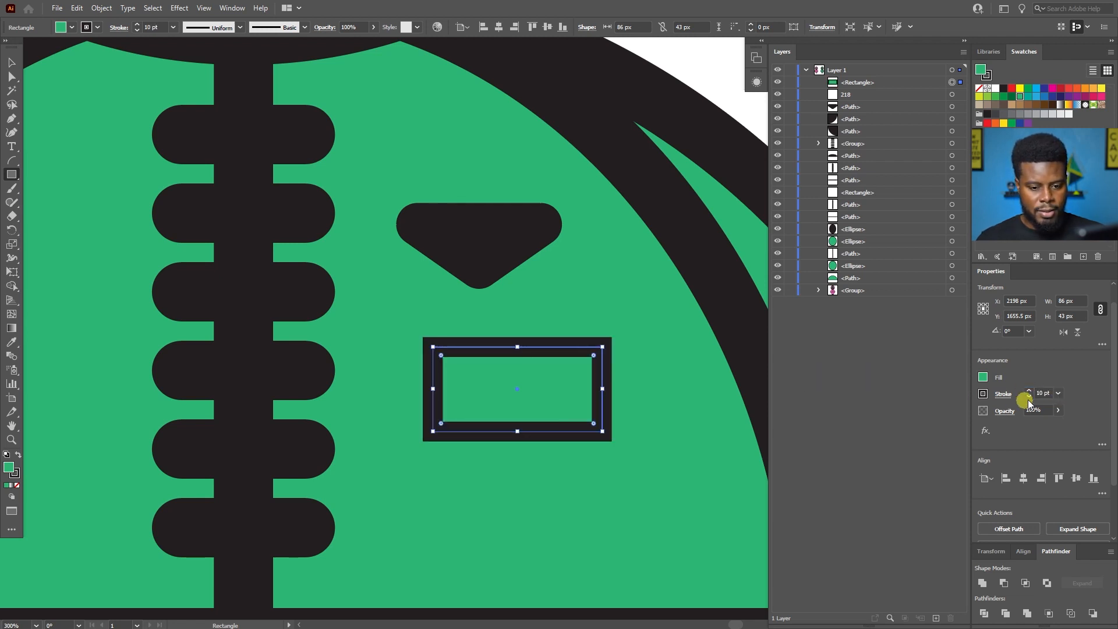
pyautogui.write('5')
pyautogui.press('Return')
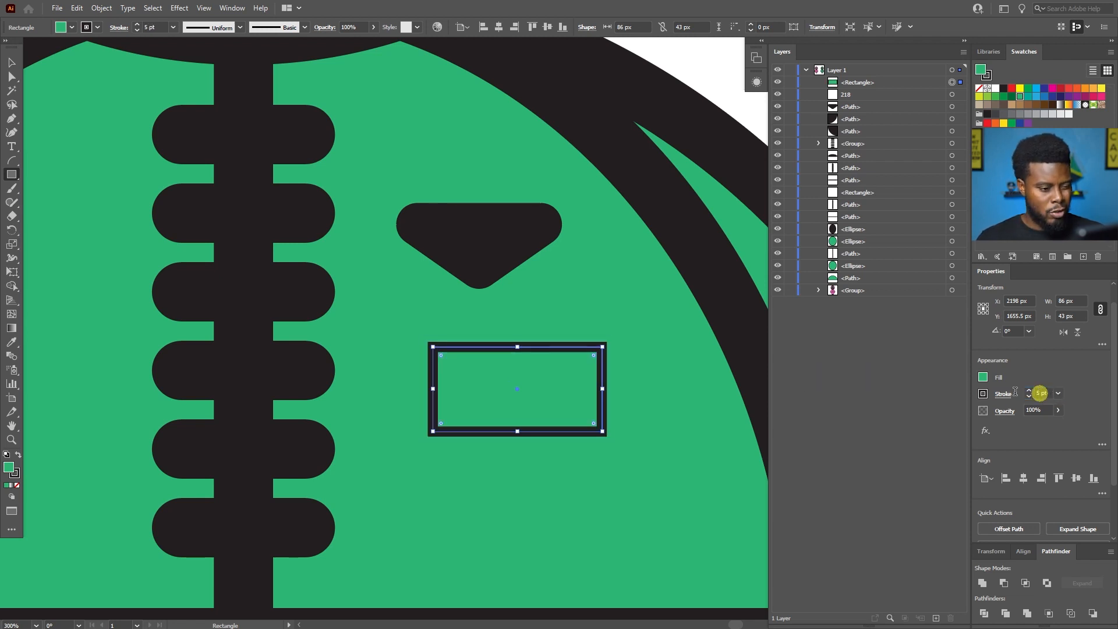
# Set the badge rectangle's fill to None so only its outline frames the 218 text.
pyautogui.scroll(1, 575, 368)
pyautogui.scroll(1, 576, 364)
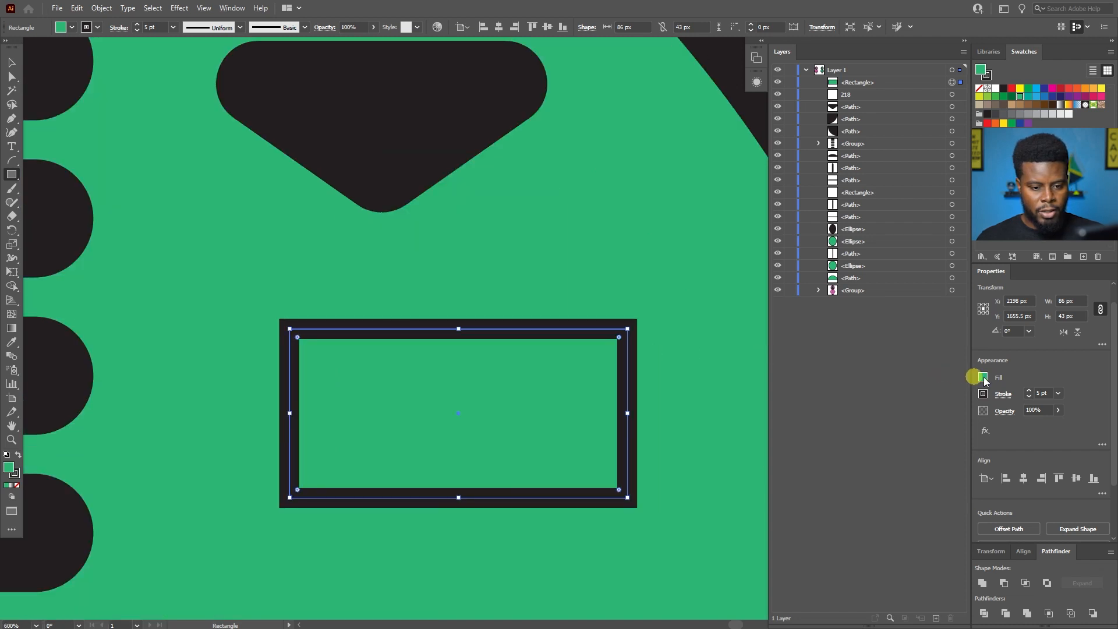
pyautogui.click(983, 377)
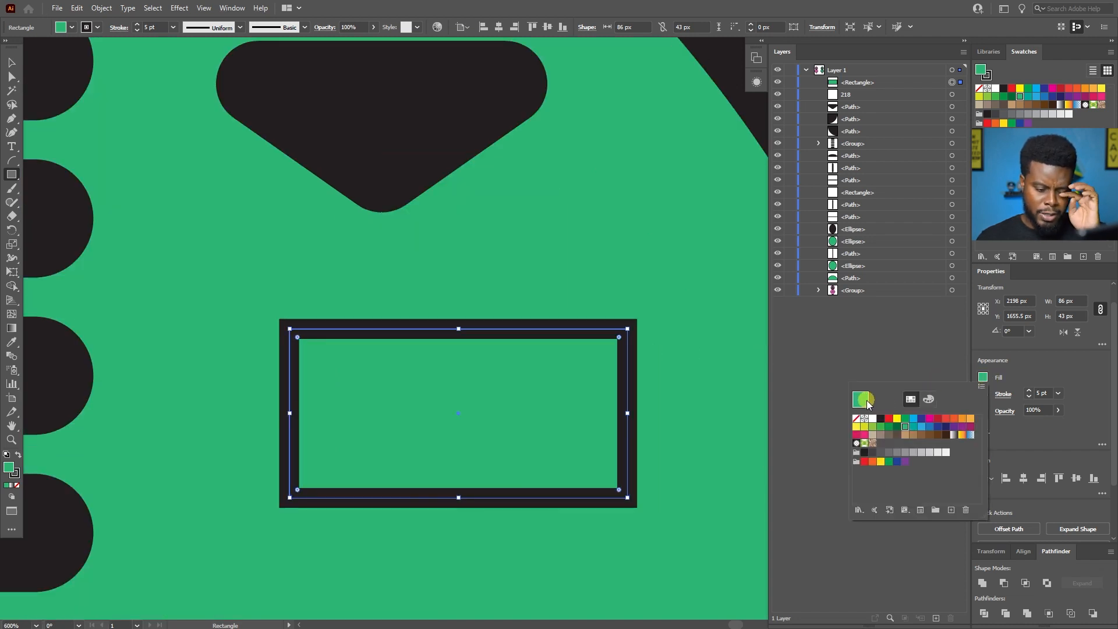
pyautogui.click(855, 418)
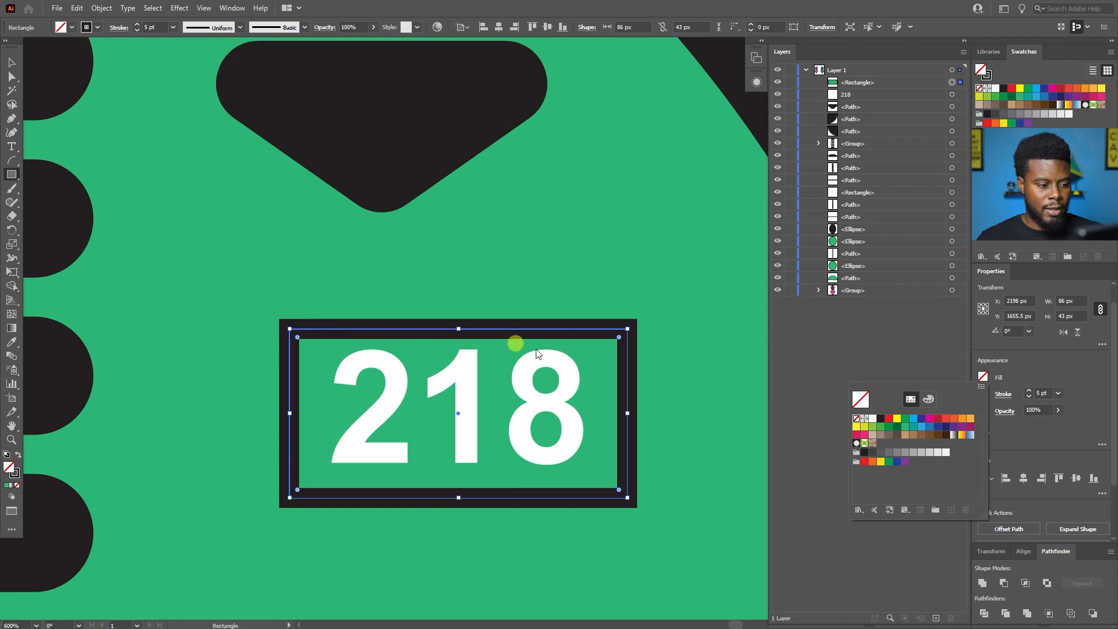
# Round all four corners of the badge rectangle to a radius of about 7.5 px.
pyautogui.click(298, 338)
pyautogui.press('v')
pyautogui.click(299, 331)
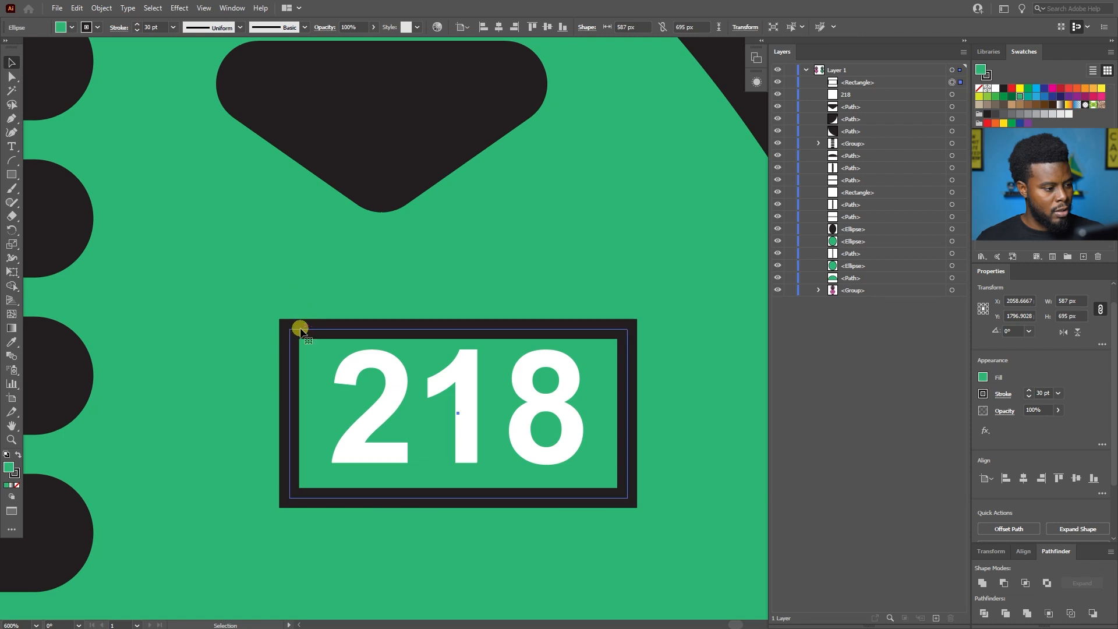
pyautogui.click(300, 332)
pyautogui.press('a')
pyautogui.moveTo(299, 334); pyautogui.dragTo(328, 357)
pyautogui.press('v')
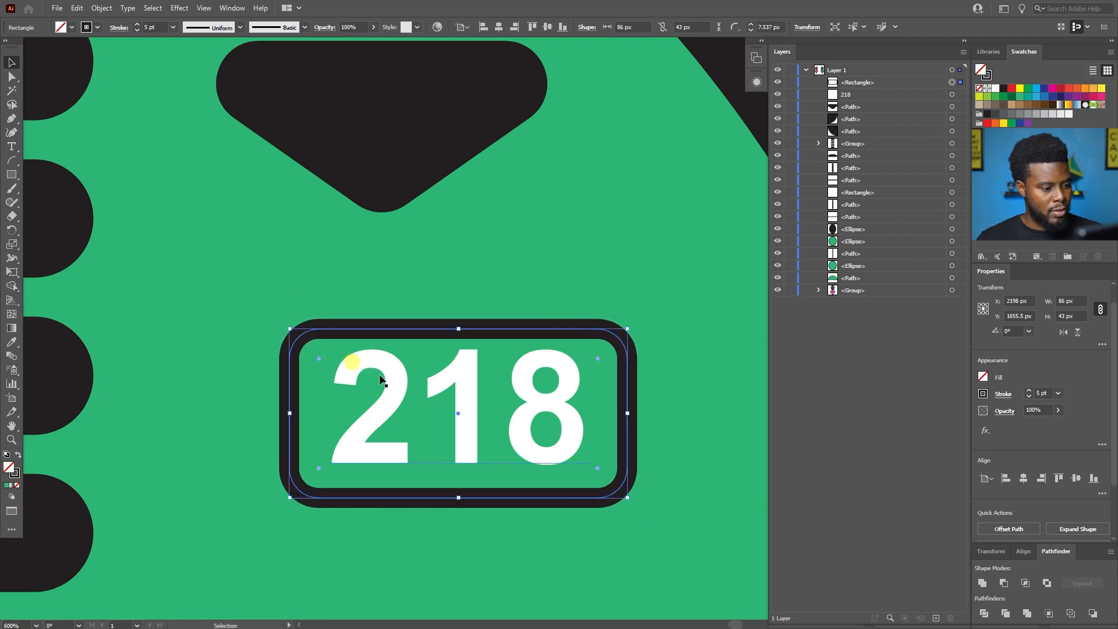
# Nudge the 218 text down by 1 px inside the rounded frame and deselect it.
pyautogui.click(467, 393)
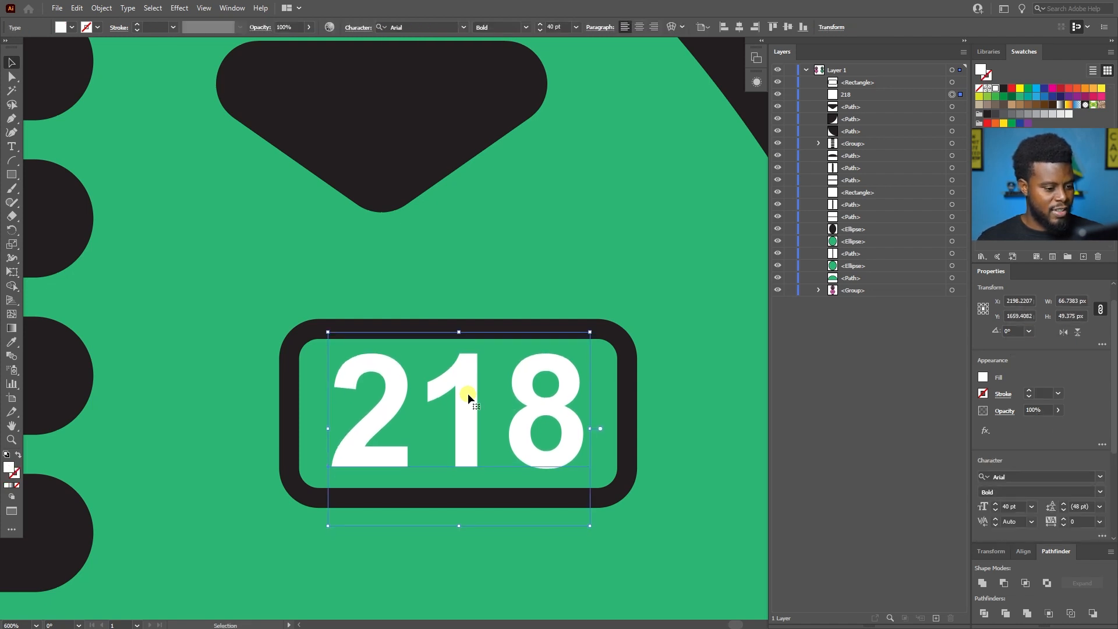
pyautogui.press('Down')
pyautogui.press('Up')
pyautogui.click(495, 282)
pyautogui.scroll(-3, 507, 284)
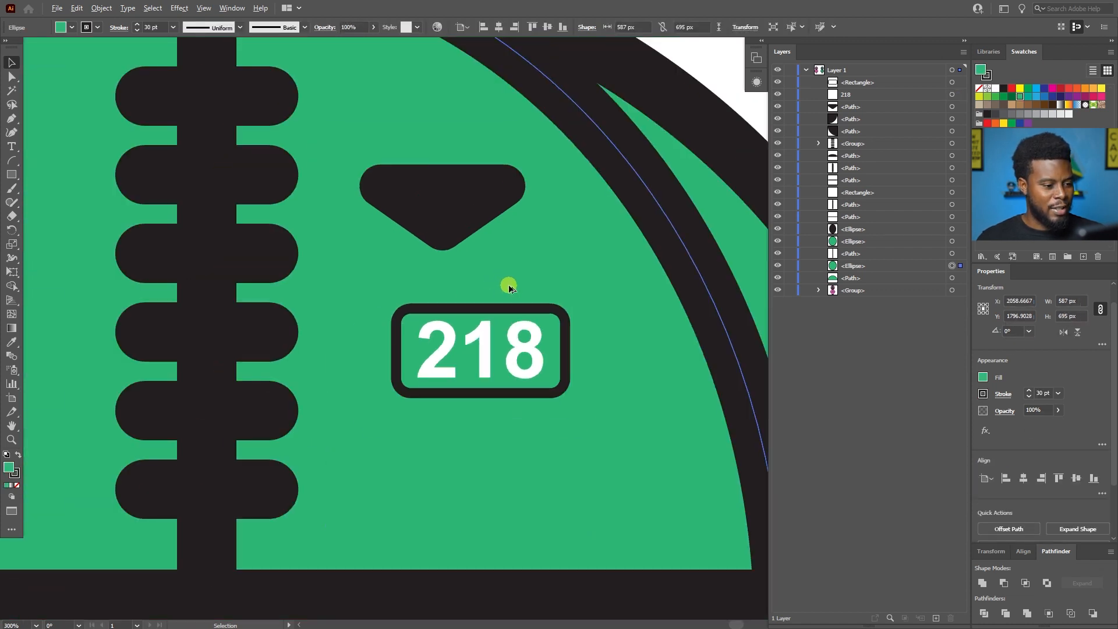
# Select the rounded frame together with the 218 text and group them as one badge.
pyautogui.click(500, 308)
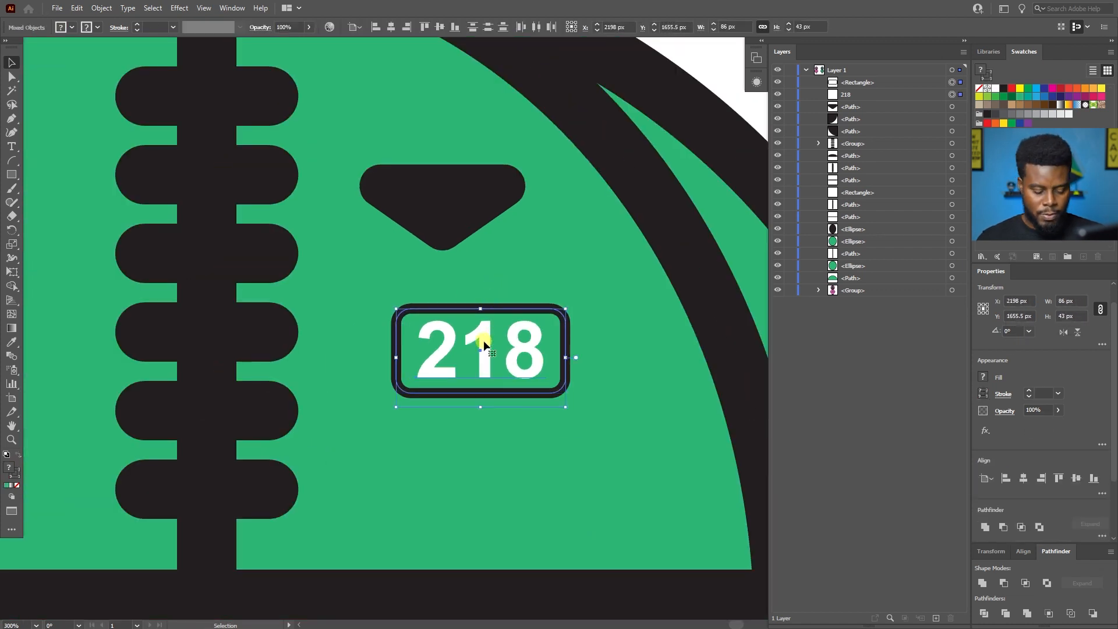
pyautogui.keyDown('shift'); pyautogui.click(436, 343); pyautogui.keyUp('shift')
pyautogui.scroll(1, 547, 295)
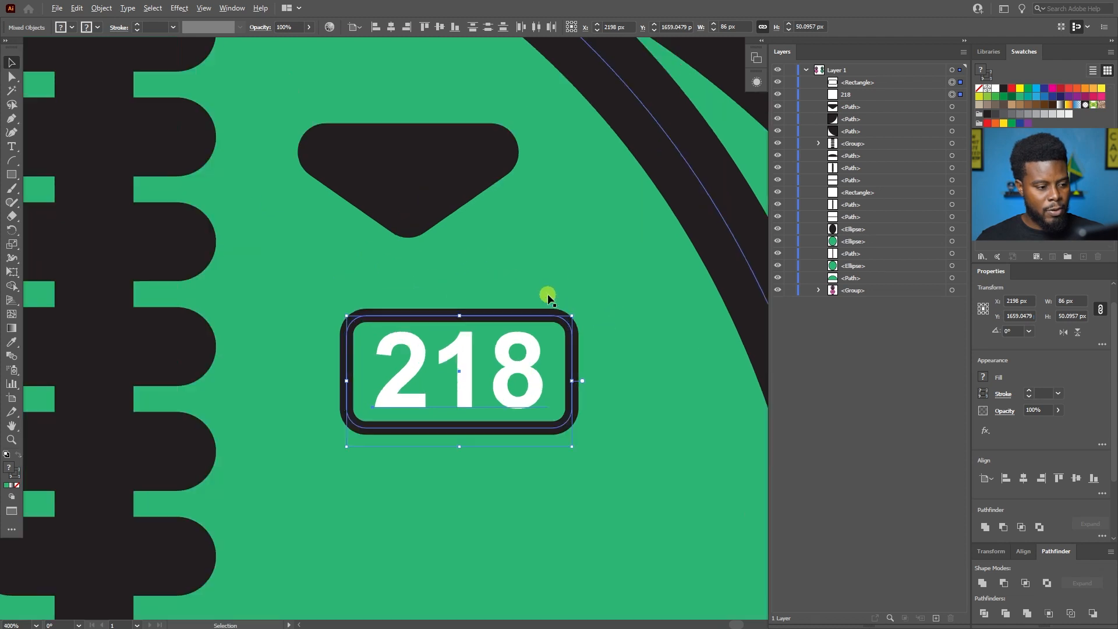
pyautogui.scroll(2, 547, 294)
pyautogui.press('a')
pyautogui.hotkey('ctrl', 'g')
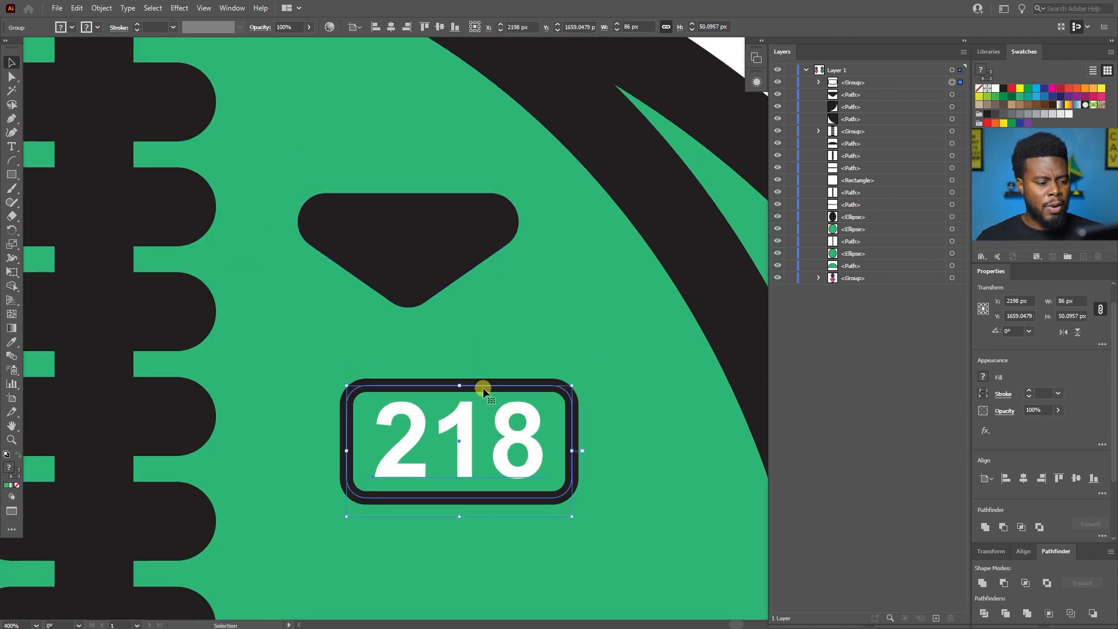
# Move the 218 badge up beside the black pocket flap on the green chest and delete the flap.
pyautogui.moveTo(485, 386); pyautogui.dragTo(510, 211)
pyautogui.click(334, 220)
pyautogui.press('Delete')
pyautogui.click(350, 211)
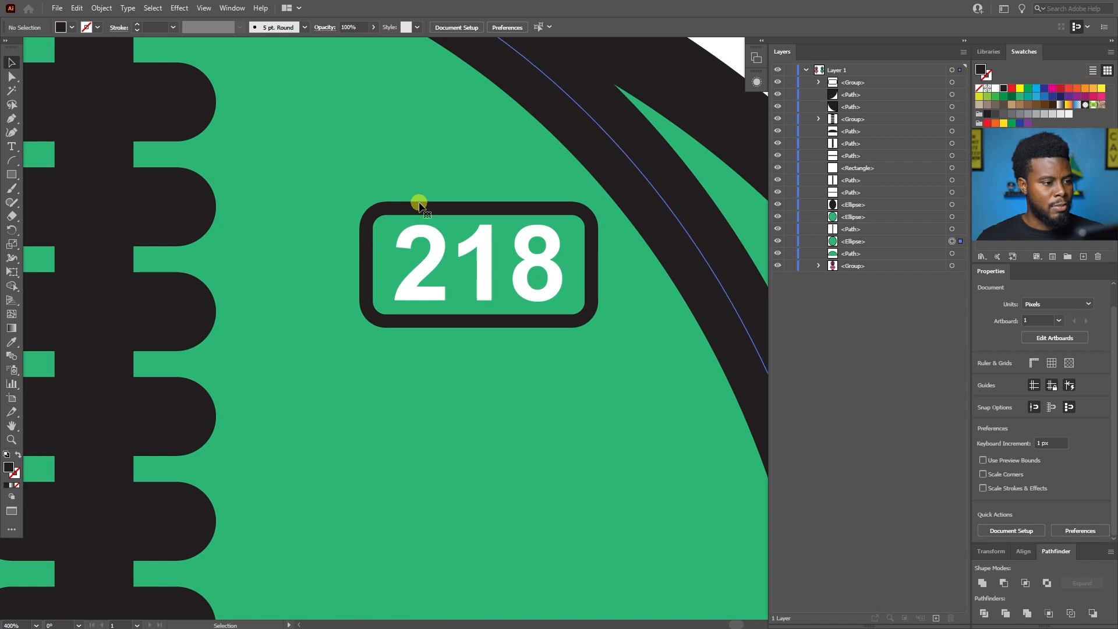
# Nudge the 218 badge toward the zipper to X 2185.5 px and deselect it.
pyautogui.click(414, 208)
pyautogui.hotkey('shift', 'Left')
pyautogui.hotkey('shift', 'Left')
pyautogui.hotkey('shift', 'Left')
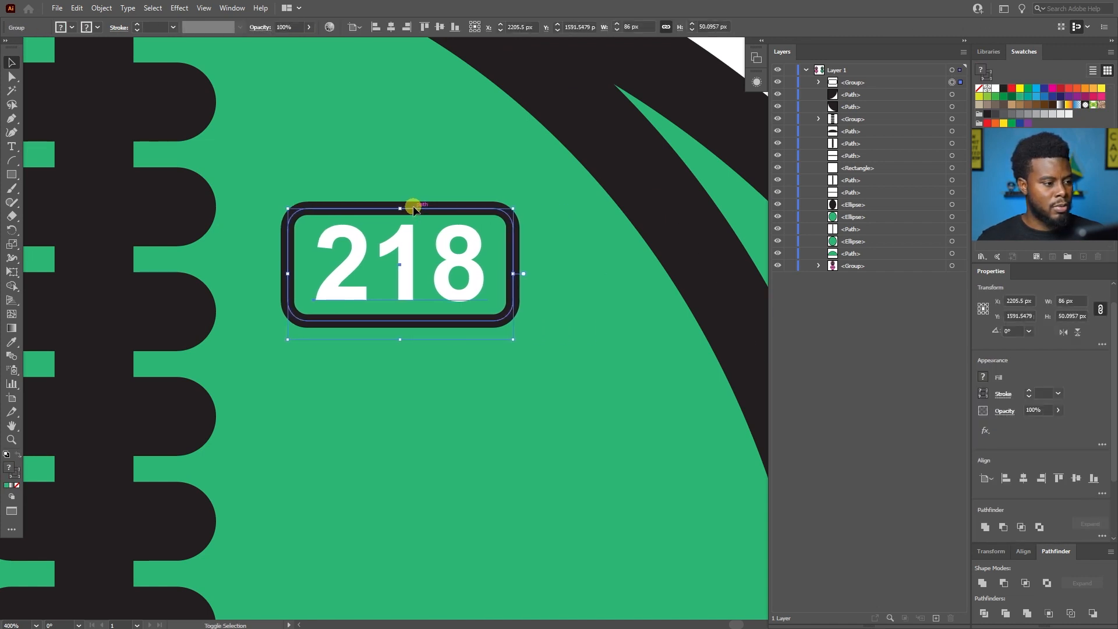
pyautogui.hotkey('shift', 'Right')
pyautogui.hotkey('shift', 'Right')
pyautogui.hotkey('ctrl', '0')
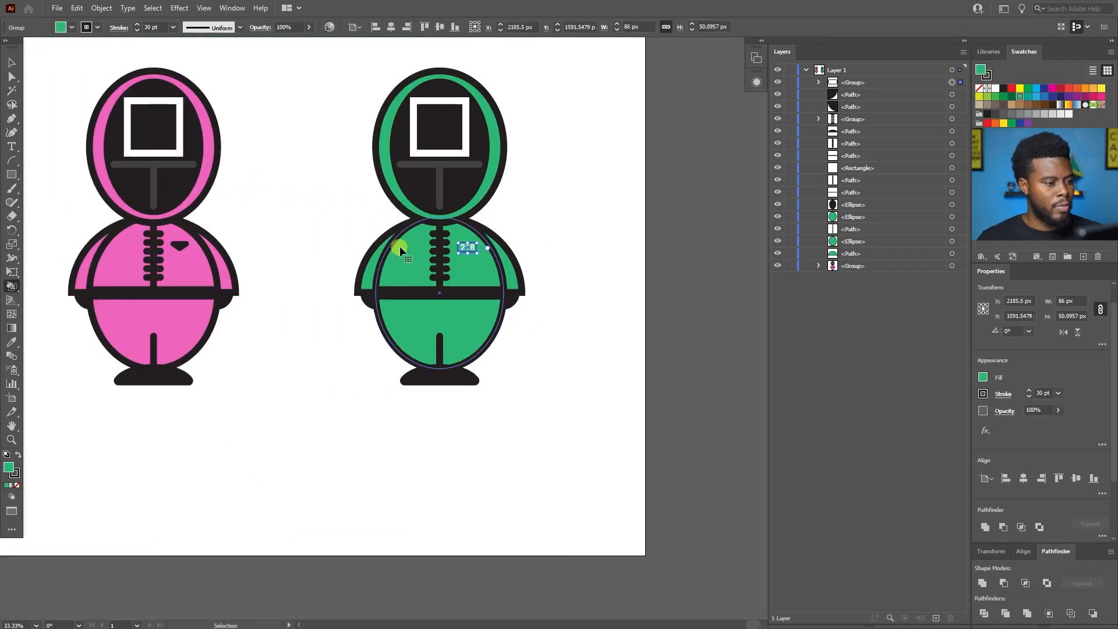
pyautogui.click(548, 220)
pyautogui.scroll(4, 522, 215)
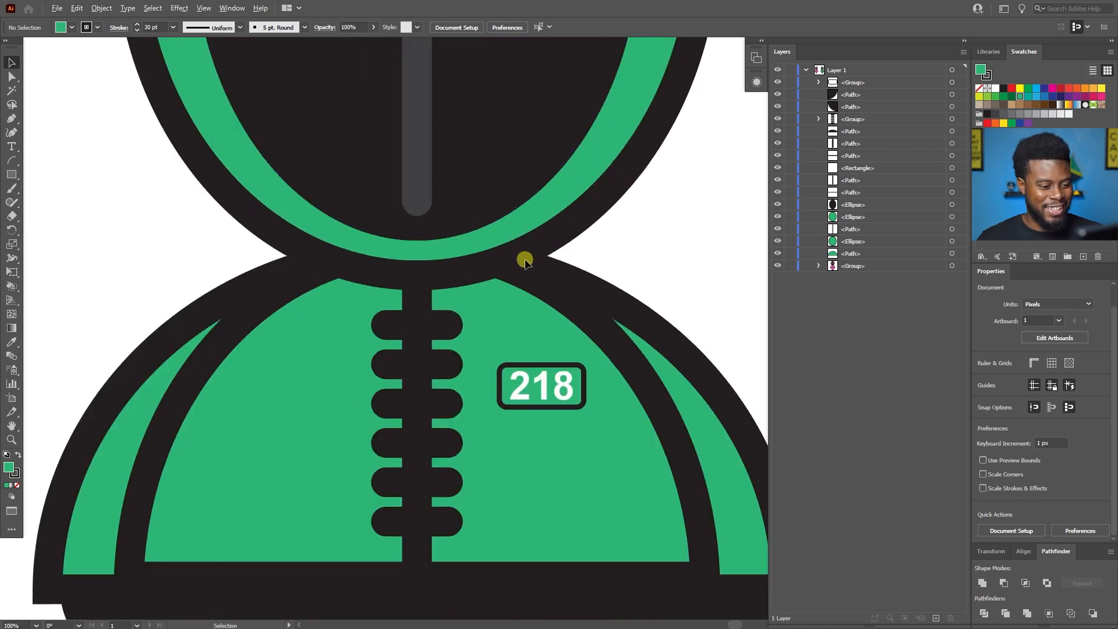
pyautogui.scroll(-2, 557, 294)
pyautogui.scroll(5, 569, 299)
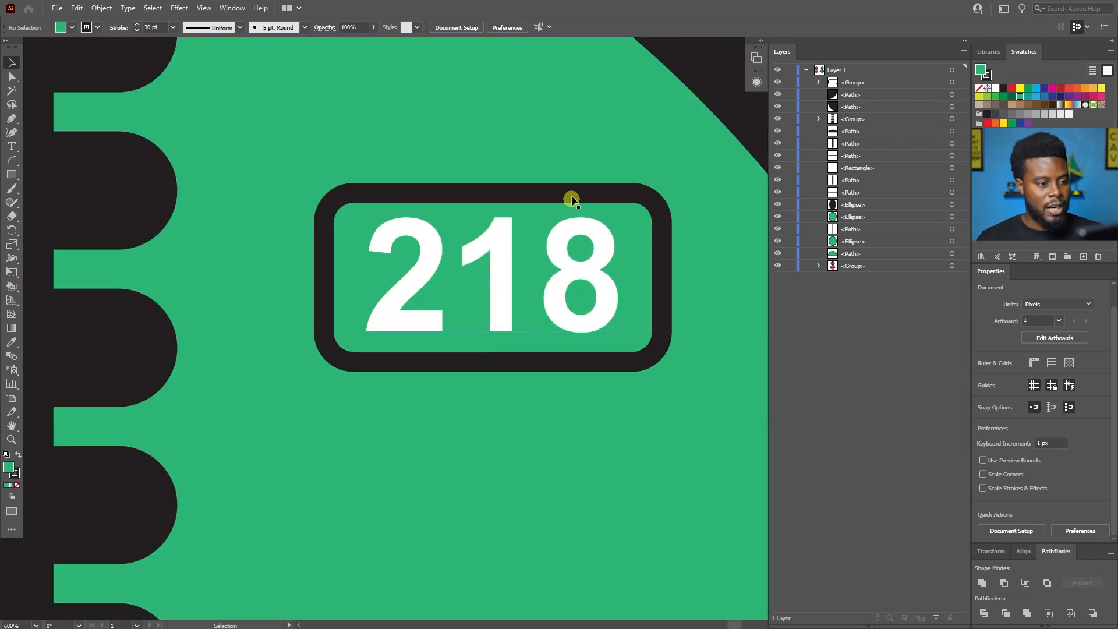
pyautogui.click(556, 192)
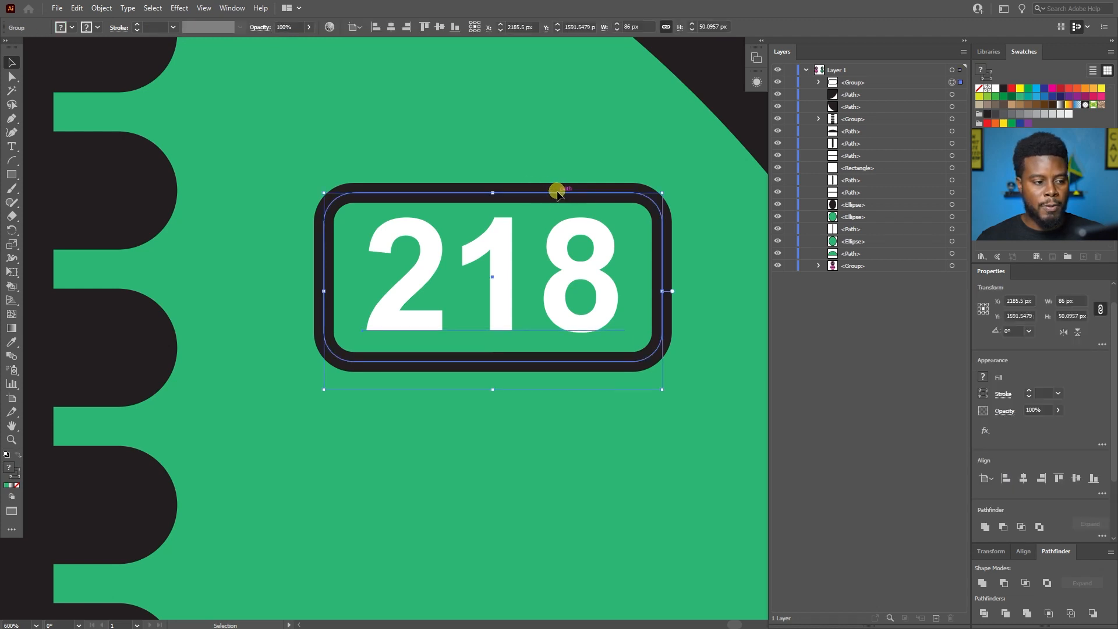
pyautogui.moveTo(556, 192); pyautogui.dragTo(509, 216)
pyautogui.hotkey('ctrl', 'z')
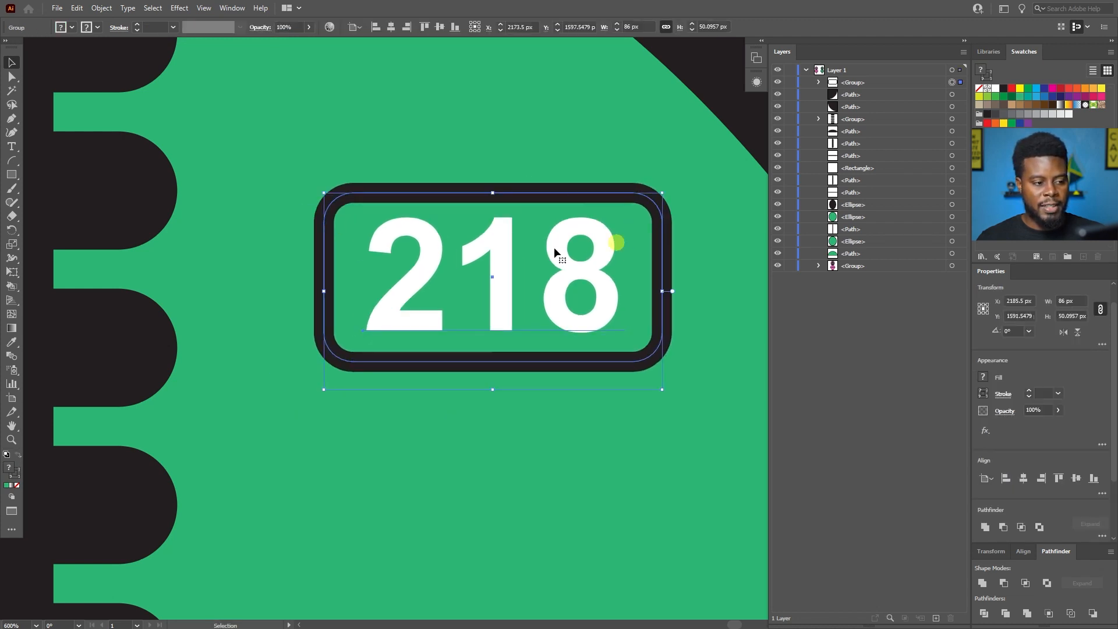
pyautogui.click(587, 152)
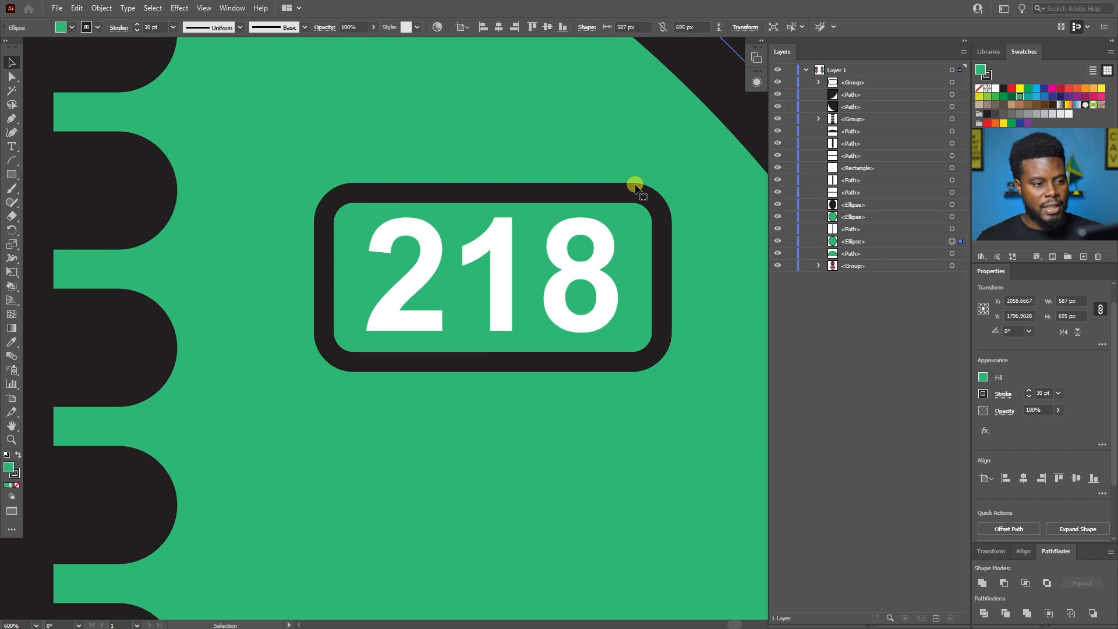
# Enlarge only the rounded frame around the 218 text from its centre to 102 x 51 px and deselect it.
pyautogui.press('a')
pyautogui.click(606, 195)
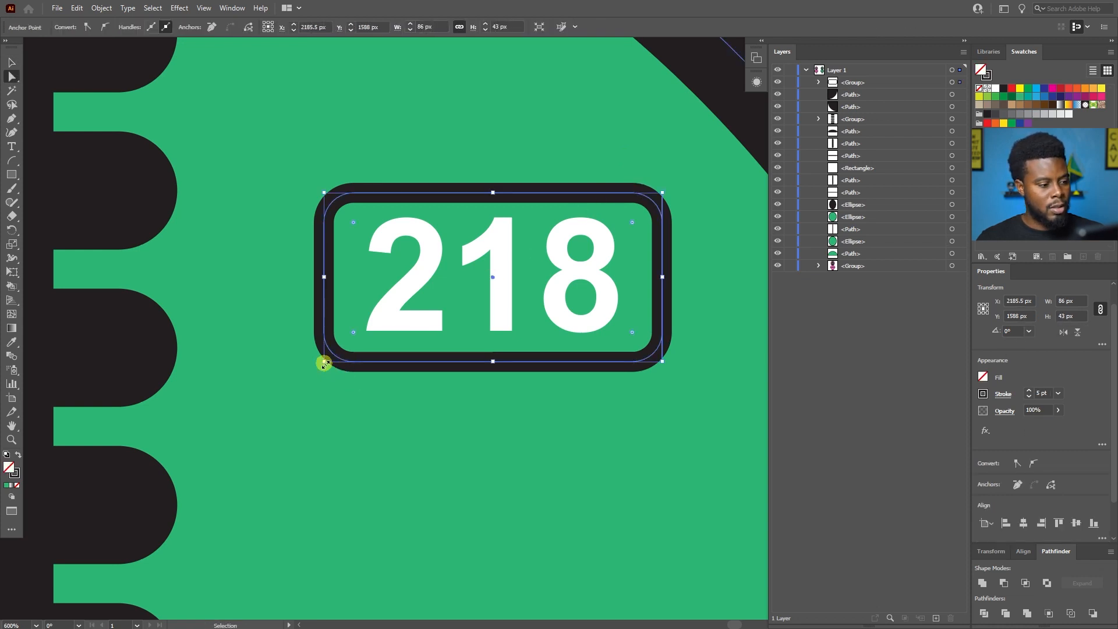
pyautogui.moveTo(324, 362); pyautogui.dragTo(284, 380)
pyautogui.scroll(-4, 324, 323)
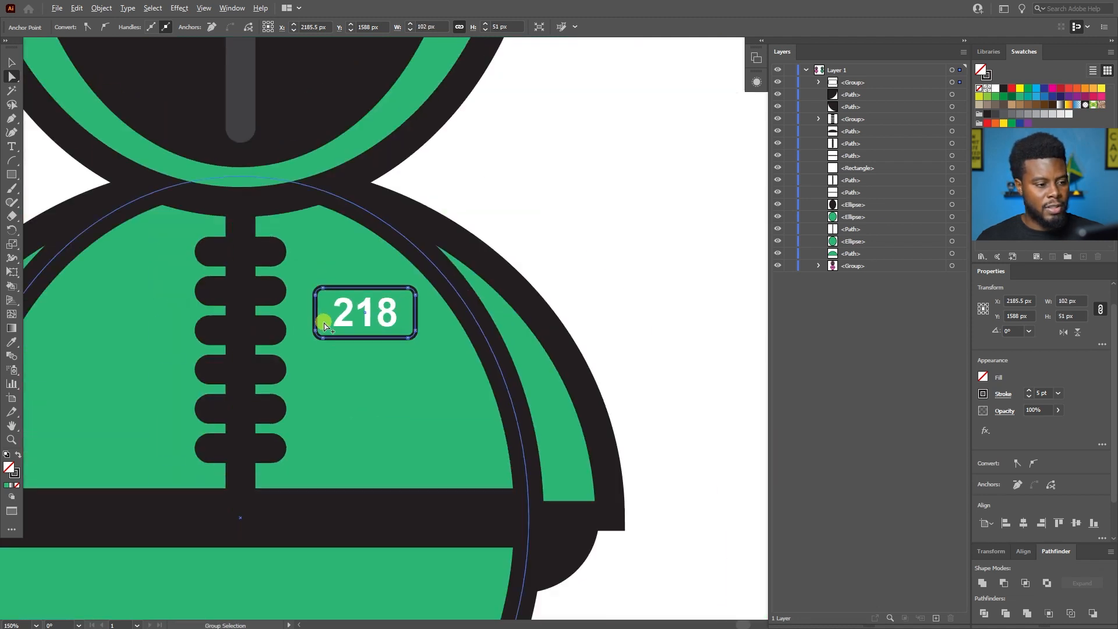
pyautogui.press('v')
pyautogui.click(600, 244)
# Examine the badge on the whole green character and the black hand shapes under both sleeves.
pyautogui.scroll(-3, 599, 240)
pyautogui.hscroll(-3, 600, 241)
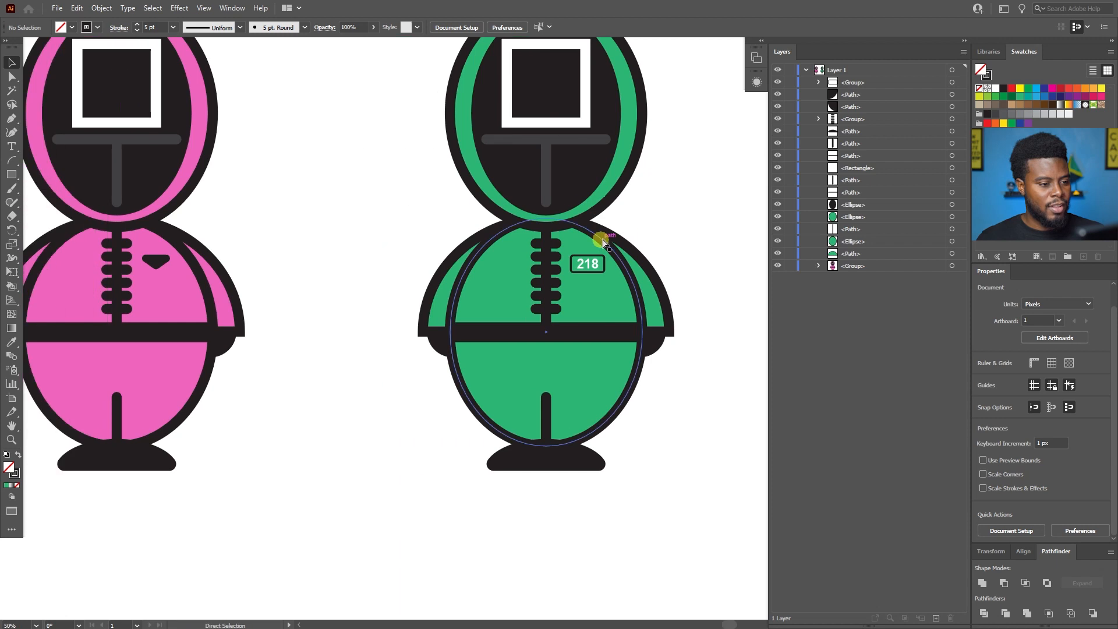
pyautogui.scroll(1, 664, 215)
pyautogui.press('a')
pyautogui.scroll(2, 667, 219)
pyautogui.scroll(-2, 667, 219)
pyautogui.hscroll(1, 667, 219)
pyautogui.press('v')
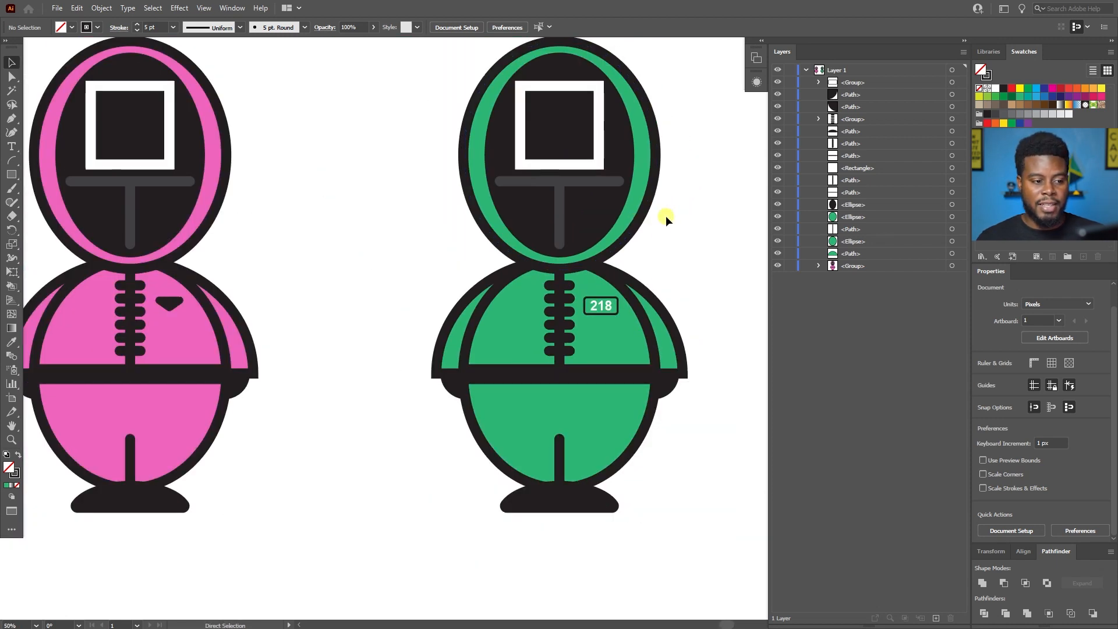
pyautogui.scroll(1, 666, 219)
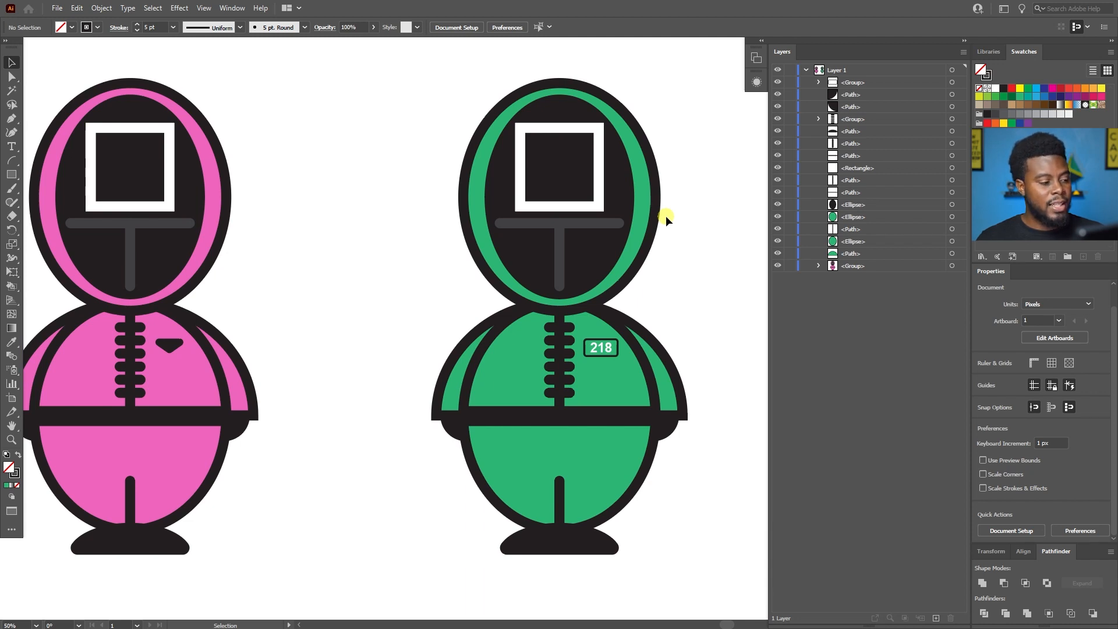
pyautogui.scroll(1, 666, 215)
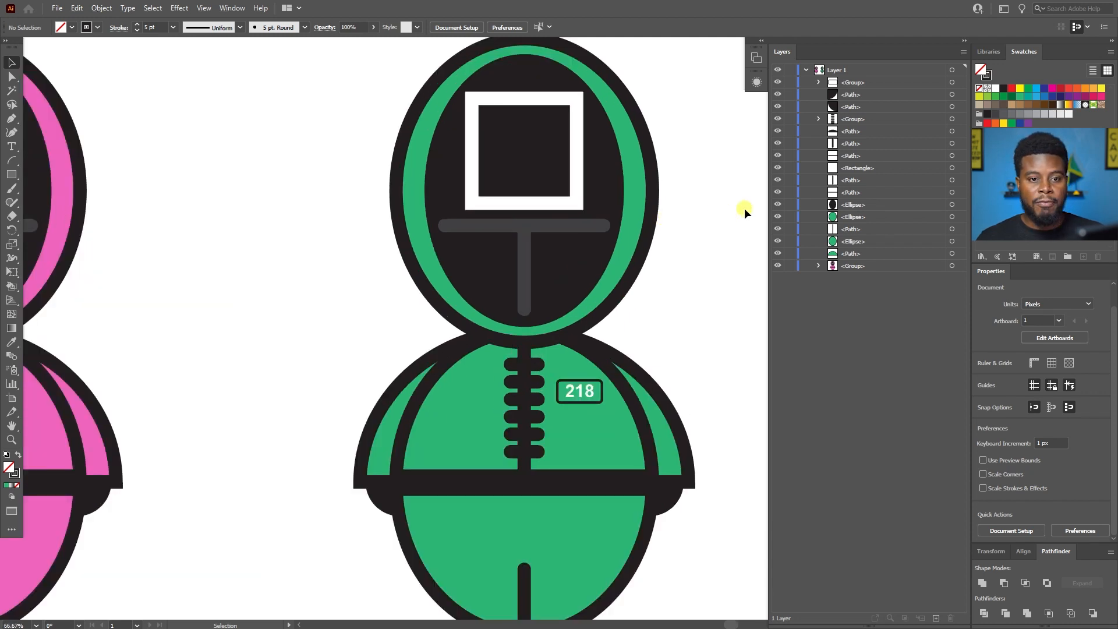
pyautogui.scroll(-1, 754, 198)
pyautogui.scroll(2, 636, 424)
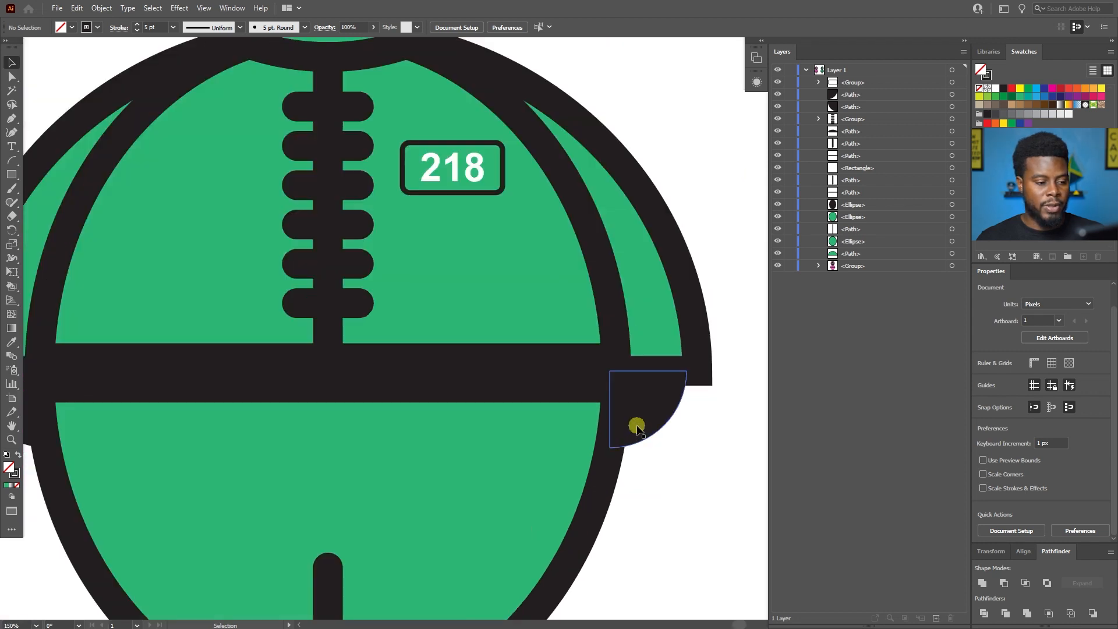
pyautogui.scroll(-1, 636, 424)
pyautogui.hscroll(-1, 636, 425)
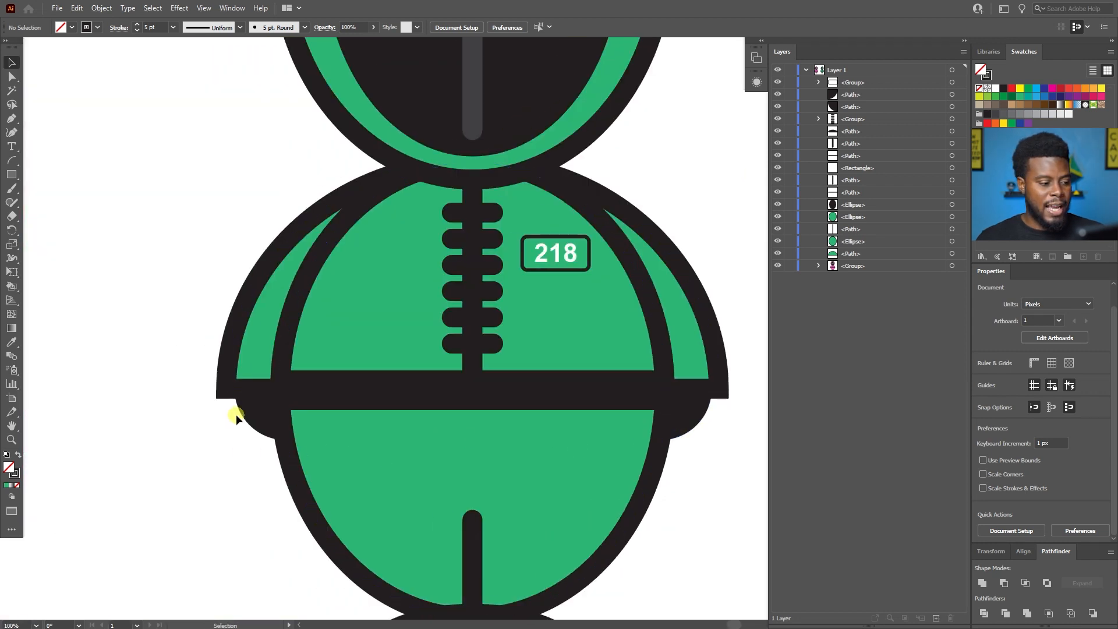
pyautogui.press('a')
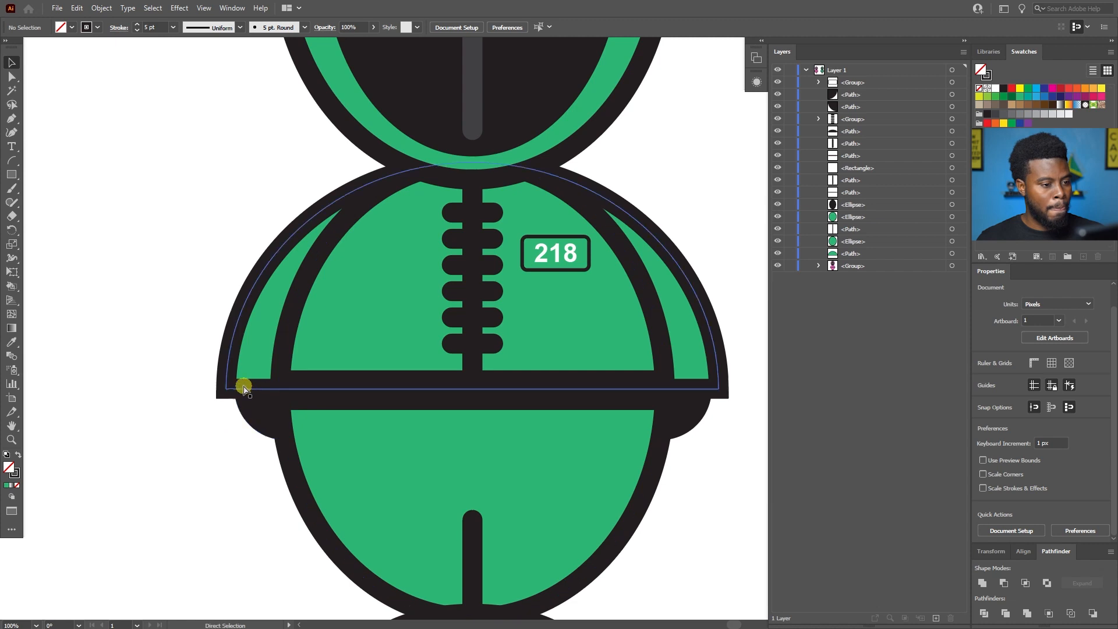
pyautogui.press('v')
pyautogui.click(250, 411)
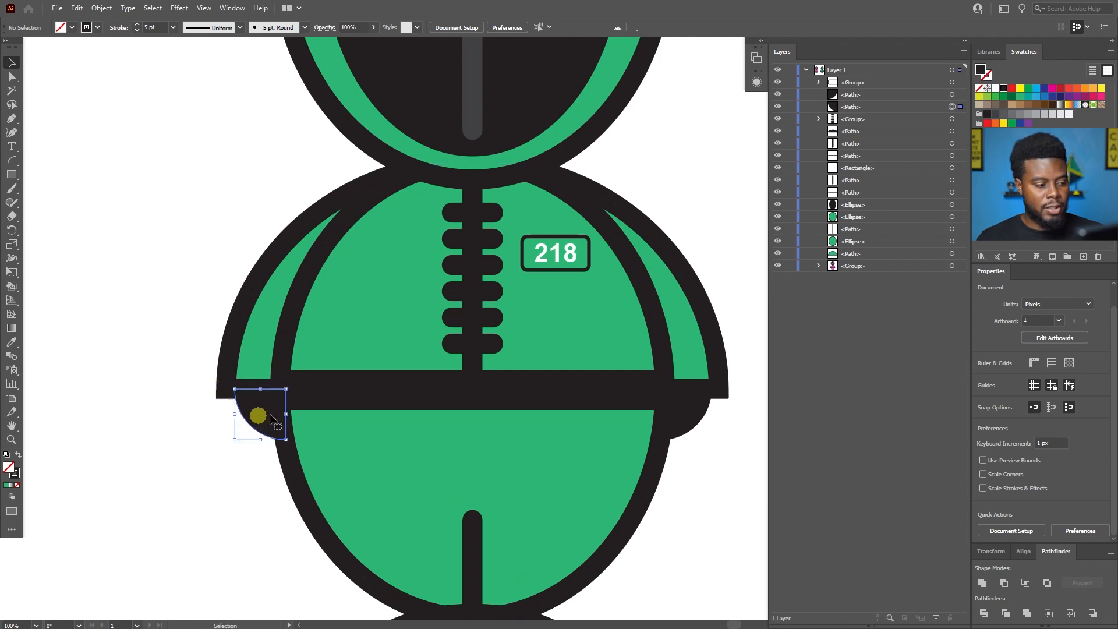
pyautogui.keyDown('shift'); pyautogui.click(696, 417); pyautogui.keyUp('shift')
pyautogui.click(722, 479)
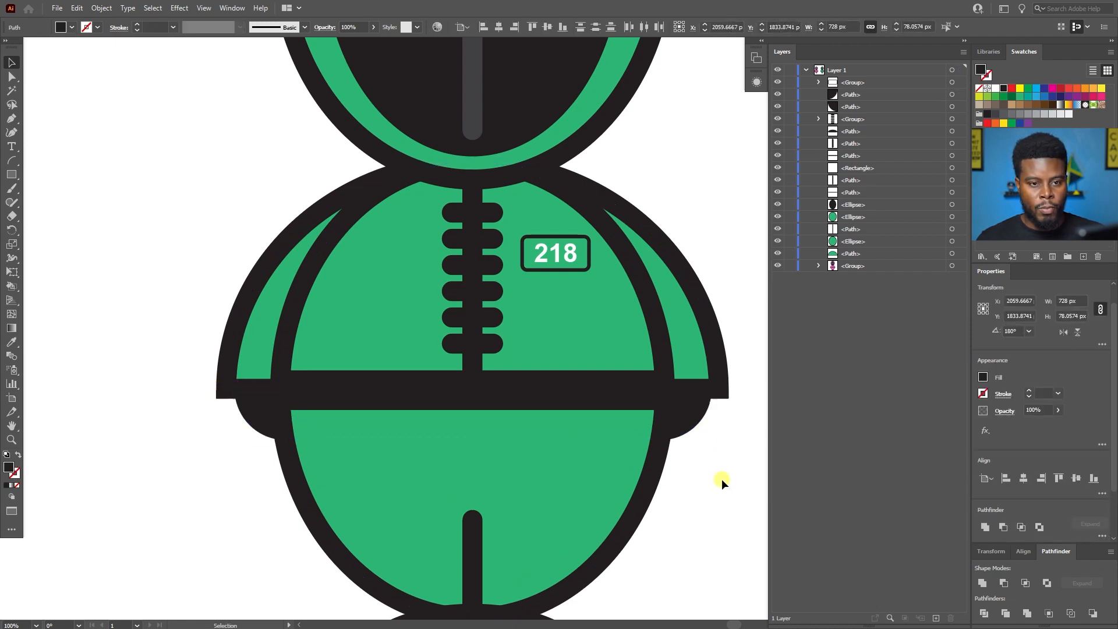
pyautogui.click(1111, 54)
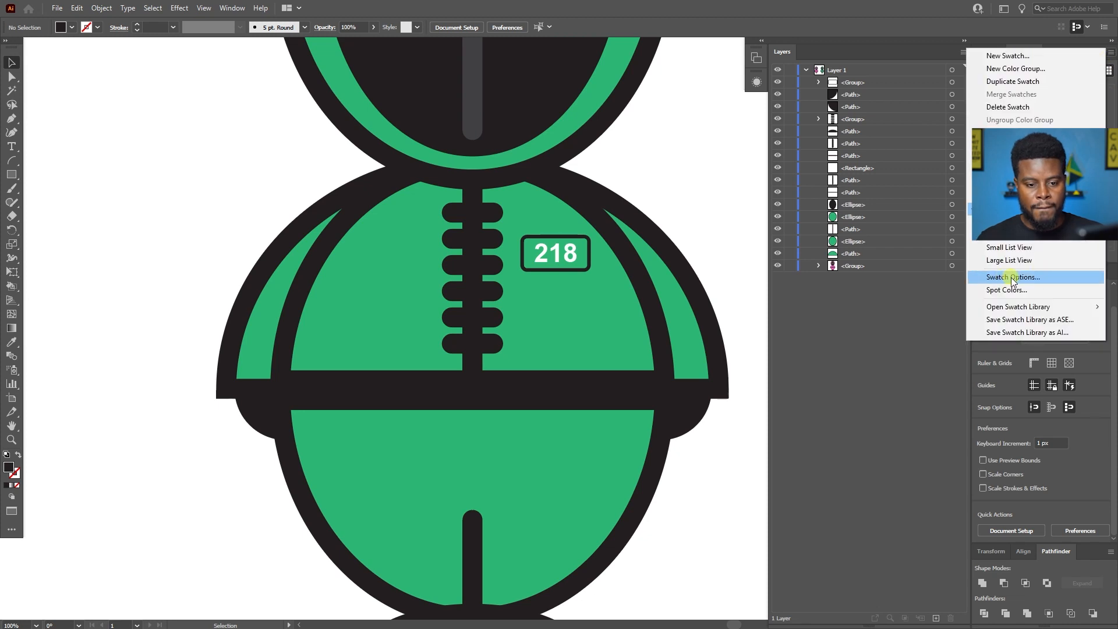
pyautogui.moveTo(1023, 309)
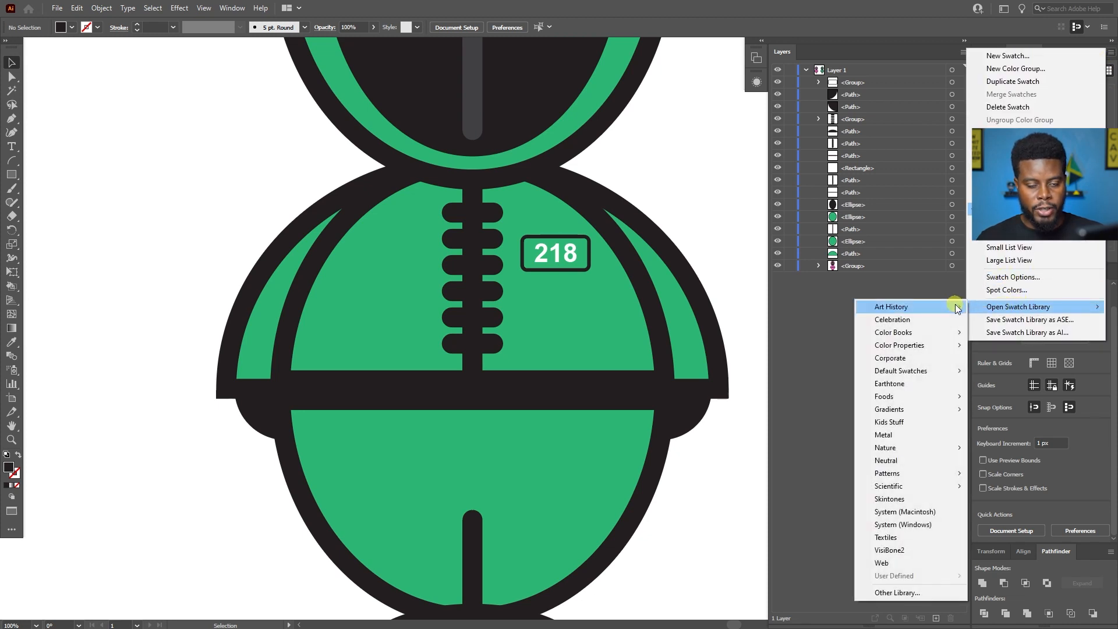
pyautogui.moveTo(958, 308)
pyautogui.click(874, 284)
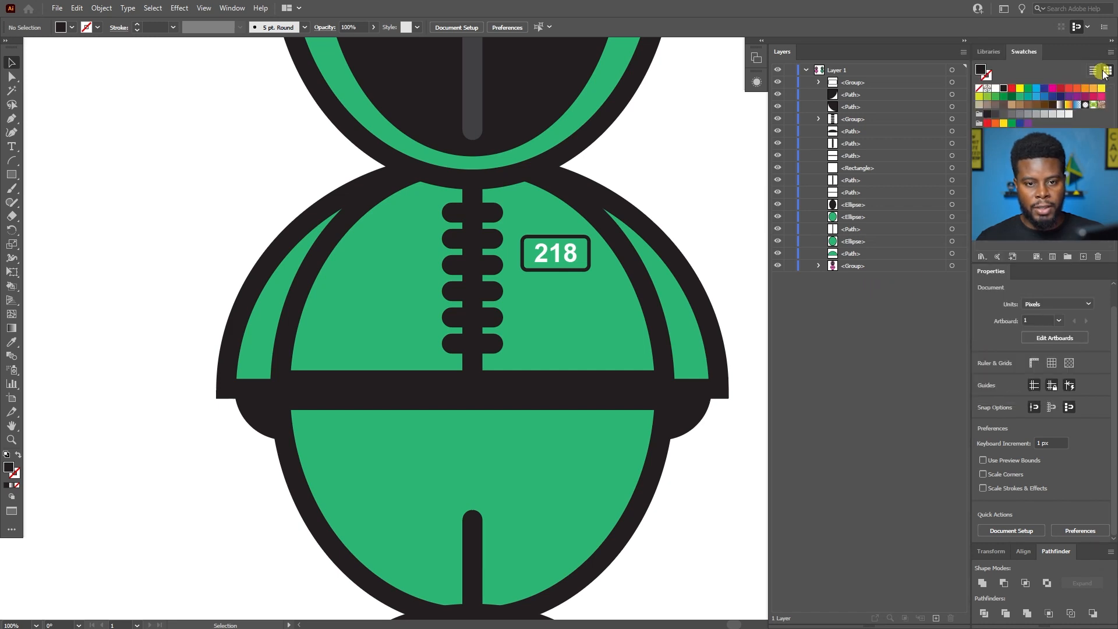
pyautogui.click(1112, 51)
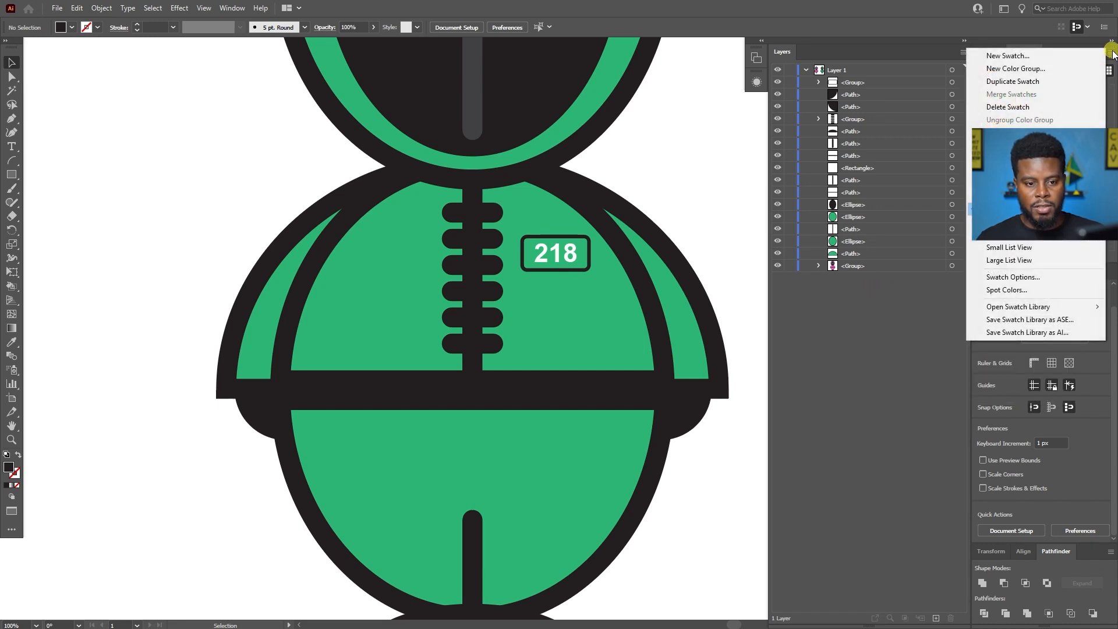
pyautogui.click(904, 341)
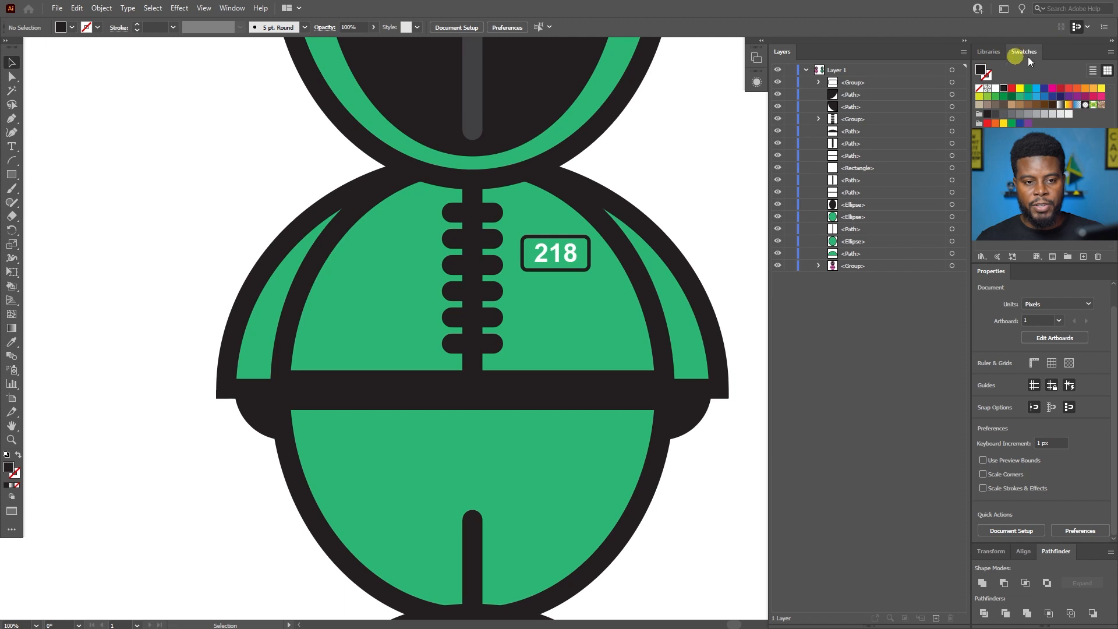
pyautogui.click(231, 9)
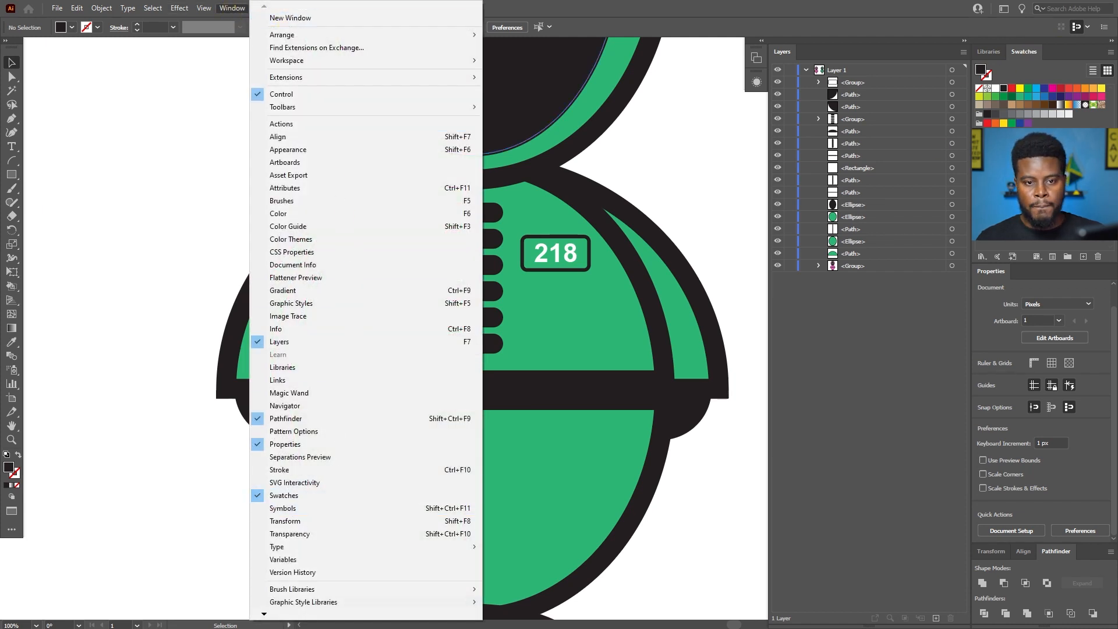
pyautogui.click(1095, 71)
# Open the Skintones swatch library, place it below the layer list and enlarge it to show more colours.
pyautogui.click(1111, 49)
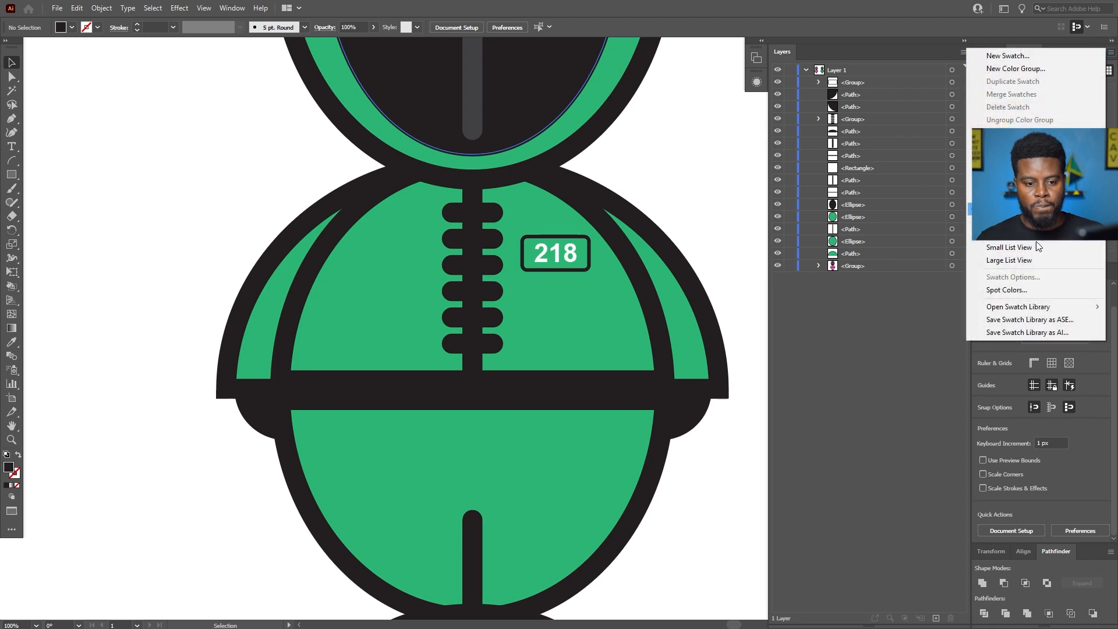
pyautogui.moveTo(1037, 310)
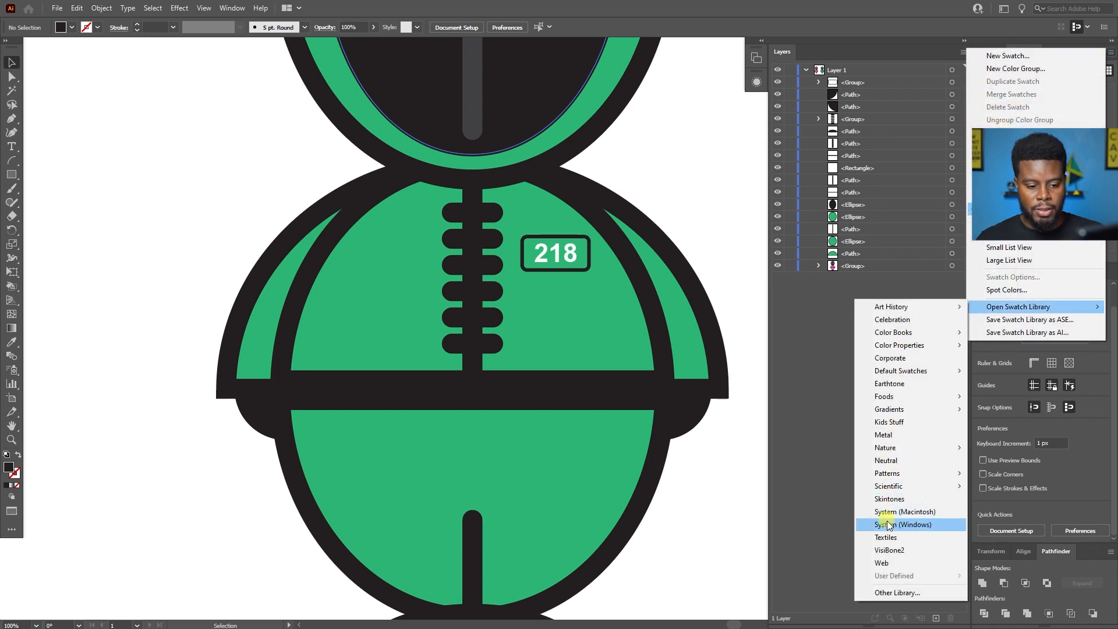
pyautogui.click(893, 499)
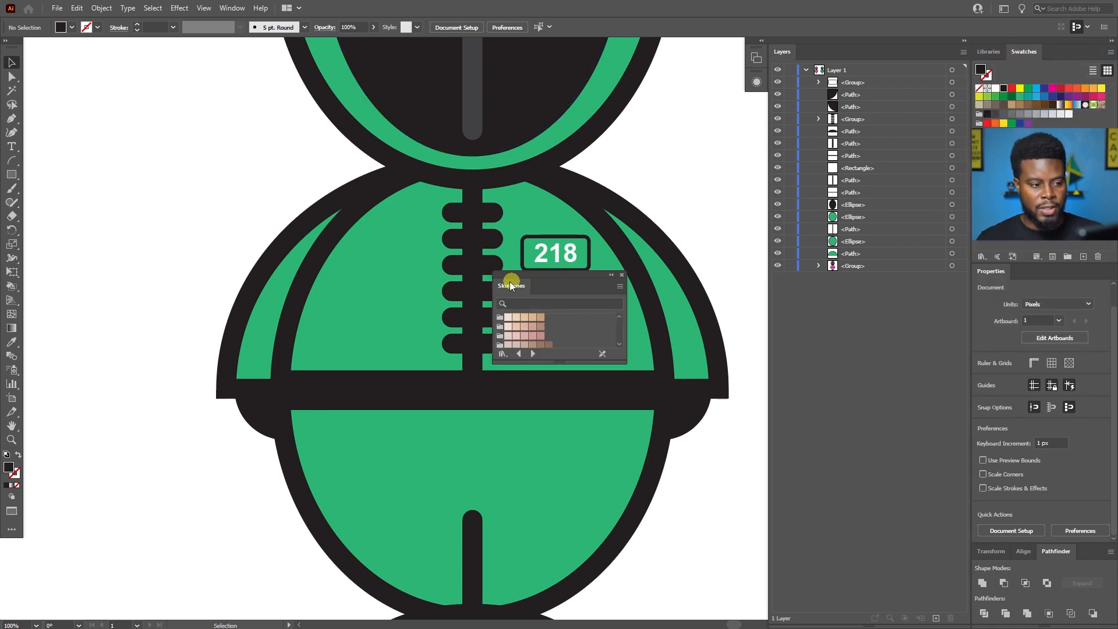
pyautogui.moveTo(513, 285); pyautogui.dragTo(808, 299)
pyautogui.moveTo(915, 376); pyautogui.dragTo(952, 406)
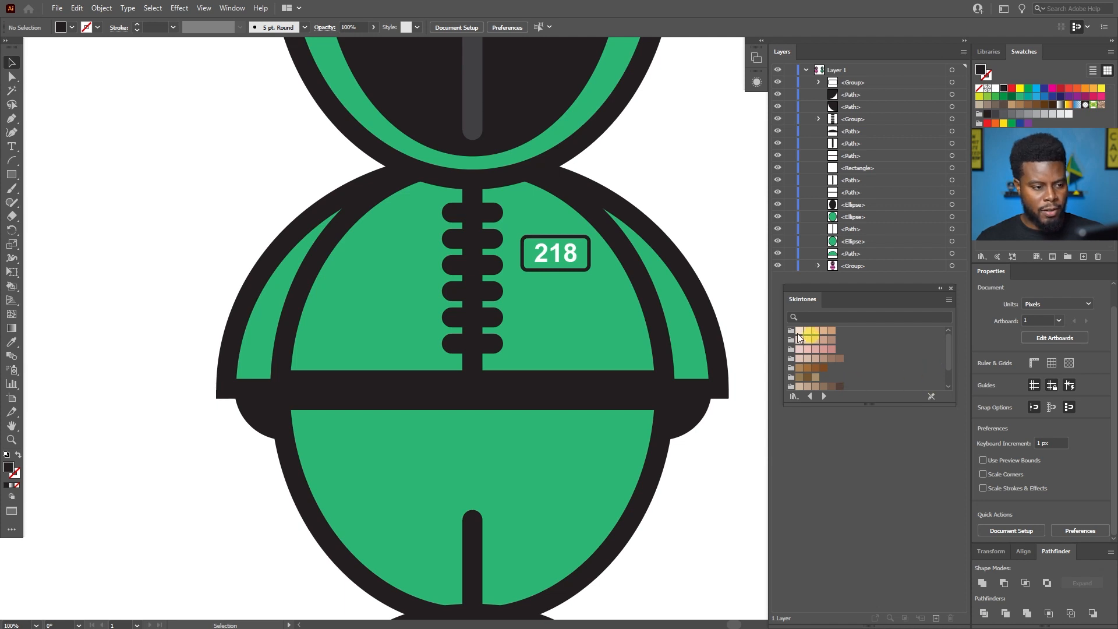
# Fill both of the green character's hands with the third light tan in the first Skintones group and deselect them.
pyautogui.click(692, 414)
pyautogui.keyDown('shift'); pyautogui.click(265, 425); pyautogui.keyUp('shift')
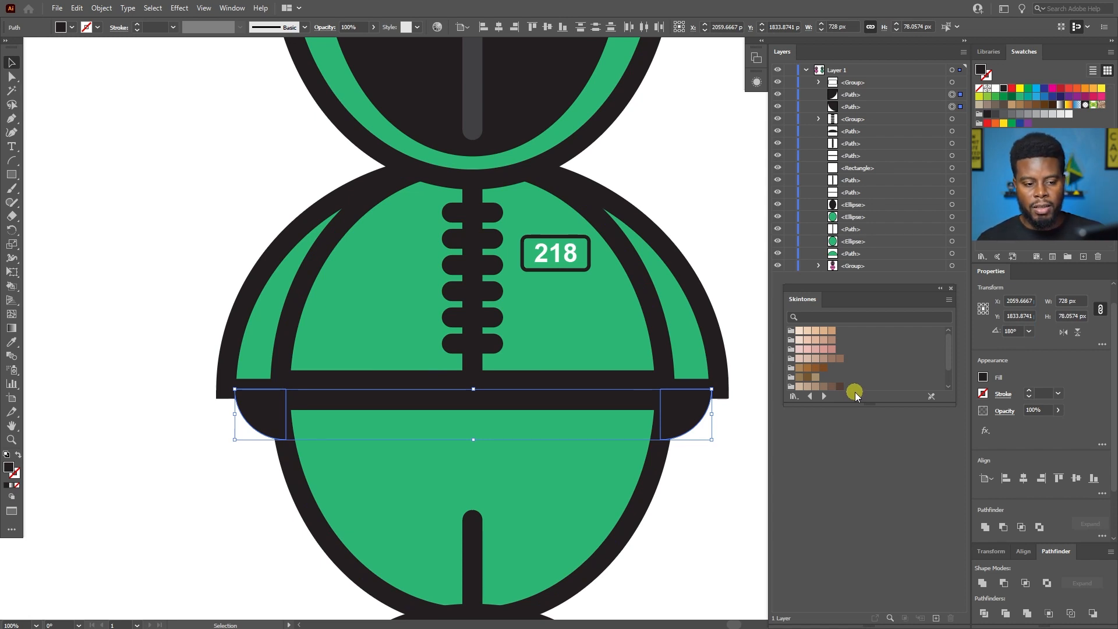
pyautogui.click(824, 332)
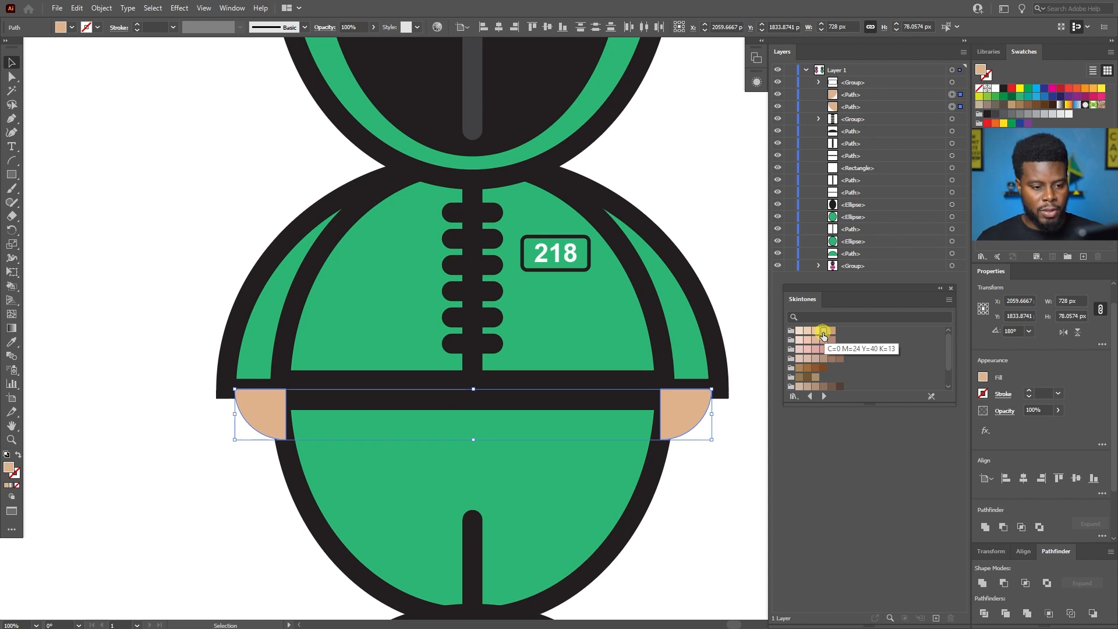
pyautogui.click(816, 332)
pyautogui.click(808, 332)
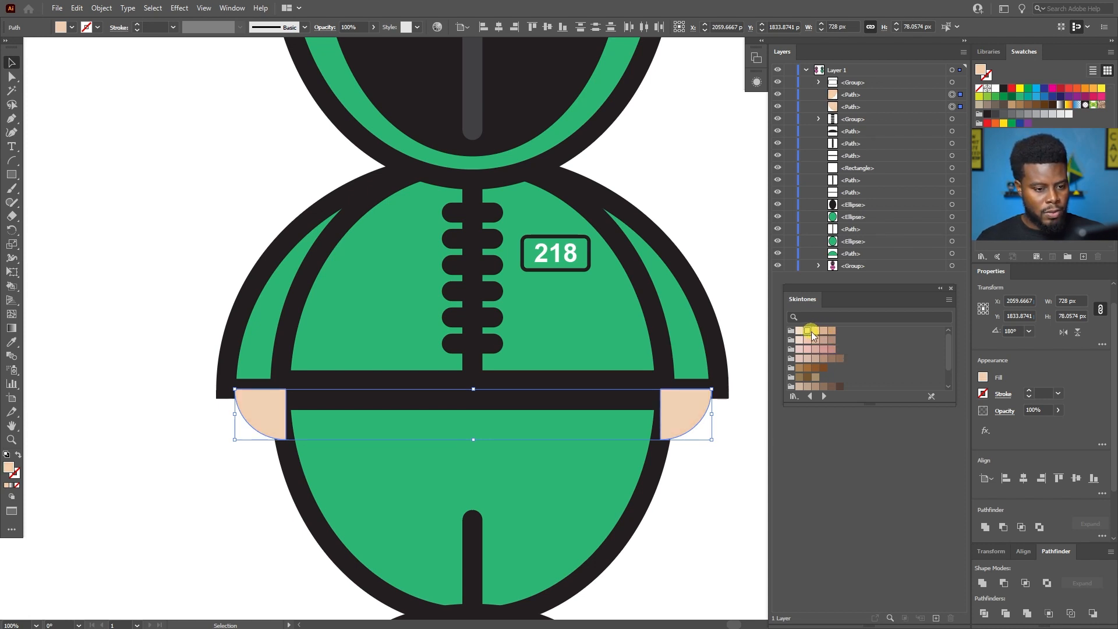
pyautogui.click(814, 331)
pyautogui.click(738, 307)
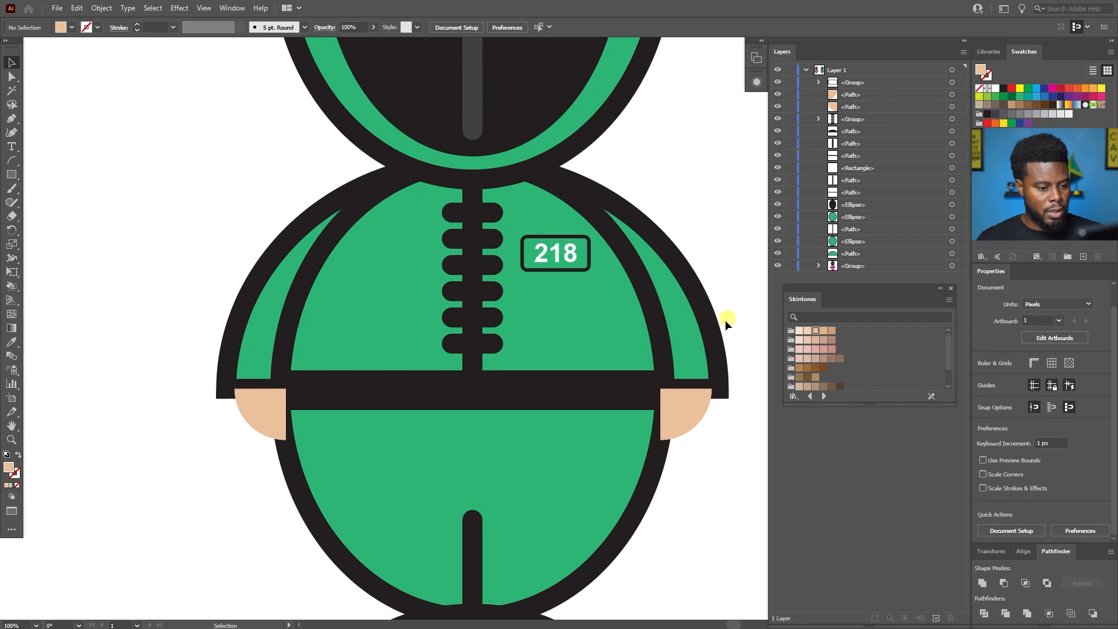
# Dock the Skintones library alongside the document's Swatches and switch back to the Swatches.
pyautogui.moveTo(802, 300); pyautogui.dragTo(1060, 57)
pyautogui.click(1024, 54)
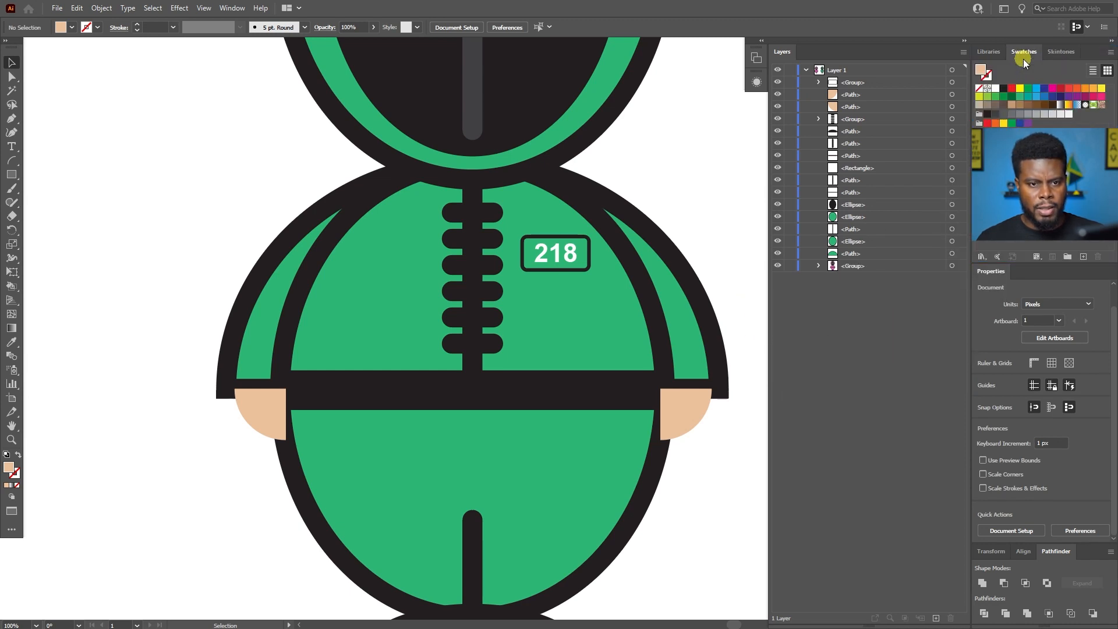
# Send both of the green character's skin-toned hands to the back, behind the sleeves and body.
pyautogui.scroll(-1, 592, 357)
pyautogui.scroll(1, 564, 352)
pyautogui.click(644, 379)
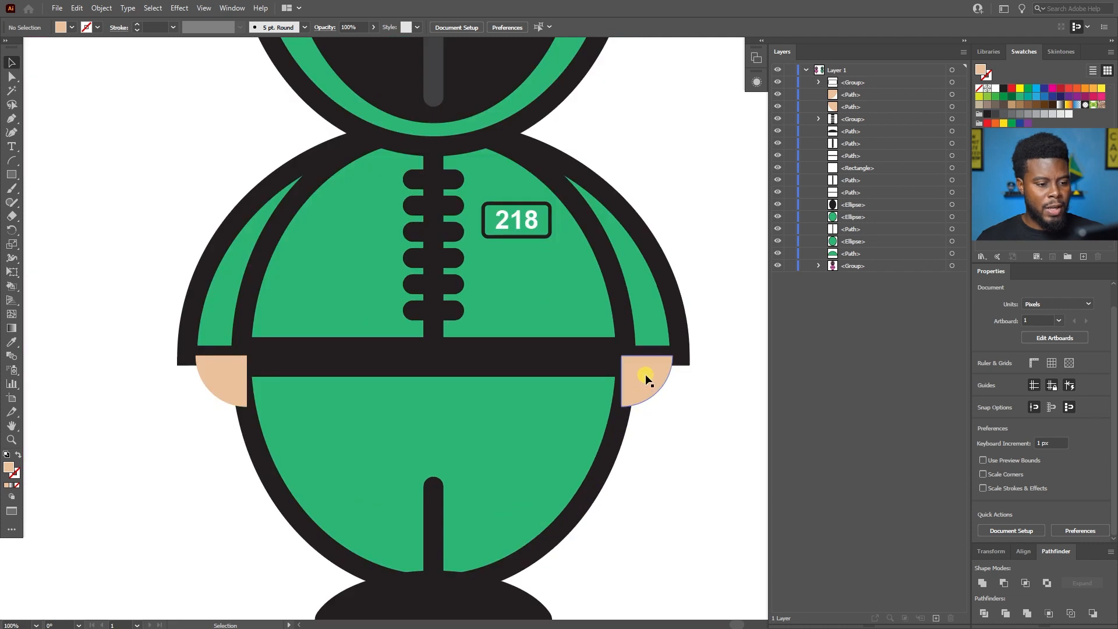
pyautogui.keyDown('shift'); pyautogui.click(222, 379); pyautogui.keyUp('shift')
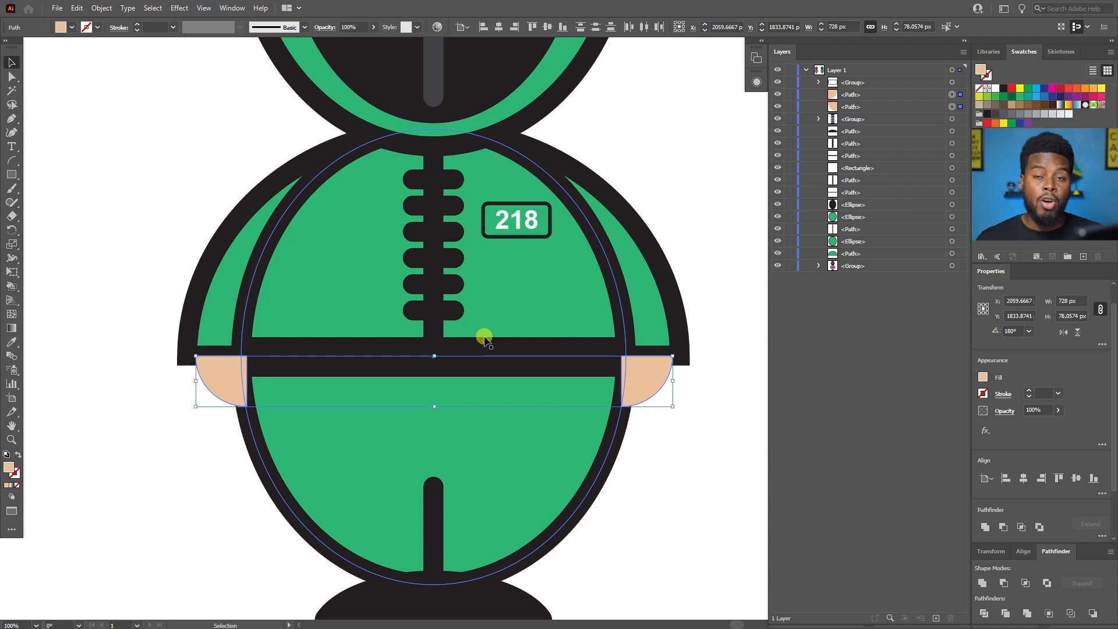
pyautogui.rightClick(644, 380)
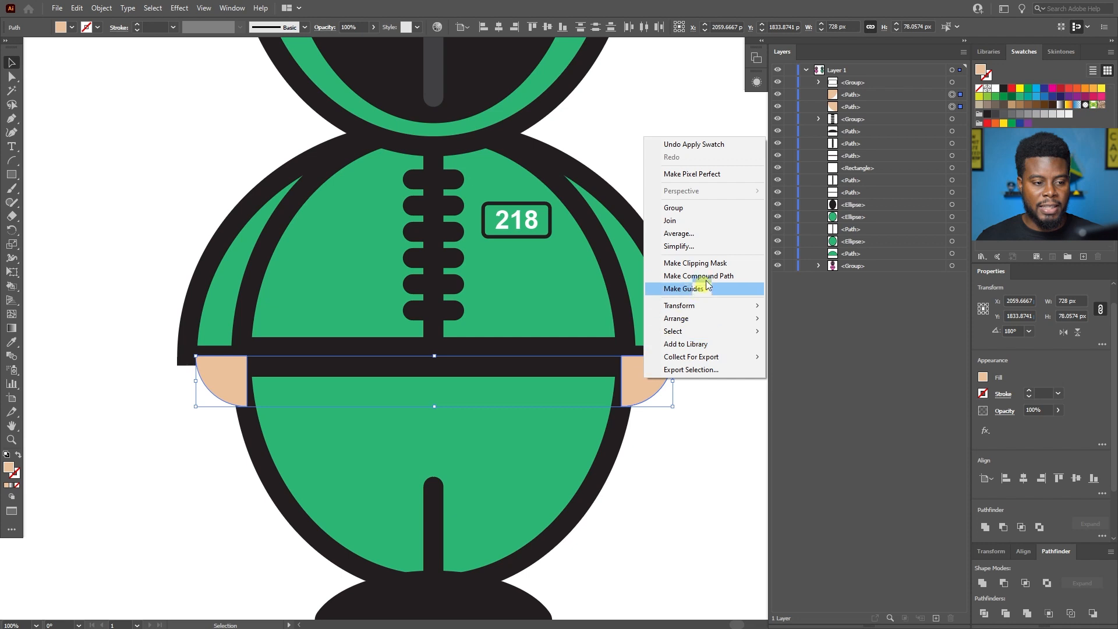
pyautogui.moveTo(743, 317)
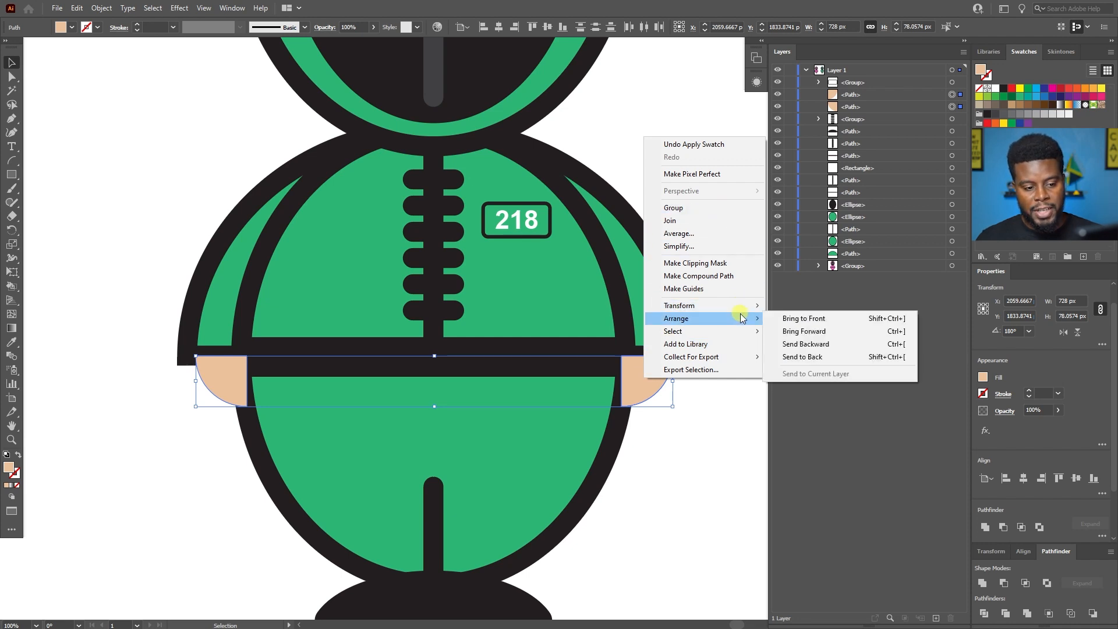
pyautogui.click(792, 357)
pyautogui.click(690, 420)
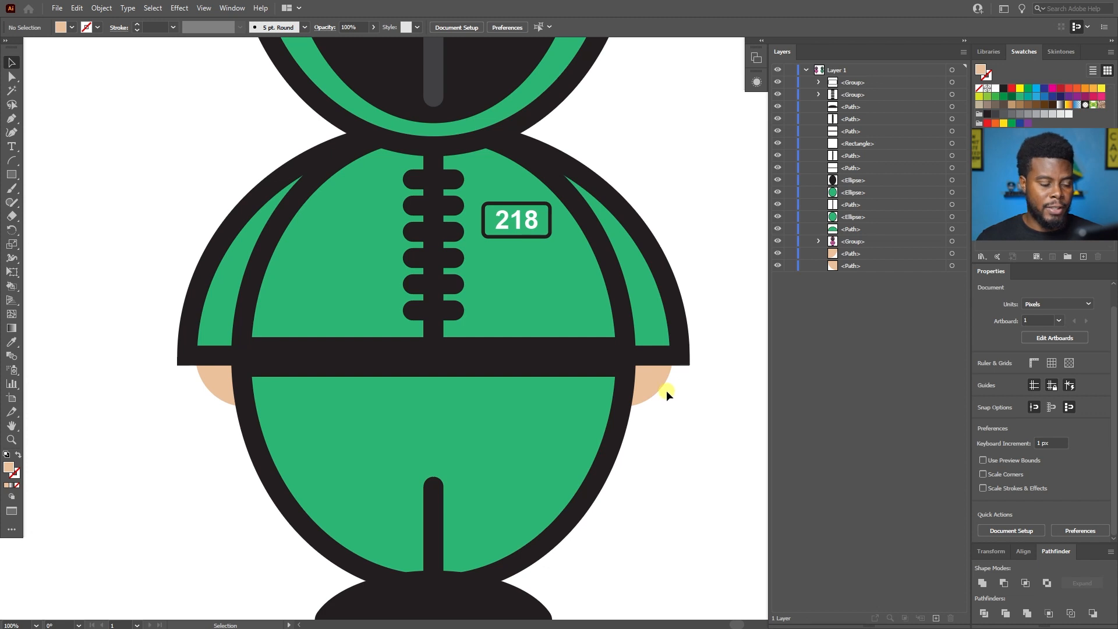
# Nudge each of the green character's hands slightly outward, away from the body, and deselect them.
pyautogui.scroll(-3, 667, 391)
pyautogui.scroll(5, 666, 390)
pyautogui.scroll(-2, 672, 402)
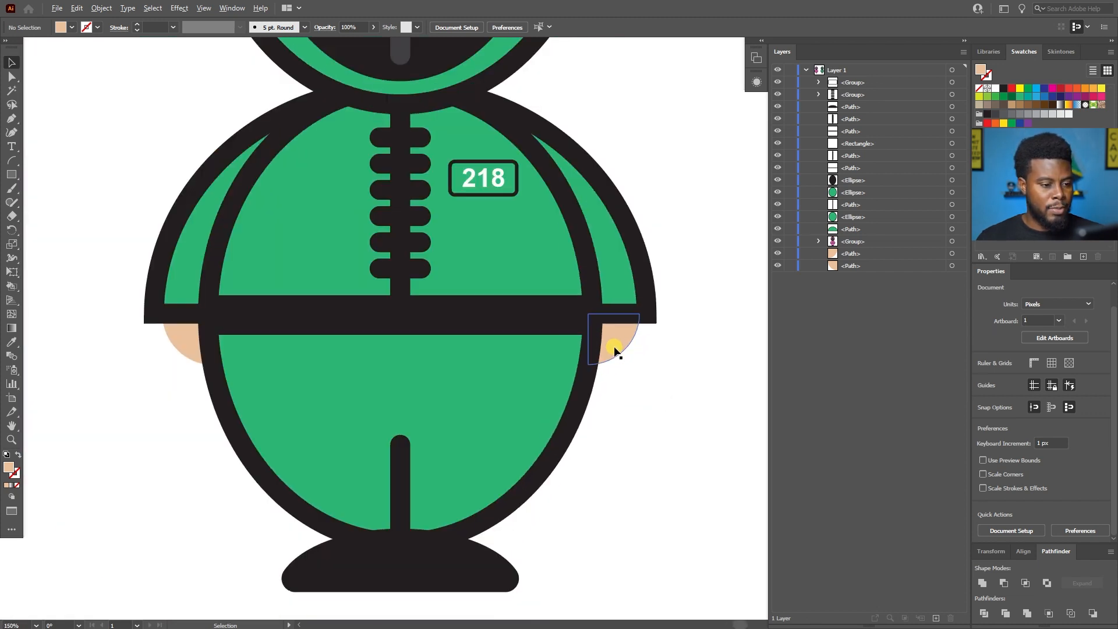
pyautogui.click(614, 341)
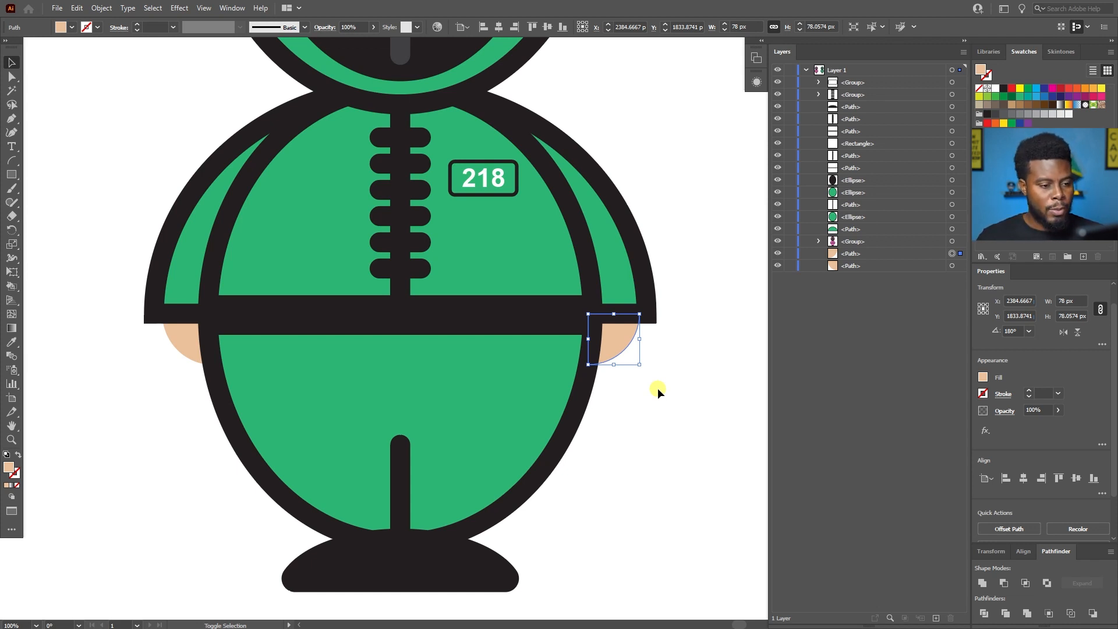
pyautogui.hotkey('shift', 'Right')
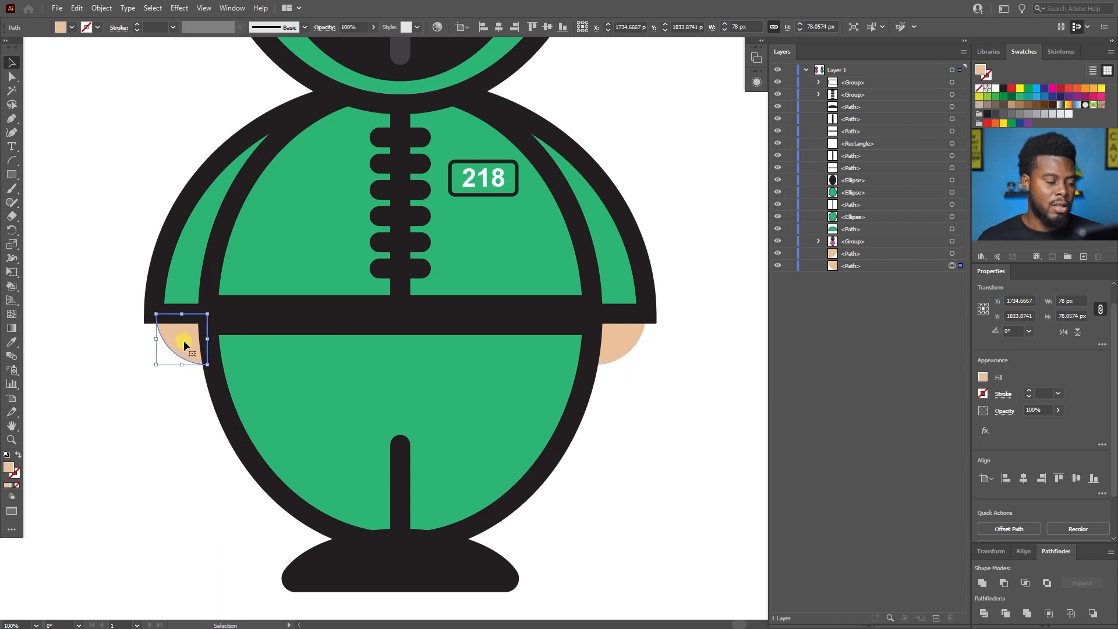
pyautogui.click(140, 435)
# Delete the white square and the two grey T-shaped lines from the green character's face.
pyautogui.scroll(-3, 142, 433)
pyautogui.hscroll(-5, 144, 431)
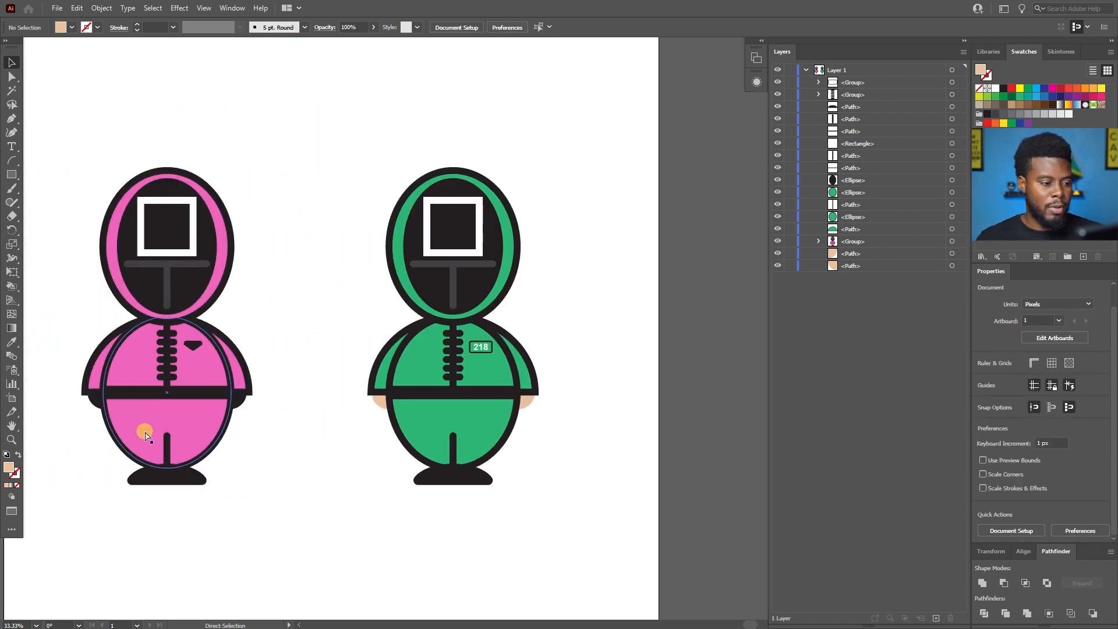
pyautogui.hscroll(-4, 145, 434)
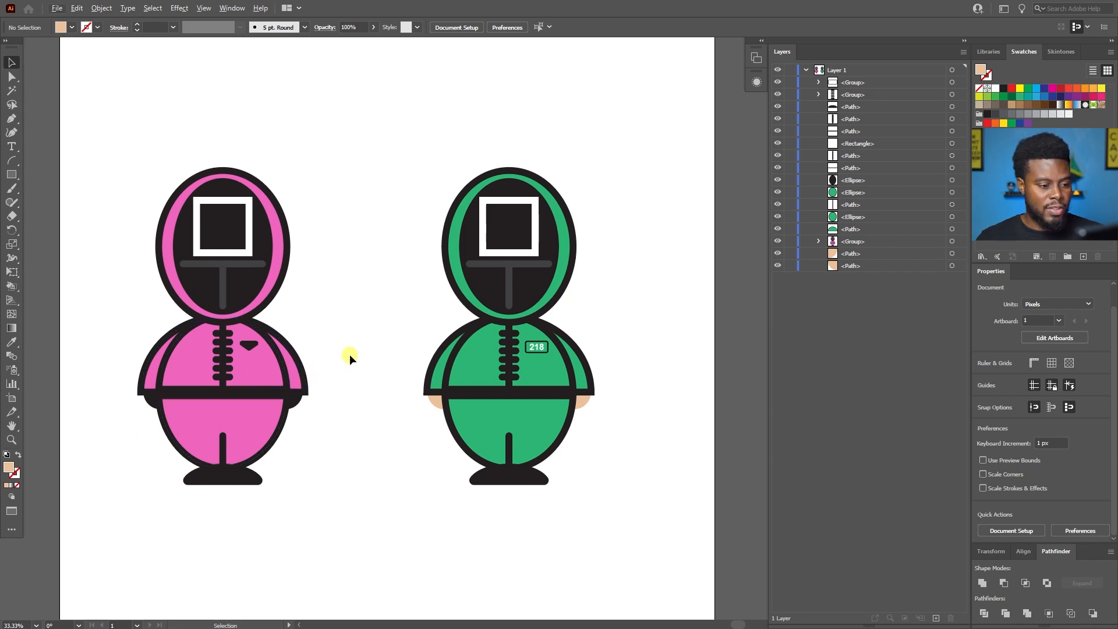
pyautogui.scroll(1, 349, 354)
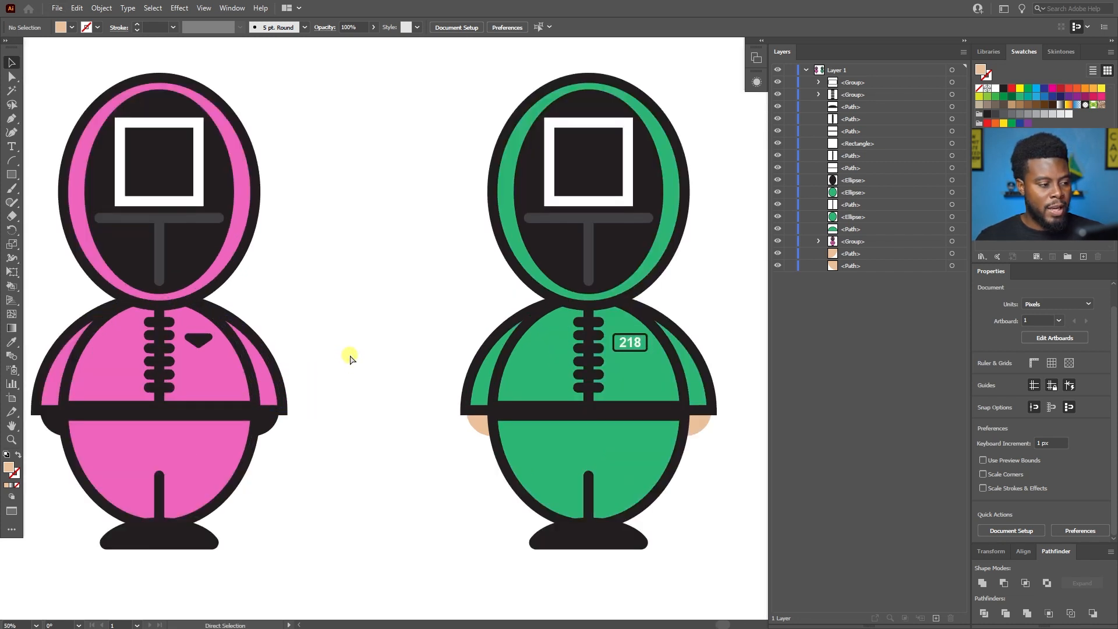
pyautogui.click(598, 223)
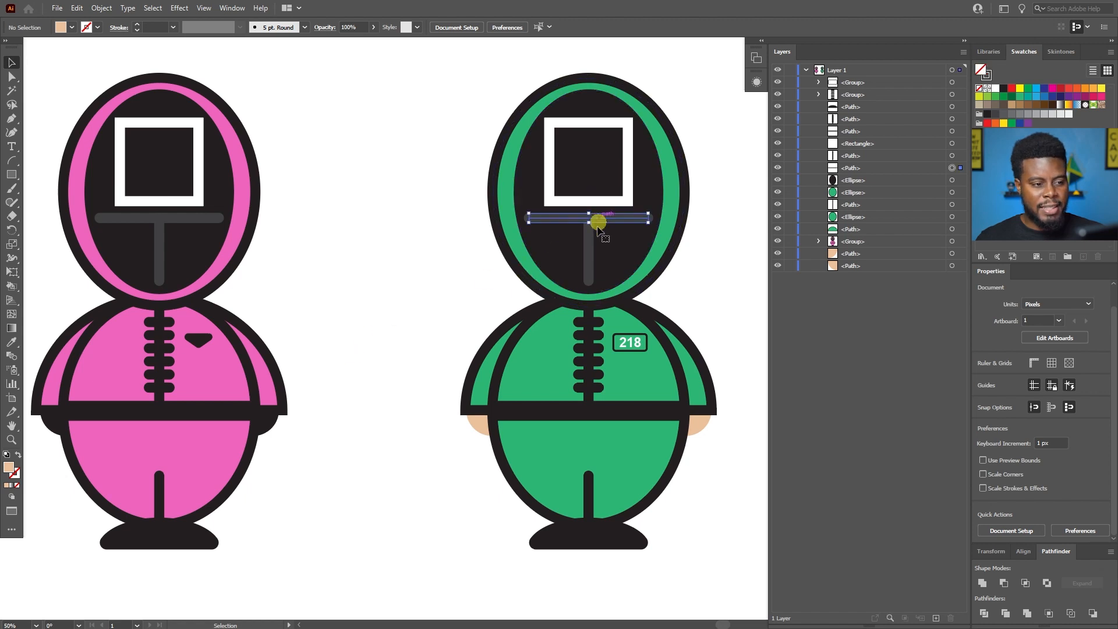
pyautogui.keyDown('shift'); pyautogui.click(588, 239); pyautogui.keyUp('shift')
pyautogui.keyDown('shift'); pyautogui.click(589, 199); pyautogui.keyUp('shift')
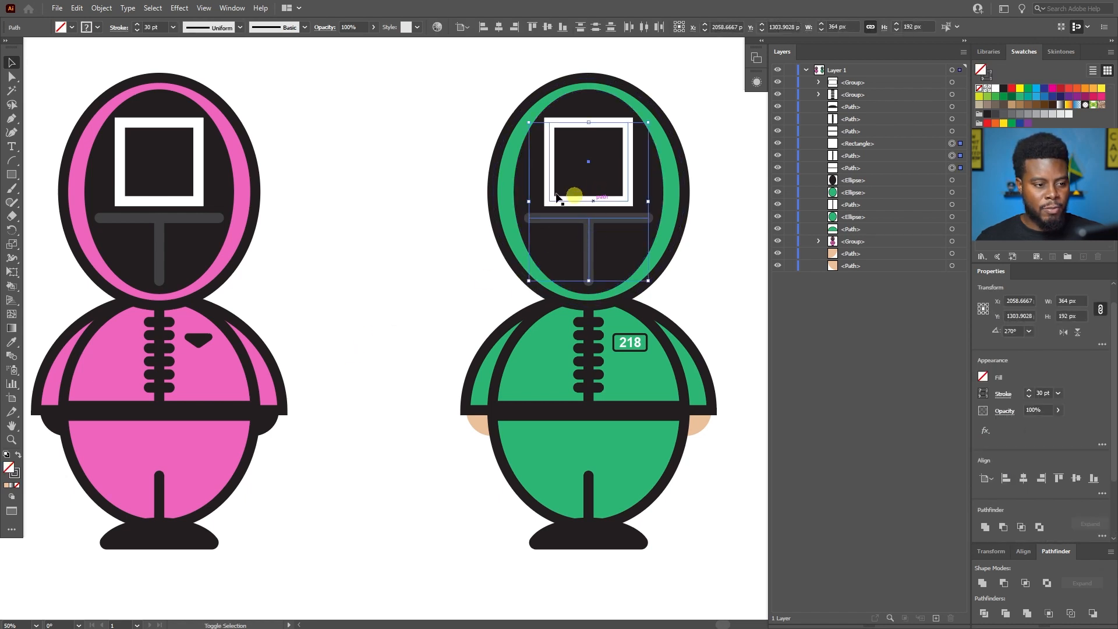
pyautogui.press('Delete')
# Give the green character's black face ellipse the skin tone sampled from the hand with the Eyedropper, and deselect it.
pyautogui.hscroll(3, 512, 177)
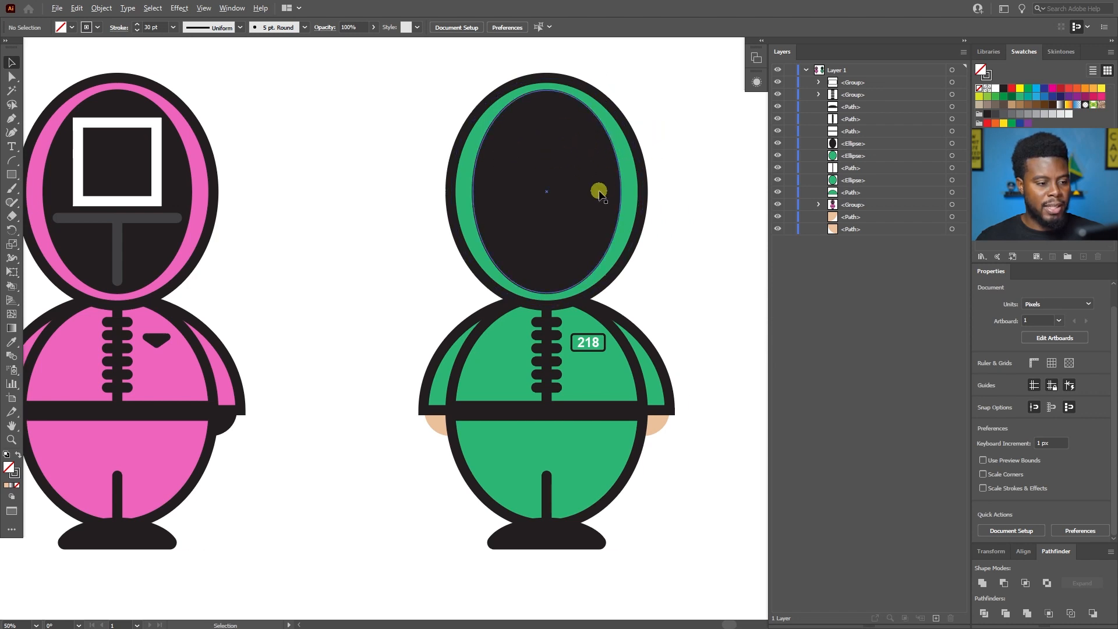
pyautogui.click(558, 162)
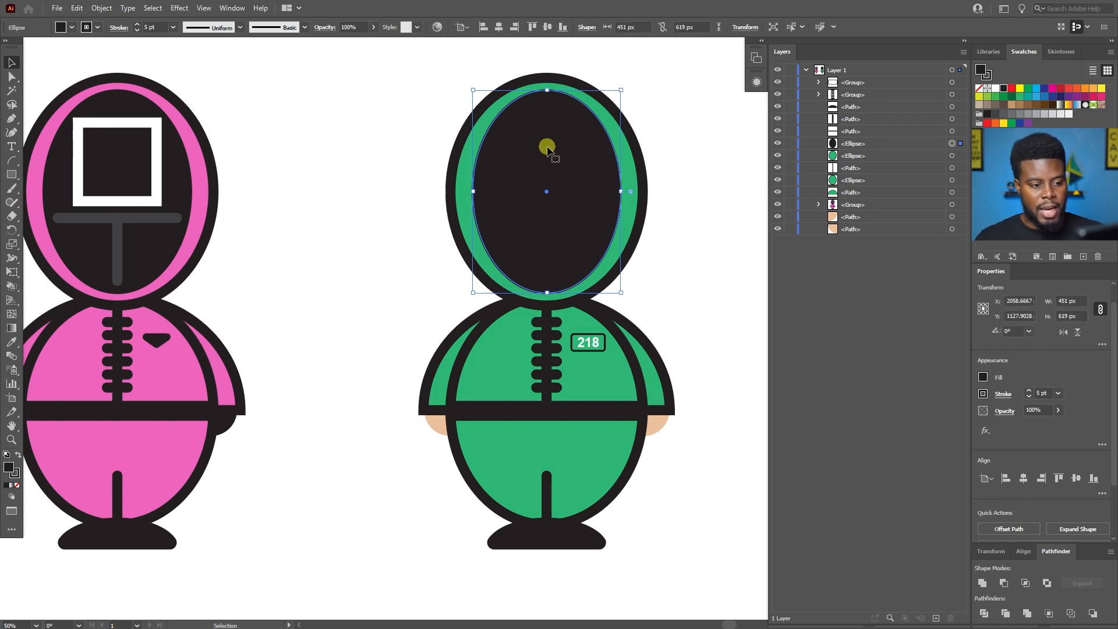
pyautogui.rightClick(591, 179)
pyautogui.click(624, 5)
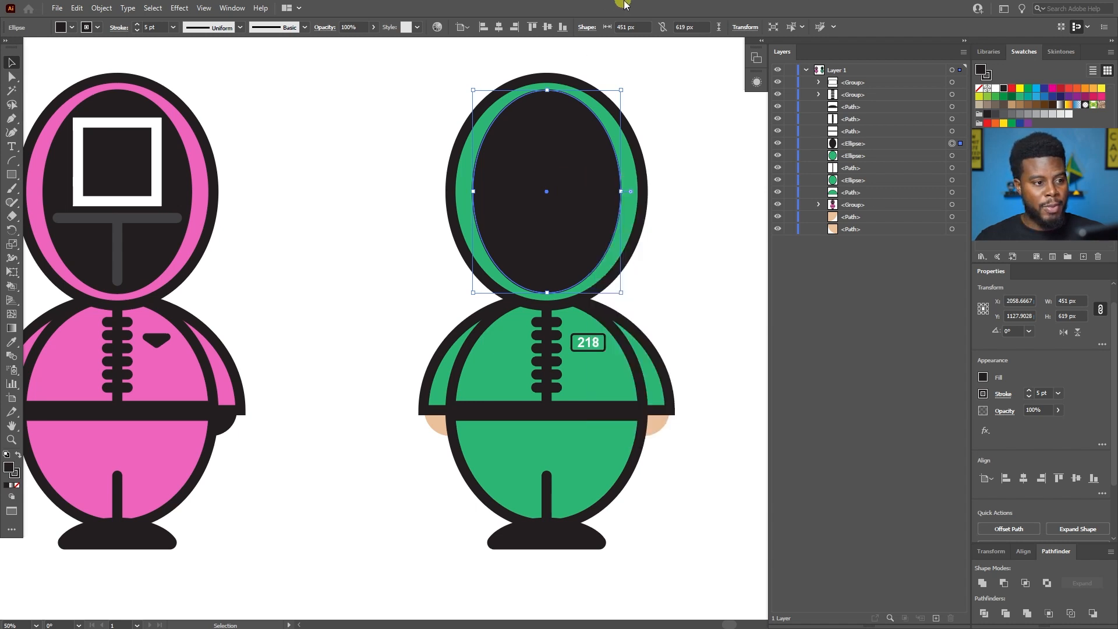
pyautogui.press('i')
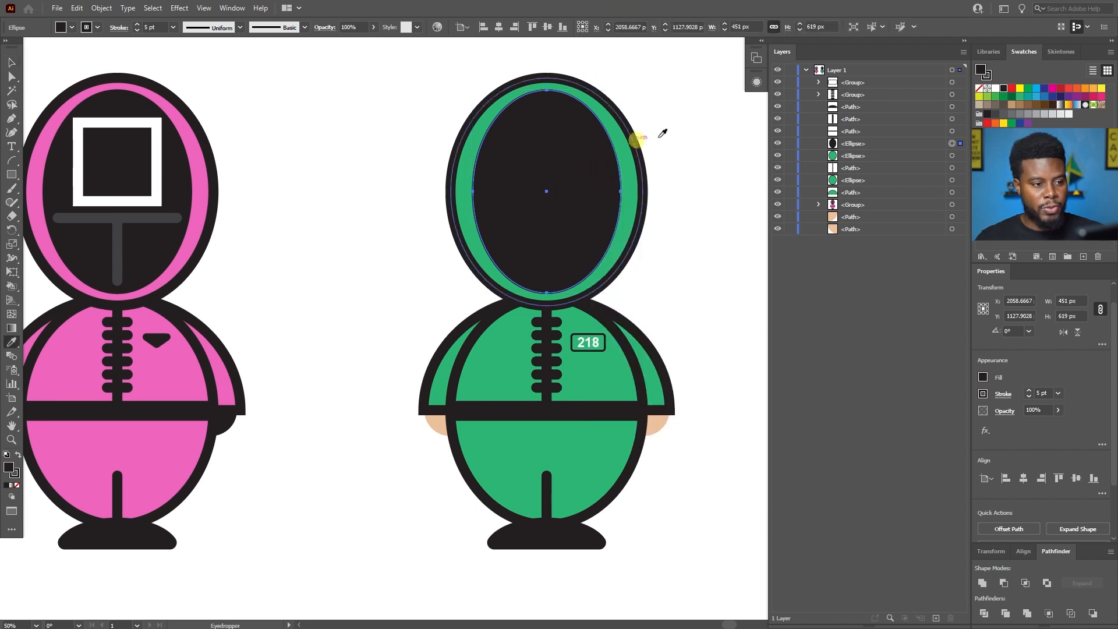
pyautogui.click(441, 417)
pyautogui.press('v')
pyautogui.click(405, 255)
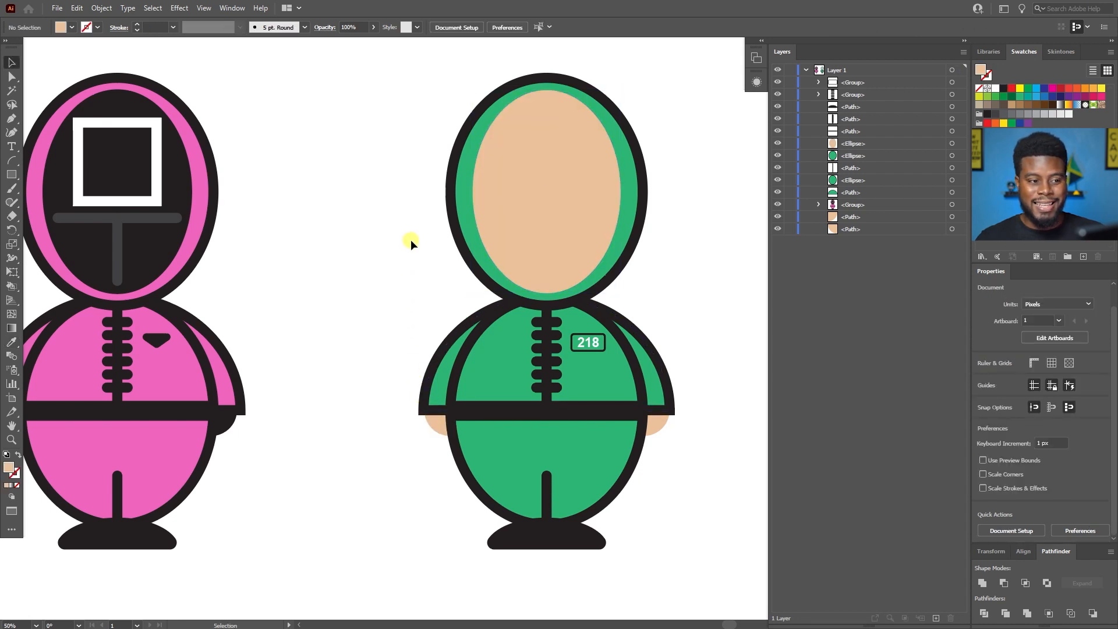
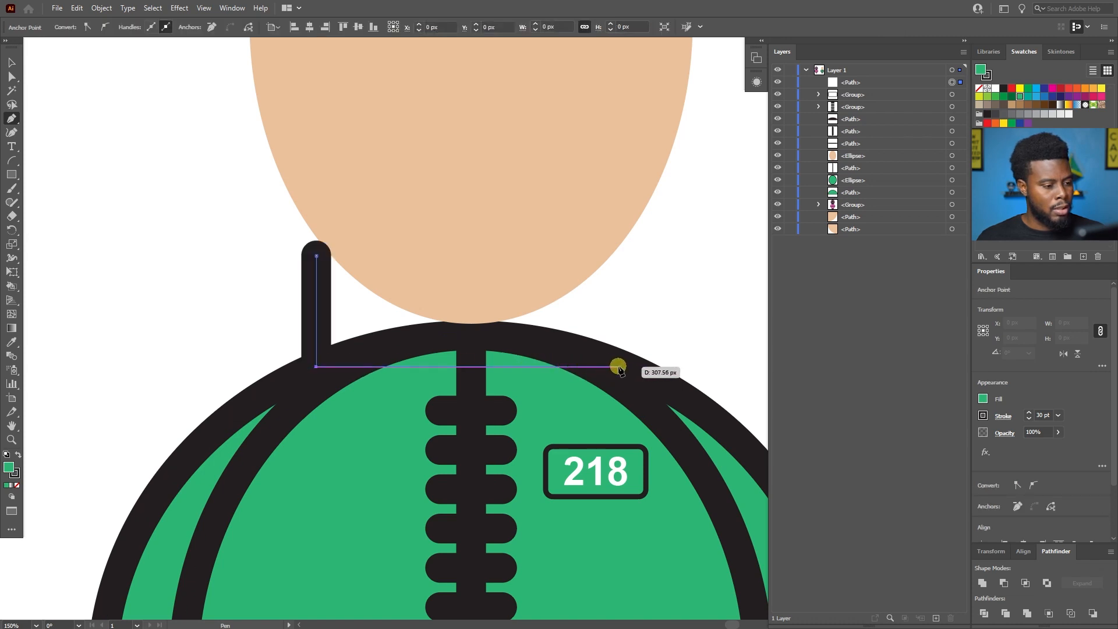
# Draw the left half of a green collar above the jacket with the Pen tool, curving its top edge toward the centre line.
pyautogui.click(440, 333)
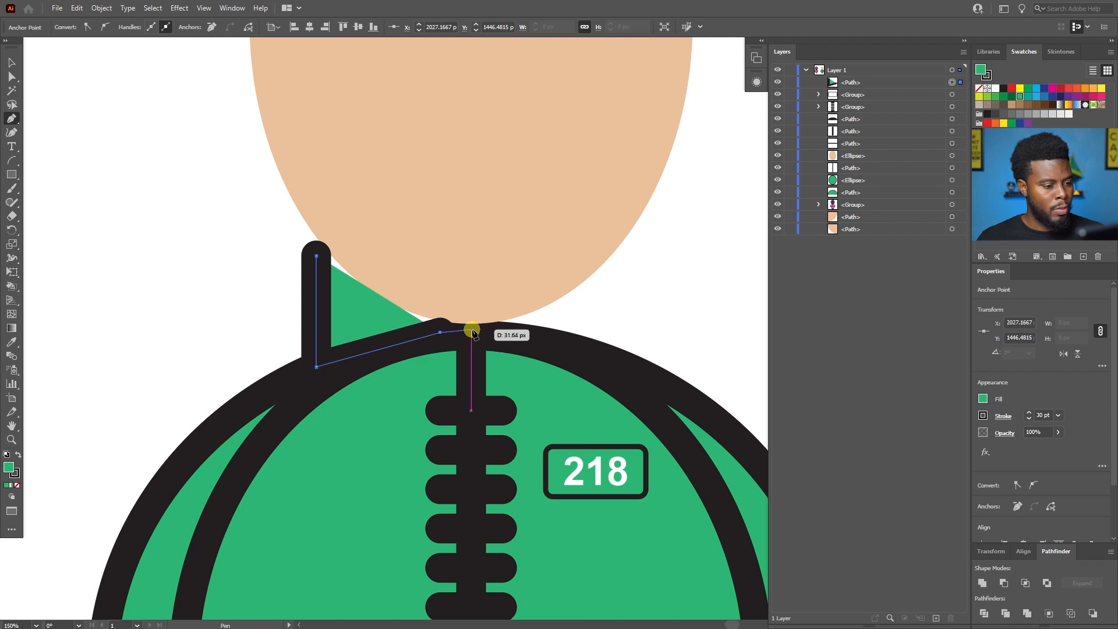
pyautogui.click(471, 330)
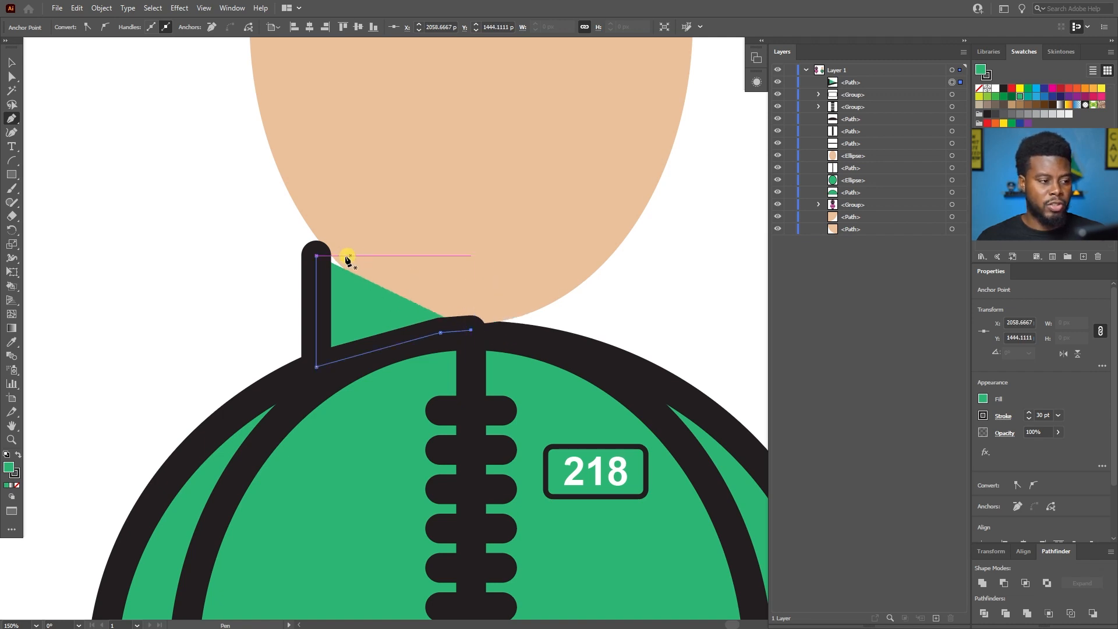
pyautogui.click(317, 256)
pyautogui.moveTo(471, 281); pyautogui.dragTo(572, 274)
pyautogui.press('v')
pyautogui.scroll(-2, 297, 249)
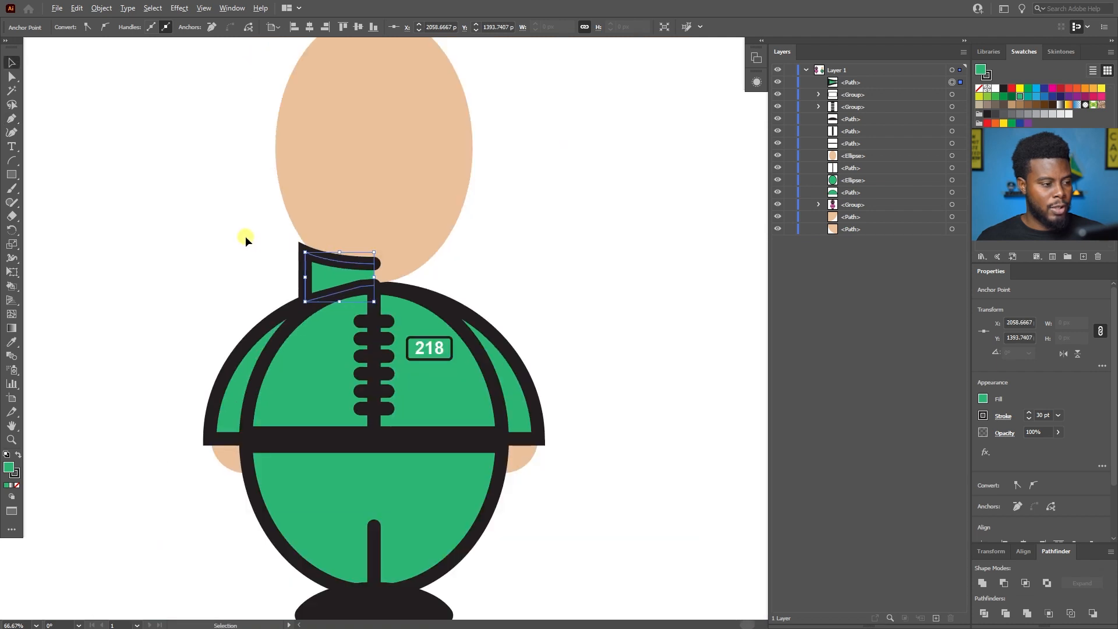
pyautogui.hscroll(-5, 246, 236)
pyautogui.scroll(1, 338, 237)
pyautogui.scroll(2, 337, 236)
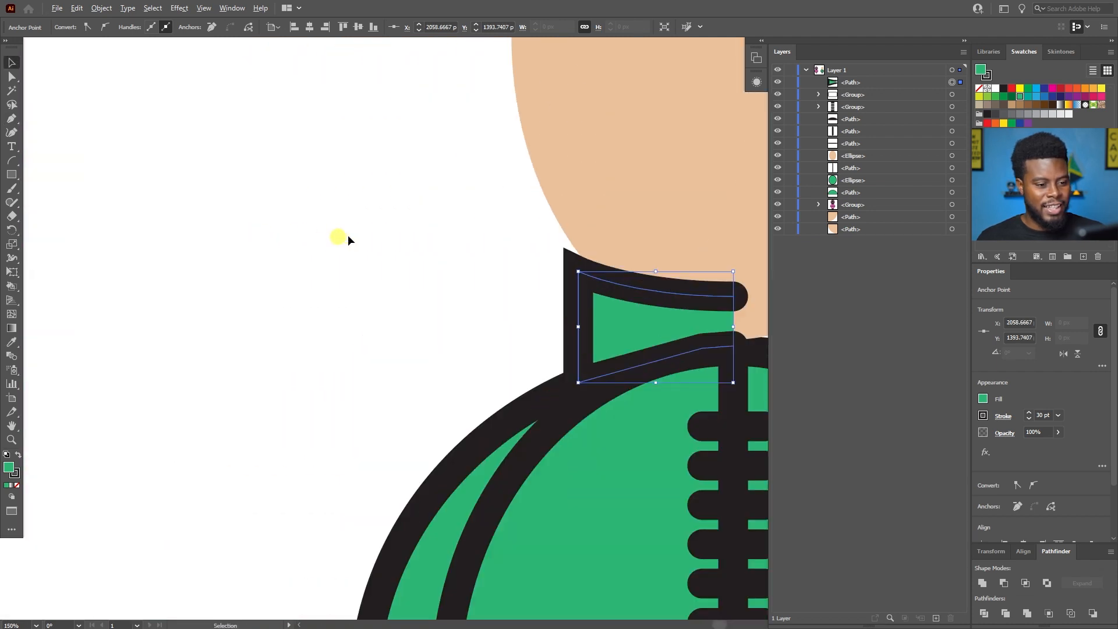
pyautogui.press('a')
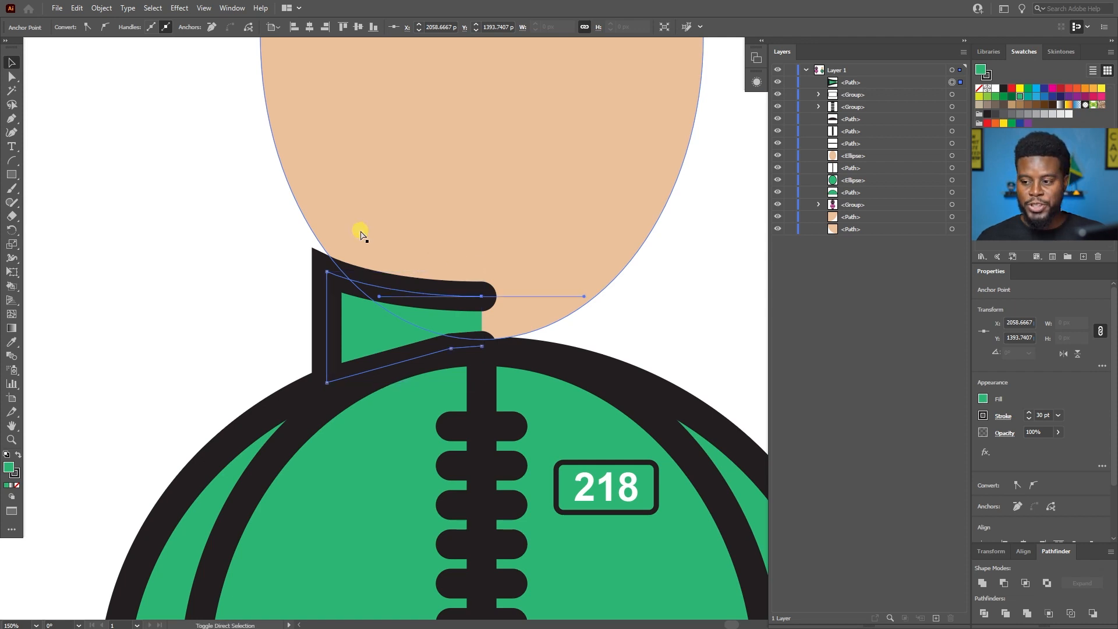
pyautogui.hotkey('ctrl', 'c')
pyautogui.hotkey('ctrl', 'f')
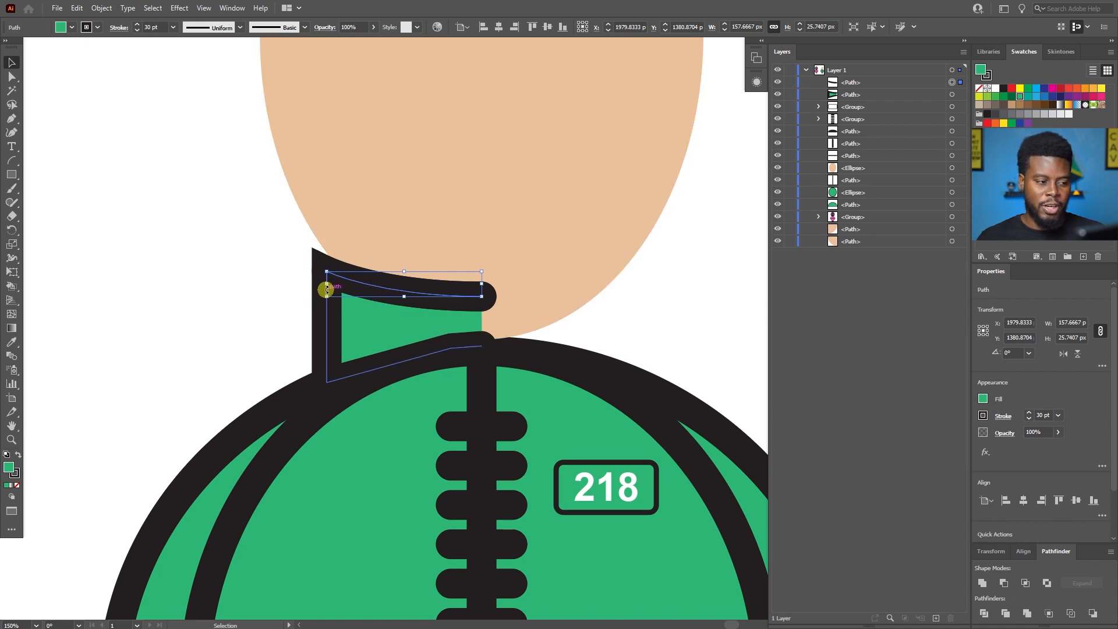
pyautogui.press('ctrl')
pyautogui.hotkey('ctrl', 'z')
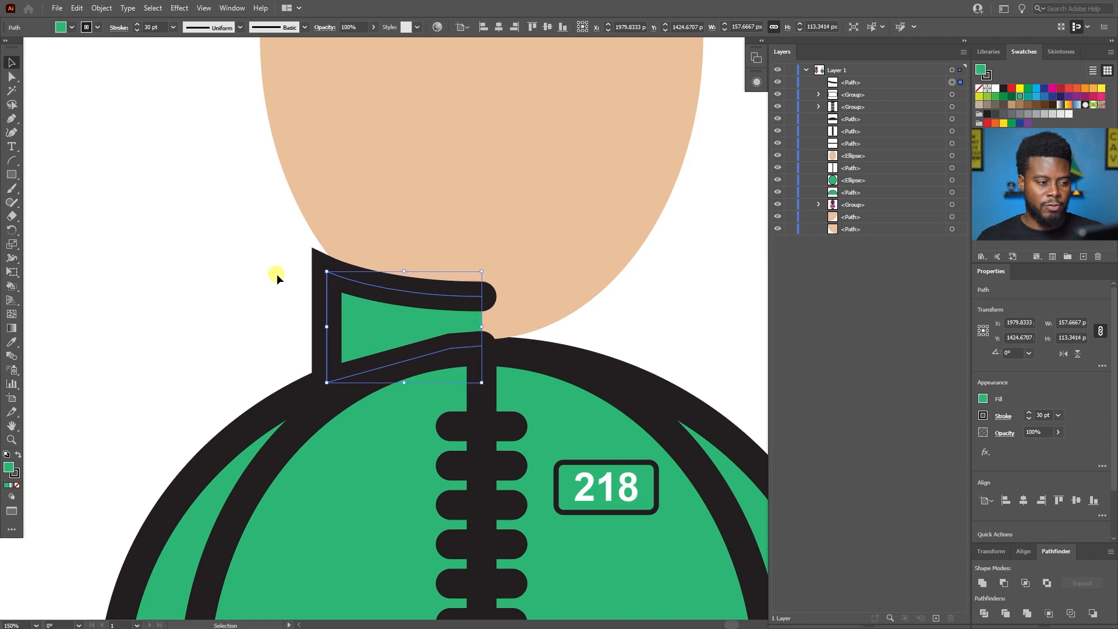
# Duplicate the collar half in place as a reflected copy and move it about 158 px right to form the other half.
pyautogui.press('ctrl')
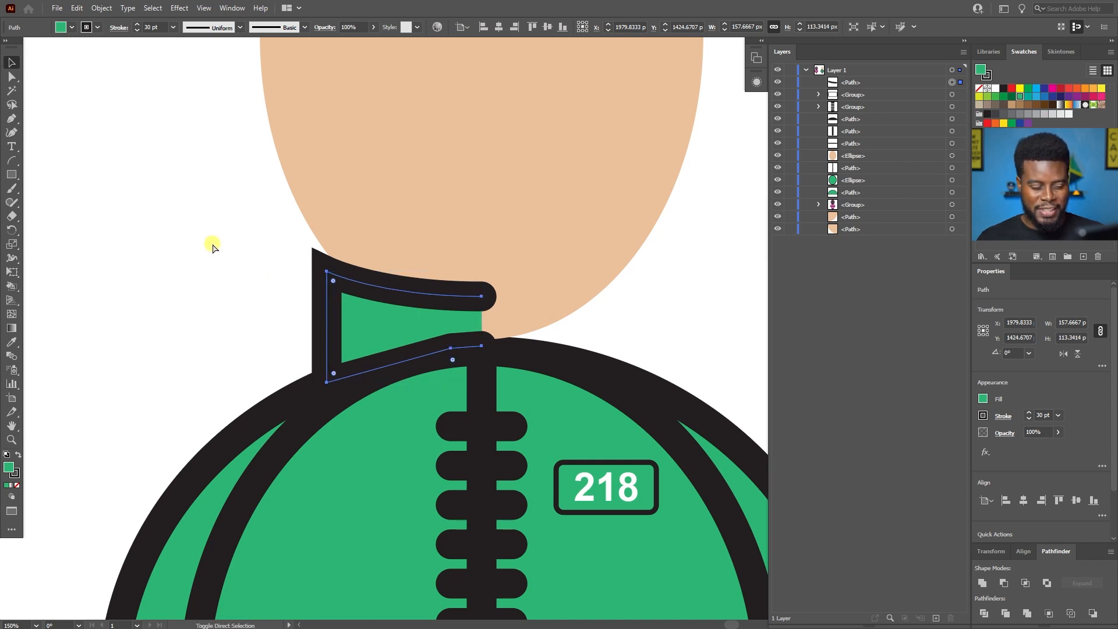
pyautogui.hotkey('ctrl', 'c')
pyautogui.hotkey('ctrl', 'f')
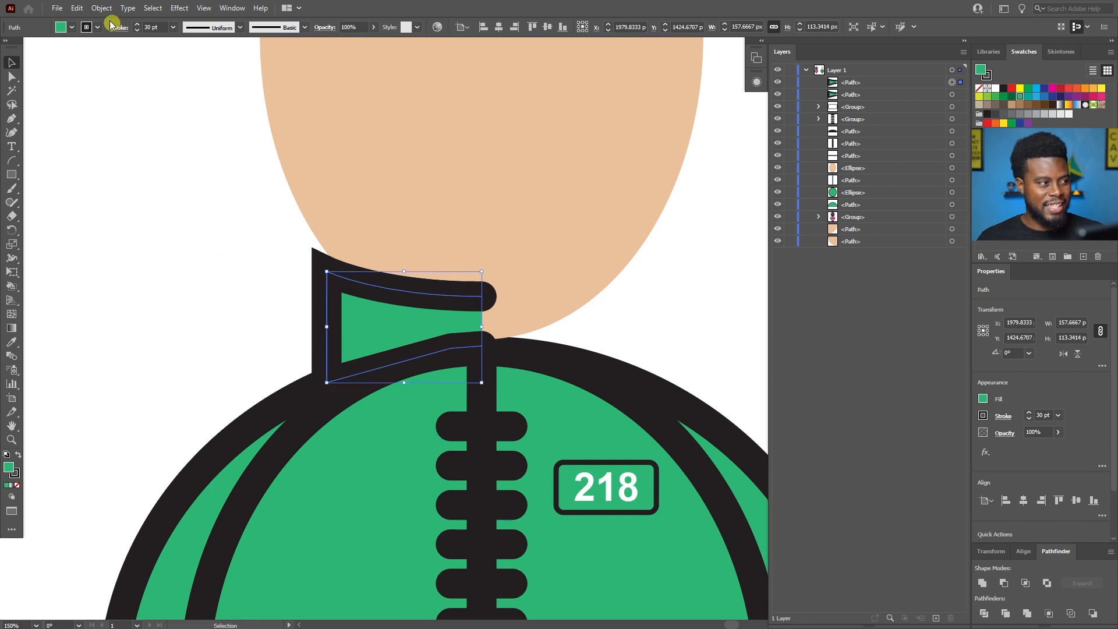
pyautogui.click(101, 9)
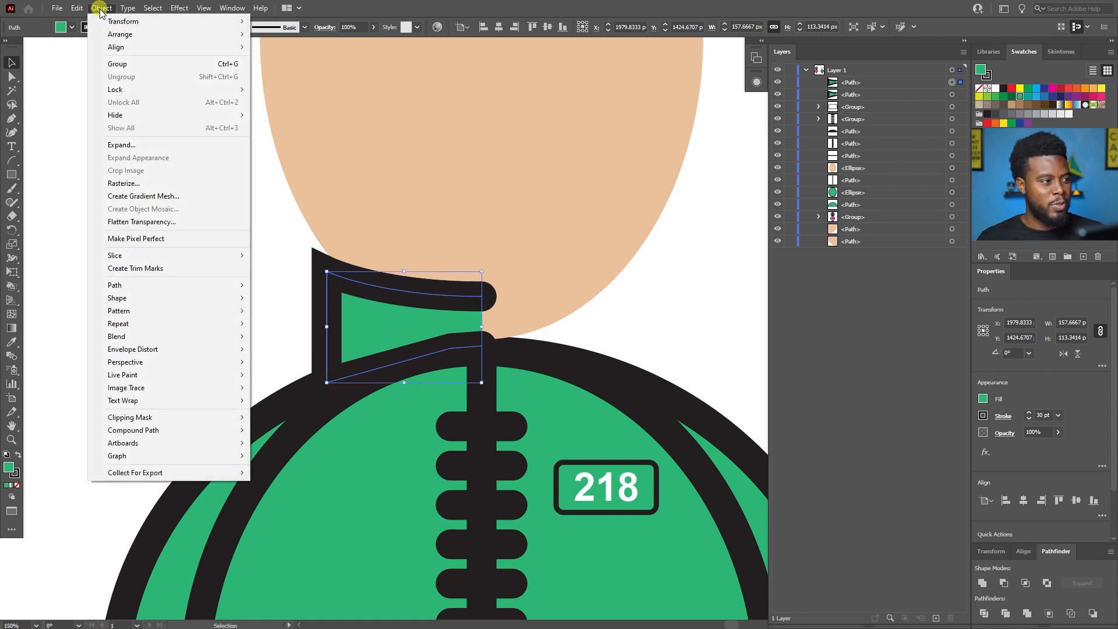
pyautogui.moveTo(142, 21)
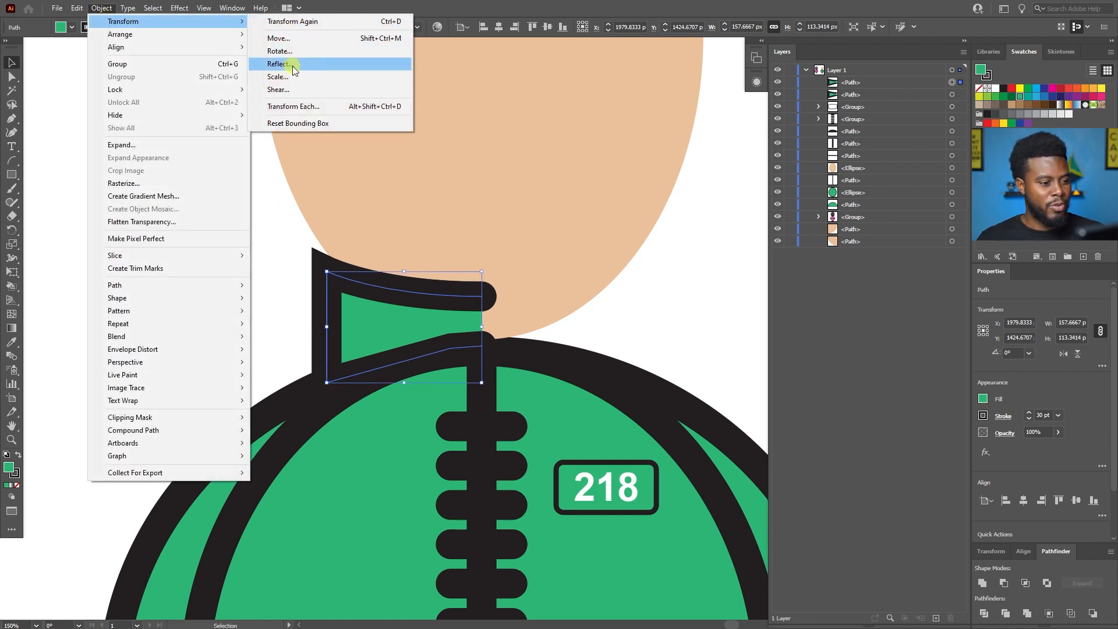
pyautogui.click(279, 64)
pyautogui.click(578, 387)
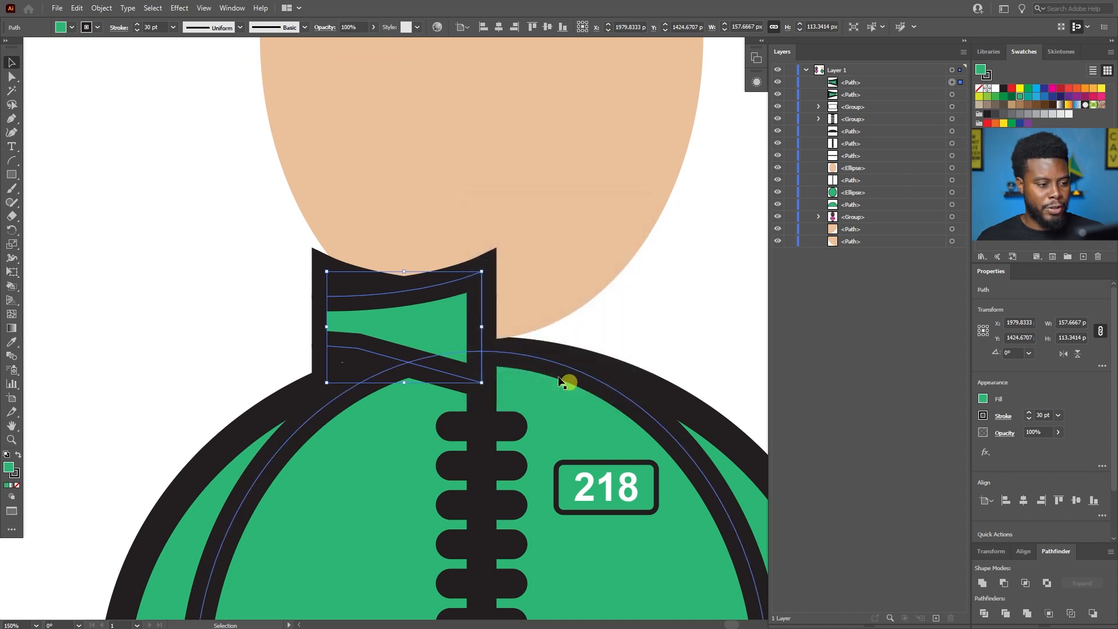
pyautogui.moveTo(438, 288); pyautogui.dragTo(590, 287)
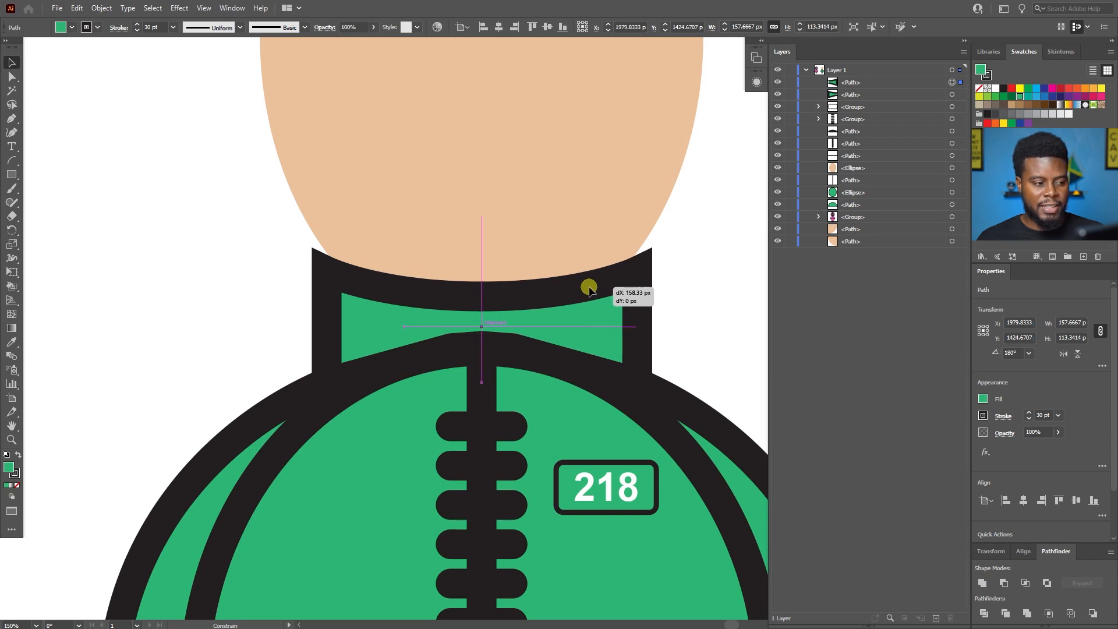
pyautogui.moveTo(590, 289); pyautogui.dragTo(590, 288)
# Join the two collar halves at their upper and lower centre ends into one closed path.
pyautogui.keyDown('shift'); pyautogui.click(342, 305); pyautogui.keyUp('shift')
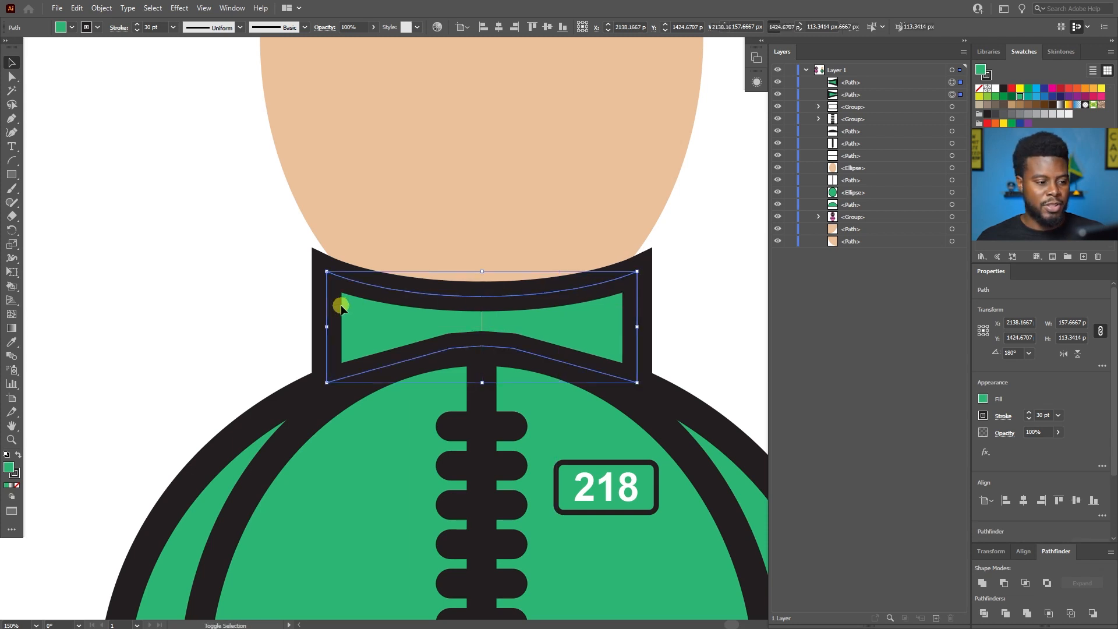
pyautogui.scroll(3, 431, 314)
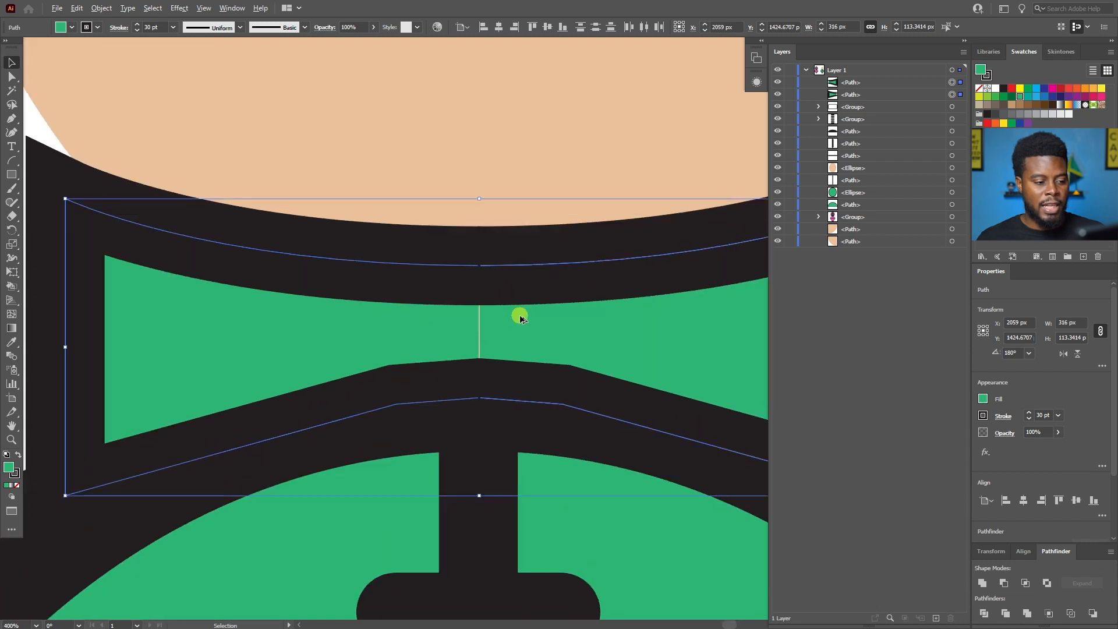
pyautogui.scroll(1, 520, 317)
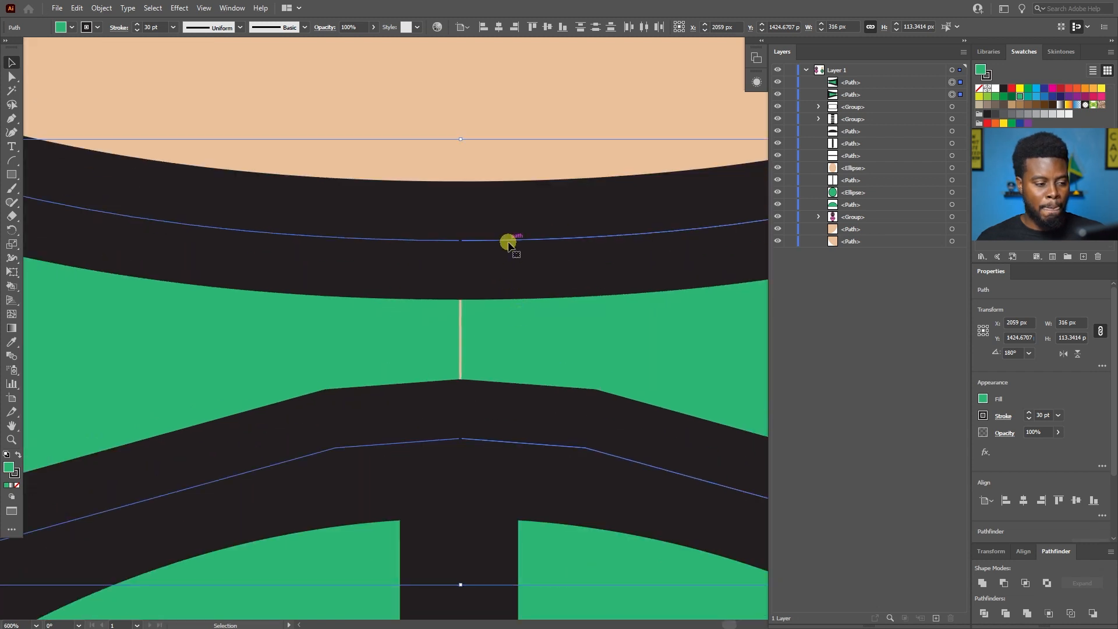
pyautogui.rightClick(508, 244)
pyautogui.click(536, 323)
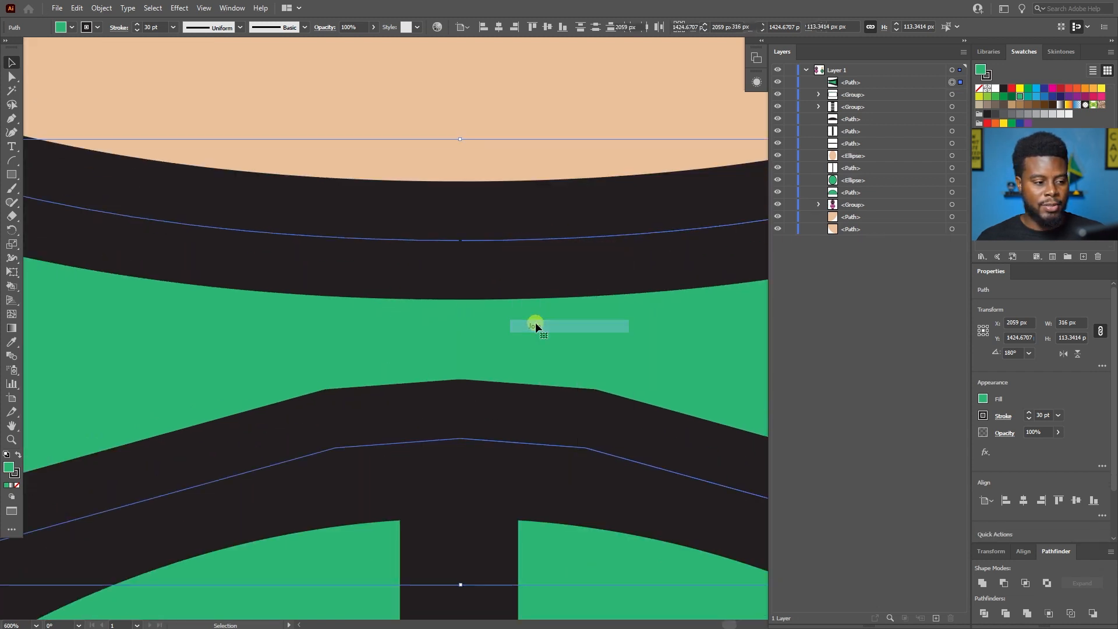
pyautogui.rightClick(499, 241)
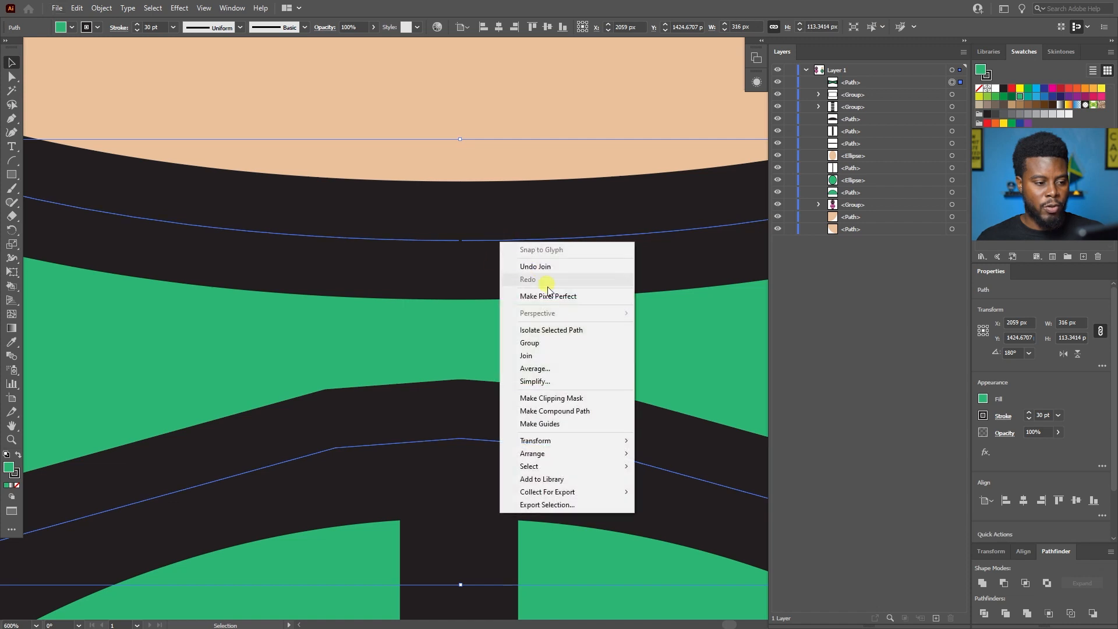
pyautogui.click(543, 355)
pyautogui.scroll(-4, 432, 295)
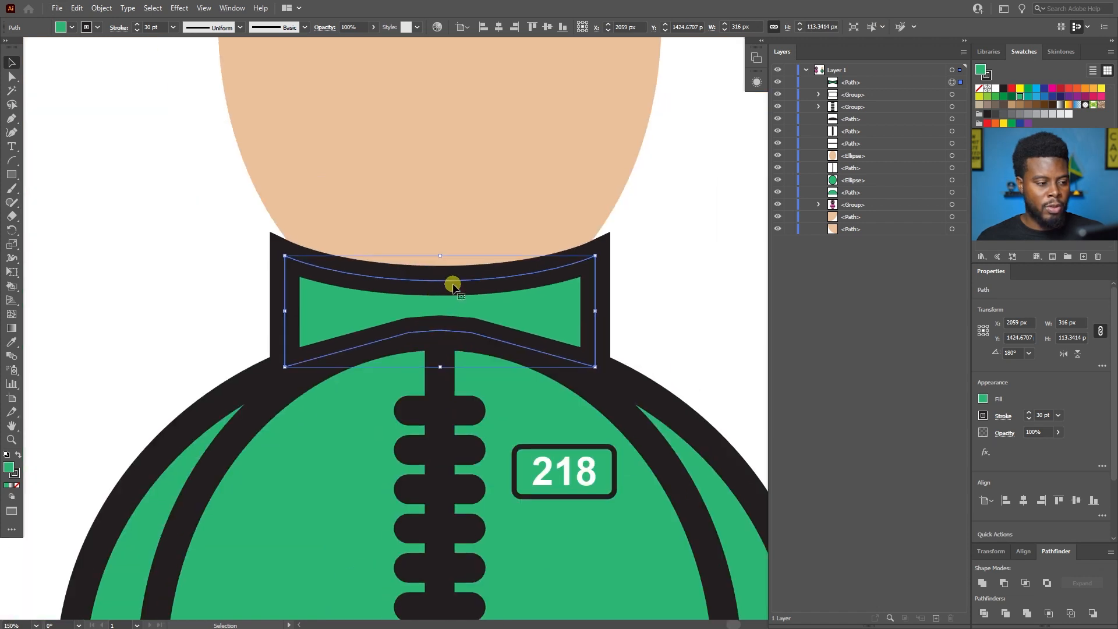
pyautogui.moveTo(452, 282); pyautogui.dragTo(275, 216)
pyautogui.hotkey('ctrl', 'z')
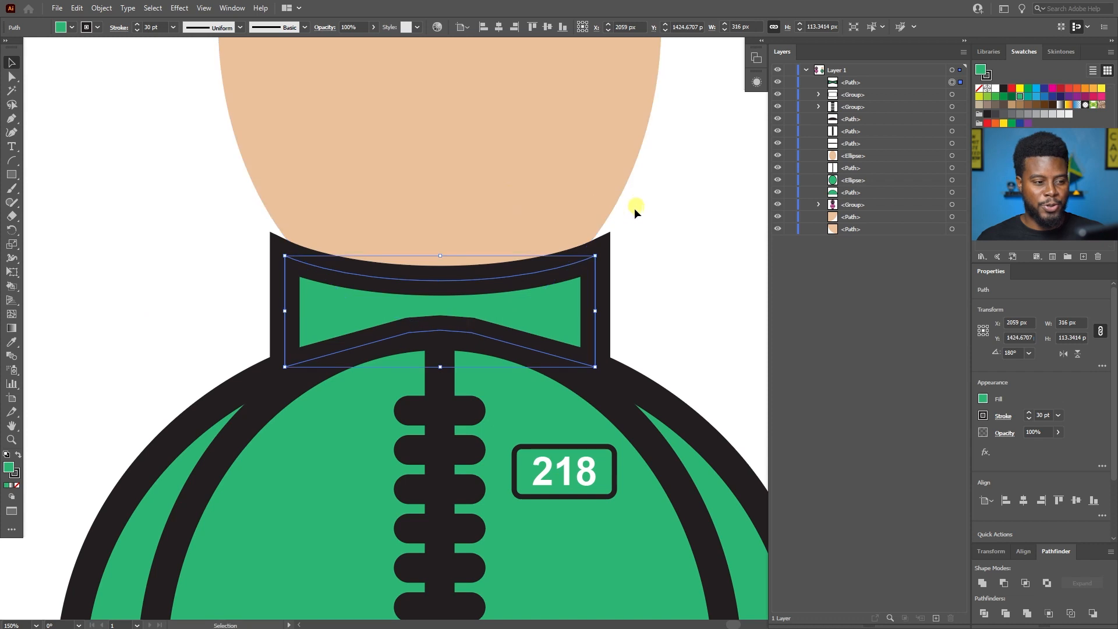
# Nudge the collar down 3 px and send it to the back, behind the face and jacket.
pyautogui.press('Down')
pyautogui.press('Down')
pyautogui.press('Down')
pyautogui.press('Down')
pyautogui.press('Down')
pyautogui.press('Down')
pyautogui.press('Down')
pyautogui.press('Down')
pyautogui.press('Down')
pyautogui.press('Down')
pyautogui.press('Down')
pyautogui.press('Down')
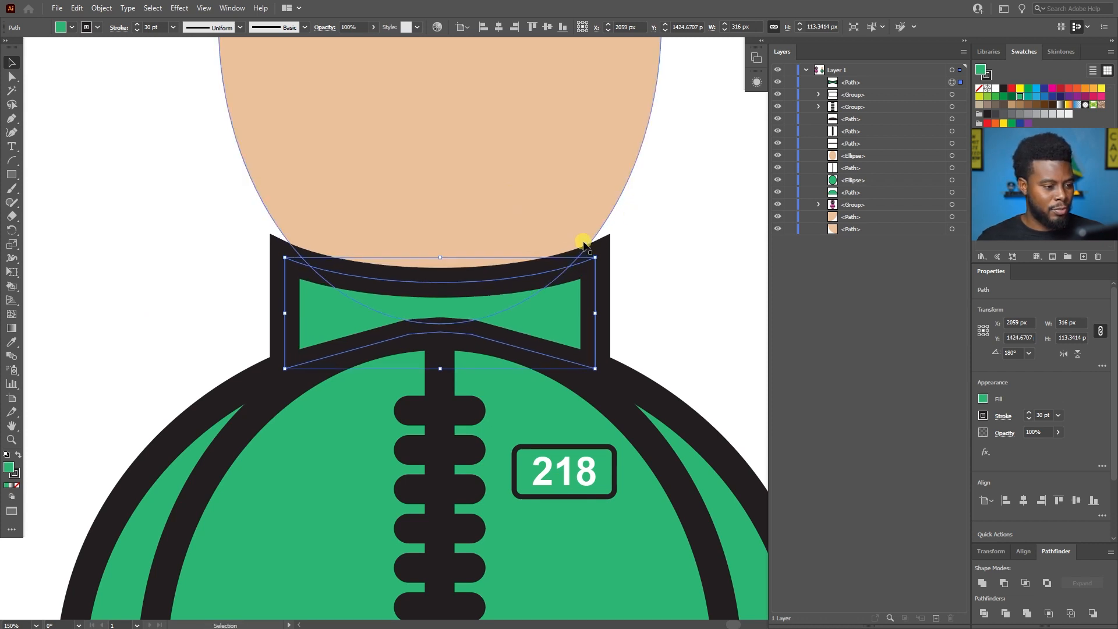
pyautogui.press('Up')
pyautogui.press('Up')
pyautogui.press('Up')
pyautogui.press('Up')
pyautogui.press('Up')
pyautogui.press('Up')
pyautogui.press('Up')
pyautogui.press('Up')
pyautogui.press('Up')
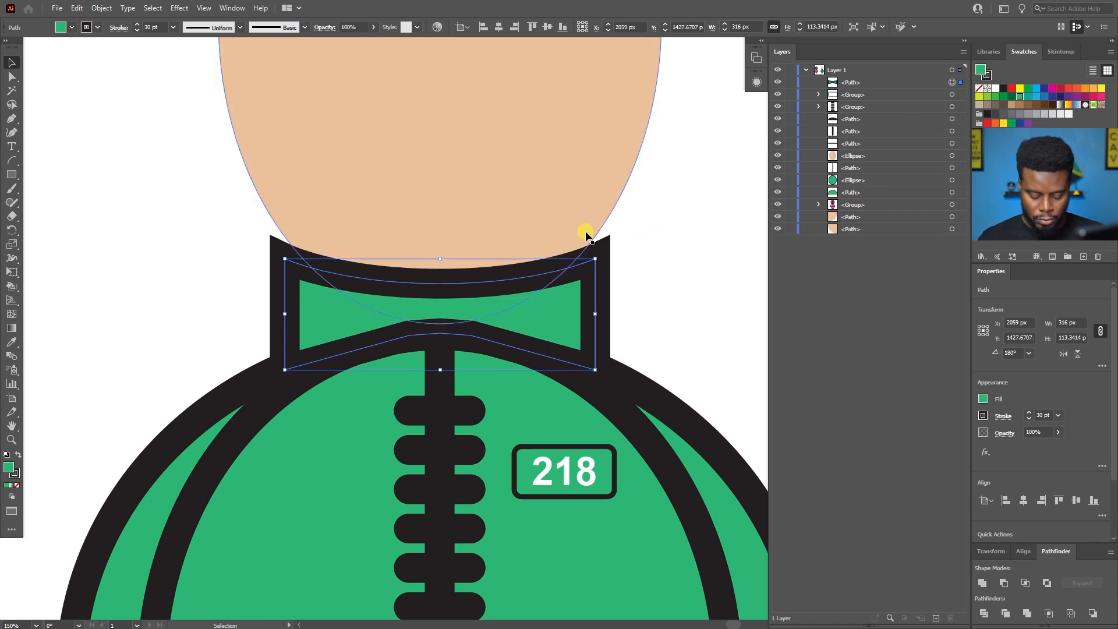
pyautogui.press('a')
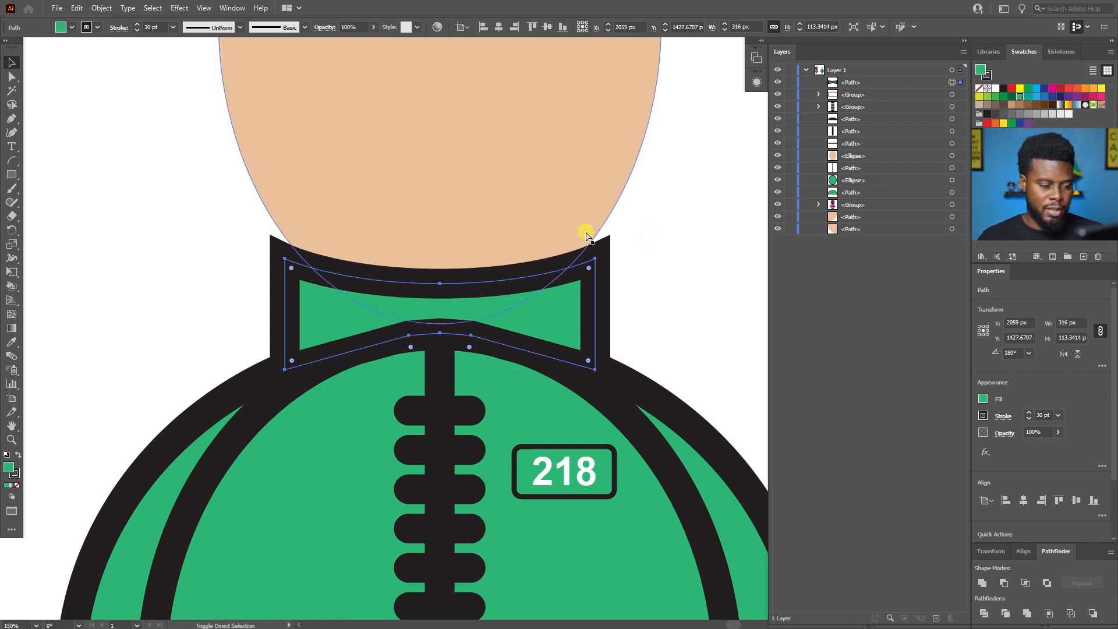
pyautogui.hotkey('ctrl', 'shift', '[')
pyautogui.press('v')
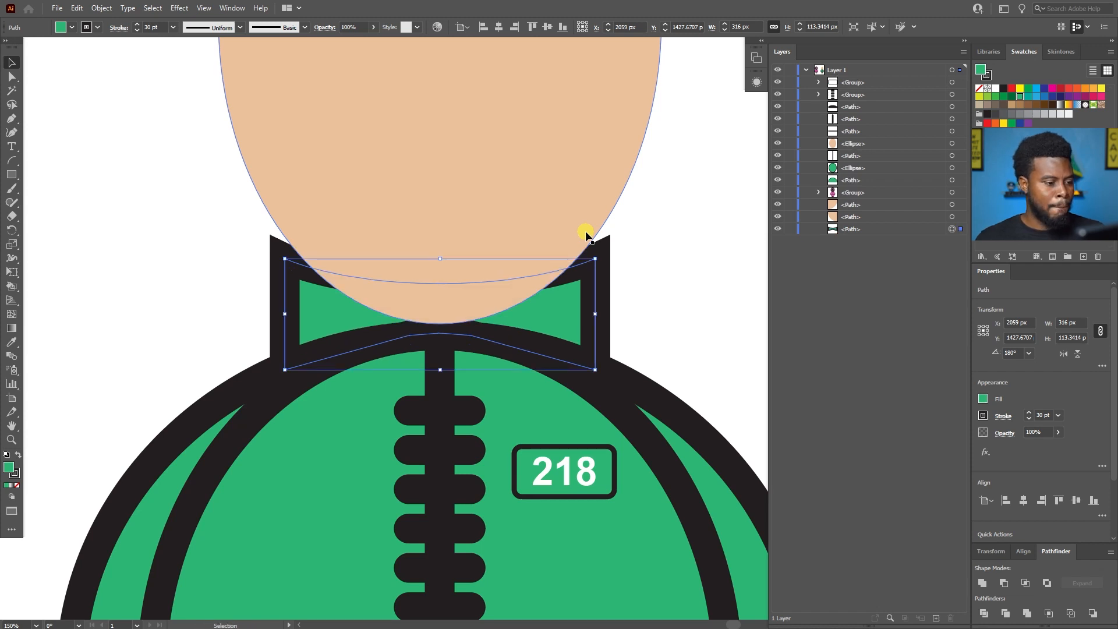
# Move the green character's face ellipse up 60 px, clear of the collar.
pyautogui.click(502, 165)
pyautogui.scroll(-2, 502, 165)
pyautogui.scroll(-1, 488, 169)
pyautogui.scroll(2, 489, 170)
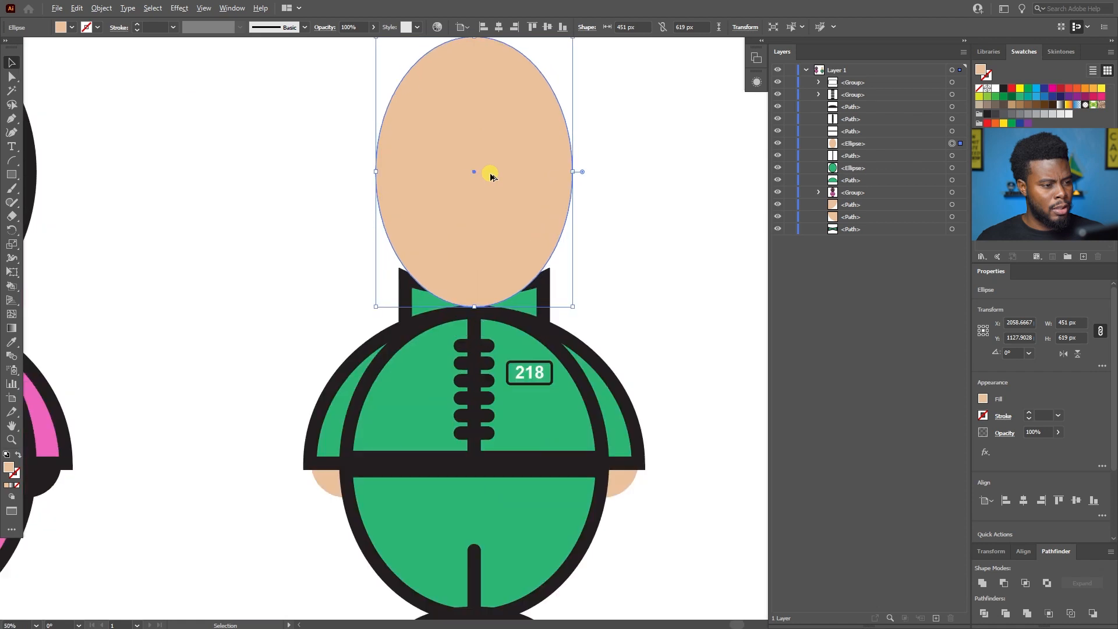
pyautogui.hotkey('shift', 'Up')
pyautogui.hotkey('shift', 'Up')
pyautogui.hotkey('shift', 'Up')
pyautogui.hotkey('shift', 'Up')
pyautogui.hotkey('shift', 'Up')
pyautogui.hotkey('shift', 'Up')
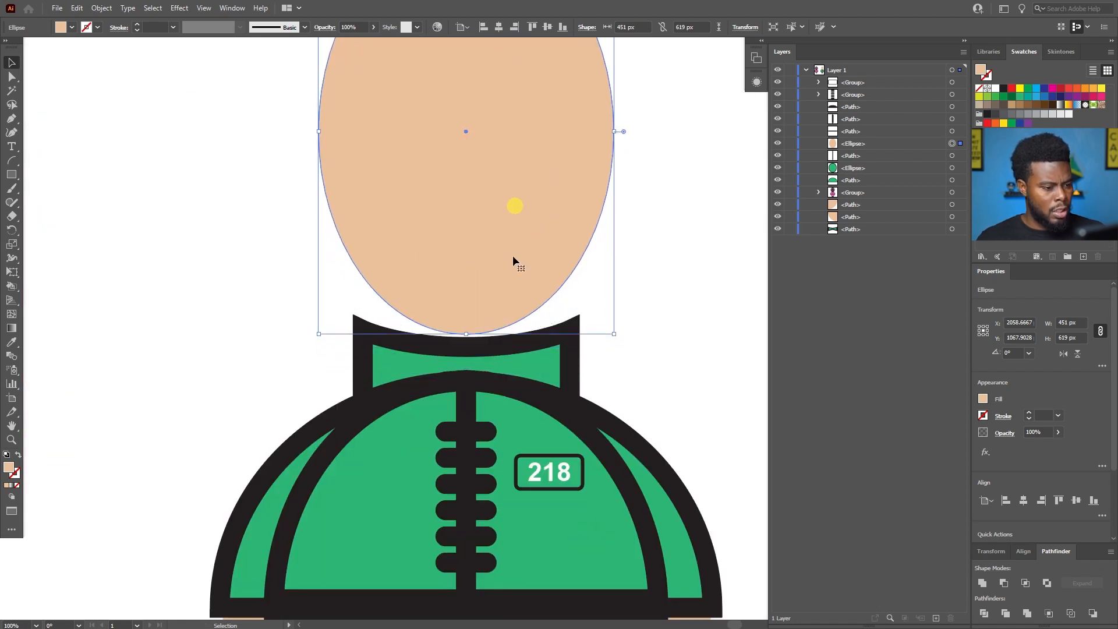
# Stretch the collar upward to about 128 px tall, nudge it down 9 px and deselect it.
pyautogui.click(490, 364)
pyautogui.scroll(1, 488, 355)
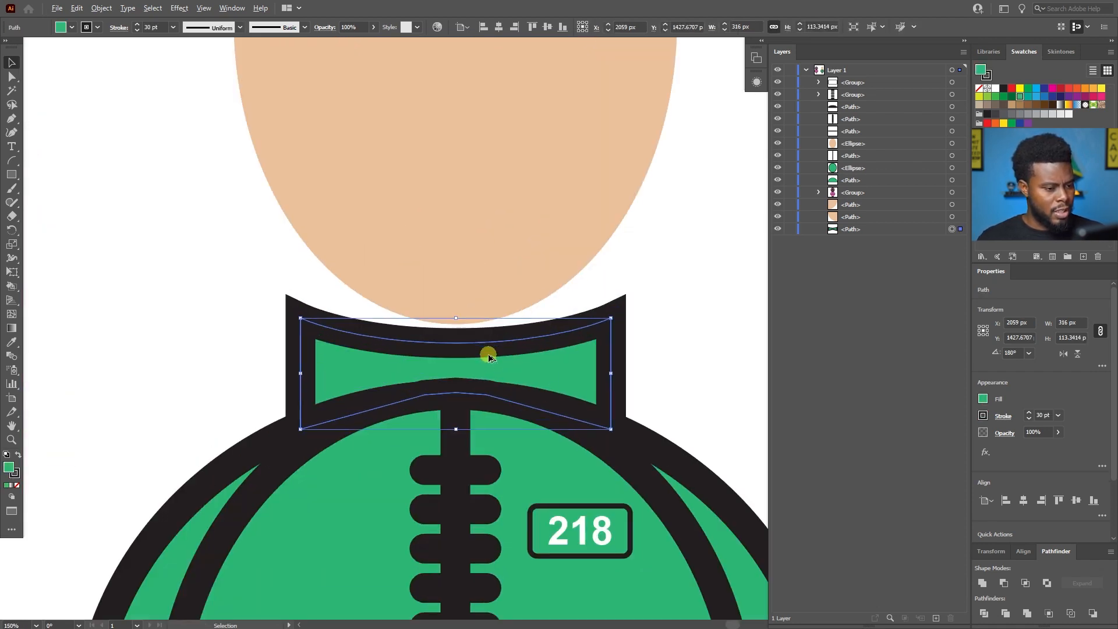
pyautogui.moveTo(456, 318); pyautogui.dragTo(454, 303)
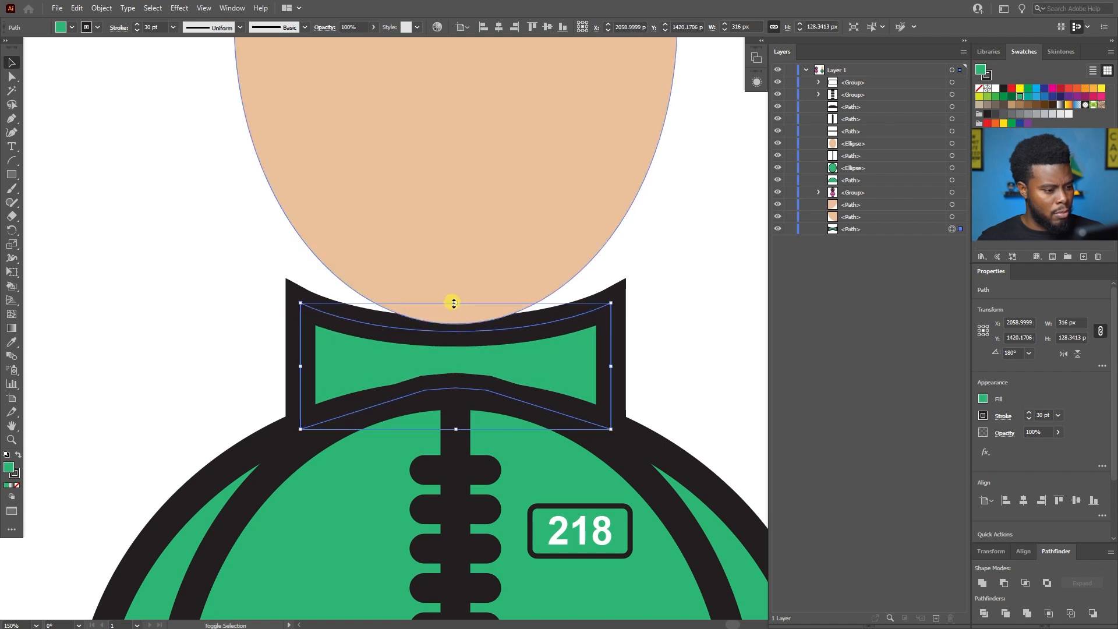
pyautogui.hotkey('shift', 'Down')
pyautogui.press('Up')
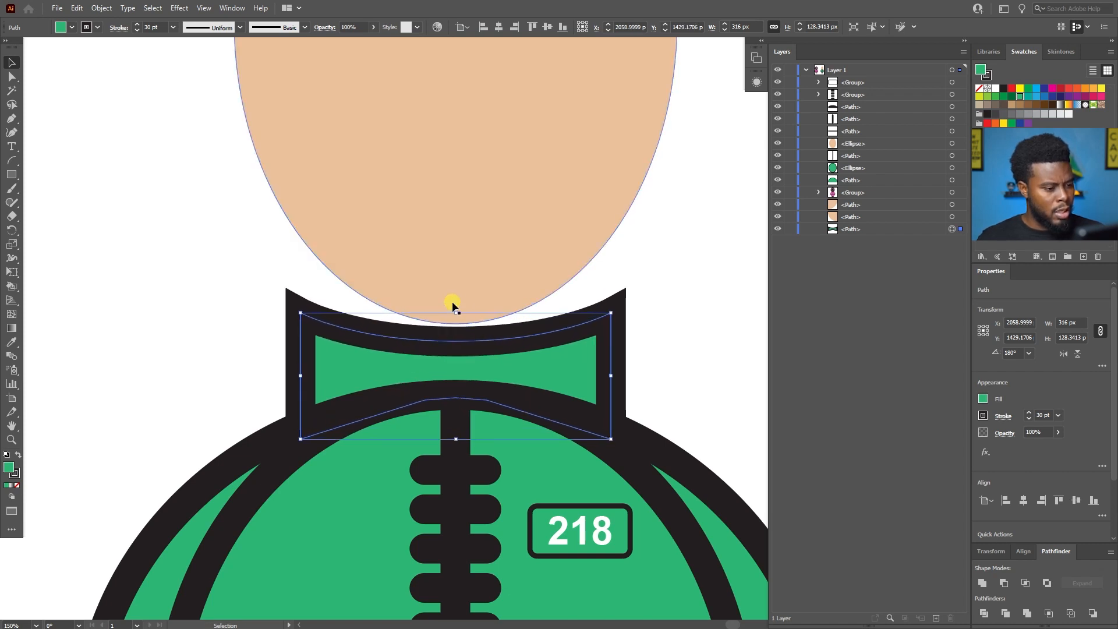
pyautogui.click(663, 257)
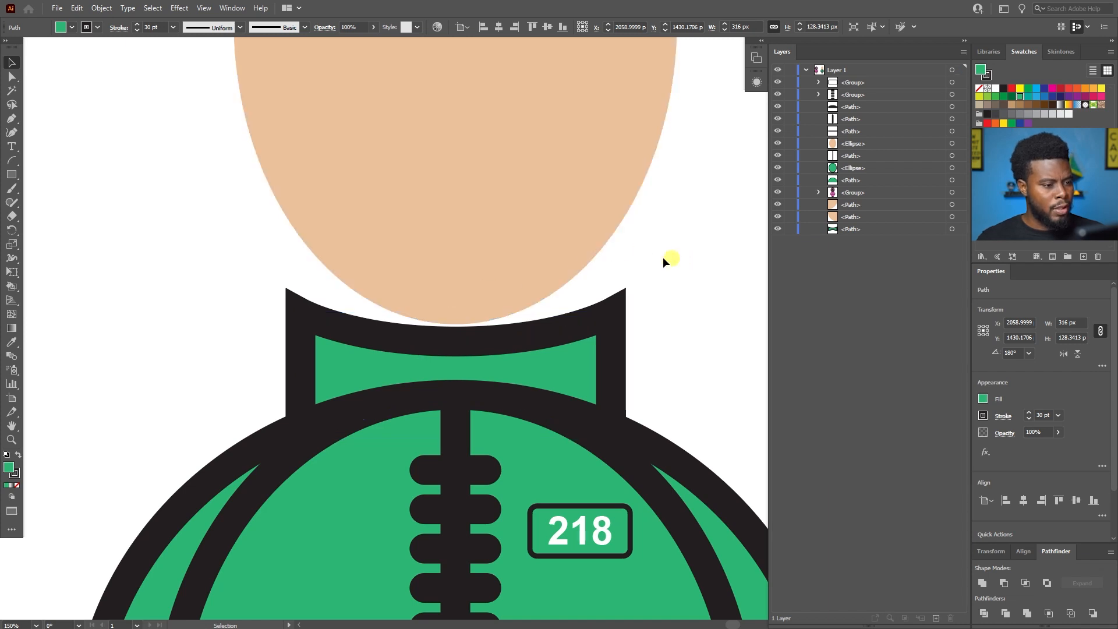
# Move the face ellipse down 50 px so its chin overlaps the collar.
pyautogui.click(481, 193)
pyautogui.hotkey('shift', 'Down')
pyautogui.hotkey('shift', 'Down')
pyautogui.hotkey('shift', 'Down')
pyautogui.hotkey('shift', 'Down')
pyautogui.hotkey('shift', 'Down')
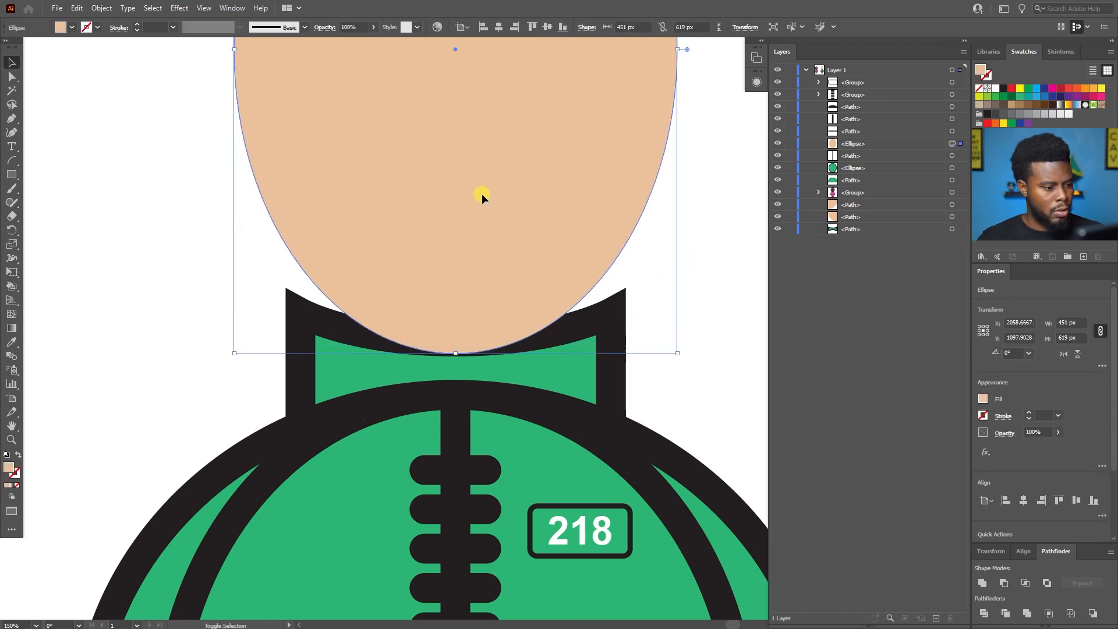
pyautogui.hotkey('ctrl', '0')
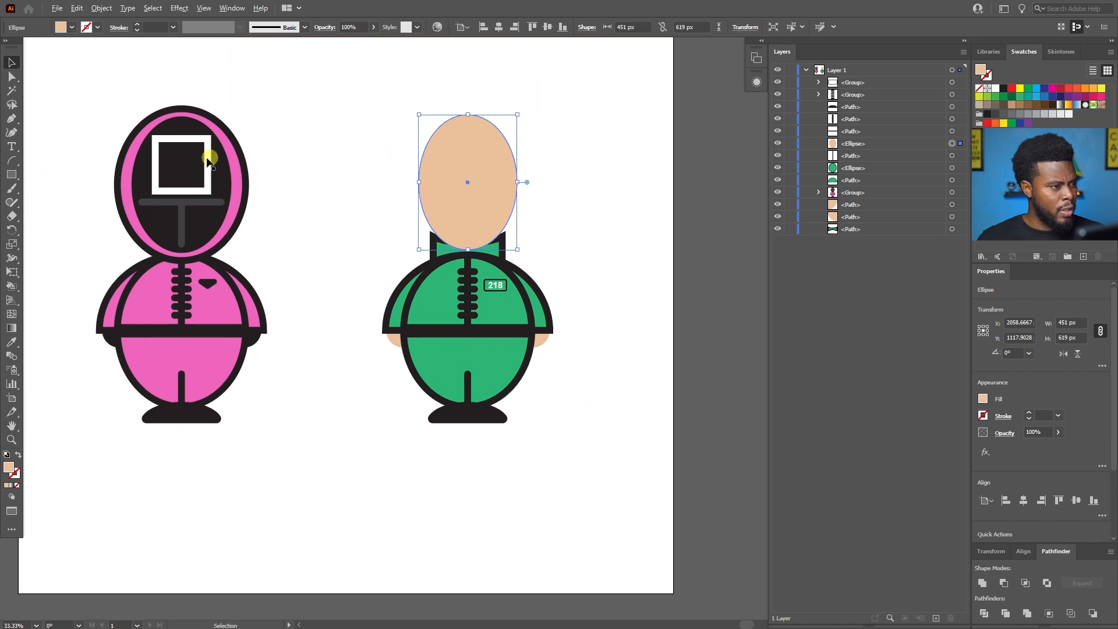
pyautogui.click(190, 128)
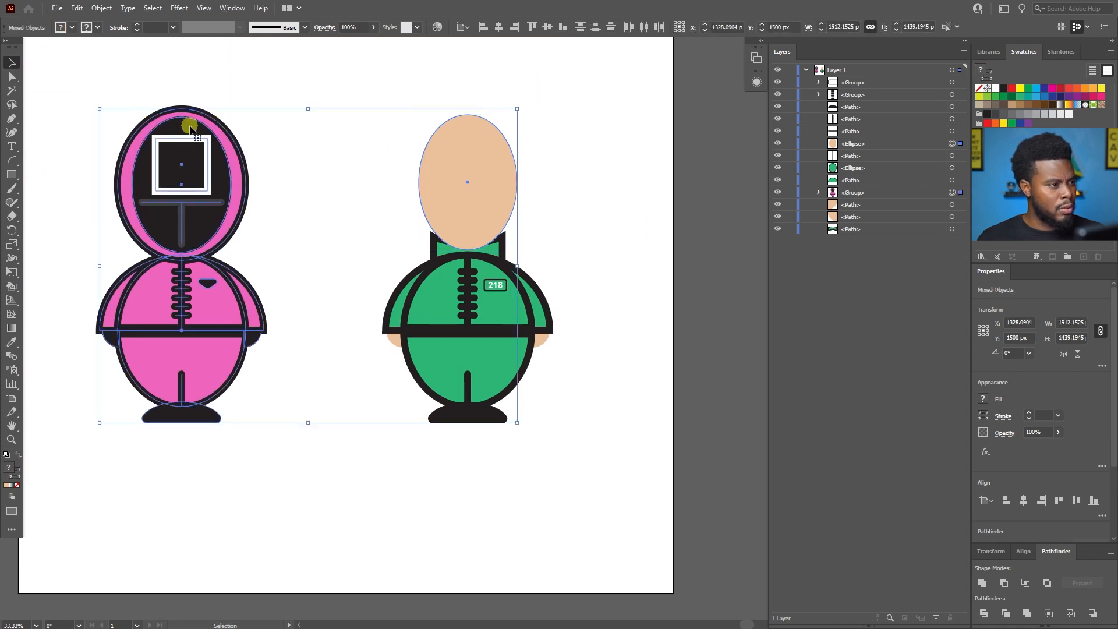
pyautogui.scroll(2, 190, 128)
pyautogui.scroll(-1, 216, 124)
pyautogui.click(502, 60)
# Lower the face ellipse another 20 px so the chin meets the top of the jacket, and deselect it.
pyautogui.click(600, 154)
pyautogui.hotkey('shift', 'Down')
pyautogui.hotkey('shift', 'Down')
pyautogui.hotkey('shift', 'Down')
pyautogui.hotkey('shift', 'Down')
pyautogui.hotkey('shift', 'Up')
pyautogui.hotkey('shift', 'Up')
pyautogui.hotkey('shift', 'Down')
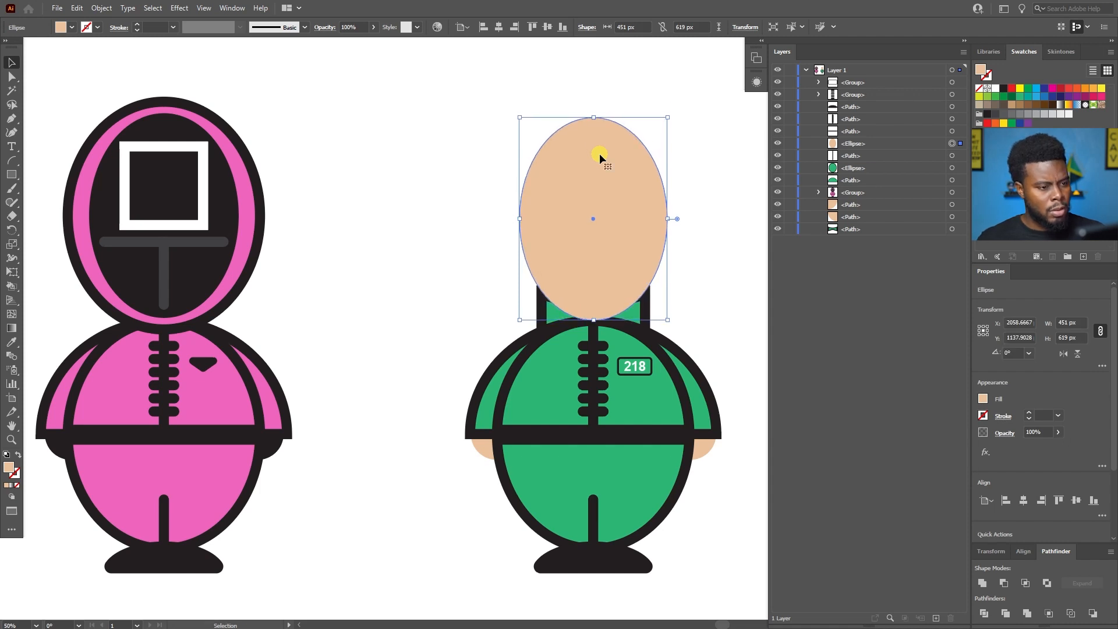
pyautogui.hscroll(2, 640, 145)
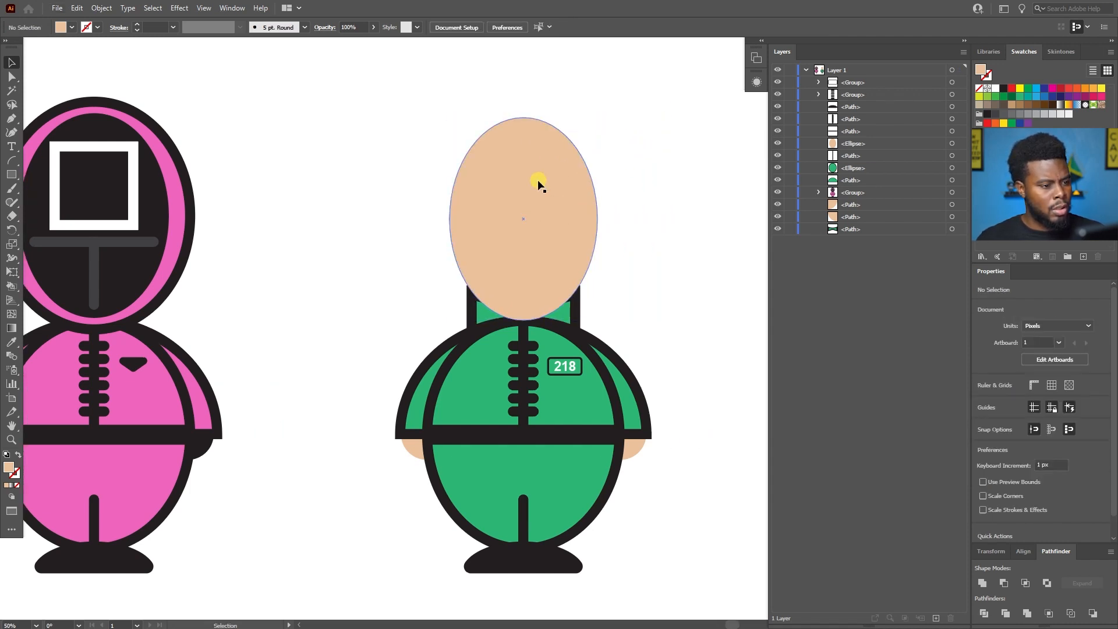
# Send the green character's face ellipse to the bottom of the stacking order, behind the collar, and deselect it.
pyautogui.press('a')
pyautogui.hotkey('ctrl', '[')
pyautogui.hotkey('ctrl', '[')
pyautogui.hotkey('ctrl', '[')
pyautogui.hotkey('ctrl', '[')
pyautogui.hotkey('ctrl', '[')
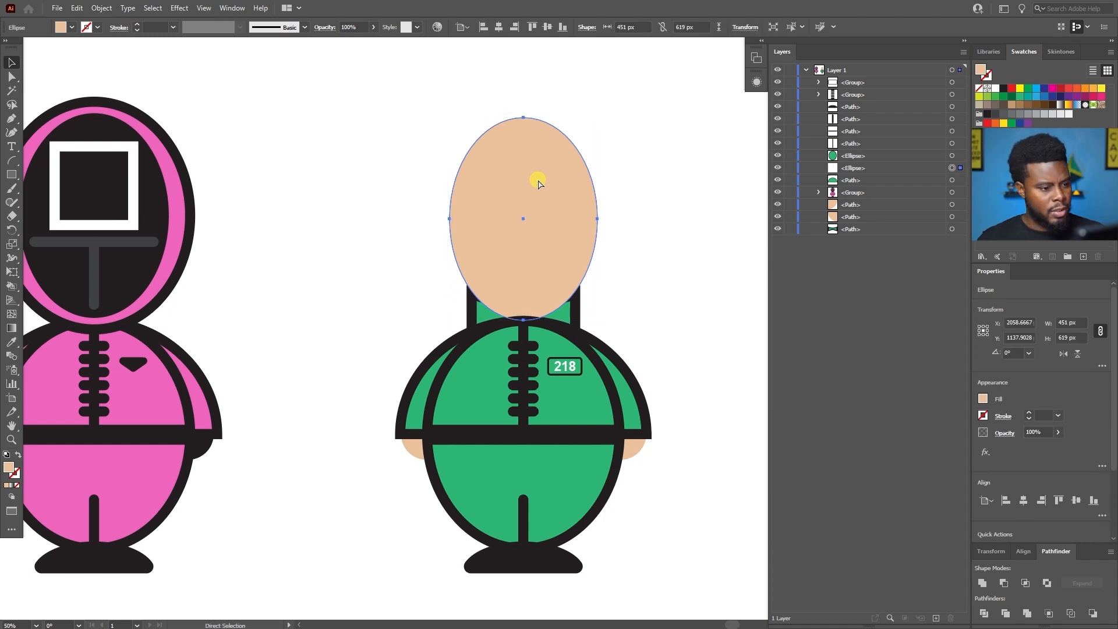
pyautogui.hotkey('ctrl', '[')
pyautogui.hotkey('ctrl', '[')
pyautogui.press('v')
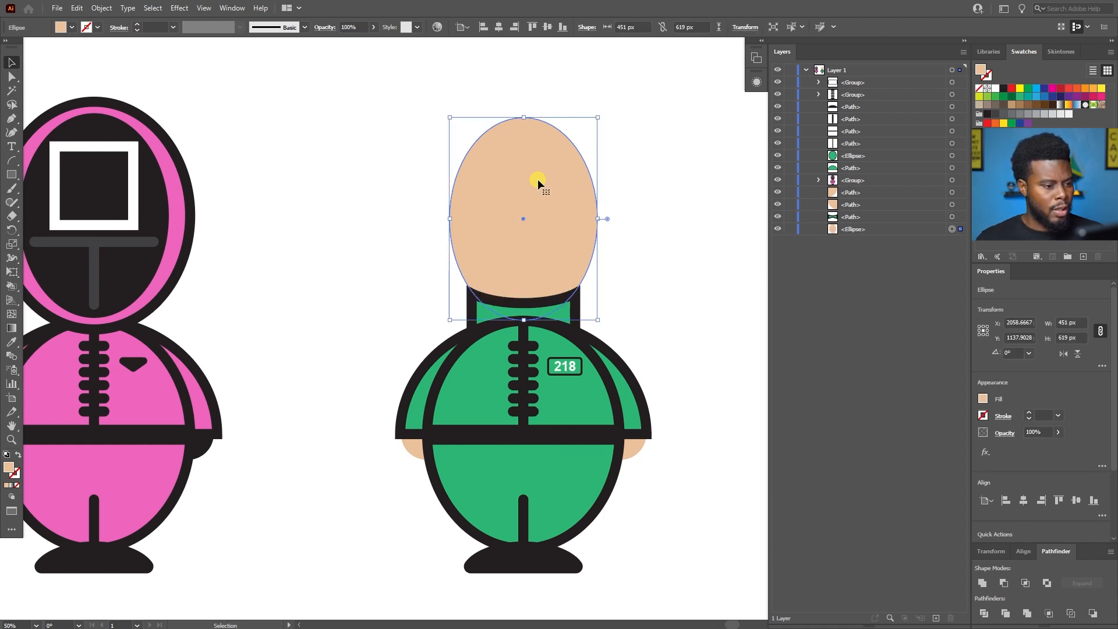
pyautogui.click(684, 268)
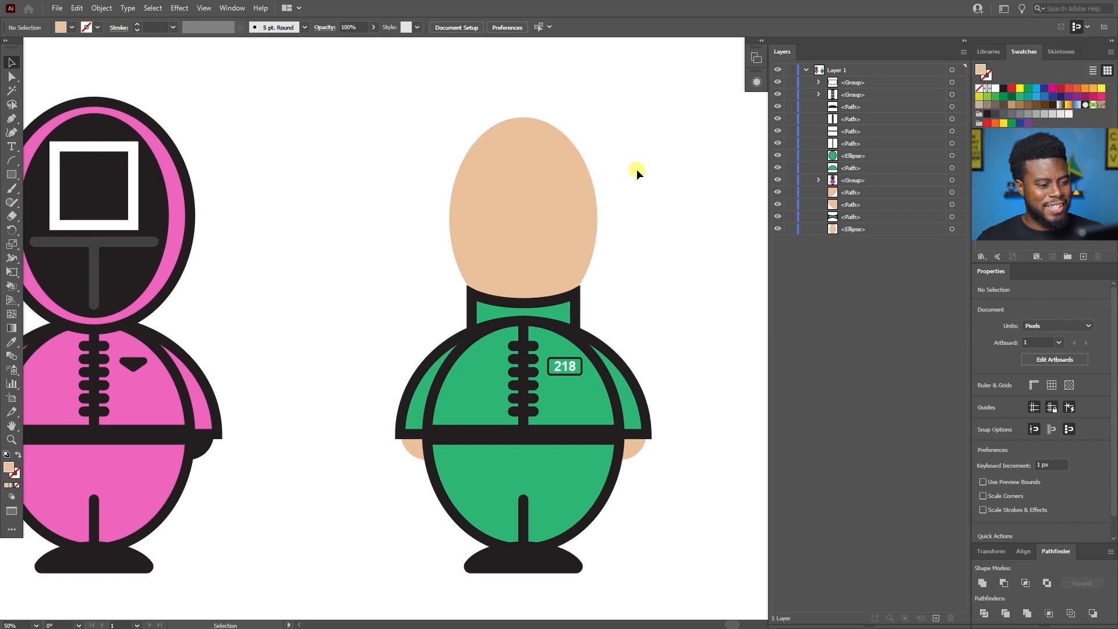
# Enlarge the 218 badge on the green jacket proportionally to about 121 px wide and deselect it.
pyautogui.scroll(1, 637, 169)
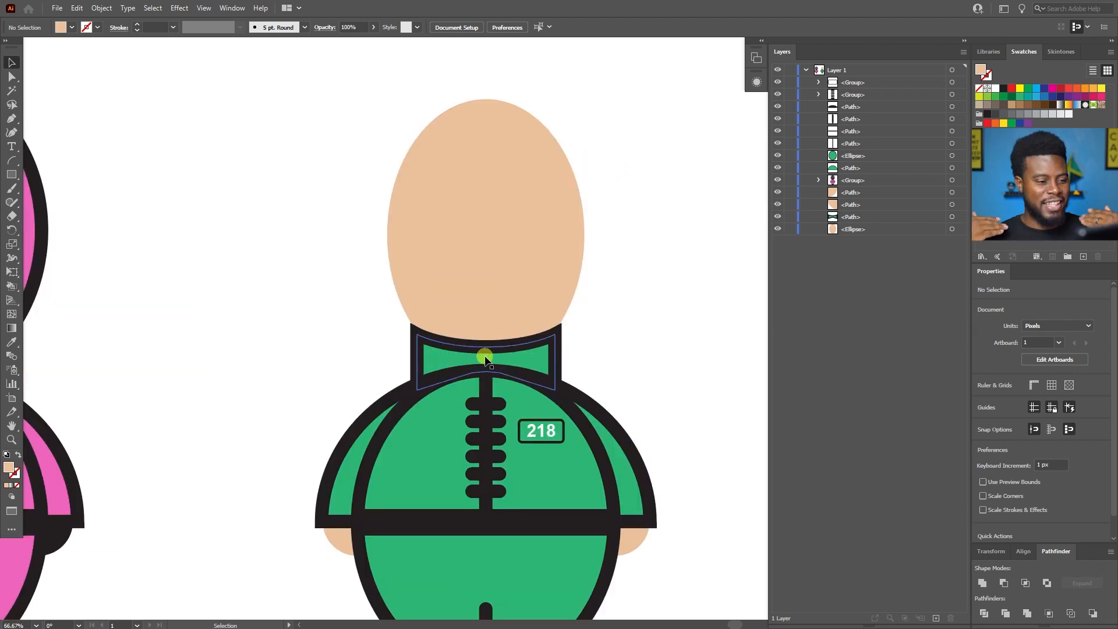
pyautogui.scroll(1, 463, 331)
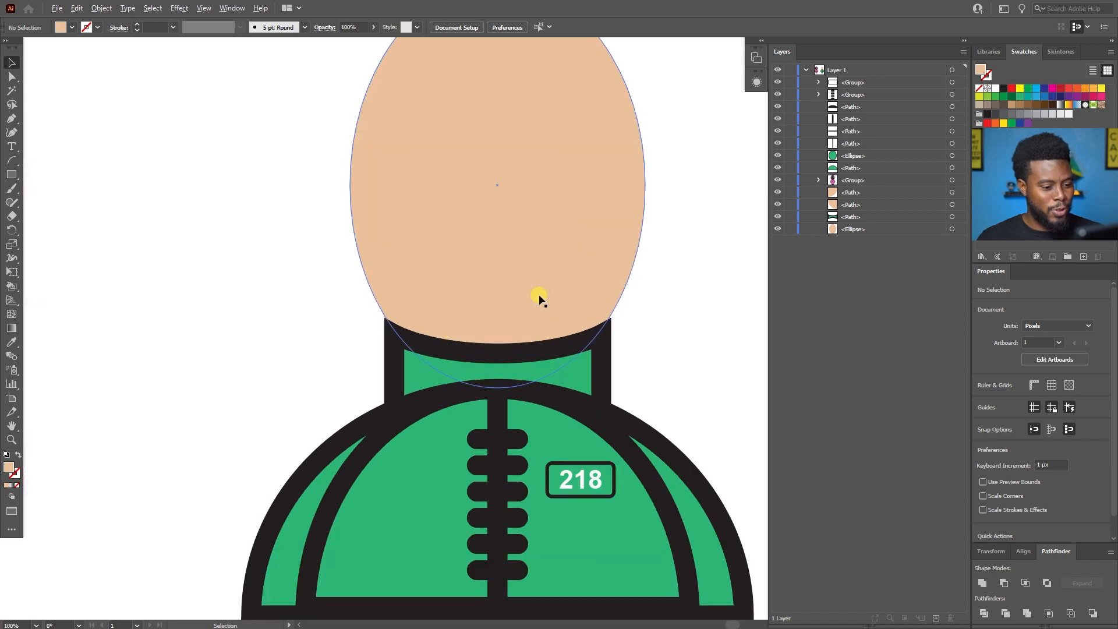
pyautogui.scroll(-2, 646, 256)
pyautogui.hscroll(1, 659, 252)
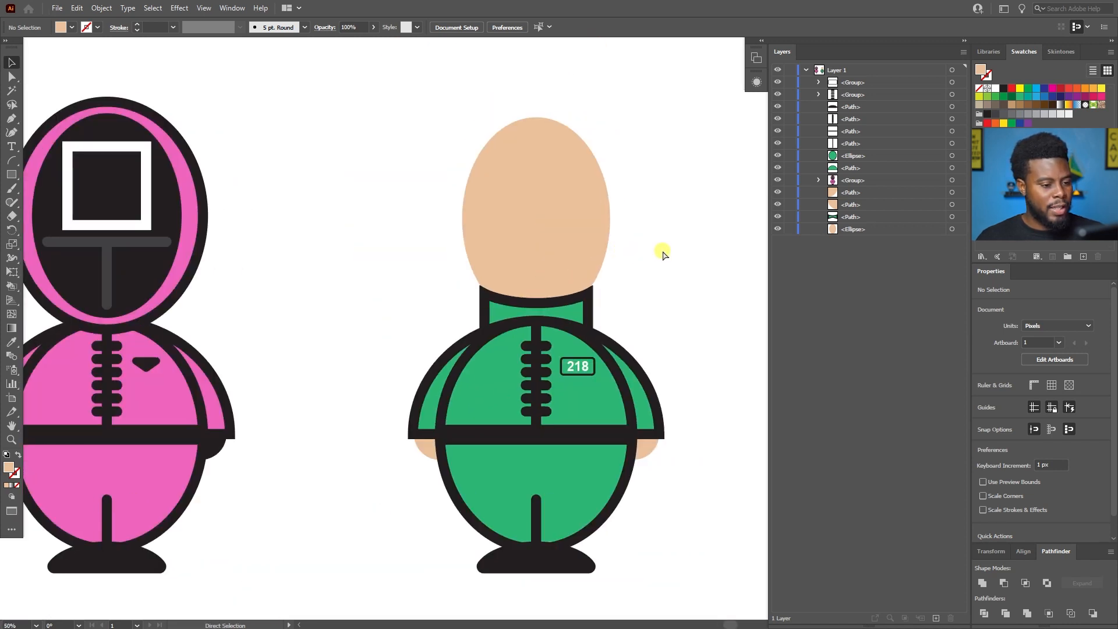
pyautogui.scroll(3, 626, 390)
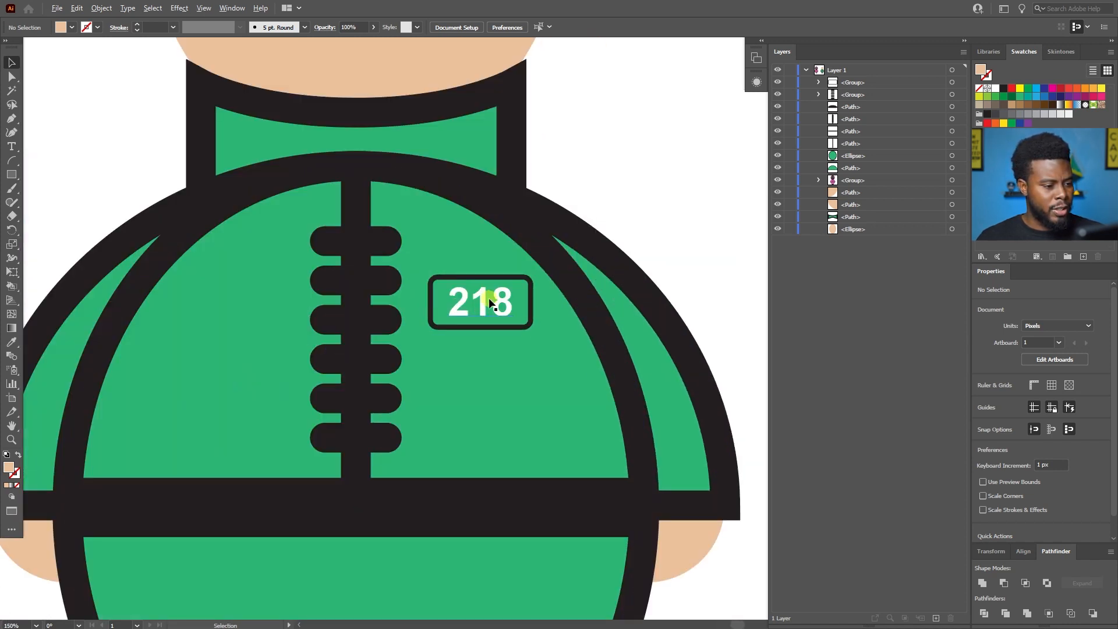
pyautogui.scroll(1, 483, 301)
pyautogui.click(476, 302)
pyautogui.moveTo(544, 342); pyautogui.dragTo(556, 348)
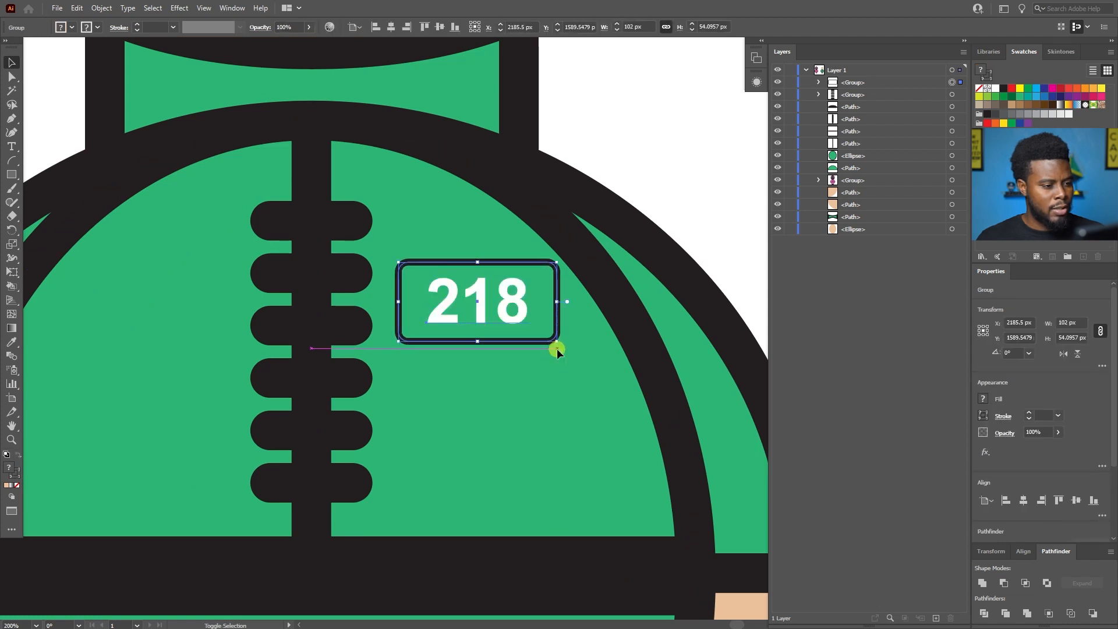
pyautogui.click(677, 159)
# Nudge the 218 badge 3 px toward the jacket's zipper.
pyautogui.scroll(-2, 673, 161)
pyautogui.scroll(4, 677, 160)
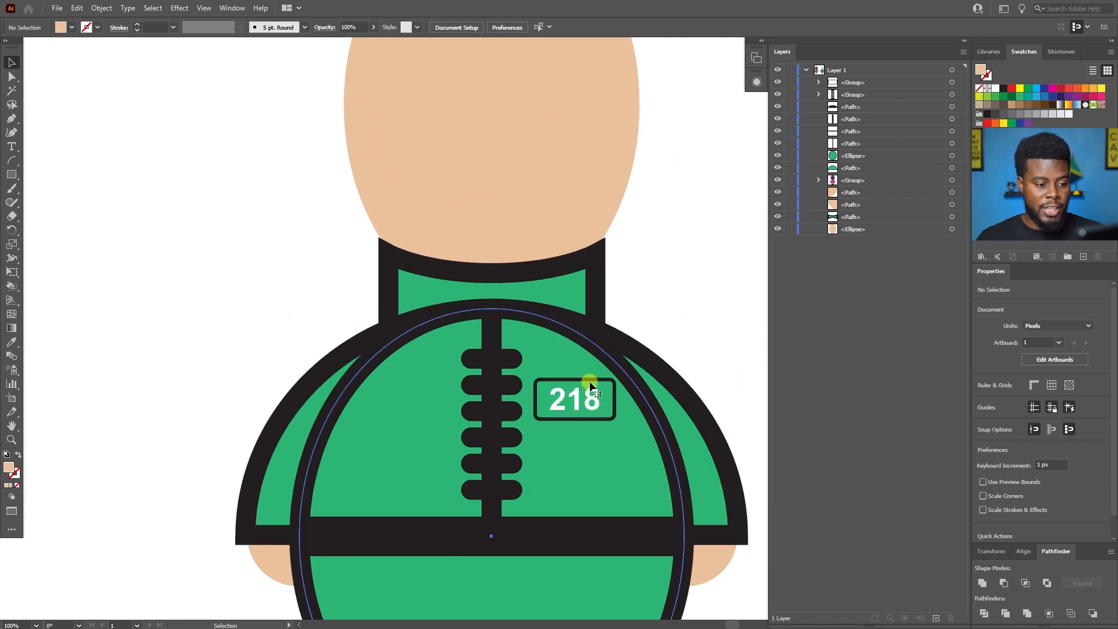
pyautogui.click(593, 375)
pyautogui.click(693, 261)
pyautogui.click(580, 378)
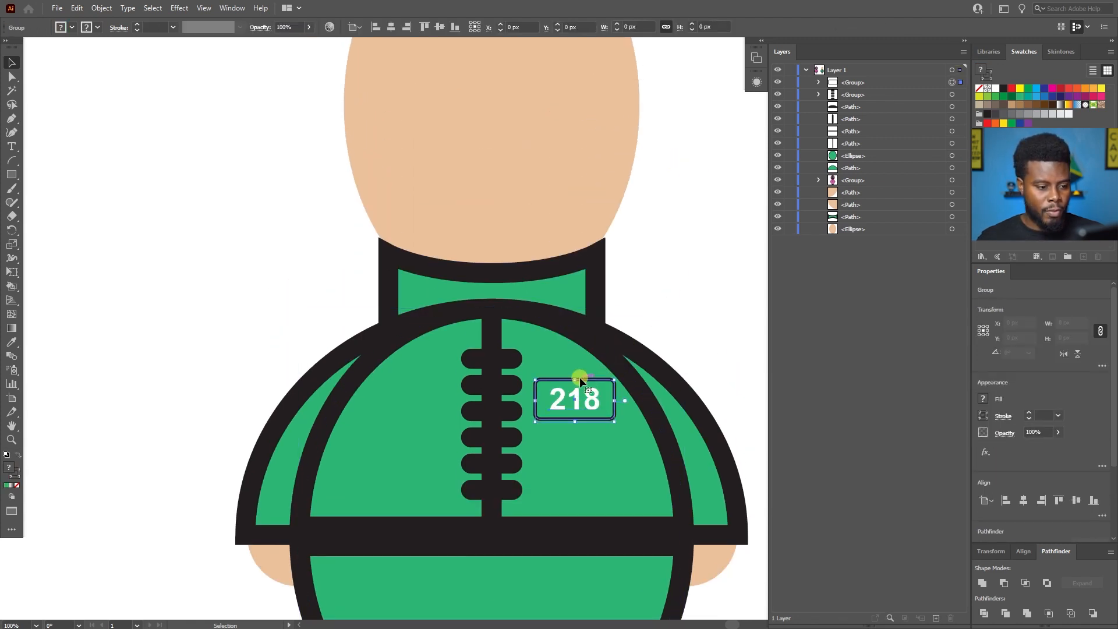
pyautogui.press('Left')
pyautogui.press('Left')
pyautogui.press('Left')
pyautogui.press('Left')
pyautogui.press('Left')
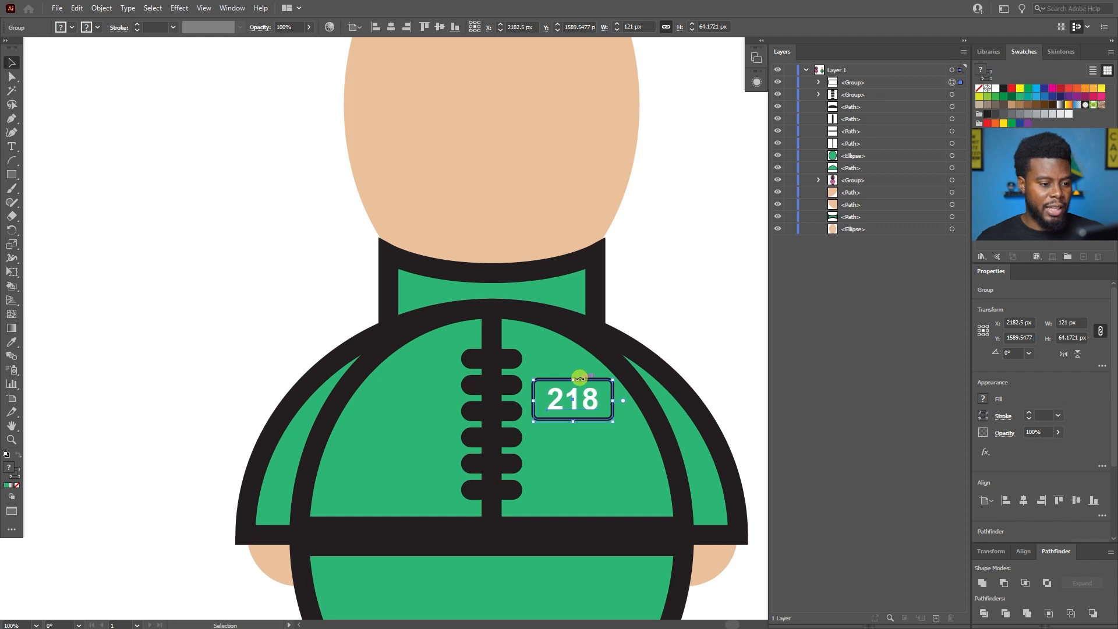
# Tighten the rounded frame around the badge number so the badge measures 108 px wide and about 61 px tall.
pyautogui.hotkey('ctrl', 'shift', 'a')
pyautogui.scroll(2, 602, 417)
pyautogui.press('a')
pyautogui.click(551, 342)
pyautogui.press('ctrl')
pyautogui.moveTo(465, 382); pyautogui.dragTo(472, 382)
pyautogui.moveTo(543, 344); pyautogui.dragTo(546, 347)
pyautogui.click(699, 226)
pyautogui.press('v')
pyautogui.scroll(-3, 699, 225)
pyautogui.hscroll(2, 682, 221)
pyautogui.hscroll(2, 681, 221)
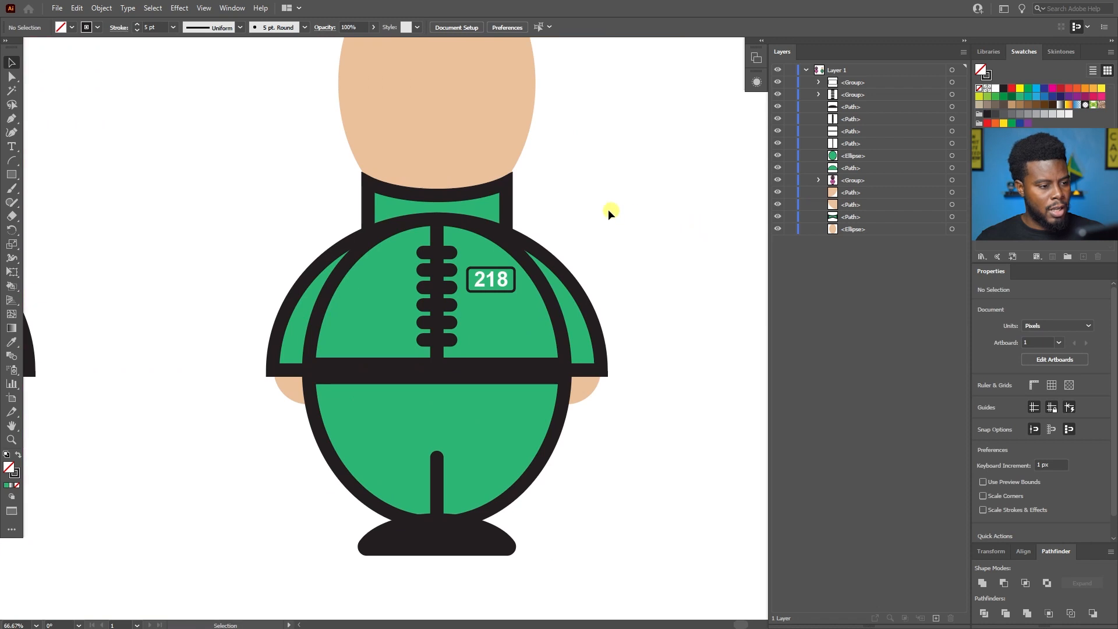
pyautogui.scroll(2, 616, 212)
pyautogui.click(504, 355)
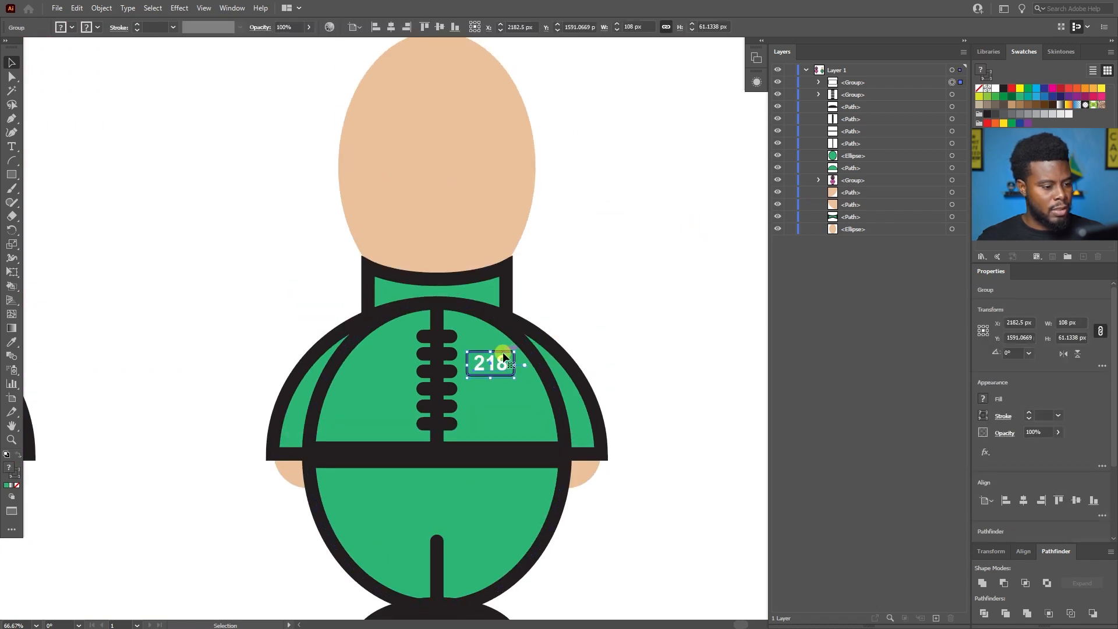
pyautogui.click(597, 309)
# Duplicate the face ellipse in place and bring the copy to the front of all the artwork.
pyautogui.scroll(3, 531, 258)
pyautogui.press('a')
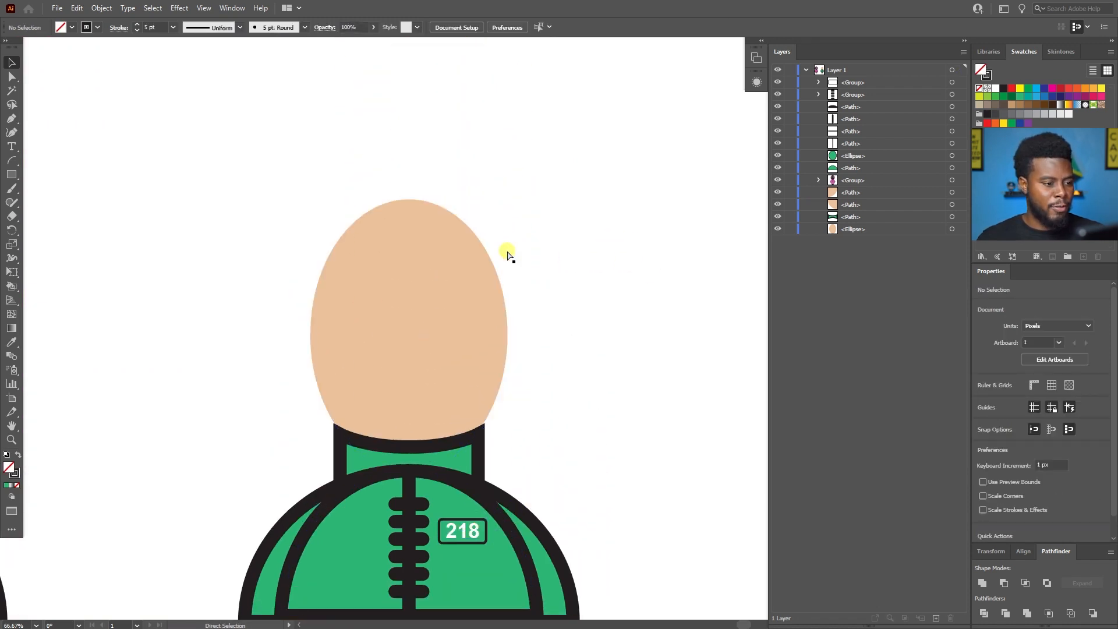
pyautogui.hscroll(-5, 509, 256)
pyautogui.scroll(1, 509, 257)
pyautogui.scroll(-1, 510, 256)
pyautogui.hscroll(1, 510, 254)
pyautogui.hscroll(-2, 510, 254)
pyautogui.hscroll(1, 609, 252)
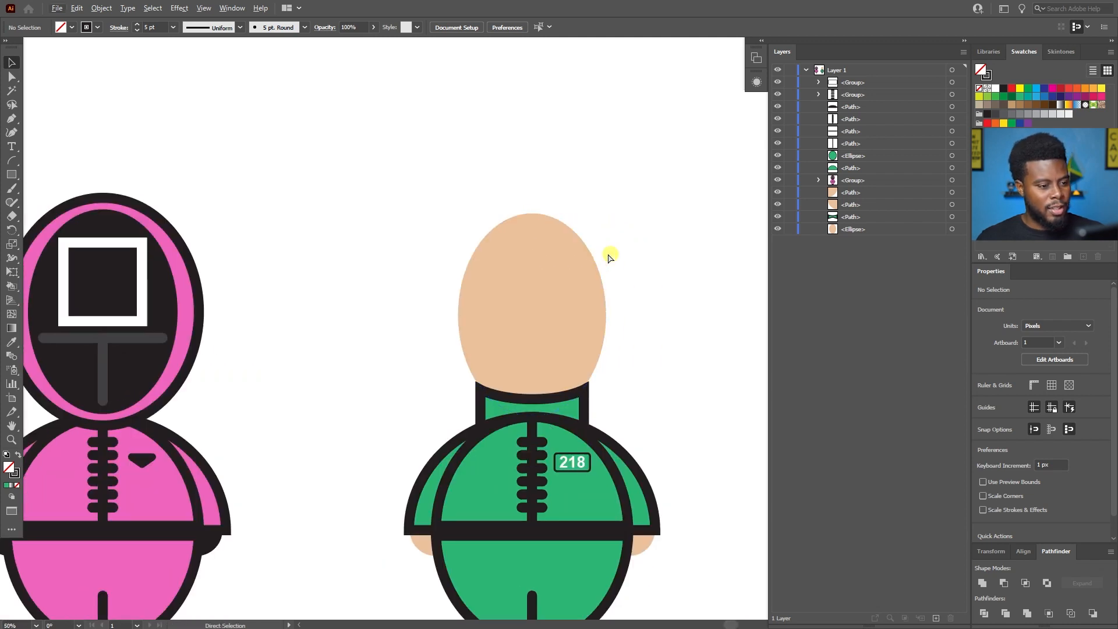
pyautogui.scroll(2, 588, 252)
pyautogui.click(505, 274)
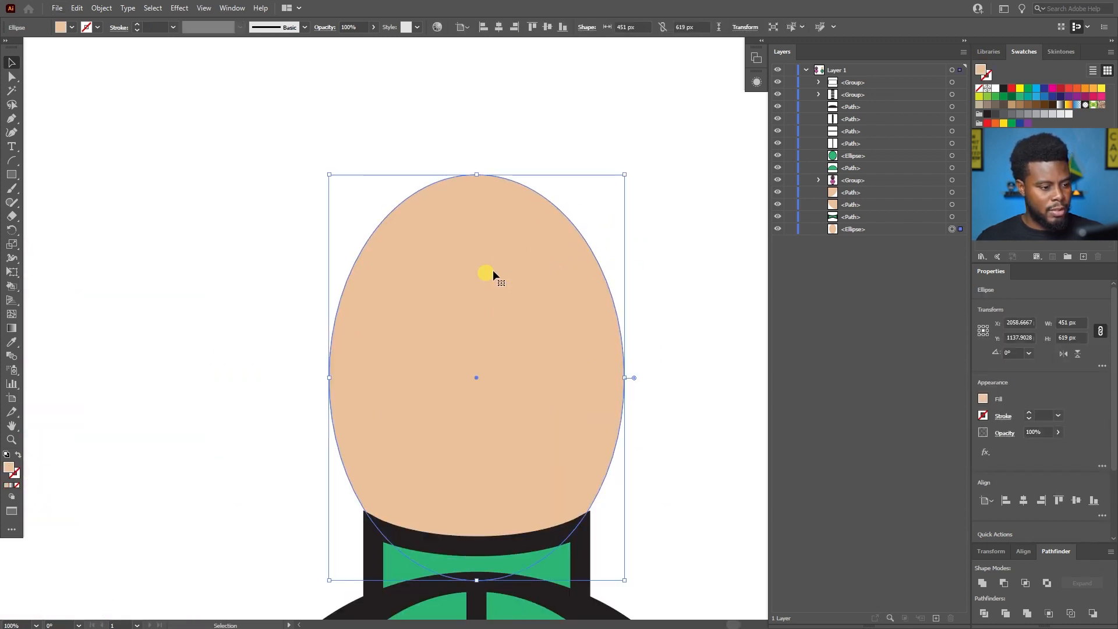
pyautogui.scroll(-1, 512, 275)
pyautogui.press('a')
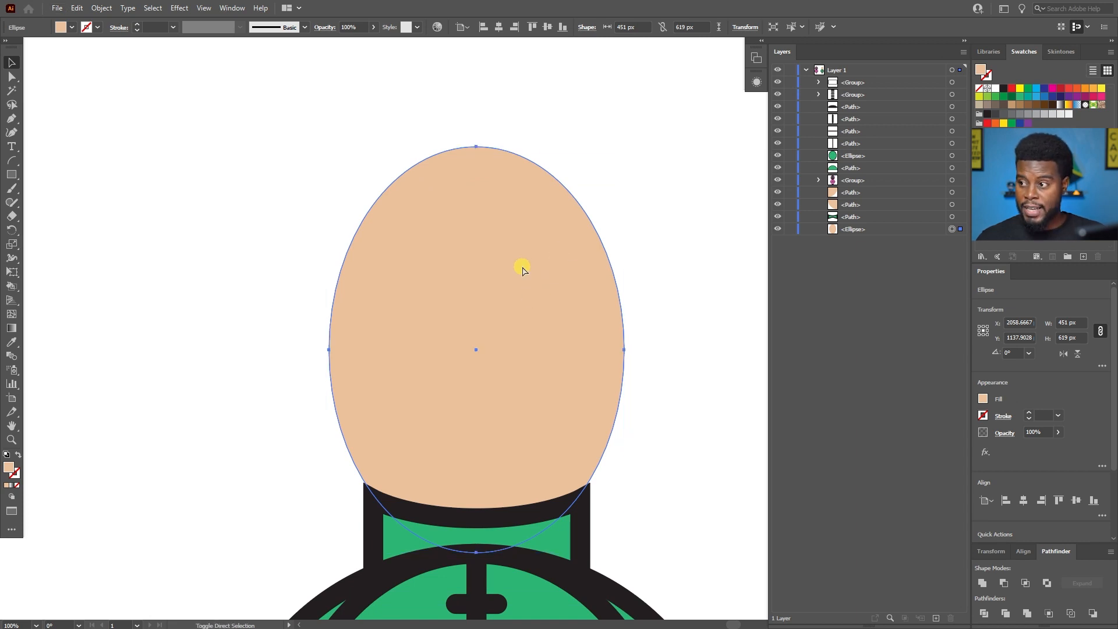
pyautogui.hotkey('ctrl', 'shift', ']')
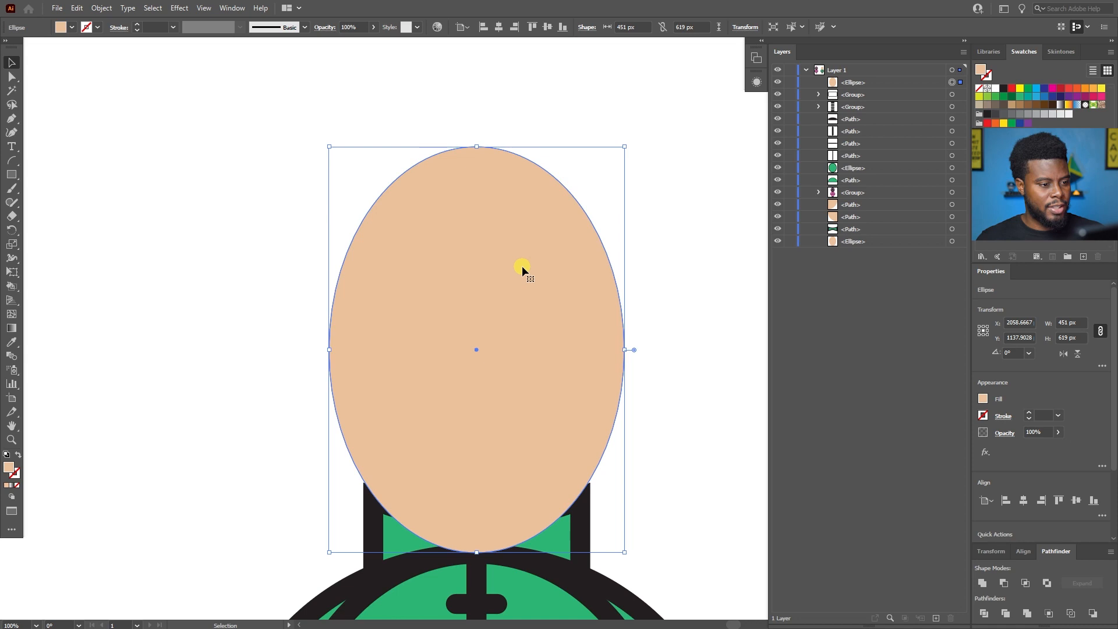
# Convert the front ellipse's bottom anchor point to a corner and delete it, keeping only the upper half.
pyautogui.scroll(1, 521, 267)
pyautogui.scroll(-2, 519, 261)
pyautogui.scroll(-1, 518, 261)
pyautogui.scroll(-1, 518, 264)
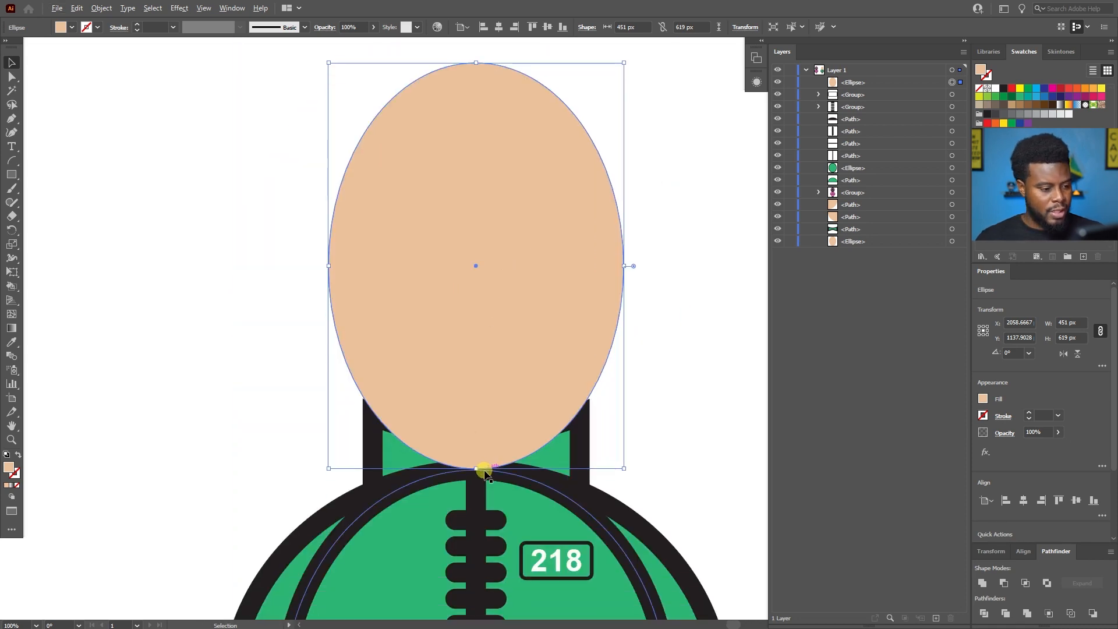
pyautogui.scroll(1, 485, 473)
pyautogui.scroll(2, 468, 460)
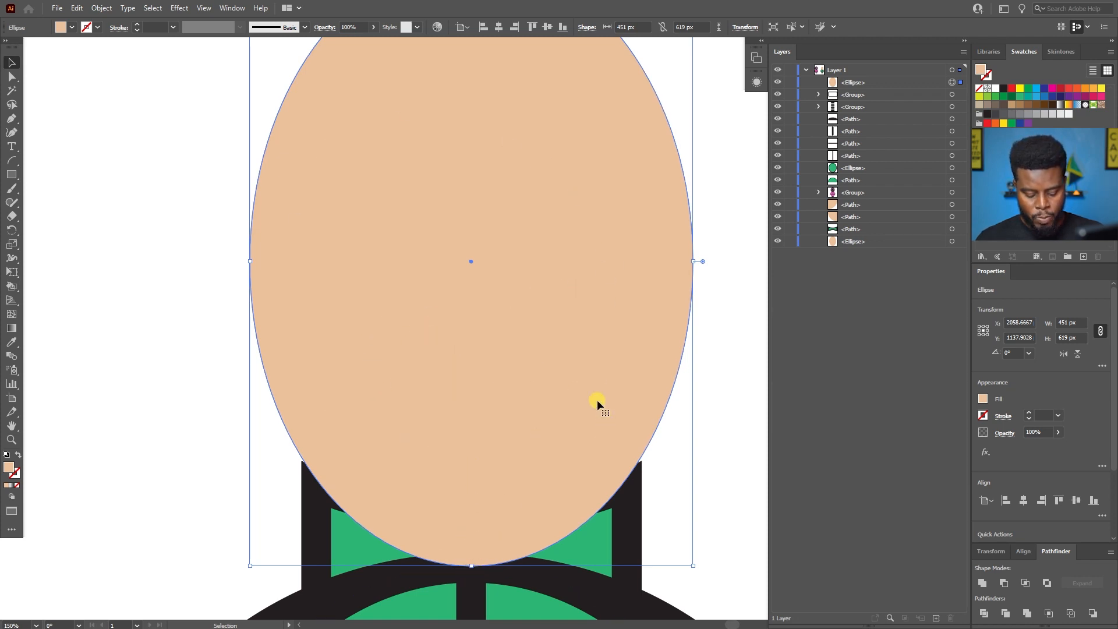
pyautogui.hotkey('shift', 'c')
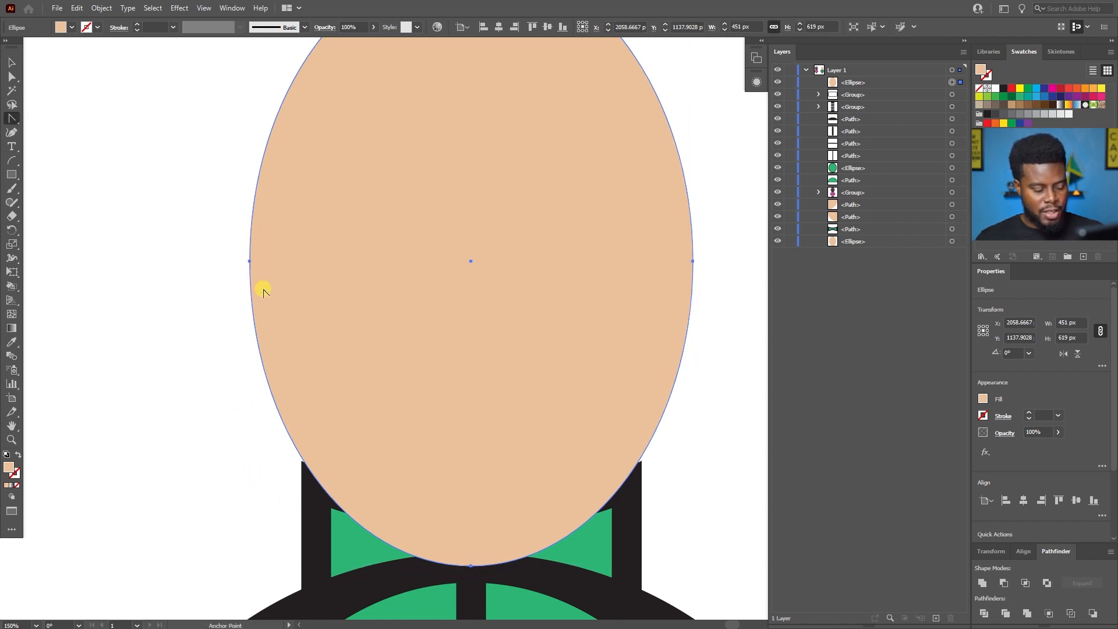
pyautogui.click(471, 566)
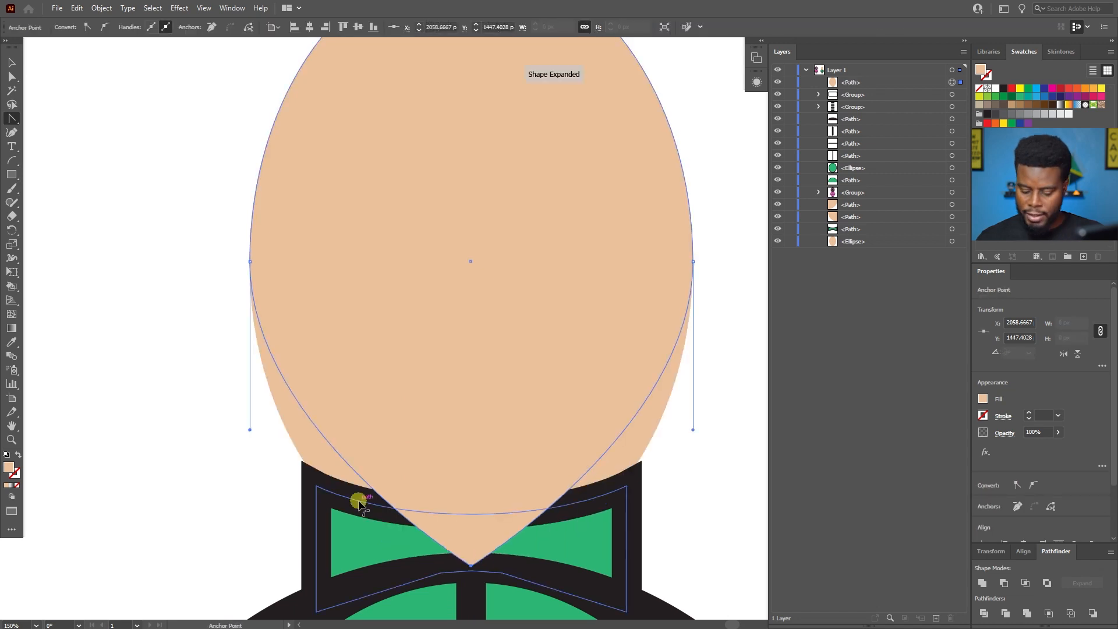
pyautogui.press('Delete')
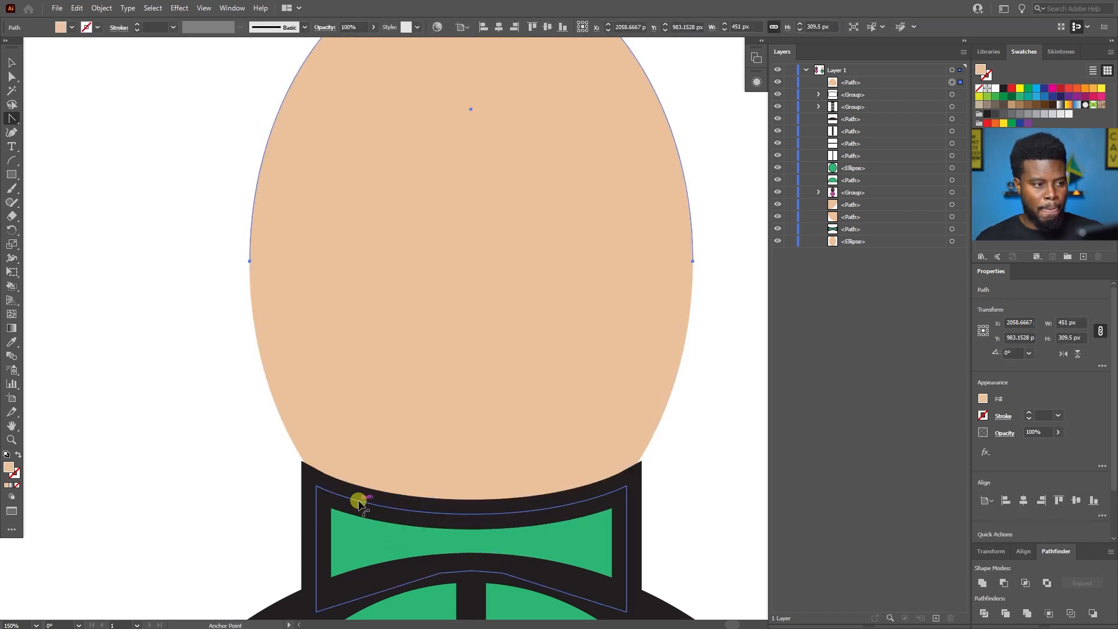
# Join the two open ends of the upper half-ellipse with a straight bottom edge.
pyautogui.scroll(5, 356, 501)
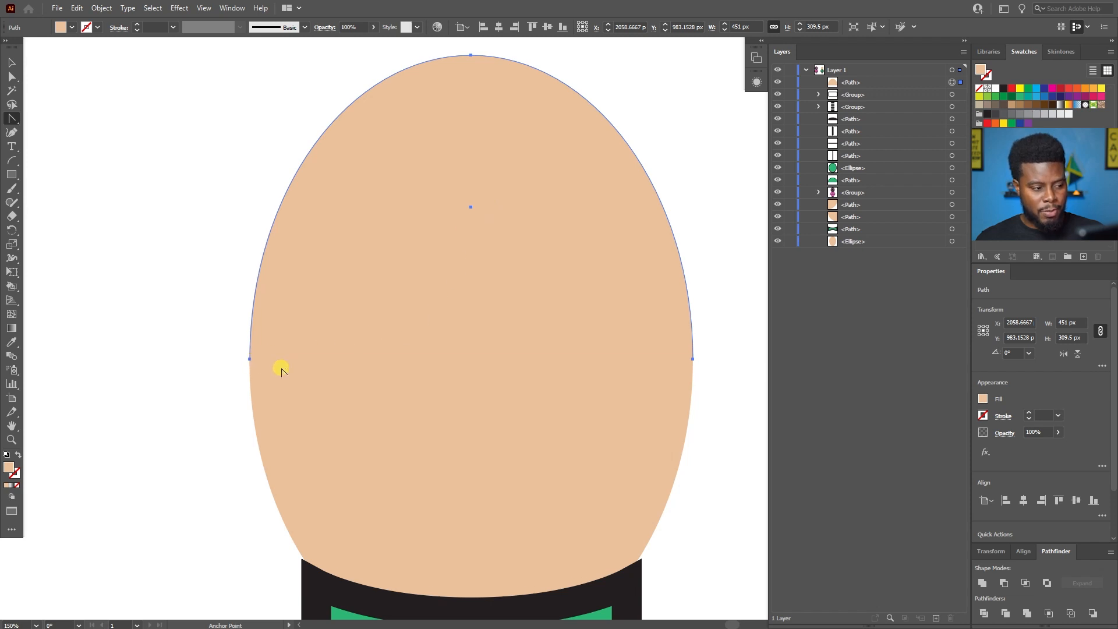
pyautogui.scroll(1, 282, 372)
pyautogui.scroll(1, 292, 373)
pyautogui.hscroll(2, 267, 374)
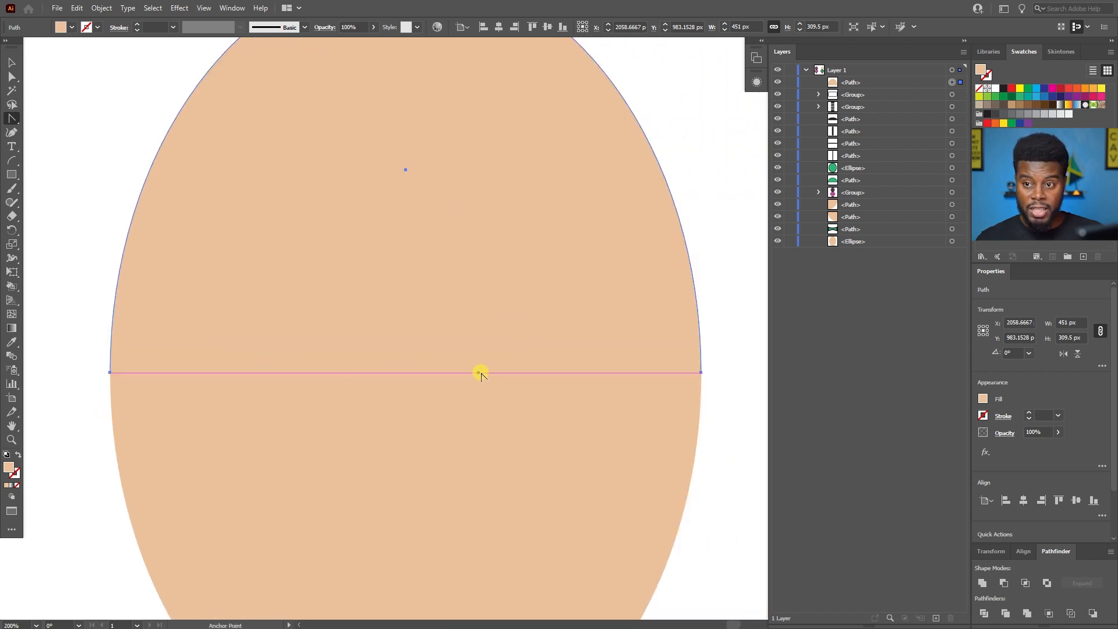
pyautogui.rightClick(389, 193)
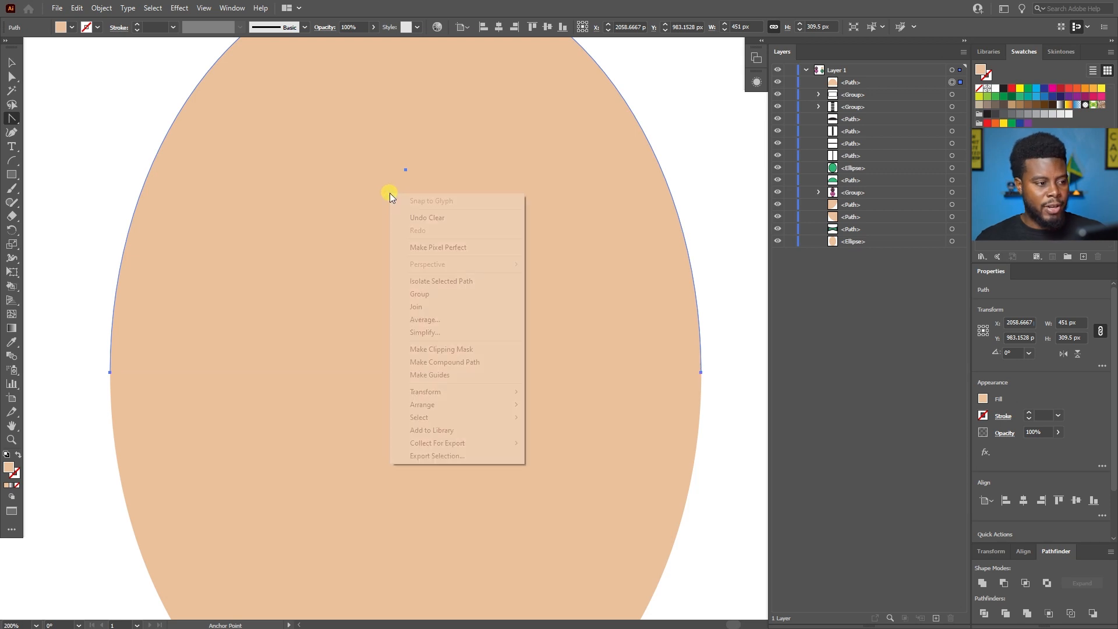
pyautogui.click(438, 307)
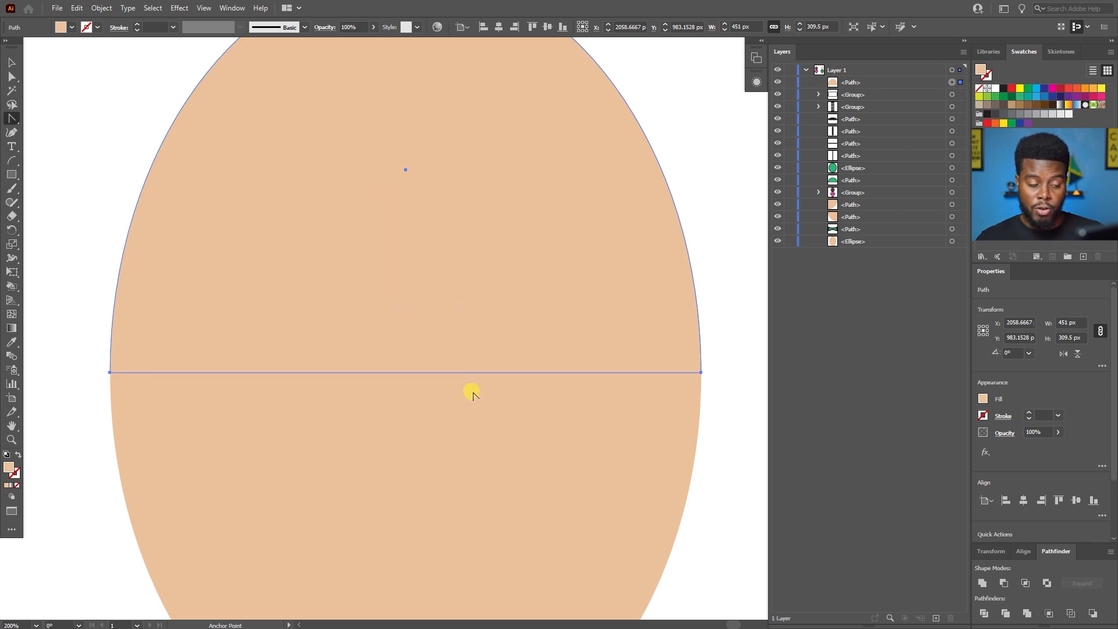
# Fill the closed half-ellipse with the black swatch as the character's hair and deselect it.
pyautogui.scroll(4, 623, 362)
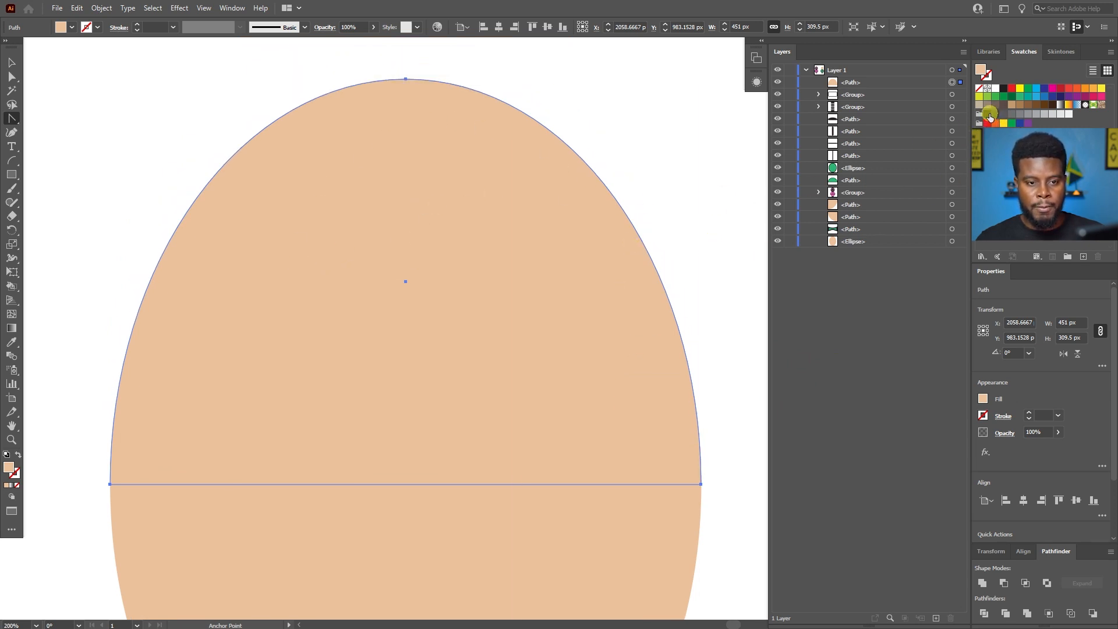
pyautogui.click(1004, 89)
pyautogui.hotkey('ctrl', '0')
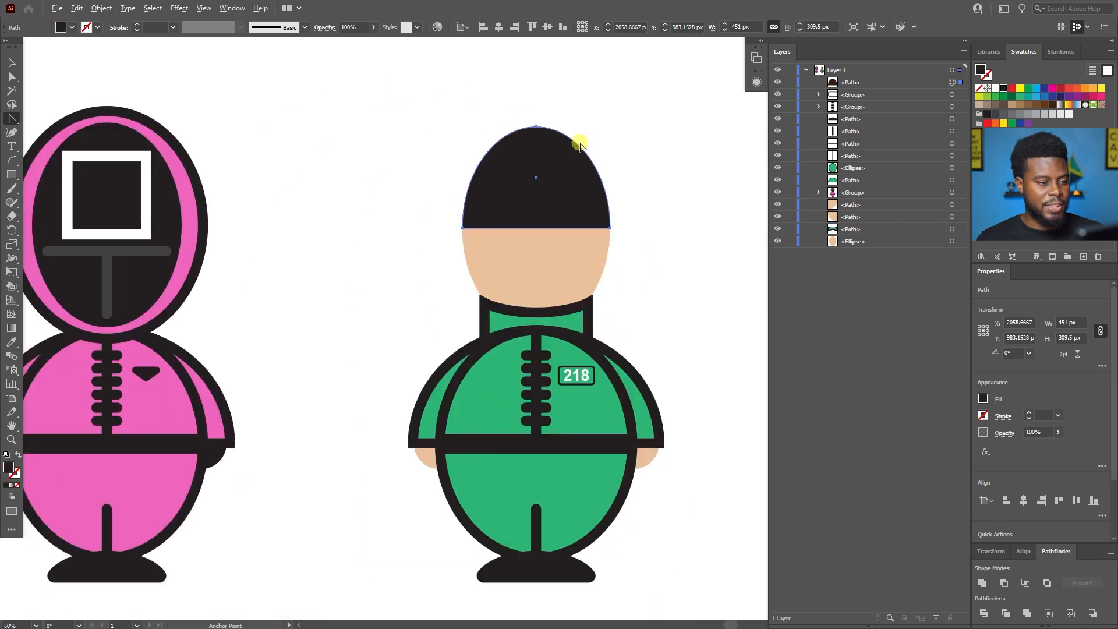
pyautogui.press('v')
pyautogui.click(671, 162)
pyautogui.scroll(3, 605, 163)
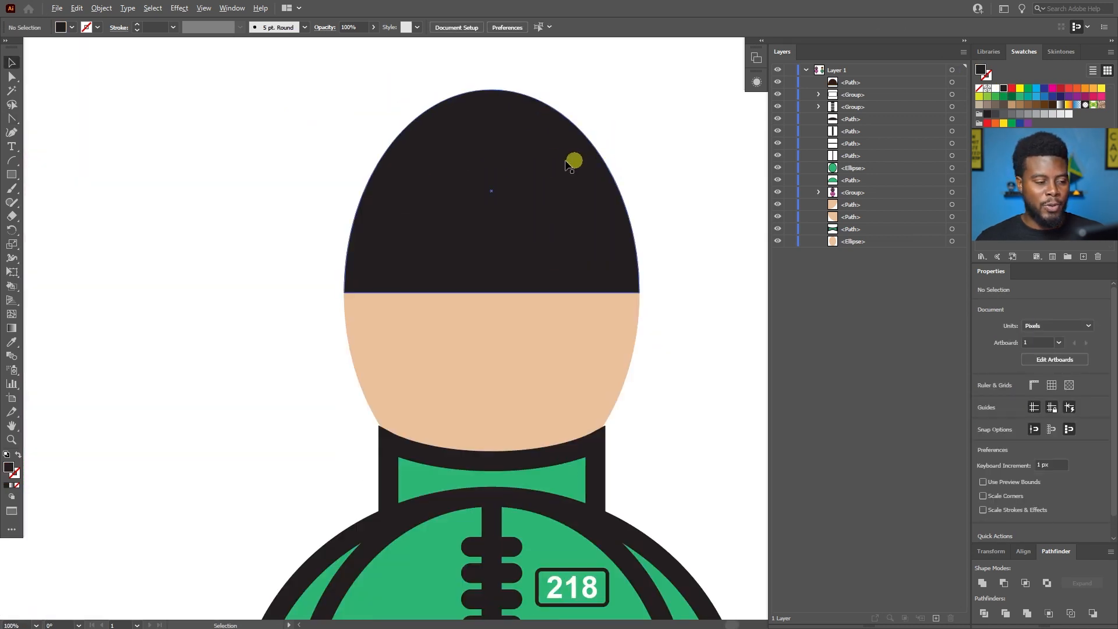
pyautogui.scroll(-4, 512, 182)
pyautogui.scroll(3, 488, 181)
pyautogui.scroll(-2, 488, 180)
pyautogui.scroll(1, 490, 181)
pyautogui.scroll(1, 469, 224)
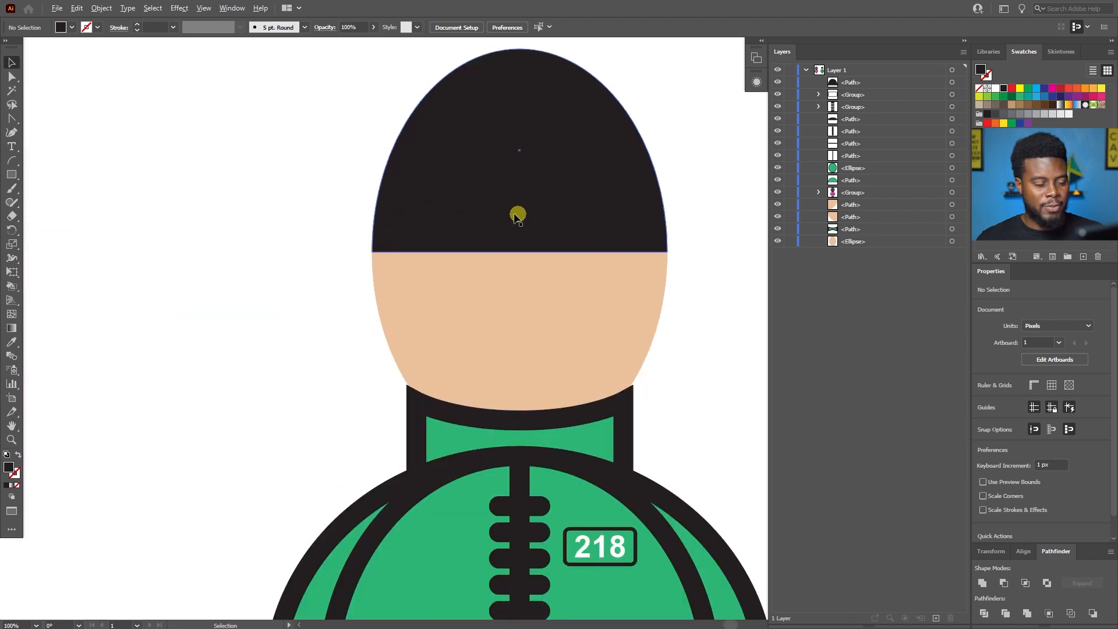
pyautogui.hscroll(5, 500, 206)
pyautogui.scroll(4, 454, 217)
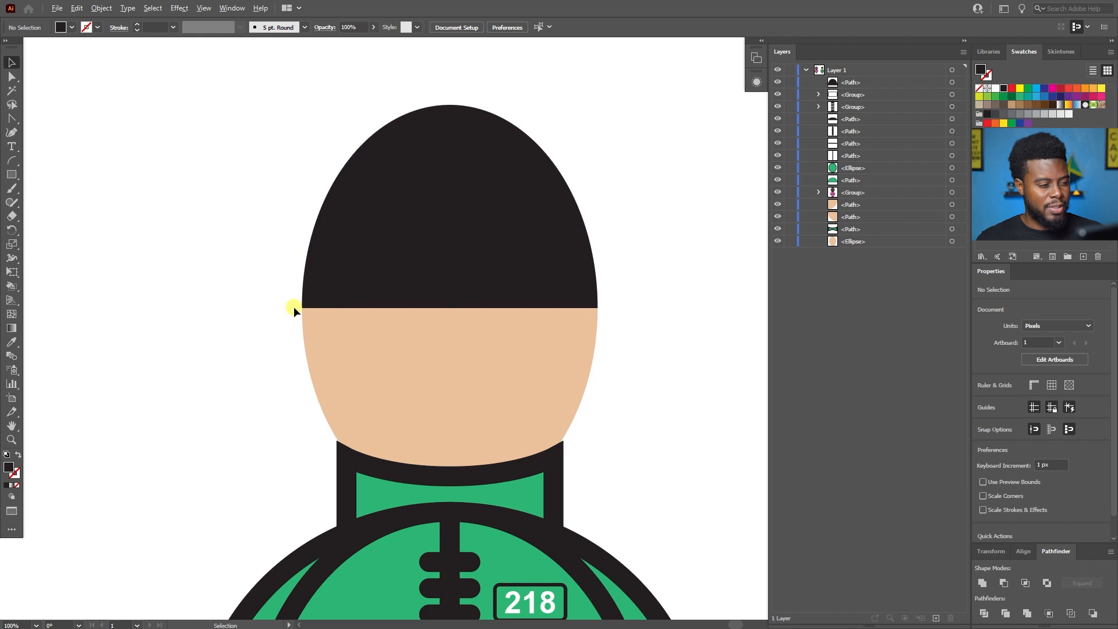
# Try to erase the lower part of the black hair with a large eraser while nothing is selected, and undo it.
pyautogui.scroll(1, 295, 306)
pyautogui.hscroll(5, 294, 303)
pyautogui.hscroll(5, 294, 302)
pyautogui.hotkey('shift', 'e')
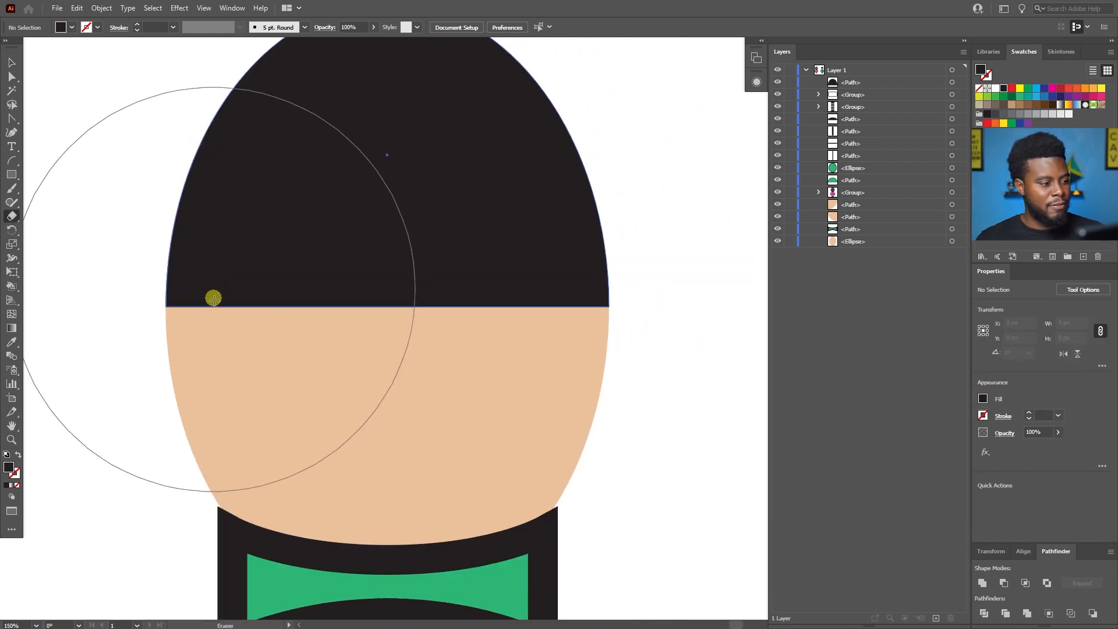
pyautogui.scroll(-1, 244, 425)
pyautogui.moveTo(248, 418)
pyautogui.mouseDown()
pyautogui.moveTo(194, 404)
pyautogui.moveTo(180, 426)
pyautogui.moveTo(315, 428)
pyautogui.mouseUp()
pyautogui.hotkey('ctrl', 'z')
pyautogui.press('v')
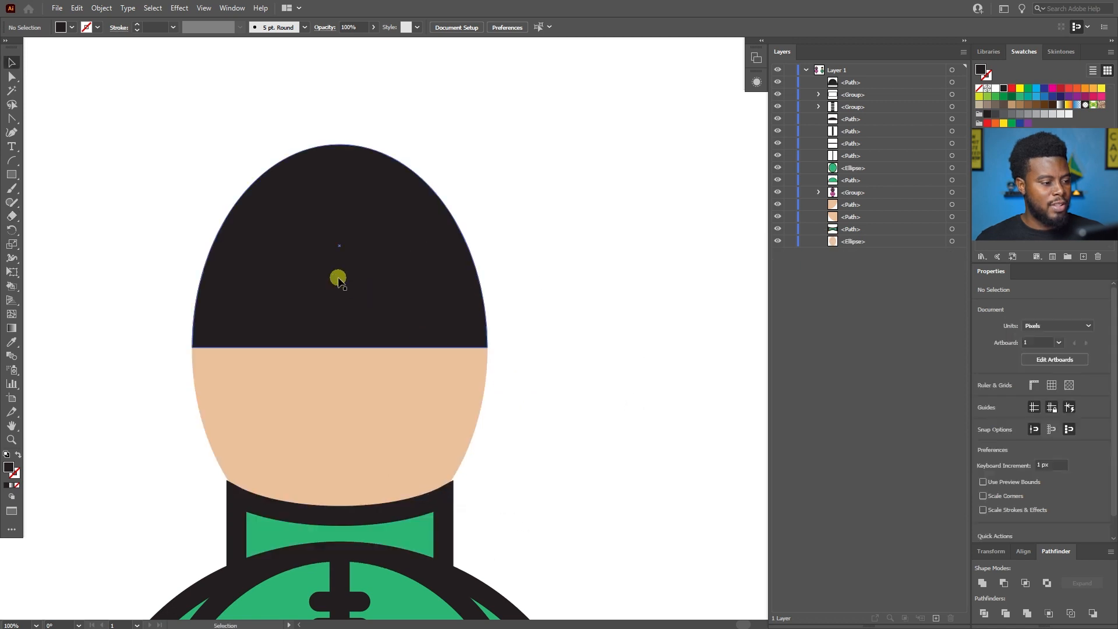
# Erase a straight strip along the bottom of only the black hair shape, leaving it about 439 px wide and 239 px tall.
pyautogui.click(335, 289)
pyautogui.hotkey('shift', 'e')
pyautogui.moveTo(189, 434); pyautogui.dragTo(519, 438)
pyautogui.press('v')
pyautogui.hscroll(-1, 364, 340)
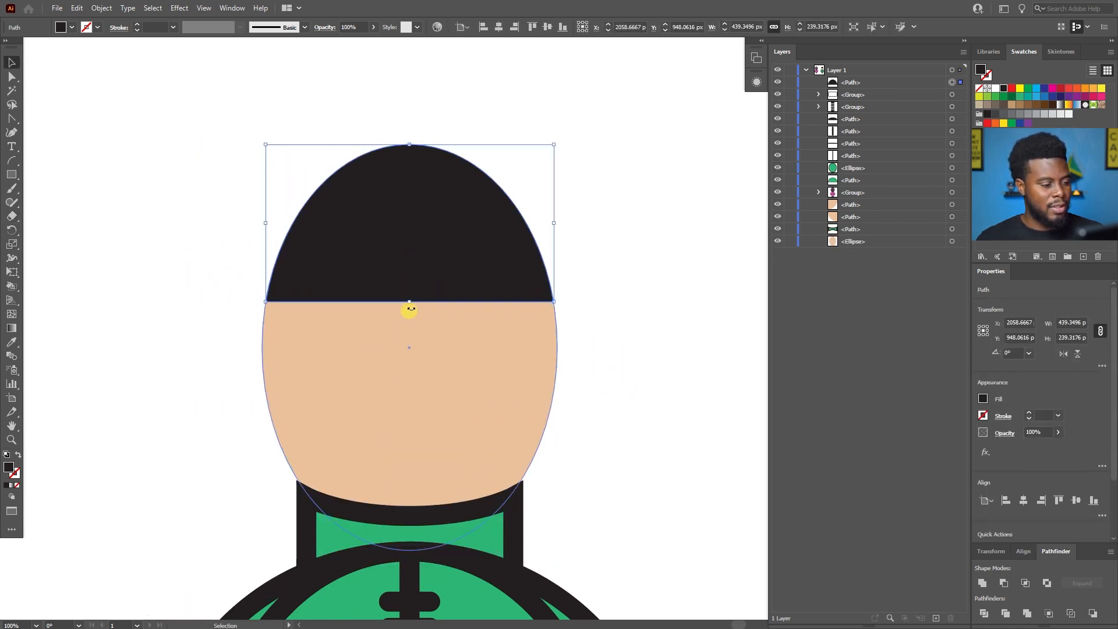
# Try to round the lower corners of the black hair shape, and undo it.
pyautogui.scroll(-4, 430, 265)
pyautogui.scroll(3, 449, 260)
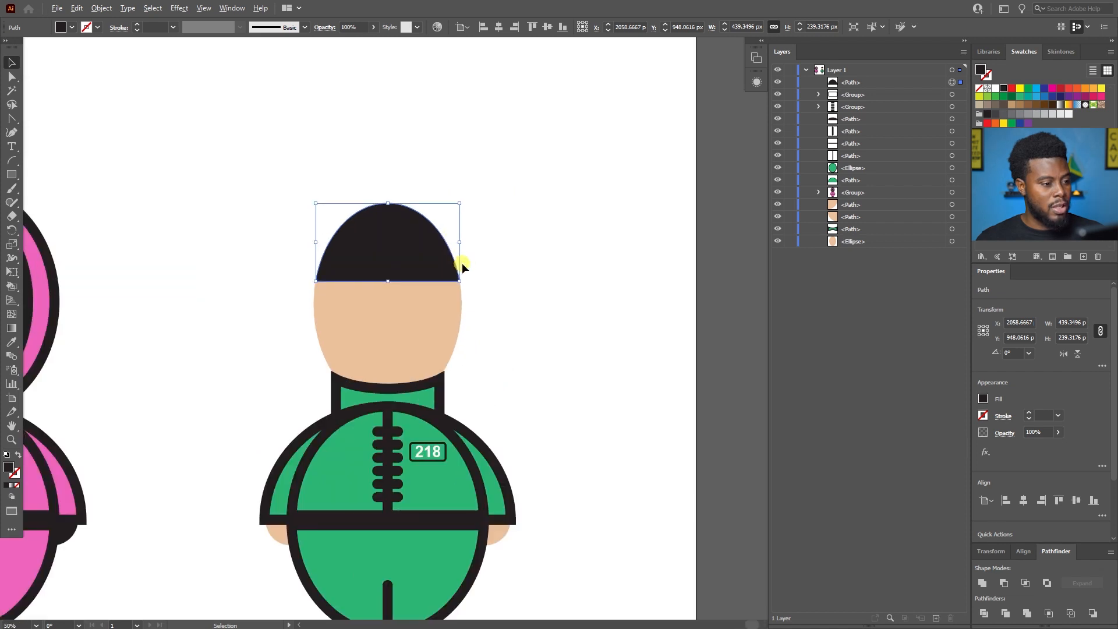
pyautogui.press('a')
pyautogui.press('v')
pyautogui.scroll(1, 462, 266)
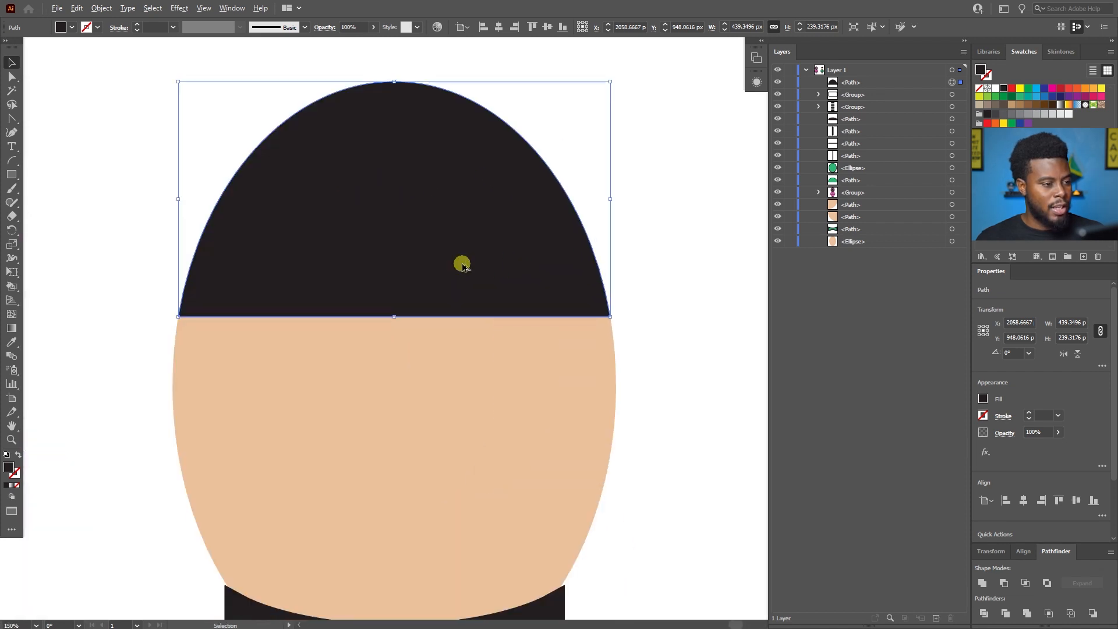
pyautogui.press('a')
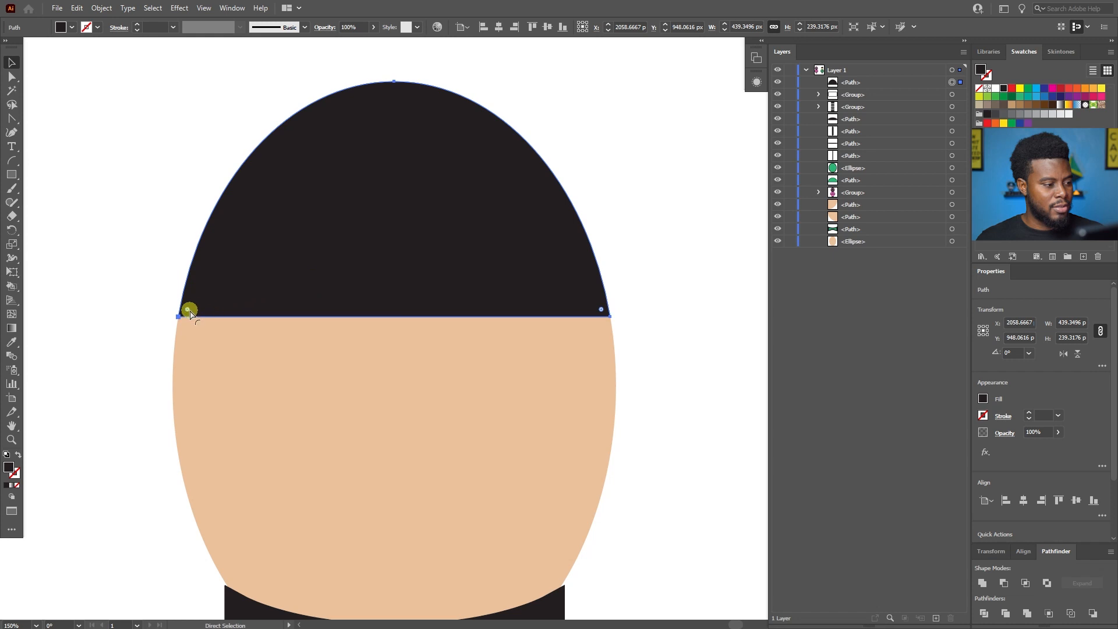
pyautogui.moveTo(191, 314); pyautogui.dragTo(258, 273)
pyautogui.hotkey('ctrl', 'z')
# Widen the black hair symmetrically to about 471 px, extend its lower edge to a height of about 252 px, and deselect it.
pyautogui.press('v')
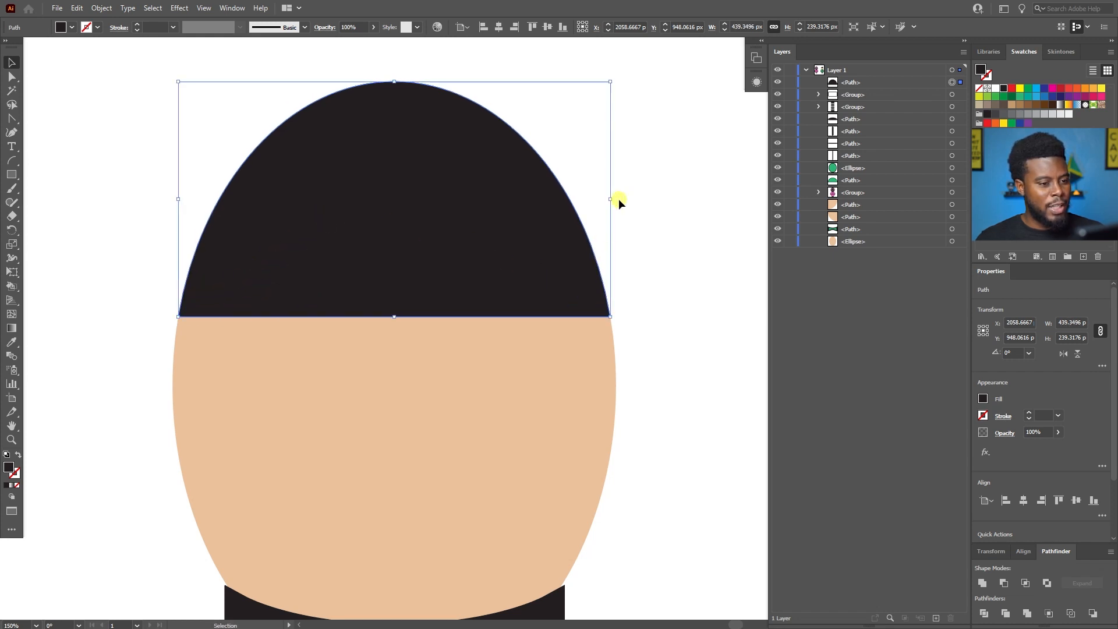
pyautogui.moveTo(609, 201); pyautogui.dragTo(626, 201)
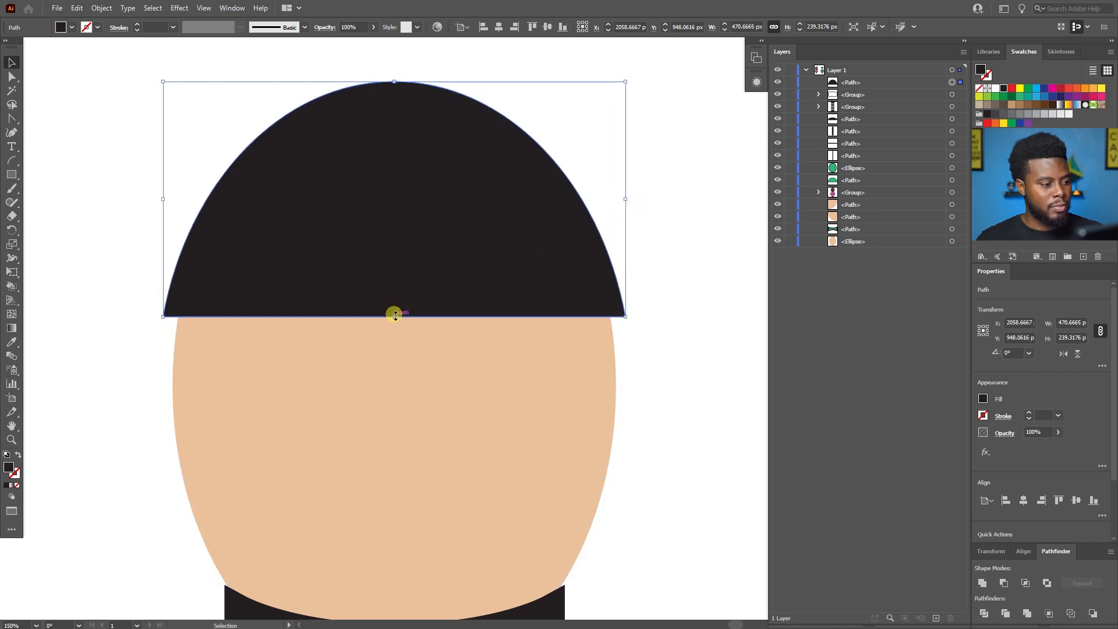
pyautogui.moveTo(395, 315); pyautogui.dragTo(394, 330)
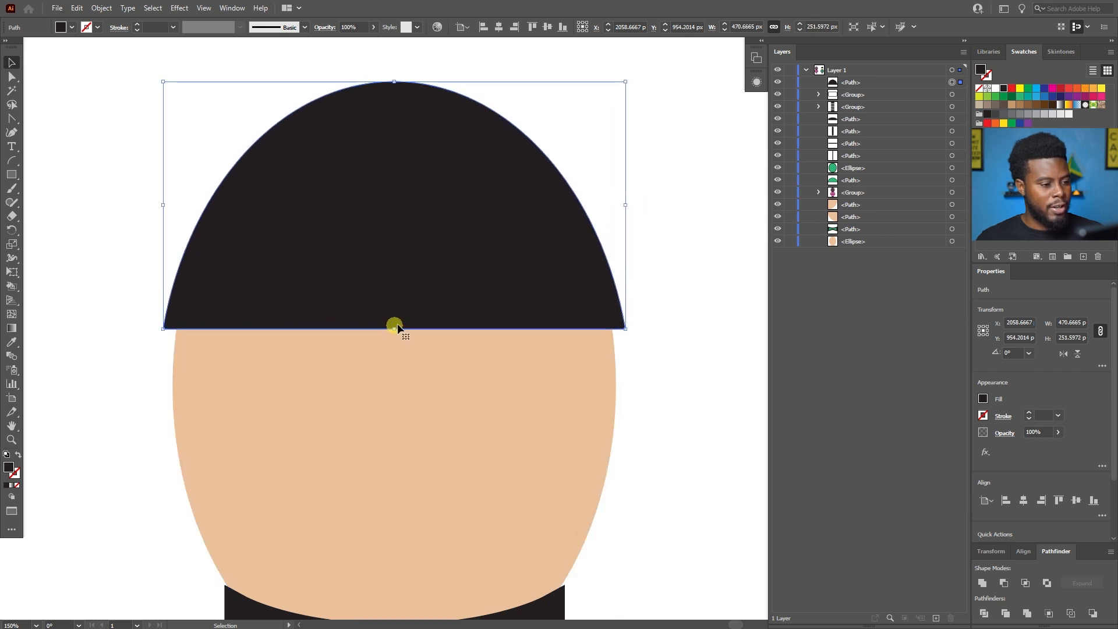
pyautogui.click(675, 355)
# Add two closely spaced anchor points on the straight bottom edge of the hair, right of its centre.
pyautogui.scroll(1, 662, 351)
pyautogui.scroll(-1, 660, 348)
pyautogui.hscroll(-2, 658, 347)
pyautogui.click(555, 302)
pyautogui.scroll(2, 532, 310)
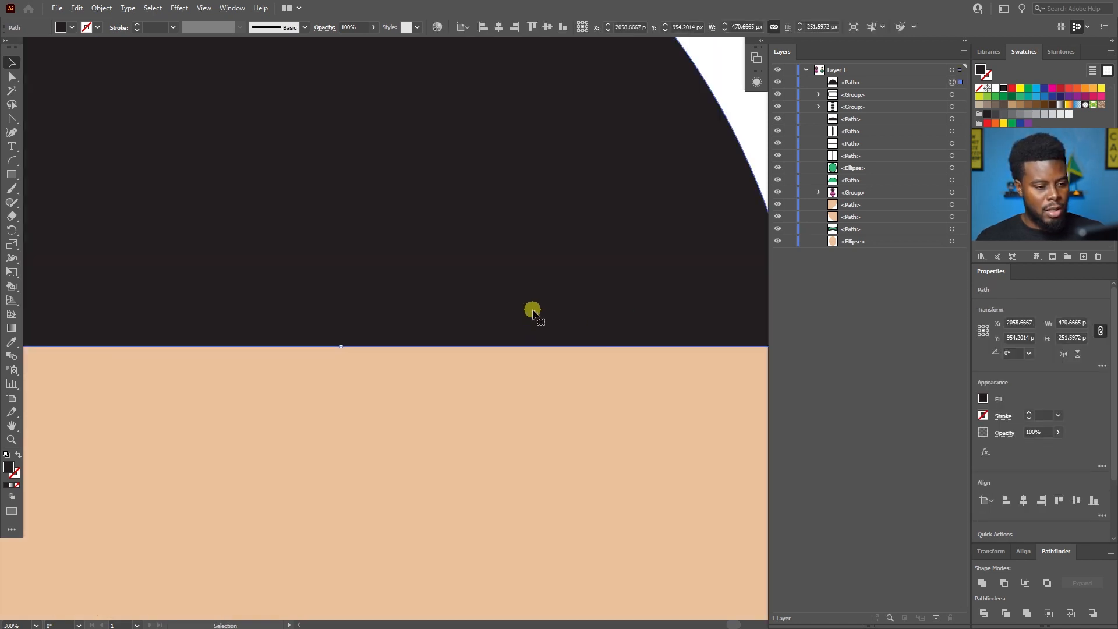
pyautogui.hscroll(2, 532, 309)
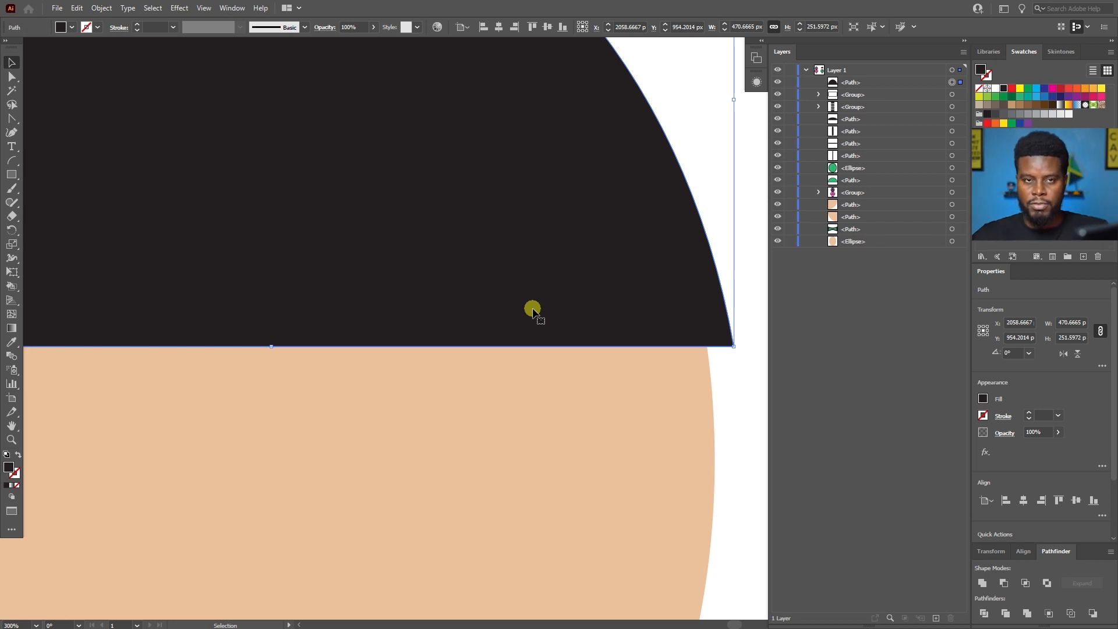
pyautogui.scroll(2, 533, 309)
pyautogui.scroll(-2, 533, 309)
pyautogui.press('p')
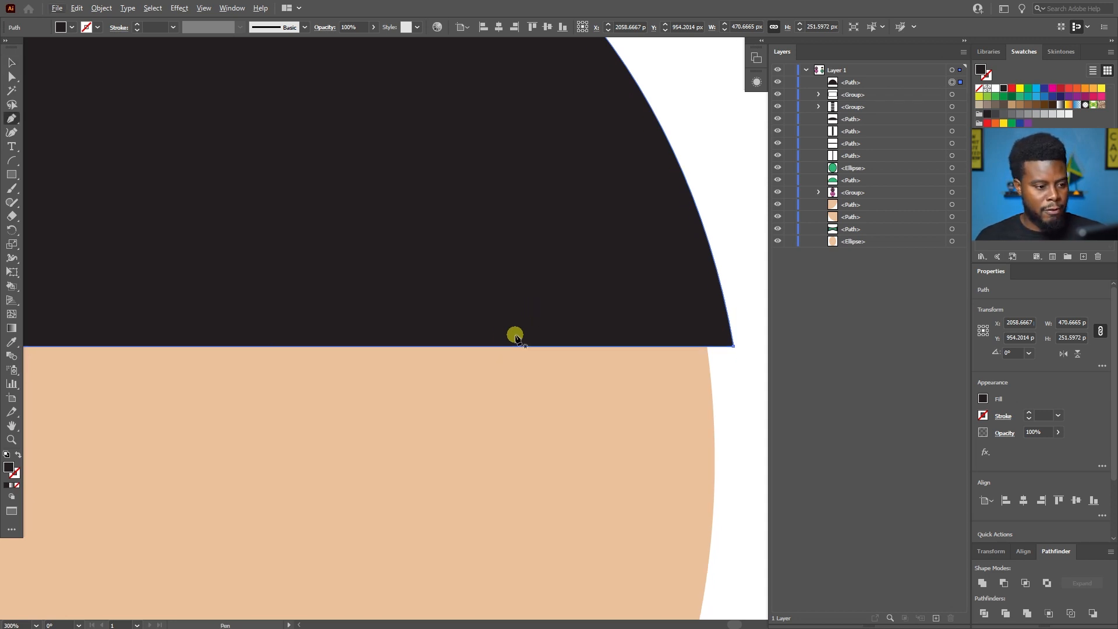
pyautogui.scroll(-2, 489, 349)
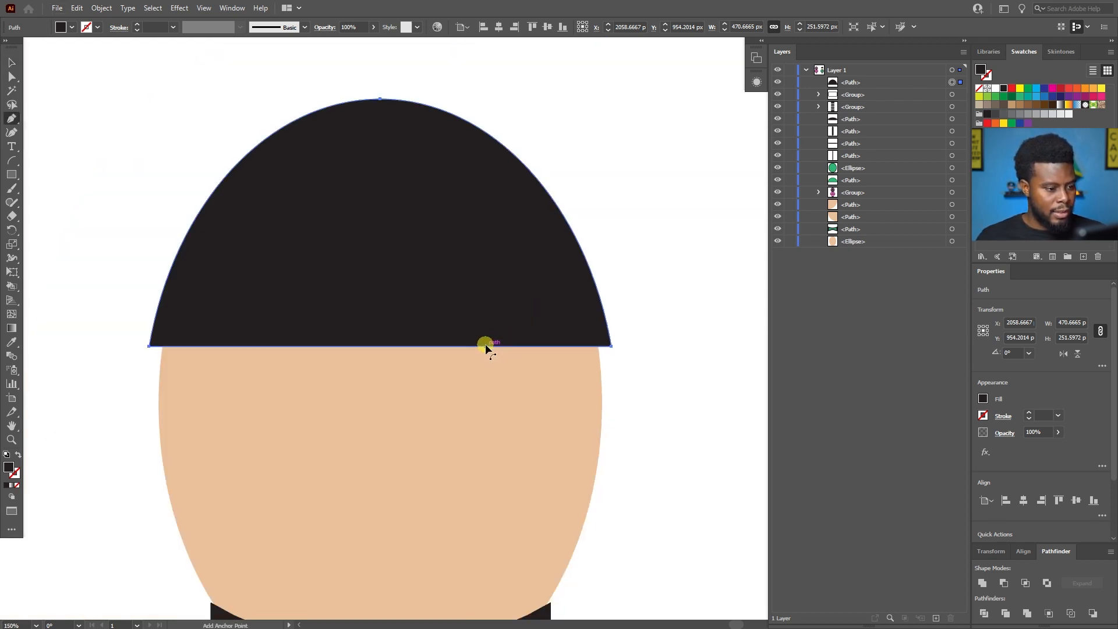
pyautogui.scroll(1, 487, 347)
pyautogui.click(492, 347)
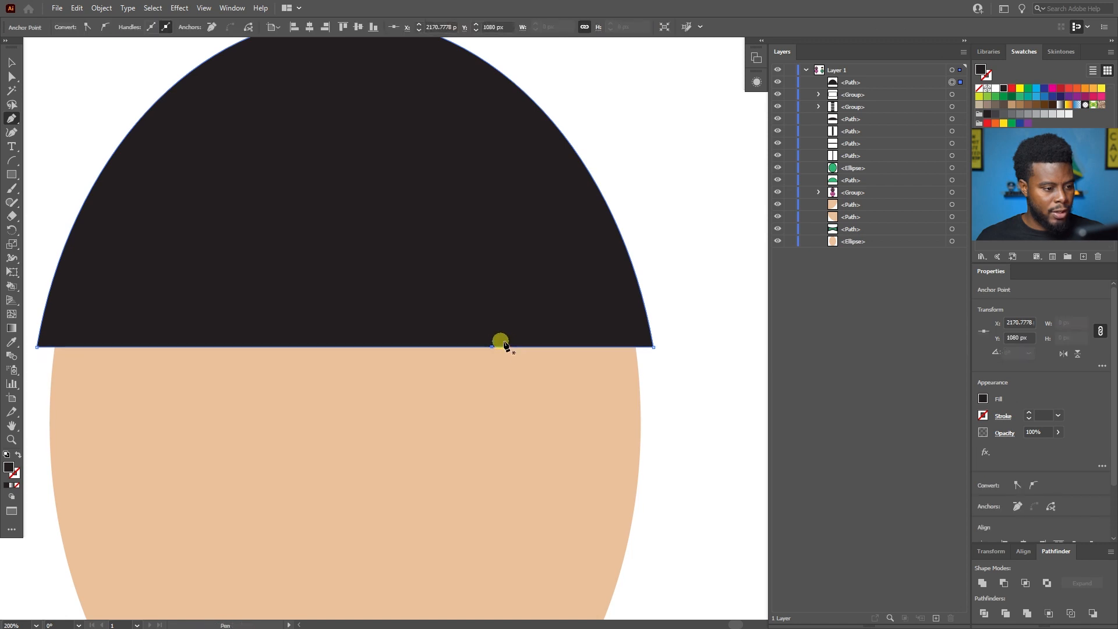
pyautogui.click(528, 347)
# Cut open the hair's bottom edge and extend its right end back inward to about X 2195.5 px, leaving a small gap.
pyautogui.press('c')
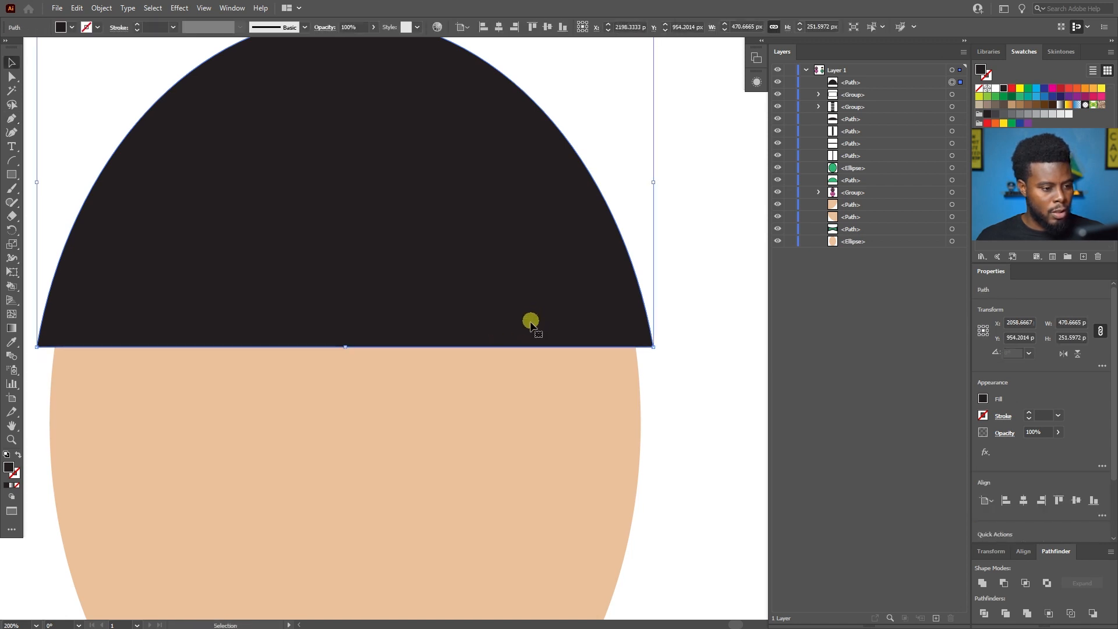
pyautogui.scroll(1, 526, 322)
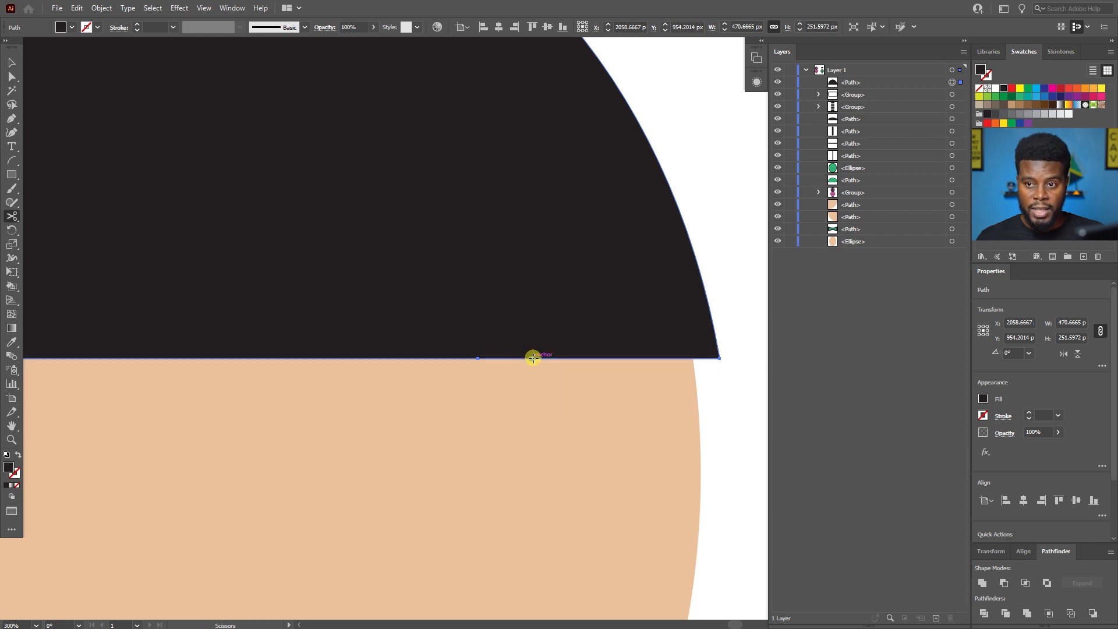
pyautogui.scroll(4, 532, 358)
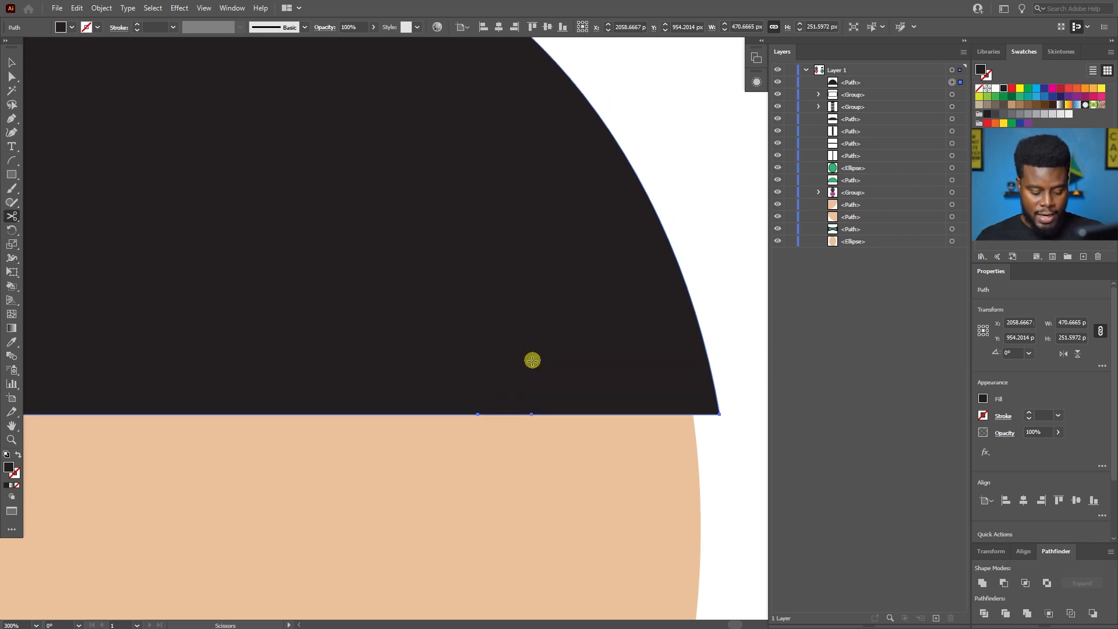
pyautogui.scroll(-3, 531, 360)
pyautogui.hotkey('shift', 'c')
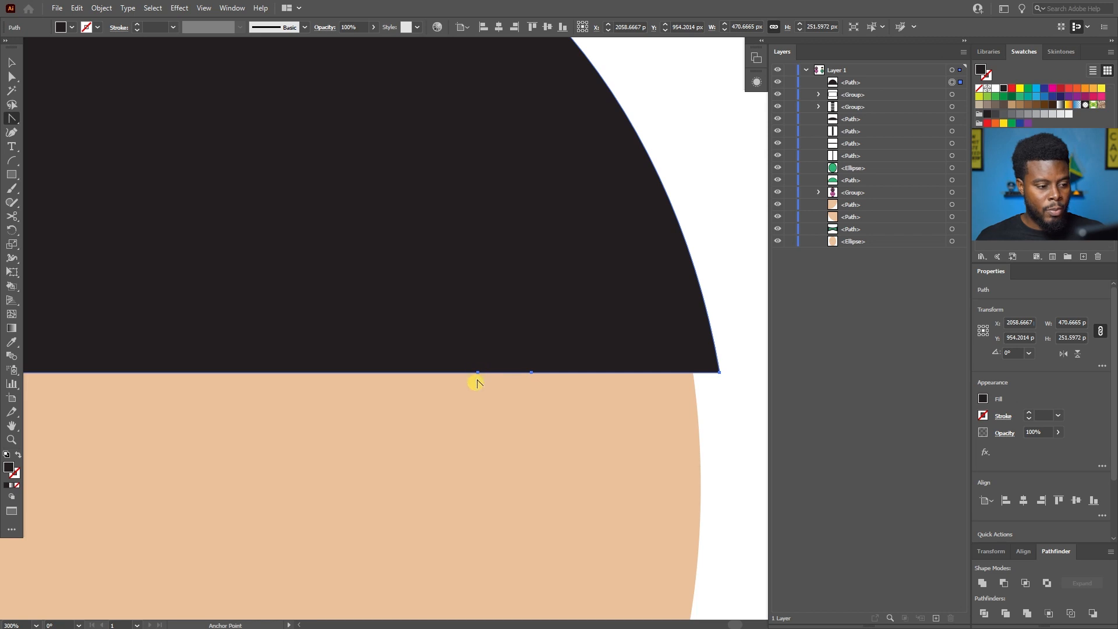
pyautogui.scroll(3, 479, 374)
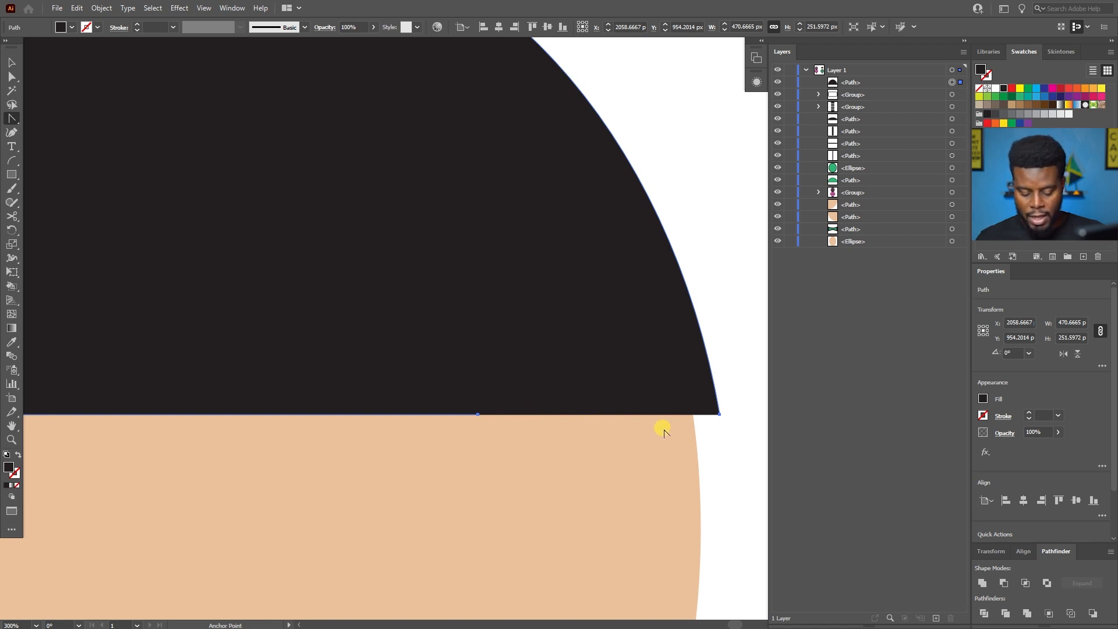
pyautogui.scroll(2, 641, 432)
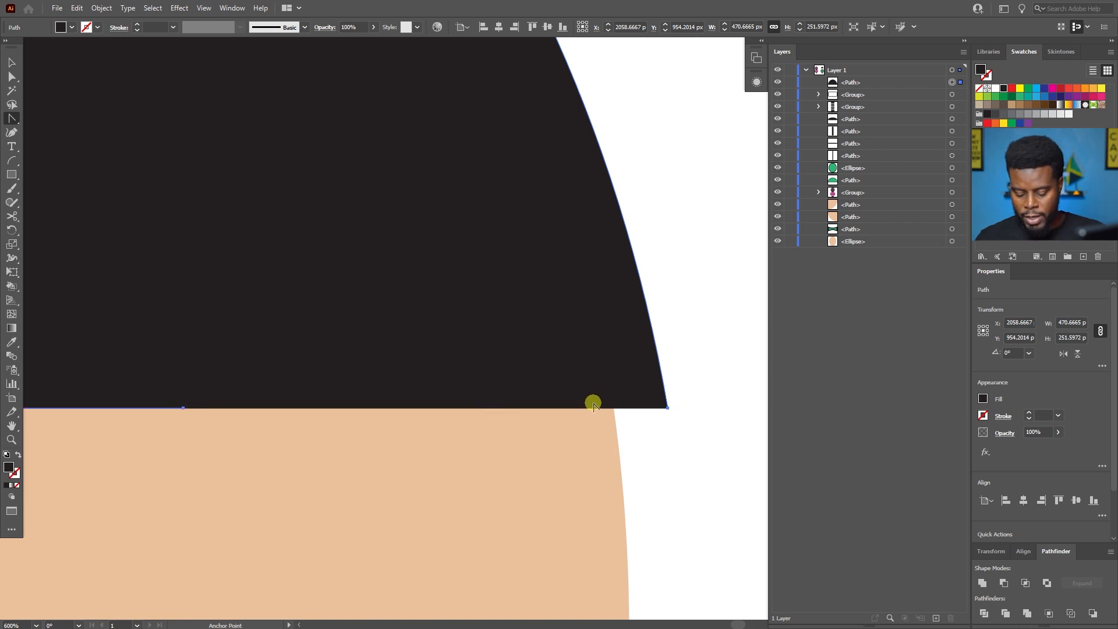
pyautogui.moveTo(668, 411); pyautogui.dragTo(290, 412)
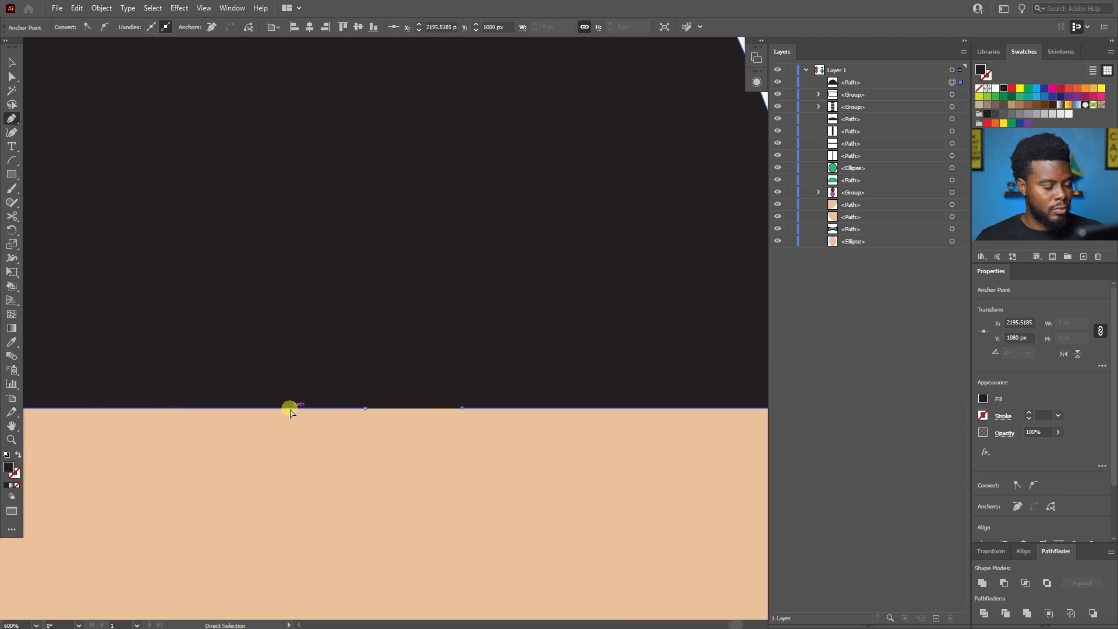
# Draw a curve from the right end of the gap up into the hair to about X 2159 px, Y 1005 px.
pyautogui.scroll(-3, 323, 411)
pyautogui.hscroll(-3, 327, 408)
pyautogui.scroll(1, 576, 408)
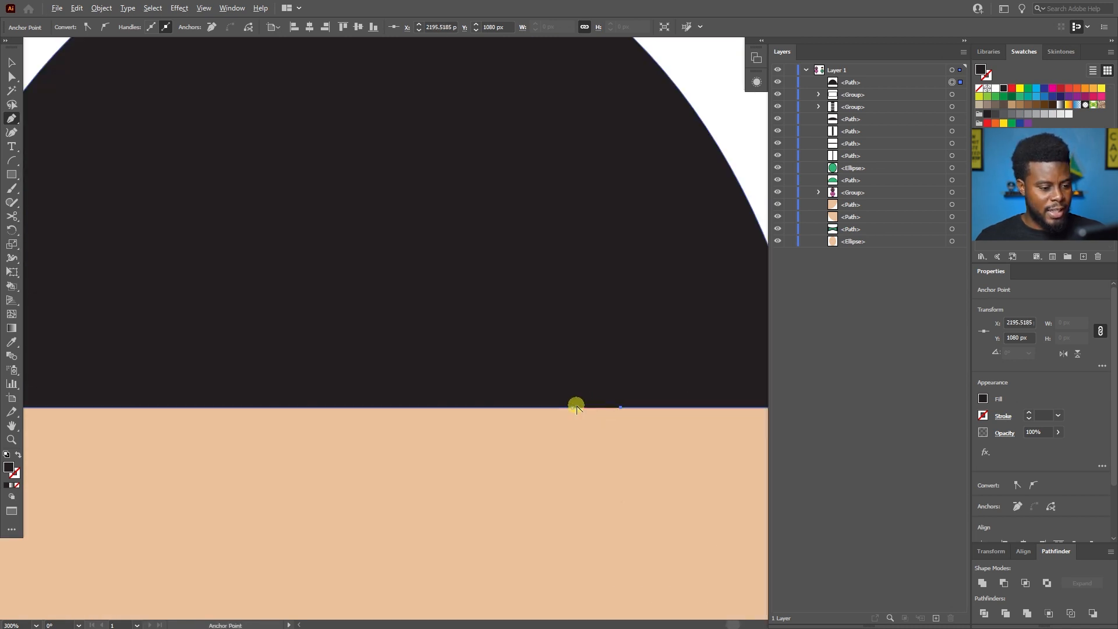
pyautogui.scroll(-1, 580, 406)
pyautogui.click(607, 408)
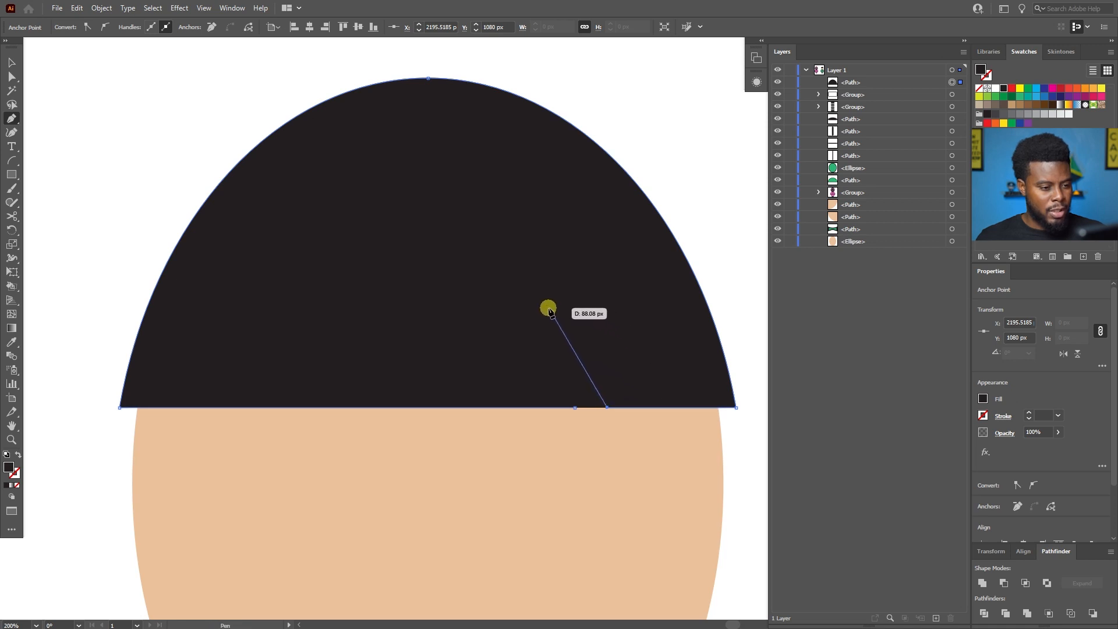
pyautogui.moveTo(559, 309); pyautogui.dragTo(526, 293)
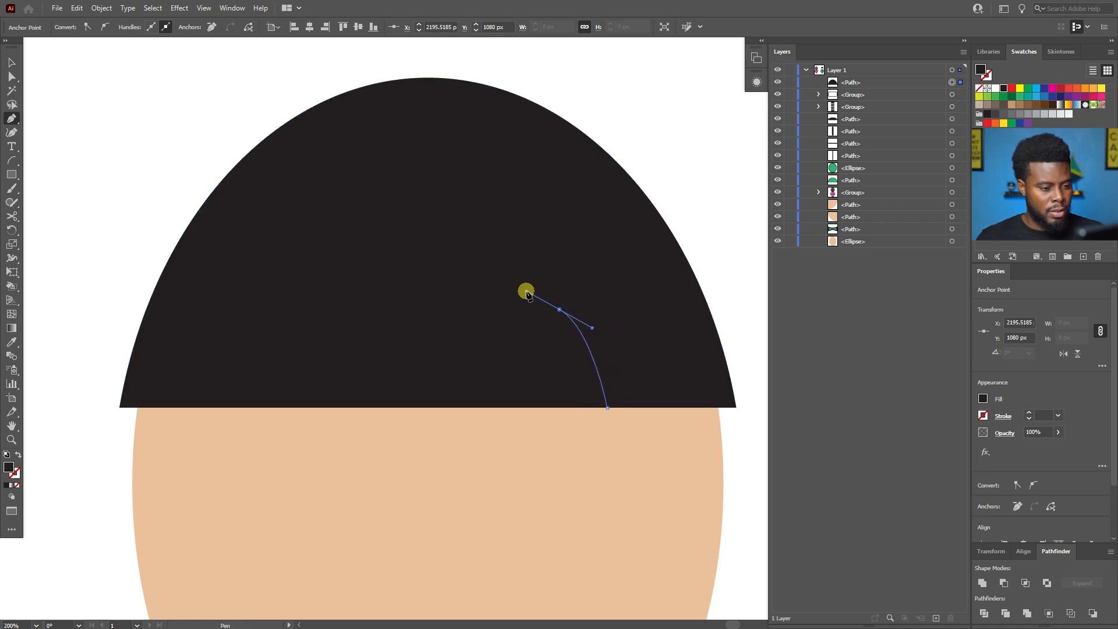
# Close the hair outline with a curved segment from the tip to the gap's left end, forming a narrow pointed notch.
pyautogui.click(574, 407)
pyautogui.scroll(2, 552, 348)
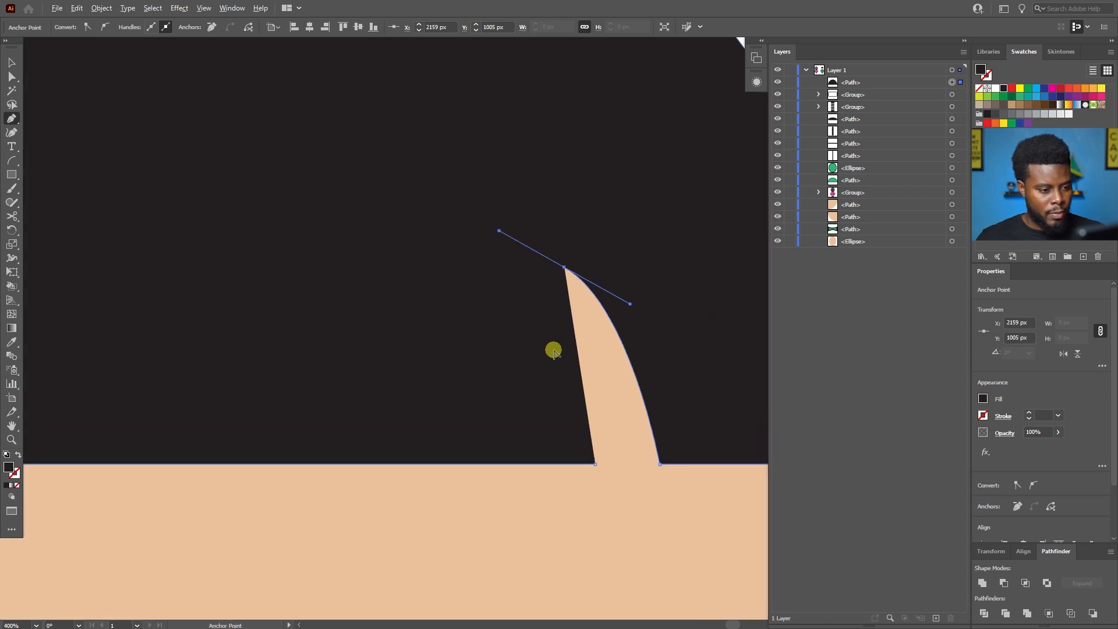
pyautogui.click(563, 268)
pyautogui.moveTo(595, 464); pyautogui.dragTo(572, 540)
pyautogui.press('v')
pyautogui.scroll(-2, 520, 461)
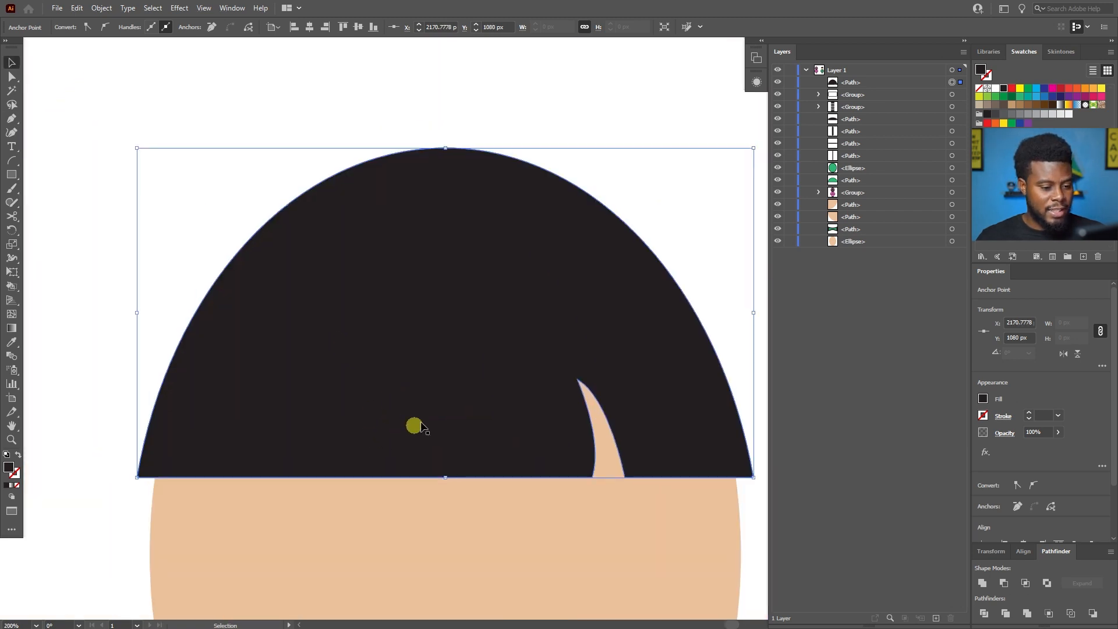
# Slightly round all corners of the hair shape, including the notch's tip and lower corners, and deselect it.
pyautogui.hscroll(1, 408, 420)
pyautogui.press('a')
pyautogui.press('v')
pyautogui.click(106, 229)
pyautogui.click(329, 313)
pyautogui.press('a')
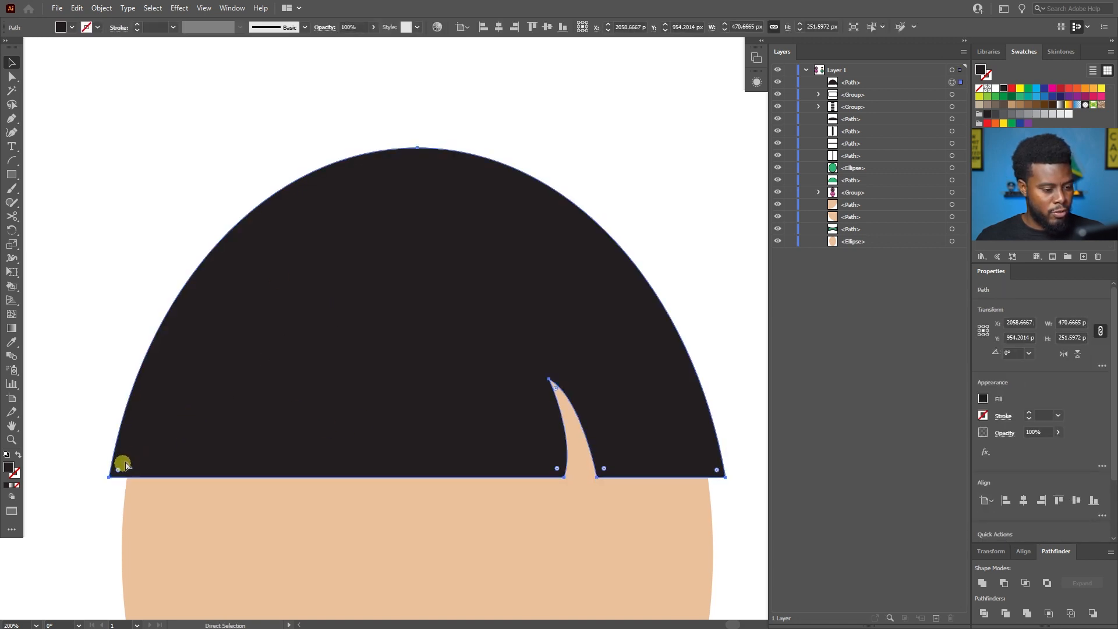
pyautogui.moveTo(121, 475); pyautogui.dragTo(119, 470)
pyautogui.scroll(-2, 136, 460)
pyautogui.hscroll(-10, 434, 456)
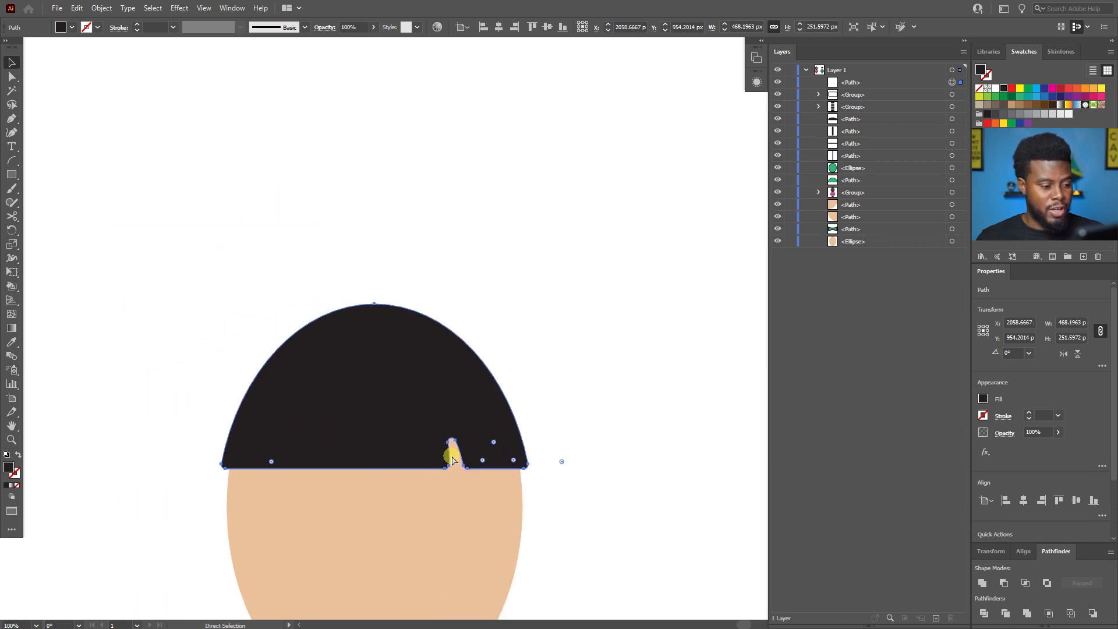
pyautogui.scroll(-8, 489, 436)
pyautogui.scroll(-5, 623, 426)
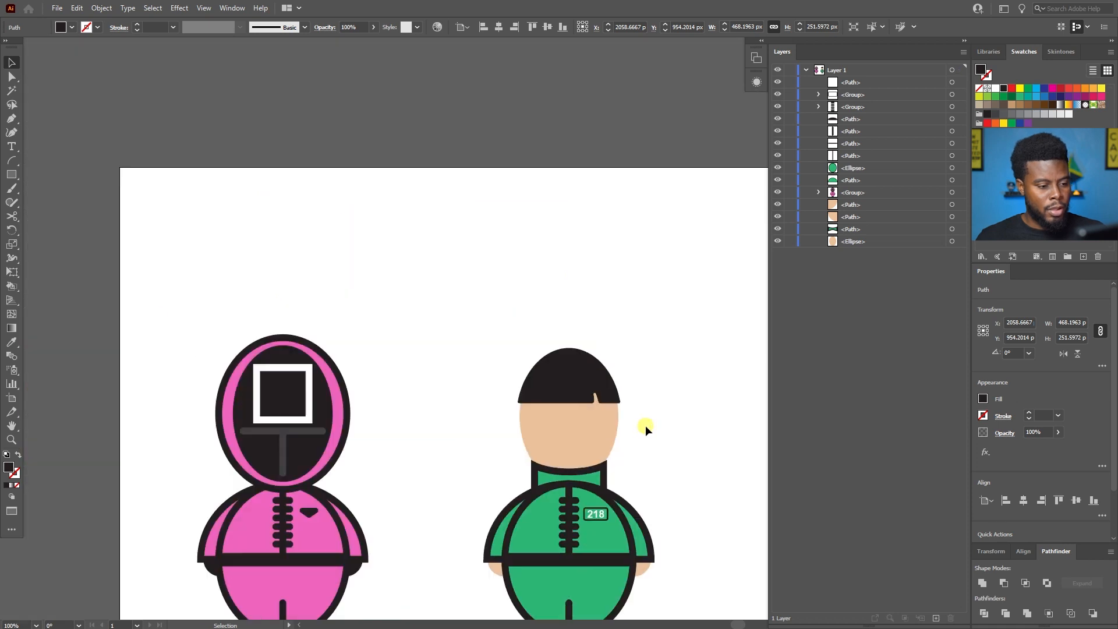
pyautogui.click(646, 425)
# Give the skin-toned face ellipse a 30 pt black stroke and deselect it.
pyautogui.scroll(1, 644, 424)
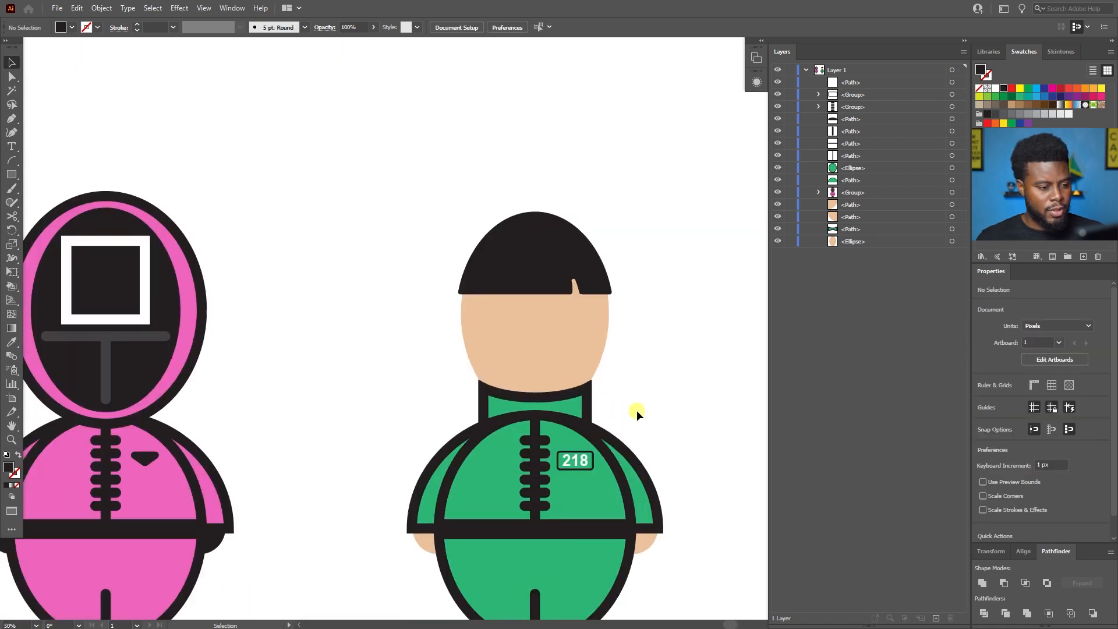
pyautogui.scroll(-3, 637, 410)
pyautogui.hscroll(-3, 635, 413)
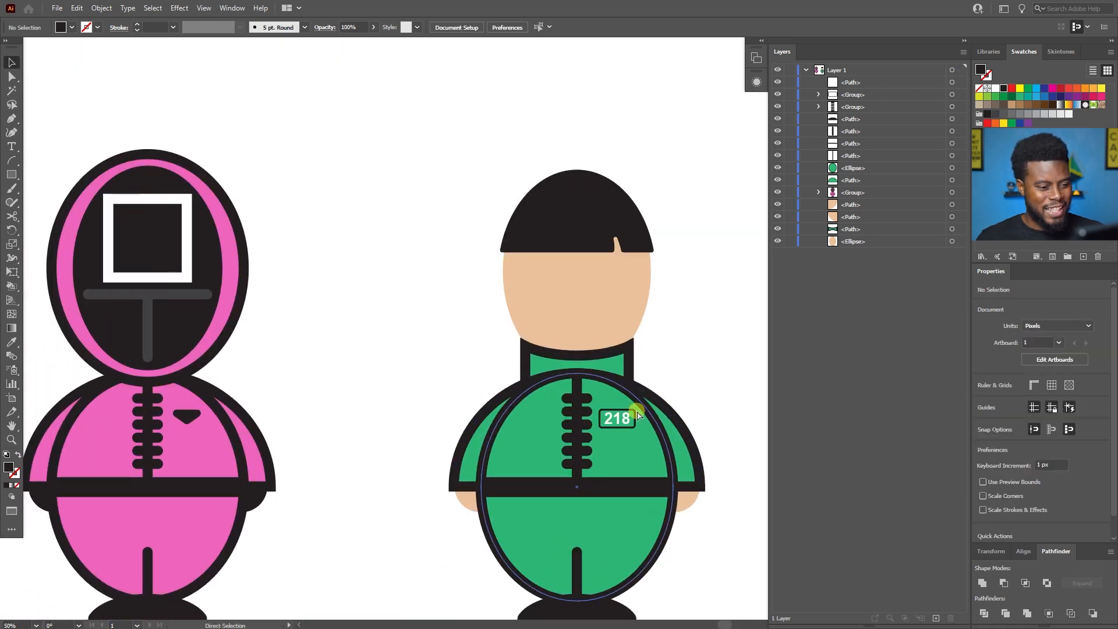
pyautogui.click(602, 273)
pyautogui.click(648, 140)
pyautogui.scroll(1, 643, 173)
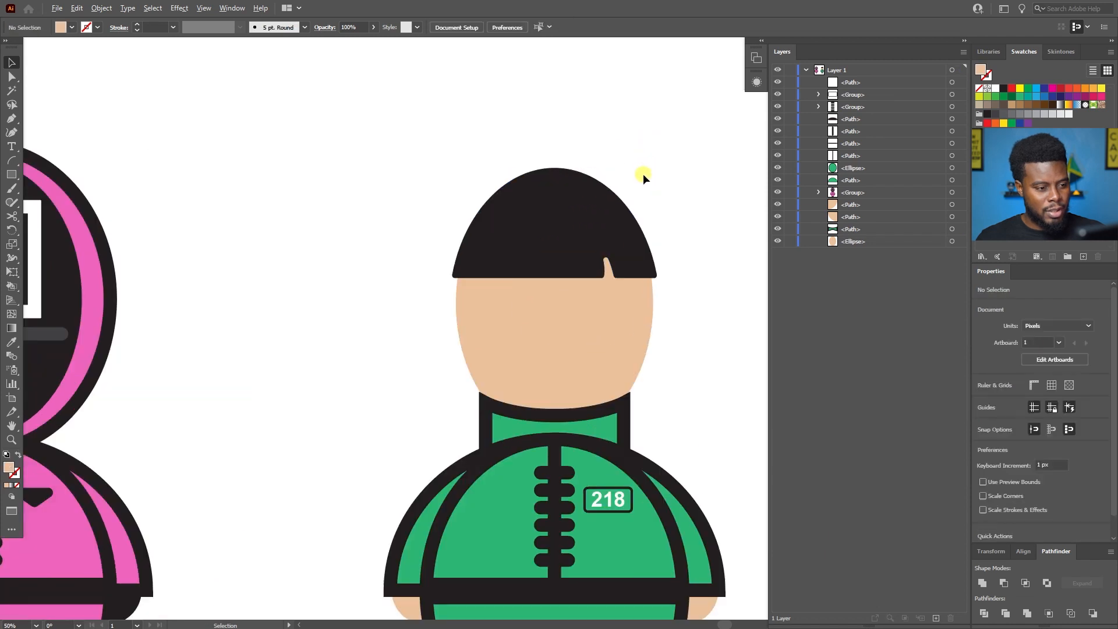
pyautogui.scroll(-1, 643, 173)
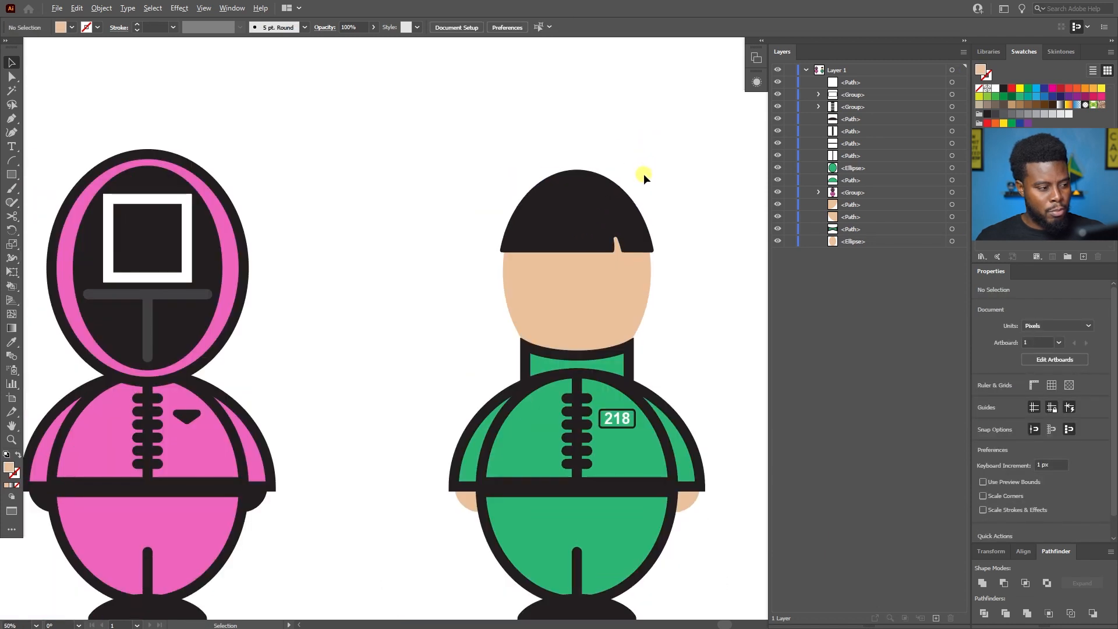
pyautogui.click(631, 289)
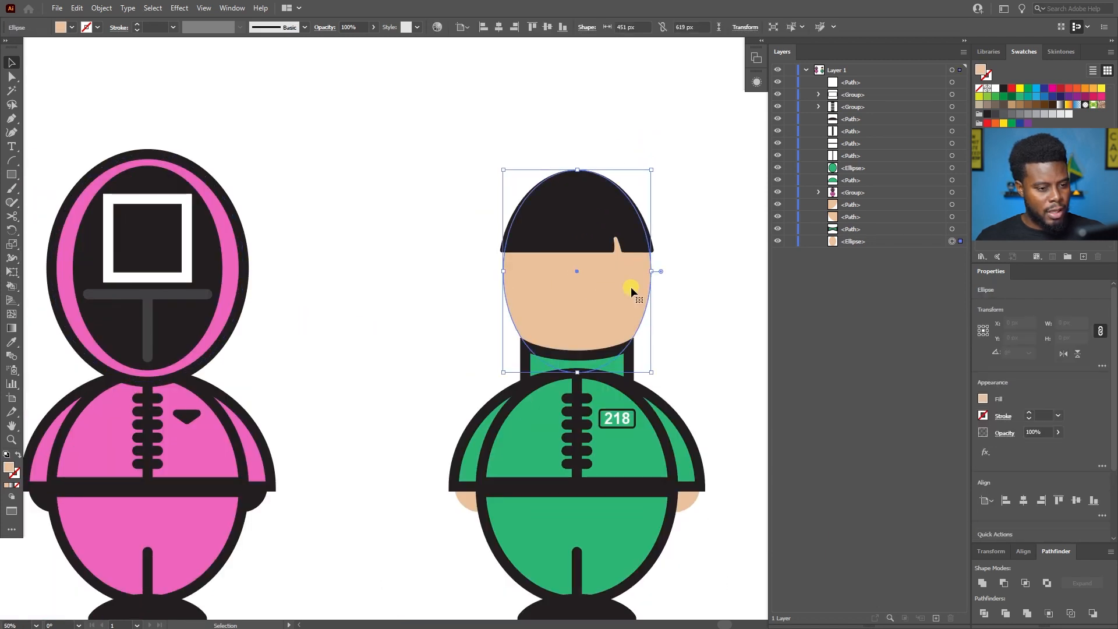
pyautogui.click(1040, 415)
pyautogui.write('30')
pyautogui.press('Return')
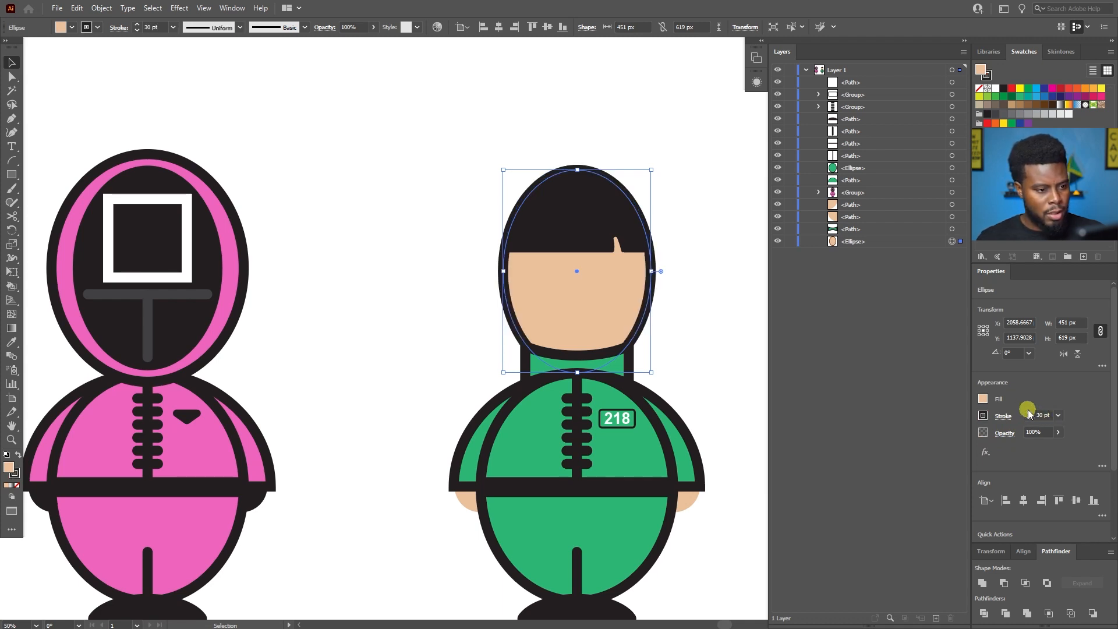
pyautogui.click(733, 260)
pyautogui.scroll(1, 709, 237)
pyautogui.scroll(-1, 685, 236)
pyautogui.scroll(2, 658, 235)
pyautogui.click(510, 215)
pyautogui.click(671, 202)
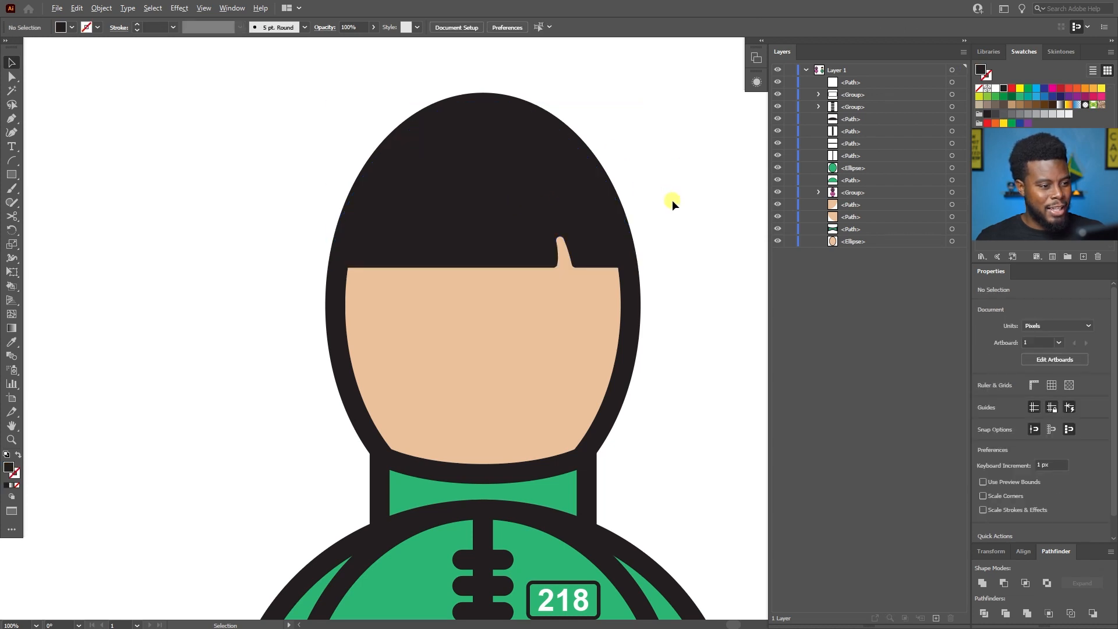
pyautogui.scroll(-1, 672, 200)
pyautogui.scroll(1, 519, 205)
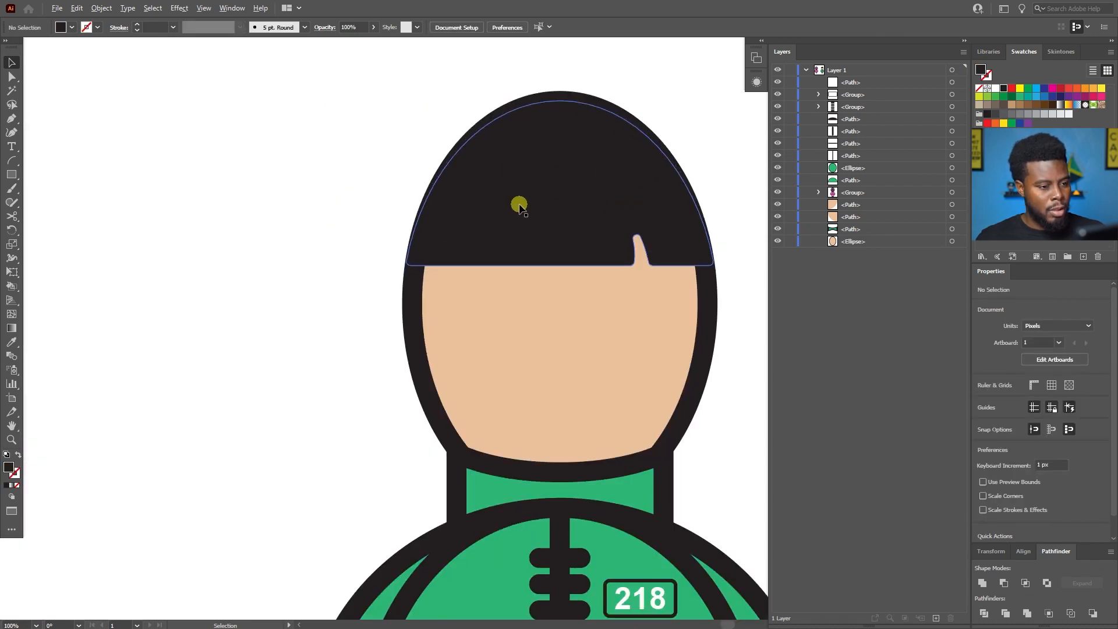
# Select the black hair and add an anchor point on its straight fringe edge at about X 1980 px, Y 1080 px.
pyautogui.scroll(2, 519, 205)
pyautogui.keyDown('ctrl'); pyautogui.click(519, 208); pyautogui.keyUp('ctrl')
pyautogui.hscroll(2, 519, 210)
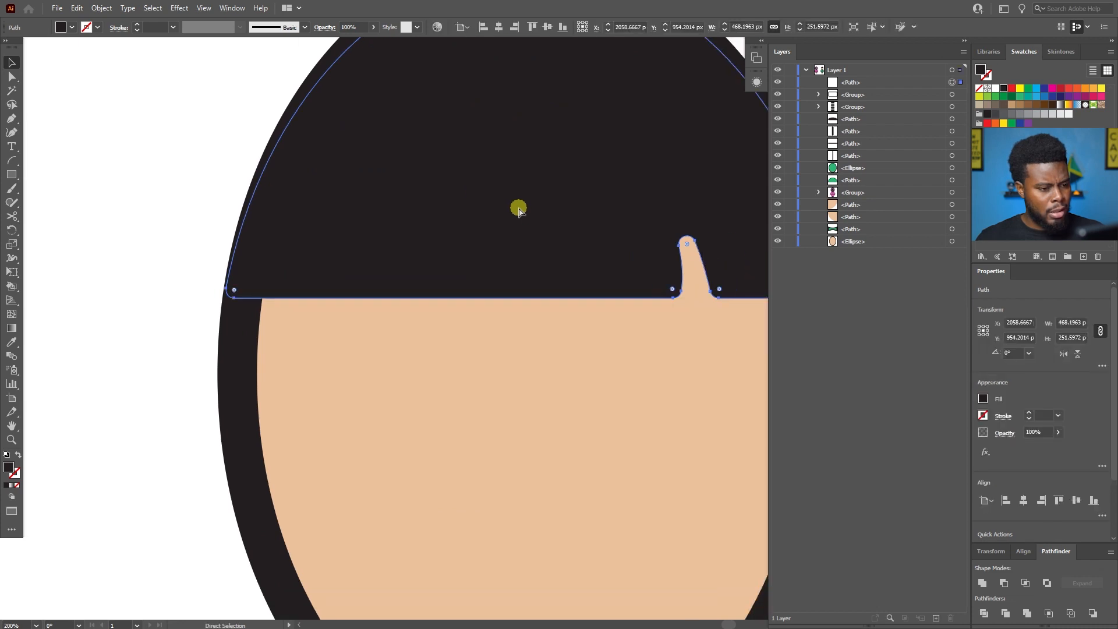
pyautogui.hscroll(2, 519, 210)
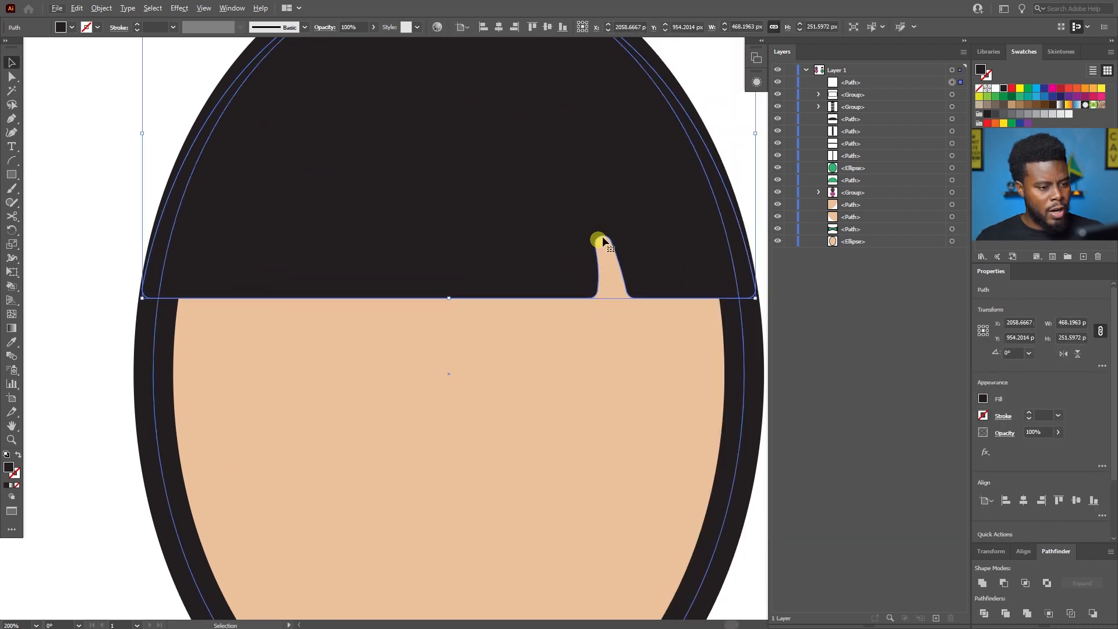
pyautogui.scroll(1, 617, 280)
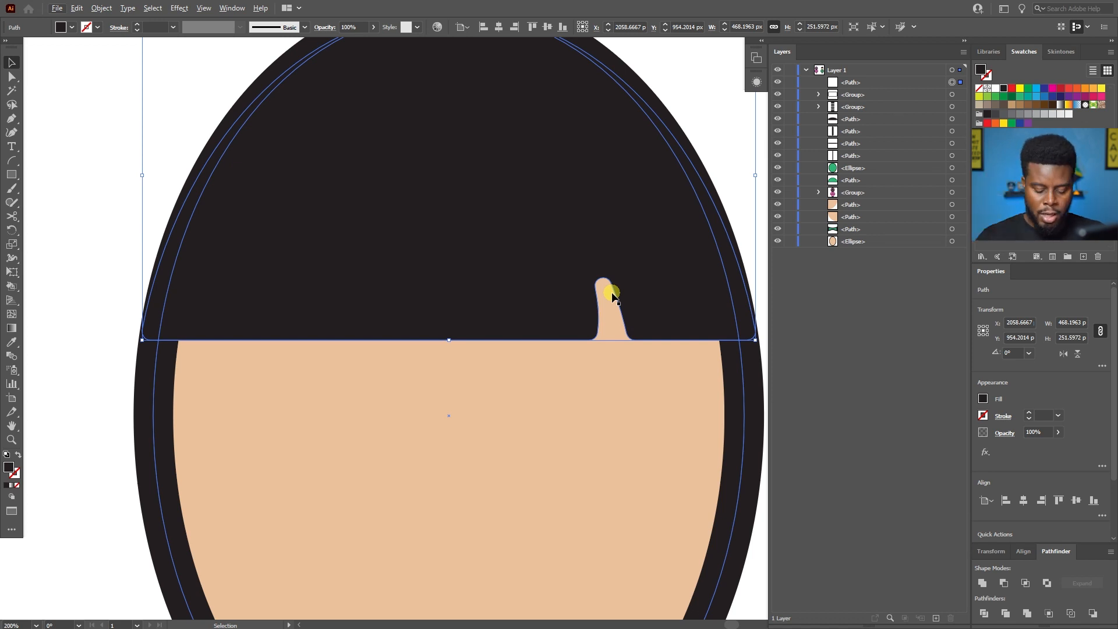
pyautogui.press('p')
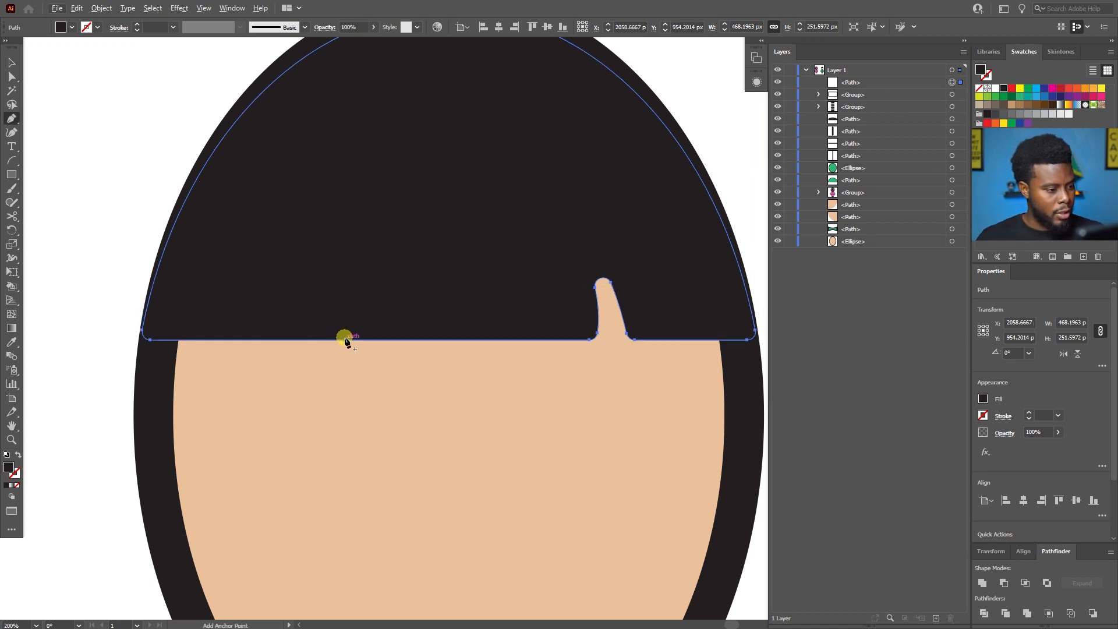
pyautogui.click(345, 341)
pyautogui.press('v')
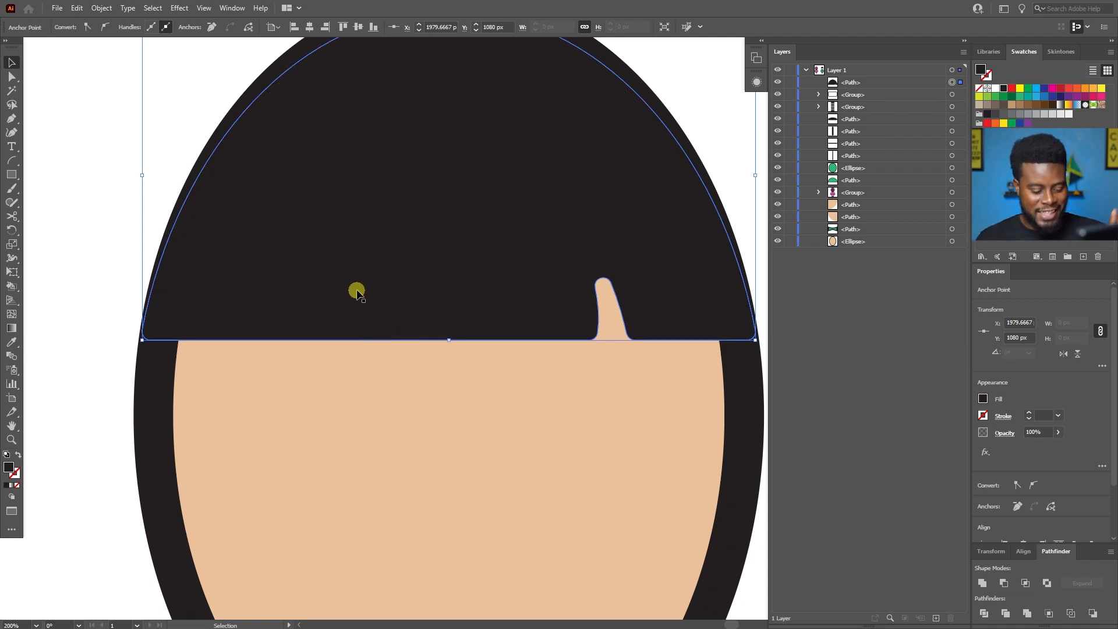
# Convert the new fringe anchor into a smooth point with slanted handles so the hairline becomes a gentle S-shaped wave.
pyautogui.press('a')
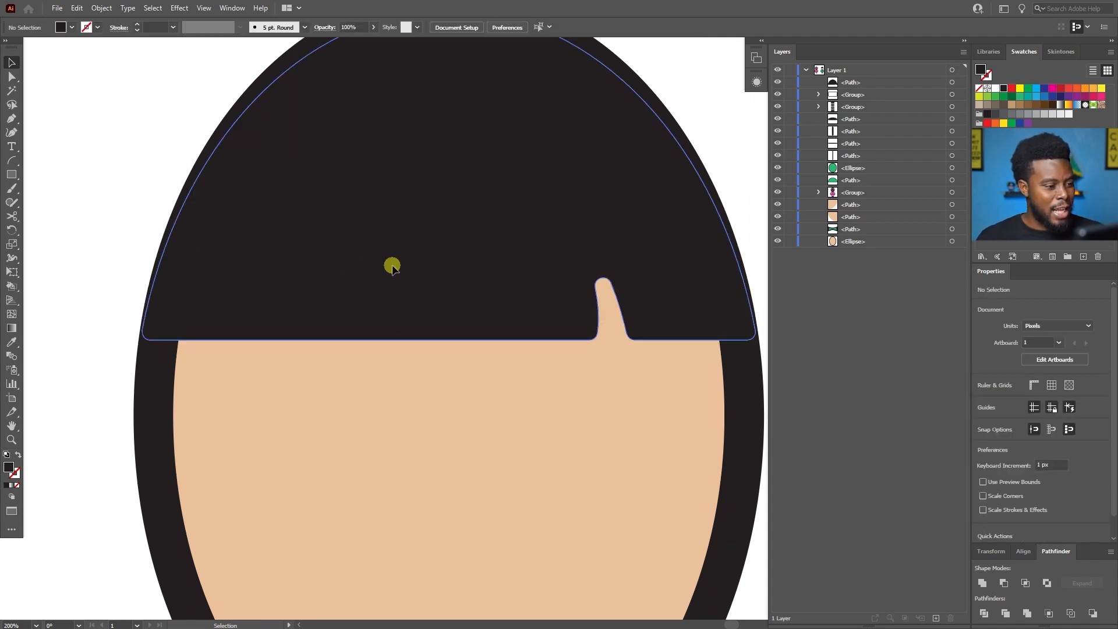
pyautogui.click(392, 275)
pyautogui.hotkey('shift', 'c')
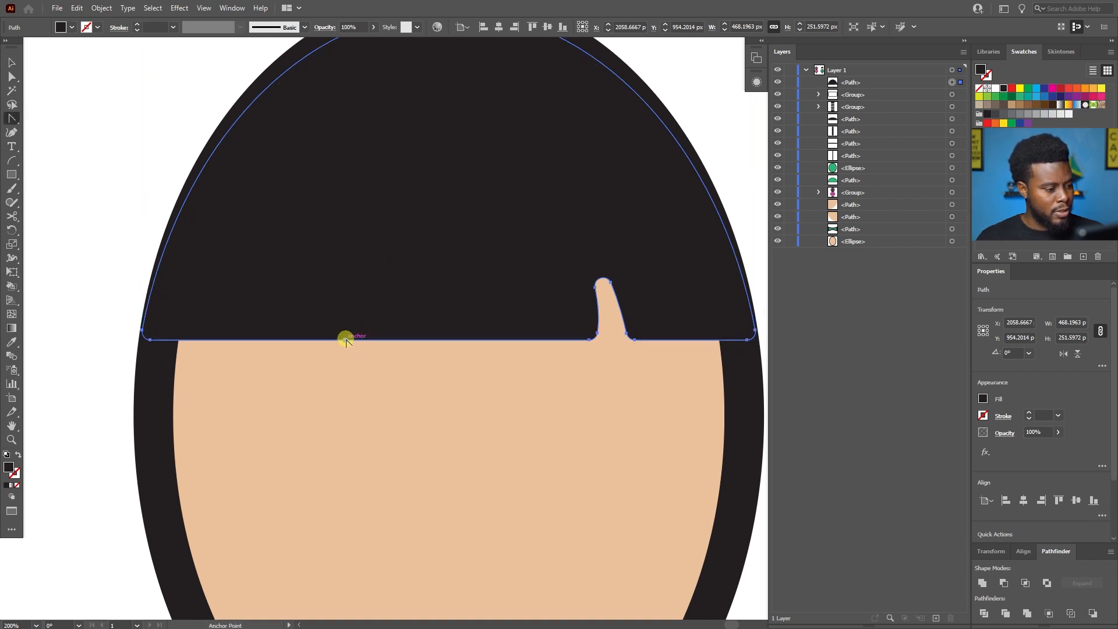
pyautogui.moveTo(346, 341)
pyautogui.mouseDown()
pyautogui.moveTo(334, 295)
pyautogui.moveTo(290, 257)
pyautogui.moveTo(260, 281)
pyautogui.mouseUp()
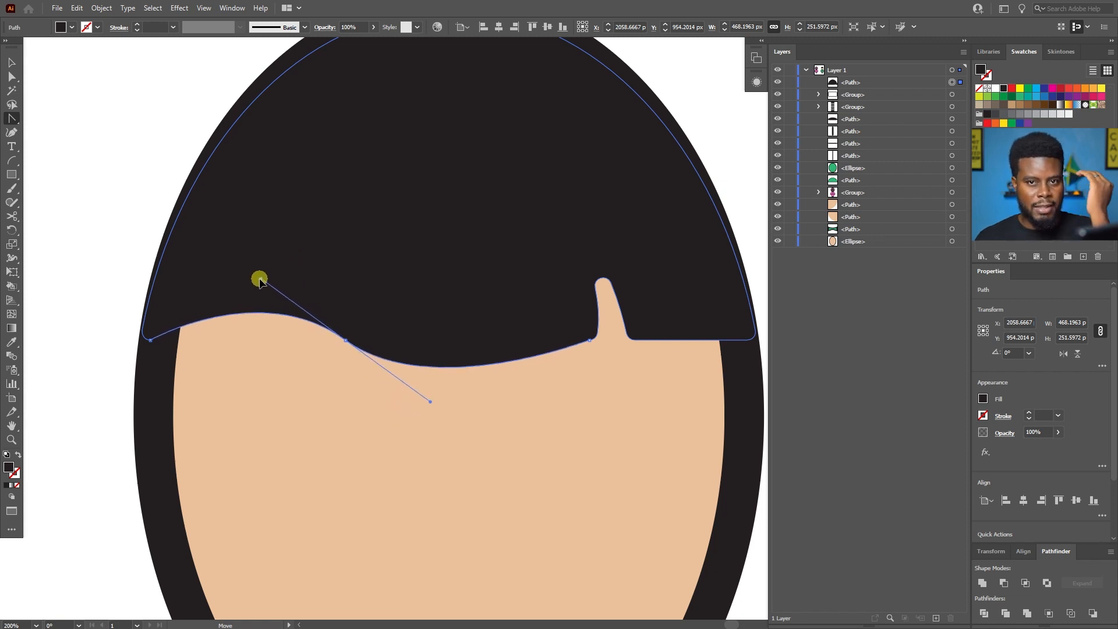
pyautogui.moveTo(260, 281)
pyautogui.mouseDown()
pyautogui.moveTo(303, 301)
pyautogui.moveTo(274, 269)
pyautogui.moveTo(297, 303)
pyautogui.moveTo(305, 289)
pyautogui.moveTo(290, 302)
pyautogui.mouseUp()
# Lower the fringe anchor left of the notch to about X 2147 px, Y 1088 px, smooth its curve into the notch and deselect.
pyautogui.click(590, 340)
pyautogui.scroll(2, 592, 347)
pyautogui.moveTo(585, 335); pyautogui.dragTo(596, 355)
pyautogui.click(586, 333)
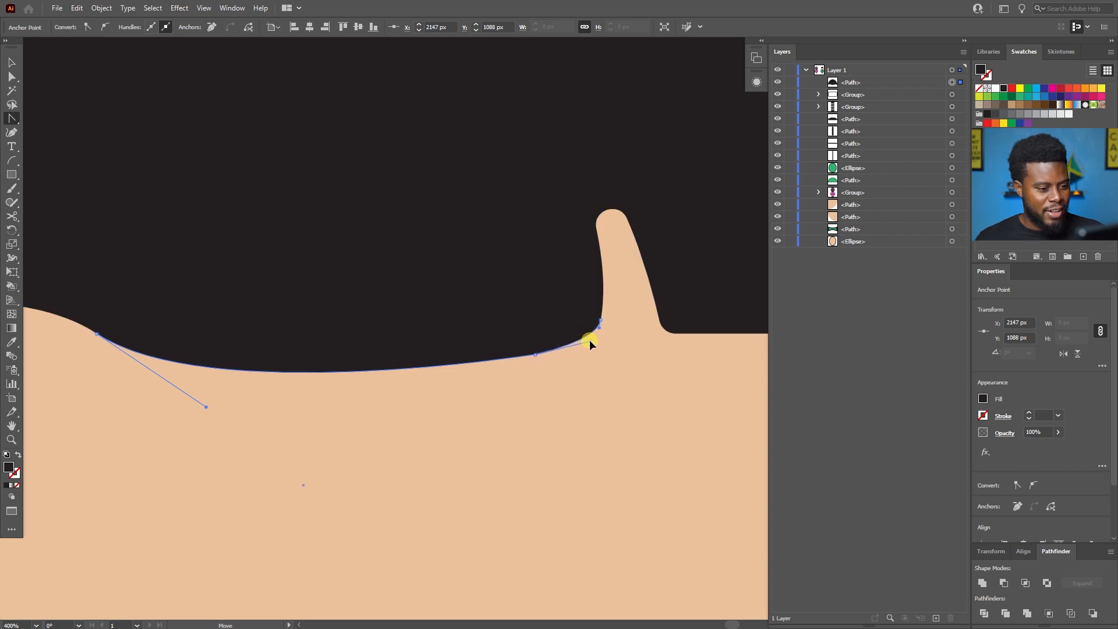
pyautogui.moveTo(589, 340); pyautogui.dragTo(590, 341)
pyautogui.hotkey('ctrl', '-')
pyautogui.hotkey('ctrl', '-')
pyautogui.hotkey('ctrl', '-')
pyautogui.hotkey('ctrl', '-')
pyautogui.hotkey('ctrl', '-')
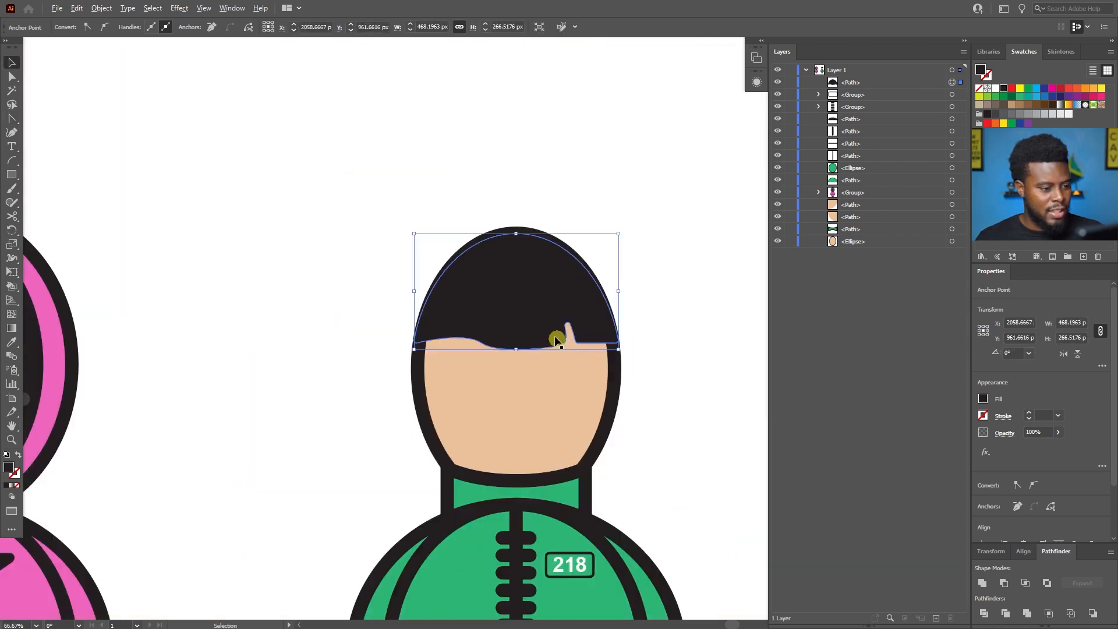
pyautogui.keyDown('ctrl'); pyautogui.click(378, 276); pyautogui.keyUp('ctrl')
# Redraw the slanted handles of the wave's middle anchor to make the fringe curve slightly deeper, and deselect the hair.
pyautogui.scroll(2, 477, 284)
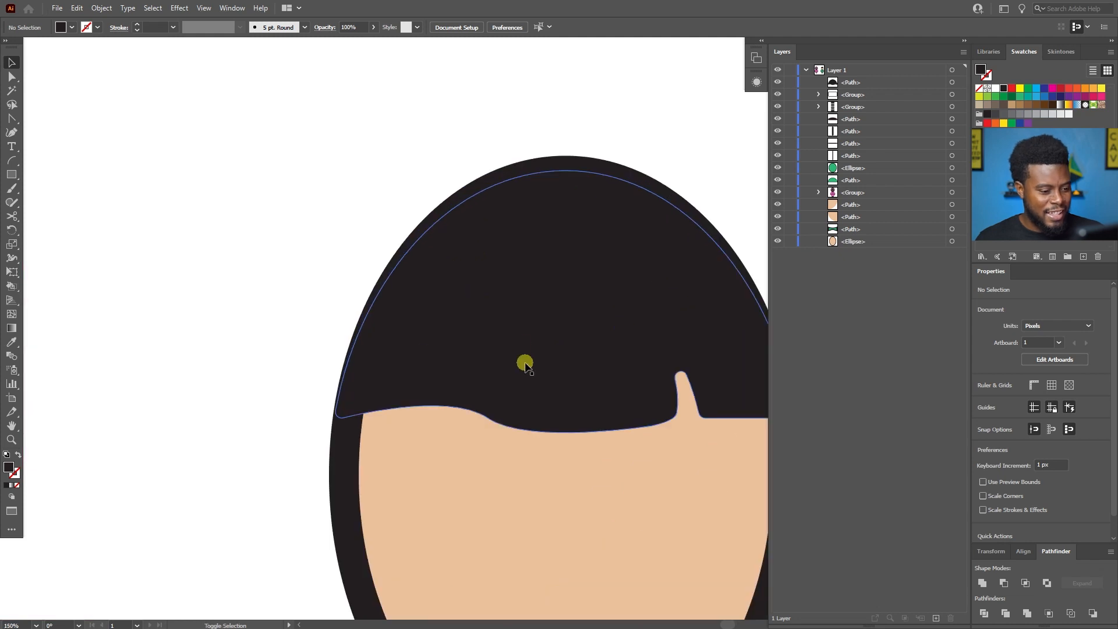
pyautogui.moveTo(551, 431); pyautogui.dragTo(536, 387)
pyautogui.scroll(1, 532, 376)
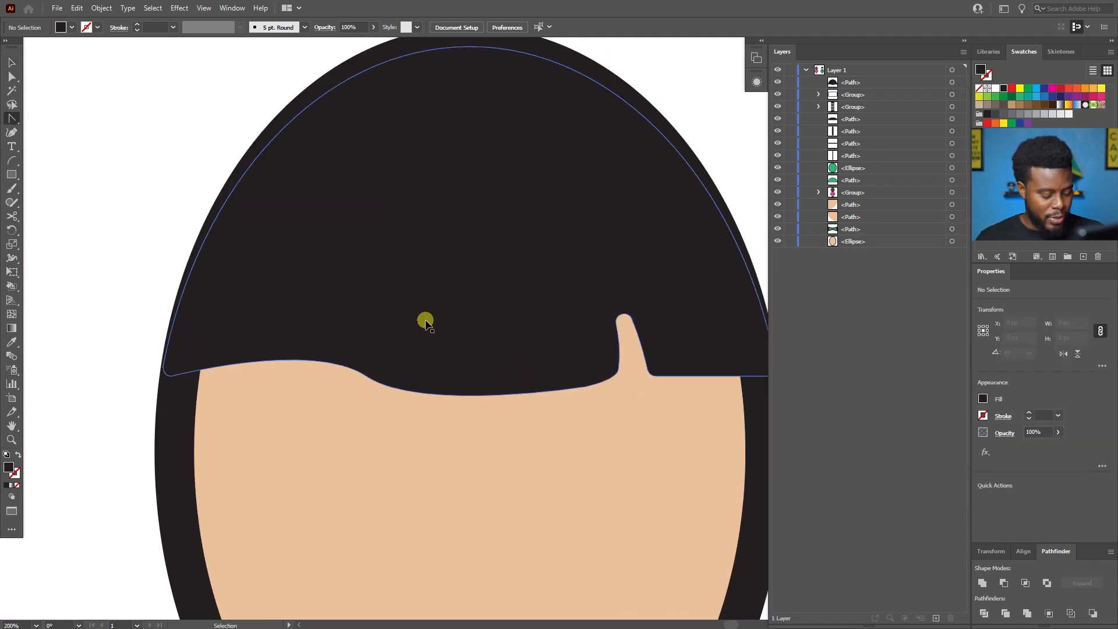
pyautogui.keyDown('ctrl'); pyautogui.click(371, 377); pyautogui.keyUp('ctrl')
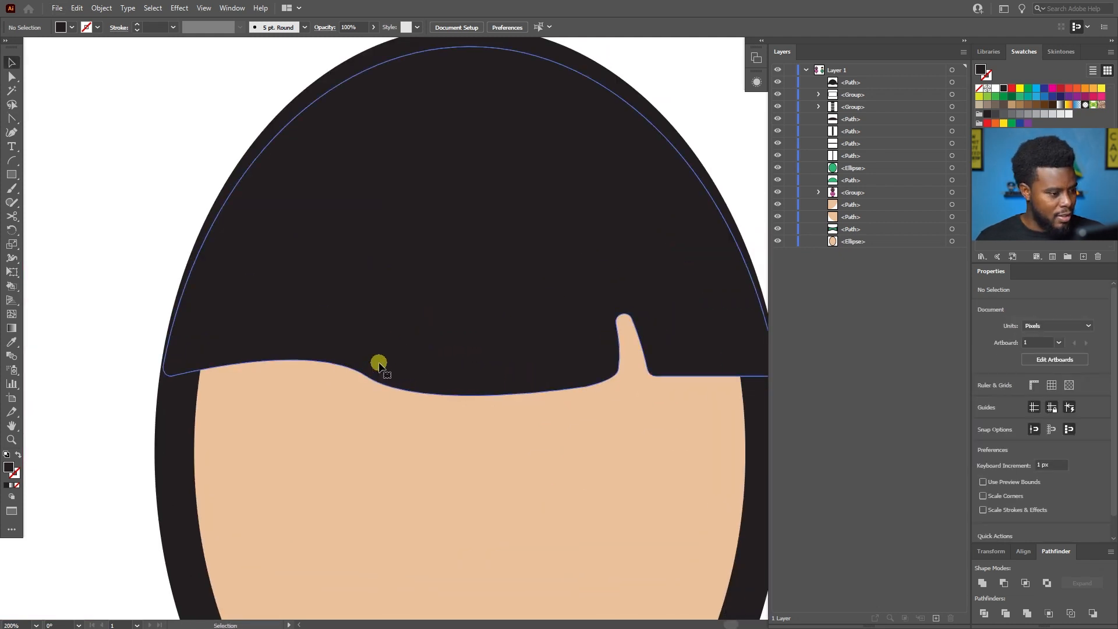
pyautogui.moveTo(366, 376); pyautogui.dragTo(298, 331)
pyautogui.moveTo(298, 319); pyautogui.dragTo(292, 330)
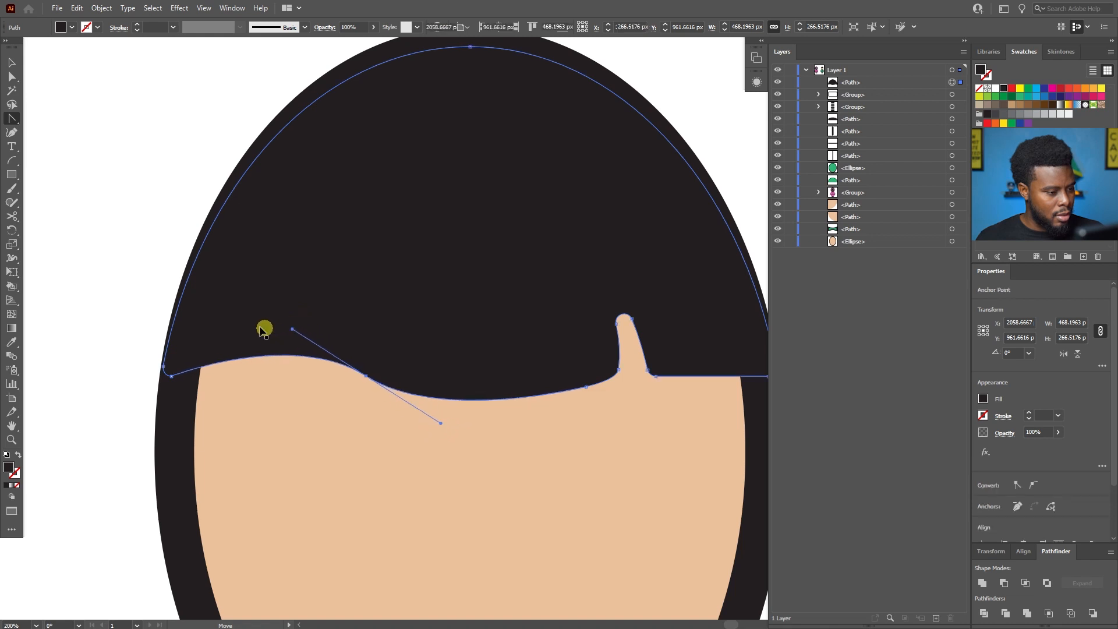
pyautogui.press('v')
pyautogui.scroll(-2, 218, 305)
pyautogui.click(578, 289)
pyautogui.hscroll(-2, 575, 290)
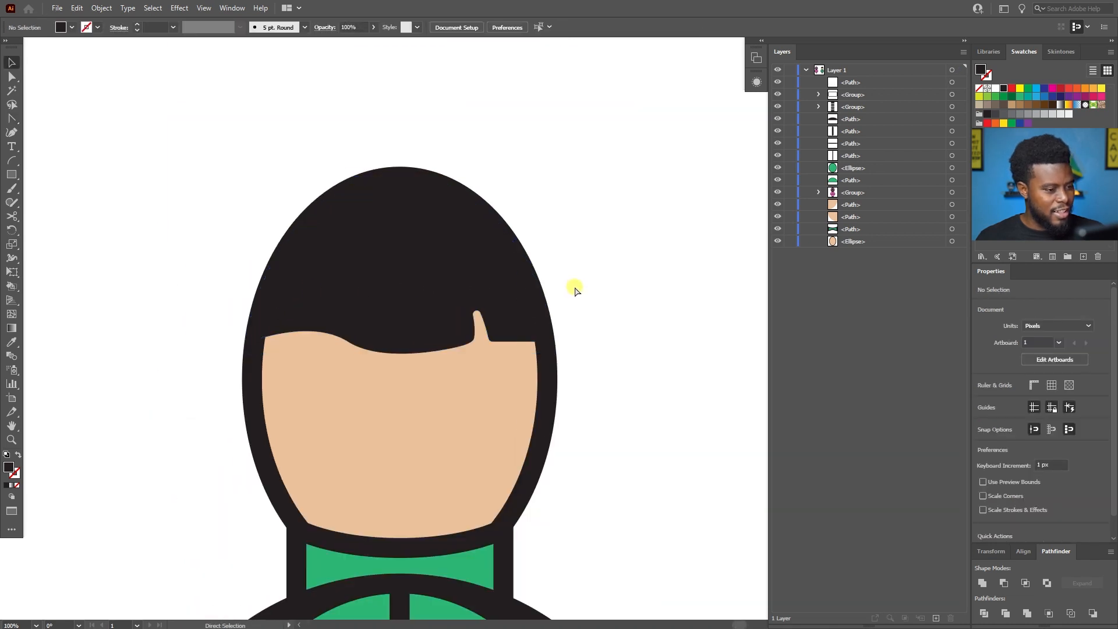
# Examine the wavy fringe at full-figure scale and up close, beside the pink guard.
pyautogui.scroll(-3, 574, 290)
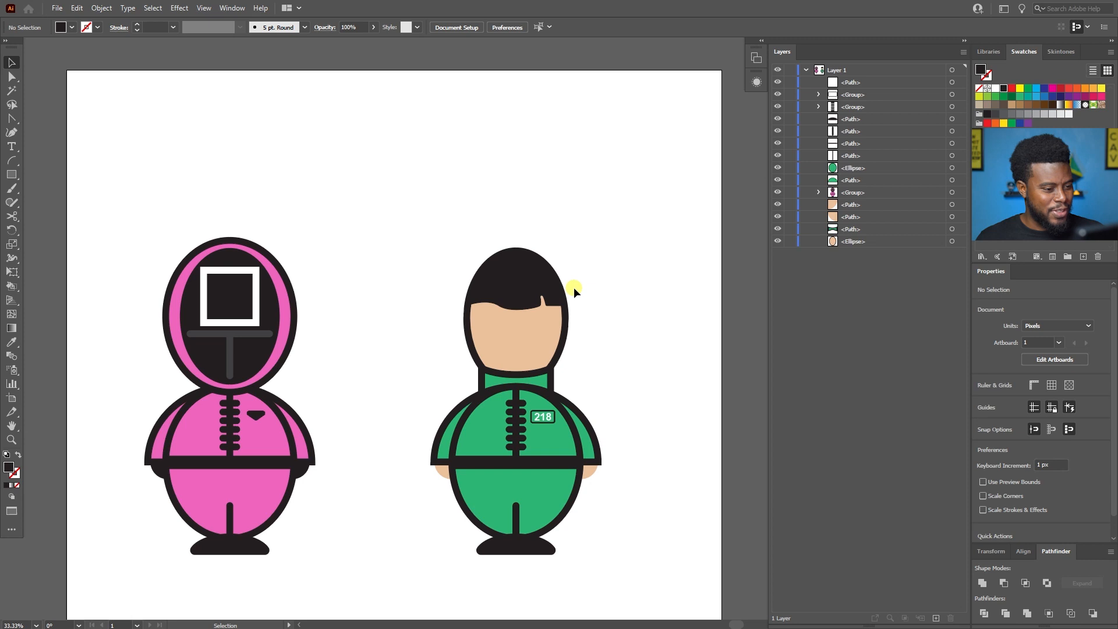
pyautogui.scroll(-1, 574, 288)
pyautogui.scroll(1, 566, 312)
pyautogui.scroll(-1, 566, 313)
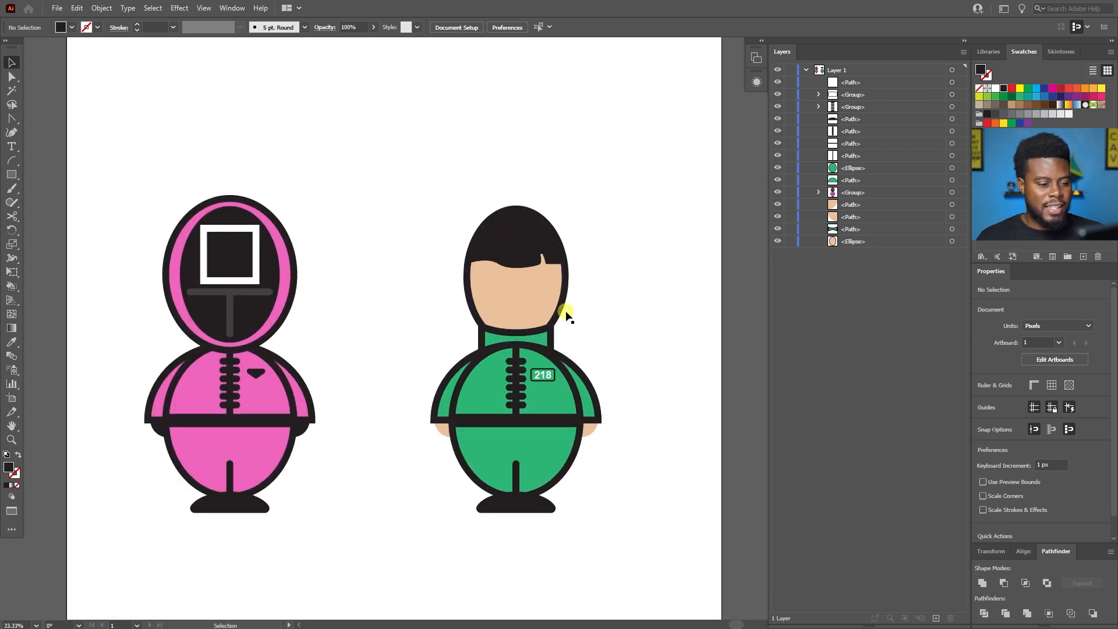
pyautogui.scroll(1, 566, 312)
pyautogui.scroll(-1, 567, 312)
pyautogui.hscroll(-1, 566, 312)
pyautogui.hscroll(-1, 614, 288)
pyautogui.scroll(2, 613, 285)
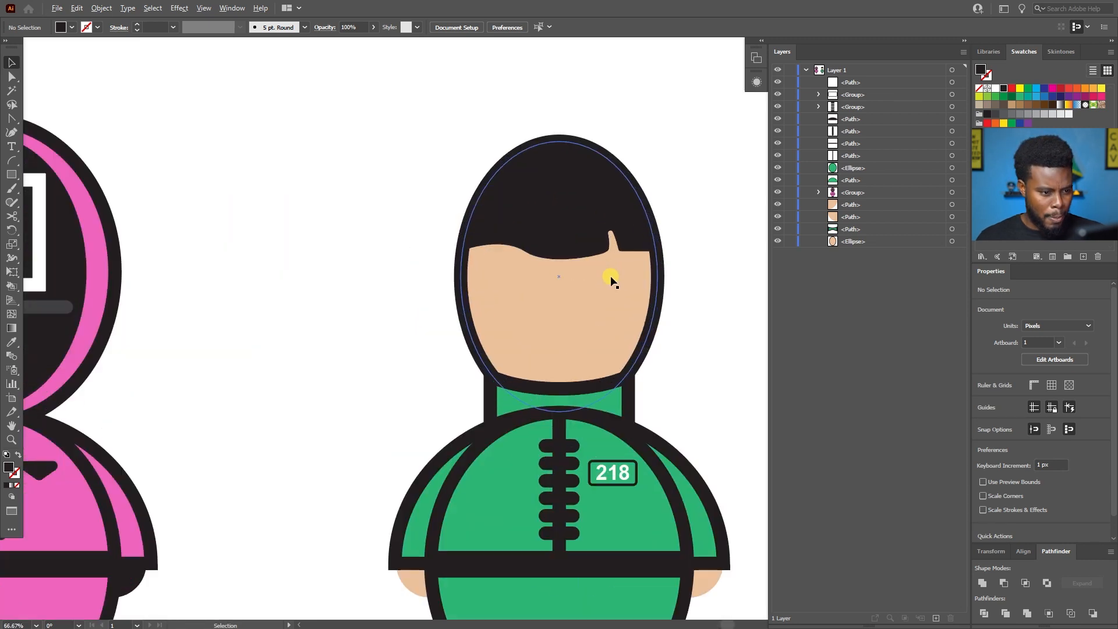
pyautogui.scroll(-2, 609, 209)
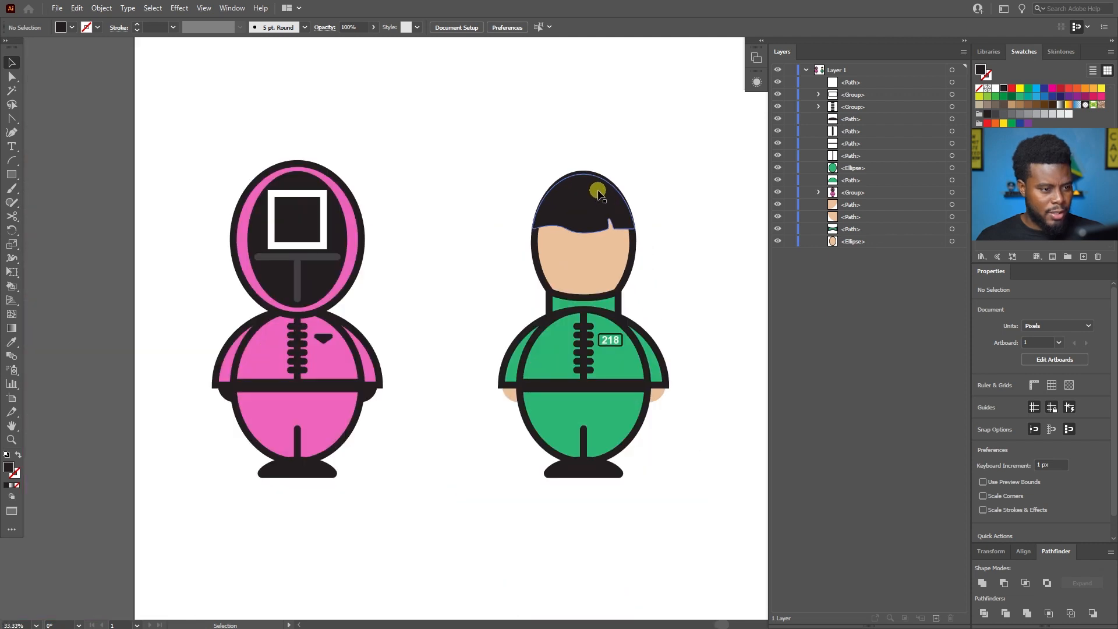
# Nudge the hair shape slightly upward within the head outline and deselect it.
pyautogui.scroll(1, 592, 196)
pyautogui.click(592, 196)
pyautogui.scroll(1, 592, 196)
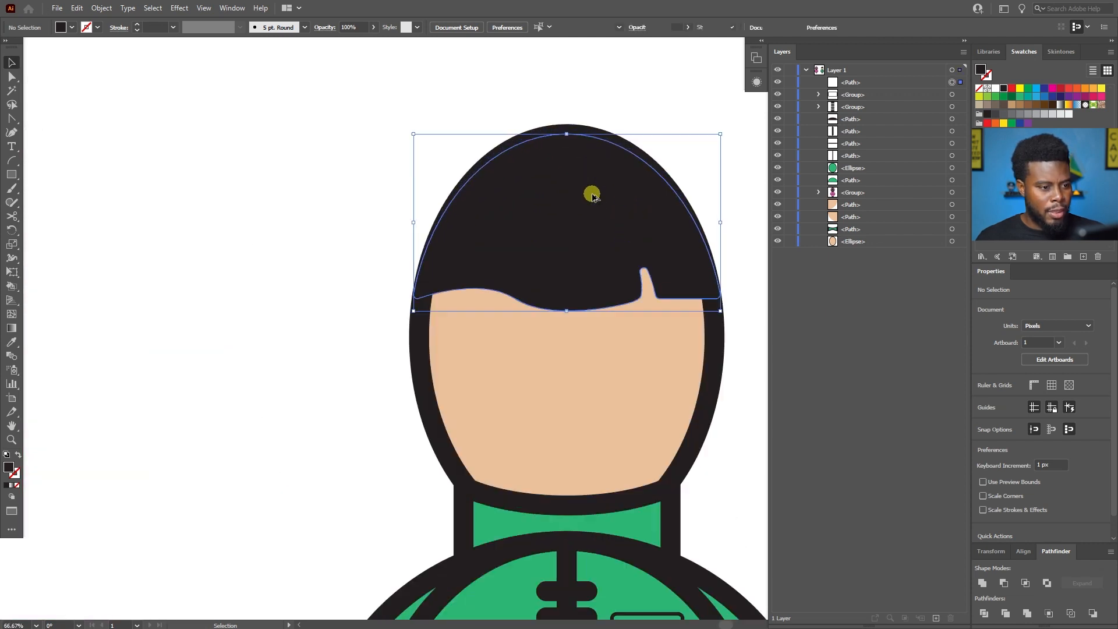
pyautogui.press('Up')
pyautogui.press('Up')
pyautogui.press('Up')
pyautogui.press('Up')
pyautogui.press('Up')
pyautogui.press('Up')
pyautogui.press('Up')
pyautogui.press('Up')
pyautogui.press('Up')
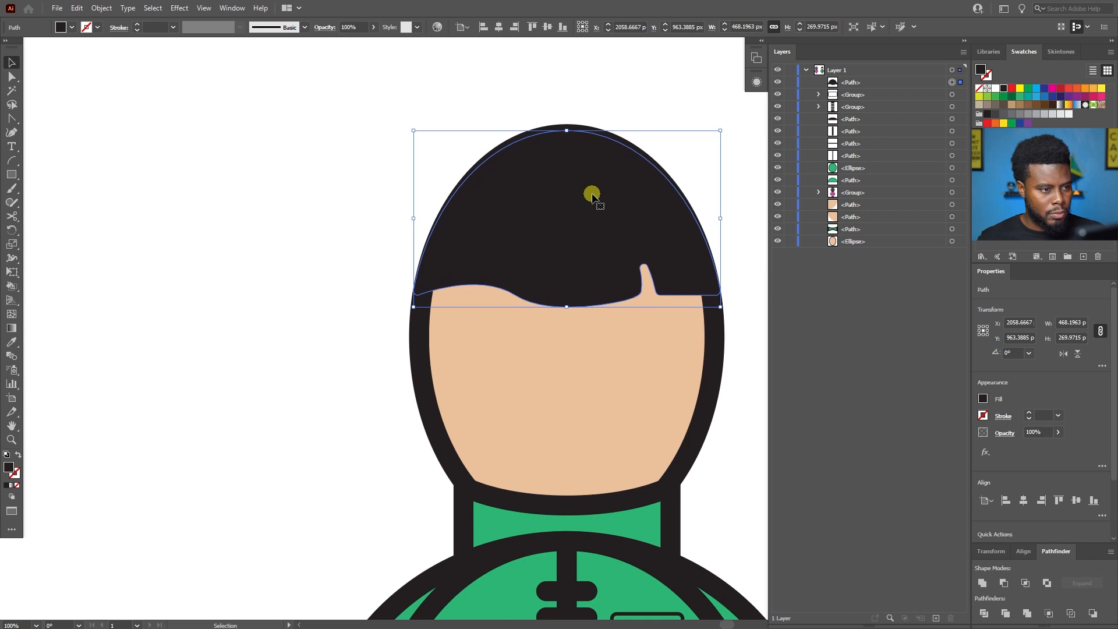
pyautogui.press('Down')
pyautogui.press('Down')
pyautogui.press('Down')
pyautogui.press('Down')
pyautogui.press('Down')
pyautogui.press('Down')
pyautogui.press('Down')
pyautogui.press('Down')
pyautogui.press('Down')
pyautogui.press('Down')
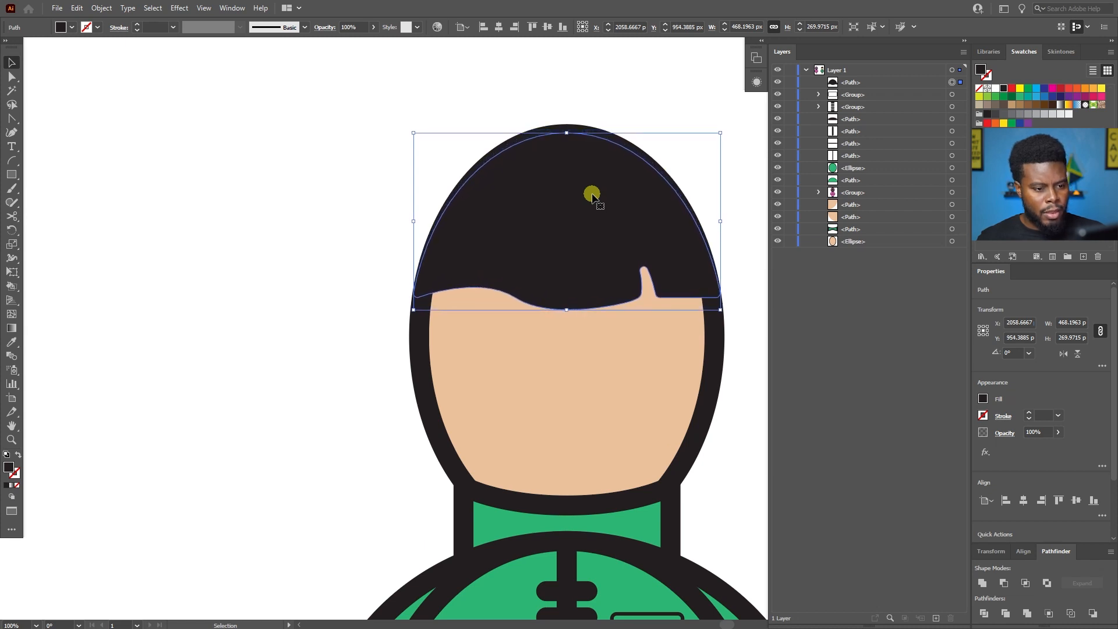
pyautogui.click(361, 224)
# Review both characters on the artboard, comparing the pink guard with the green-suited player.
pyautogui.scroll(-4, 361, 224)
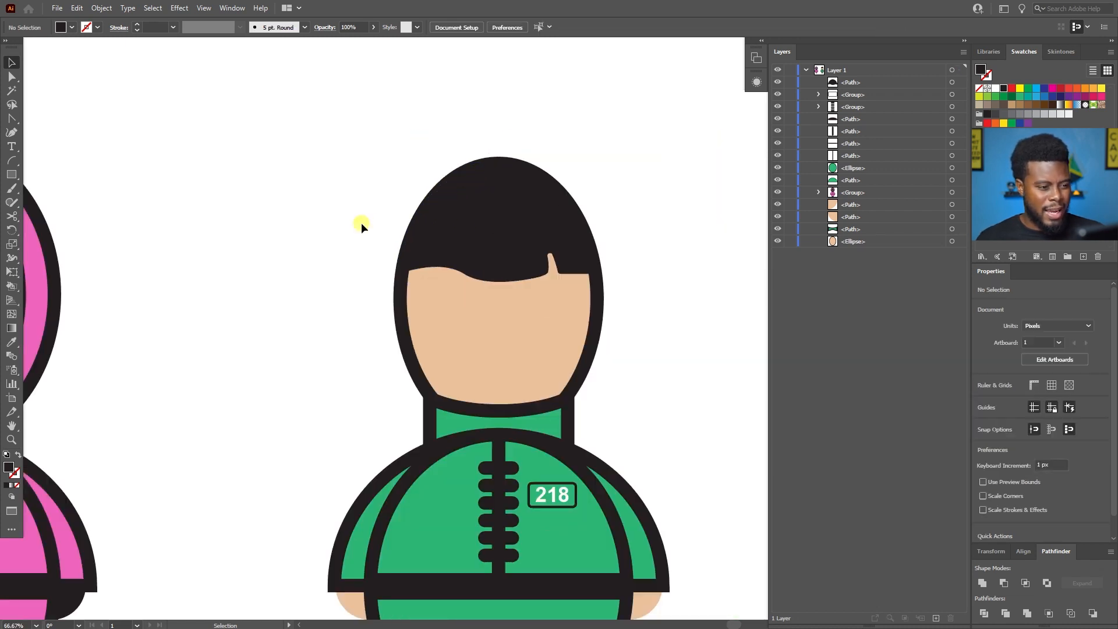
pyautogui.hscroll(-4, 361, 227)
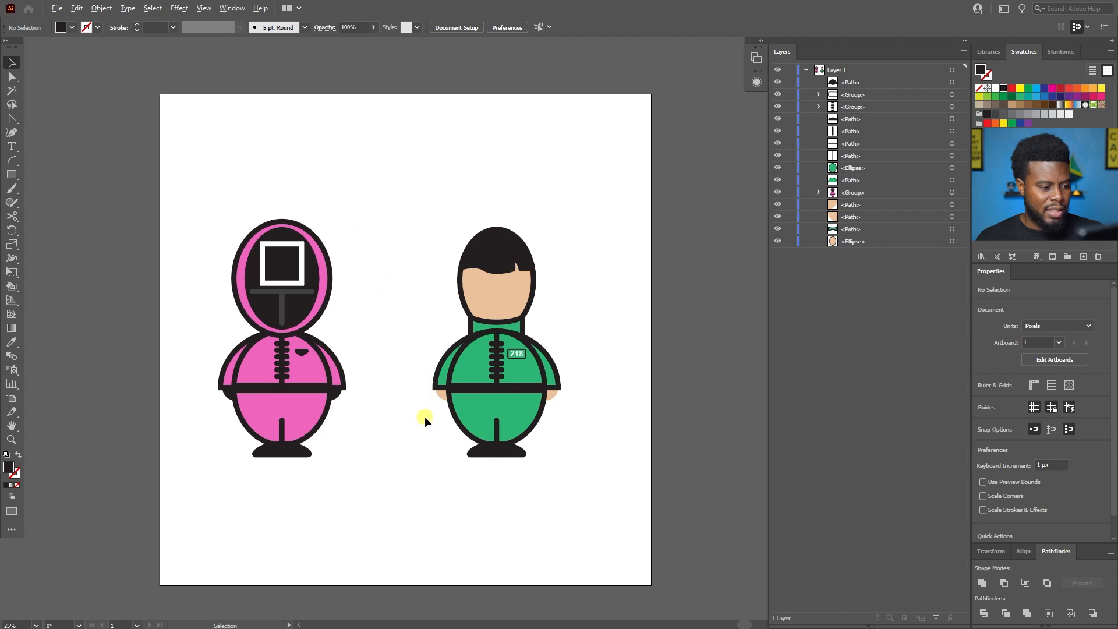
pyautogui.scroll(1, 407, 413)
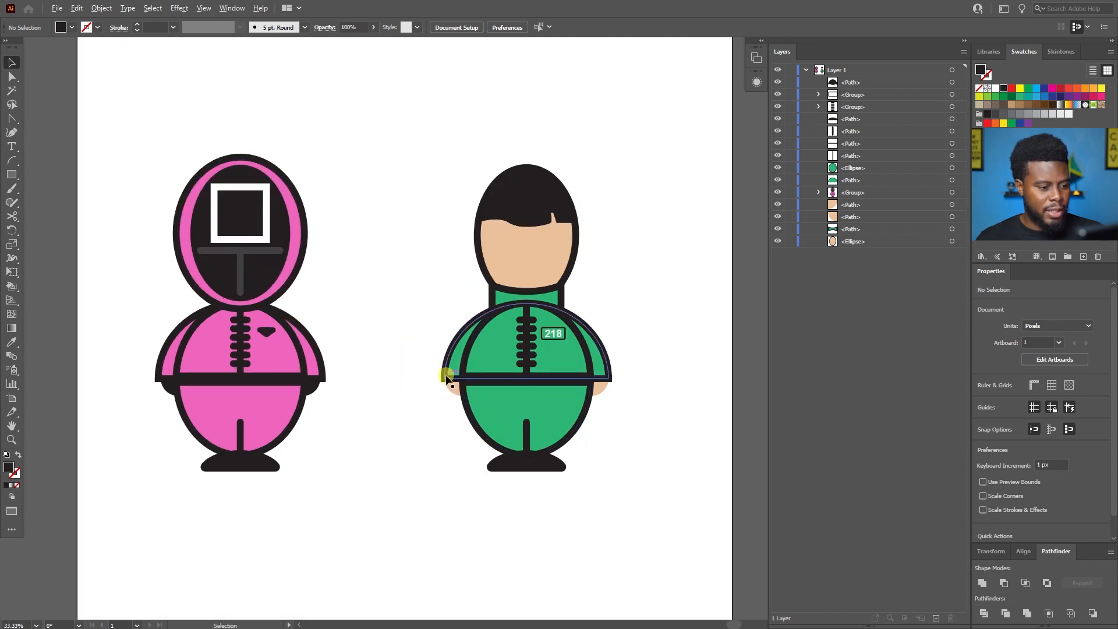
pyautogui.scroll(3, 381, 282)
pyautogui.hscroll(-1, 381, 282)
pyautogui.scroll(-1, 386, 286)
pyautogui.scroll(1, 388, 285)
pyautogui.hscroll(4, 388, 286)
pyautogui.hscroll(-5, 388, 287)
pyautogui.hscroll(-4, 388, 289)
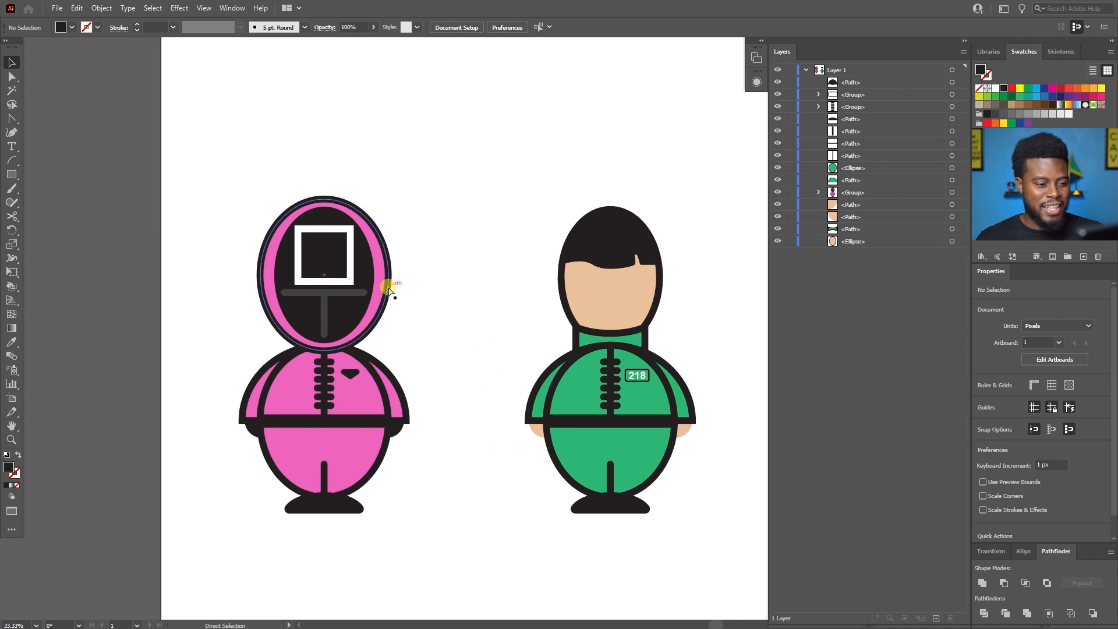
# Give the skin-toned hand on the green character's right side a 30 pt black stroke and deselect it.
pyautogui.scroll(2, 532, 305)
pyautogui.scroll(-1, 524, 342)
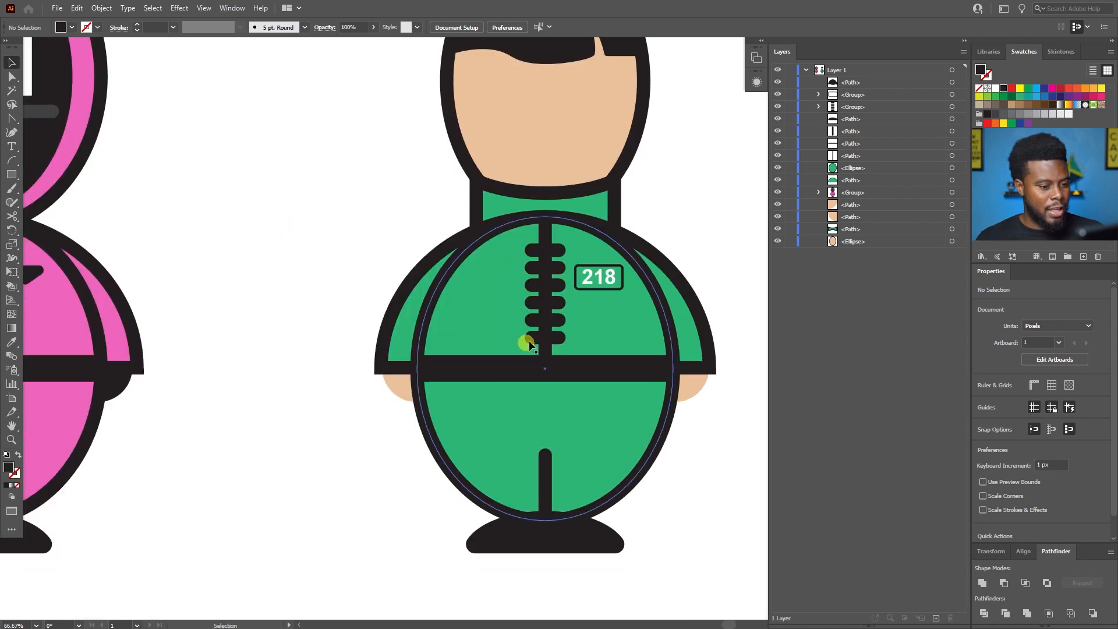
pyautogui.scroll(1, 544, 392)
pyautogui.scroll(1, 623, 435)
pyautogui.click(625, 361)
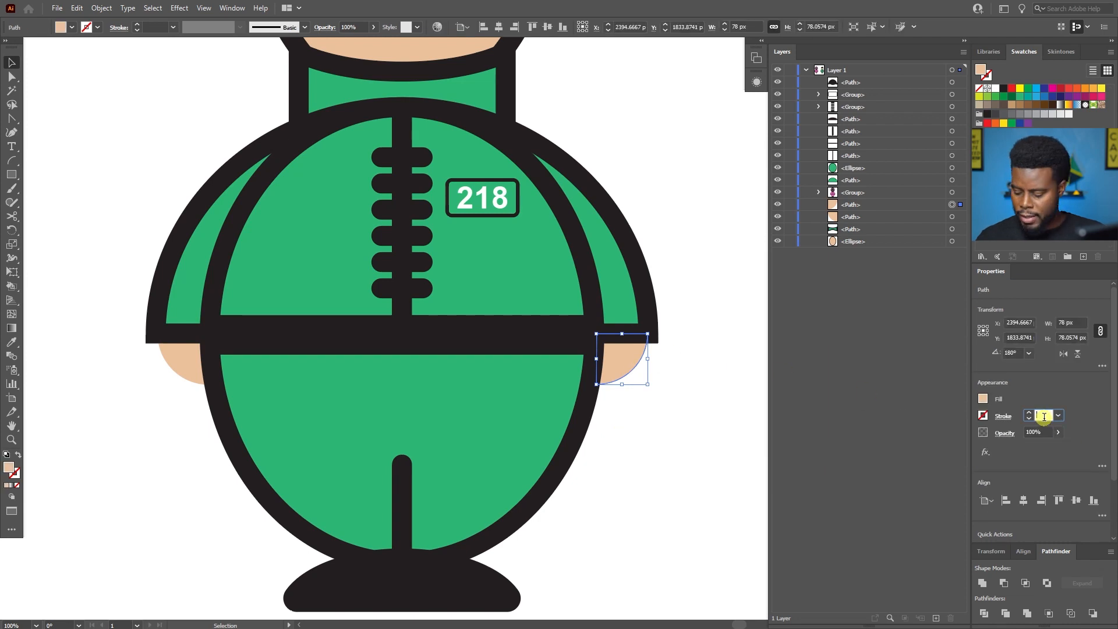
pyautogui.write('30')
pyautogui.press('Return')
pyautogui.scroll(-2, 722, 379)
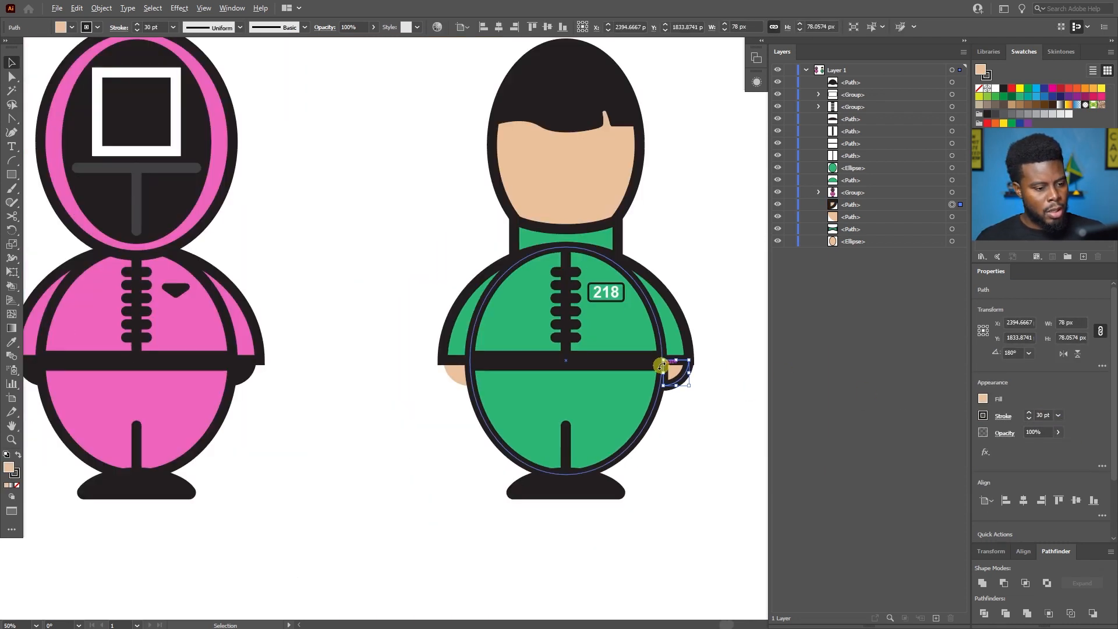
pyautogui.click(710, 376)
# Compare the newly outlined hand with the pink guard's black hands, selecting the guard group.
pyautogui.scroll(1, 712, 376)
pyautogui.scroll(1, 712, 376)
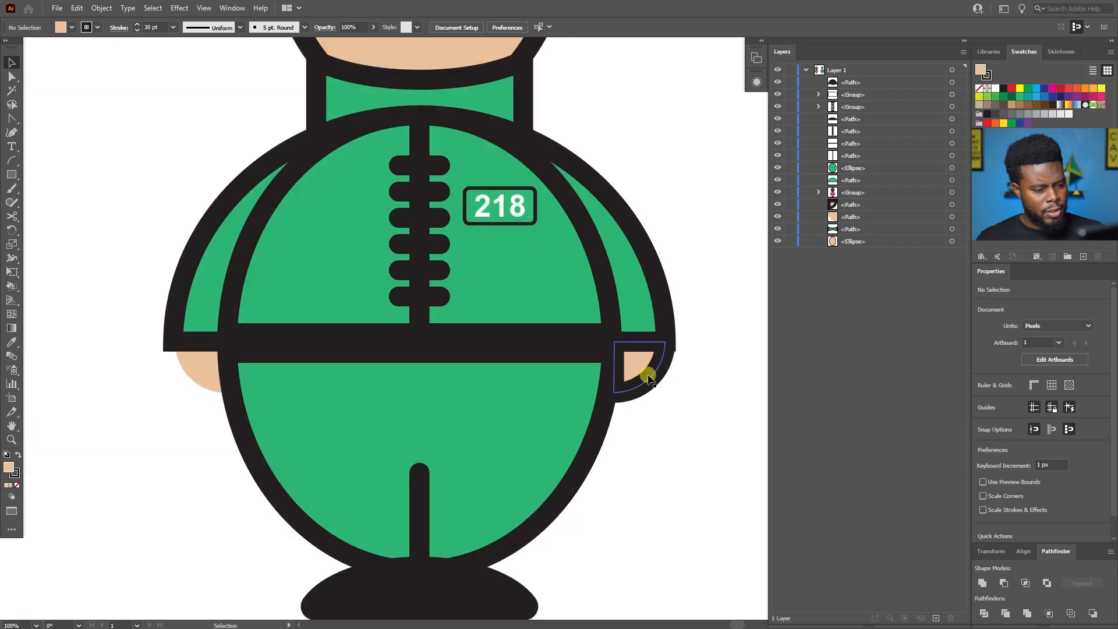
pyautogui.scroll(-3, 712, 403)
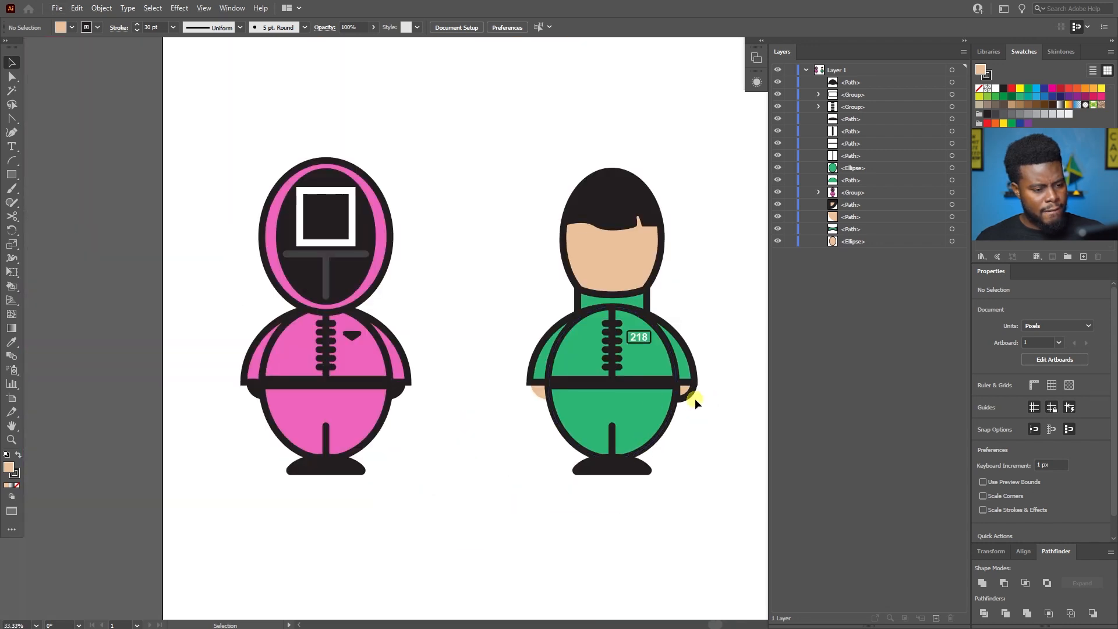
pyautogui.click(397, 394)
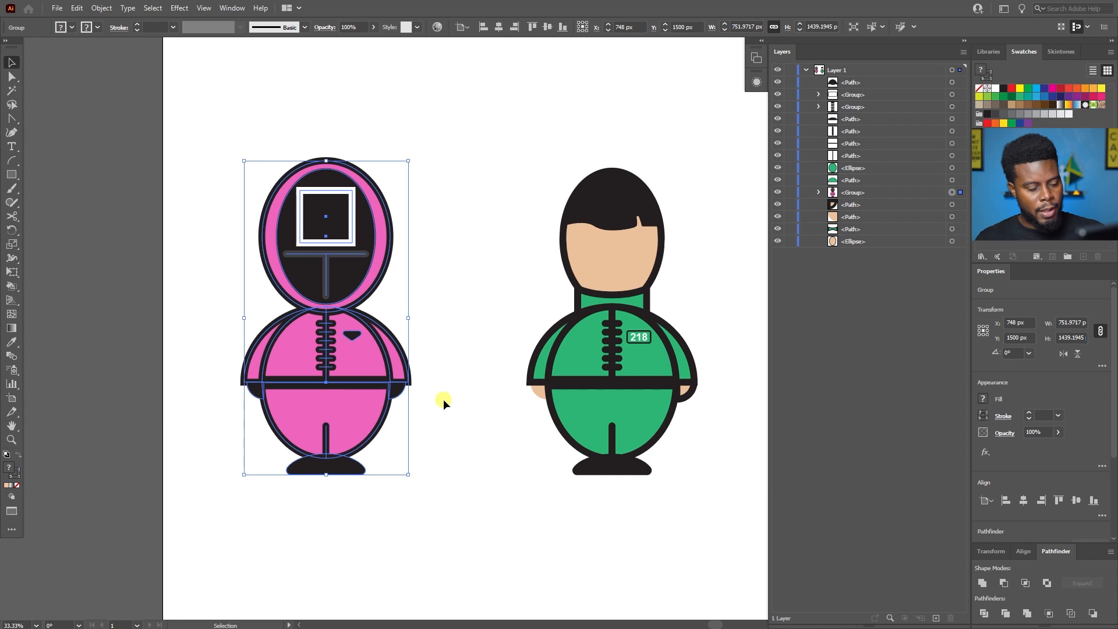
pyautogui.scroll(2, 684, 411)
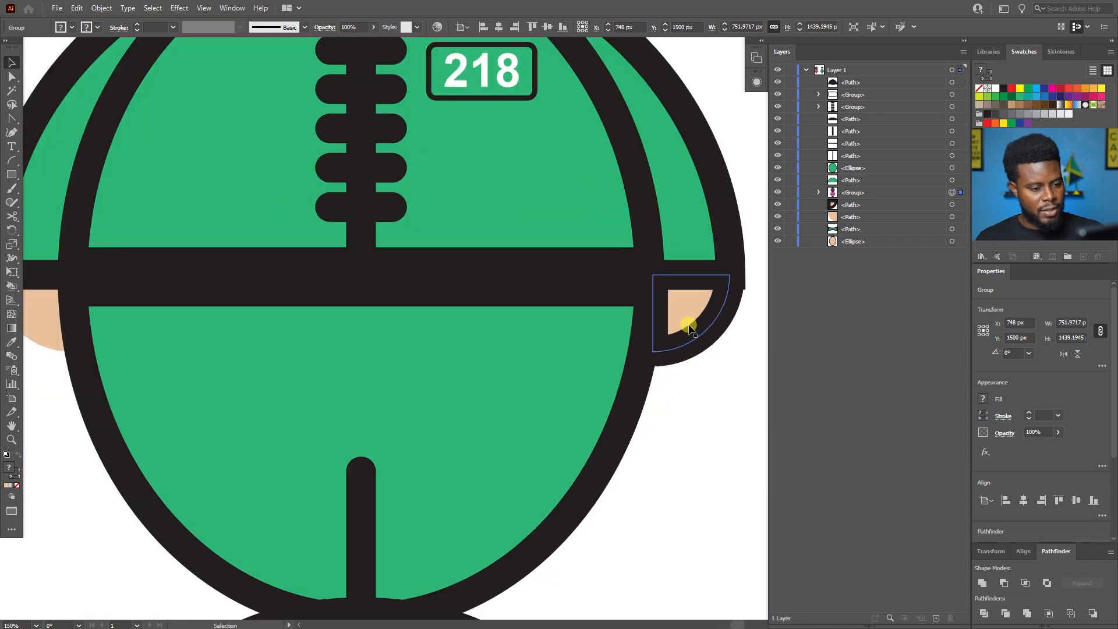
# Move the outlined skin-toned hand on the green character's right side 10 px inward and deselect it.
pyautogui.click(689, 320)
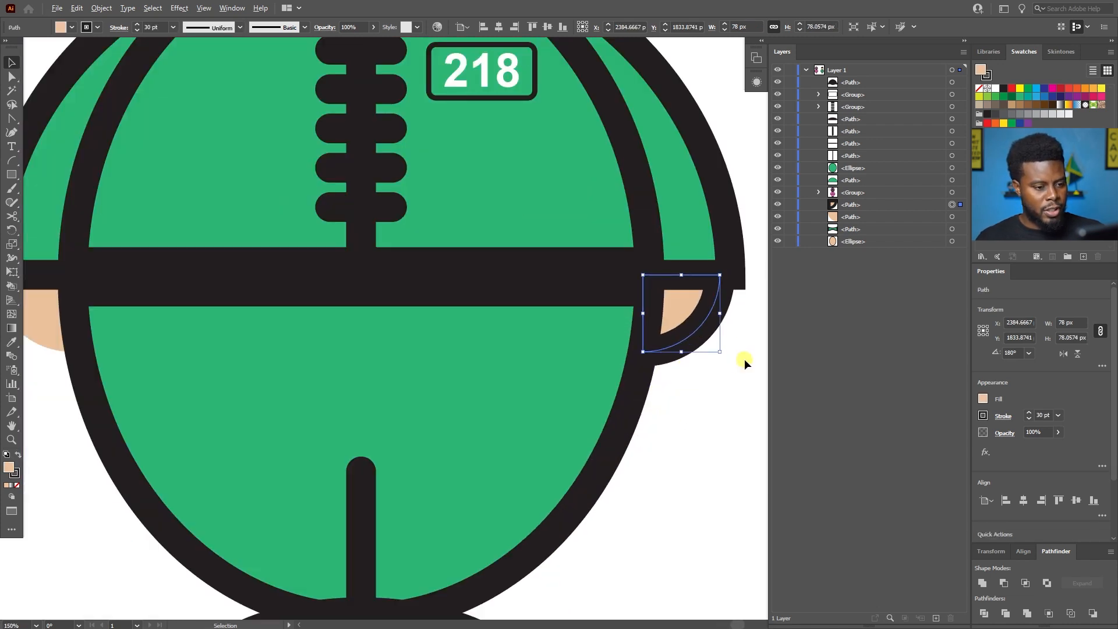
pyautogui.hotkey('ctrl', '0')
pyautogui.click(701, 387)
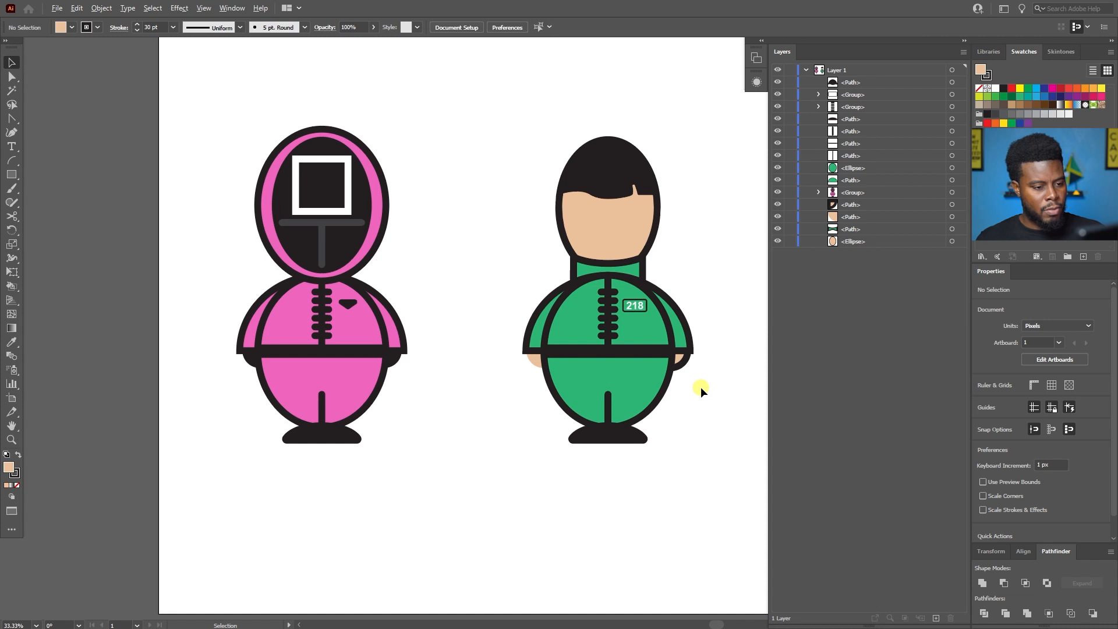
# Give the green character's left hand a 30 pt black stroke, shift it 10 px inward and deselect it.
pyautogui.scroll(3, 701, 387)
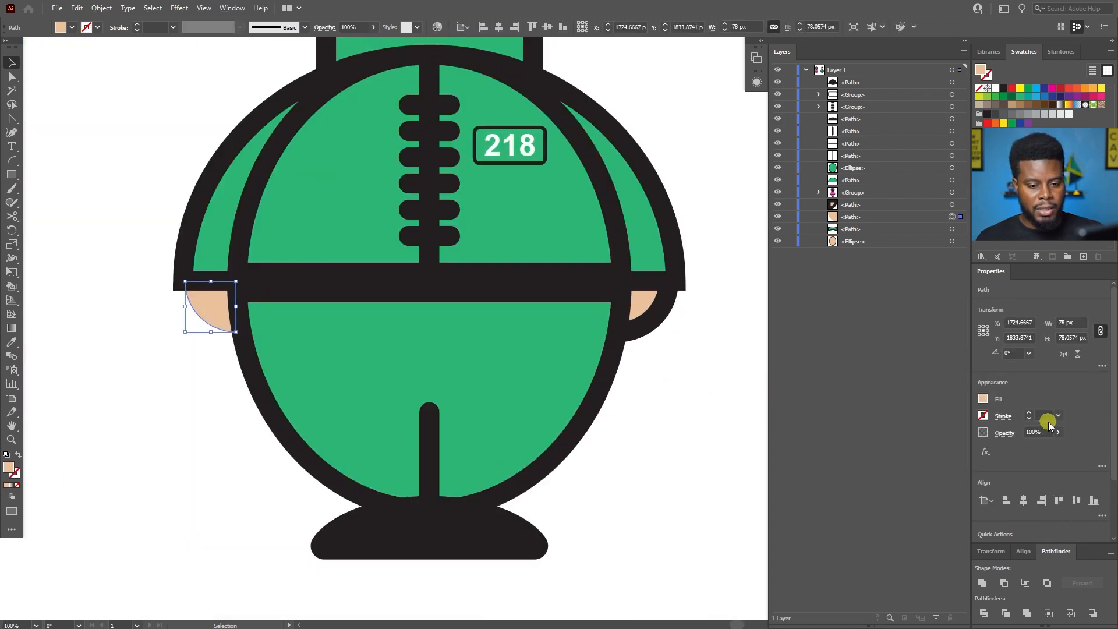
pyautogui.write('30')
pyautogui.press('Return')
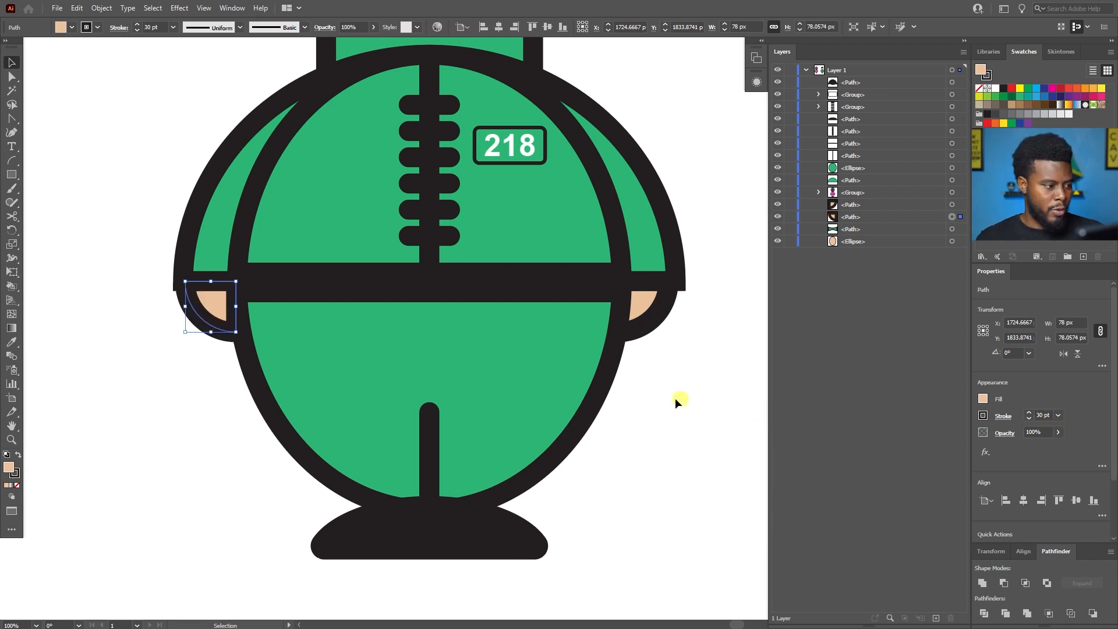
pyautogui.hotkey('shift', 'Right')
pyautogui.click(177, 383)
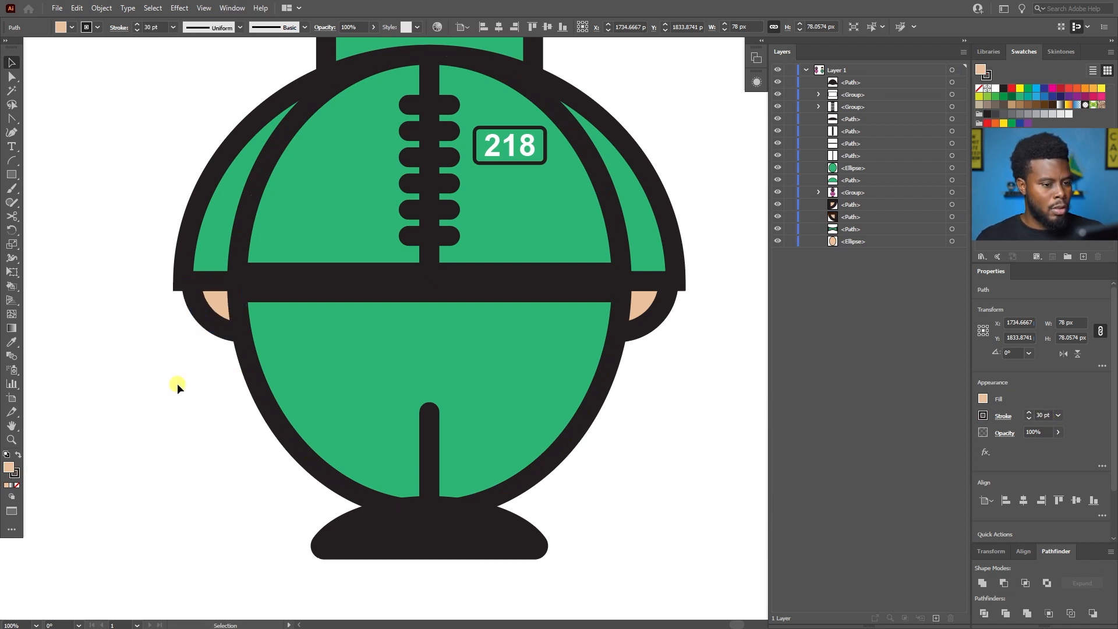
# Review the green player's outlined hands and body against the pink guard on the artboard.
pyautogui.scroll(-3, 177, 383)
pyautogui.hscroll(-9, 178, 384)
pyautogui.hscroll(-2, 239, 384)
pyautogui.scroll(5, 326, 349)
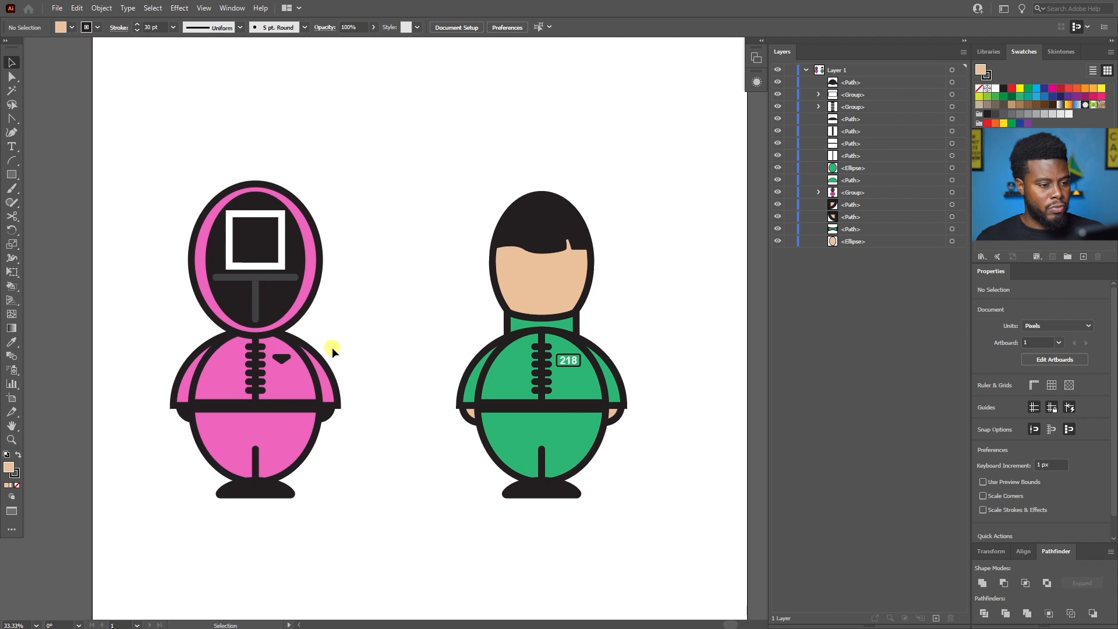
pyautogui.scroll(-2, 451, 317)
pyautogui.scroll(3, 453, 317)
pyautogui.scroll(2, 600, 336)
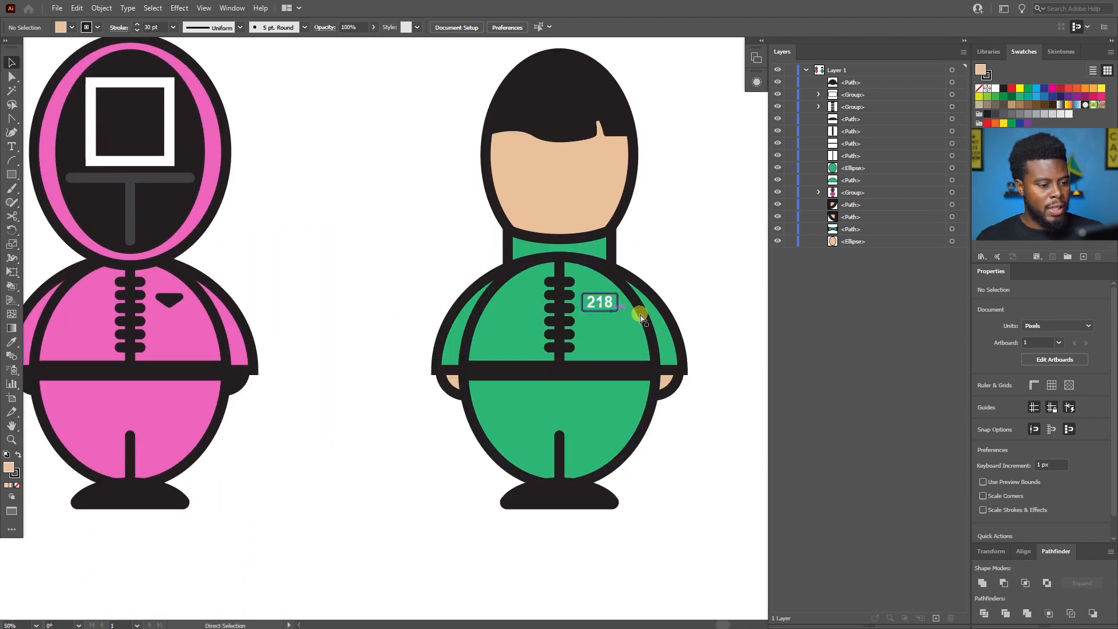
pyautogui.hscroll(-1, 595, 324)
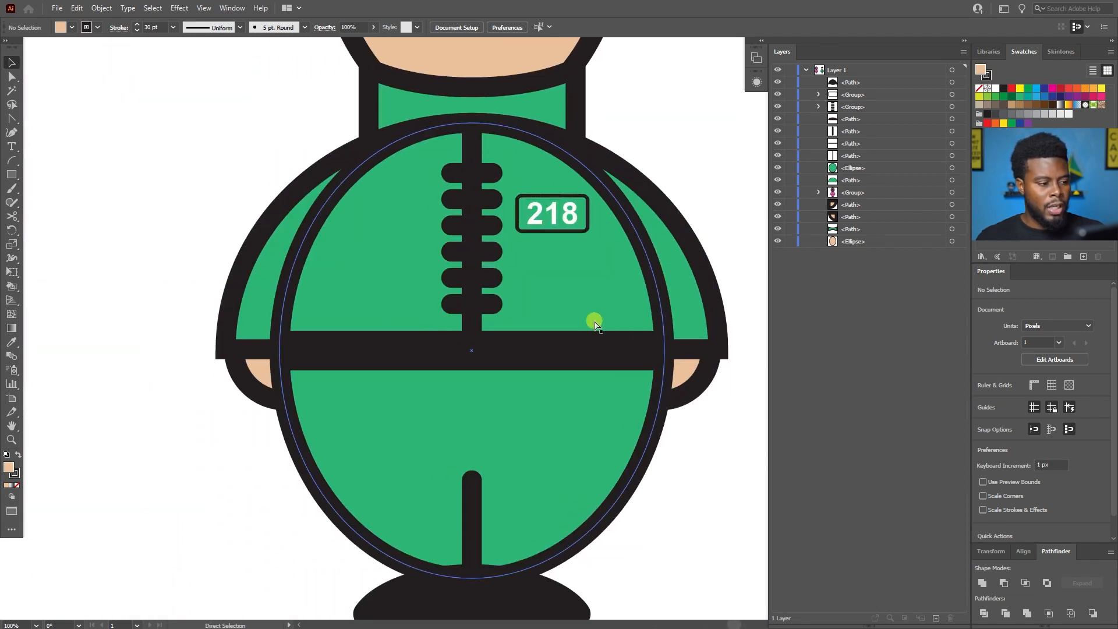
# Draw a closed tapering stripe about 164 by 211 px along the green character's left sleeve with the Pen tool.
pyautogui.scroll(1, 234, 187)
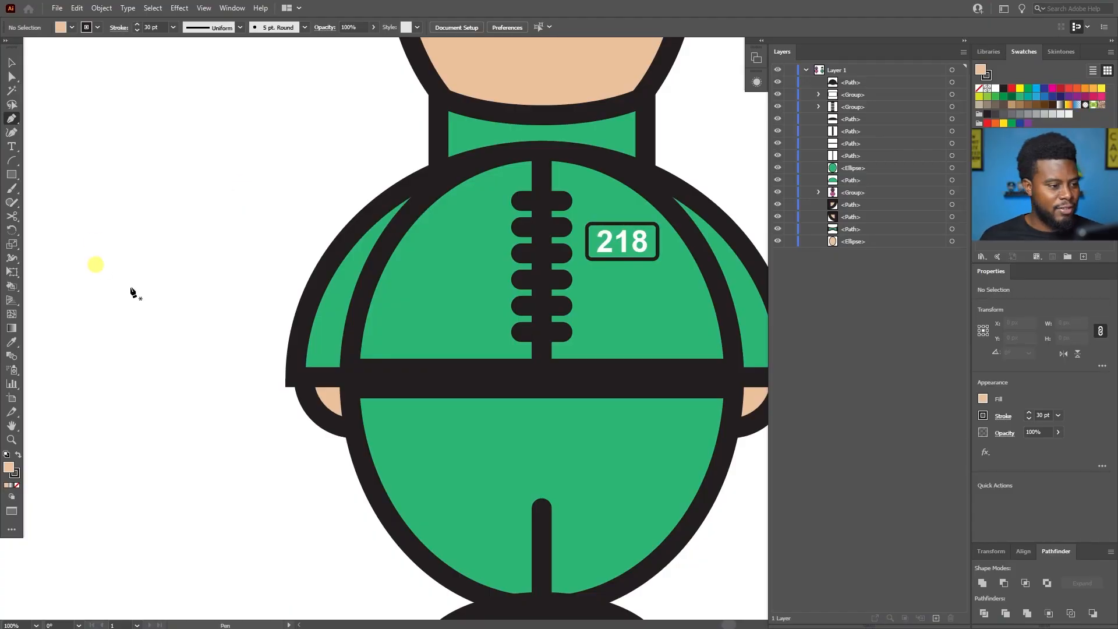
pyautogui.scroll(4, 365, 273)
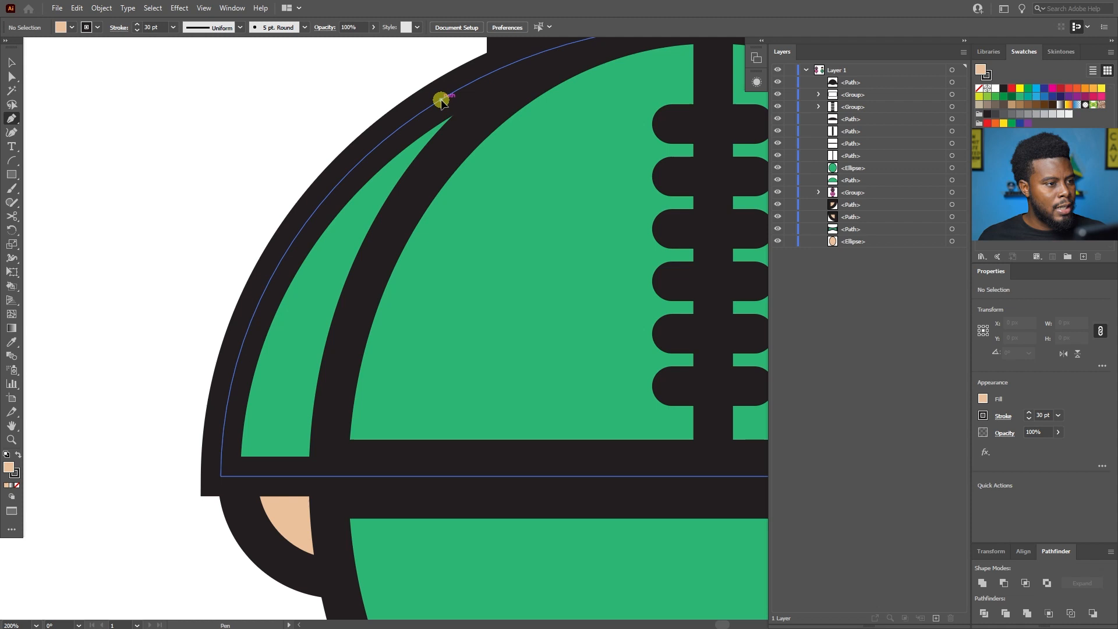
pyautogui.click(440, 100)
pyautogui.click(324, 200)
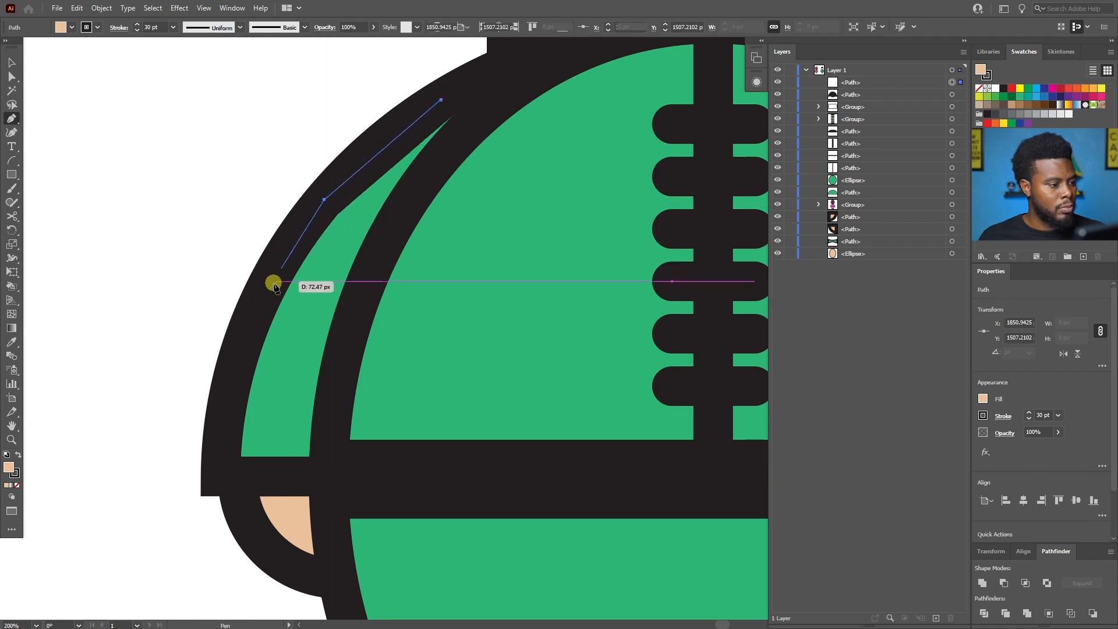
pyautogui.click(265, 300)
pyautogui.press('ctrl')
pyautogui.click(259, 281)
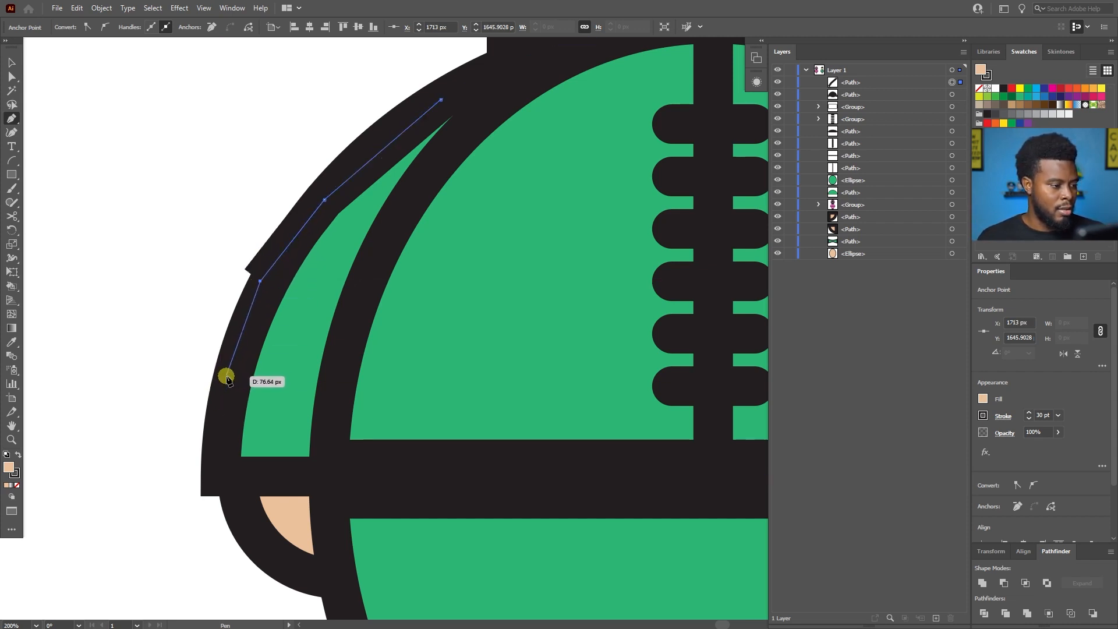
pyautogui.click(226, 375)
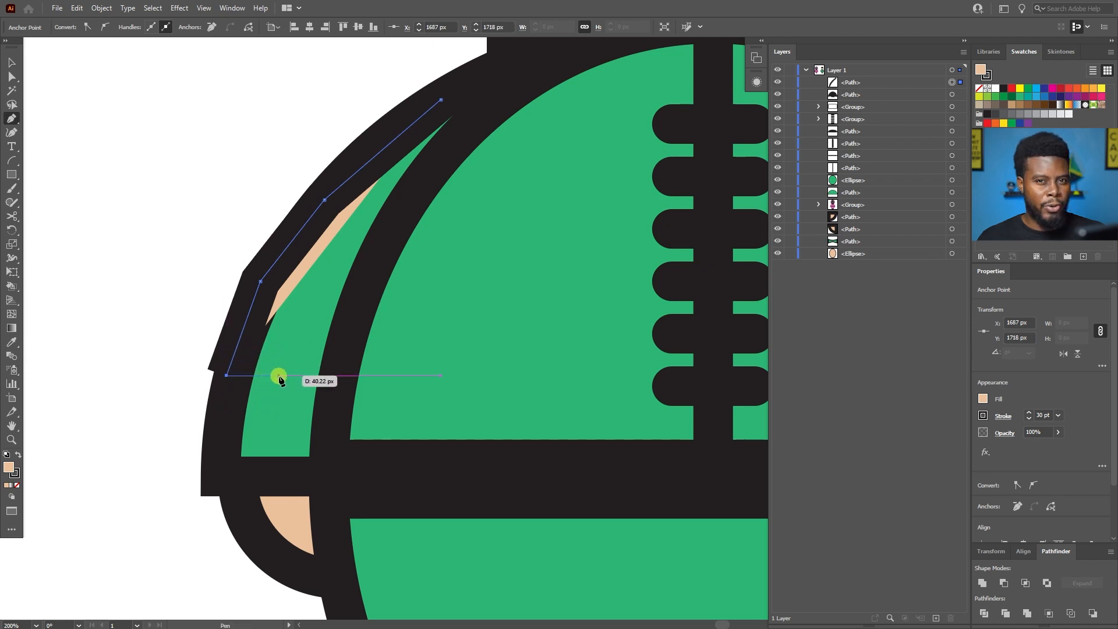
pyautogui.click(285, 376)
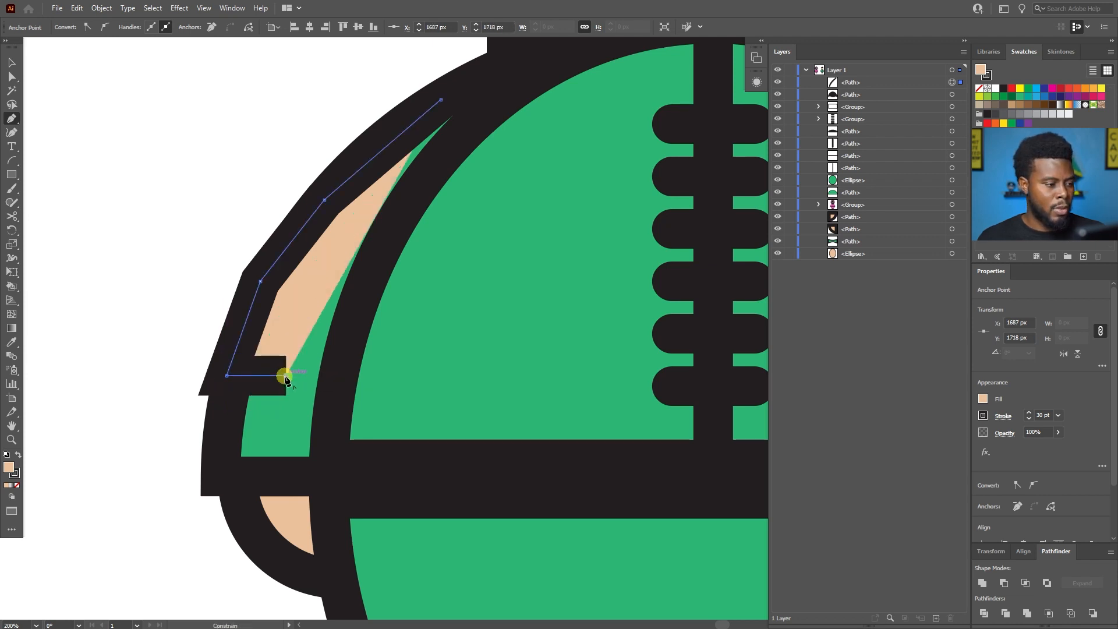
pyautogui.scroll(-1, 394, 142)
pyautogui.moveTo(430, 109); pyautogui.dragTo(542, 237)
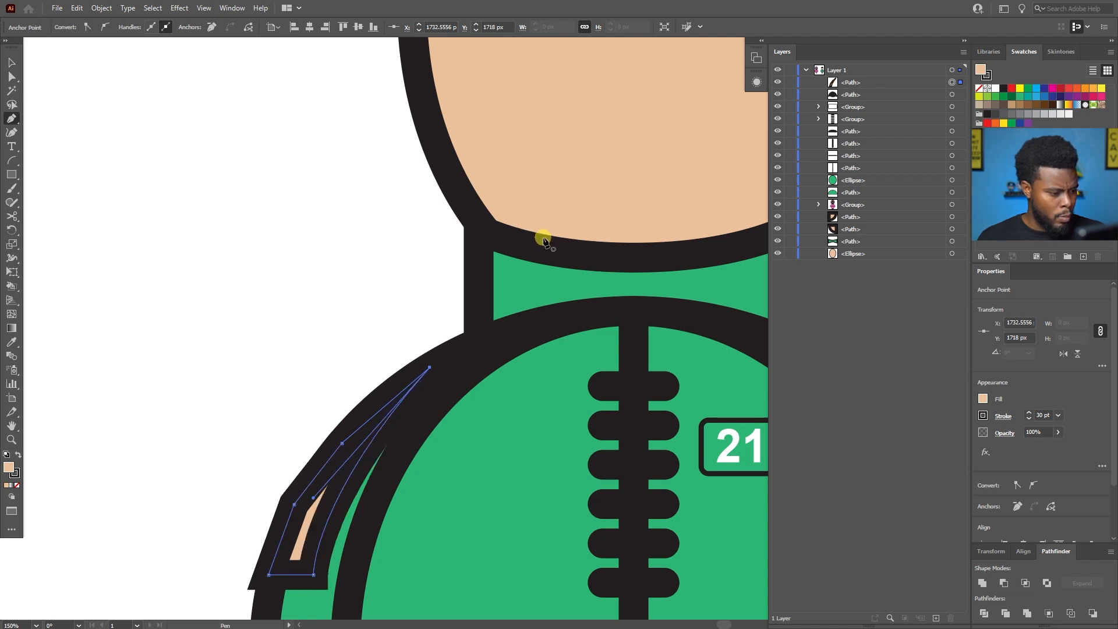
# Remove the sleeve stripe's stroke and fill it with white.
pyautogui.scroll(-3, 530, 262)
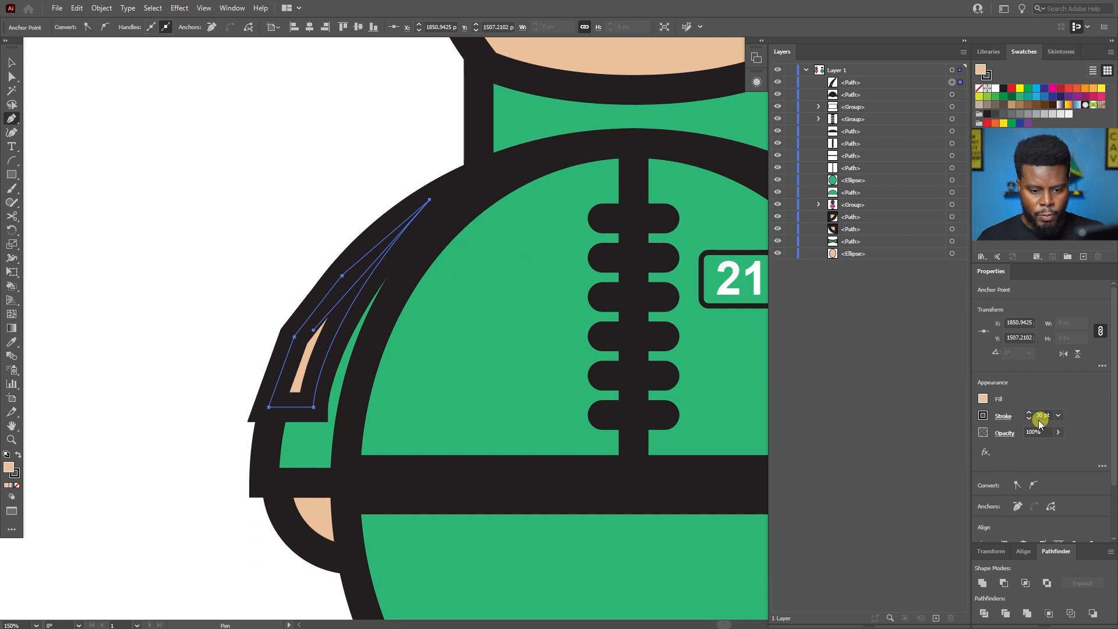
pyautogui.click(984, 417)
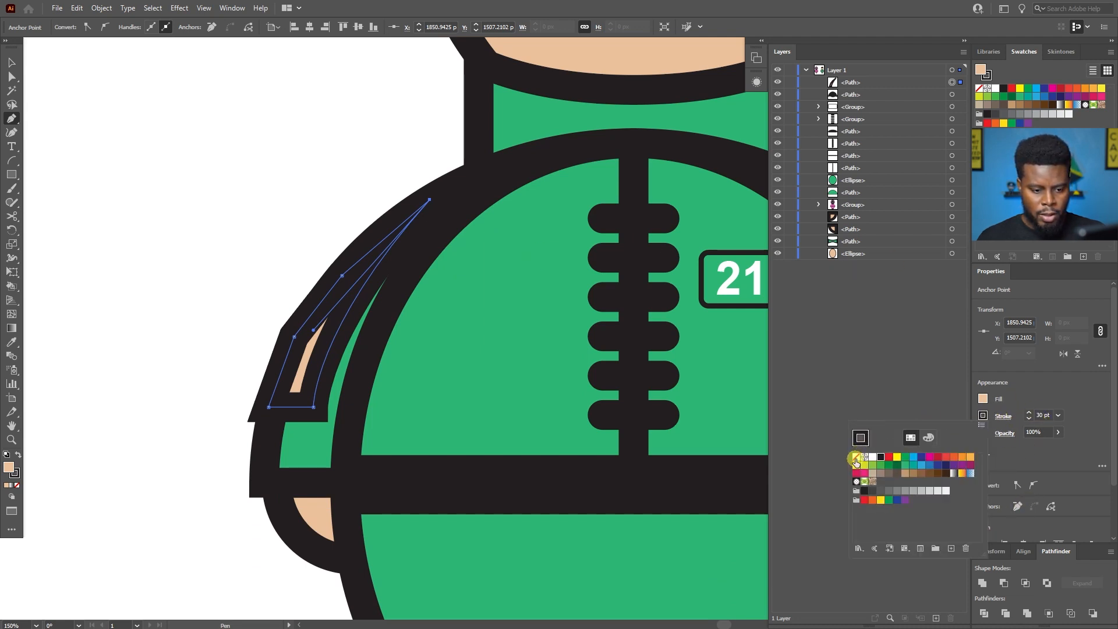
pyautogui.click(856, 458)
pyautogui.click(984, 399)
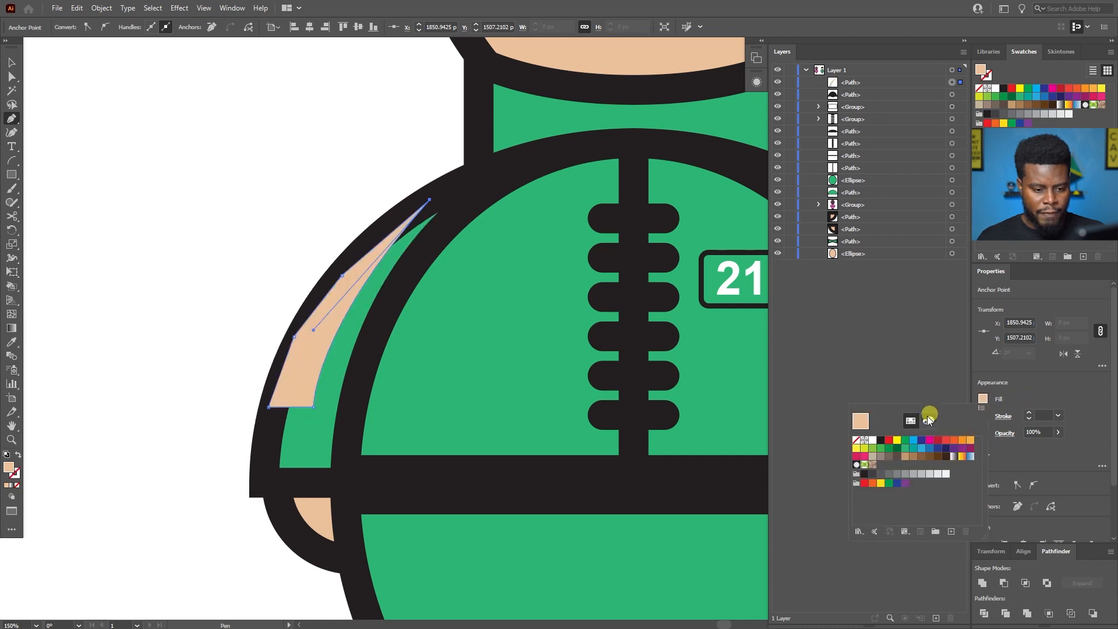
pyautogui.click(875, 442)
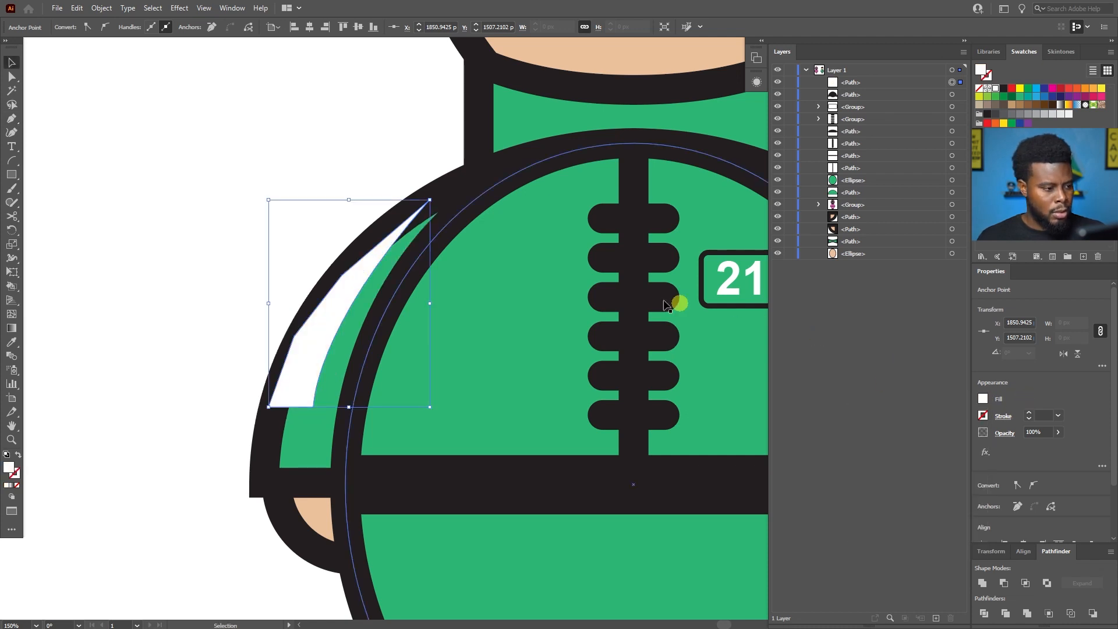
# Inspect how the white stripe sits against the left sleeve's outline and the rest of the suit.
pyautogui.hscroll(2, 756, 314)
pyautogui.scroll(-5, 763, 298)
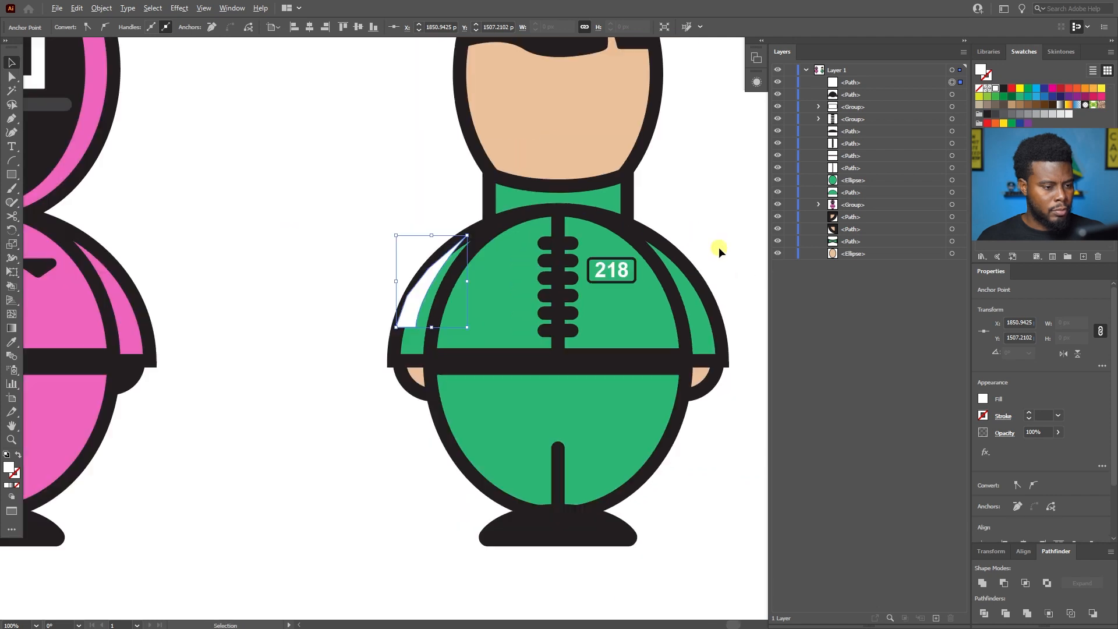
pyautogui.scroll(3, 658, 247)
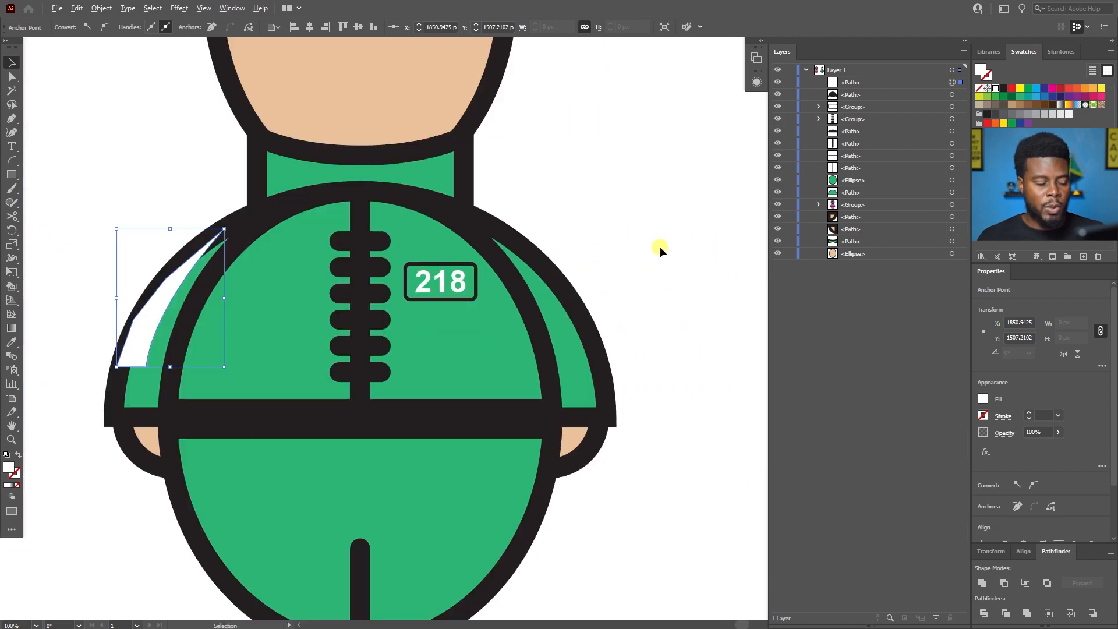
pyautogui.hscroll(-2, 628, 252)
pyautogui.scroll(1, 434, 270)
pyautogui.scroll(1, 261, 302)
pyautogui.scroll(-1, 215, 298)
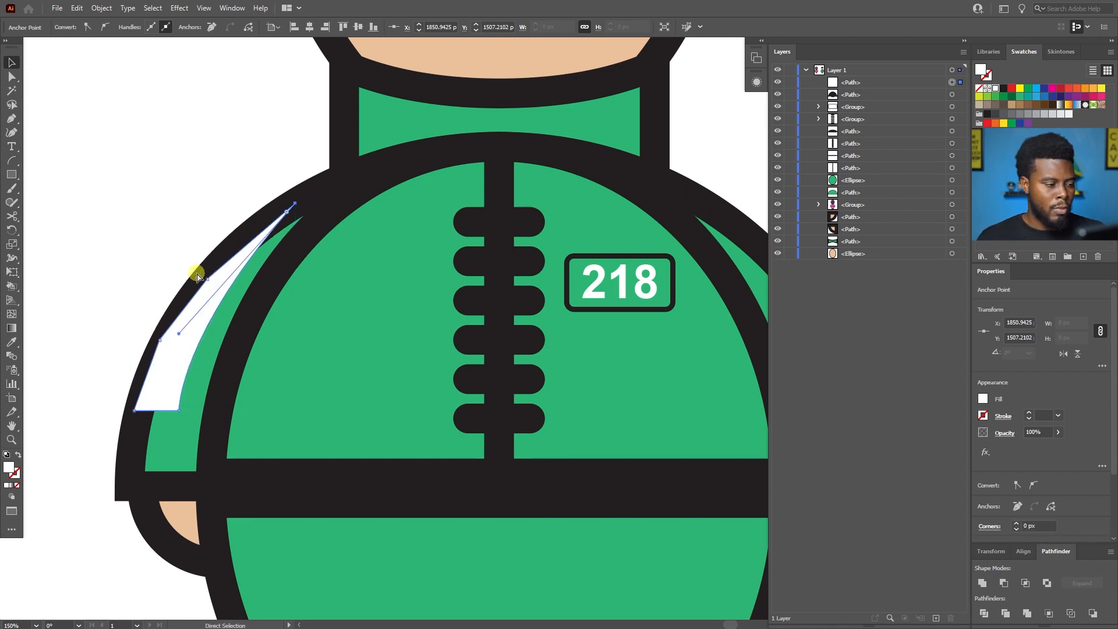
pyautogui.hscroll(-3, 195, 269)
pyautogui.scroll(-1, 225, 325)
pyautogui.scroll(-1, 230, 401)
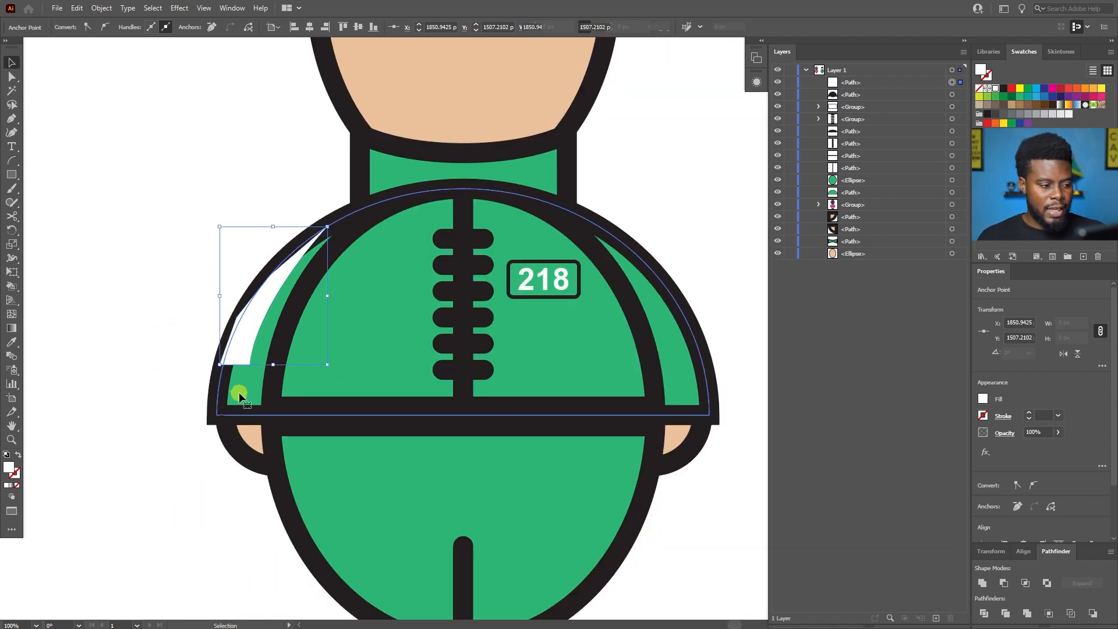
# Duplicate the green sleeve shape in place on top of the artwork, remove the copy's fill and deselect it.
pyautogui.click(239, 392)
pyautogui.press('a')
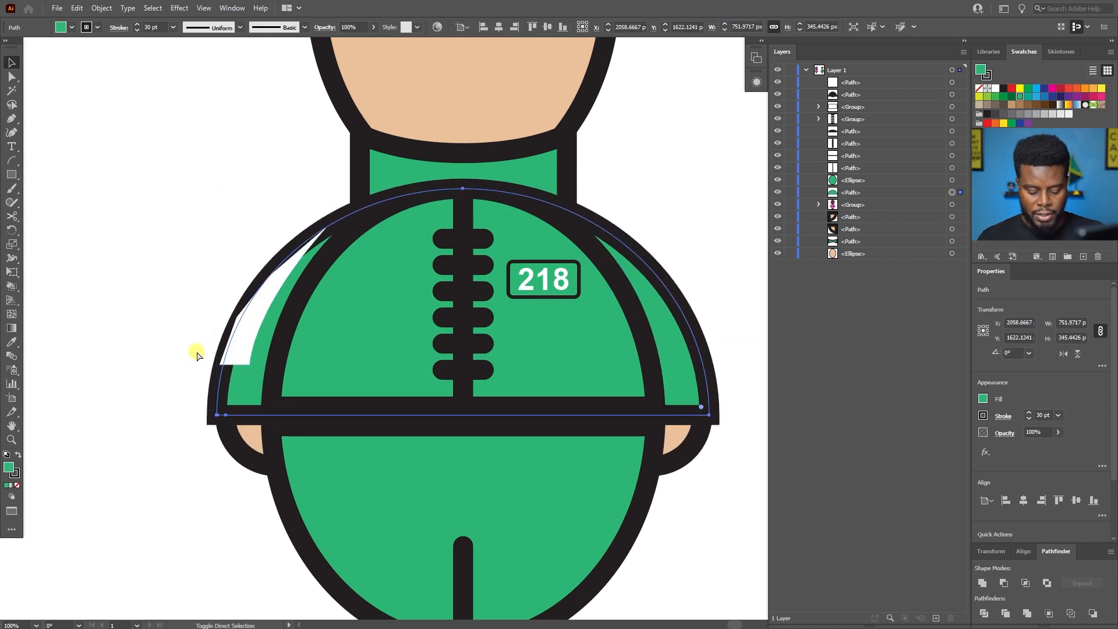
pyautogui.hotkey('ctrl', 'c')
pyautogui.hotkey('ctrl', 'shift', 'v')
pyautogui.press('v')
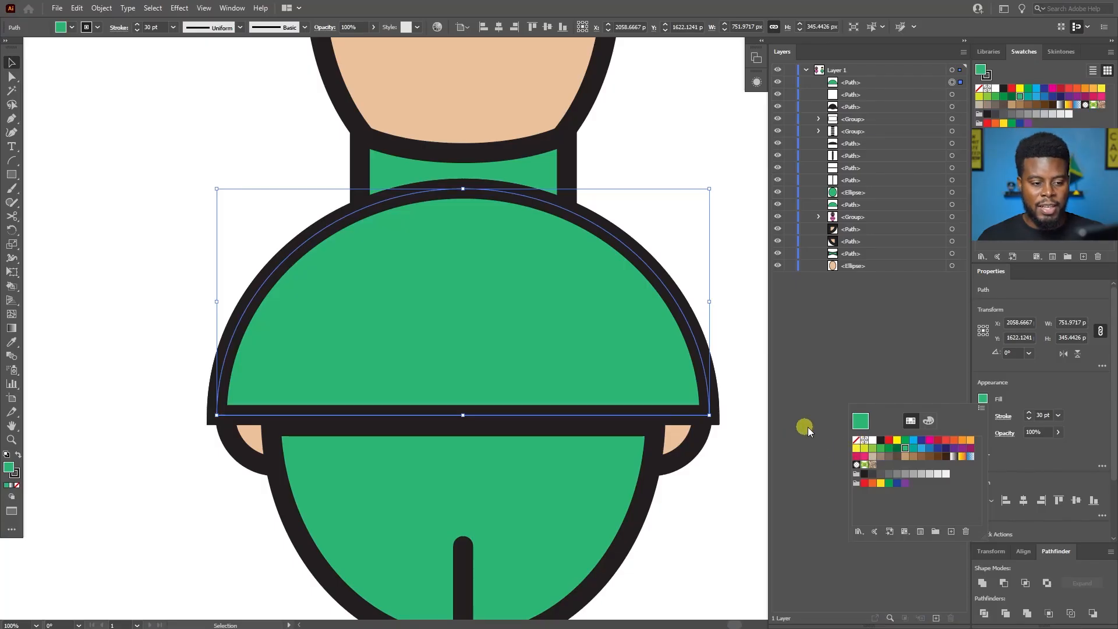
pyautogui.click(856, 440)
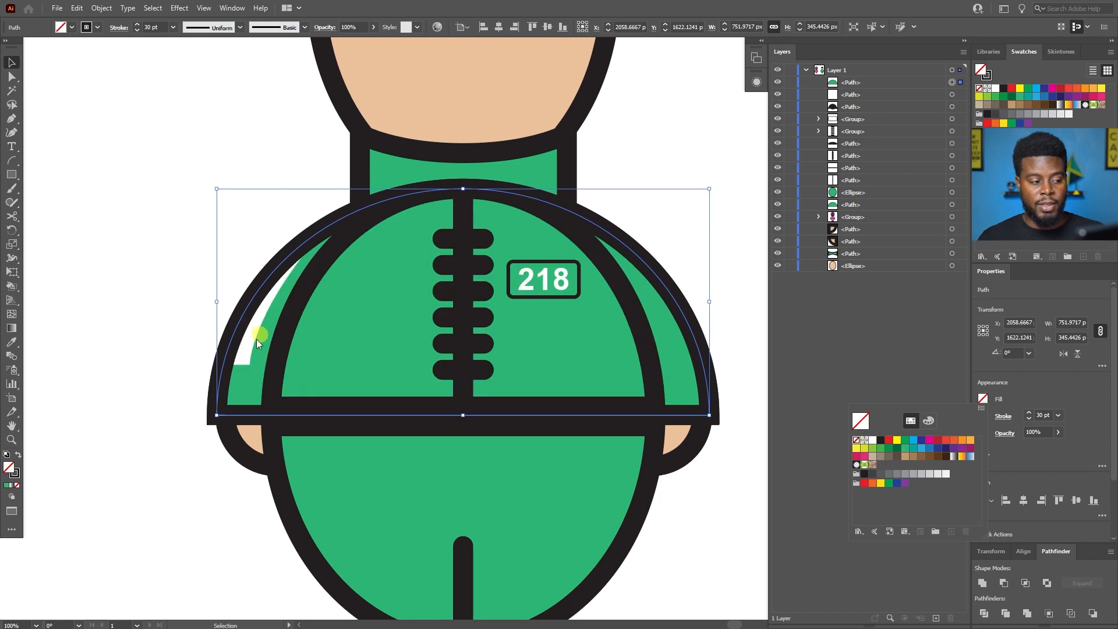
pyautogui.click(218, 291)
pyautogui.click(189, 264)
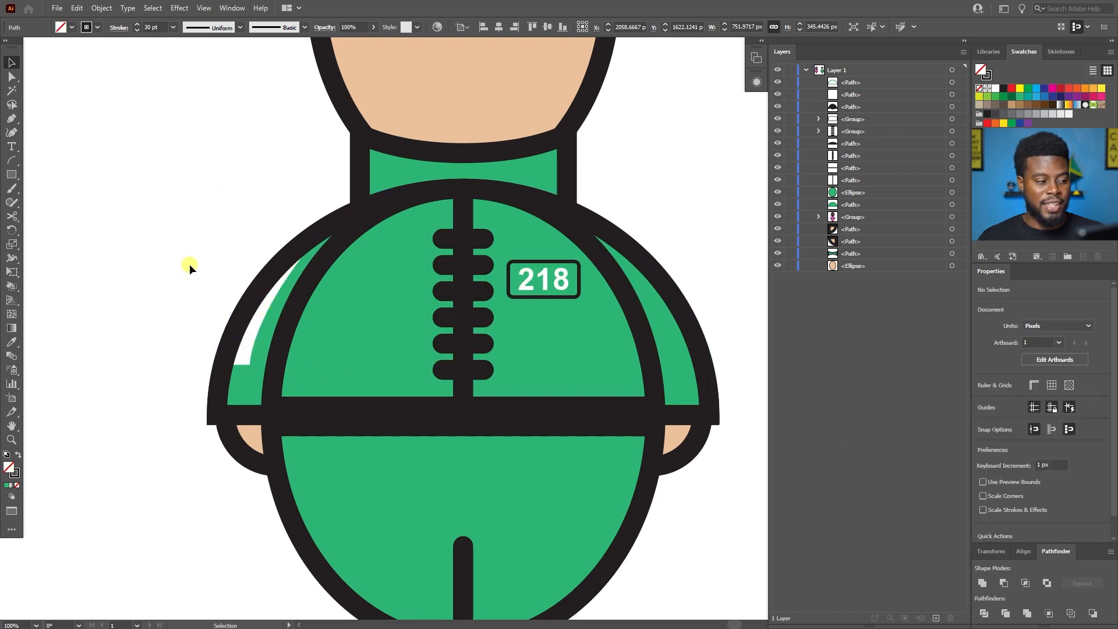
# Shift the white sleeve stripe 10 px right, nudge it back 4 px to the left and deselect it.
pyautogui.scroll(2, 266, 318)
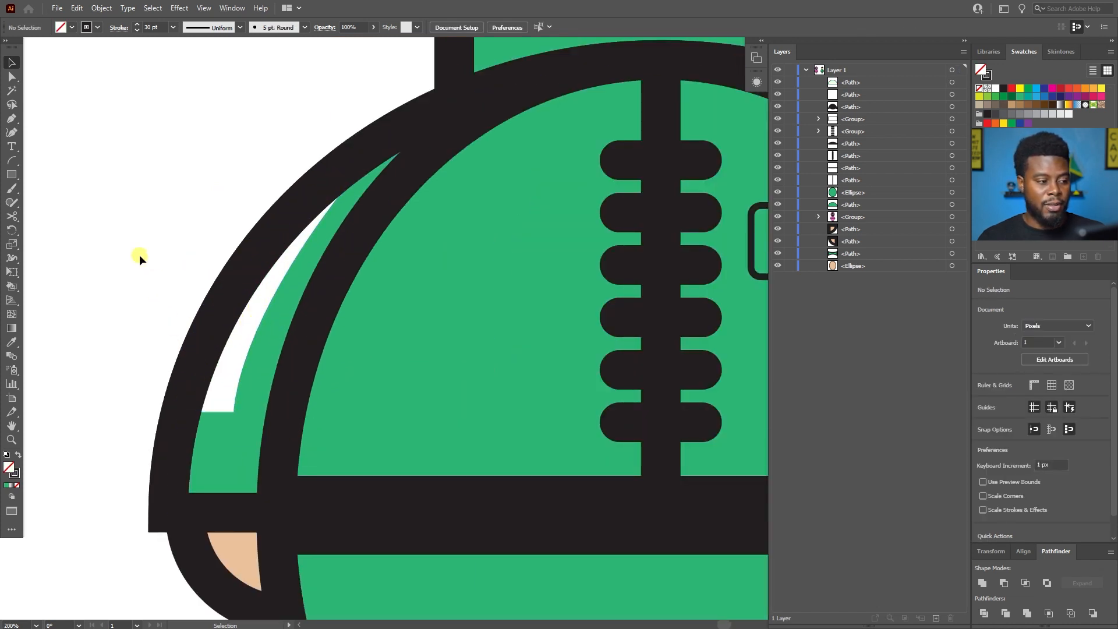
pyautogui.click(228, 365)
pyautogui.hotkey('shift', 'Right')
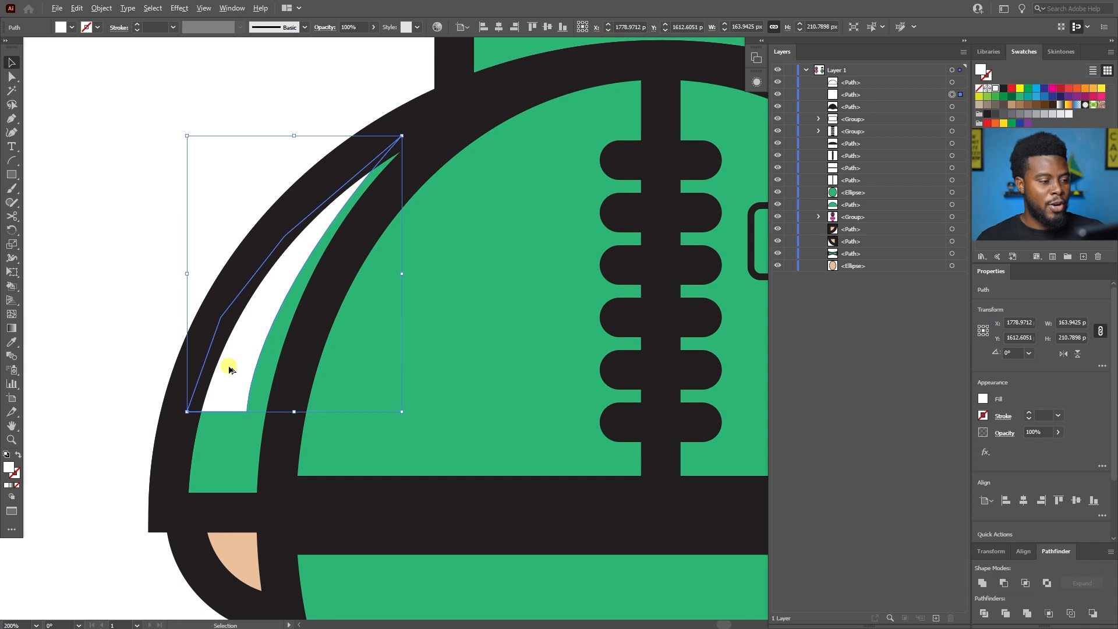
pyautogui.scroll(-3, 228, 365)
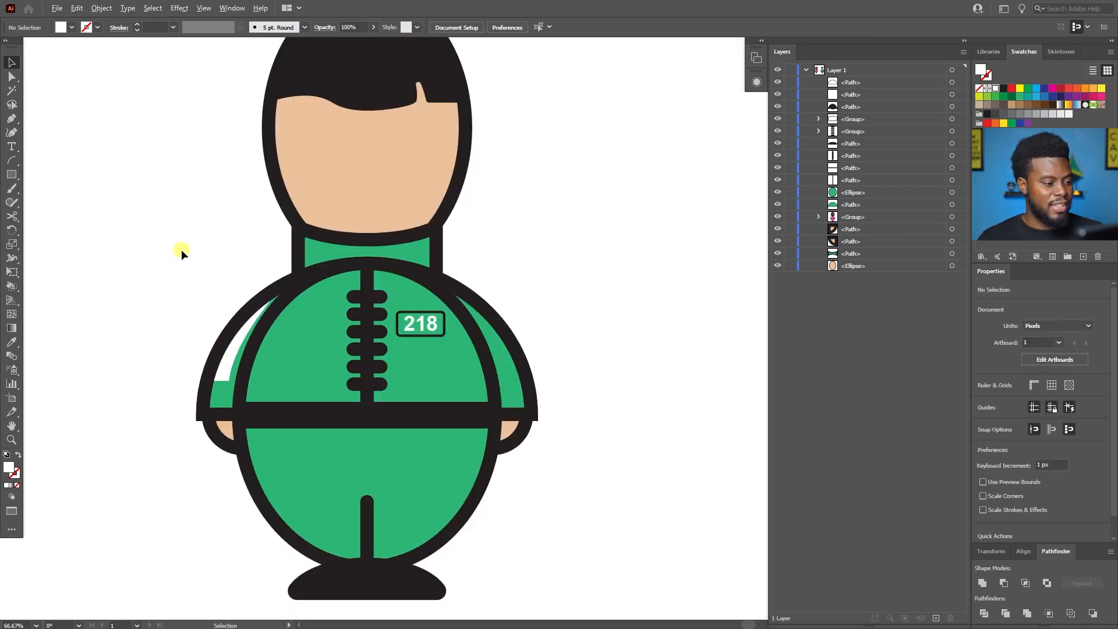
pyautogui.scroll(3, 299, 380)
pyautogui.scroll(-2, 279, 429)
pyautogui.click(294, 436)
pyautogui.press('Left')
pyautogui.press('Left')
pyautogui.press('Left')
pyautogui.press('Left')
pyautogui.press('Left')
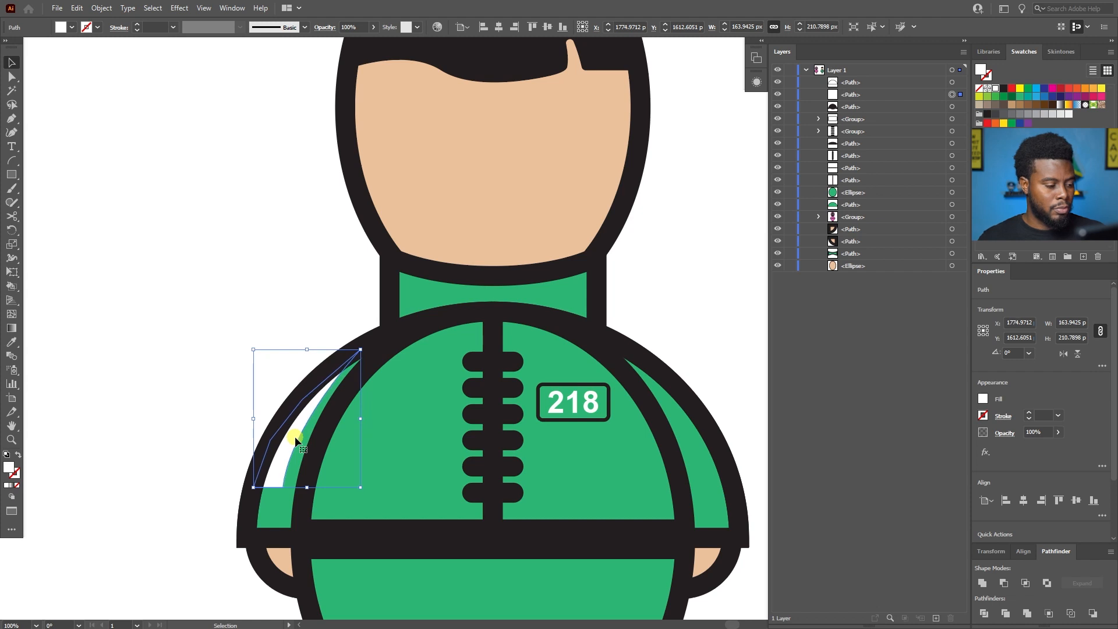
pyautogui.click(230, 336)
# Duplicate the white left-sleeve stripe in place, in front of the other artwork.
pyautogui.scroll(-2, 230, 336)
pyautogui.scroll(3, 230, 337)
pyautogui.hscroll(7, 237, 332)
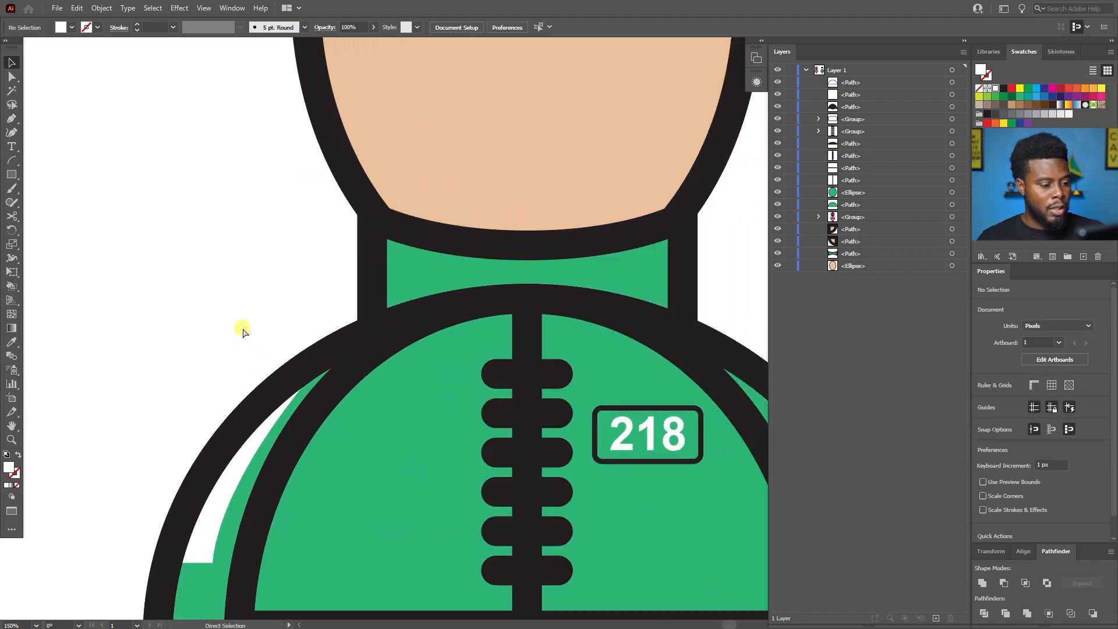
pyautogui.scroll(-7, 243, 329)
pyautogui.hscroll(8, 242, 327)
pyautogui.hscroll(-1, 242, 326)
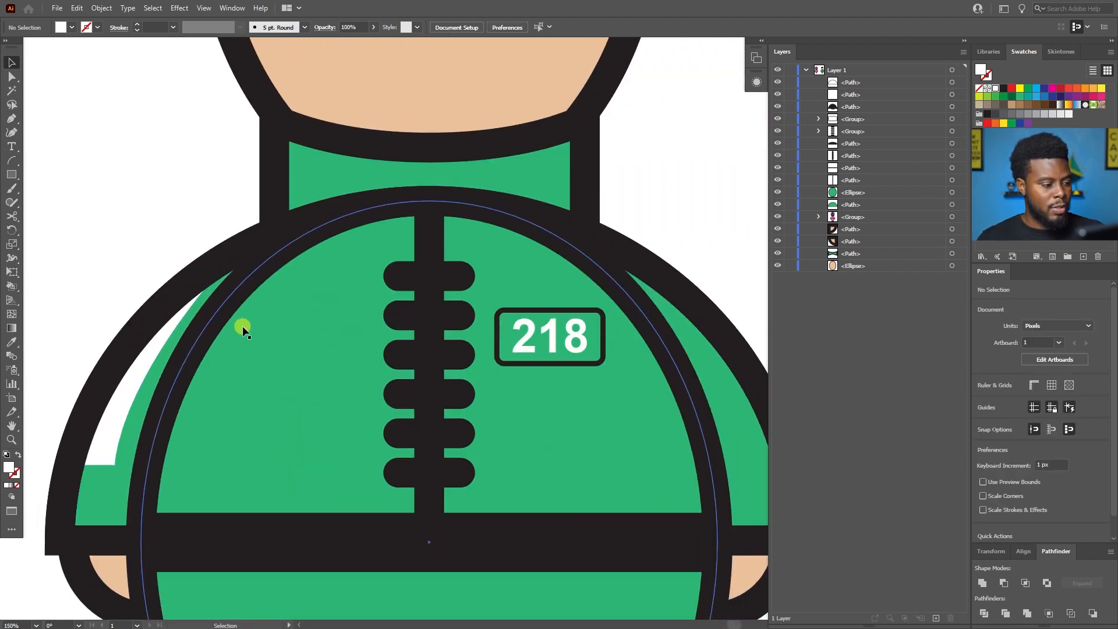
pyautogui.click(120, 393)
pyautogui.press('a')
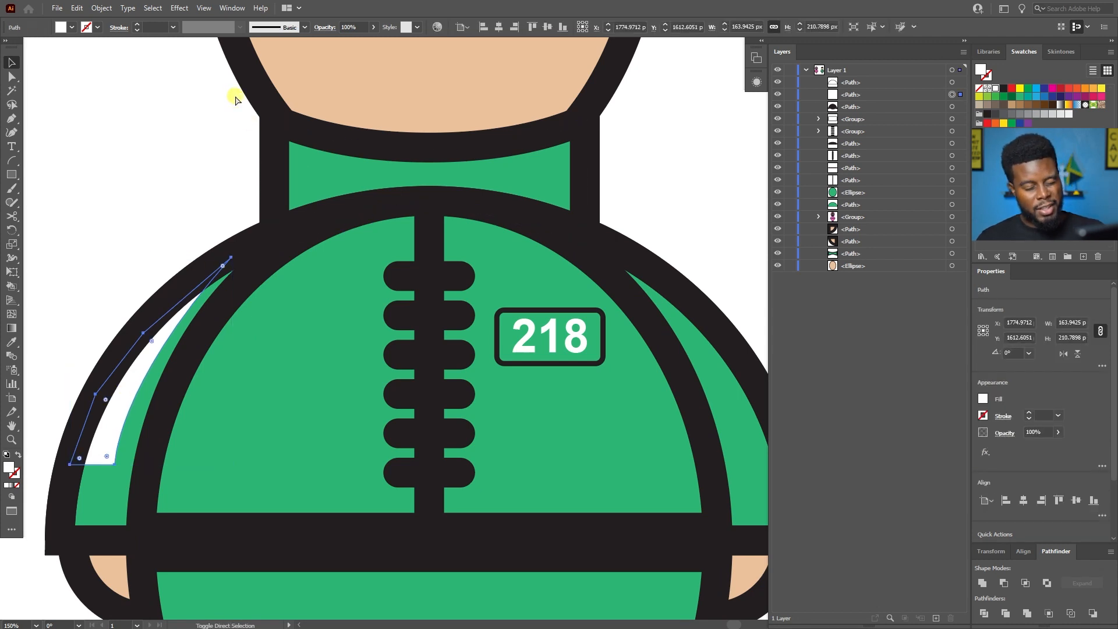
pyautogui.hotkey('ctrl', 'c')
pyautogui.hotkey('ctrl', 'f')
pyautogui.press('v')
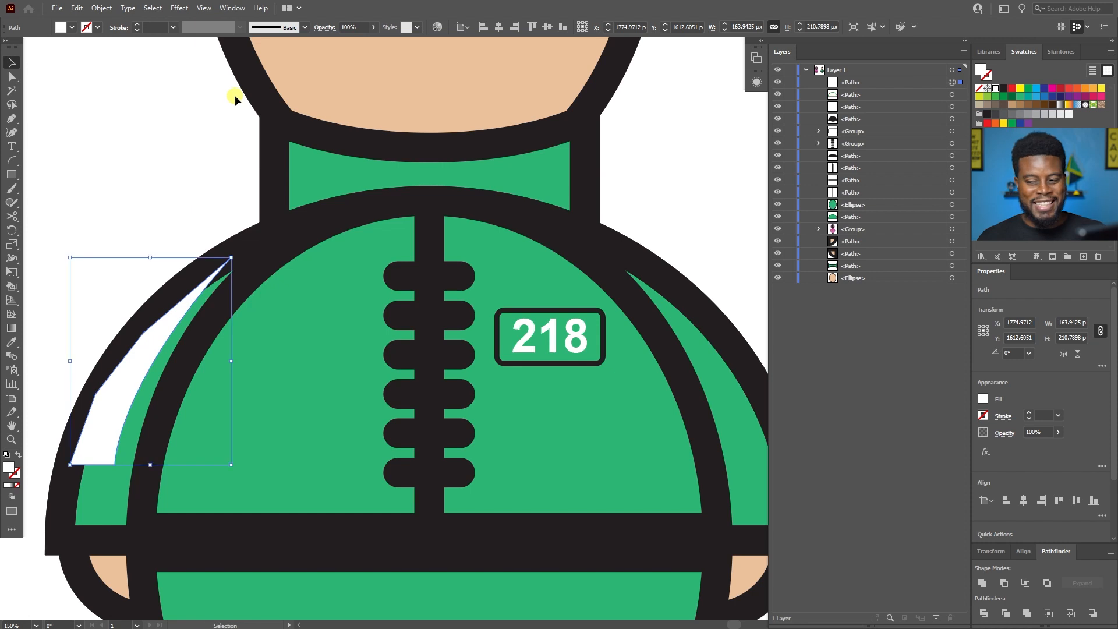
# Reflect the copied white sleeve stripe across the vertical axis.
pyautogui.click(101, 9)
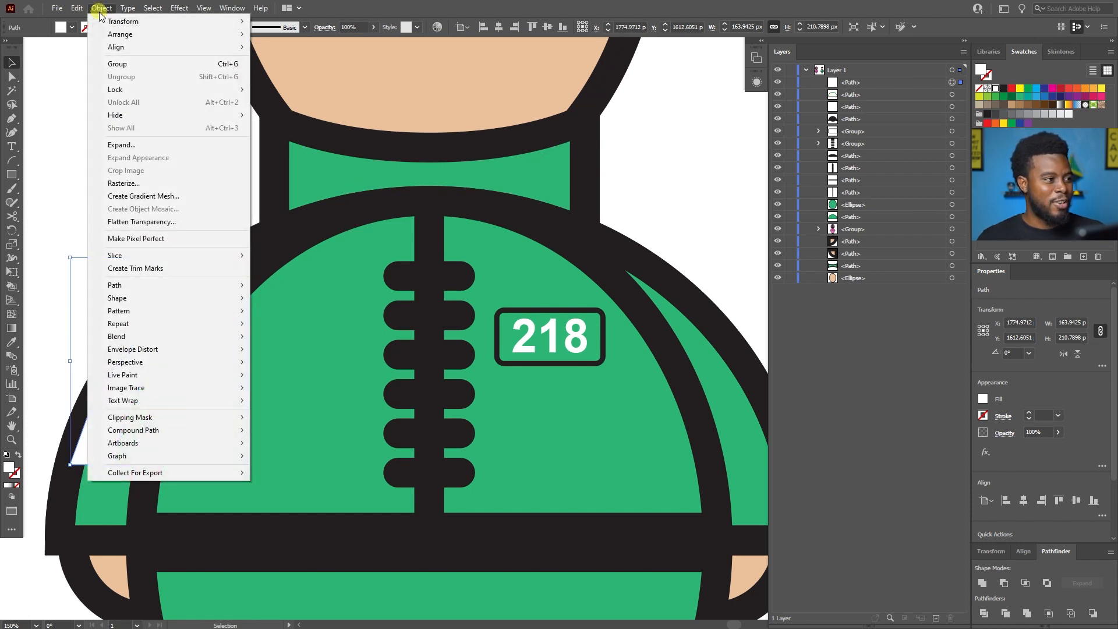
pyautogui.moveTo(167, 35)
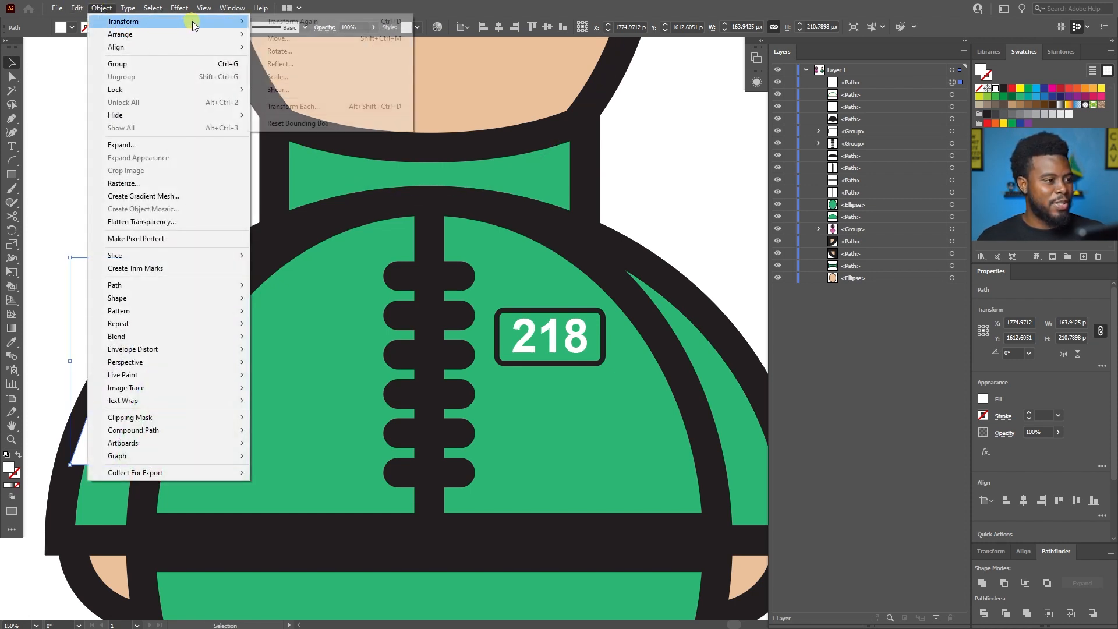
pyautogui.click(276, 63)
pyautogui.click(562, 382)
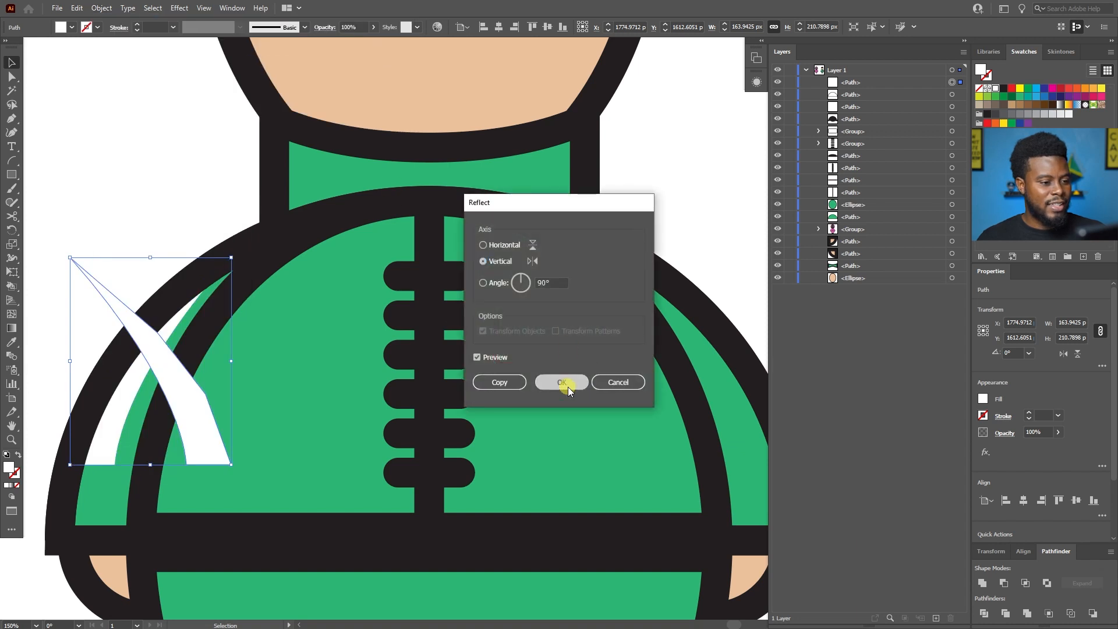
# Shift the mirrored white stripe horizontally onto the right sleeve, to X 2344.97 px.
pyautogui.scroll(-1, 230, 380)
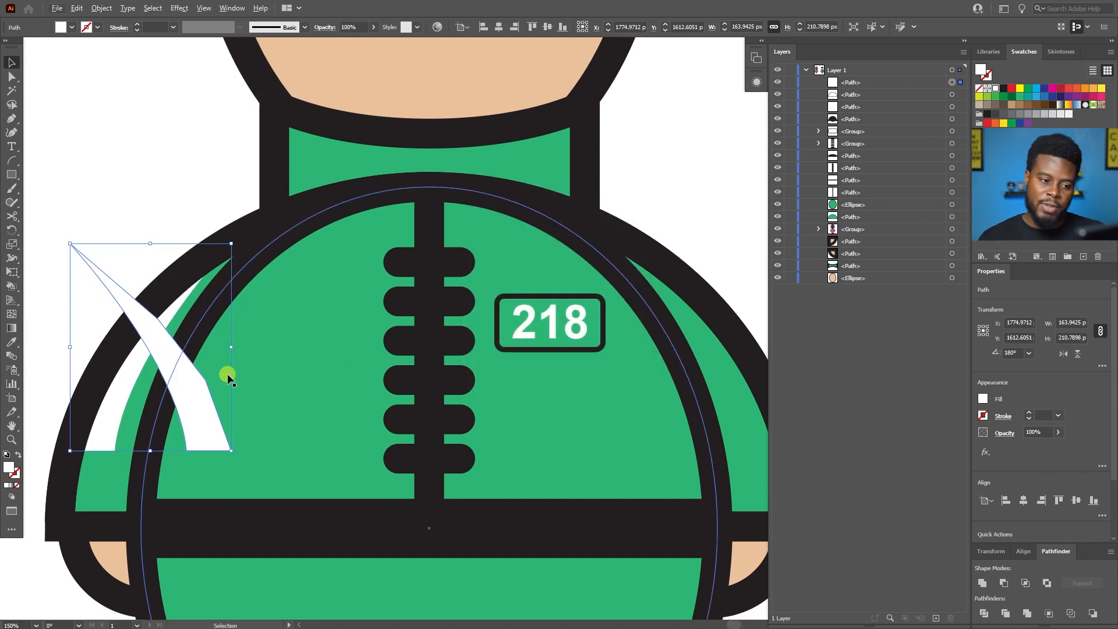
pyautogui.hotkey('shift', 'Right')
pyautogui.hotkey('shift', 'Right')
pyautogui.hotkey('shift', 'Right')
pyautogui.hotkey('shift', 'Right')
pyautogui.hotkey('shift', 'Right')
pyautogui.hotkey('shift', 'Right')
pyautogui.hotkey('shift', 'Right')
pyautogui.hotkey('shift', 'Right')
pyautogui.hotkey('shift', 'Right')
pyautogui.hotkey('shift', 'Right')
pyautogui.hotkey('shift', 'Right')
pyautogui.hotkey('shift', 'Right')
pyautogui.hotkey('shift', 'Right')
pyautogui.hotkey('shift', 'Right')
pyautogui.hotkey('shift', 'Right')
pyautogui.hotkey('shift', 'Right')
pyautogui.hotkey('shift', 'Right')
pyautogui.hotkey('shift', 'Right')
pyautogui.hotkey('shift', 'Right')
pyautogui.hotkey('shift', 'Right')
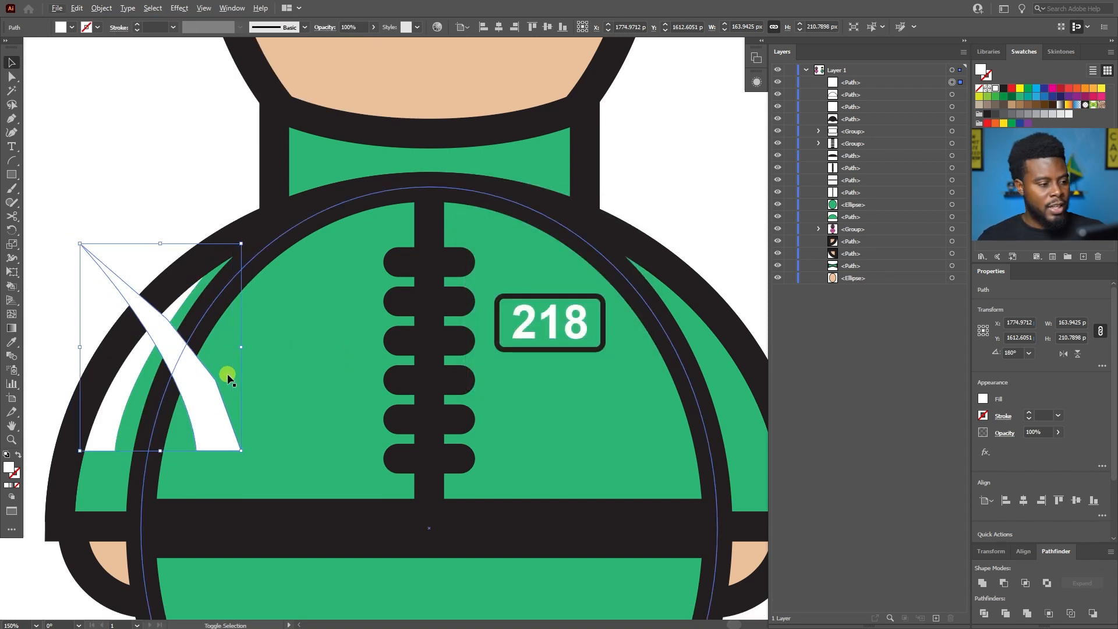
pyautogui.hotkey('shift', 'Right')
pyautogui.hotkey('shift', 'Right')
pyautogui.hotkey('shift', 'Right')
pyautogui.hotkey('shift', 'Right')
pyautogui.hotkey('shift', 'Right')
pyautogui.hotkey('shift', 'Right')
pyautogui.hotkey('shift', 'Right')
pyautogui.hotkey('shift', 'Right')
pyautogui.hotkey('shift', 'Right')
pyautogui.hotkey('shift', 'Right')
pyautogui.hotkey('shift', 'Right')
pyautogui.hotkey('shift', 'Right')
pyautogui.hotkey('shift', 'Right')
pyautogui.hotkey('shift', 'Right')
pyautogui.hotkey('shift', 'Right')
pyautogui.hotkey('shift', 'Right')
pyautogui.hotkey('shift', 'Right')
pyautogui.hotkey('shift', 'Right')
pyautogui.hotkey('shift', 'Right')
pyautogui.hotkey('shift', 'Right')
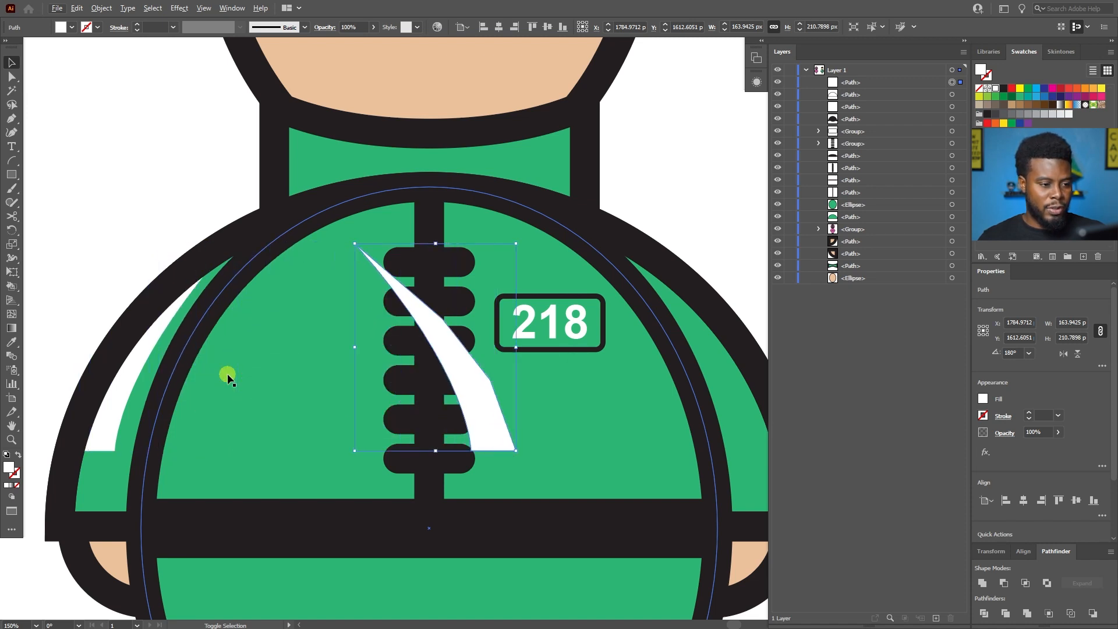
pyautogui.hotkey('shift', 'Right')
pyautogui.hotkey('shift', 'Right')
pyautogui.hotkey('shift', 'Right')
pyautogui.hotkey('shift', 'Right')
pyautogui.hotkey('shift', 'Right')
pyautogui.hotkey('shift', 'Right')
pyautogui.hotkey('shift', 'Right')
pyautogui.hotkey('shift', 'Right')
pyautogui.hotkey('shift', 'Right')
pyautogui.hotkey('shift', 'Right')
pyautogui.hotkey('shift', 'Right')
pyautogui.hotkey('shift', 'Right')
pyautogui.hotkey('shift', 'Right')
pyautogui.hotkey('shift', 'Right')
pyautogui.hotkey('shift', 'Right')
pyautogui.hotkey('shift', 'Right')
pyautogui.hotkey('shift', 'Right')
pyautogui.hotkey('shift', 'Right')
pyautogui.hotkey('shift', 'Right')
pyautogui.hotkey('shift', 'Right')
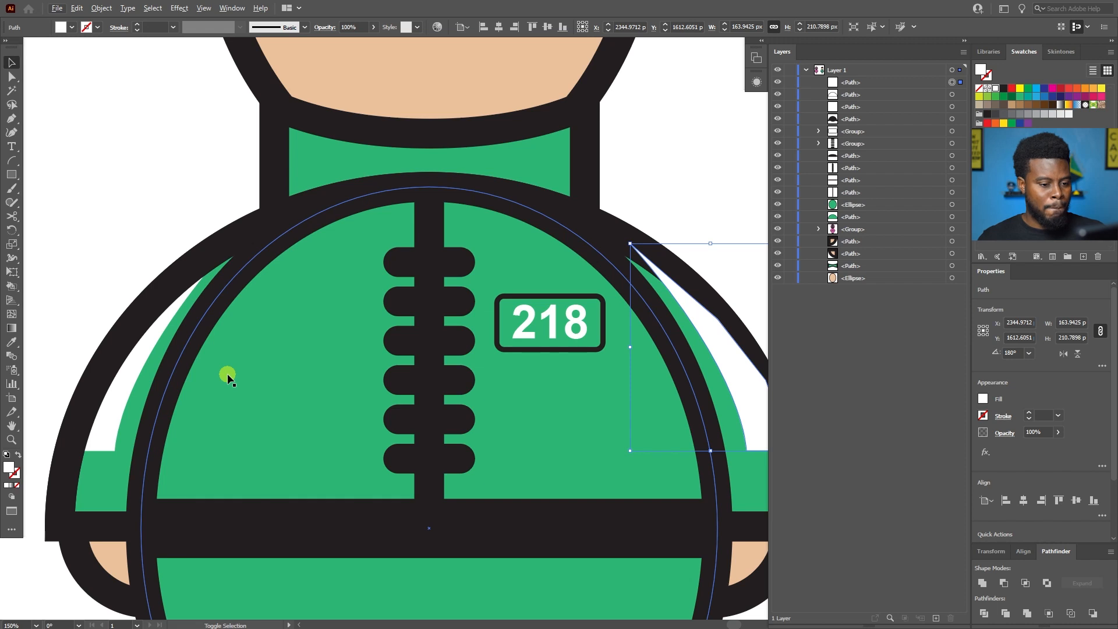
pyautogui.hotkey('shift', 'Left')
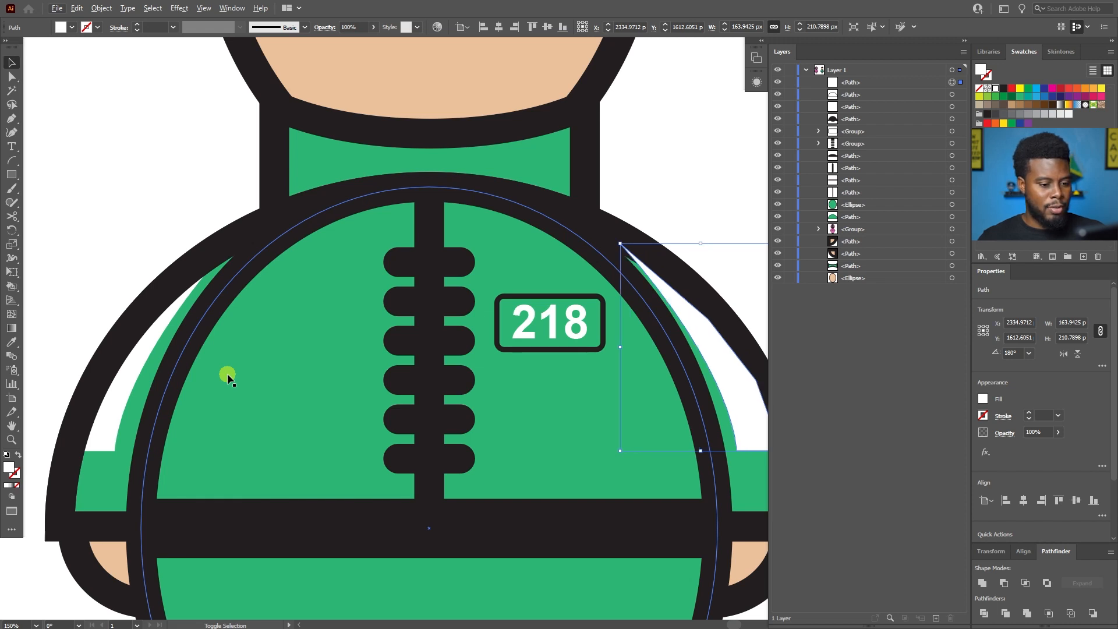
pyautogui.hotkey('shift', 'Right')
pyautogui.hscroll(7, 229, 373)
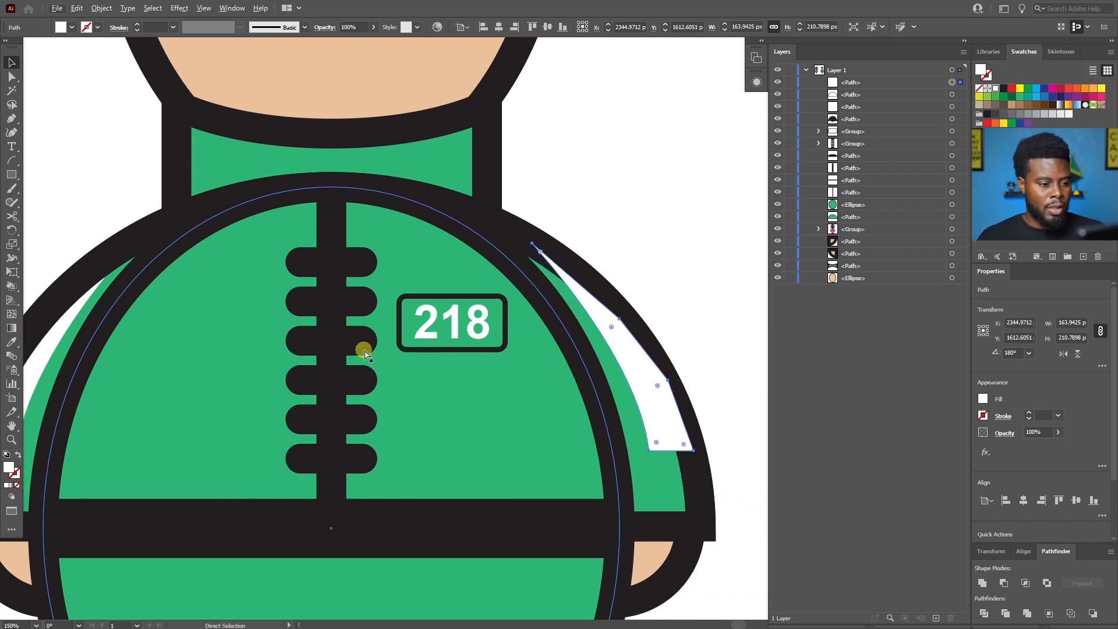
# Send the right-sleeve stripe backward behind the black sleeve outline and deselect it.
pyautogui.hscroll(-4, 363, 352)
pyautogui.press('a')
pyautogui.hotkey('ctrl', '[')
pyautogui.hotkey('ctrl', '[')
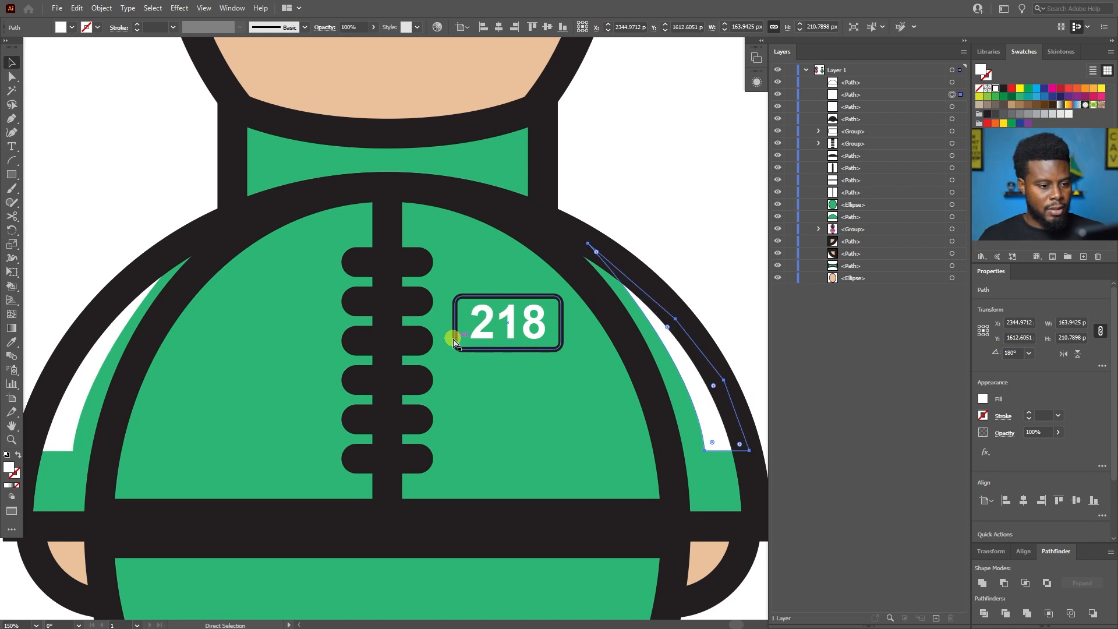
pyautogui.press('v')
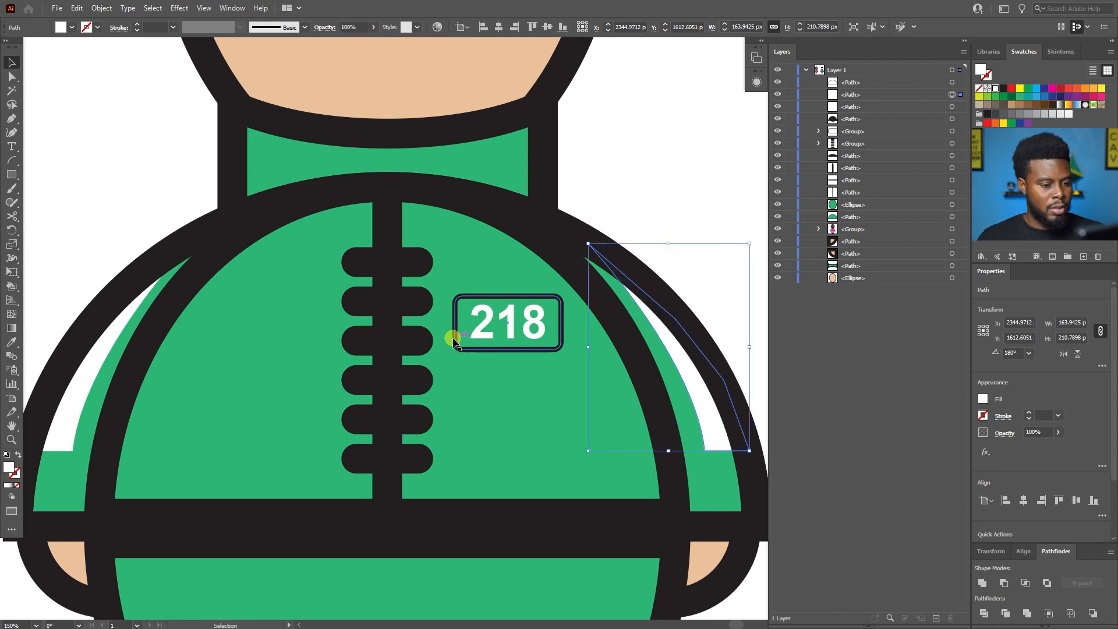
pyautogui.click(672, 194)
# Examine how the two white sleeve stripes match each other and sit within the whole figure.
pyautogui.scroll(-1, 673, 194)
pyautogui.hscroll(4, 674, 195)
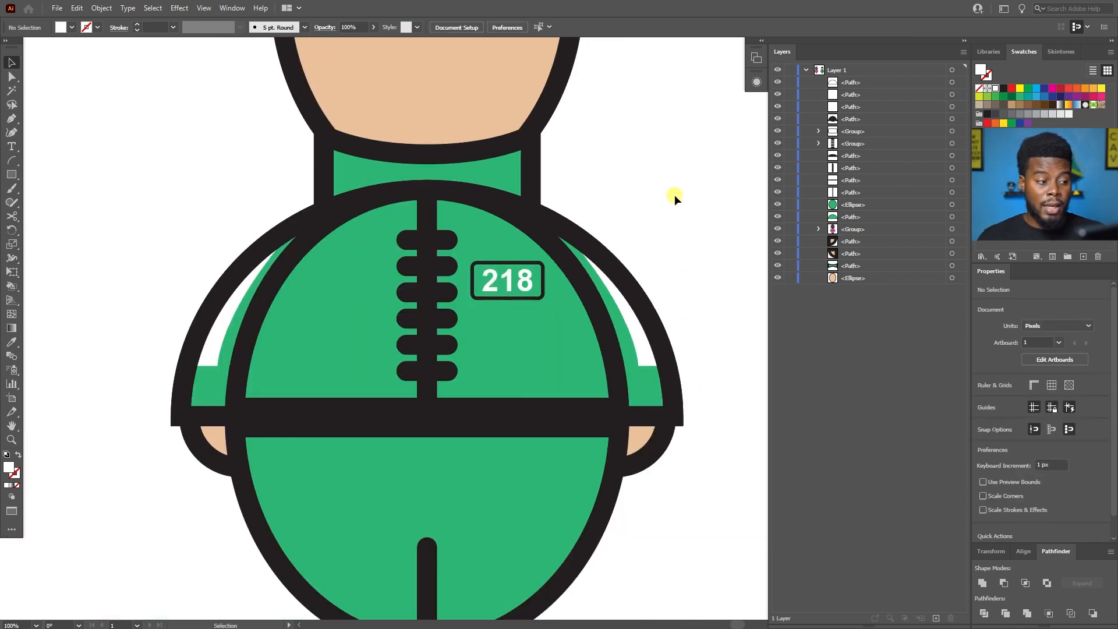
pyautogui.click(649, 346)
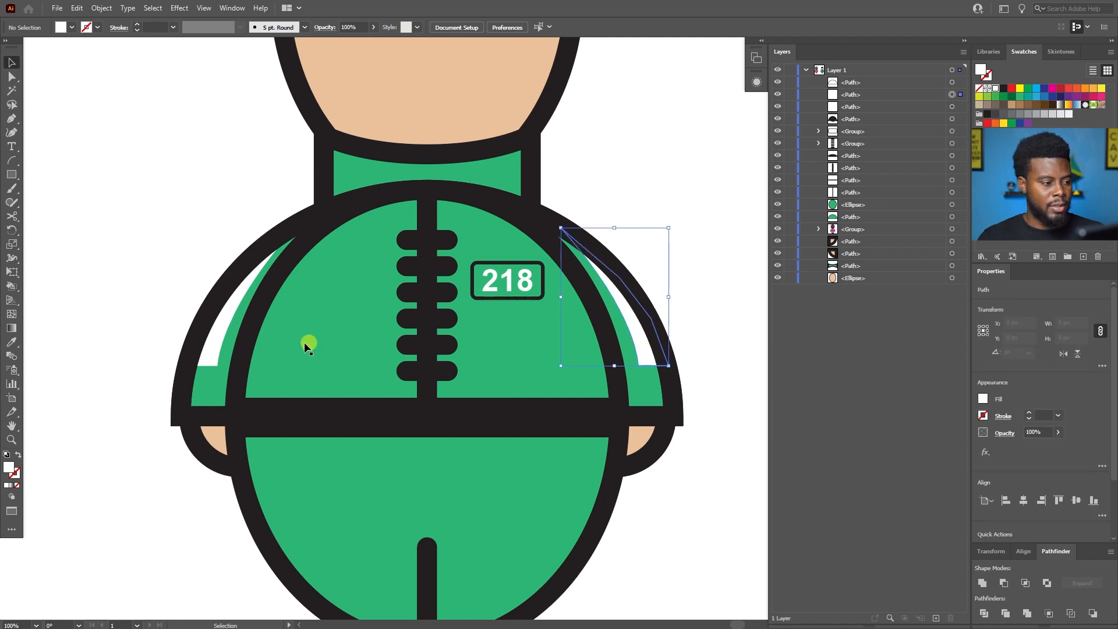
pyautogui.keyDown('shift'); pyautogui.click(214, 348); pyautogui.keyUp('shift')
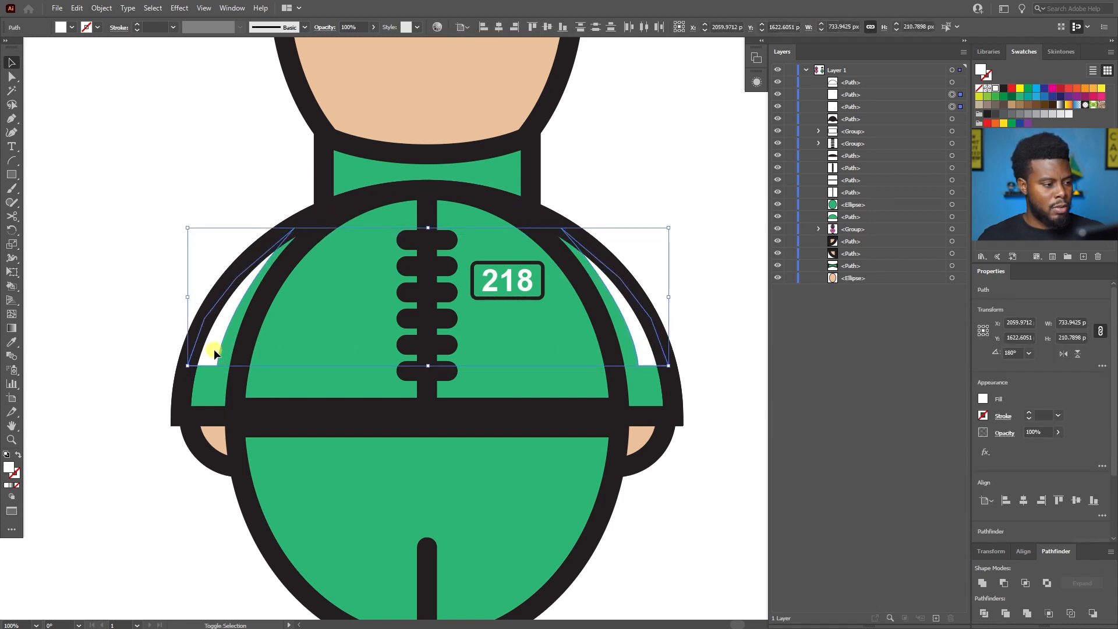
pyautogui.click(125, 206)
pyautogui.scroll(-2, 126, 207)
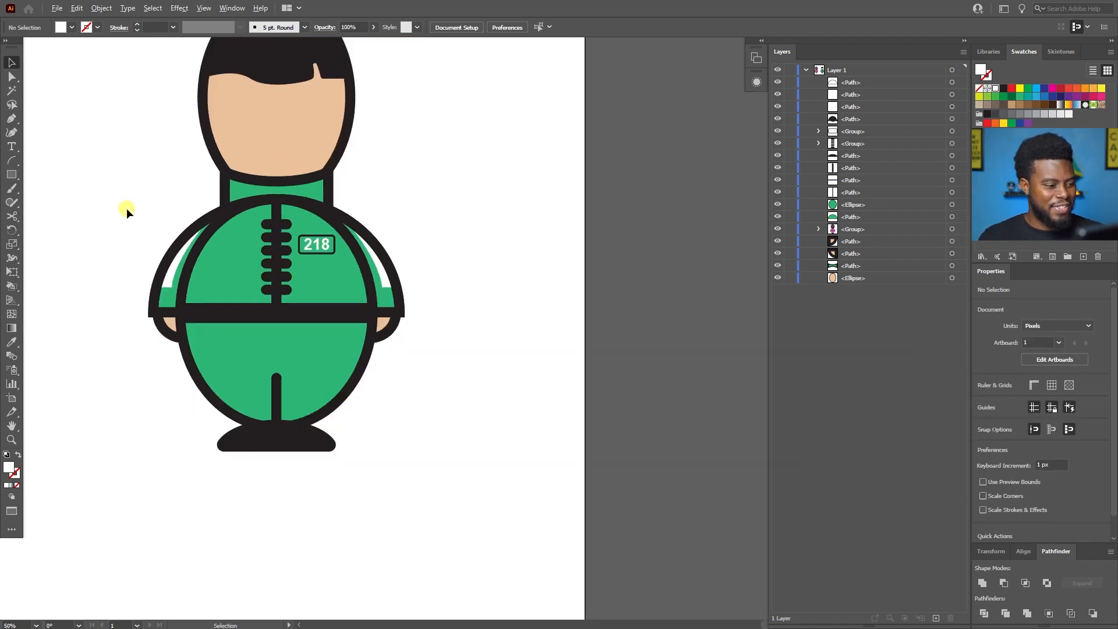
pyautogui.scroll(1, 127, 208)
pyautogui.hscroll(-2, 129, 210)
pyautogui.hscroll(-1, 130, 211)
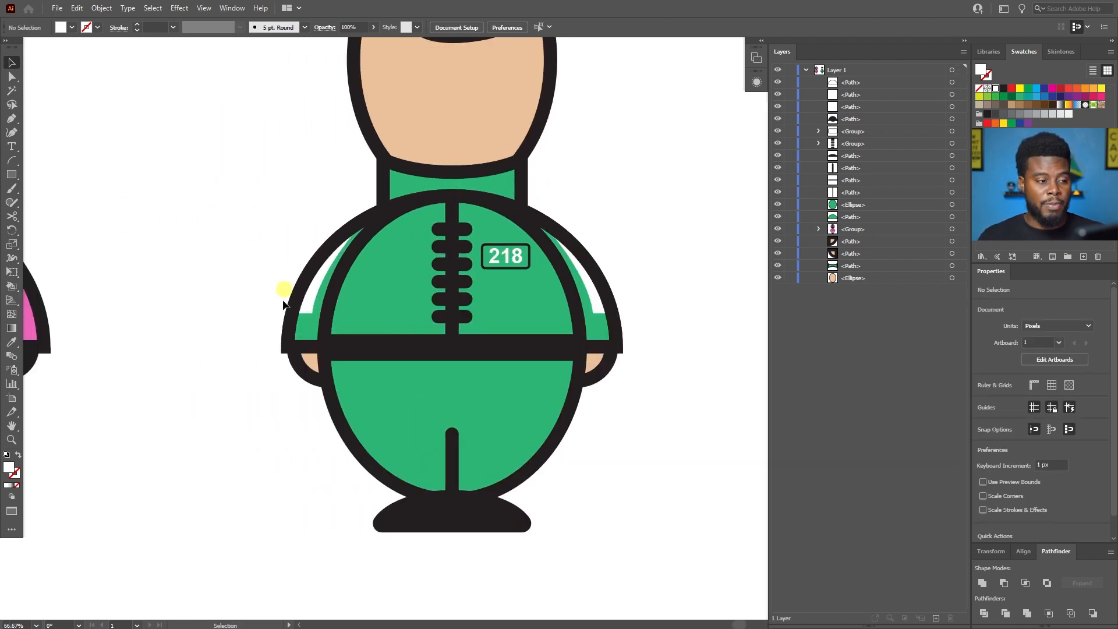
pyautogui.scroll(3, 306, 326)
pyautogui.scroll(1, 406, 444)
pyautogui.scroll(1, 473, 429)
pyautogui.scroll(-1, 473, 428)
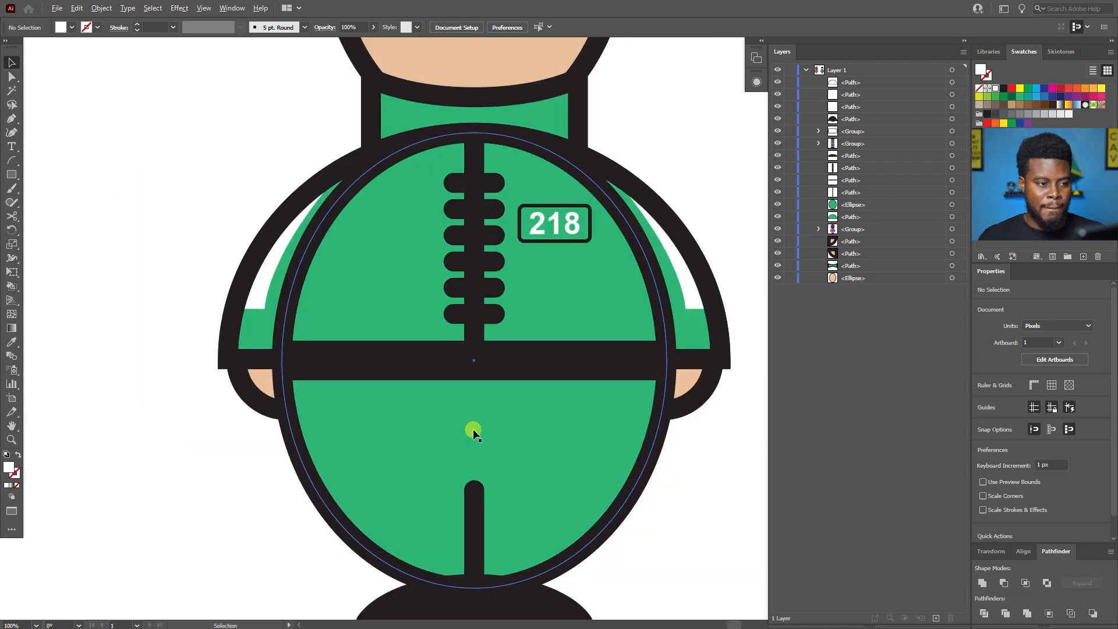
# Start a white Pen path at the belt on the left trouser leg and curve its inner edge down toward the shoes.
pyautogui.scroll(-2, 473, 427)
pyautogui.scroll(1, 429, 387)
pyautogui.scroll(-1, 429, 387)
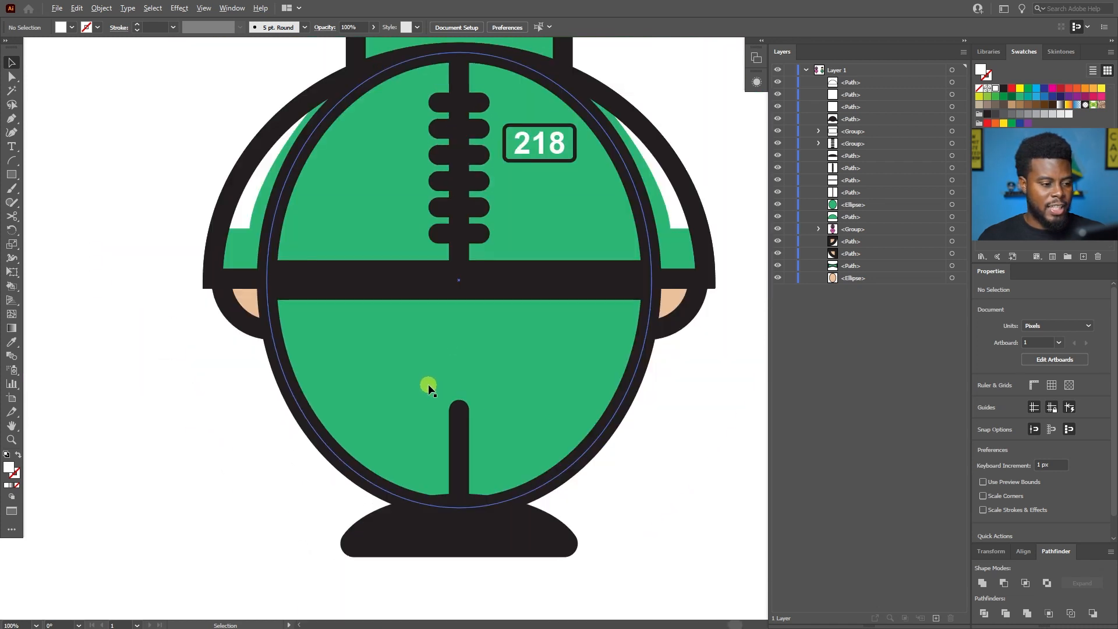
pyautogui.scroll(1, 428, 384)
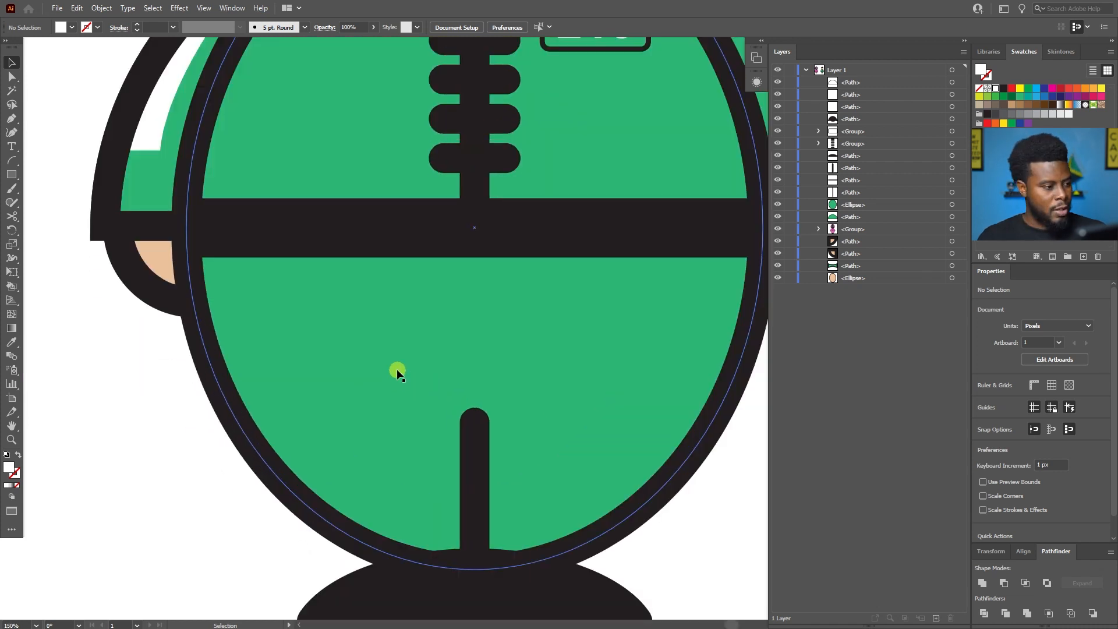
pyautogui.press('p')
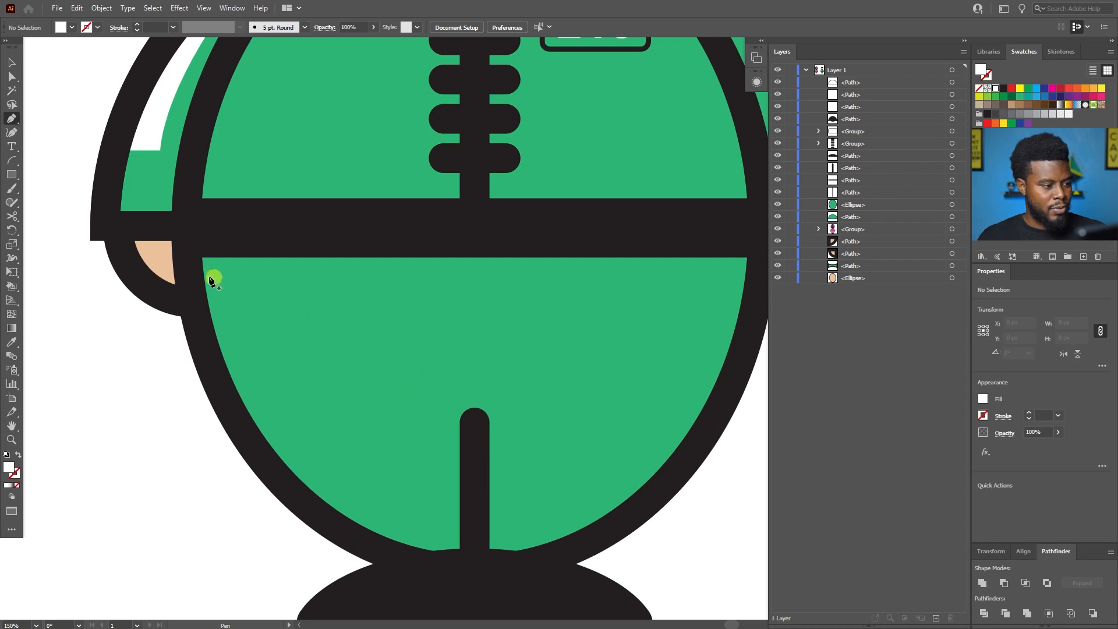
pyautogui.click(186, 238)
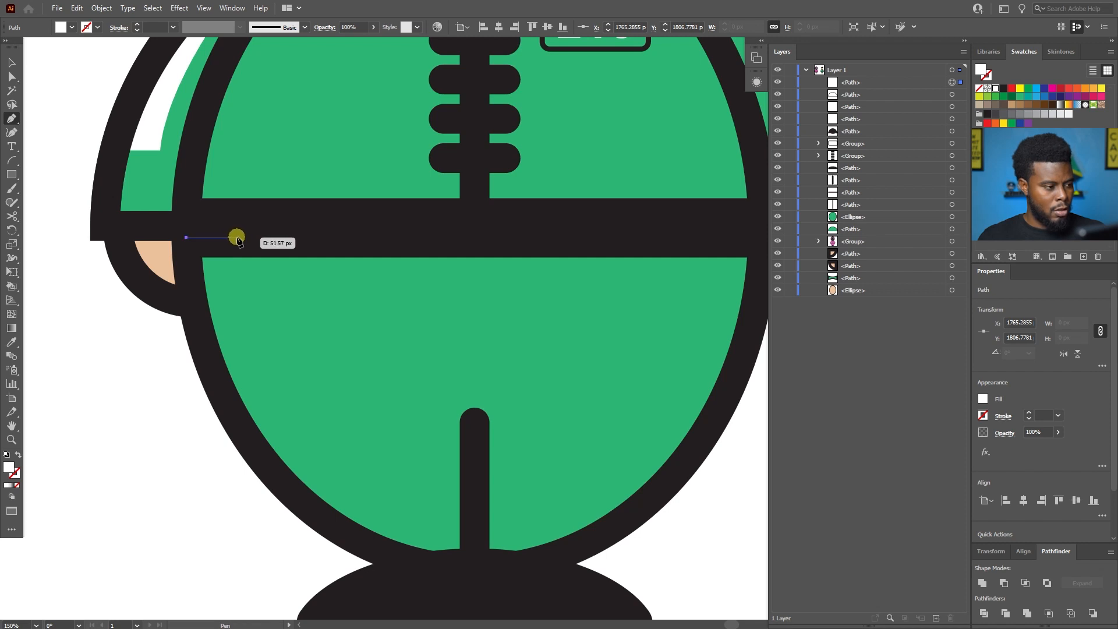
pyautogui.click(236, 237)
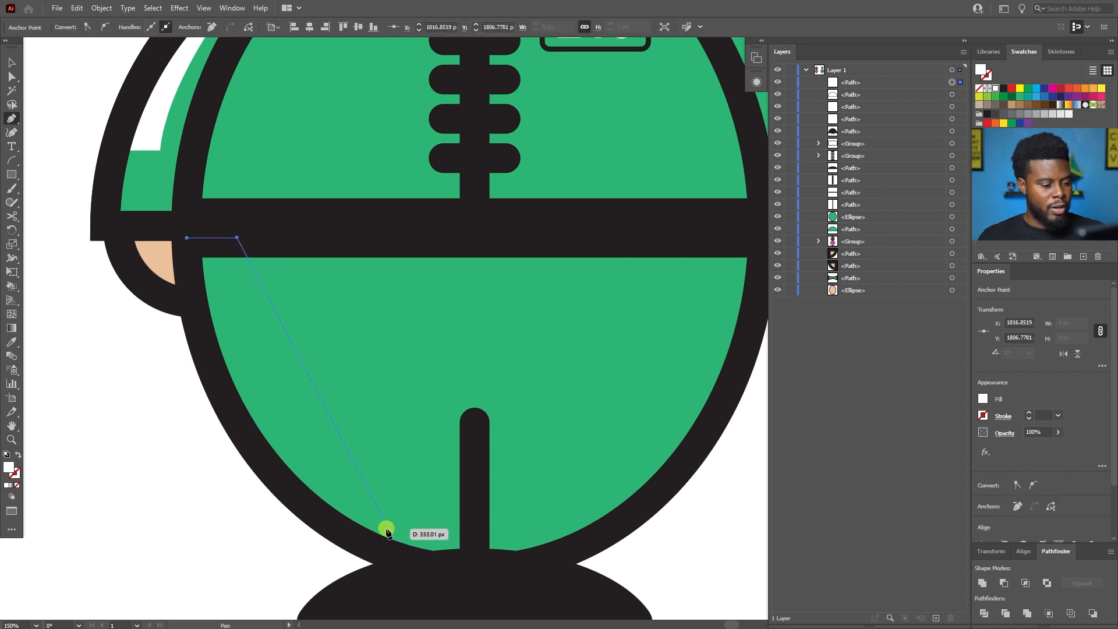
pyautogui.moveTo(392, 540); pyautogui.dragTo(557, 455)
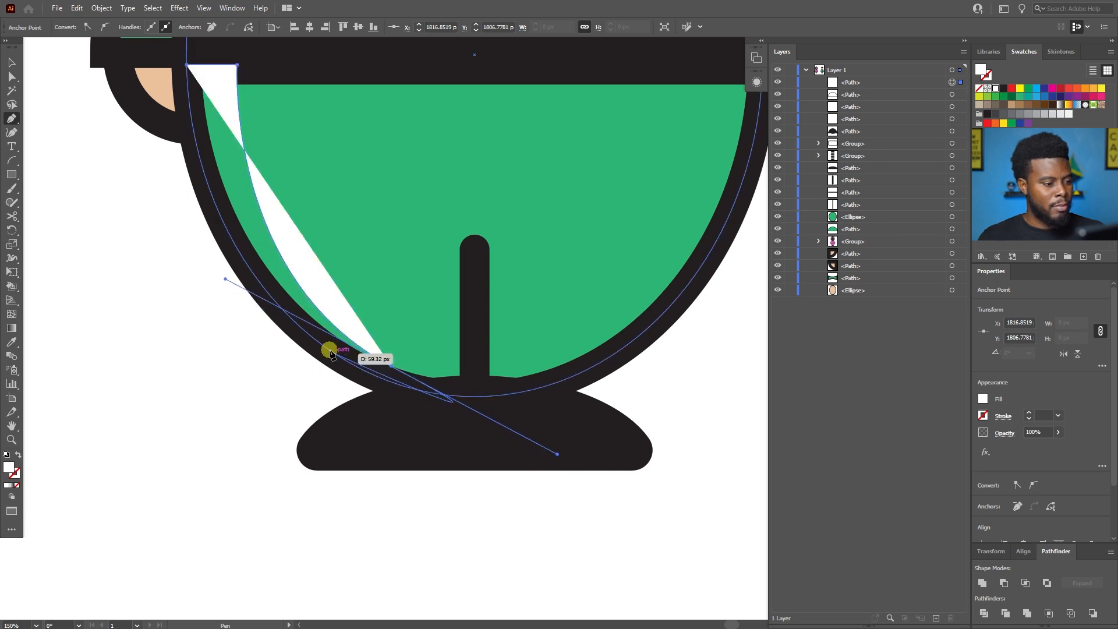
# Trace the leg stripe's outer edge up along the black body outline and close the shape at about 209 × 311 px.
pyautogui.click(393, 368)
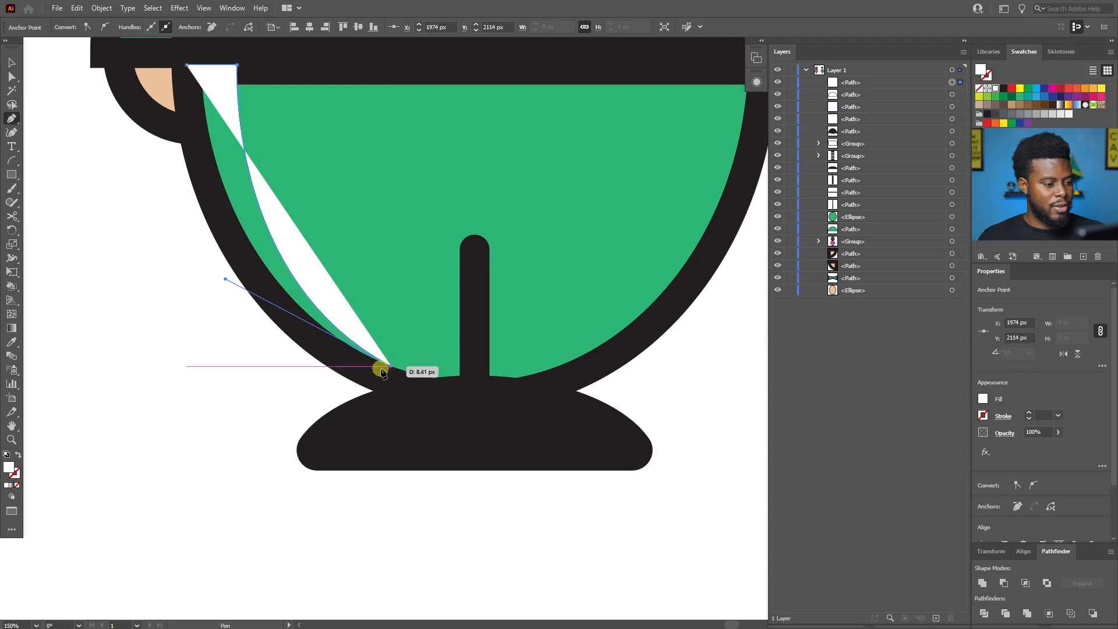
pyautogui.click(304, 331)
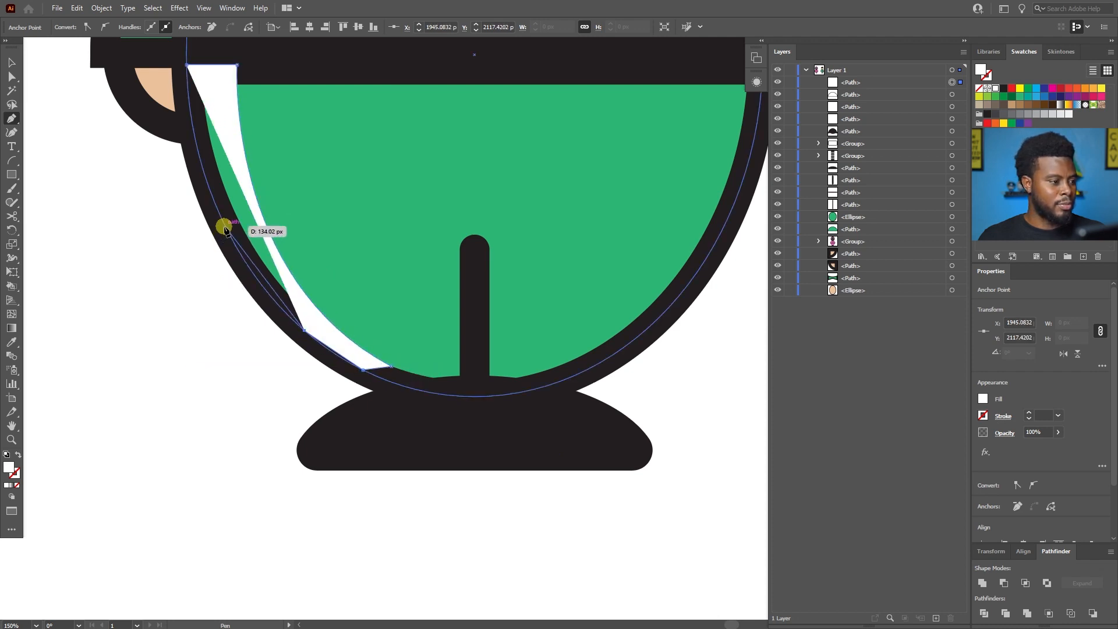
pyautogui.click(226, 225)
pyautogui.click(198, 152)
pyautogui.click(188, 87)
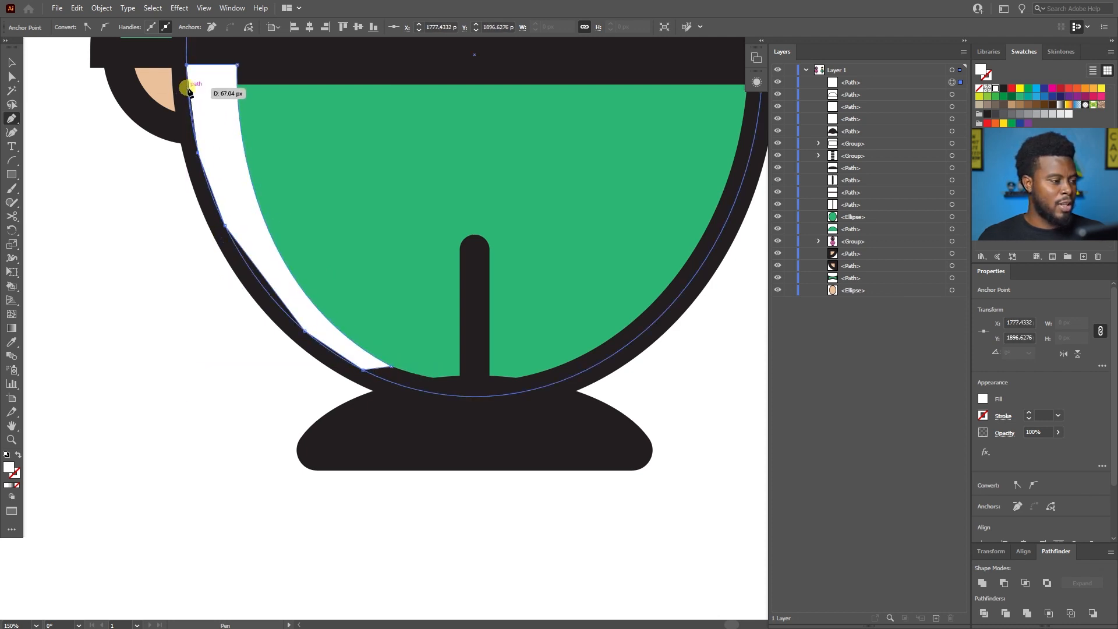
pyautogui.click(186, 65)
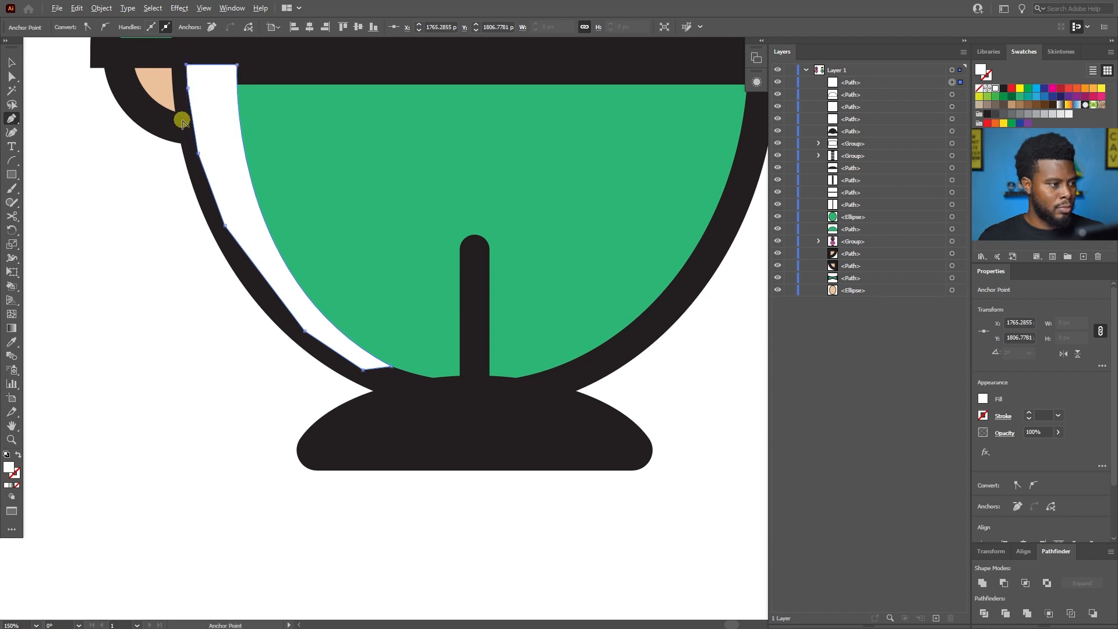
# Examine the white left-leg stripe against the body outline and the sleeve stripes.
pyautogui.scroll(2, 176, 150)
pyautogui.scroll(-1, 176, 154)
pyautogui.scroll(4, 180, 159)
pyautogui.press('v')
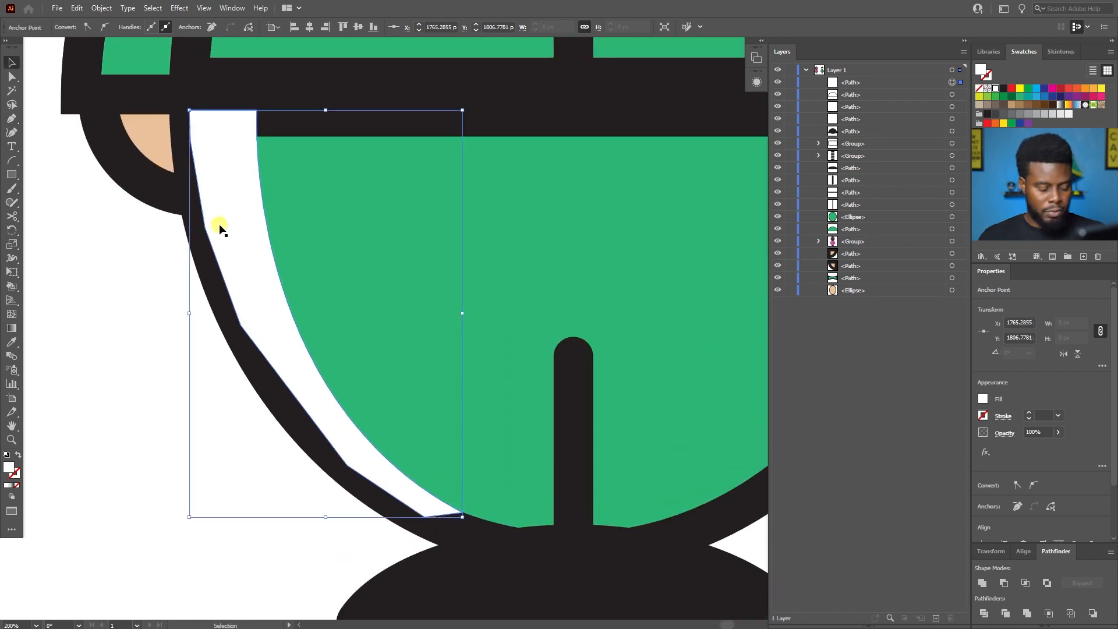
pyautogui.scroll(-2, 249, 227)
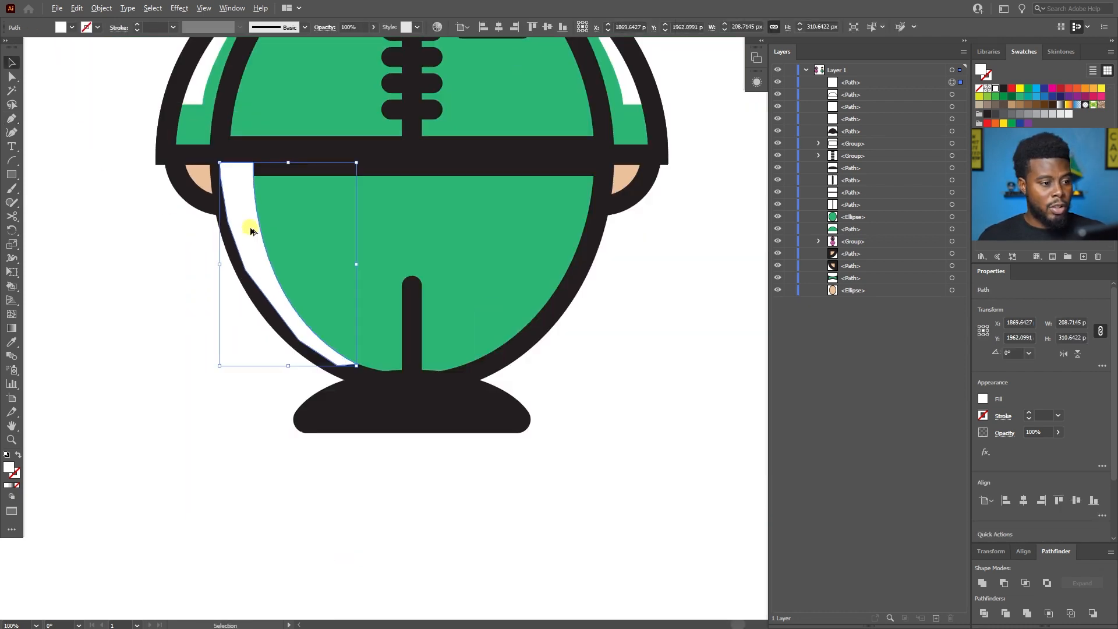
pyautogui.scroll(2, 536, 253)
pyautogui.hscroll(1, 535, 254)
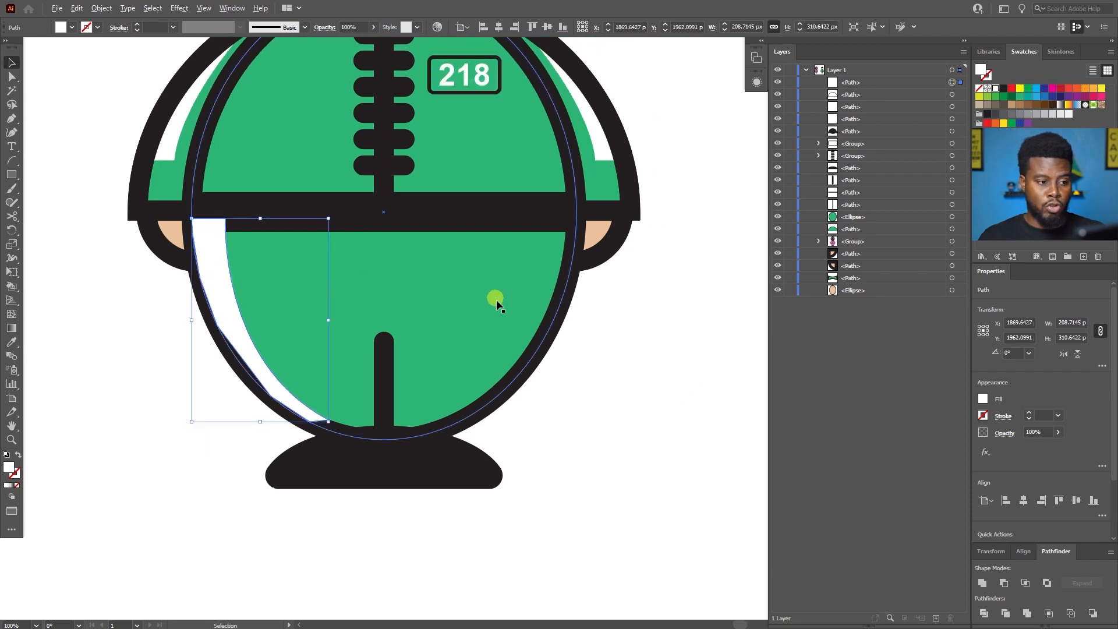
pyautogui.scroll(-1, 512, 300)
pyautogui.scroll(2, 509, 300)
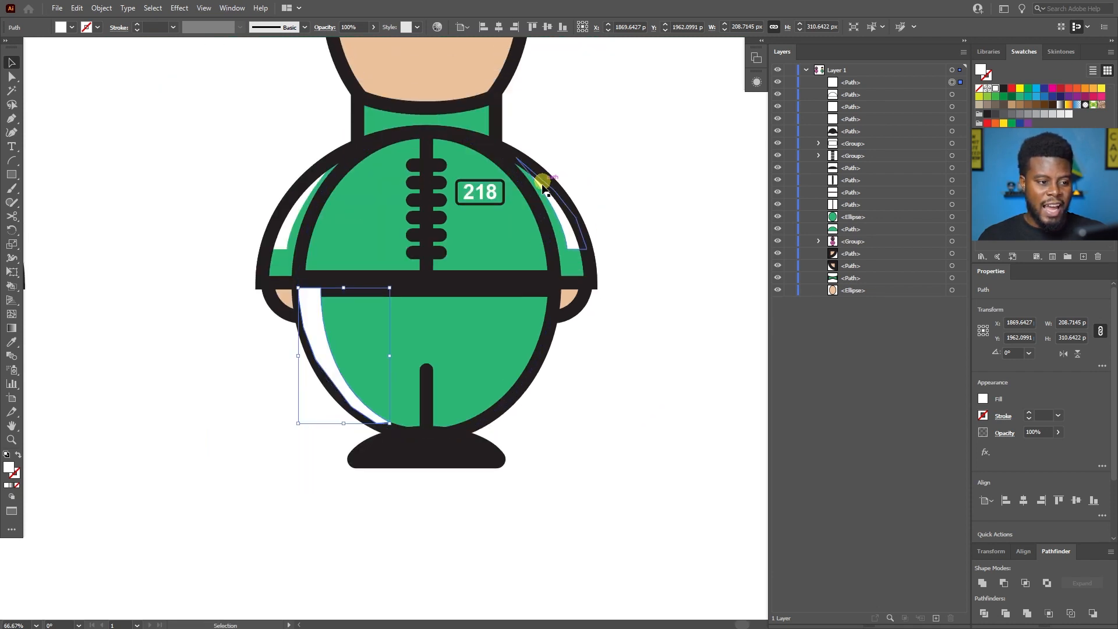
pyautogui.scroll(1, 385, 301)
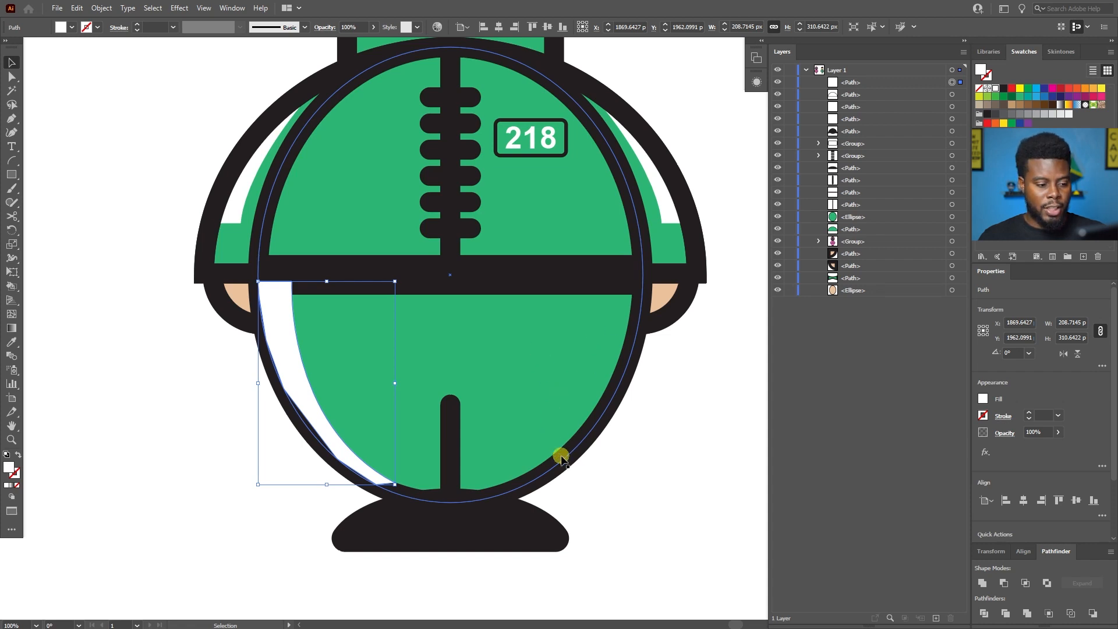
# Bring the green body ellipse to the front and remove its fill so its black outline covers the leg stripe's outer edge.
pyautogui.click(604, 419)
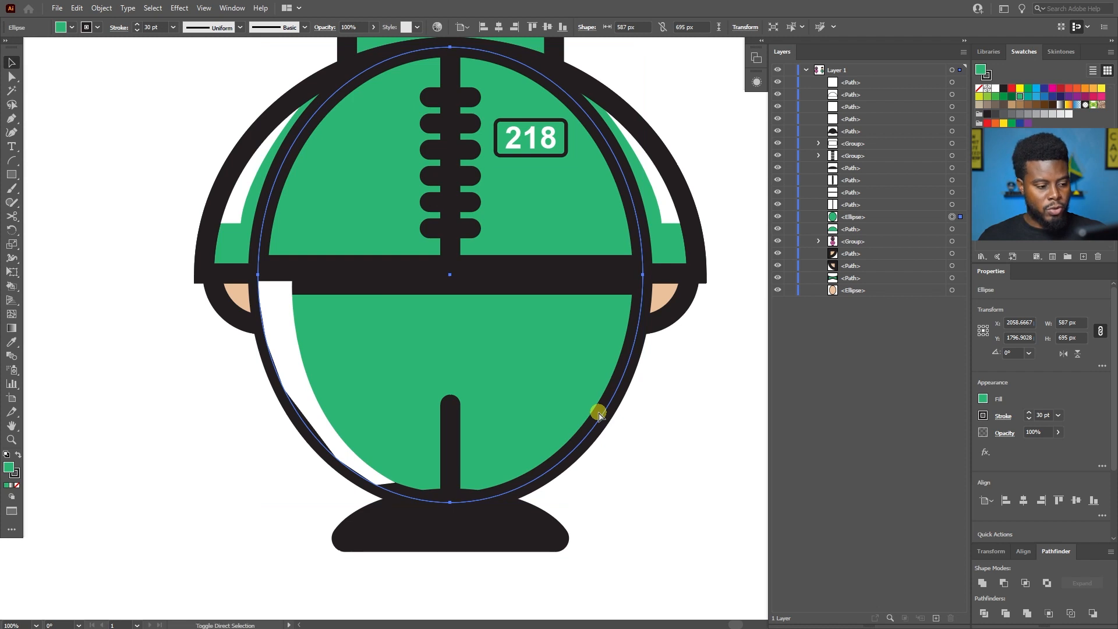
pyautogui.hotkey('ctrl', 'shift', ']')
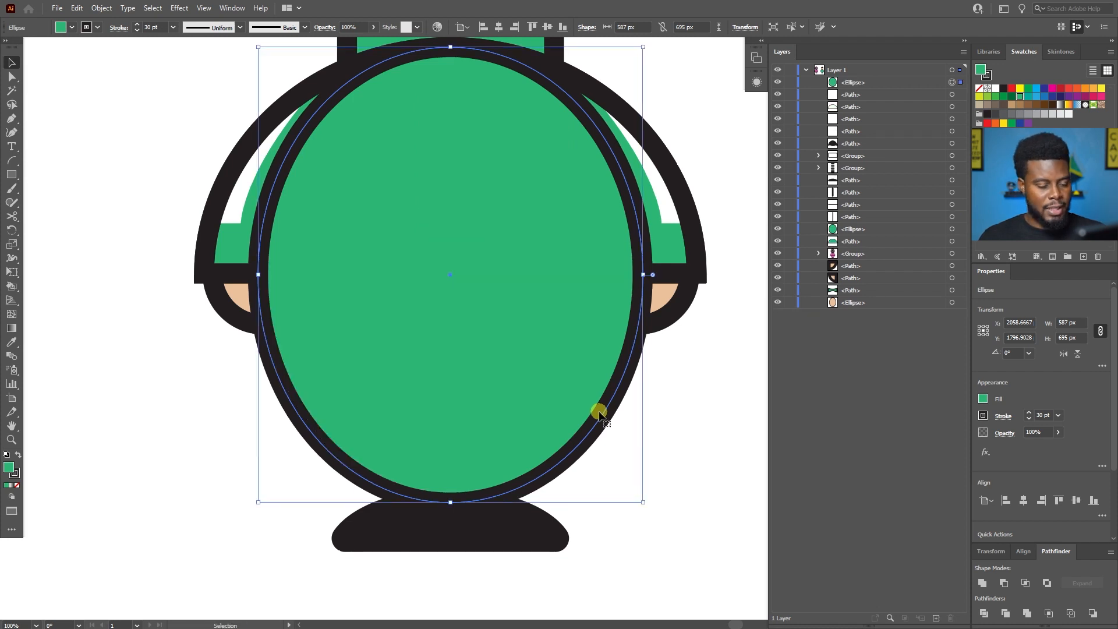
pyautogui.click(983, 399)
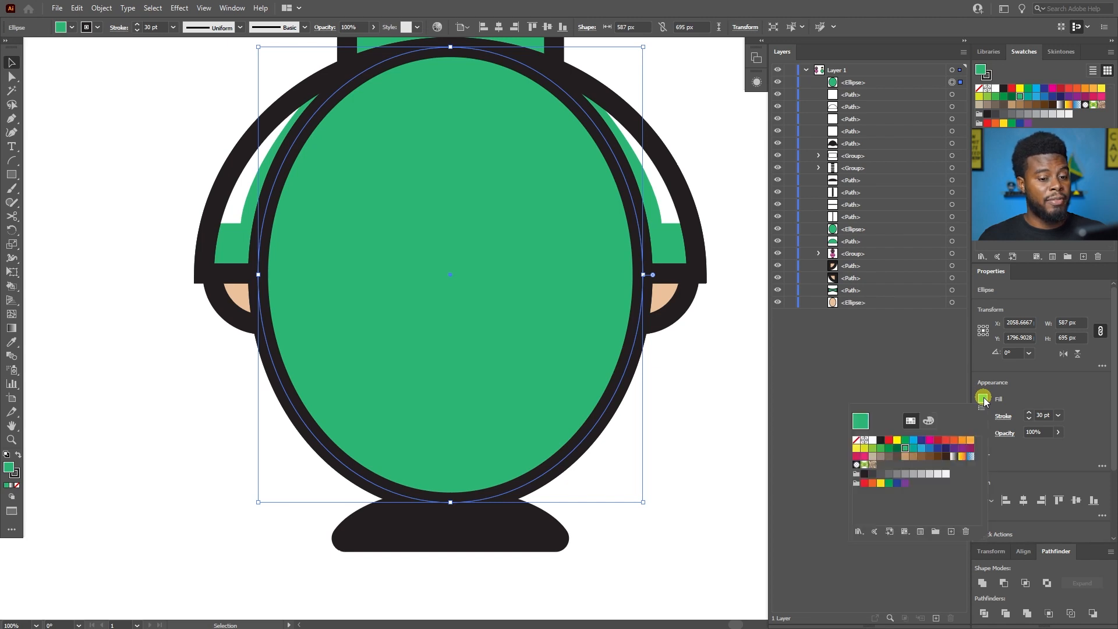
pyautogui.click(858, 443)
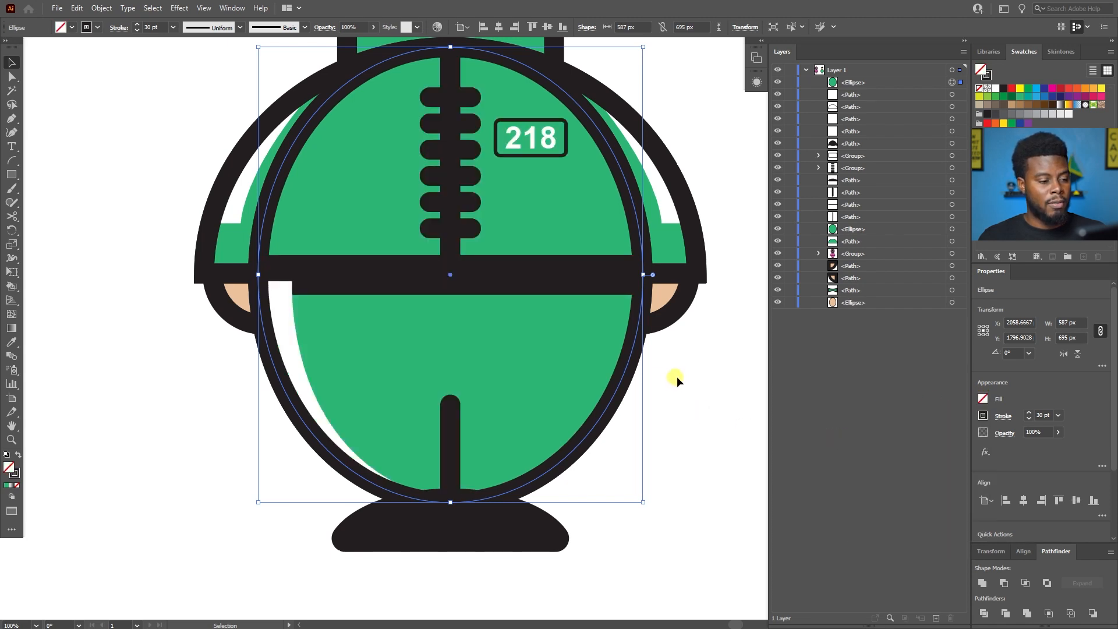
pyautogui.scroll(1, 683, 376)
pyautogui.scroll(-1, 683, 377)
pyautogui.click(286, 314)
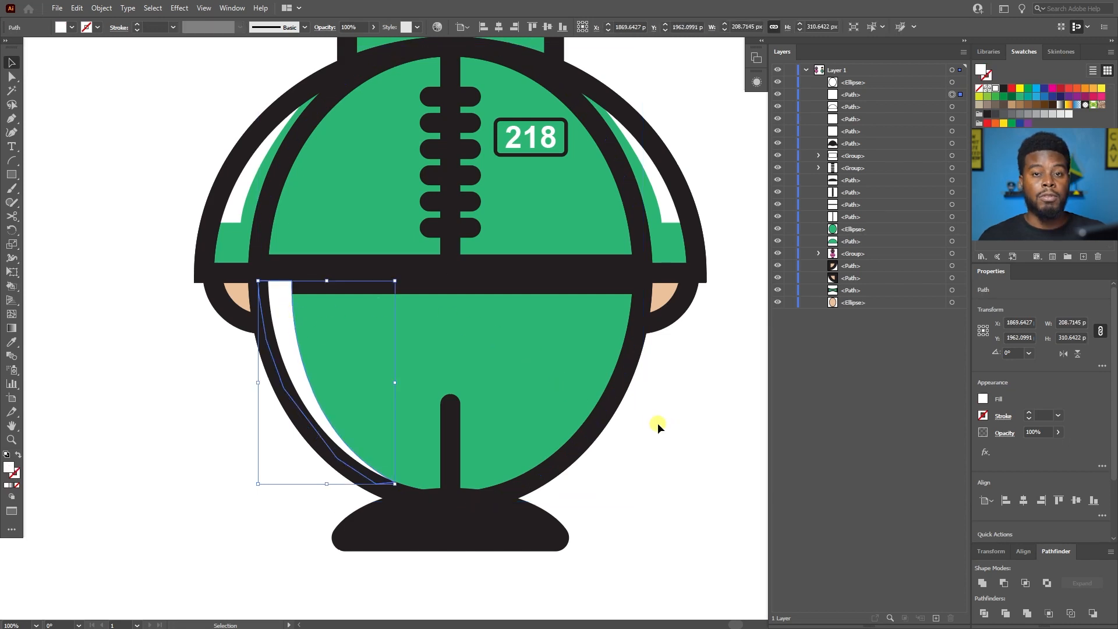
pyautogui.click(647, 405)
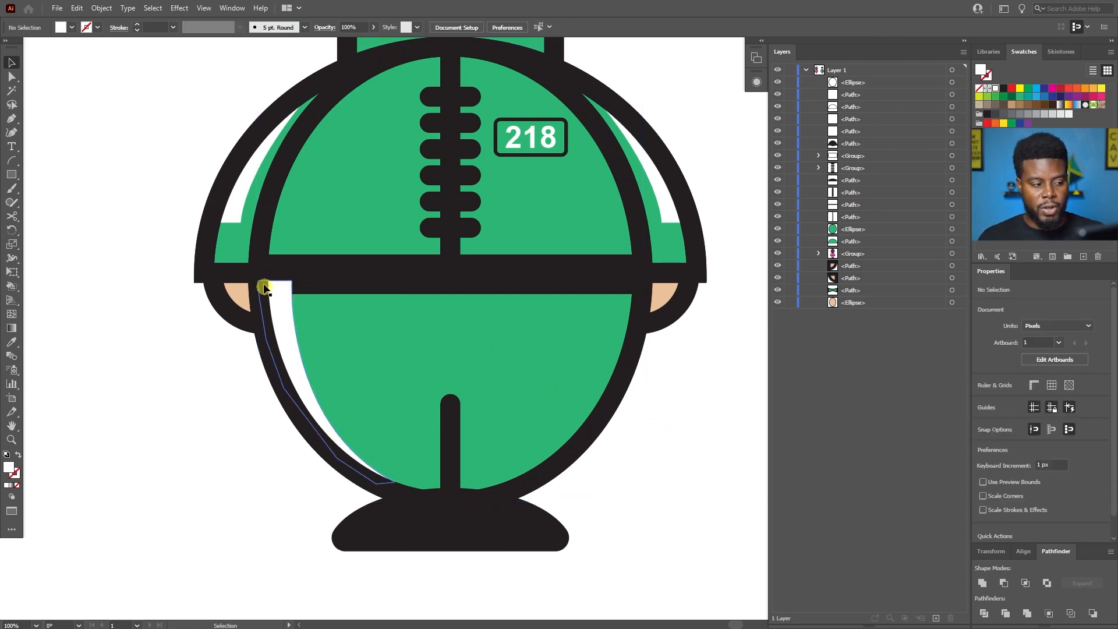
# Send the white left-leg stripe backward in the stacking order until it sits behind the black belt.
pyautogui.scroll(1, 268, 289)
pyautogui.click(283, 300)
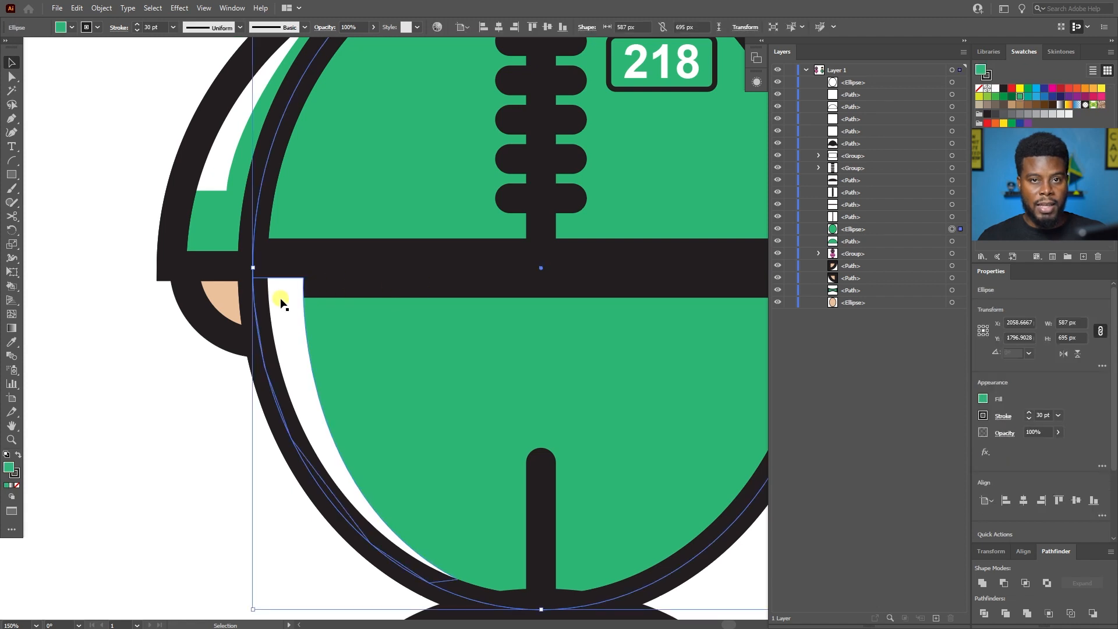
pyautogui.scroll(1, 288, 306)
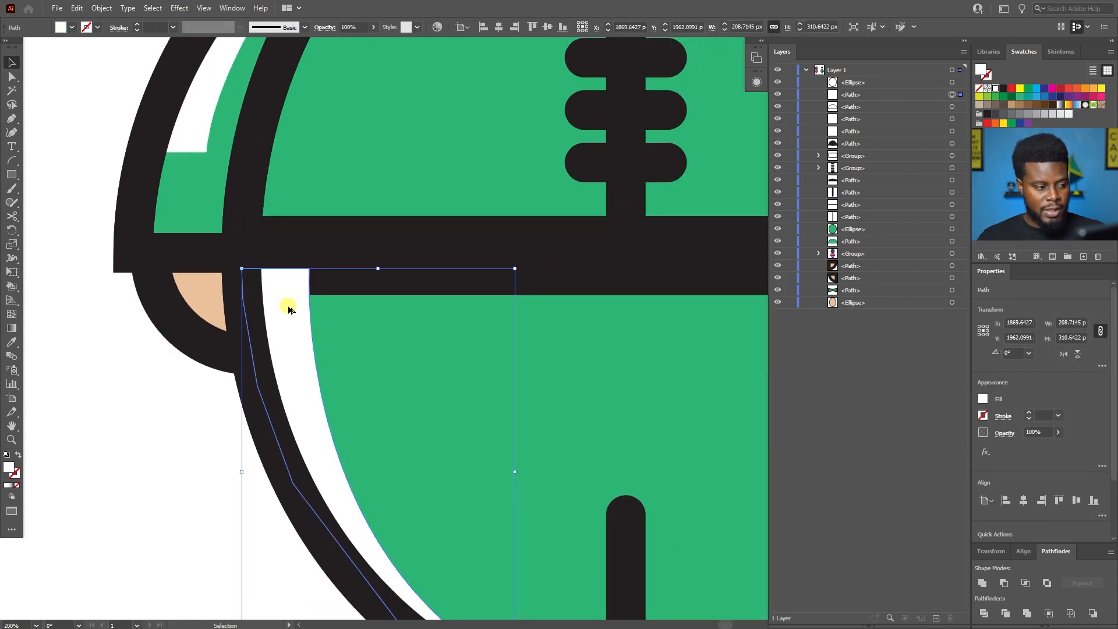
pyautogui.press('a')
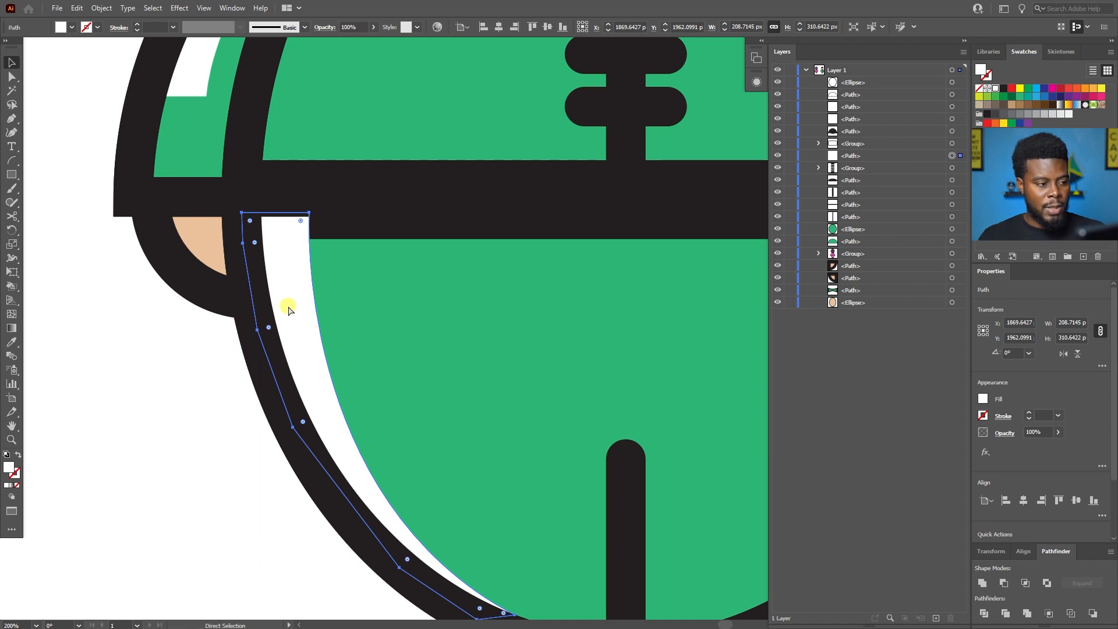
pyautogui.hotkey('ctrl', '[')
pyautogui.hotkey('ctrl', '[')
pyautogui.hotkey('ctrl', '[')
pyautogui.hotkey('ctrl', '[')
pyautogui.hotkey('ctrl', ']')
pyautogui.hotkey('ctrl', '[')
pyautogui.press('v')
pyautogui.scroll(-2, 287, 306)
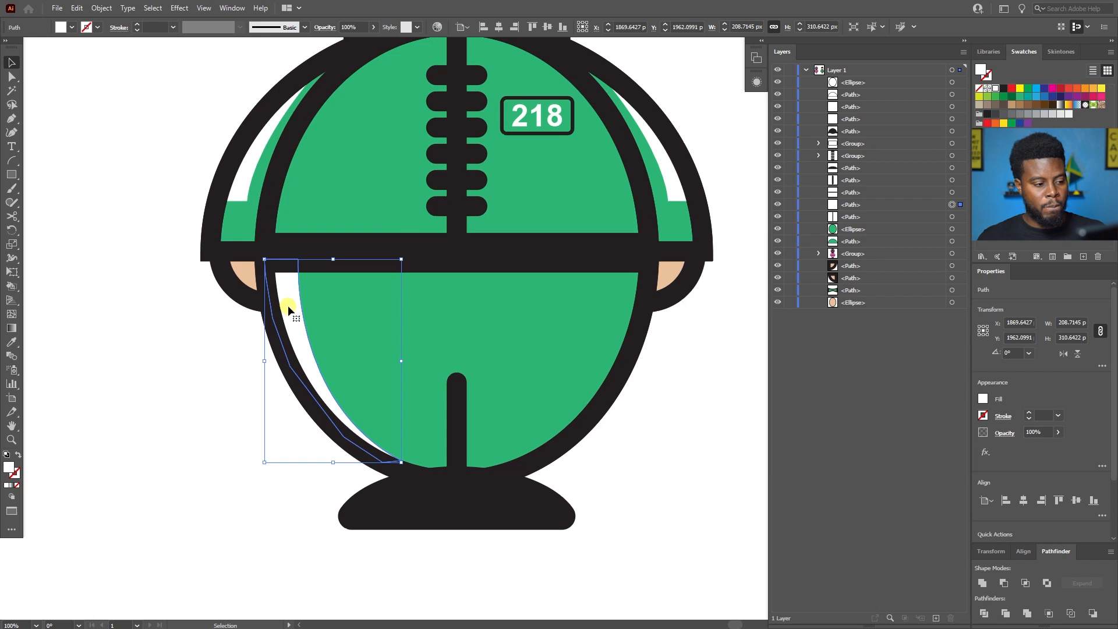
pyautogui.click(672, 412)
# Duplicate the white left-leg stripe in place and reflect the copy across the vertical axis.
pyautogui.scroll(2, 672, 413)
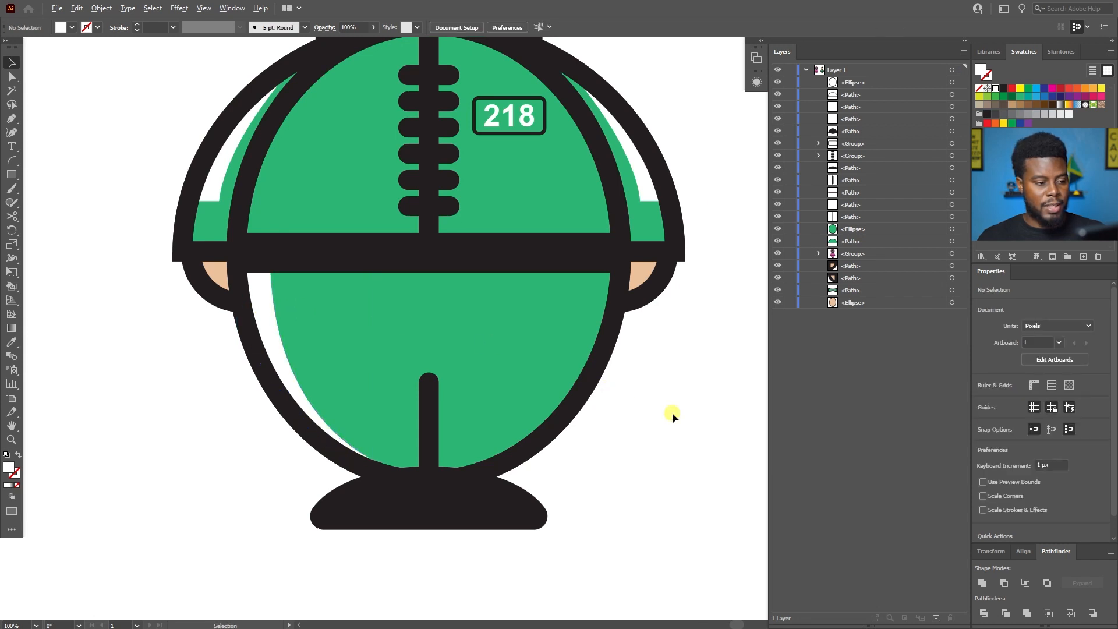
pyautogui.hscroll(-2, 672, 412)
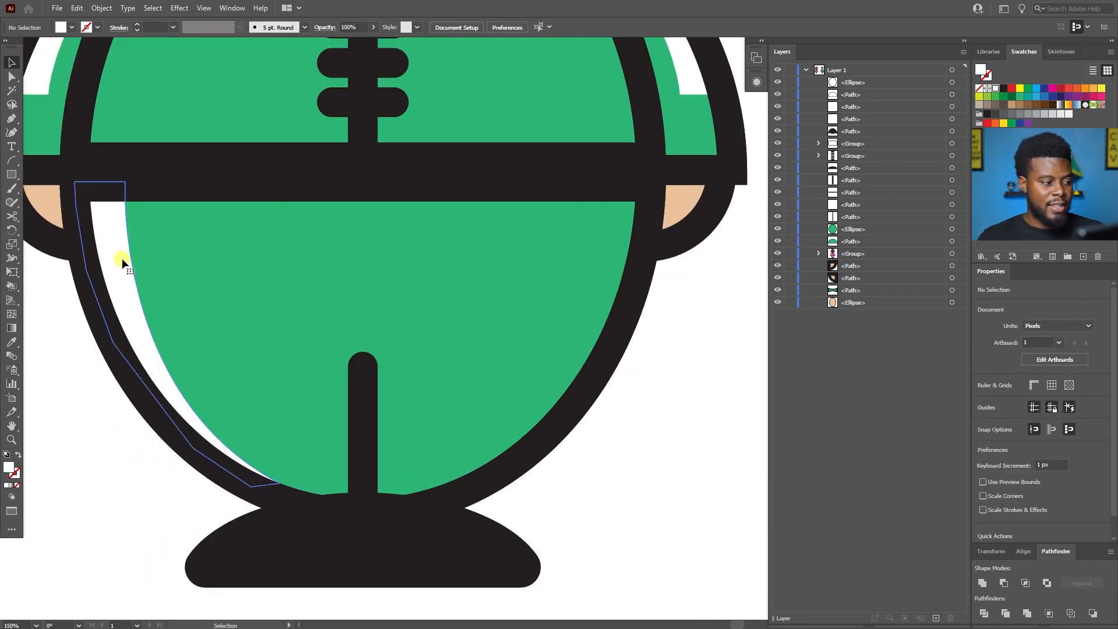
pyautogui.click(121, 257)
pyautogui.press('a')
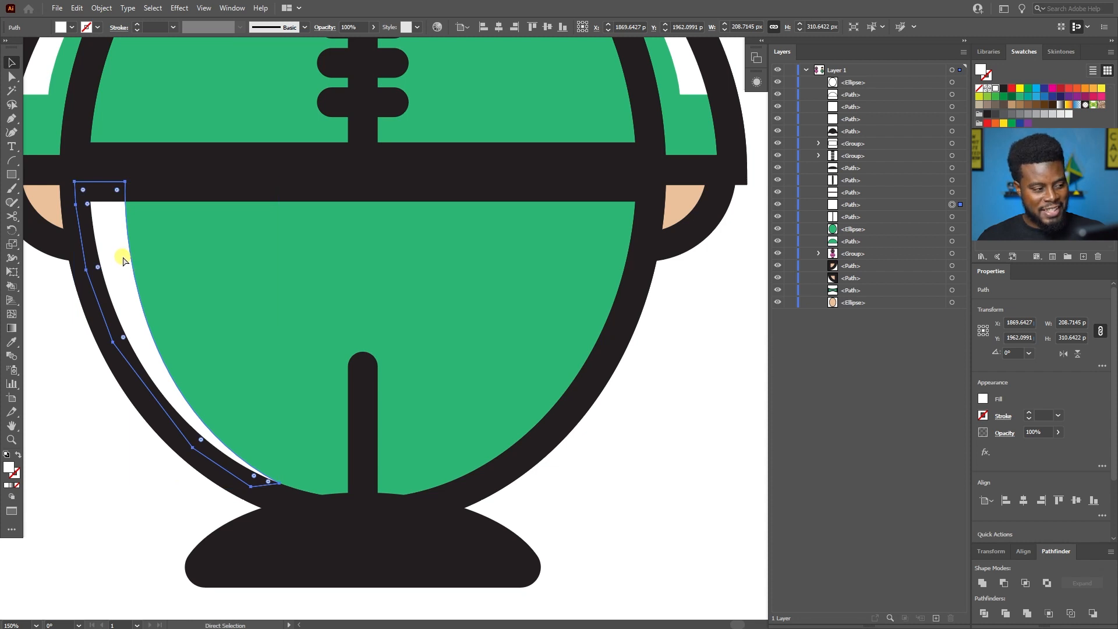
pyautogui.hotkey('ctrl', 'c')
pyautogui.hotkey('ctrl', 'f')
pyautogui.press('v')
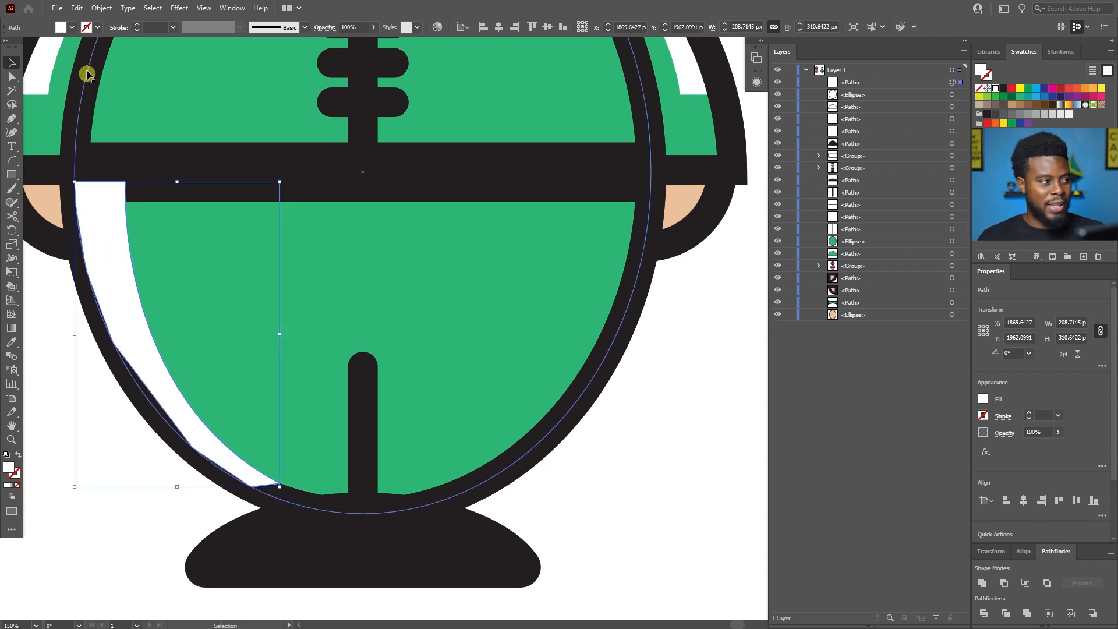
pyautogui.click(102, 8)
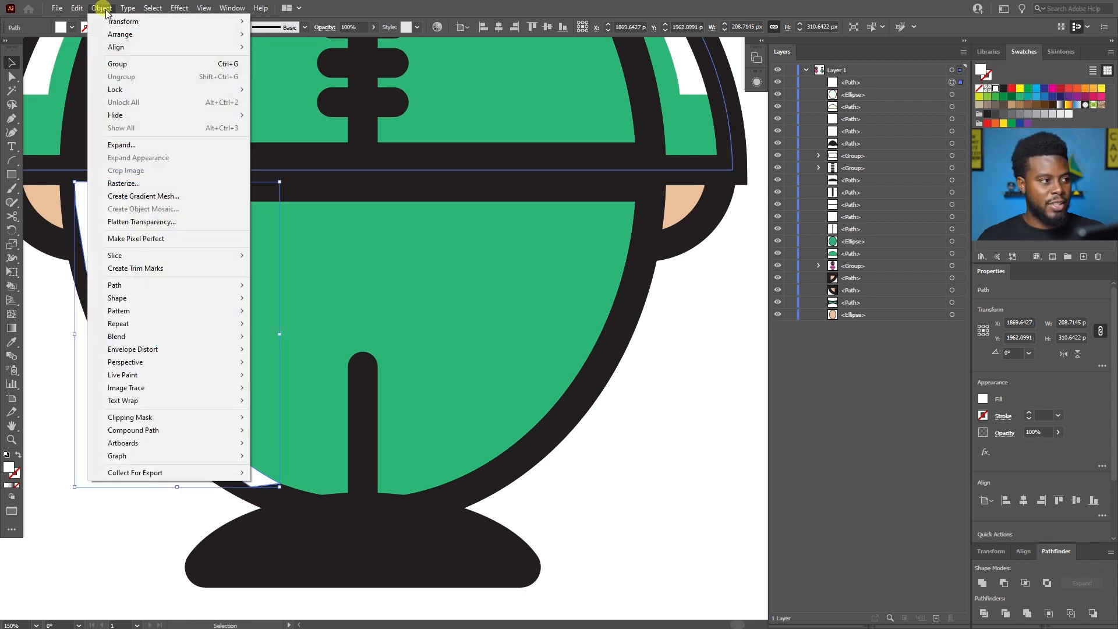
pyautogui.moveTo(155, 23)
pyautogui.click(280, 64)
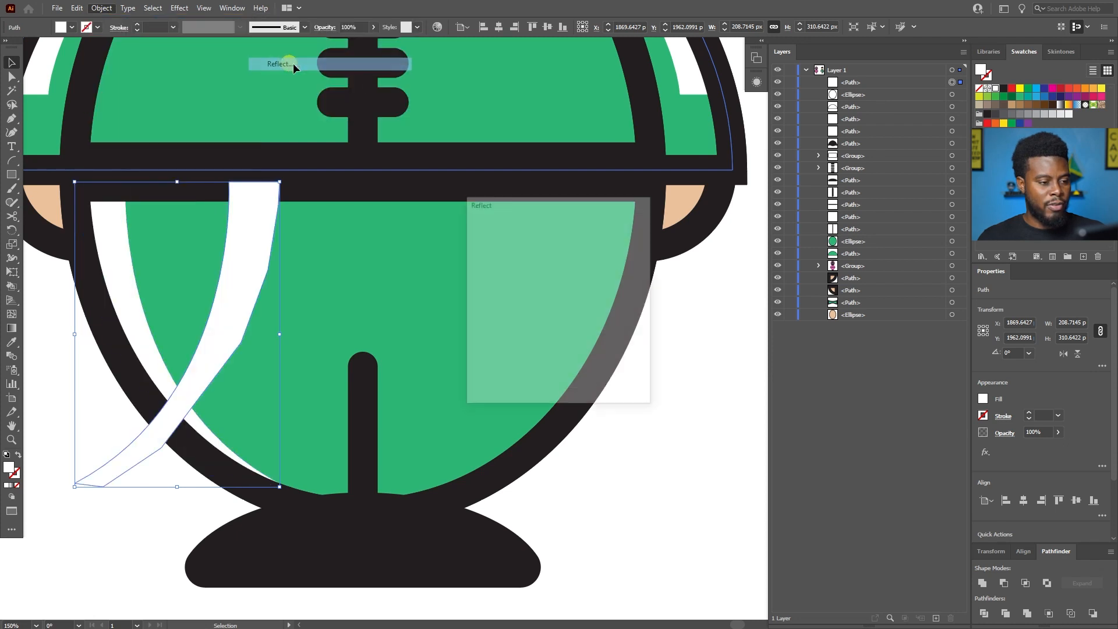
pyautogui.click(554, 382)
# Move the mirrored stripe horizontally to X 2249.64 px, against the body outline on the right trouser leg.
pyautogui.hotkey('shift', 'Right')
pyautogui.hotkey('shift', 'Right')
pyautogui.hotkey('shift', 'Right')
pyautogui.hotkey('shift', 'Right')
pyautogui.hotkey('shift', 'Right')
pyautogui.hotkey('shift', 'Right')
pyautogui.hotkey('shift', 'Right')
pyautogui.hotkey('shift', 'Right')
pyautogui.hotkey('shift', 'Right')
pyautogui.hotkey('shift', 'Right')
pyautogui.hotkey('shift', 'Right')
pyautogui.hotkey('shift', 'Right')
pyautogui.hotkey('shift', 'Right')
pyautogui.hotkey('shift', 'Right')
pyautogui.hotkey('shift', 'Right')
pyautogui.hotkey('shift', 'Right')
pyautogui.hotkey('shift', 'Right')
pyautogui.hotkey('shift', 'Right')
pyautogui.hotkey('shift', 'Right')
pyautogui.hotkey('shift', 'Right')
pyautogui.hotkey('shift', 'Right')
pyautogui.hotkey('shift', 'Right')
pyautogui.hotkey('shift', 'Right')
pyautogui.hotkey('shift', 'Right')
pyautogui.hotkey('shift', 'Right')
pyautogui.hotkey('shift', 'Right')
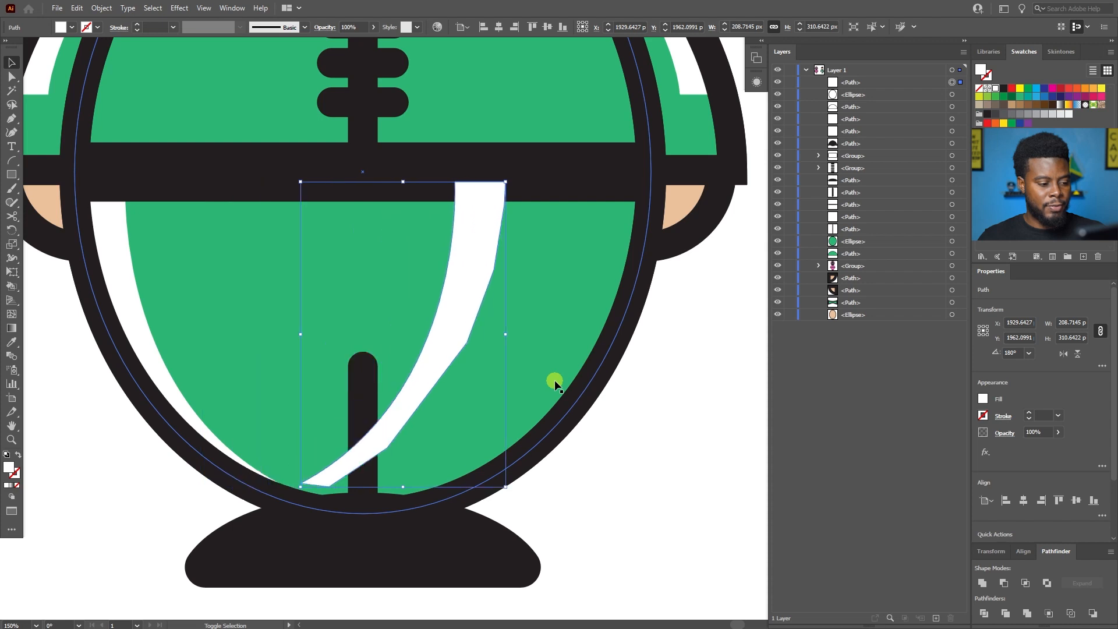
pyautogui.hotkey('shift', 'Right')
pyautogui.hotkey('shift', 'Right')
pyautogui.hotkey('shift', 'Right')
pyautogui.hotkey('shift', 'Right')
pyautogui.hotkey('shift', 'Right')
pyautogui.hotkey('shift', 'Right')
pyautogui.hotkey('shift', 'Right')
pyautogui.hotkey('shift', 'Right')
pyautogui.hotkey('shift', 'Right')
pyautogui.hotkey('shift', 'Right')
pyautogui.hotkey('shift', 'Right')
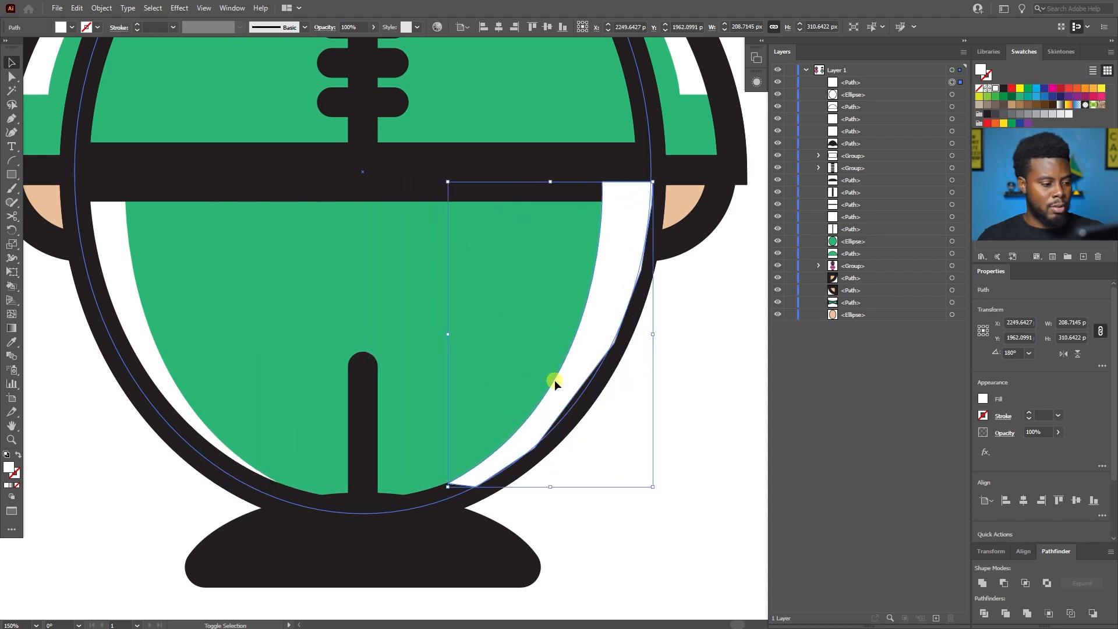
# Send the white right-leg stripe backward in the stacking order until it sits behind the black belt.
pyautogui.press('a')
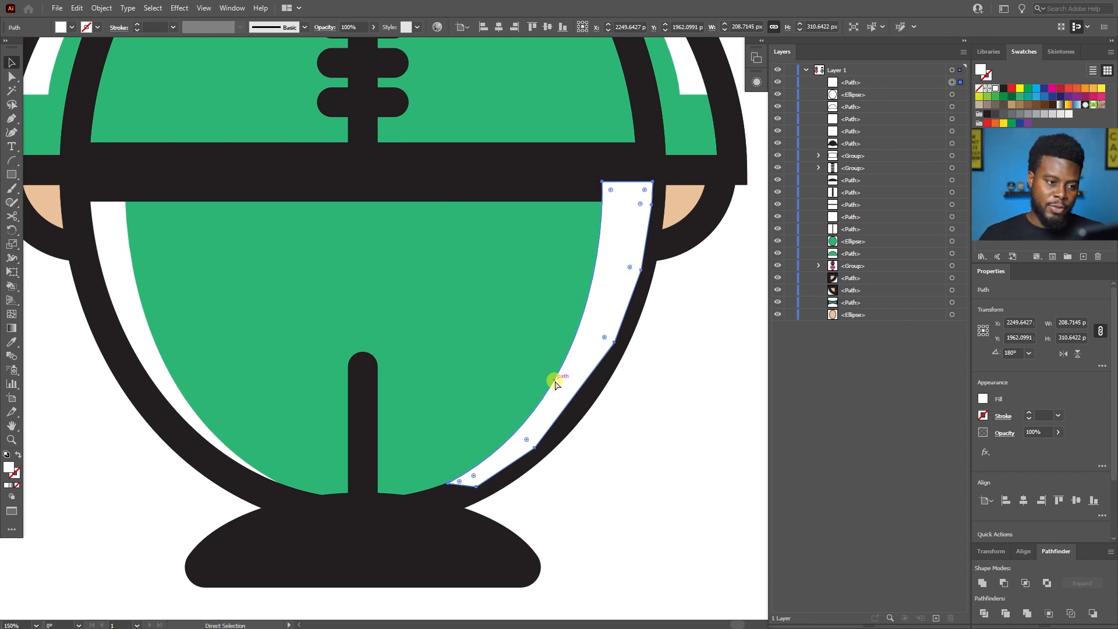
pyautogui.hotkey('ctrl', '[')
pyautogui.hotkey('ctrl', '[')
pyautogui.hotkey('ctrl', '[')
pyautogui.hotkey('ctrl', '[')
pyautogui.hotkey('ctrl', '[')
pyautogui.hotkey('ctrl', '[')
pyautogui.hotkey('ctrl', '[')
pyautogui.hotkey('ctrl', '[')
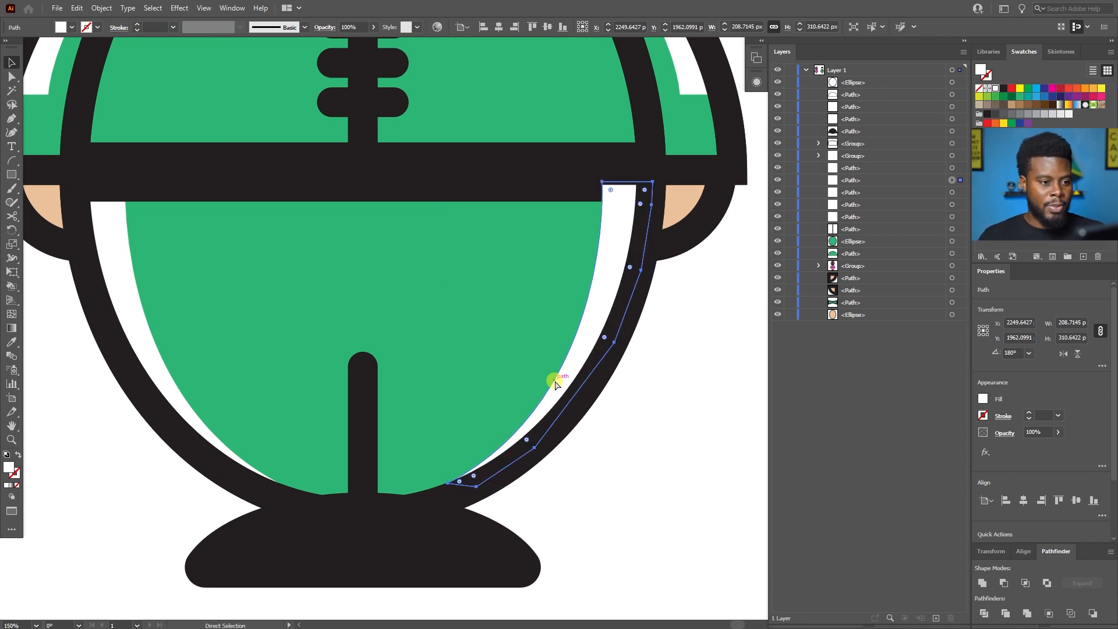
pyautogui.hotkey('ctrl', '[')
pyautogui.hotkey('ctrl', '[')
pyautogui.hotkey('ctrl', '[')
pyautogui.hotkey('ctrl', ']')
pyautogui.hotkey('ctrl', '[')
pyautogui.press('v')
pyautogui.click(695, 483)
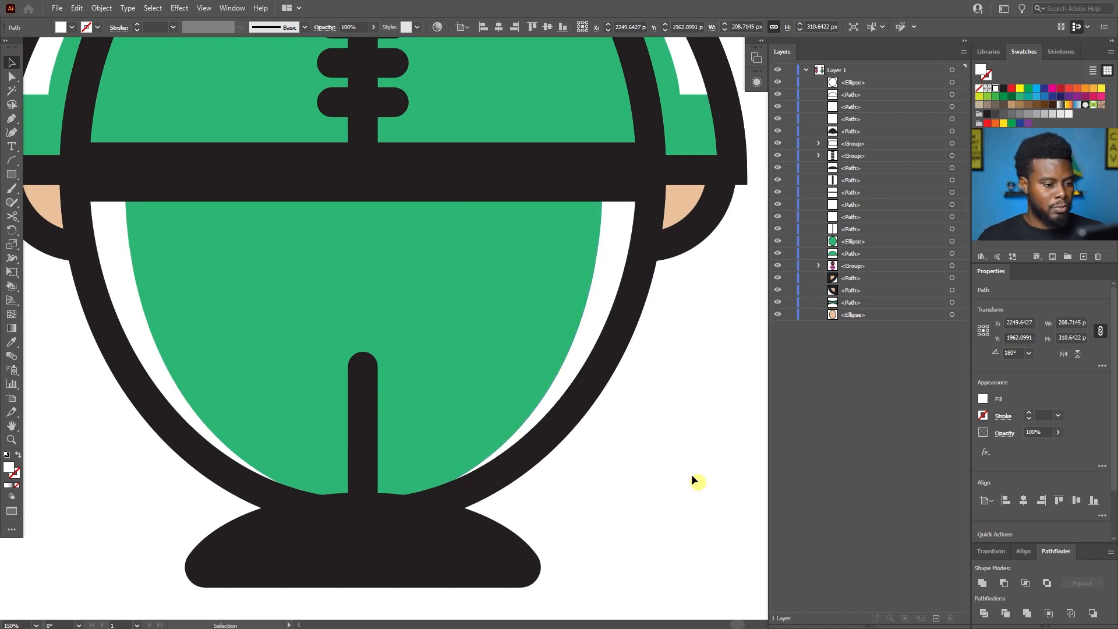
# Examine the green 218 player beside the pink guard, comparing the two full figures and the guard's mask.
pyautogui.scroll(-3, 672, 443)
pyautogui.scroll(-2, 672, 442)
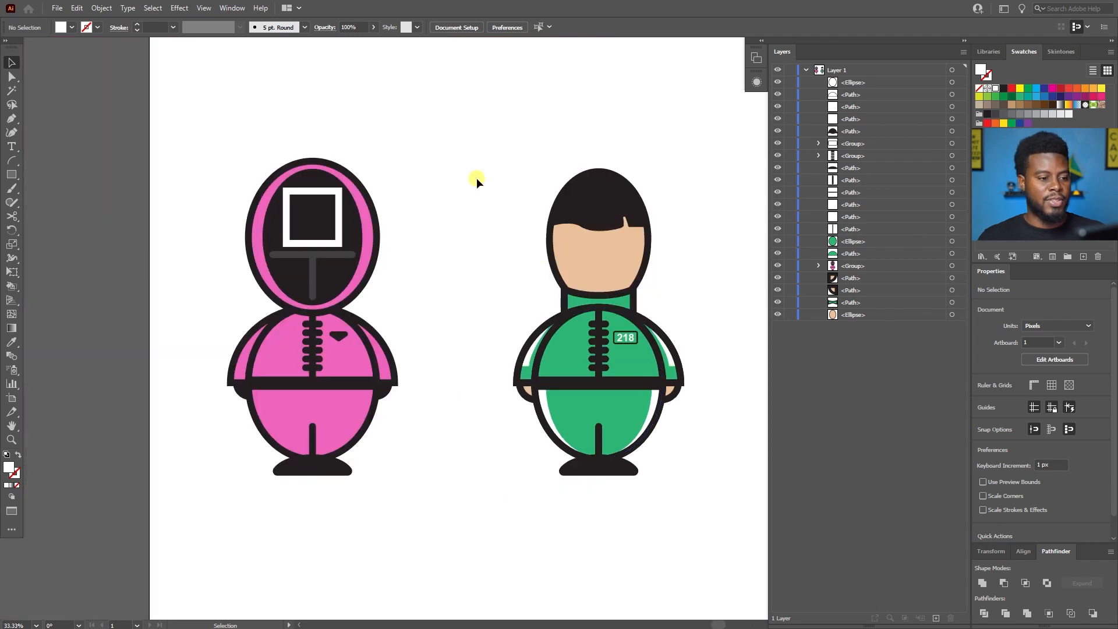
pyautogui.scroll(1, 477, 177)
pyautogui.scroll(-2, 485, 184)
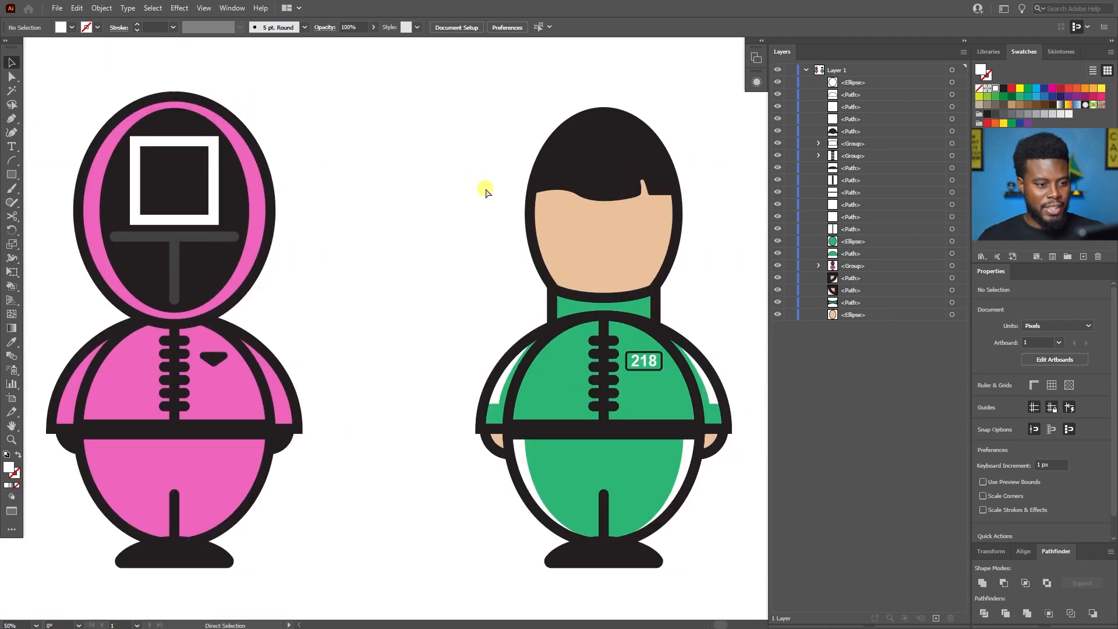
pyautogui.scroll(-1, 485, 188)
pyautogui.scroll(1, 484, 187)
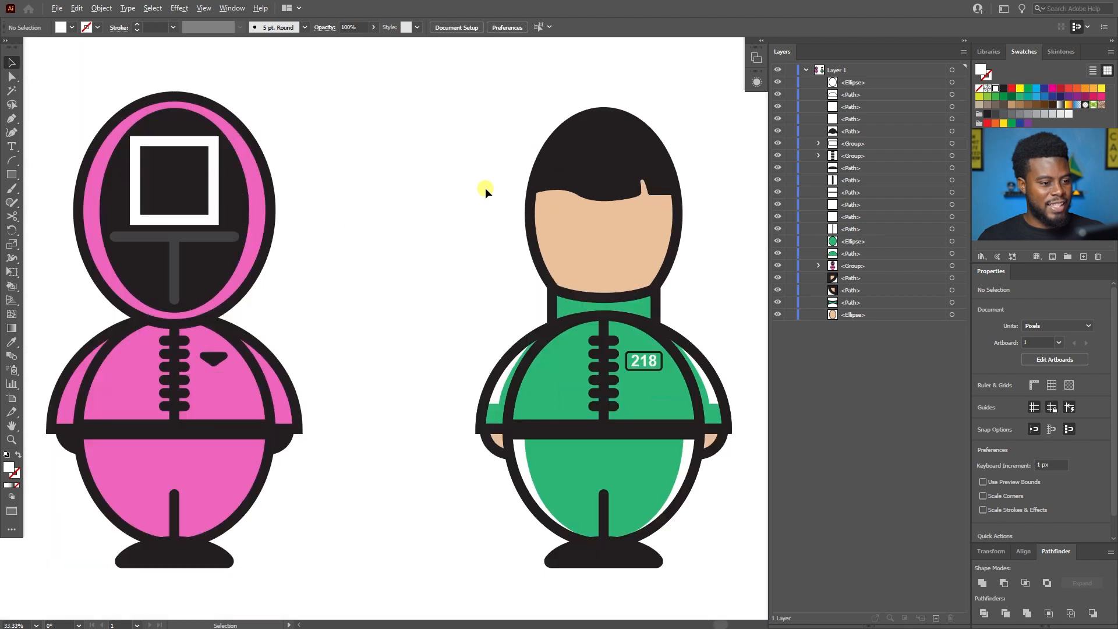
pyautogui.scroll(-1, 460, 167)
pyautogui.moveTo(380, 115); pyautogui.dragTo(148, 458)
pyautogui.click(427, 183)
pyautogui.scroll(2, 325, 166)
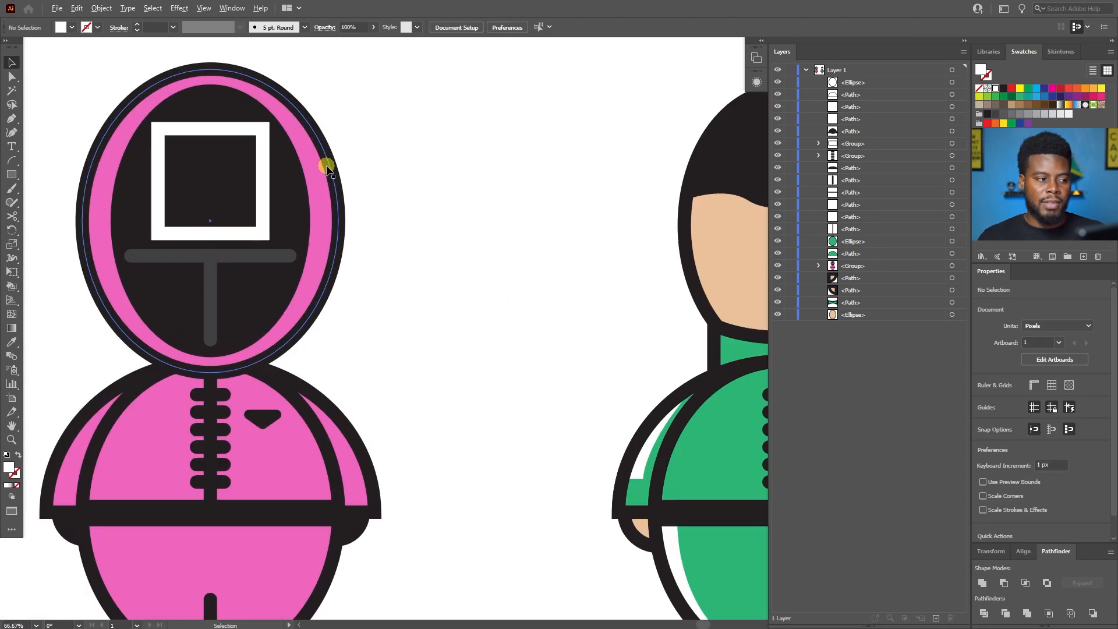
pyautogui.hscroll(-5, 326, 166)
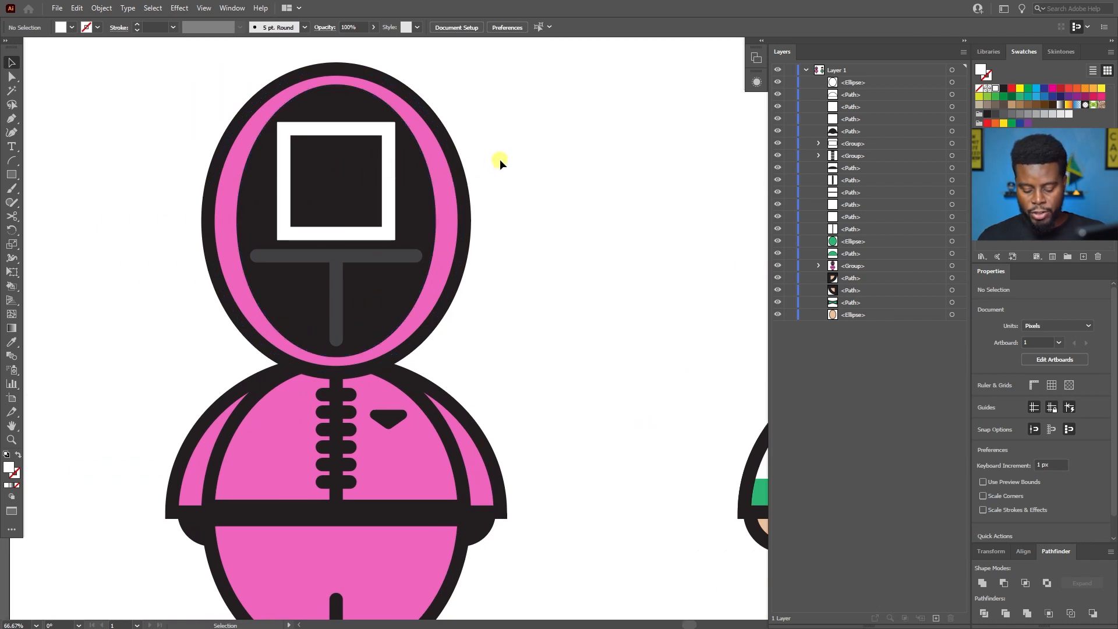
pyautogui.press('p')
pyautogui.click(617, 188)
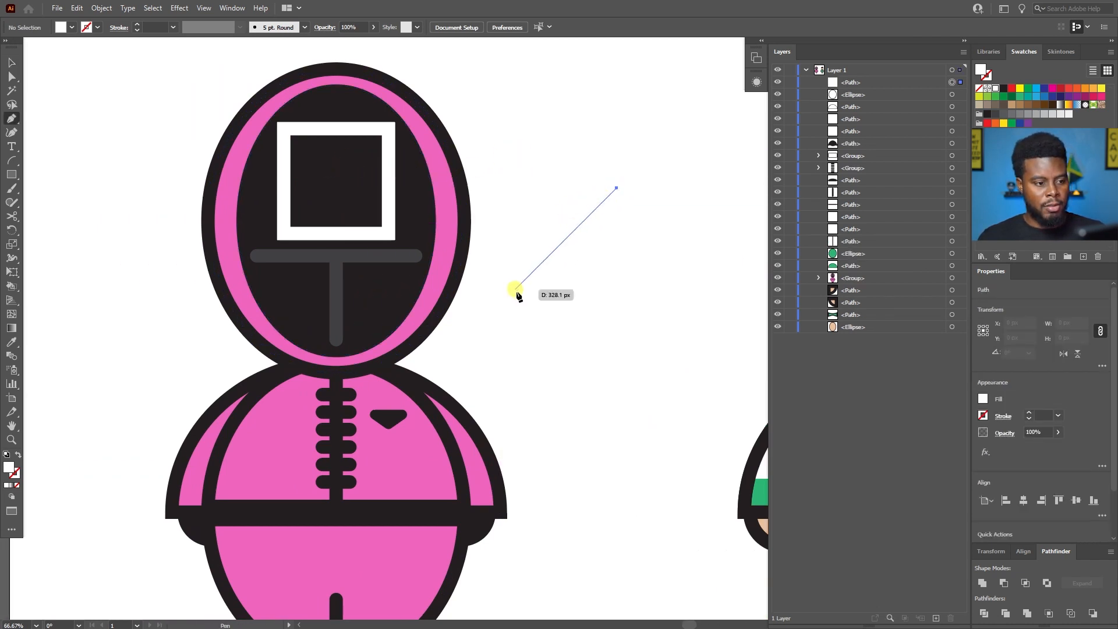
pyautogui.click(519, 297)
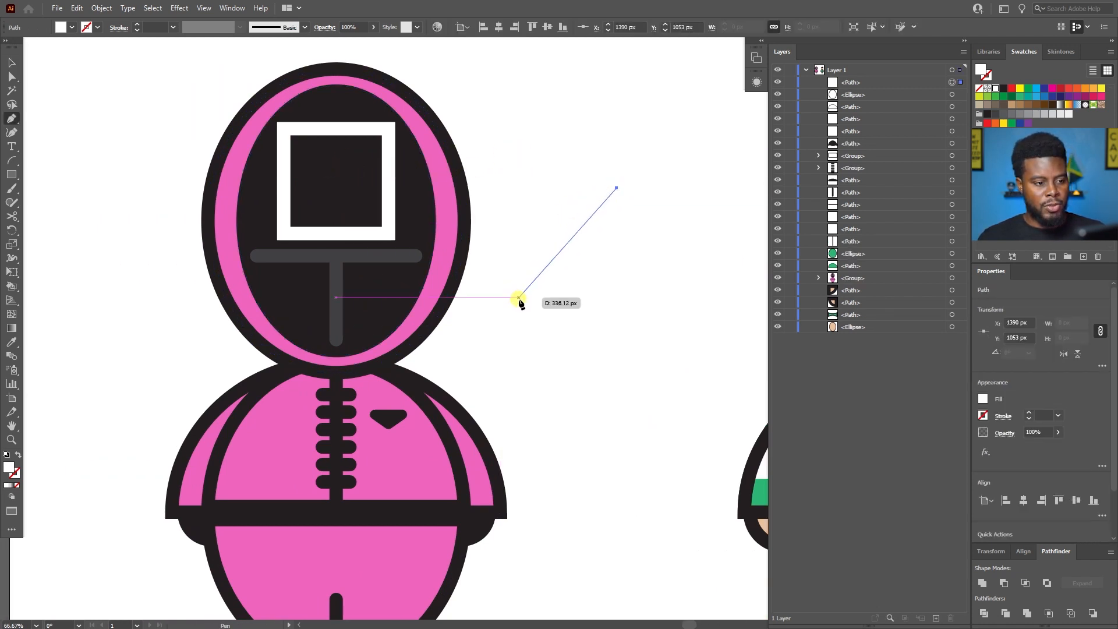
pyautogui.click(617, 297)
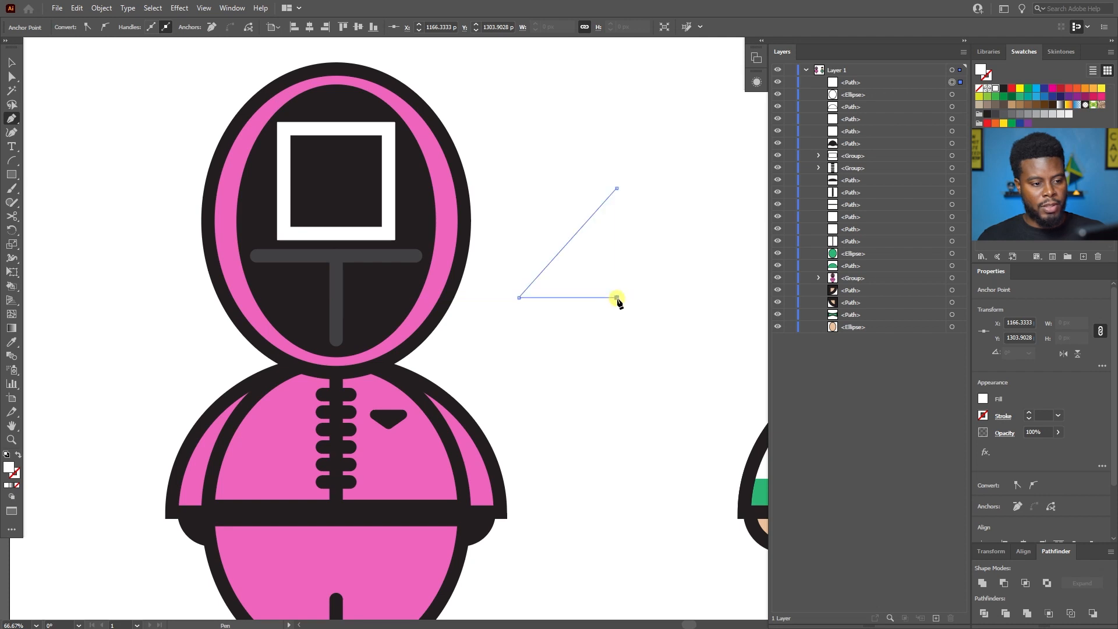
pyautogui.click(617, 188)
pyautogui.press('v')
pyautogui.moveTo(622, 182); pyautogui.dragTo(619, 215)
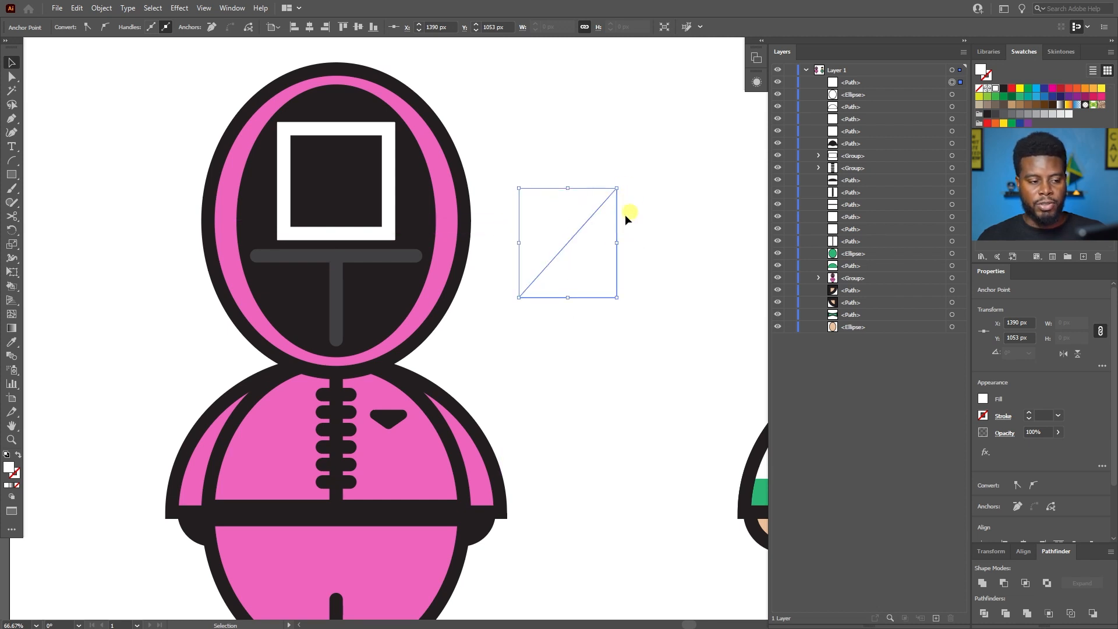
pyautogui.press('Delete')
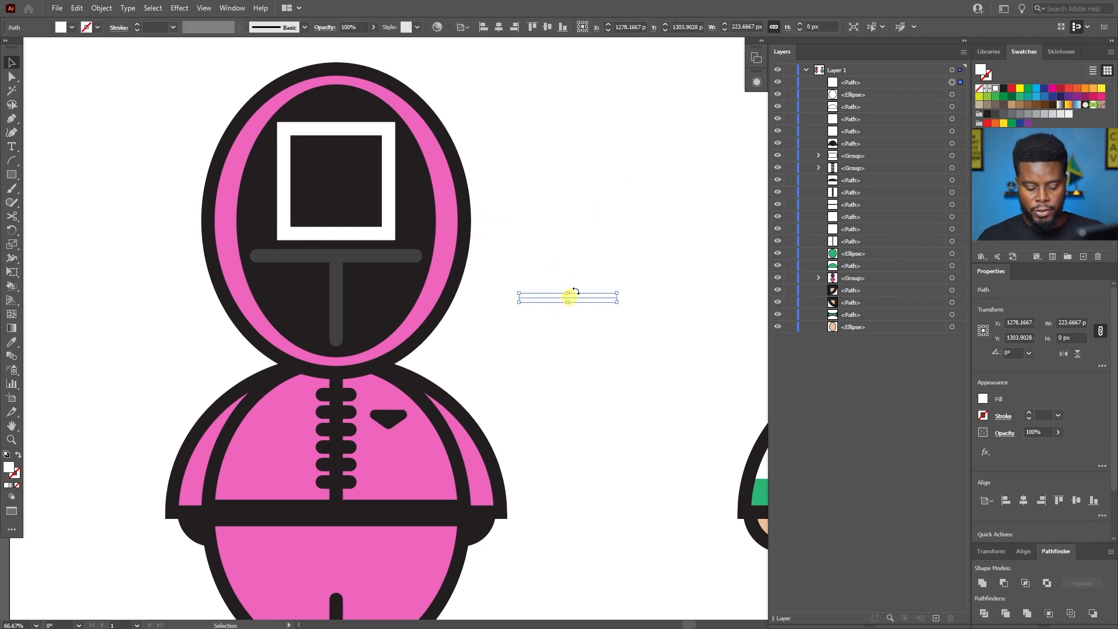
pyautogui.press('Delete')
# Set a 4 pt black stroke and draw an open two-segment Pen path, one diagonal and one horizontal, beside the guard's head.
pyautogui.press('p')
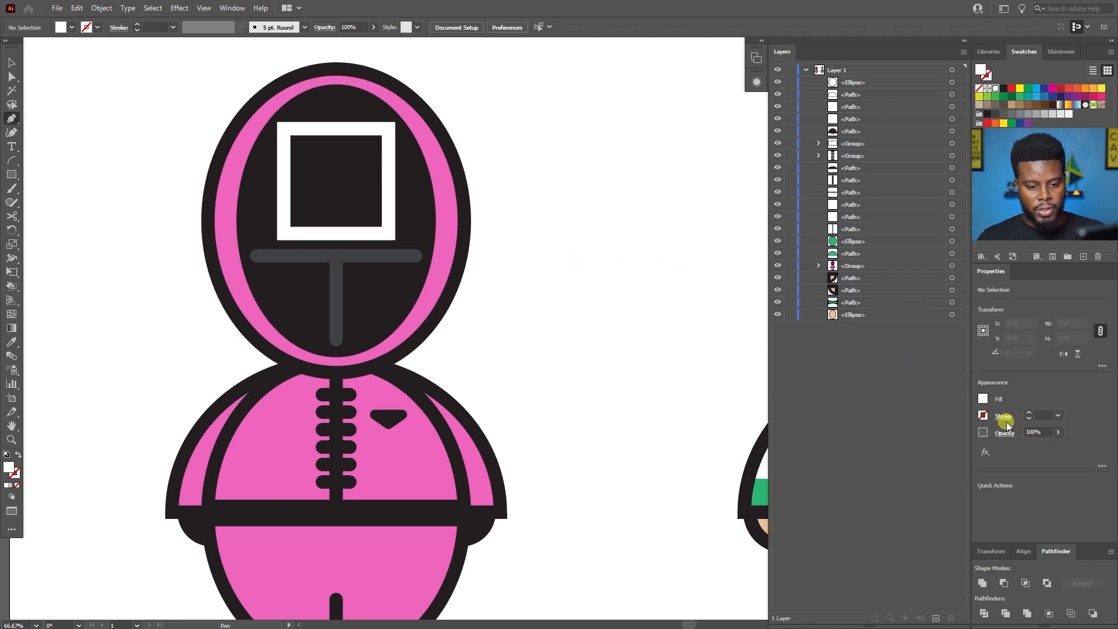
pyautogui.click(1029, 412)
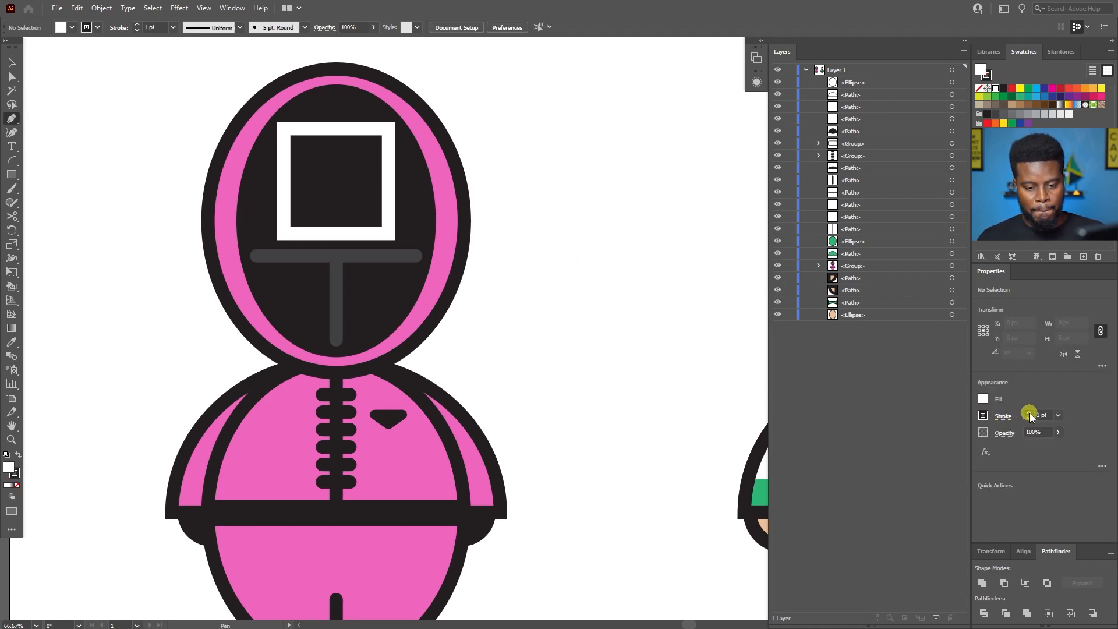
pyautogui.click(619, 175)
pyautogui.click(526, 301)
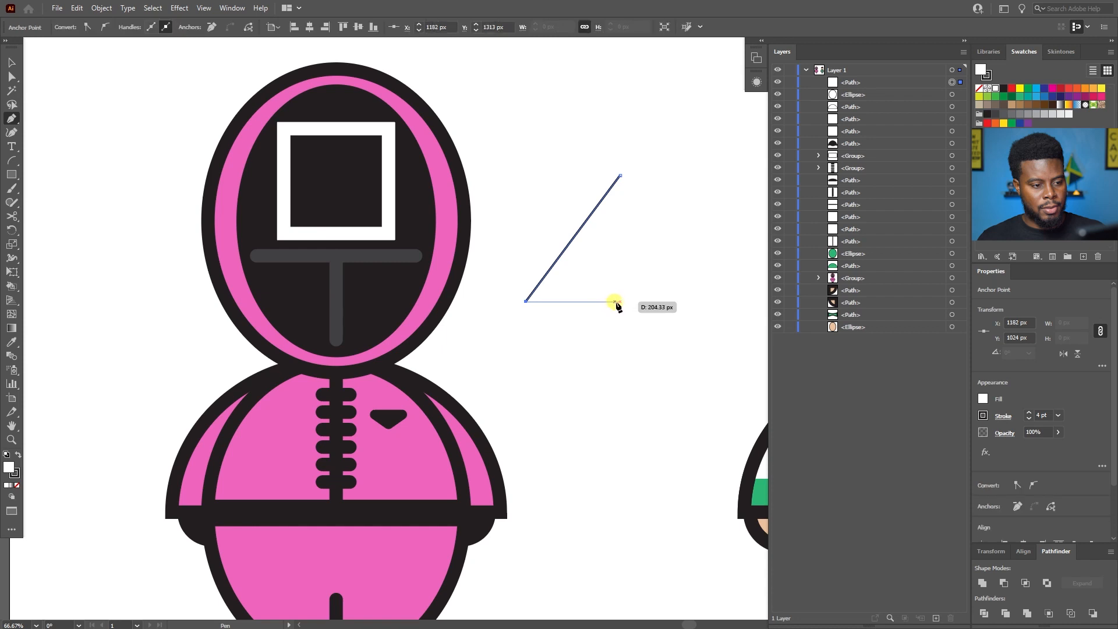
pyautogui.click(620, 301)
pyautogui.press('v')
pyautogui.click(643, 340)
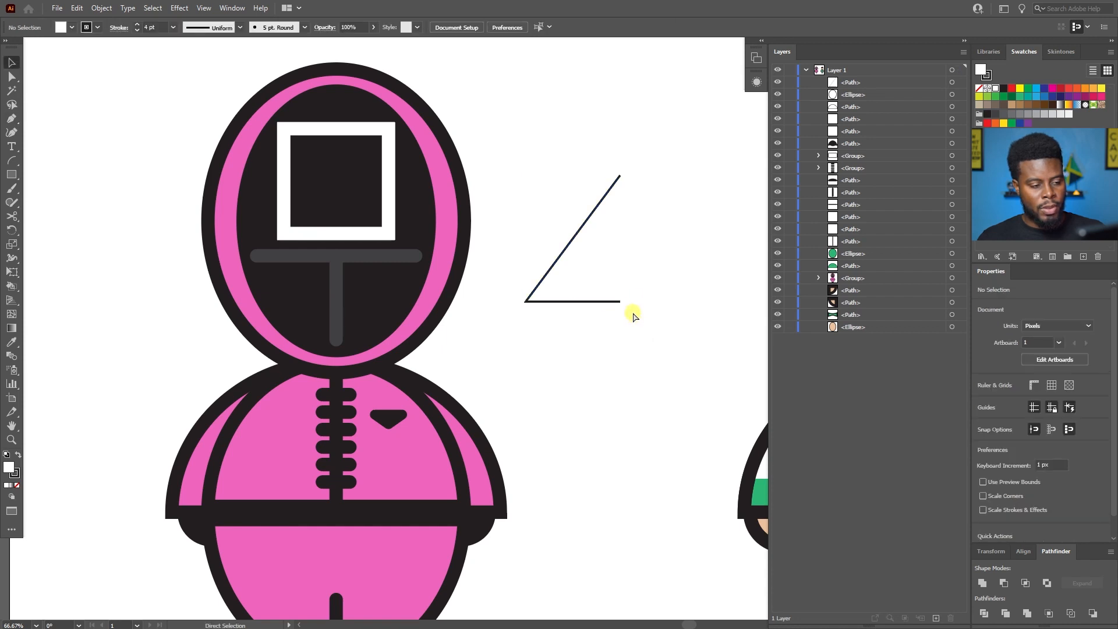
# Mirror a duplicate of the open path horizontally and set it against the original to form a triangle.
pyautogui.hscroll(1, 631, 314)
pyautogui.click(510, 249)
pyautogui.press('a')
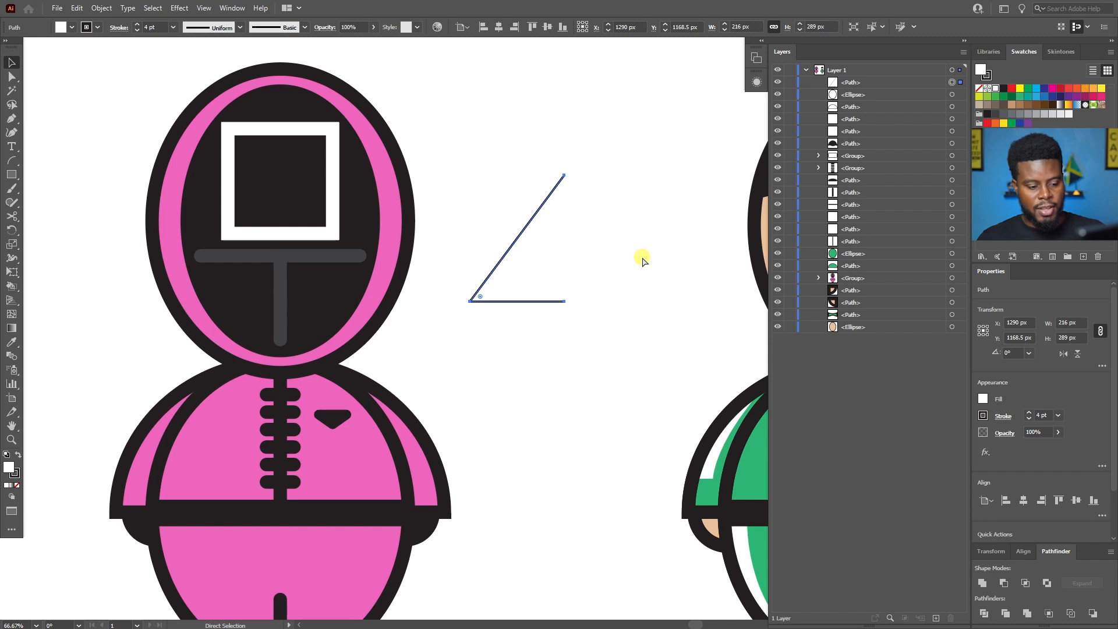
pyautogui.hotkey('ctrl', 'f')
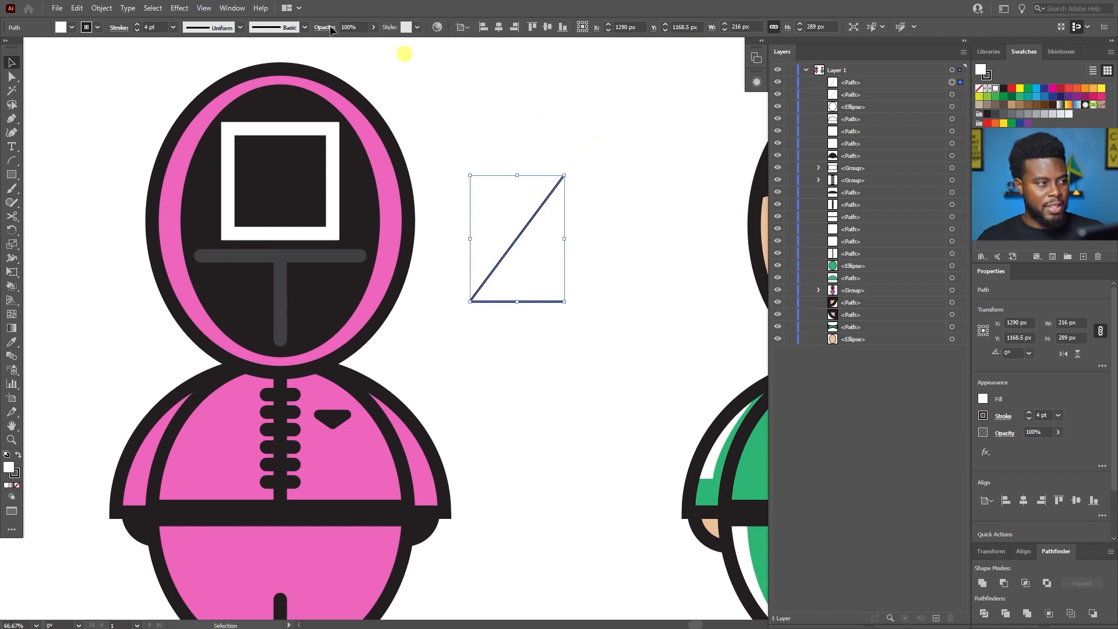
pyautogui.click(100, 9)
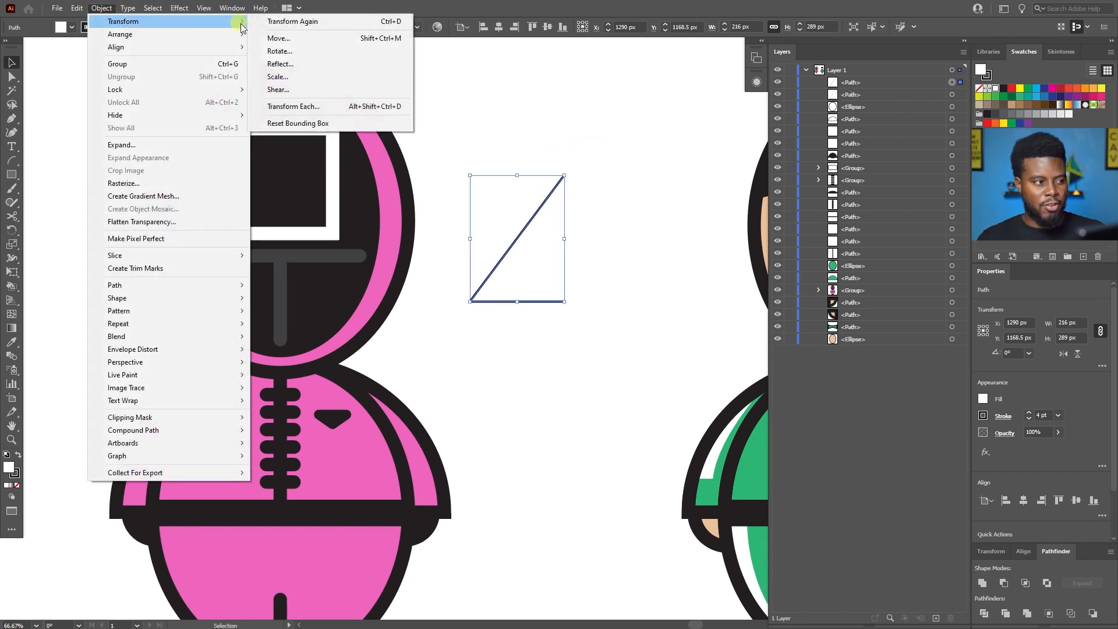
pyautogui.click(298, 65)
pyautogui.click(560, 384)
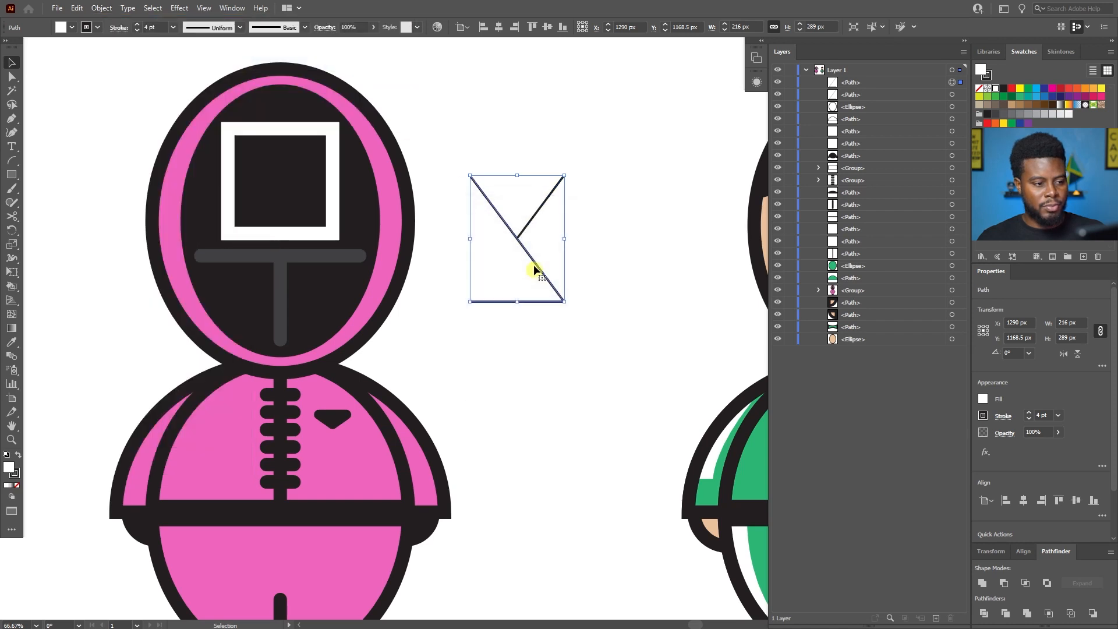
pyautogui.moveTo(531, 257); pyautogui.dragTo(625, 263)
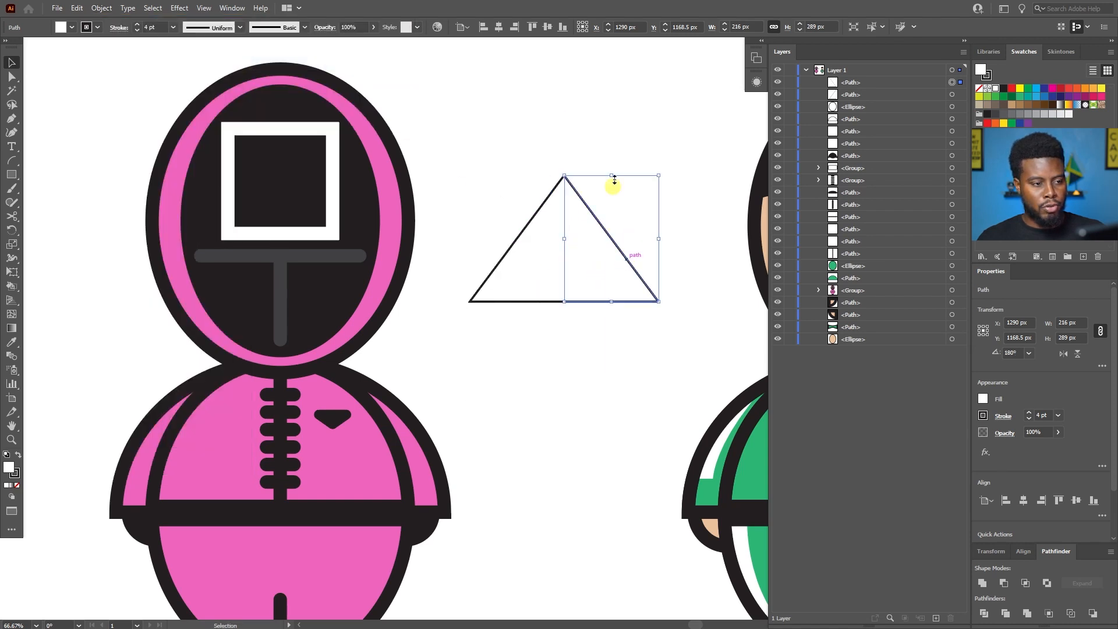
# Join the two mirrored paths into one closed triangle 432 px wide.
pyautogui.click(585, 152)
pyautogui.scroll(1, 585, 153)
pyautogui.moveTo(587, 145); pyautogui.dragTo(480, 409)
pyautogui.rightClick(569, 261)
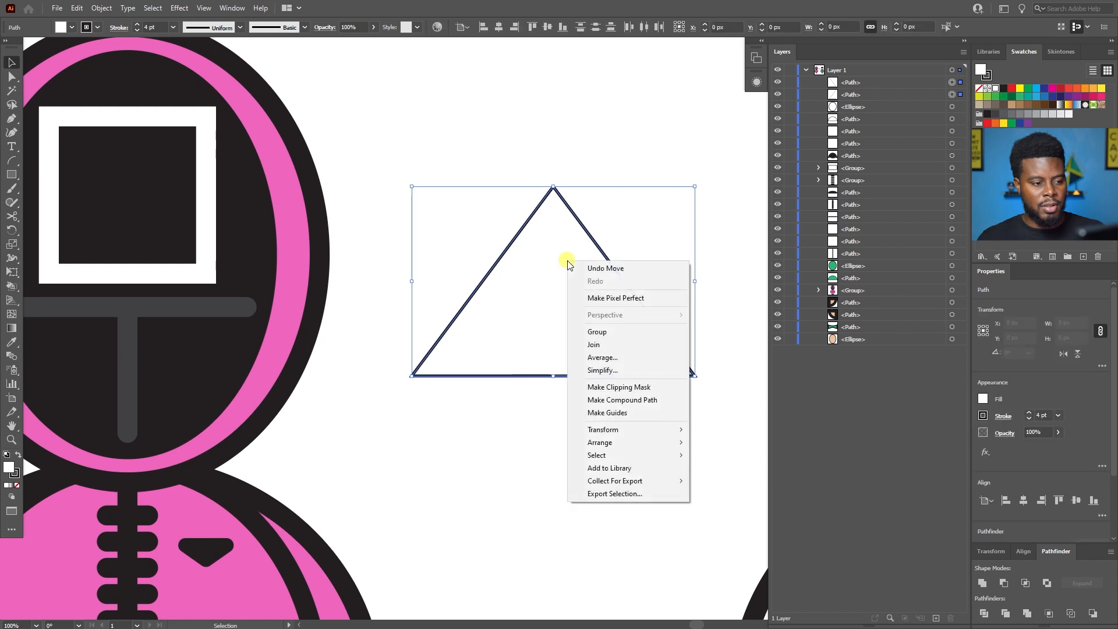
pyautogui.click(624, 345)
pyautogui.rightClick(570, 236)
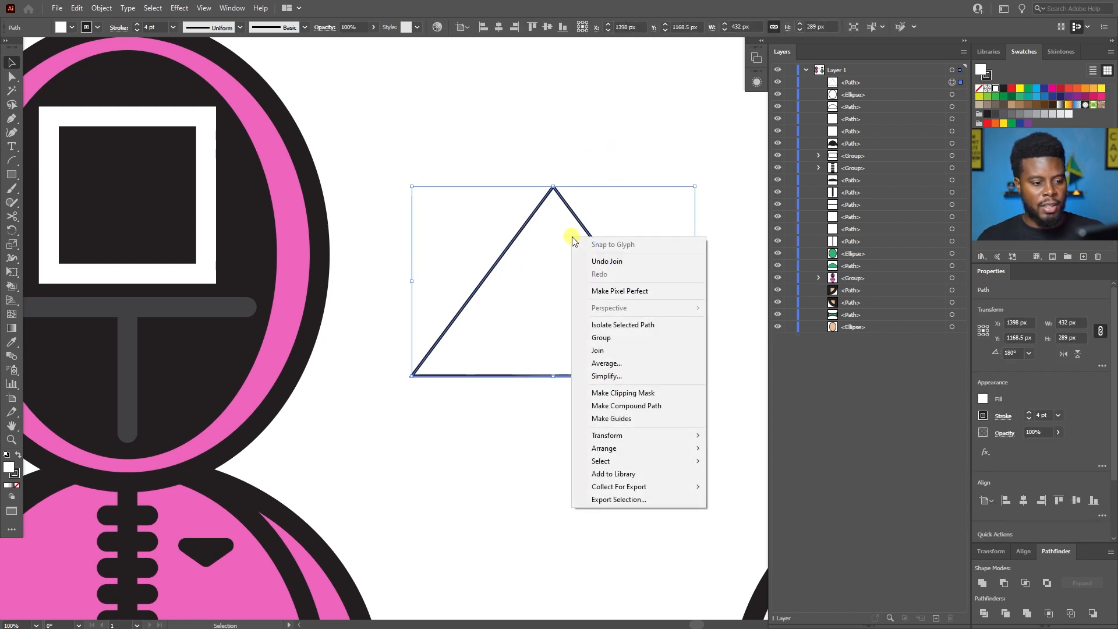
pyautogui.click(630, 346)
pyautogui.click(671, 343)
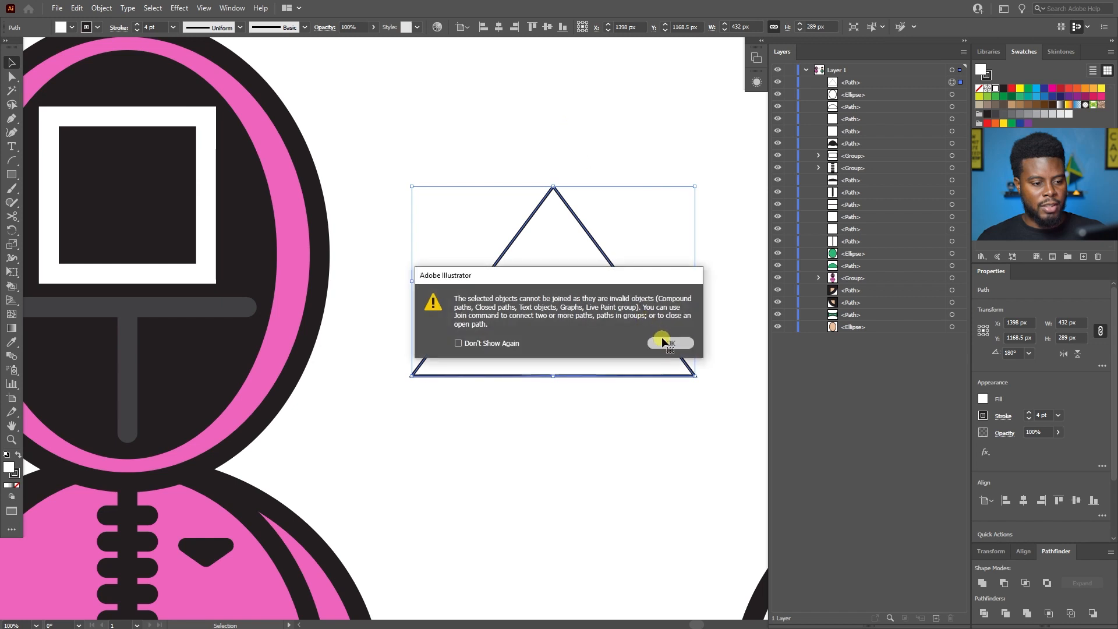
# Move the triangle over the square on the guard's mask and remove its fill.
pyautogui.click(585, 225)
pyautogui.moveTo(557, 290); pyautogui.dragTo(187, 192)
pyautogui.hscroll(-6, 187, 192)
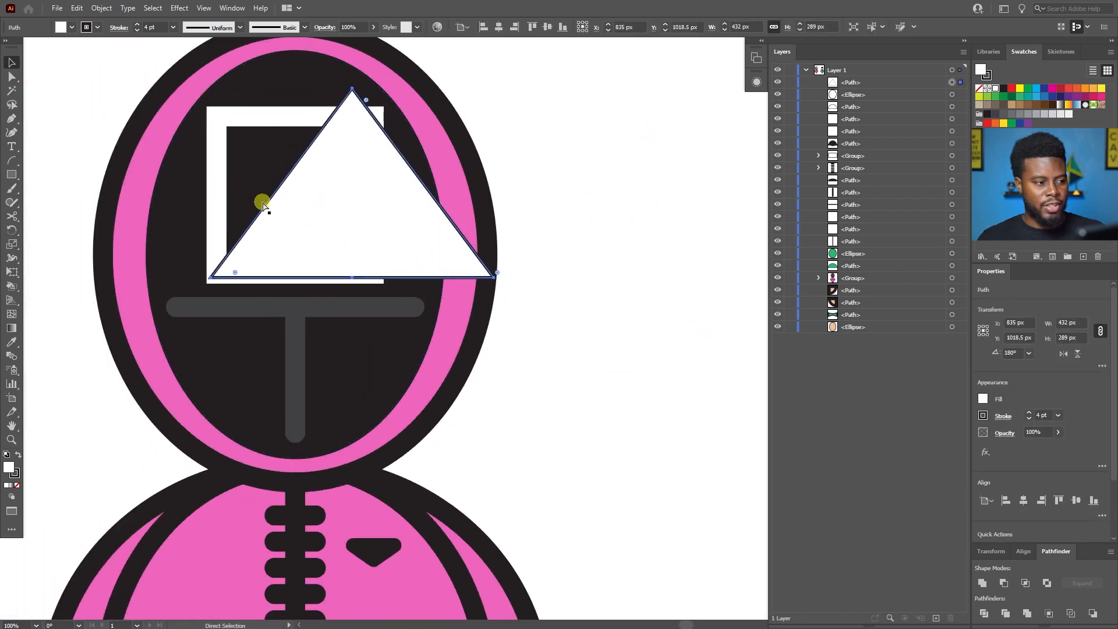
pyautogui.click(985, 400)
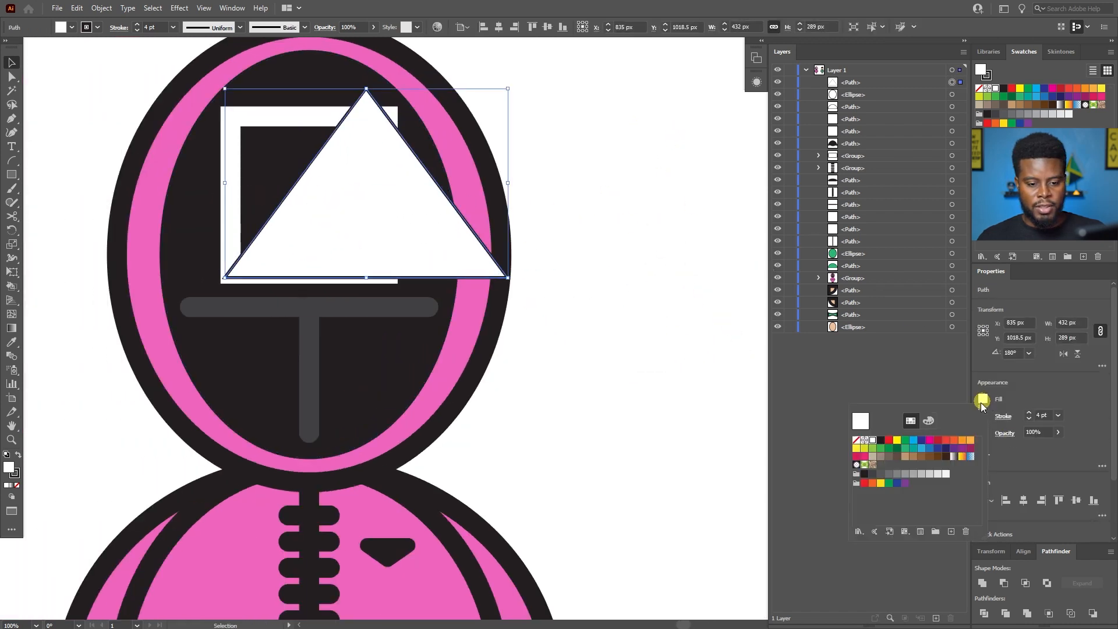
pyautogui.click(858, 440)
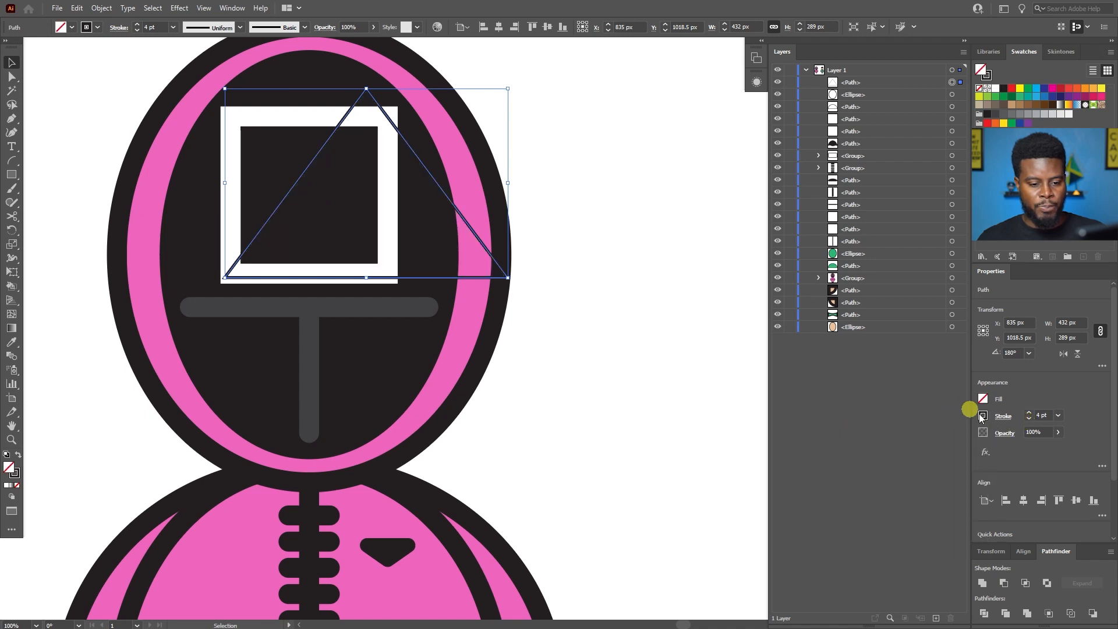
# Try several stroke weights on the triangle outline, ending with 30 pt.
pyautogui.click(1004, 417)
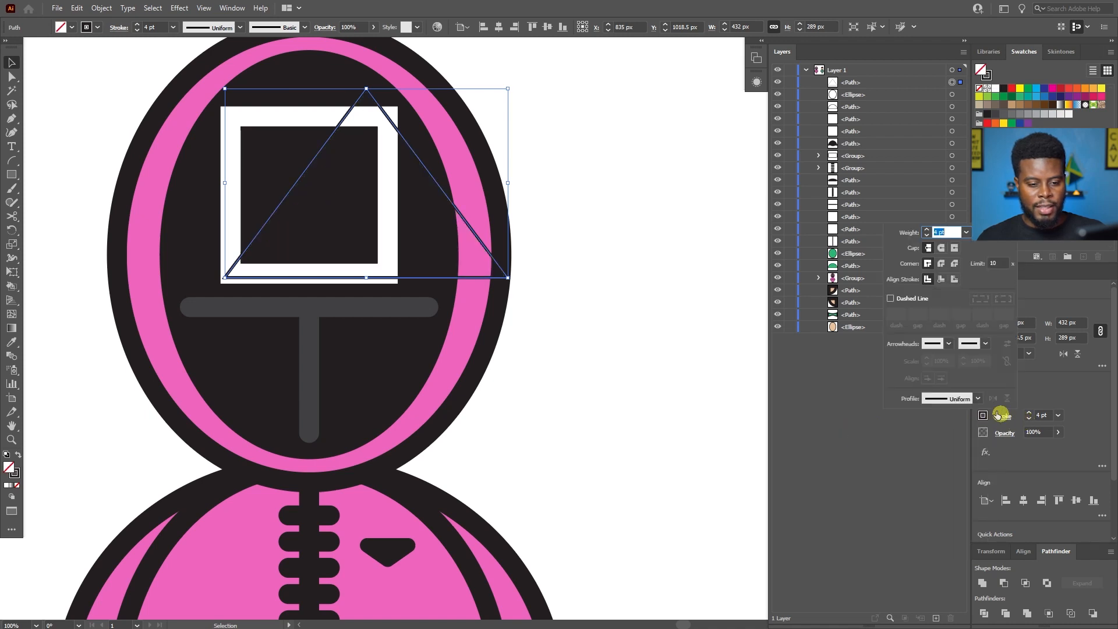
pyautogui.click(1049, 415)
pyautogui.write('10')
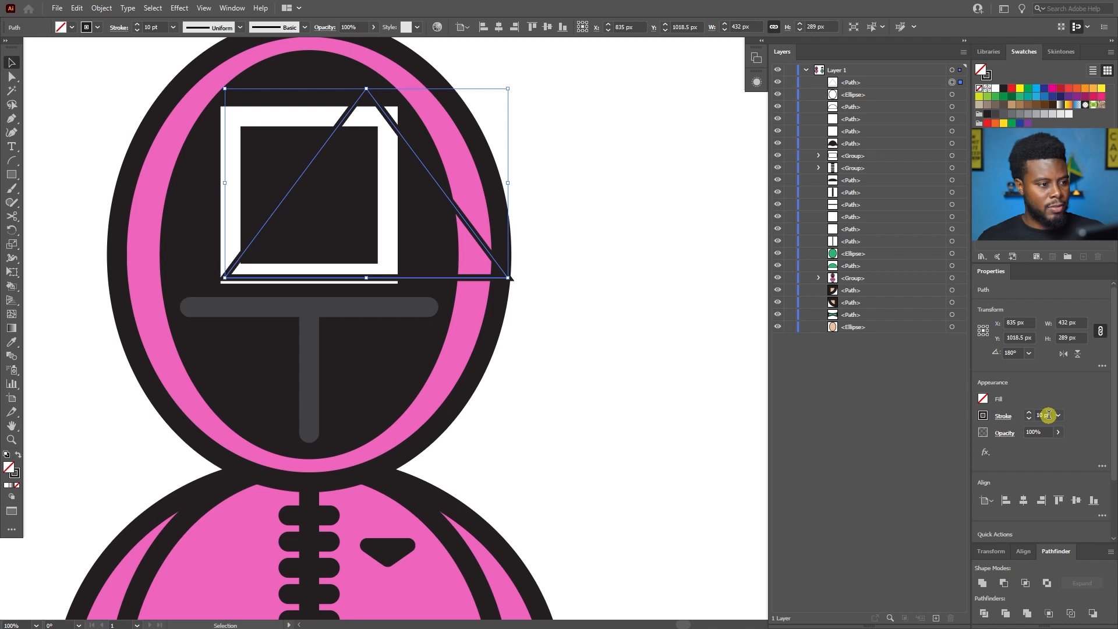
pyautogui.click(1049, 415)
pyautogui.write('3')
pyautogui.press('Return')
pyautogui.press('-')
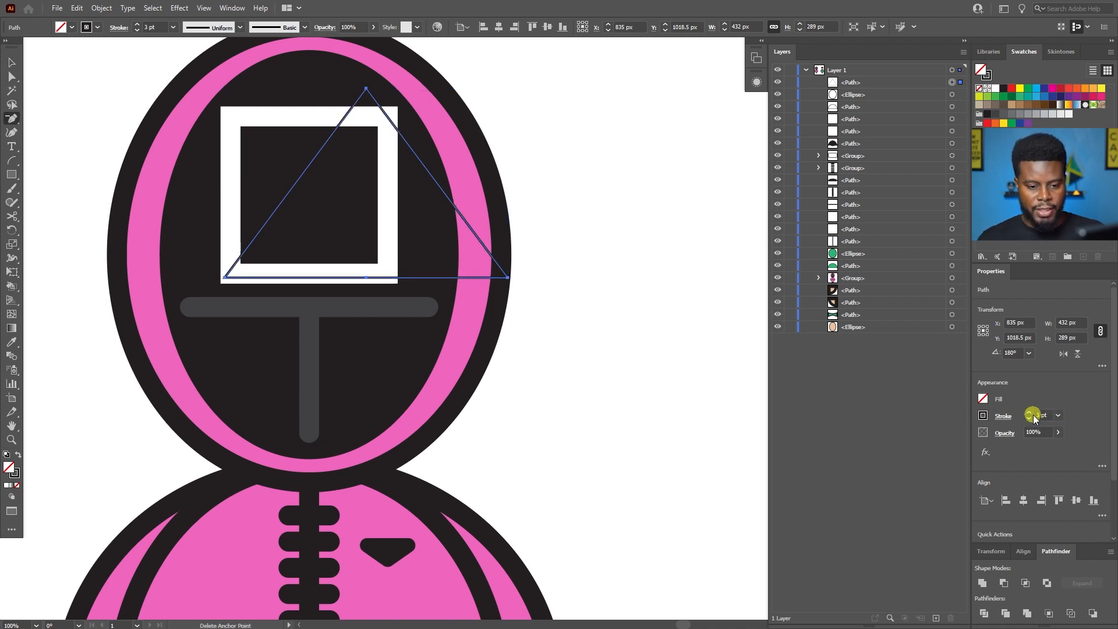
pyautogui.write('30')
pyautogui.press('Return')
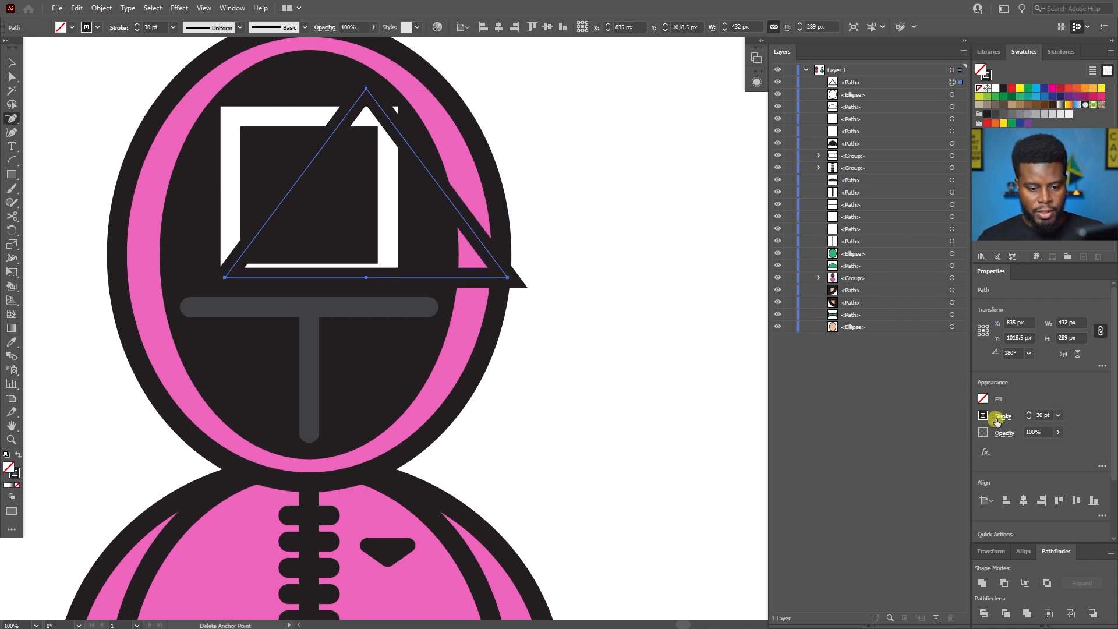
# Change the triangle's stroke colour to white and deselect it.
pyautogui.click(983, 415)
pyautogui.click(873, 458)
pyautogui.press('v')
pyautogui.click(687, 338)
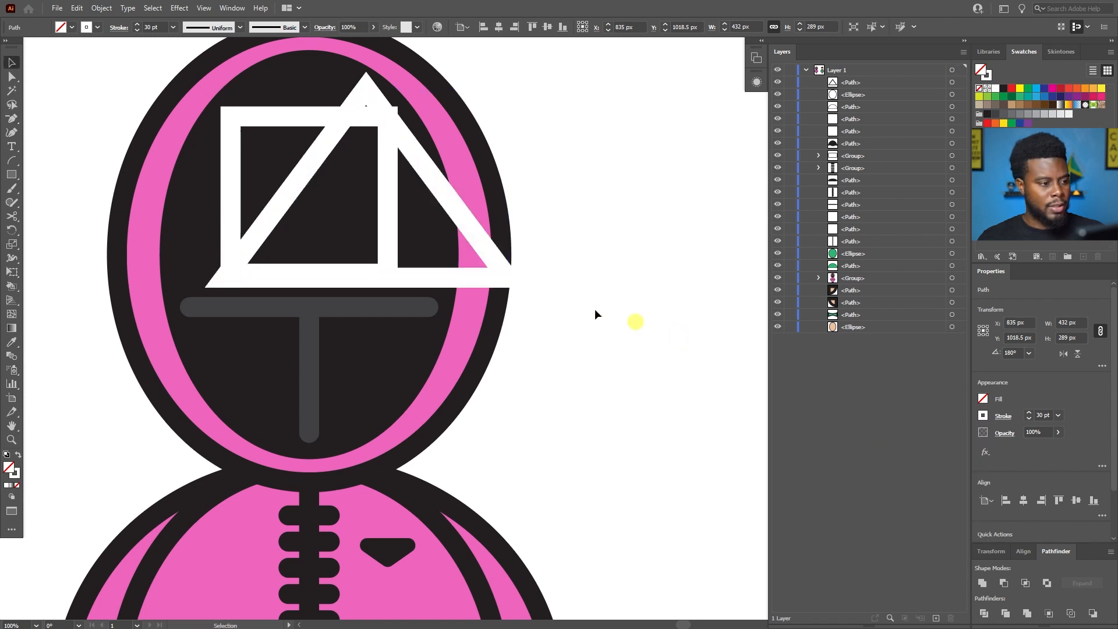
# Shift the white triangle to X 754 px on the mask, shrink it to about 382 by 256 px, and delete it.
pyautogui.hscroll(-8, 552, 295)
pyautogui.moveTo(554, 203); pyautogui.dragTo(497, 180)
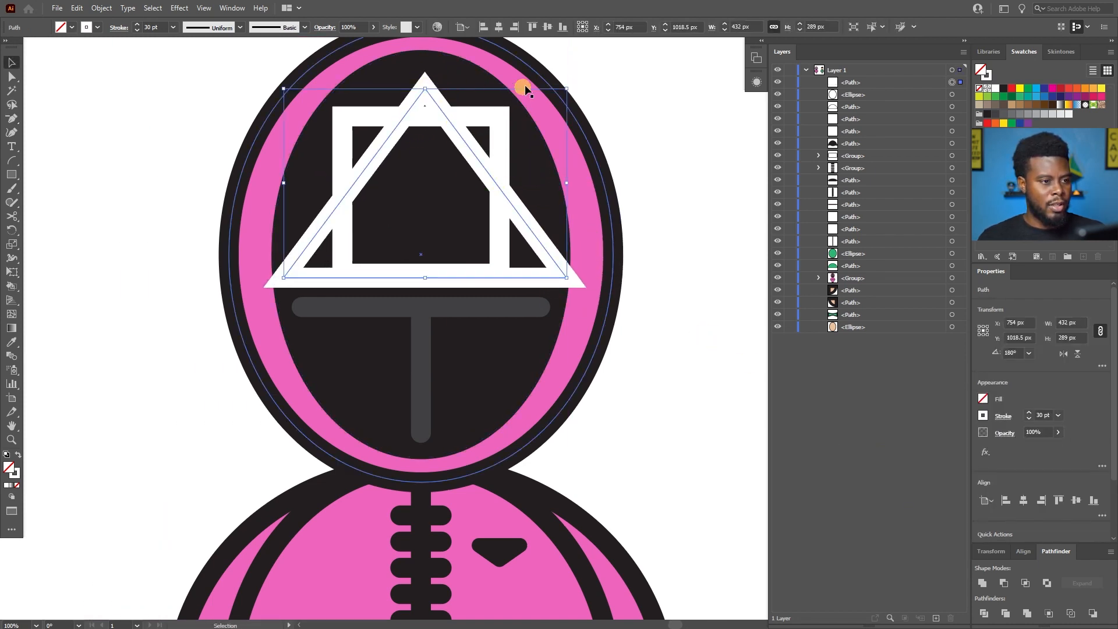
pyautogui.moveTo(567, 89); pyautogui.dragTo(547, 93)
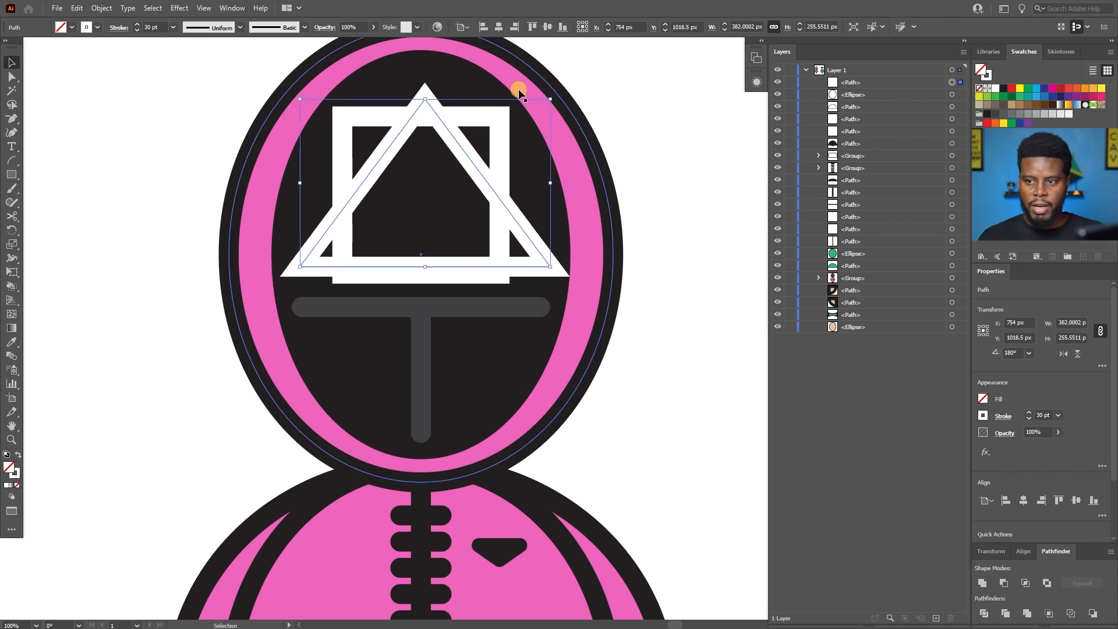
pyautogui.press('Delete')
# Group all the parts of the green-suited 218 player into one object.
pyautogui.scroll(-3, 517, 92)
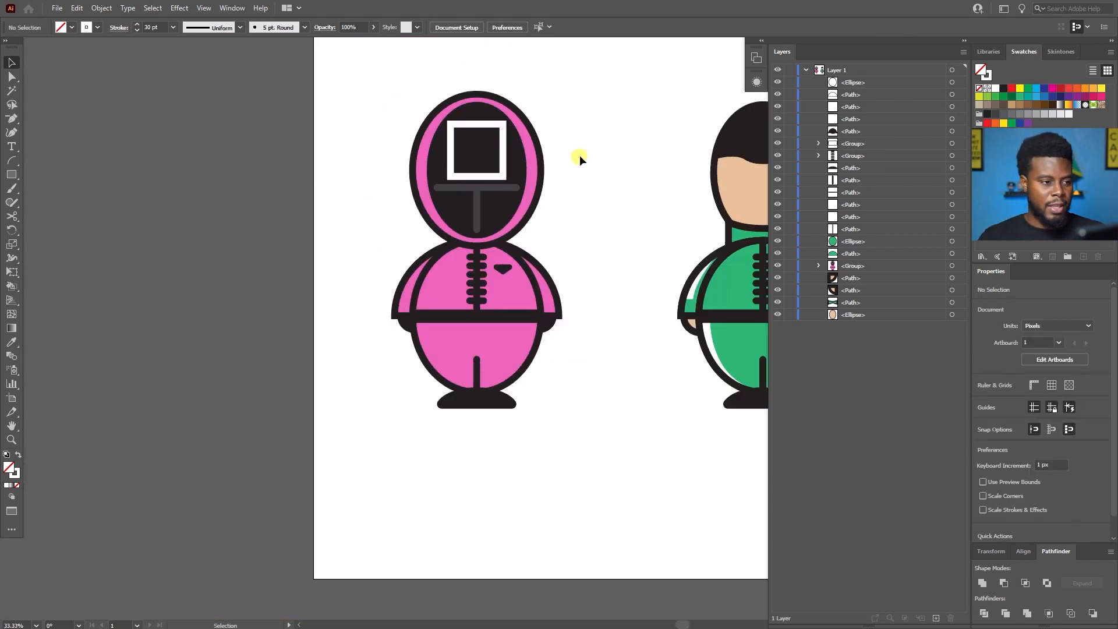
pyautogui.scroll(-1, 579, 155)
pyautogui.hscroll(5, 579, 155)
pyautogui.moveTo(610, 102); pyautogui.dragTo(432, 361)
pyautogui.hotkey('ctrl', 'g')
pyautogui.scroll(1, 424, 388)
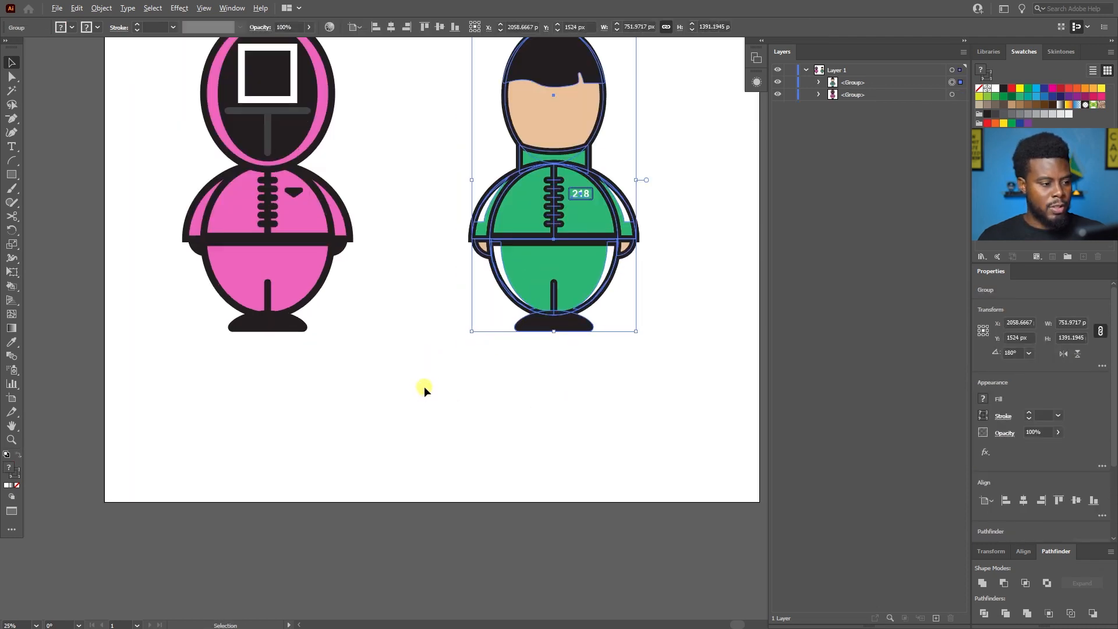
pyautogui.click(528, 400)
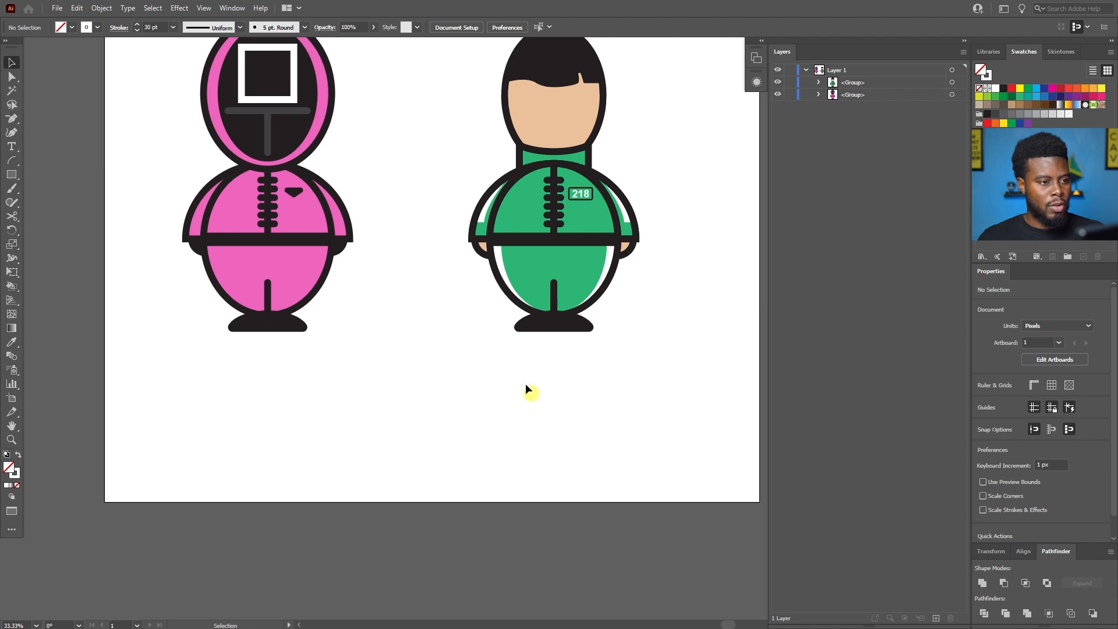
pyautogui.scroll(-2, 489, 335)
# Group the guard with the player and centre them on the artboard at X 1500 px, Y 1500 px.
pyautogui.click(420, 214)
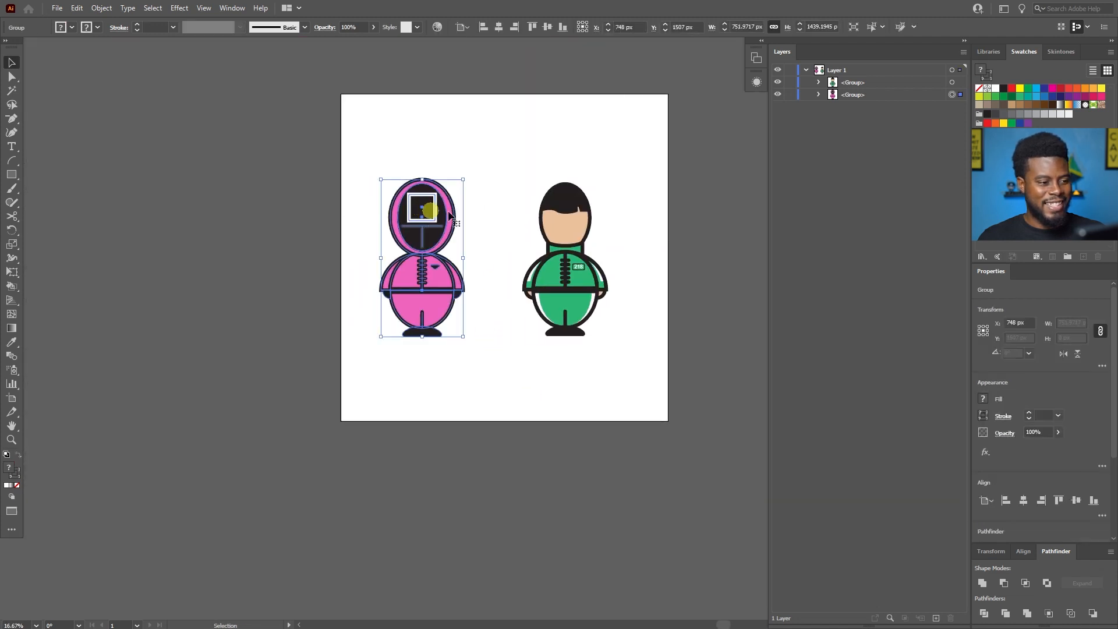
pyautogui.scroll(2, 485, 222)
pyautogui.click(611, 170)
pyautogui.keyDown('shift'); pyautogui.click(409, 204); pyautogui.keyUp('shift')
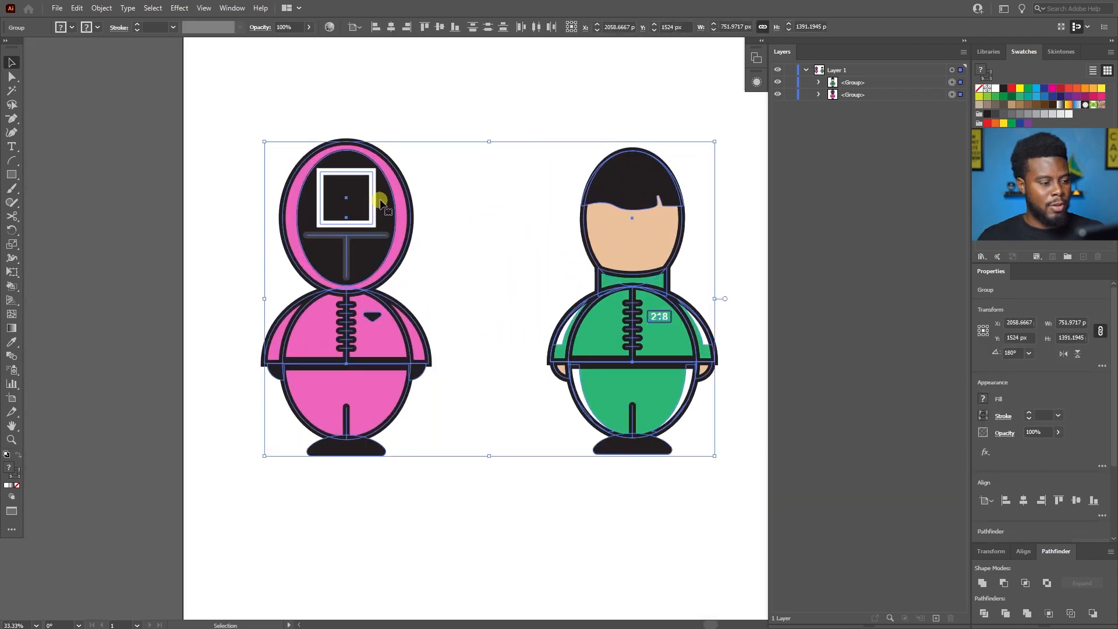
pyautogui.hscroll(1, 342, 193)
pyautogui.click(440, 27)
pyautogui.scroll(-1, 512, 138)
pyautogui.hotkey('ctrl', 'g')
pyautogui.scroll(1, 432, 42)
pyautogui.click(394, 27)
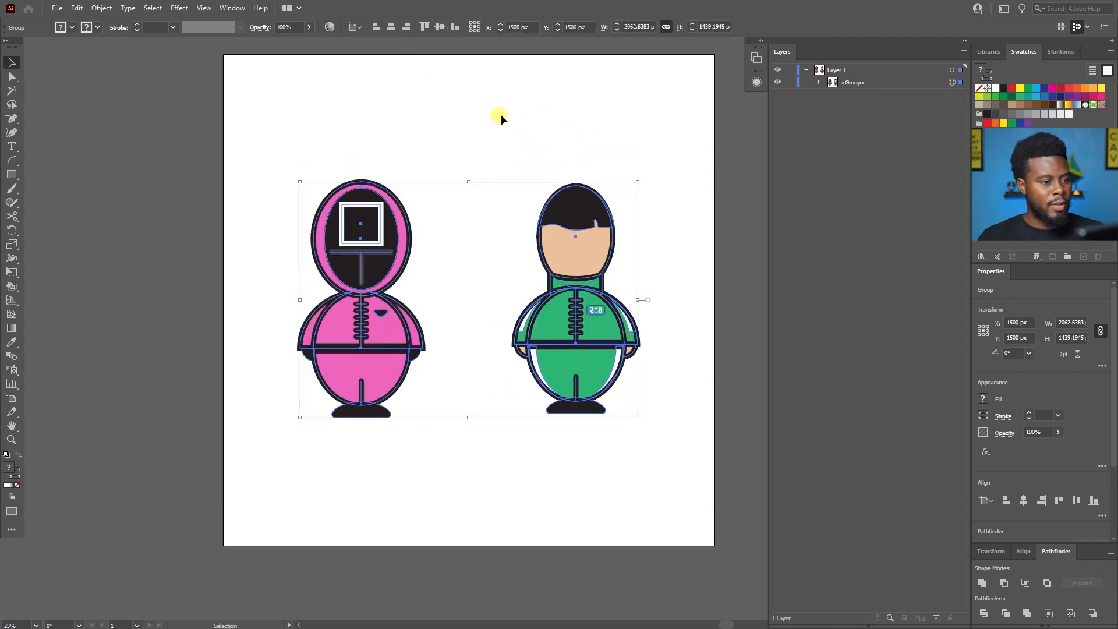
pyautogui.click(502, 118)
# Examine the two centred figures up close and across the whole artboard.
pyautogui.scroll(-1, 502, 118)
pyautogui.scroll(1, 502, 124)
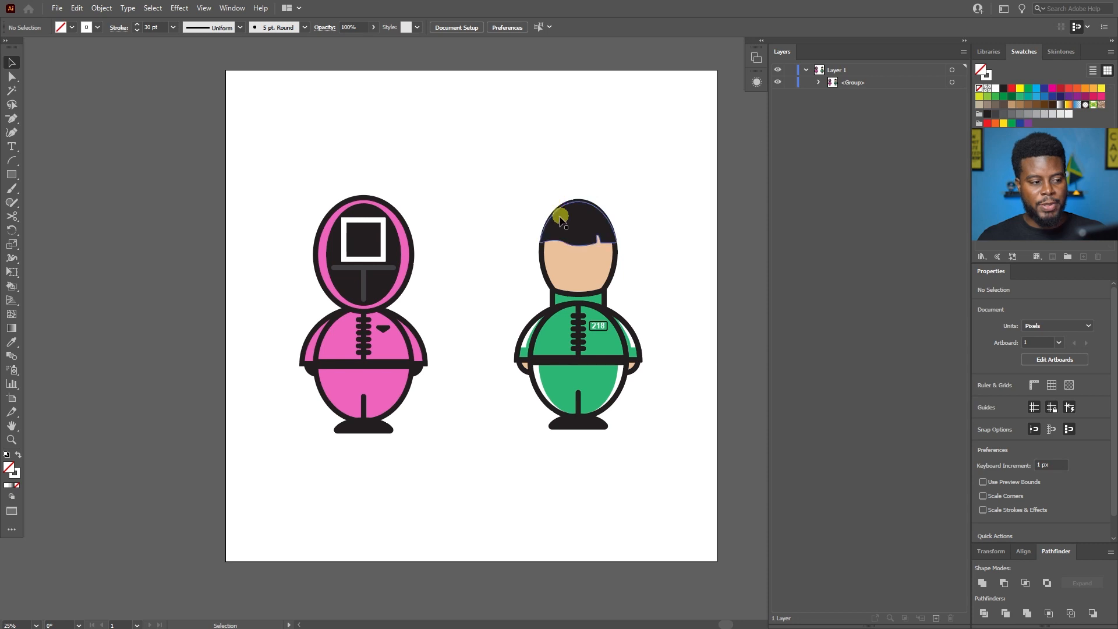
pyautogui.scroll(1, 556, 201)
pyautogui.scroll(-1, 559, 219)
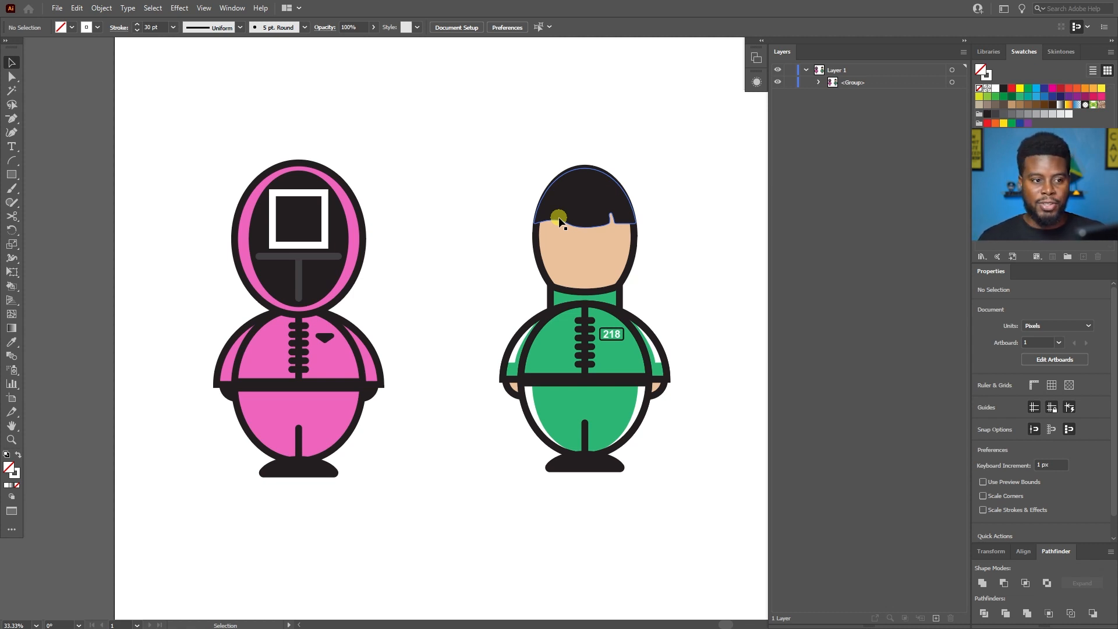
pyautogui.scroll(-1, 559, 220)
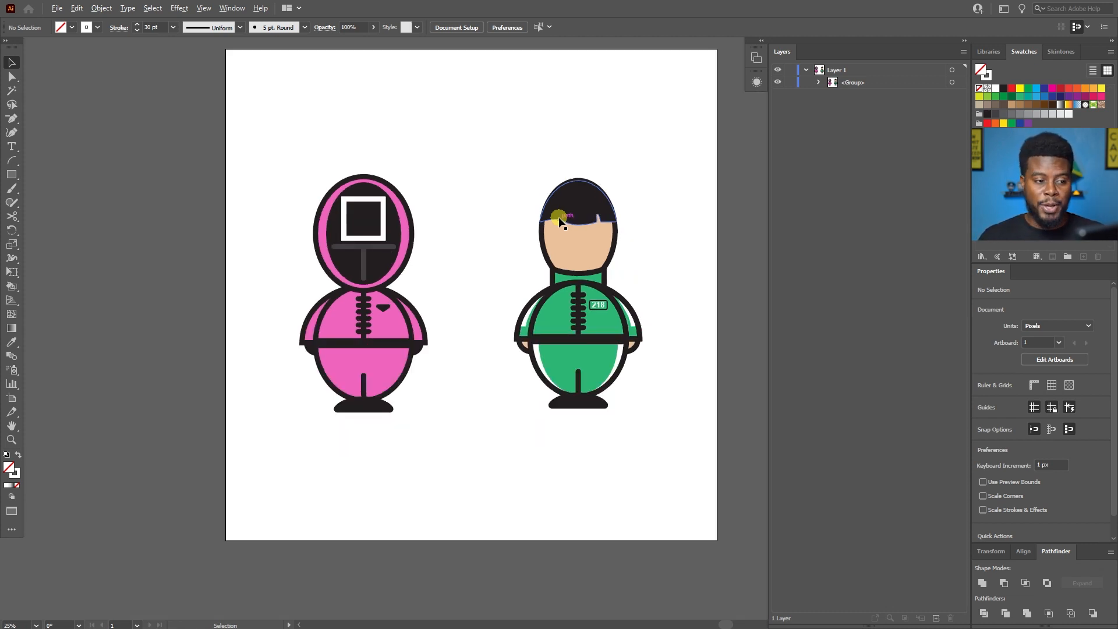
pyautogui.scroll(-1, 559, 221)
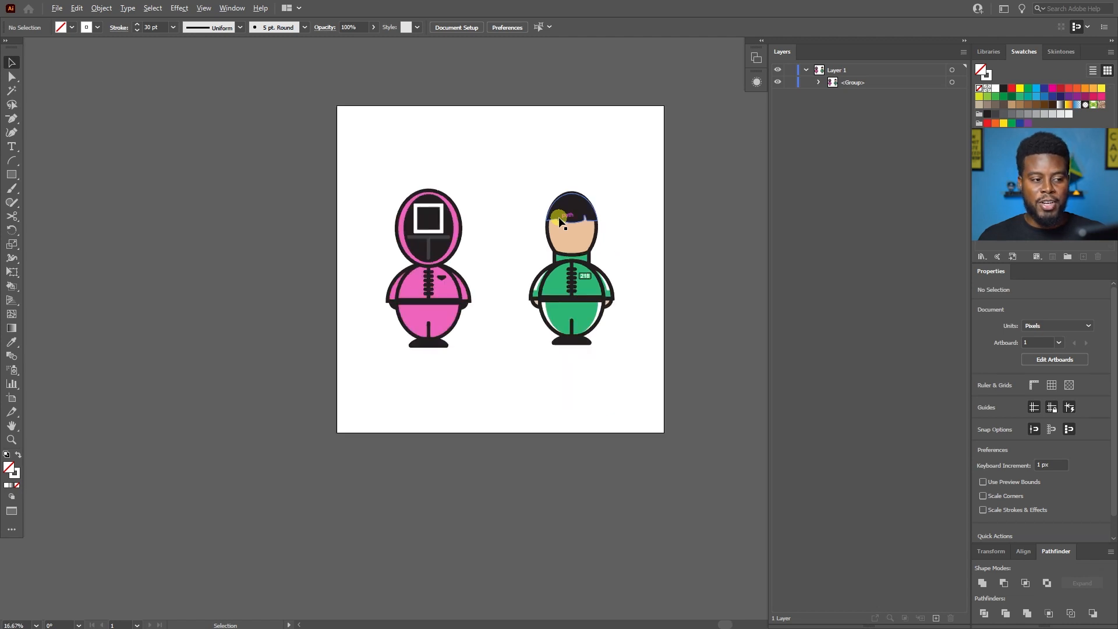
pyautogui.scroll(1, 559, 221)
pyautogui.scroll(-2, 562, 219)
pyautogui.moveTo(566, 219); pyautogui.dragTo(622, 239)
pyautogui.click(641, 226)
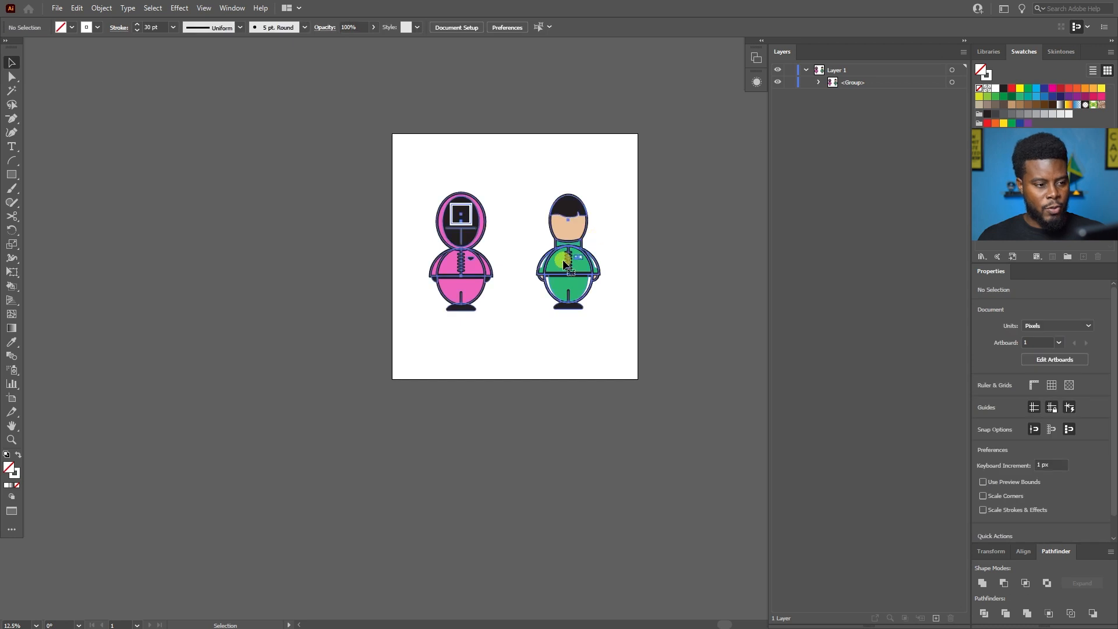
# Ungroup the combined artwork so the guard and the player are separate groups again.
pyautogui.scroll(1, 597, 236)
pyautogui.click(558, 213)
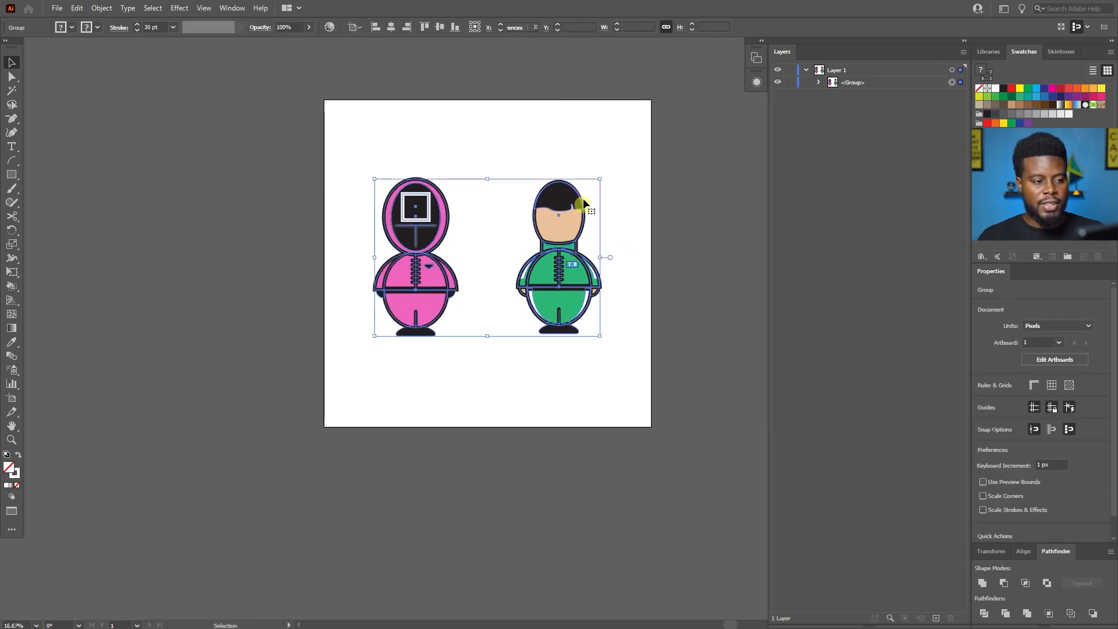
pyautogui.hotkey('ctrl', 'shift', 'g')
pyautogui.click(617, 182)
# Move the player off the artboard and enlarge the guard proportionally to about 1094 by 2095 px.
pyautogui.moveTo(563, 215); pyautogui.dragTo(250, 460)
pyautogui.click(422, 331)
pyautogui.moveTo(457, 332); pyautogui.dragTo(550, 408)
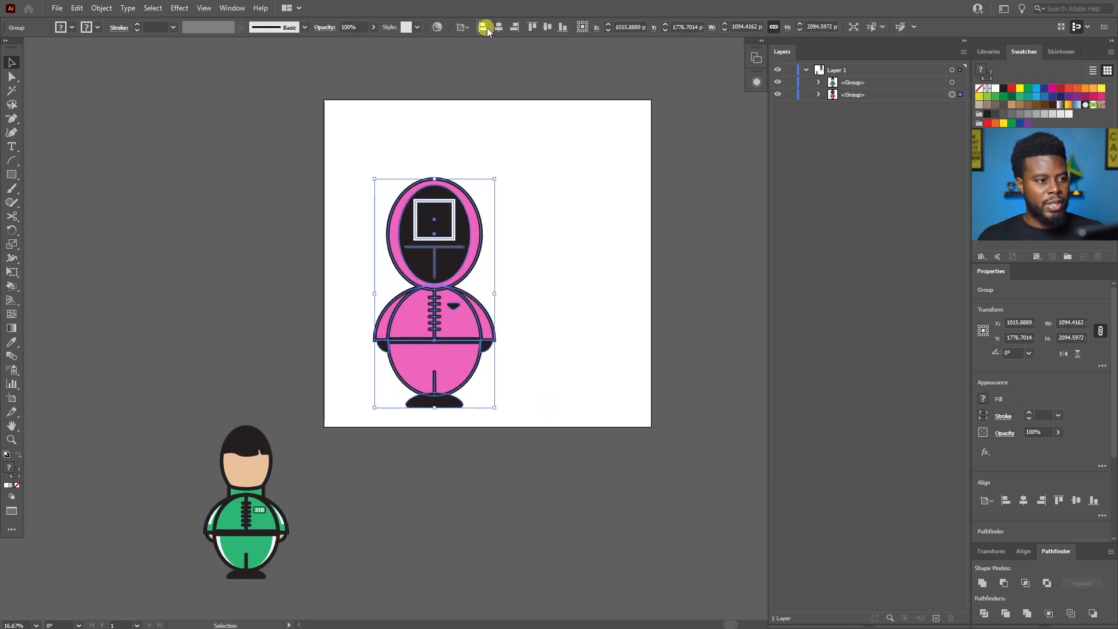
# Align the enlarged guard to the horizontal and vertical centre of the artboard.
pyautogui.click(513, 27)
pyautogui.click(503, 26)
pyautogui.click(531, 27)
pyautogui.click(607, 103)
pyautogui.hotkey('ctrl', '+')
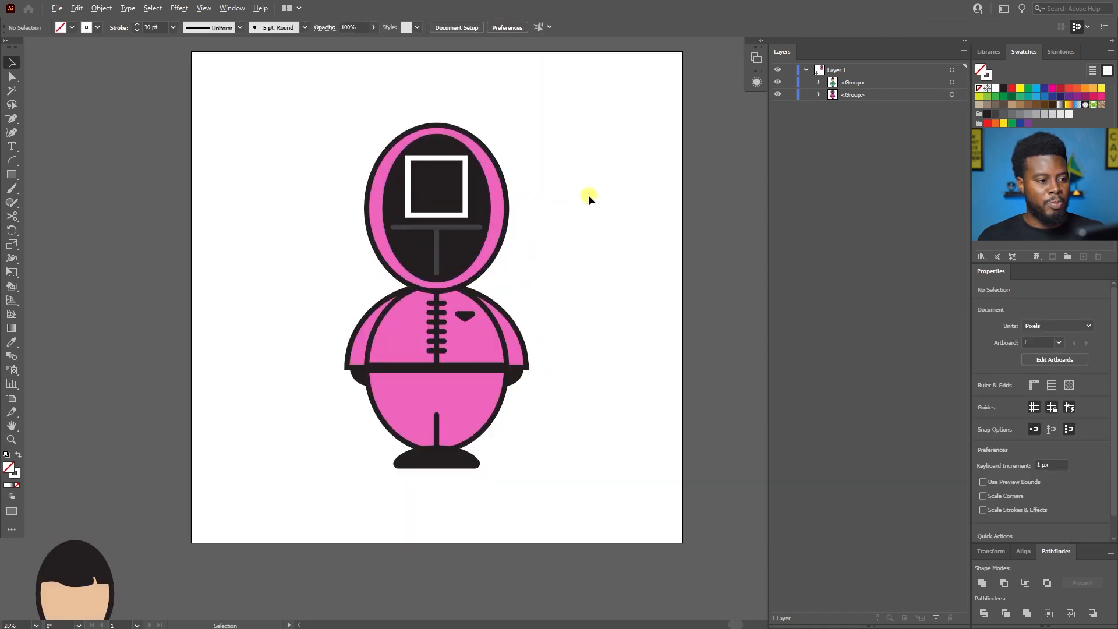
# Undo the guard's enlargement and the repositioning of both figures.
pyautogui.scroll(1, 396, 269)
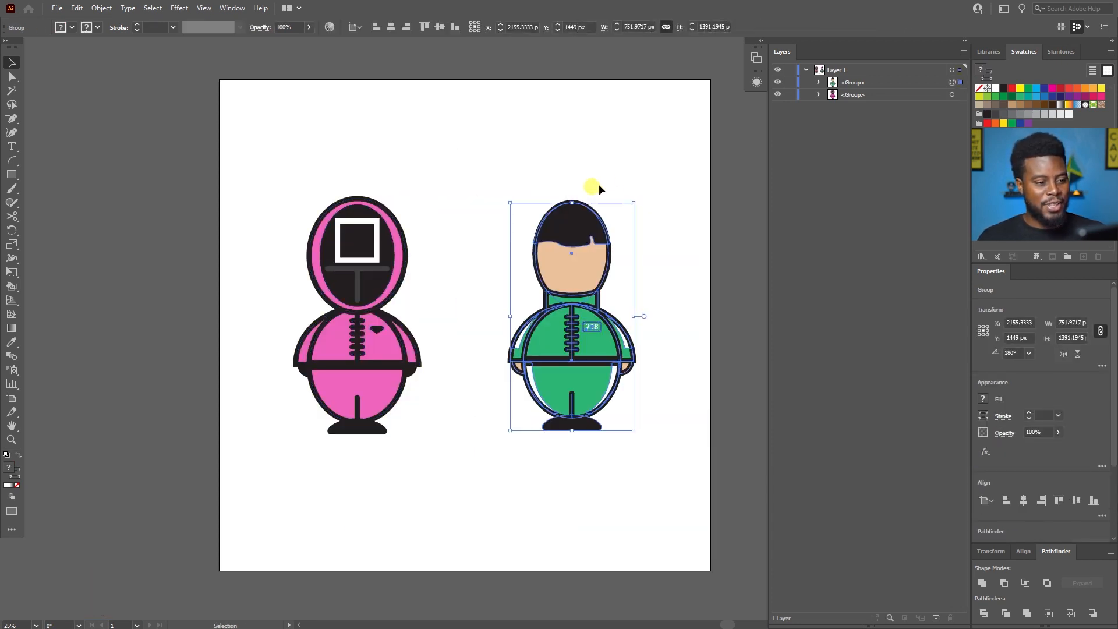
pyautogui.click(612, 183)
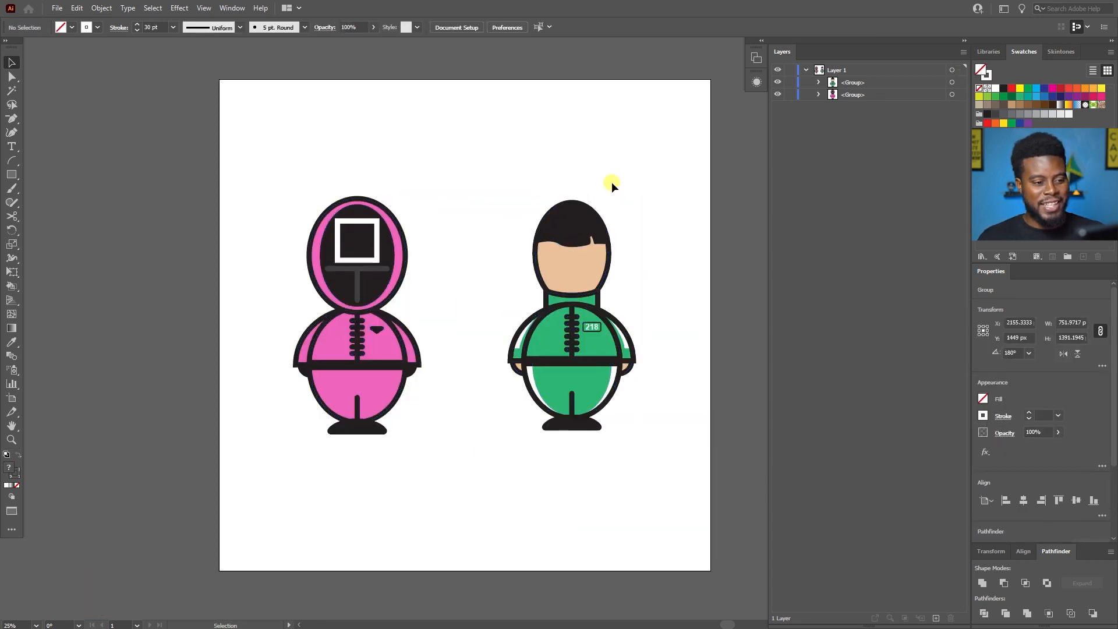
pyautogui.click(574, 220)
pyautogui.click(568, 161)
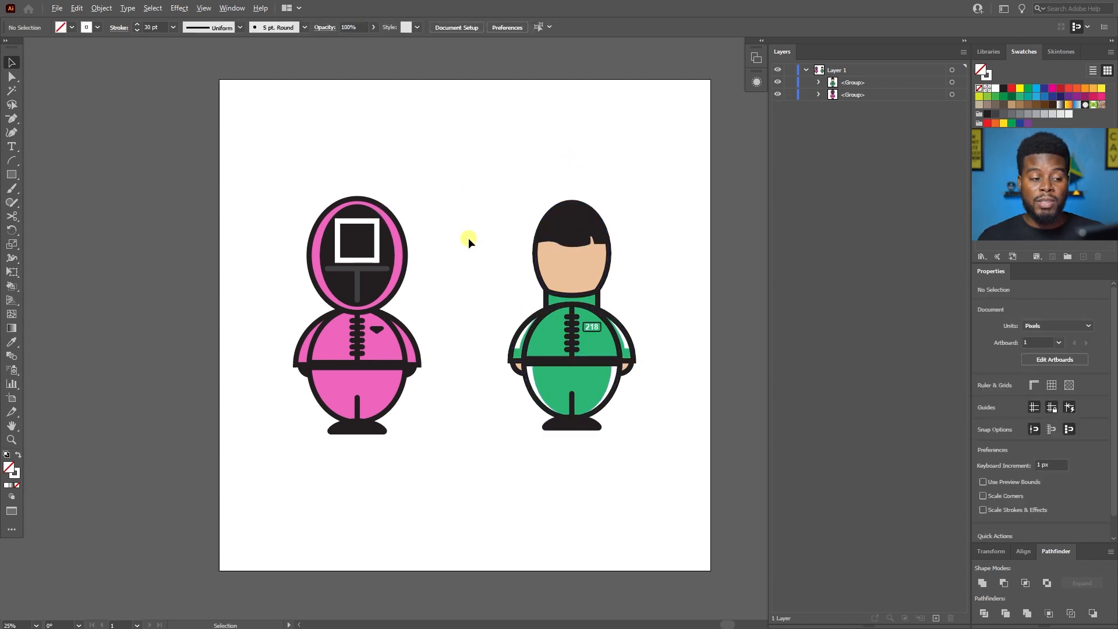
pyautogui.scroll(-1, 468, 238)
pyautogui.scroll(1, 524, 238)
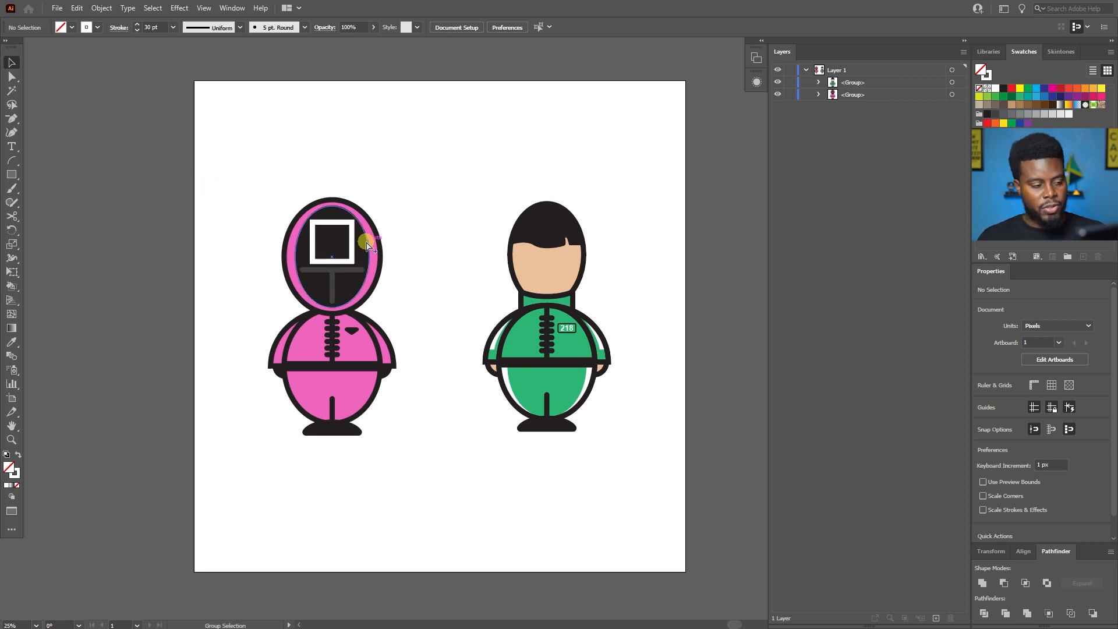
# Set up a JPG 100 Export for Screens of Artboard 1, and dismiss it without exporting.
pyautogui.hotkey('ctrl', 'alt', 'e')
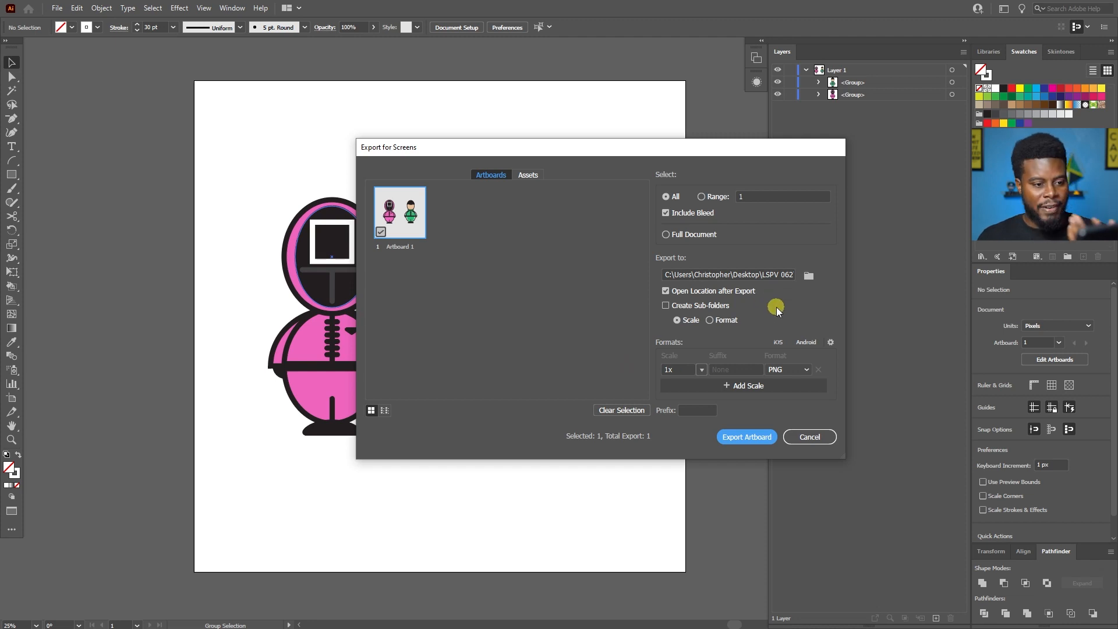
pyautogui.click(803, 370)
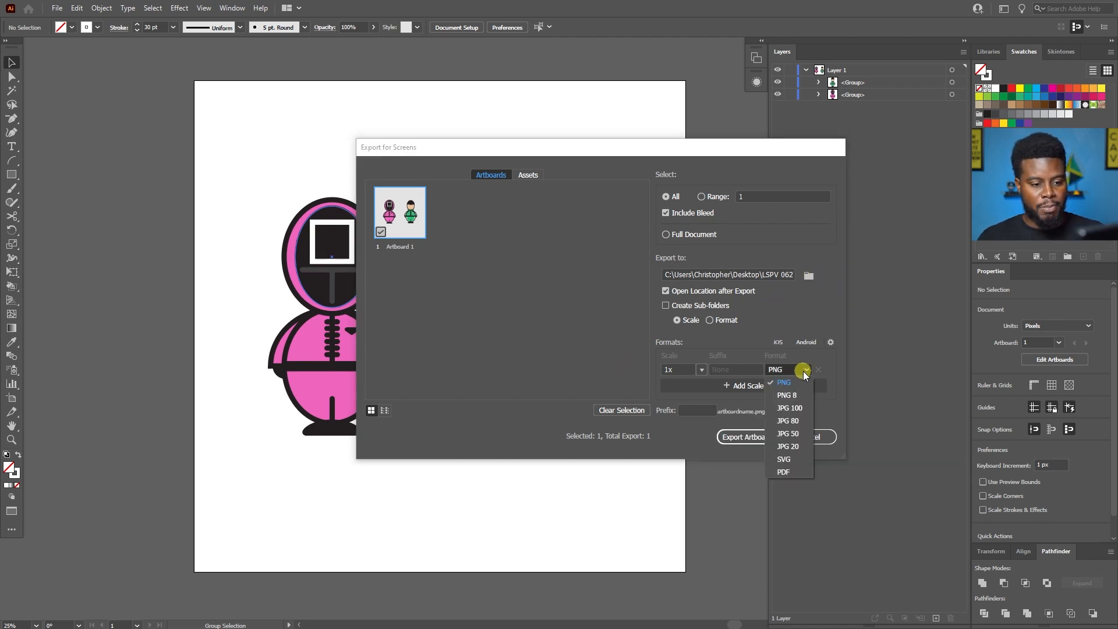
pyautogui.click(796, 410)
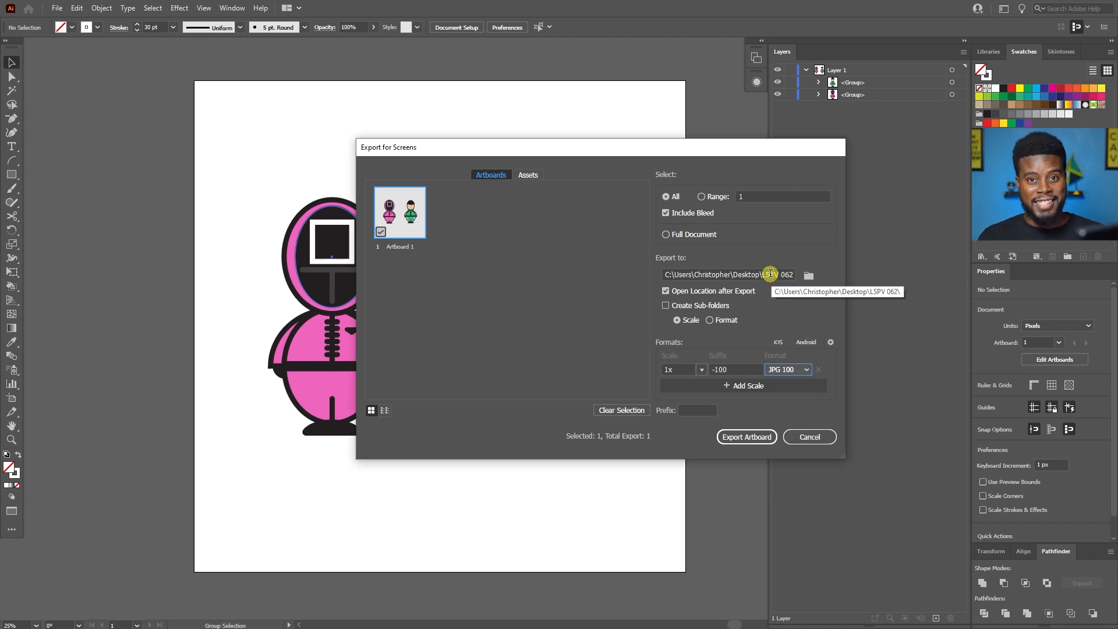
pyautogui.click(798, 438)
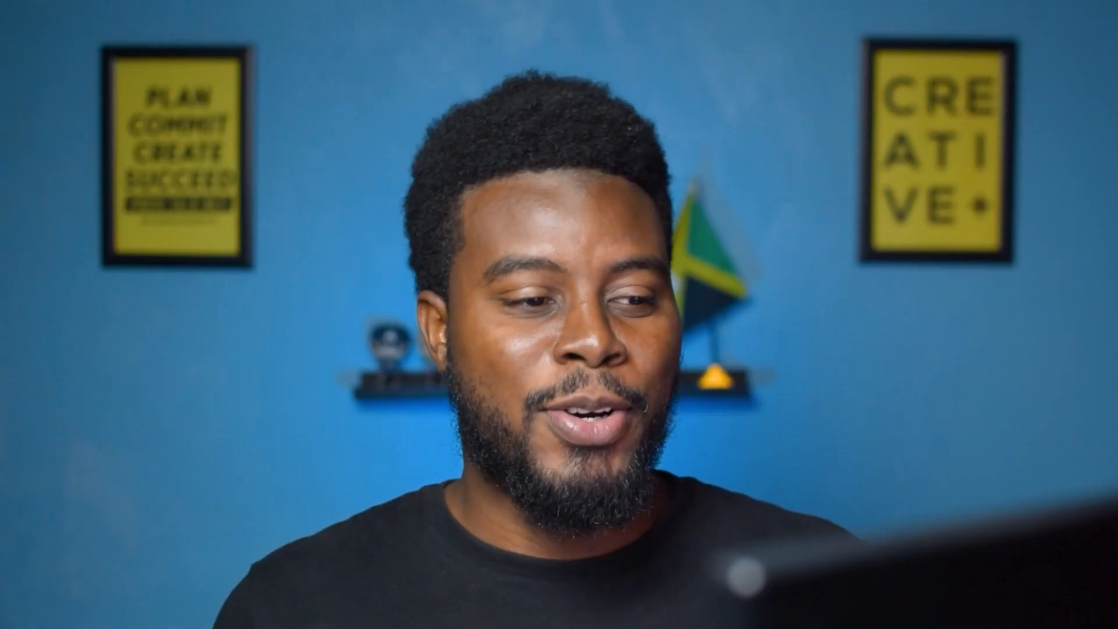